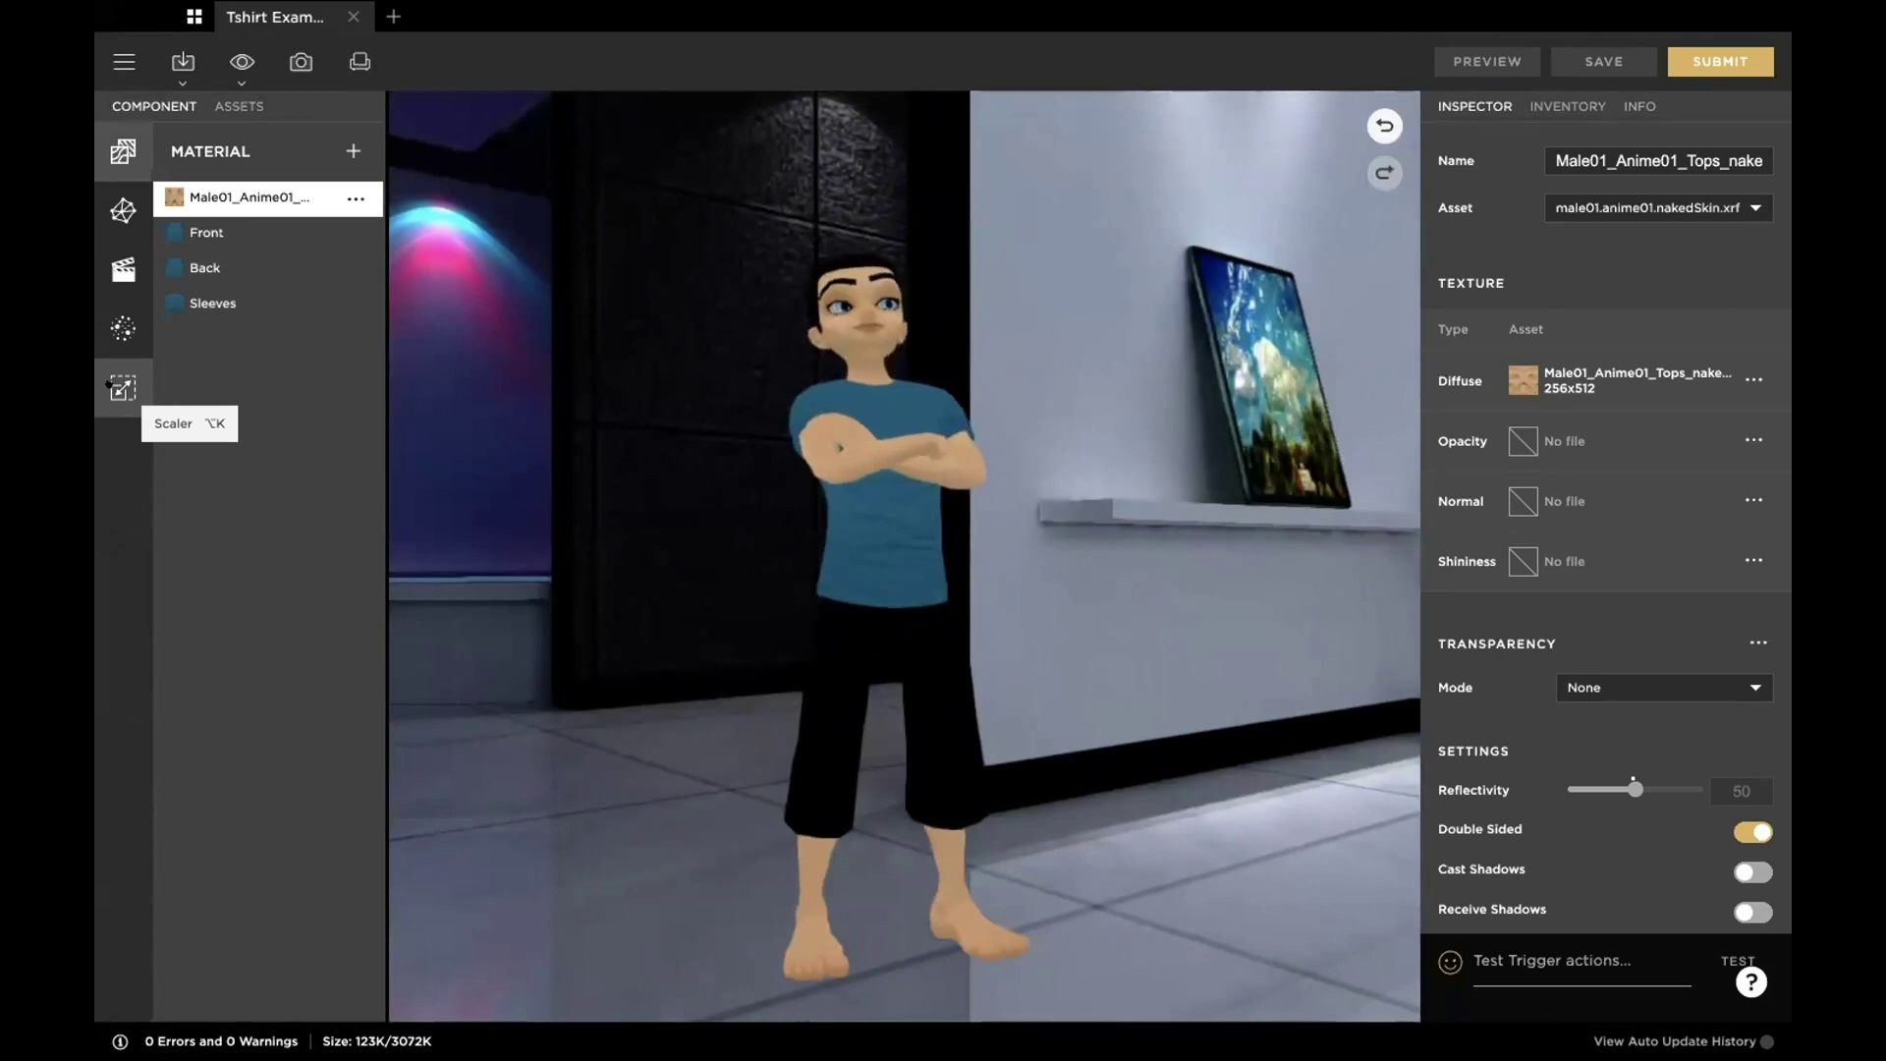
Step: Open the Scaler component, orbit around the avatar, and add a bone scale entry to New Bone Scale
{"action": "left_click", "coordinate": [109, 384]}
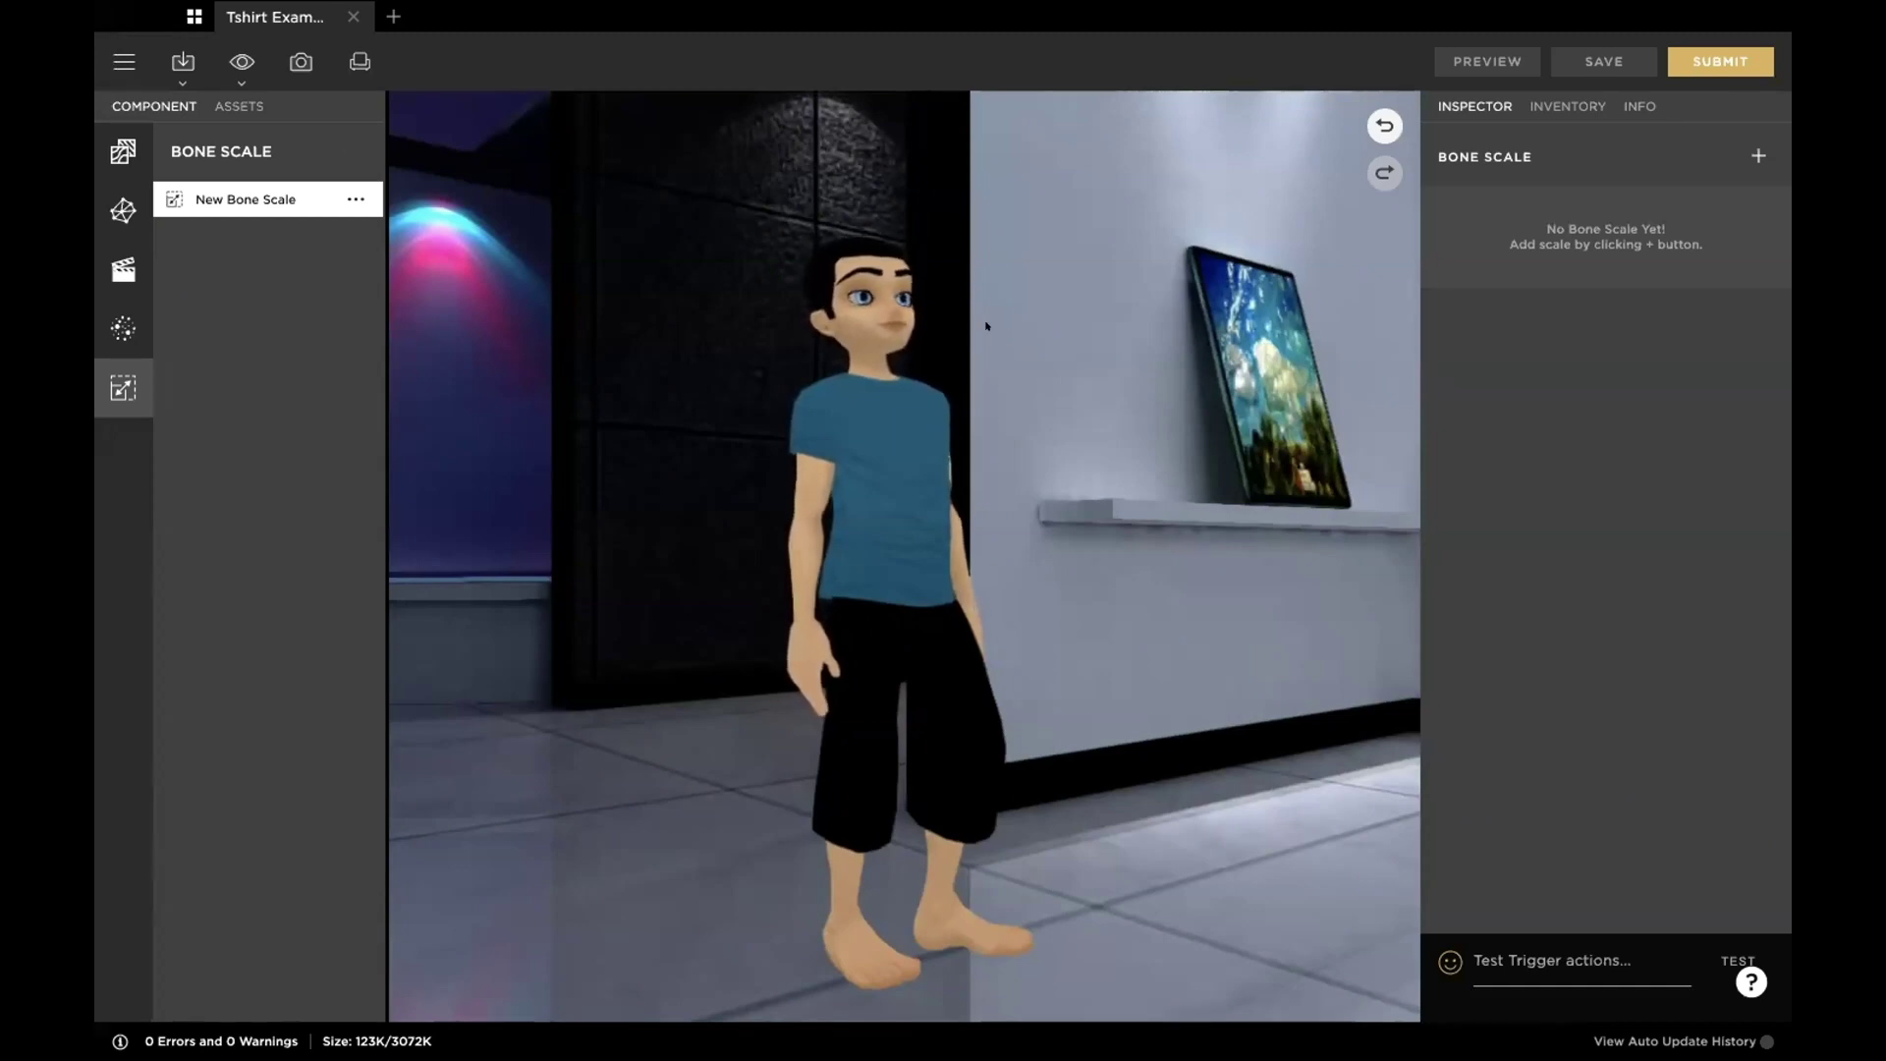
{"action": "left_click_drag", "start_coordinate": [1002, 303], "coordinate": [520, 320]}
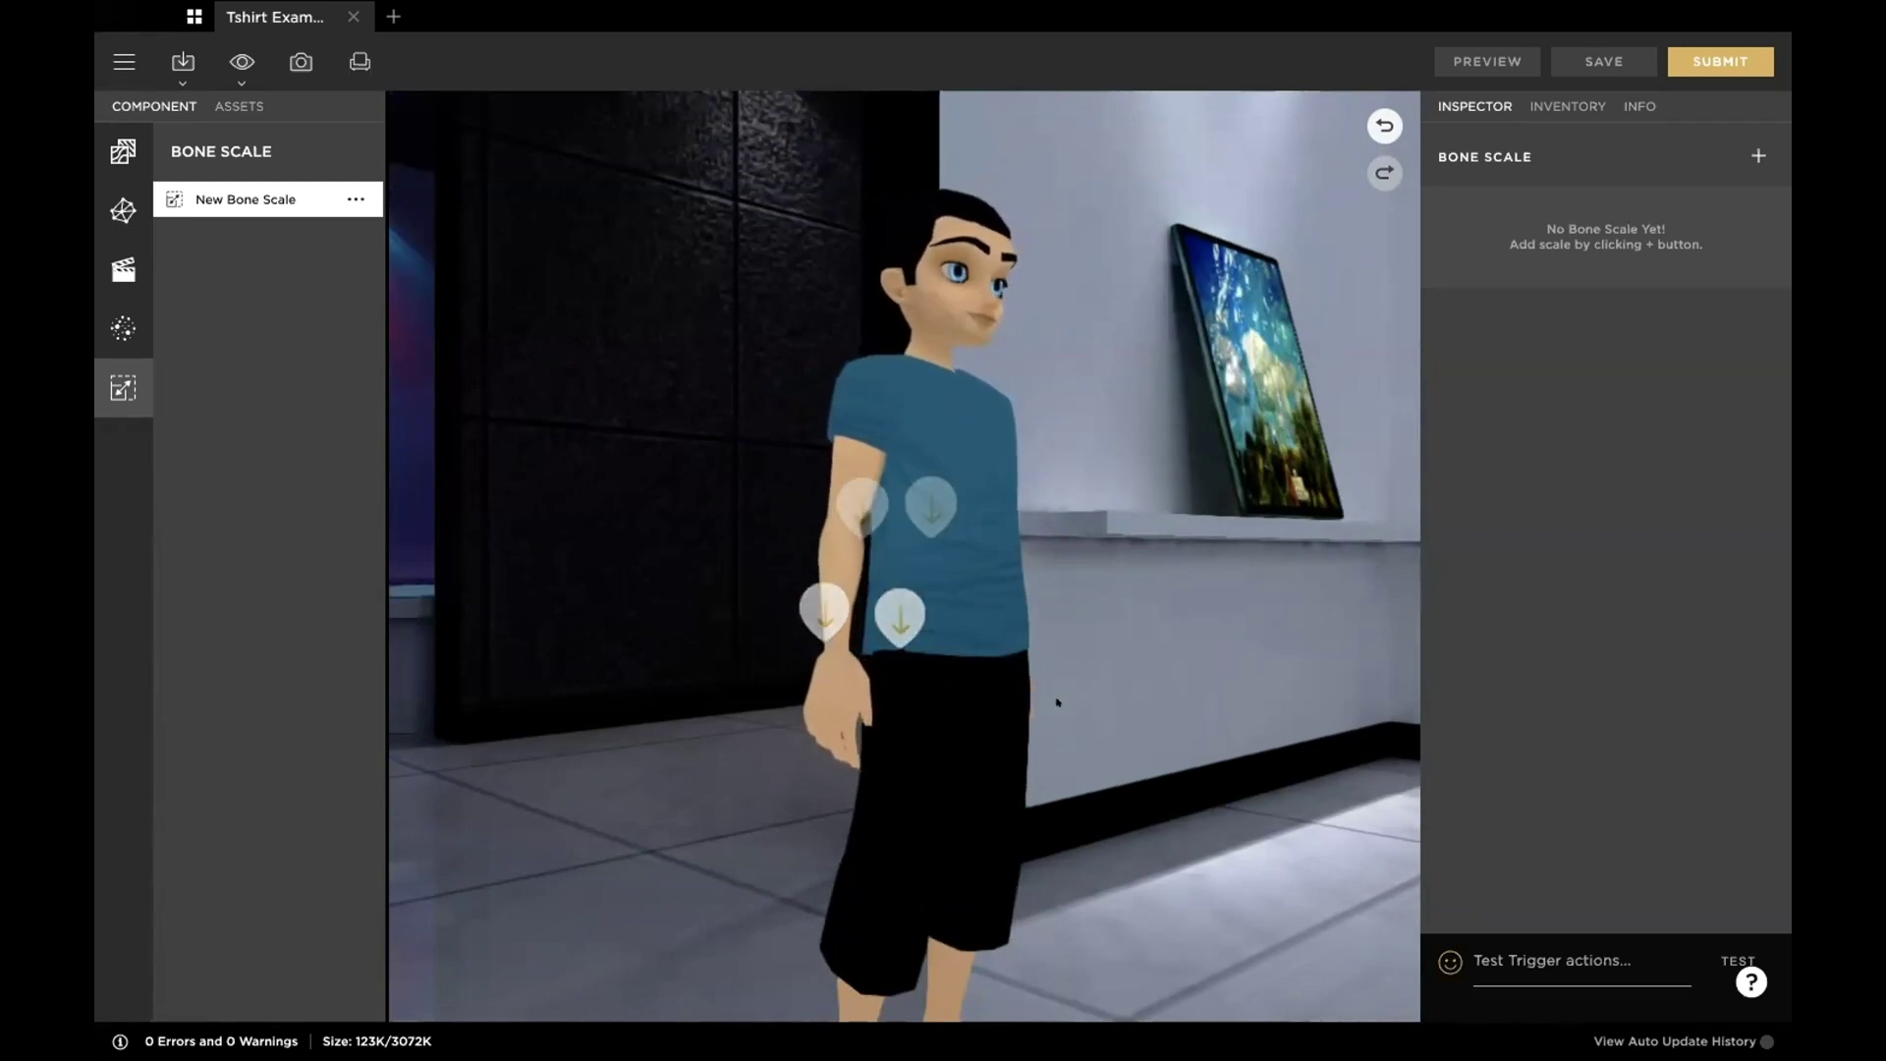
{"action": "left_click_drag", "start_coordinate": [1057, 698], "coordinate": [871, 589]}
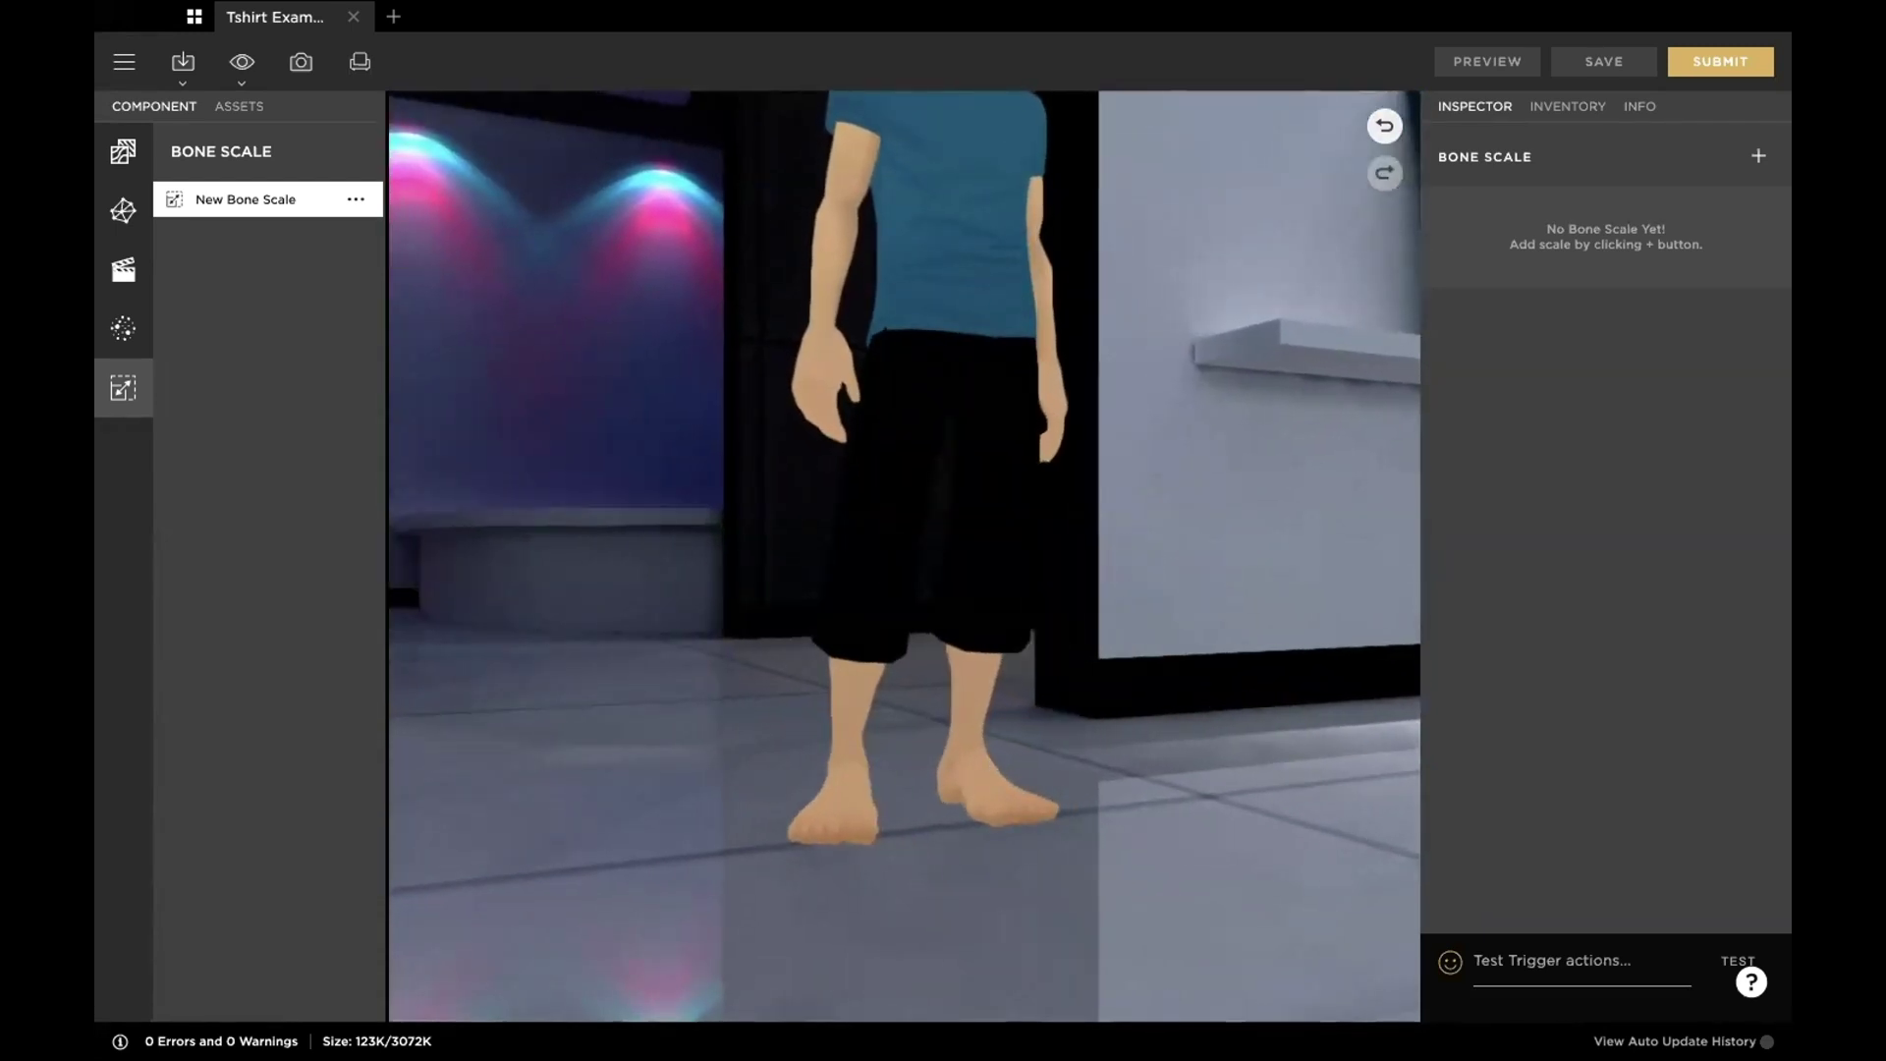
{"action": "left_click_drag", "start_coordinate": [871, 746], "coordinate": [925, 518]}
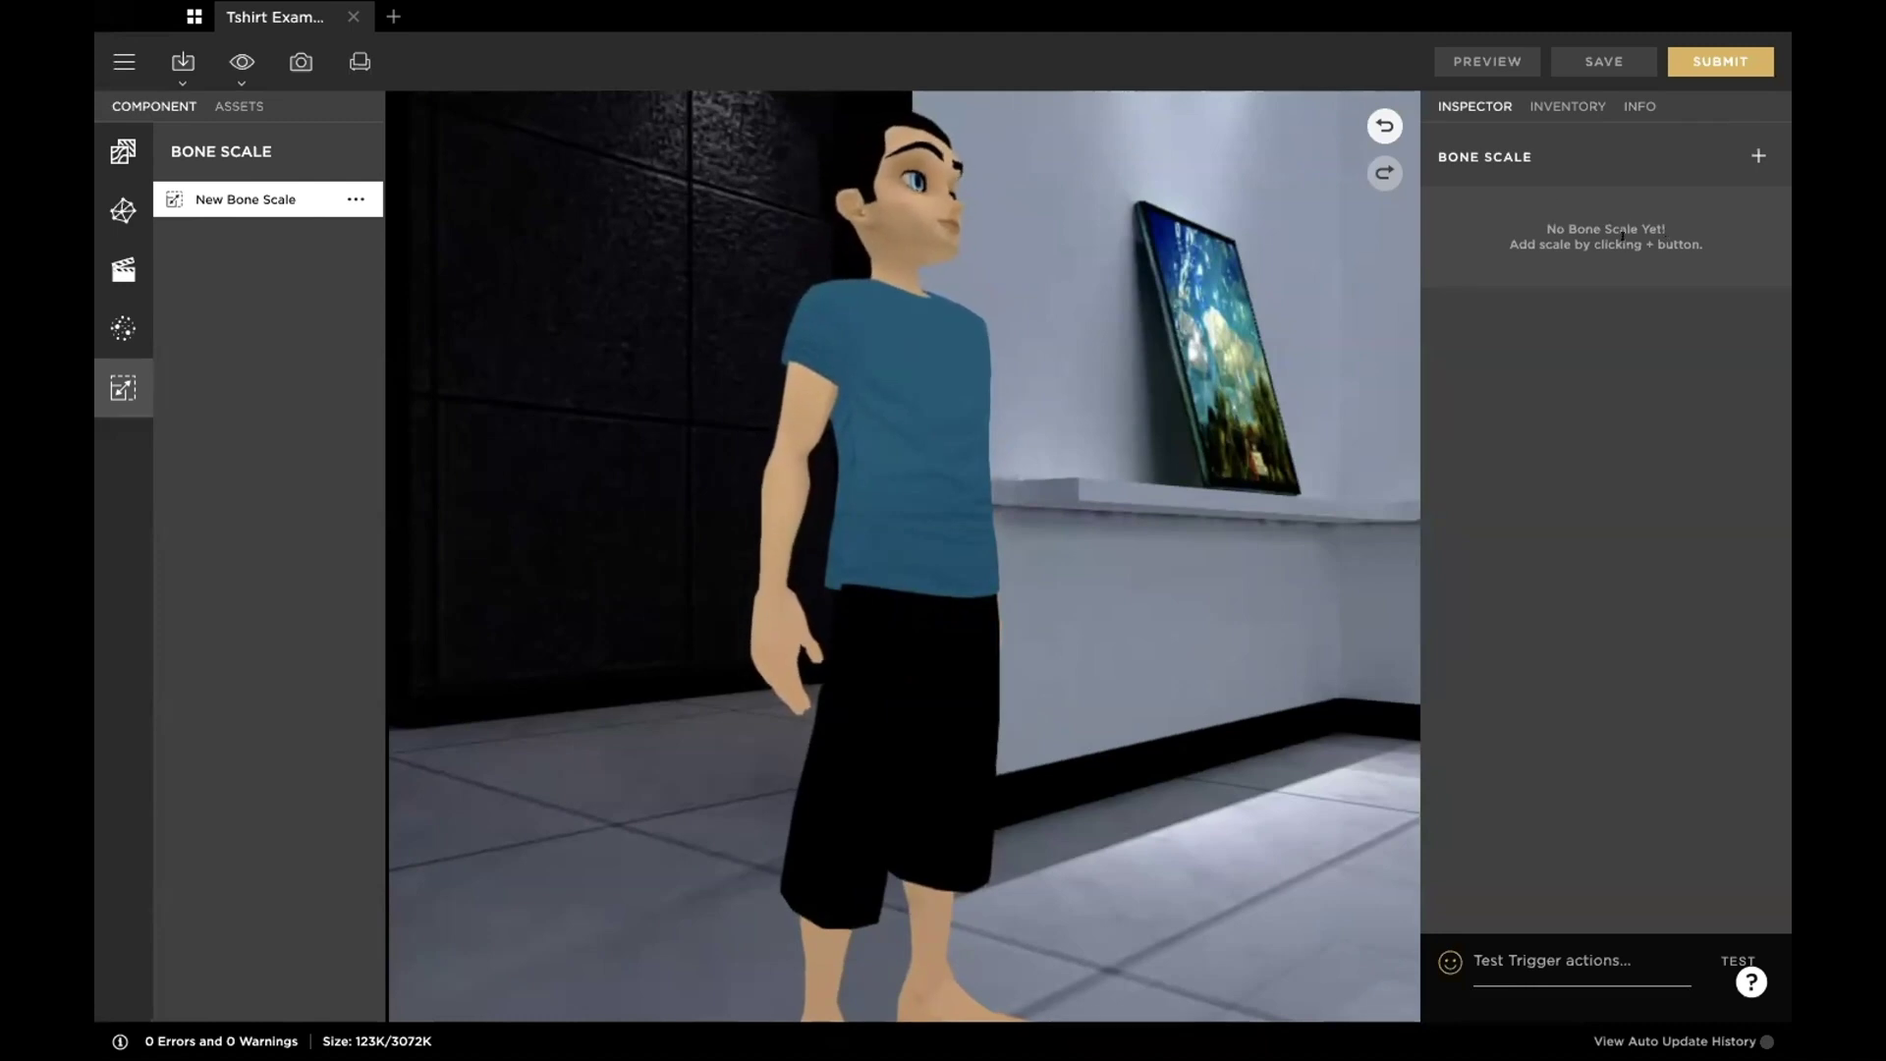
{"action": "left_click", "coordinate": [1118, 528]}
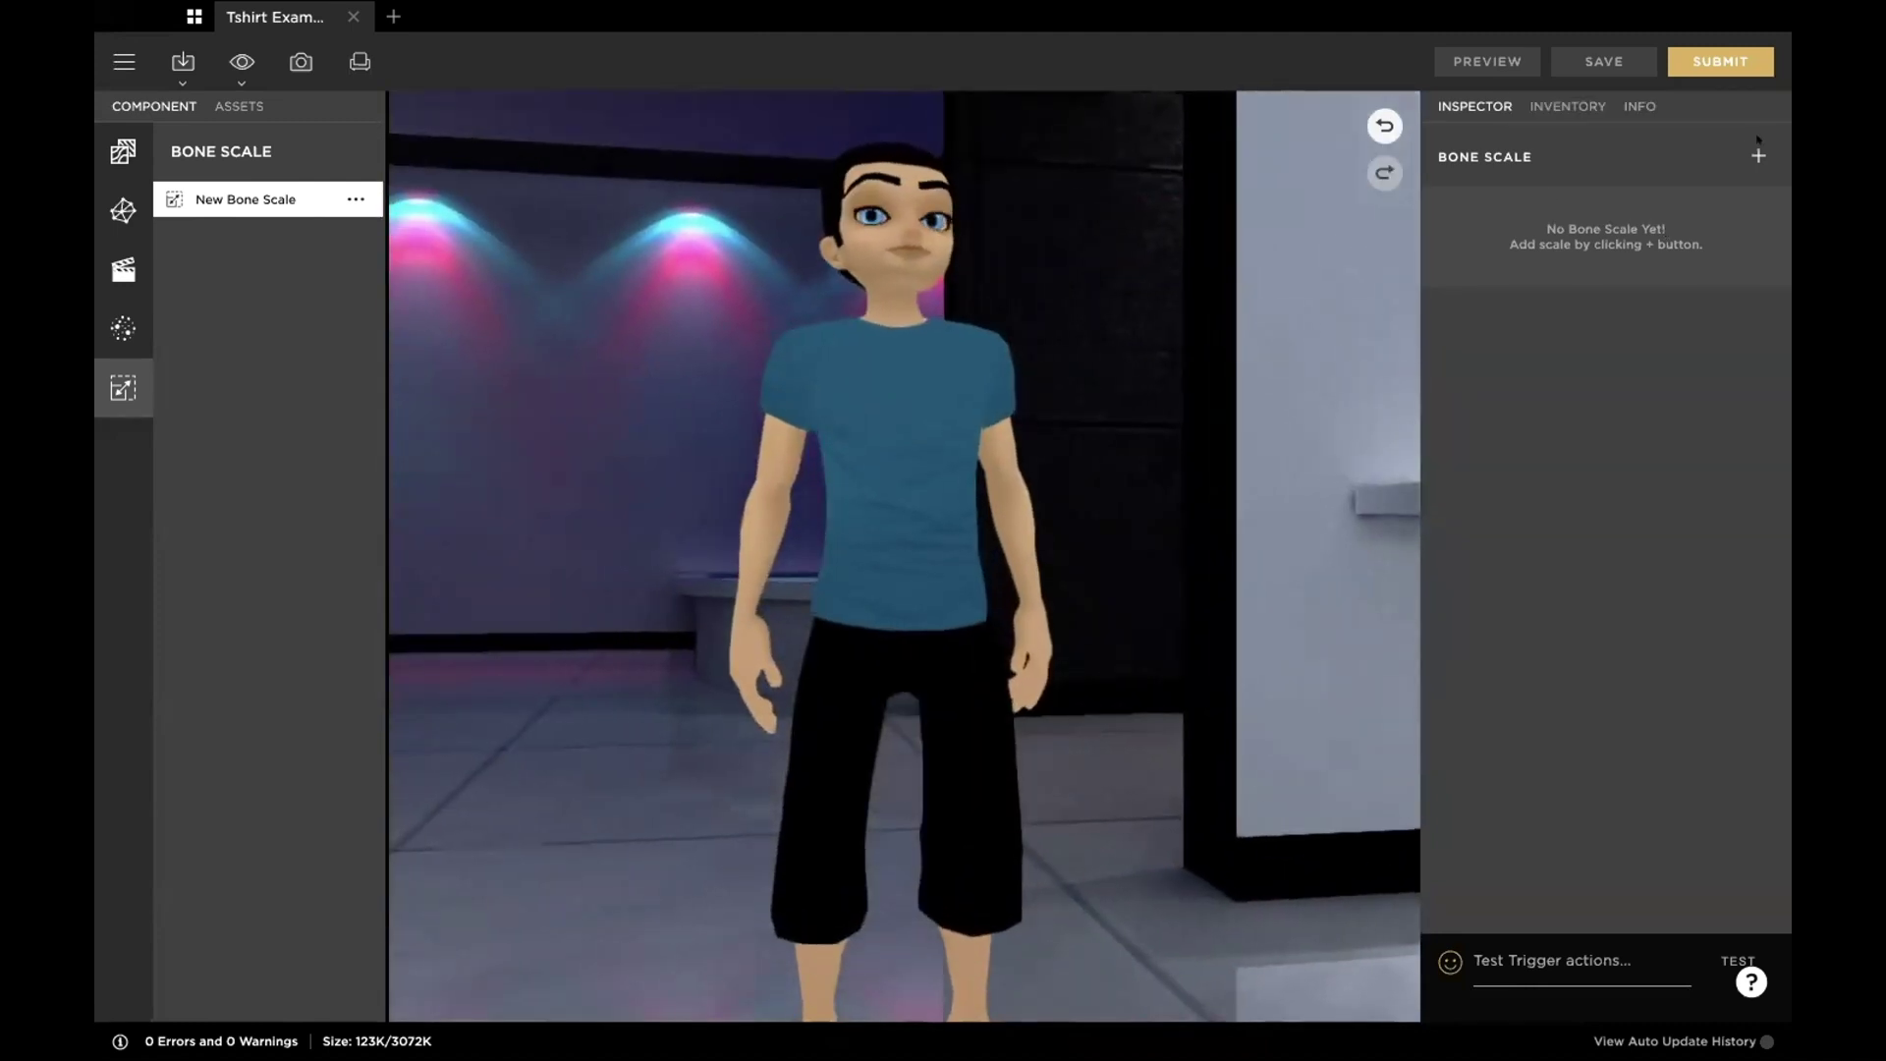
{"action": "left_click", "coordinate": [1756, 155]}
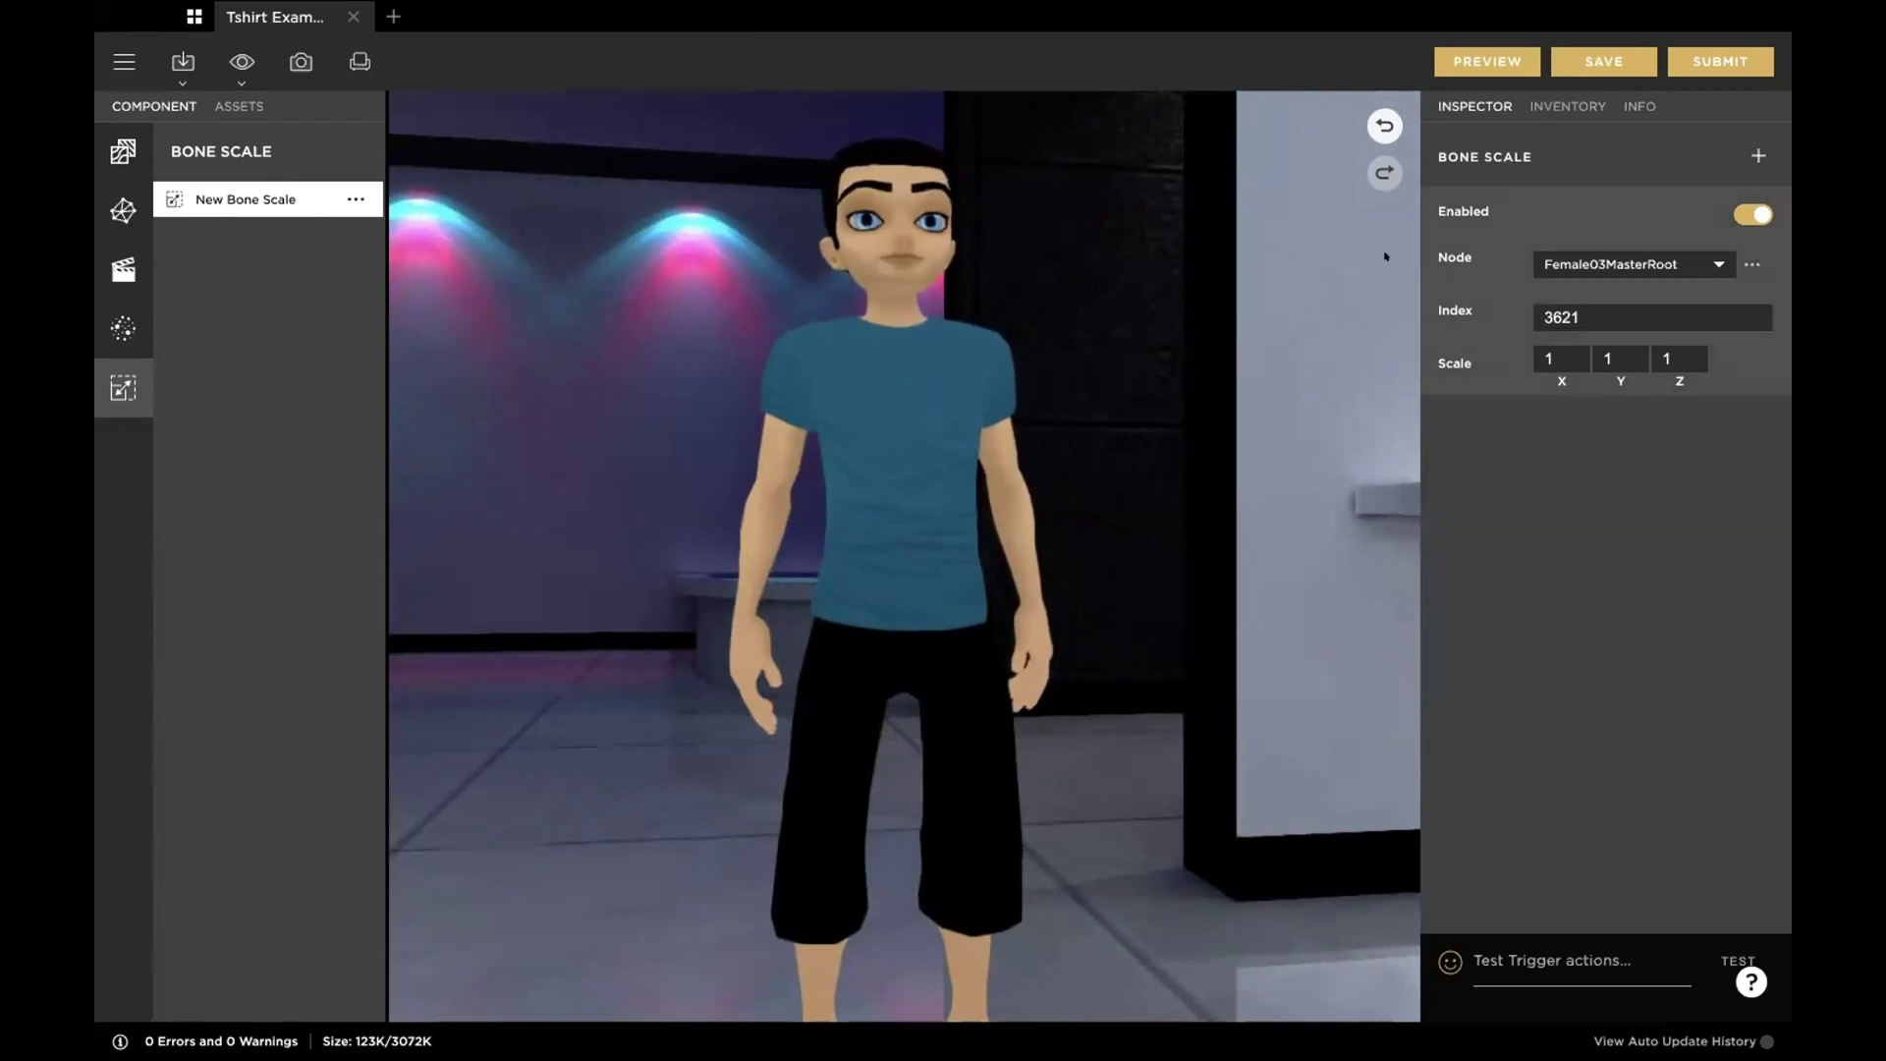
Step: Assign the lfElbow node to the added bone scale entry
{"action": "left_click", "coordinate": [1551, 355]}
{"action": "left_click", "coordinate": [1610, 355]}
{"action": "left_click", "coordinate": [1665, 356]}
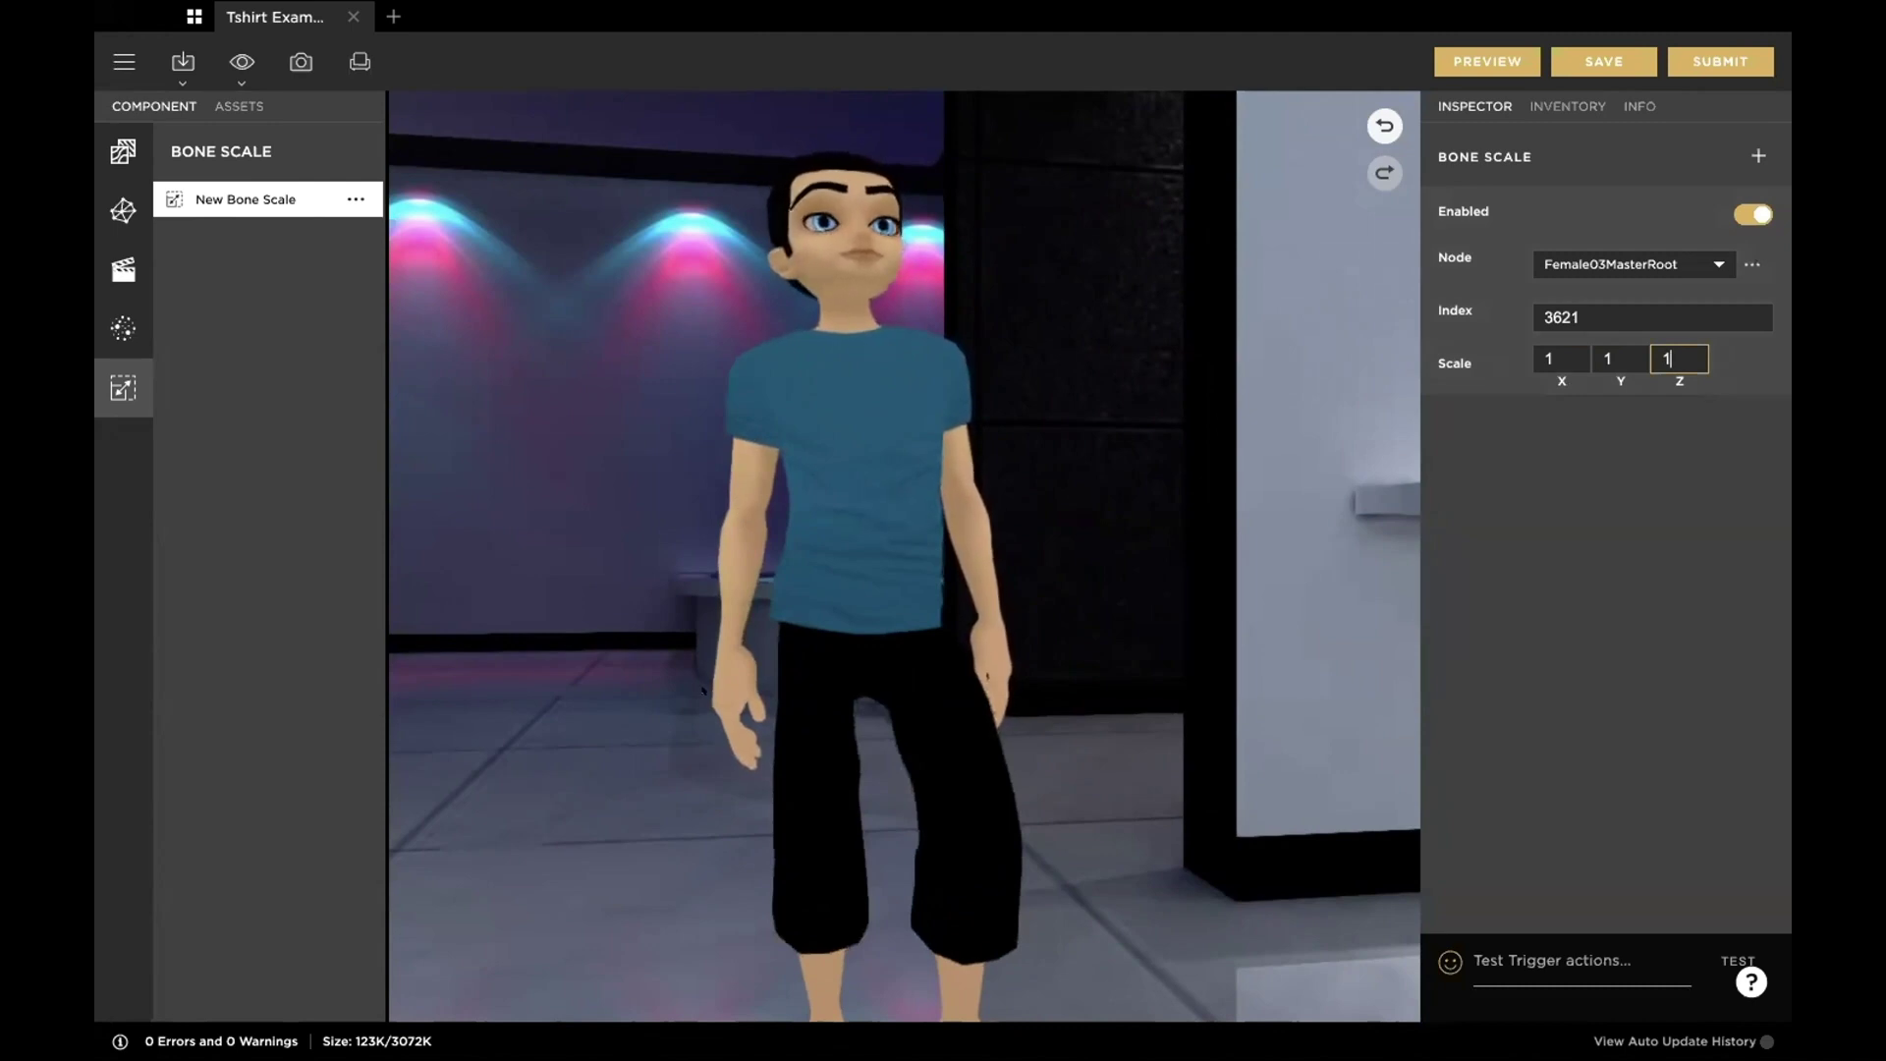
{"action": "left_click", "coordinate": [1706, 256]}
{"action": "left_click", "coordinate": [1706, 256]}
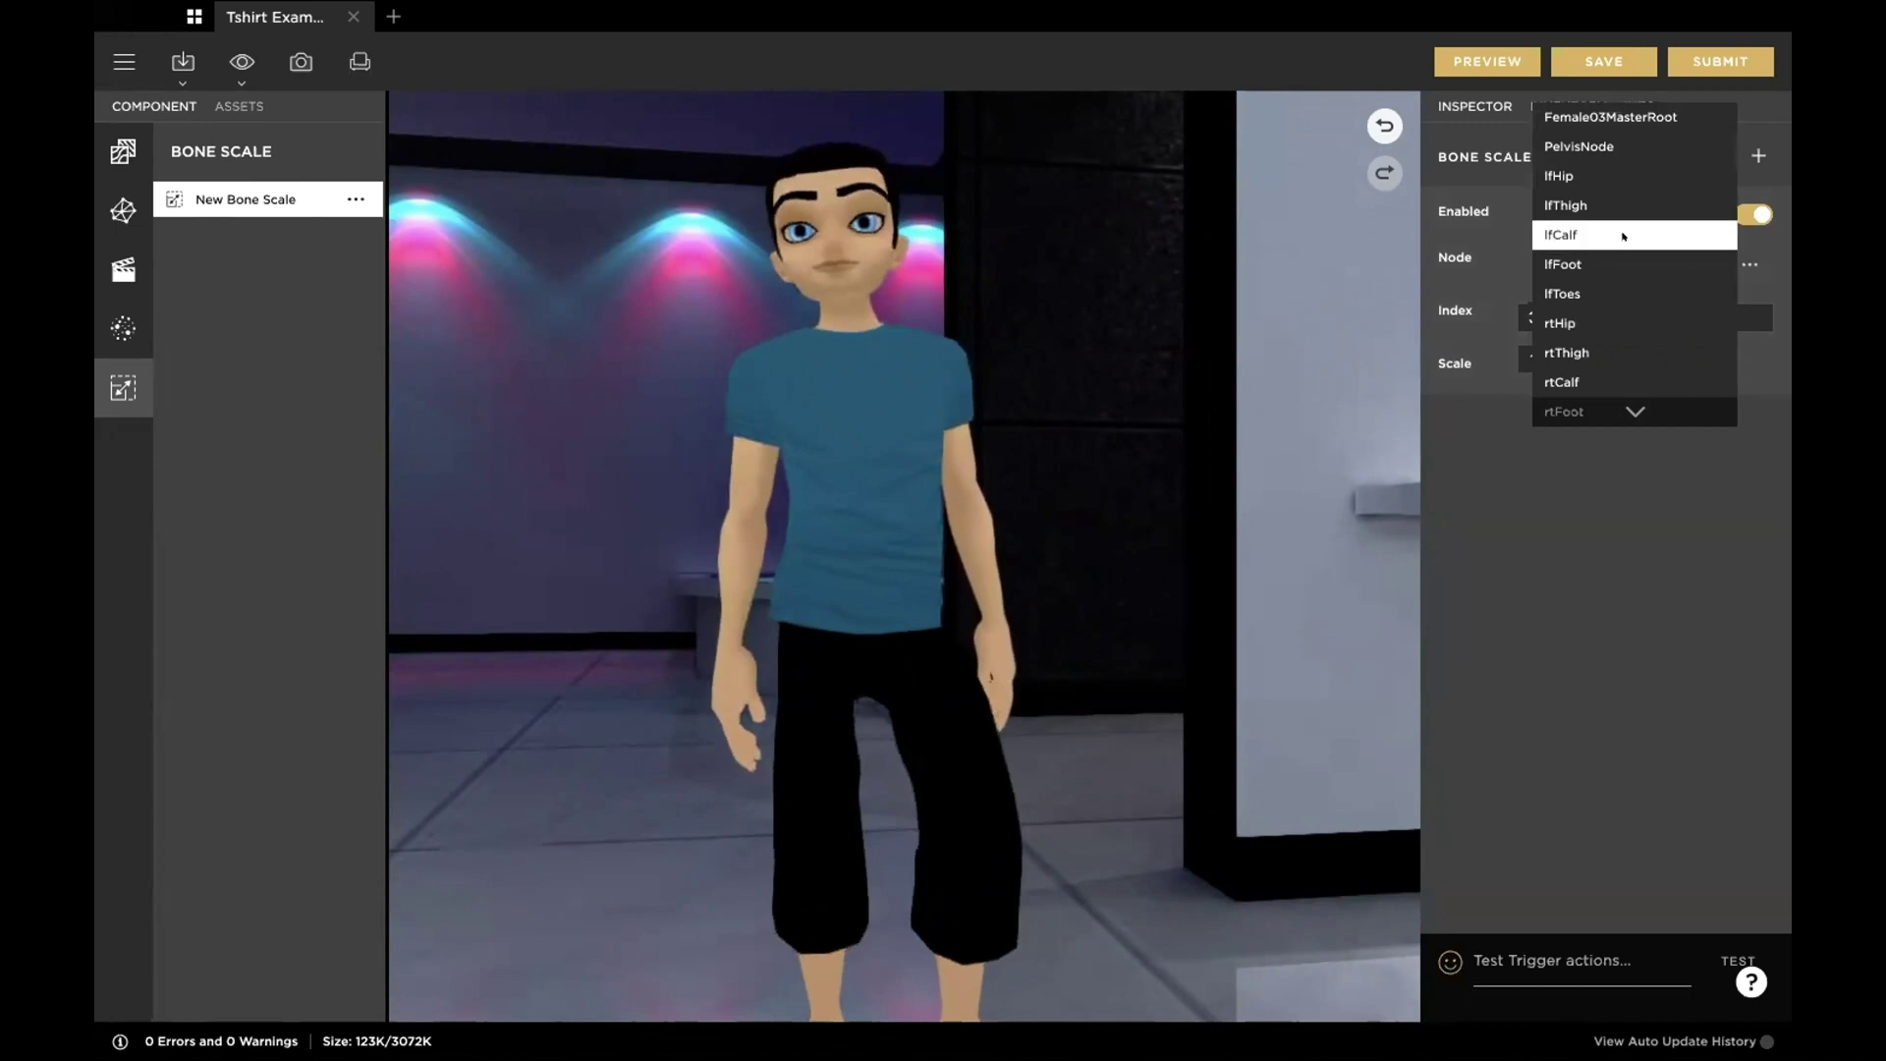
{"action": "scroll", "coordinate": [1621, 235], "scroll_direction": "down", "scroll_amount": 3}
{"action": "scroll", "coordinate": [1624, 236], "scroll_direction": "down", "scroll_amount": 4}
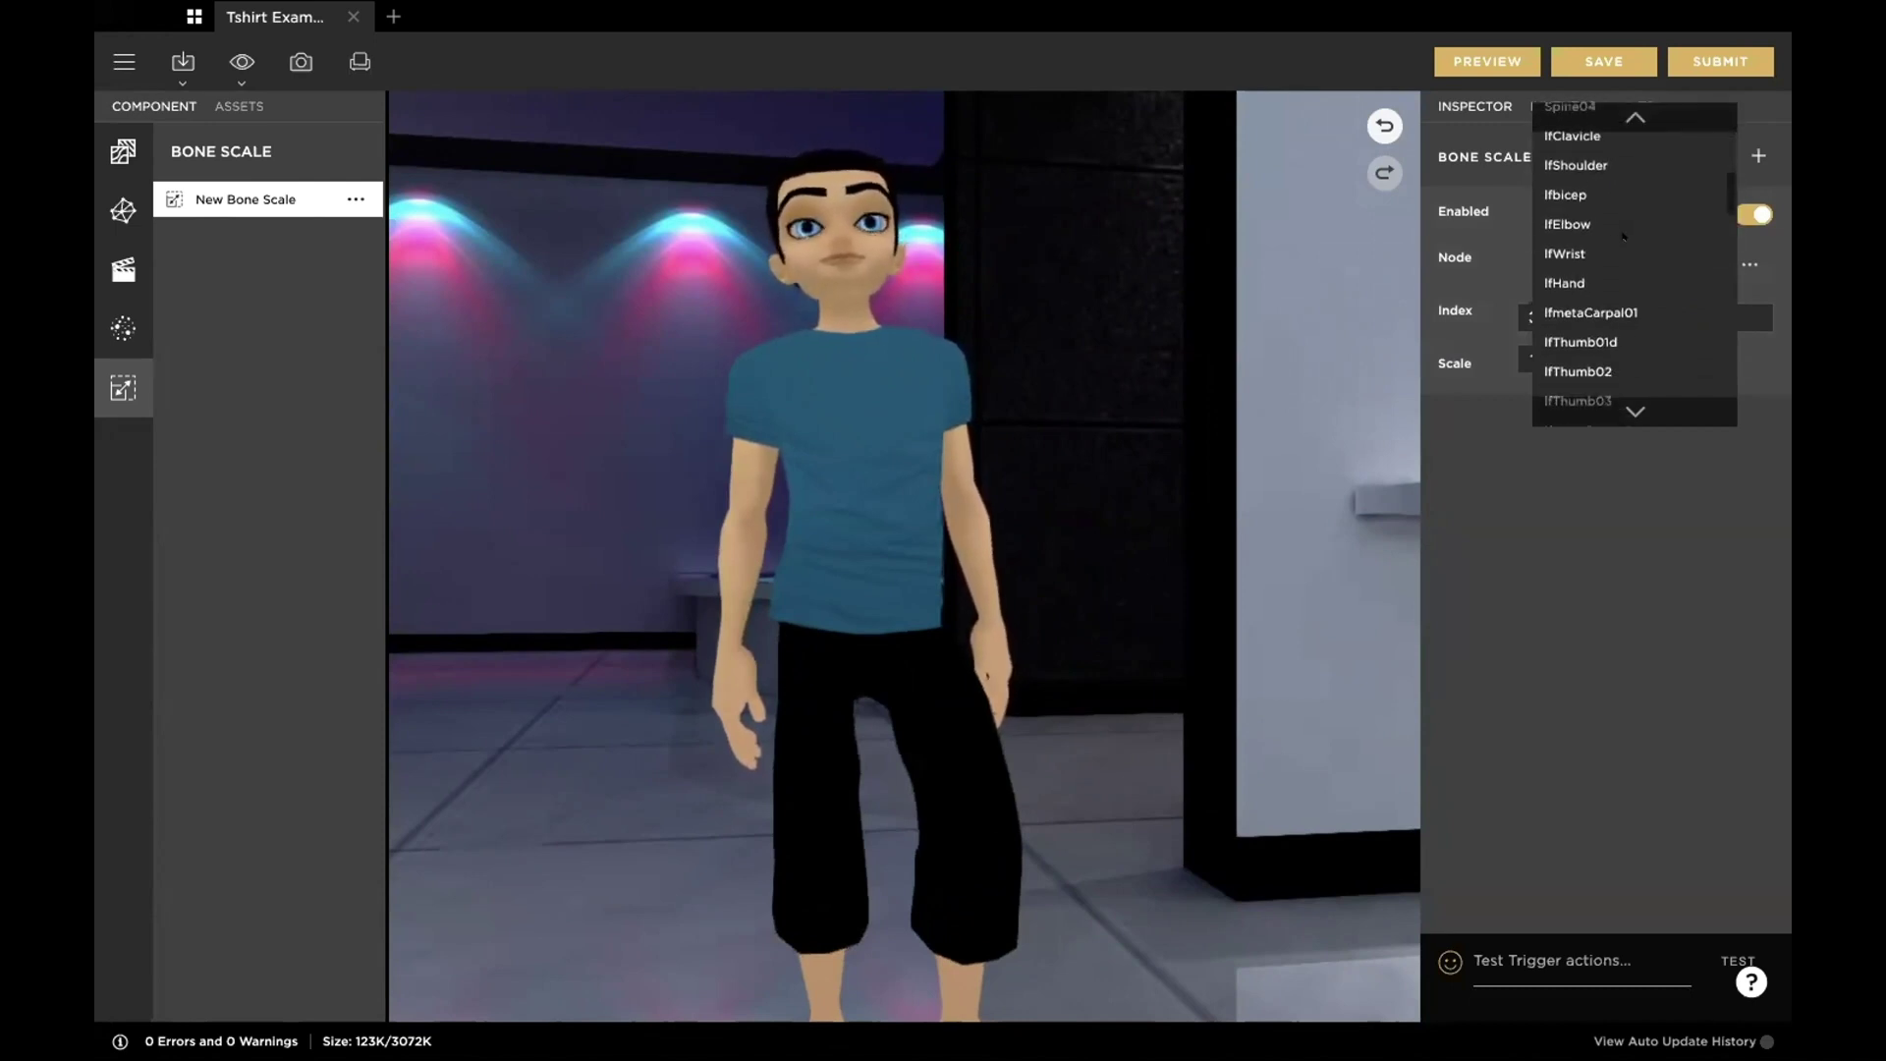
{"action": "scroll", "coordinate": [1620, 235], "scroll_direction": "up", "scroll_amount": 1}
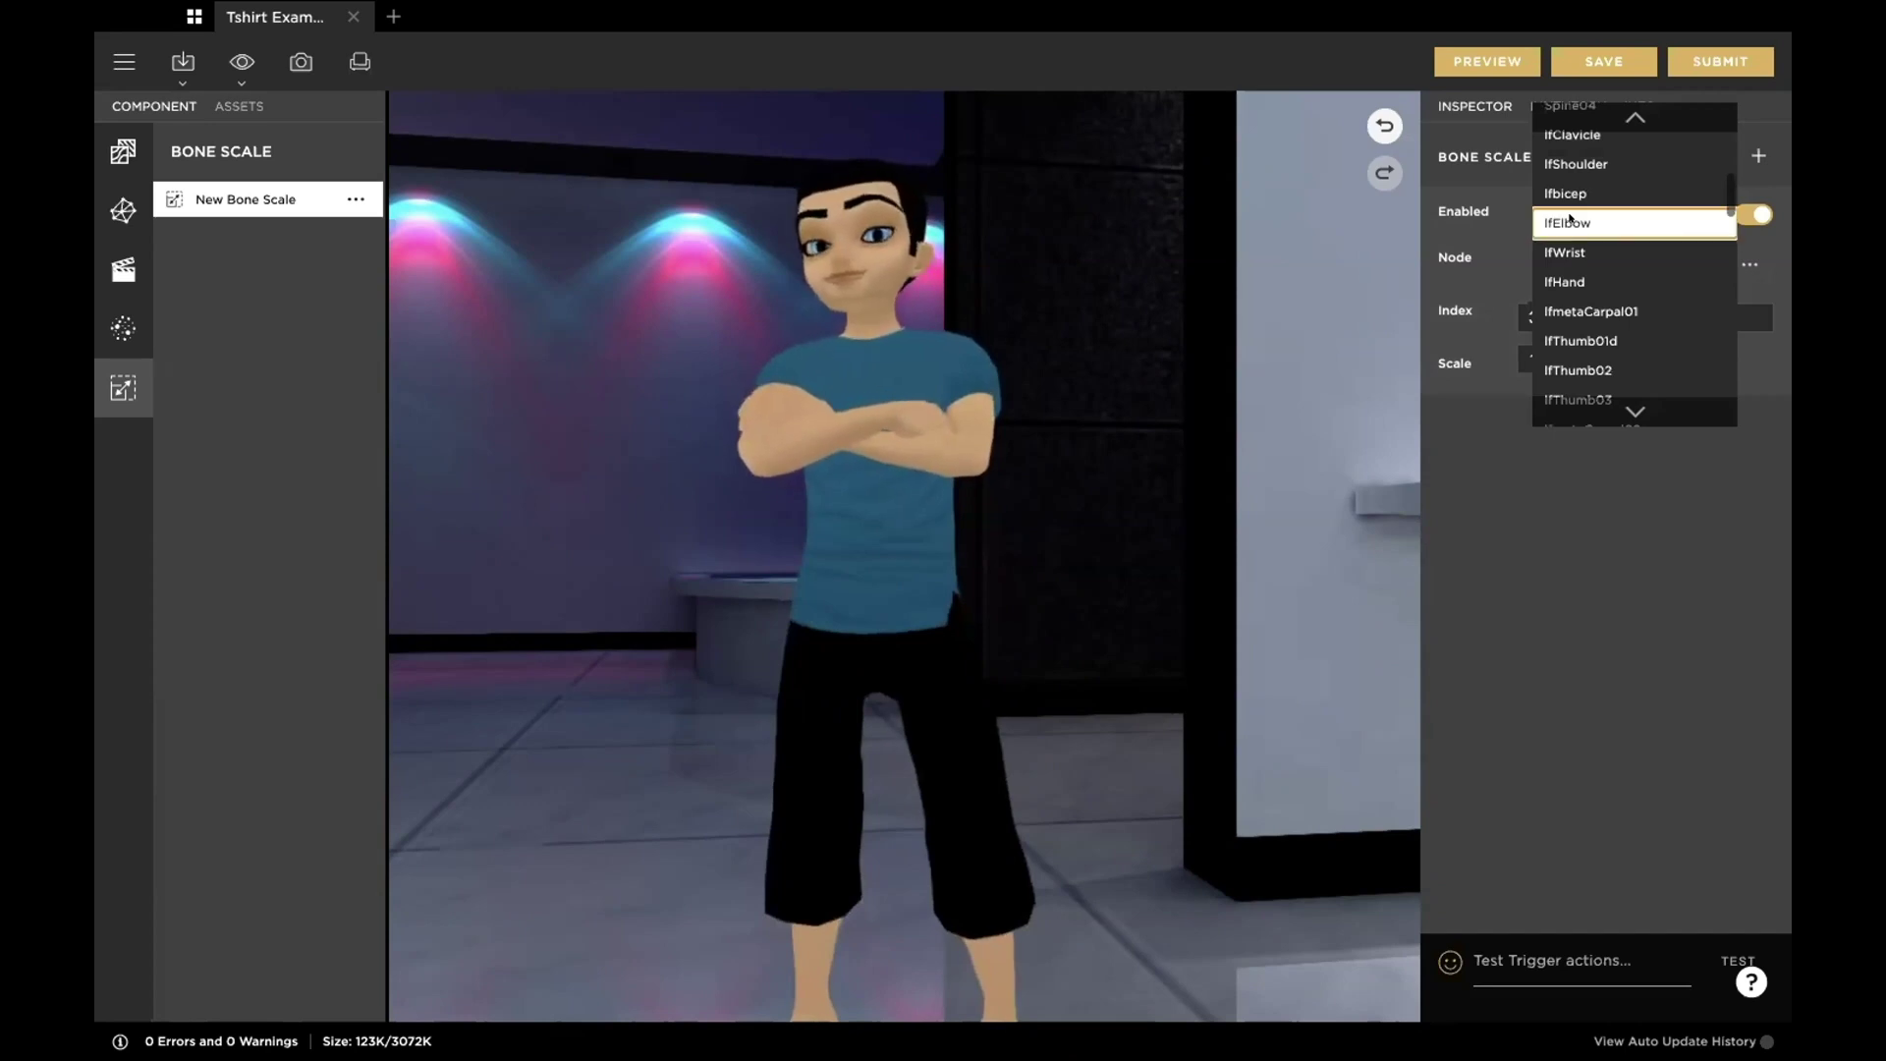
{"action": "left_click", "coordinate": [1568, 220]}
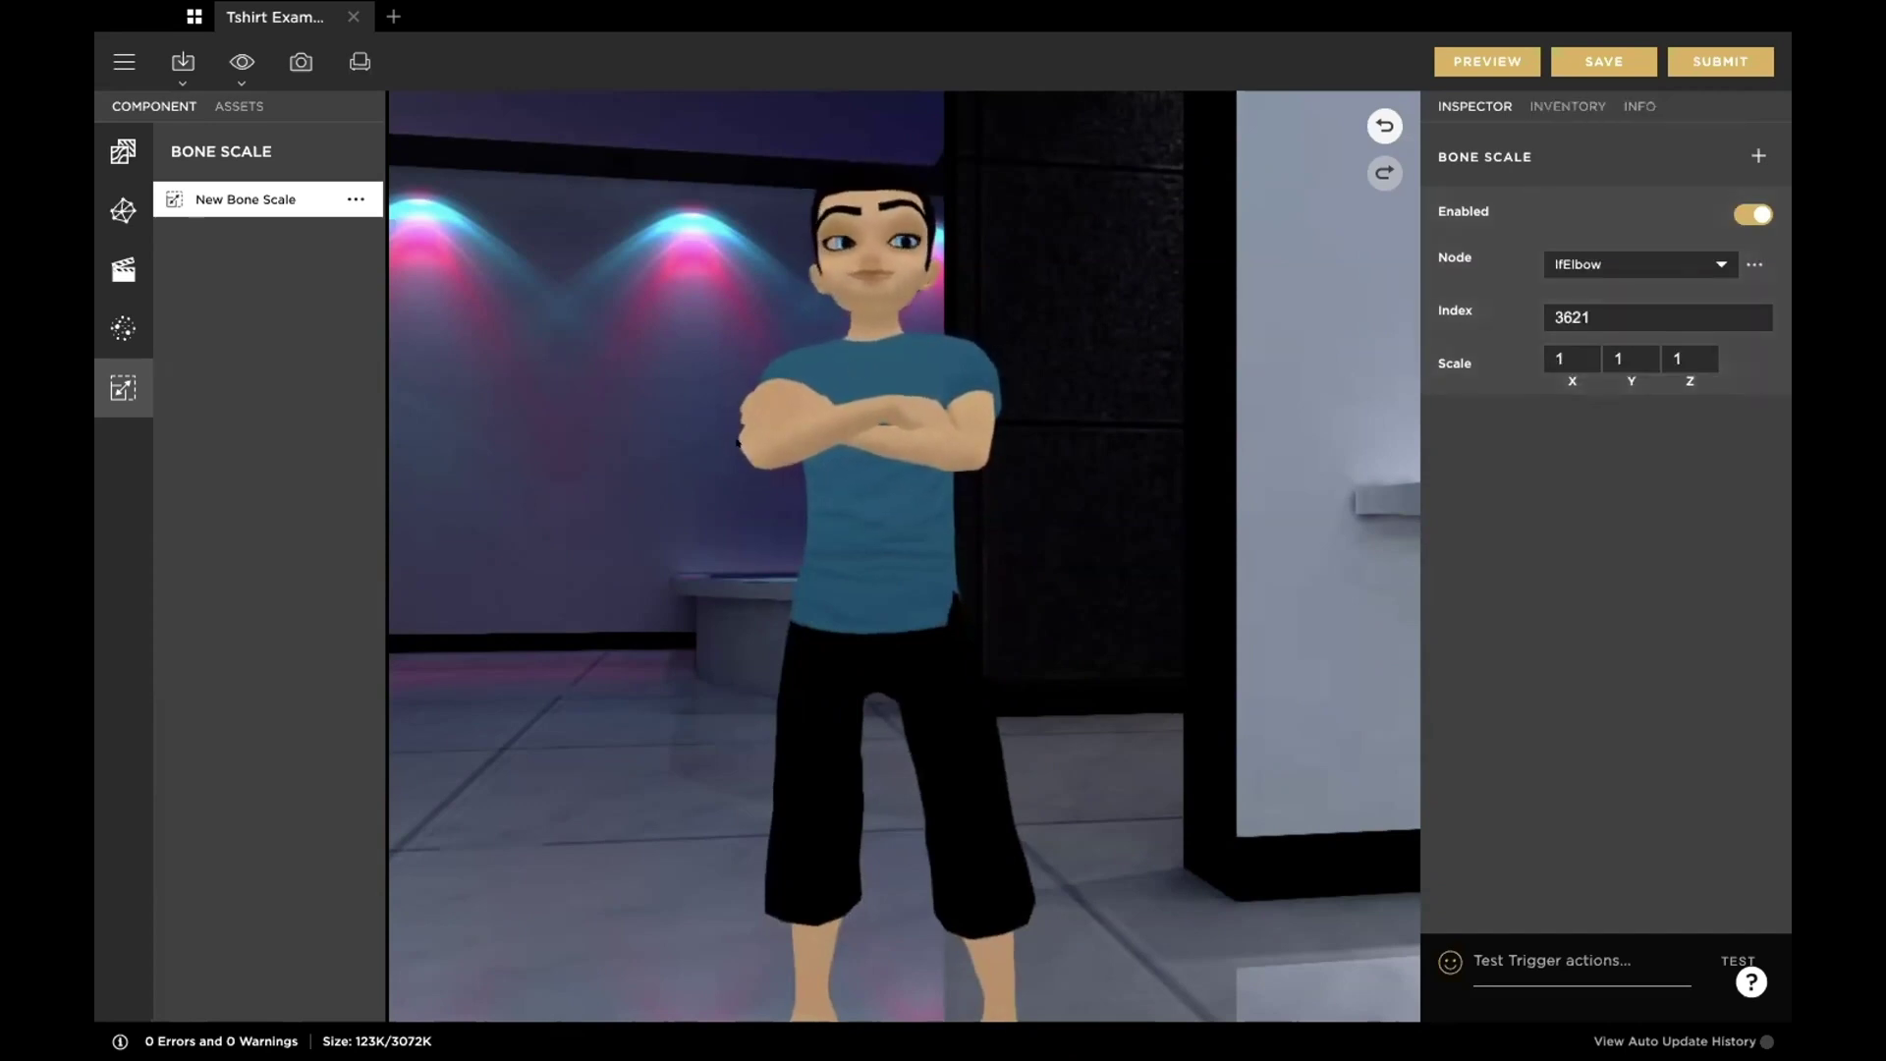
Step: Set the lfElbow bone's X, Y and Z scale to .5 and preview the avatar
{"action": "left_click_drag", "start_coordinate": [1575, 359], "coordinate": [1496, 351]}
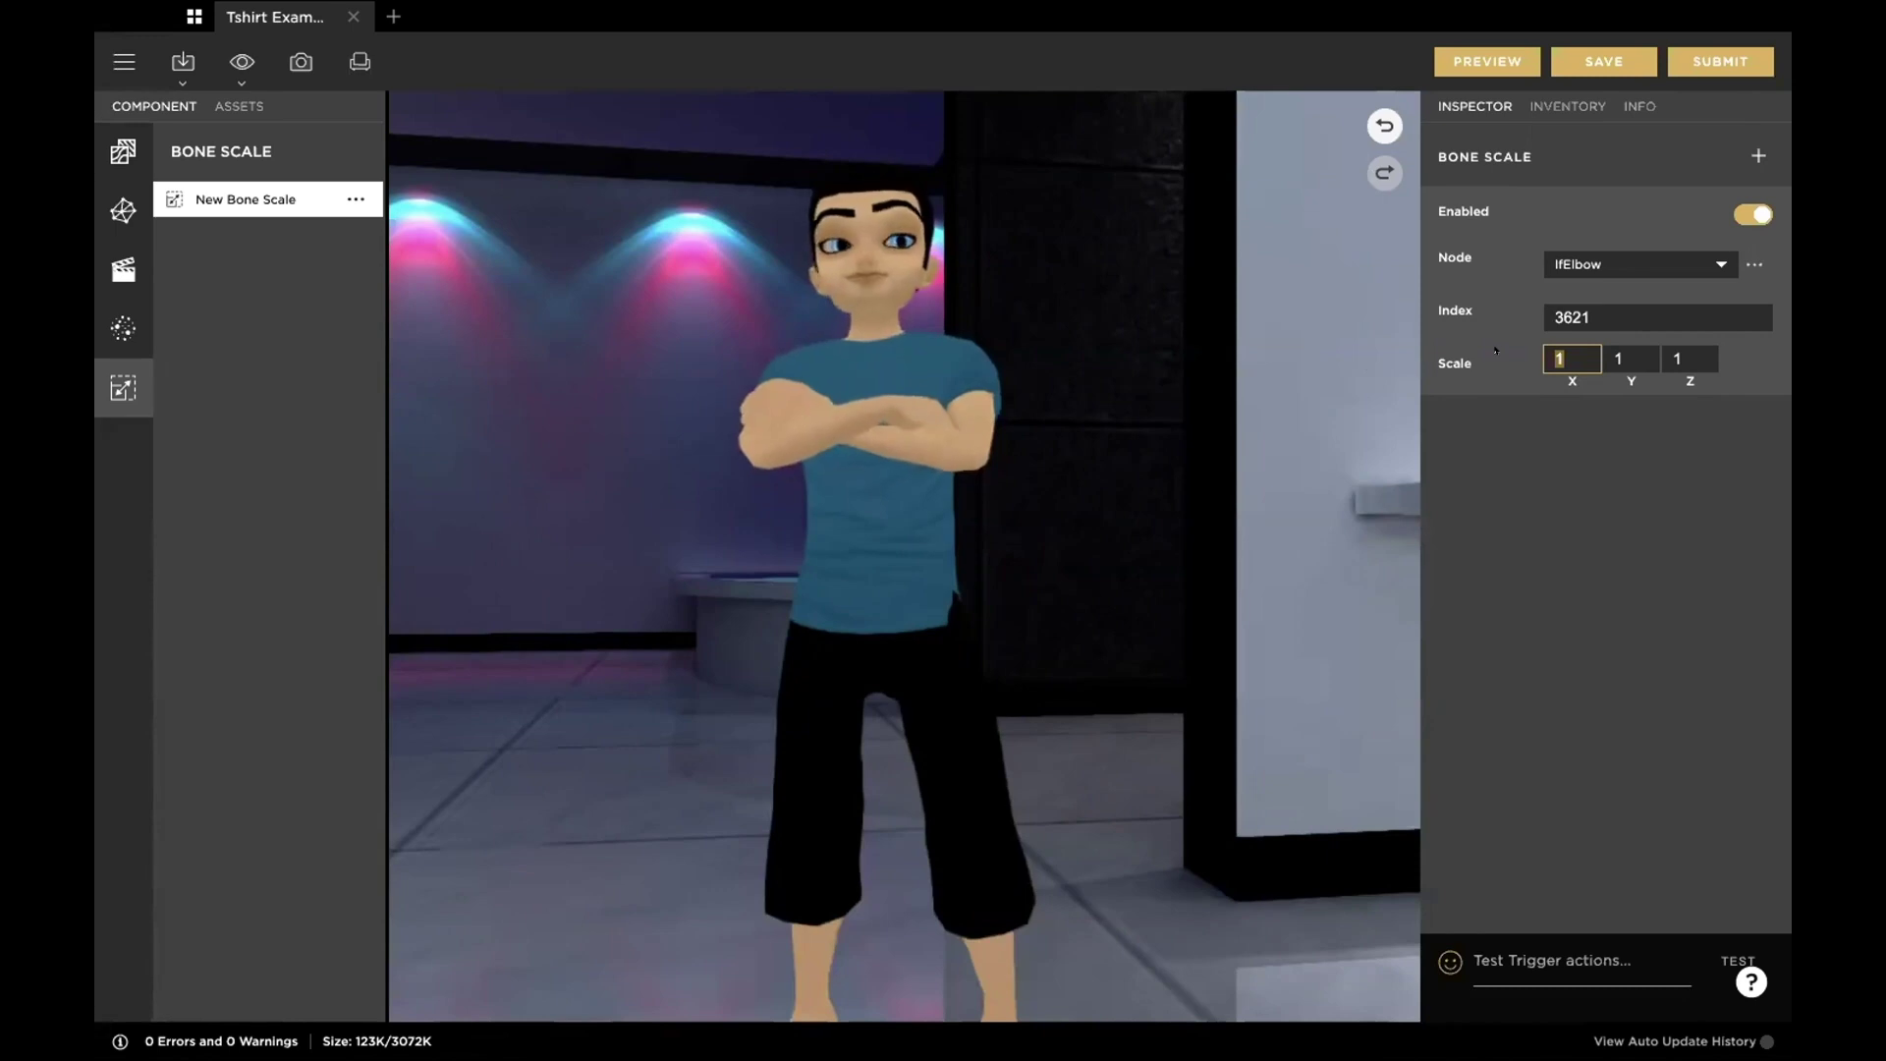
{"action": "type", "text": ".5"}
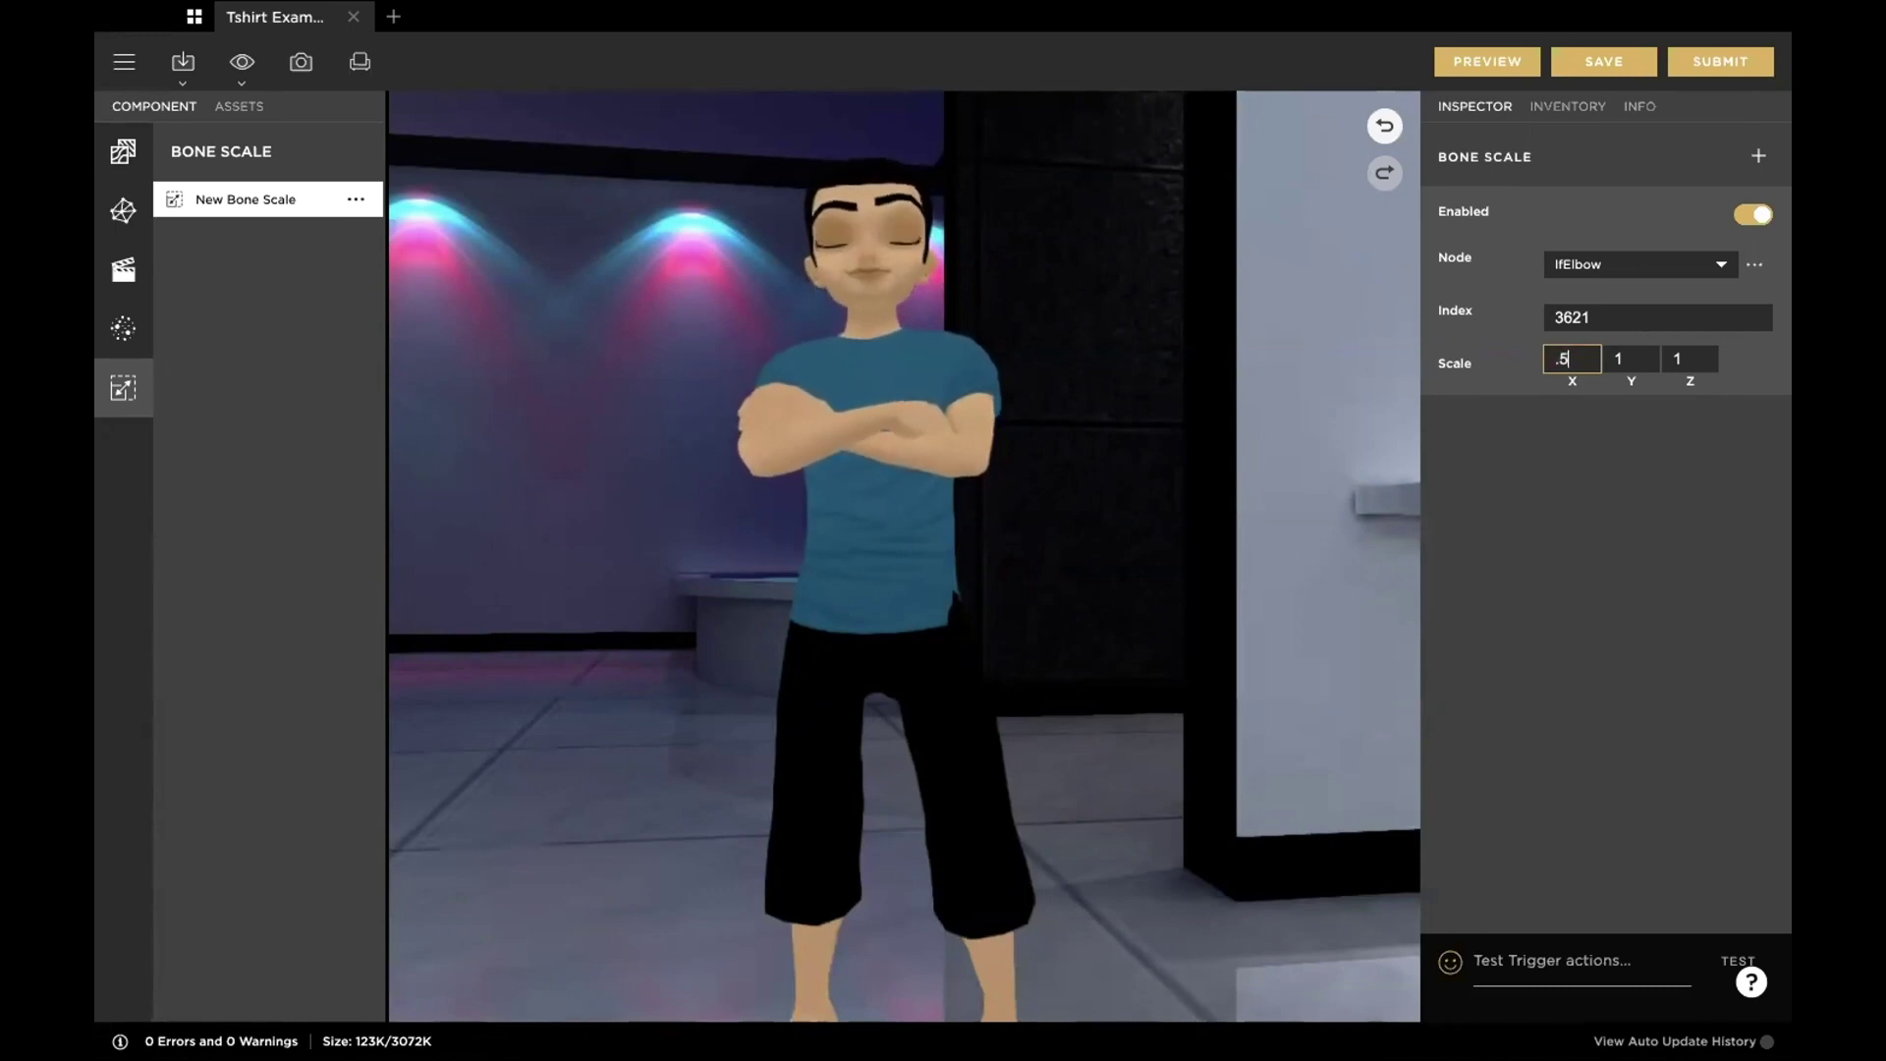
{"action": "key", "text": "Tab"}
{"action": "type", "text": ".5"}
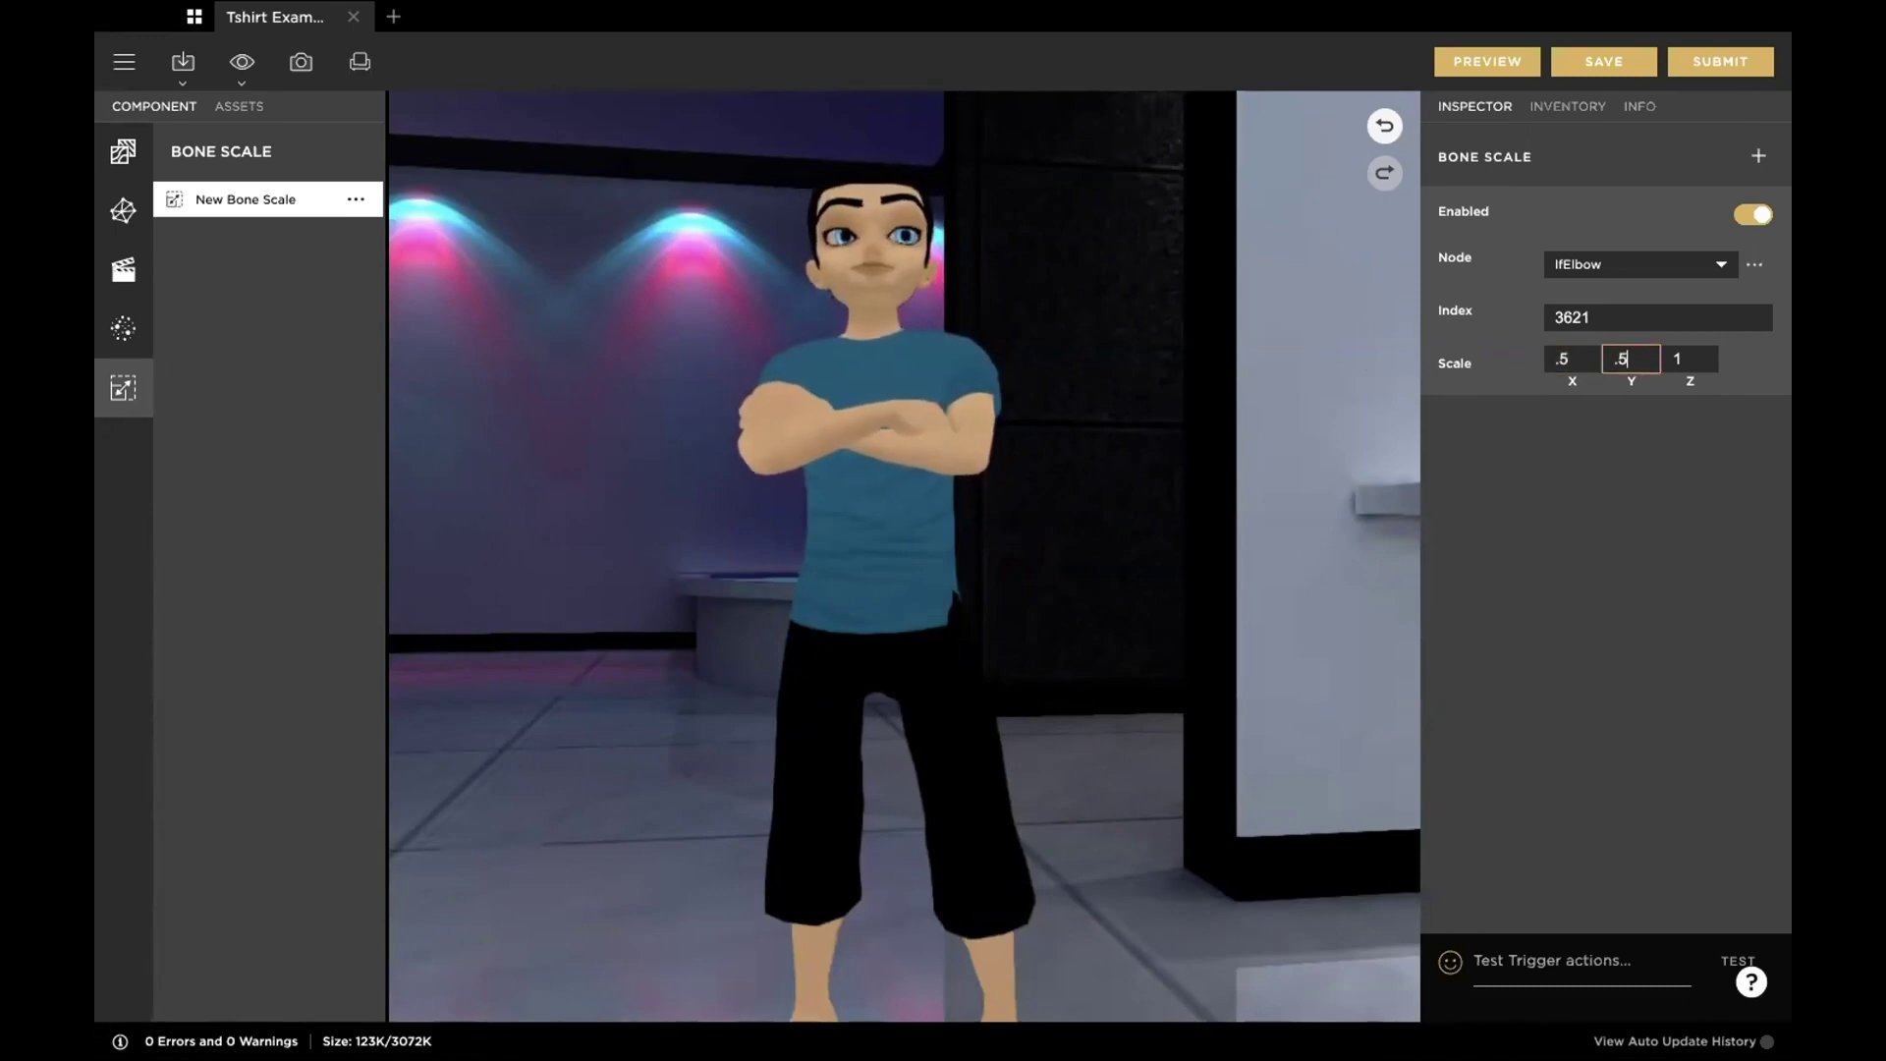
{"action": "key", "text": "Tab"}
{"action": "type", "text": ".5"}
{"action": "key", "text": "Tab"}
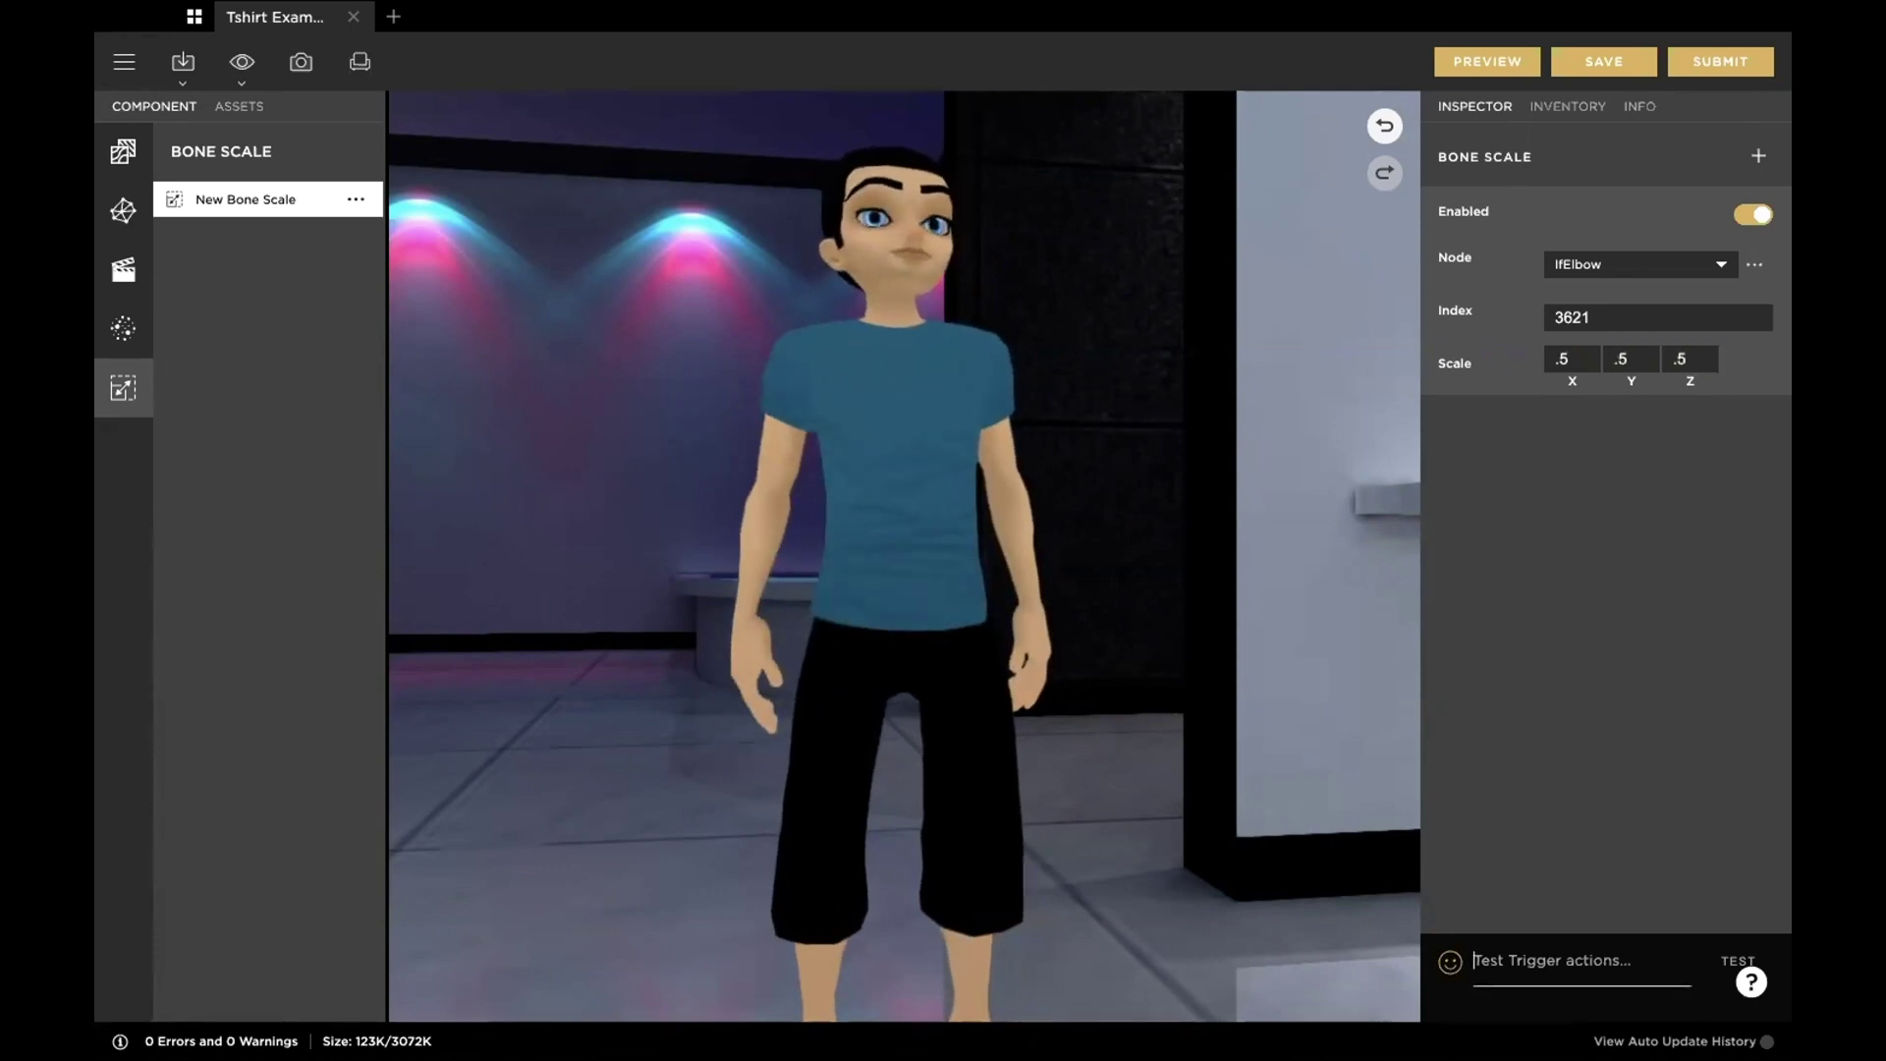
{"action": "left_click", "coordinate": [1486, 60]}
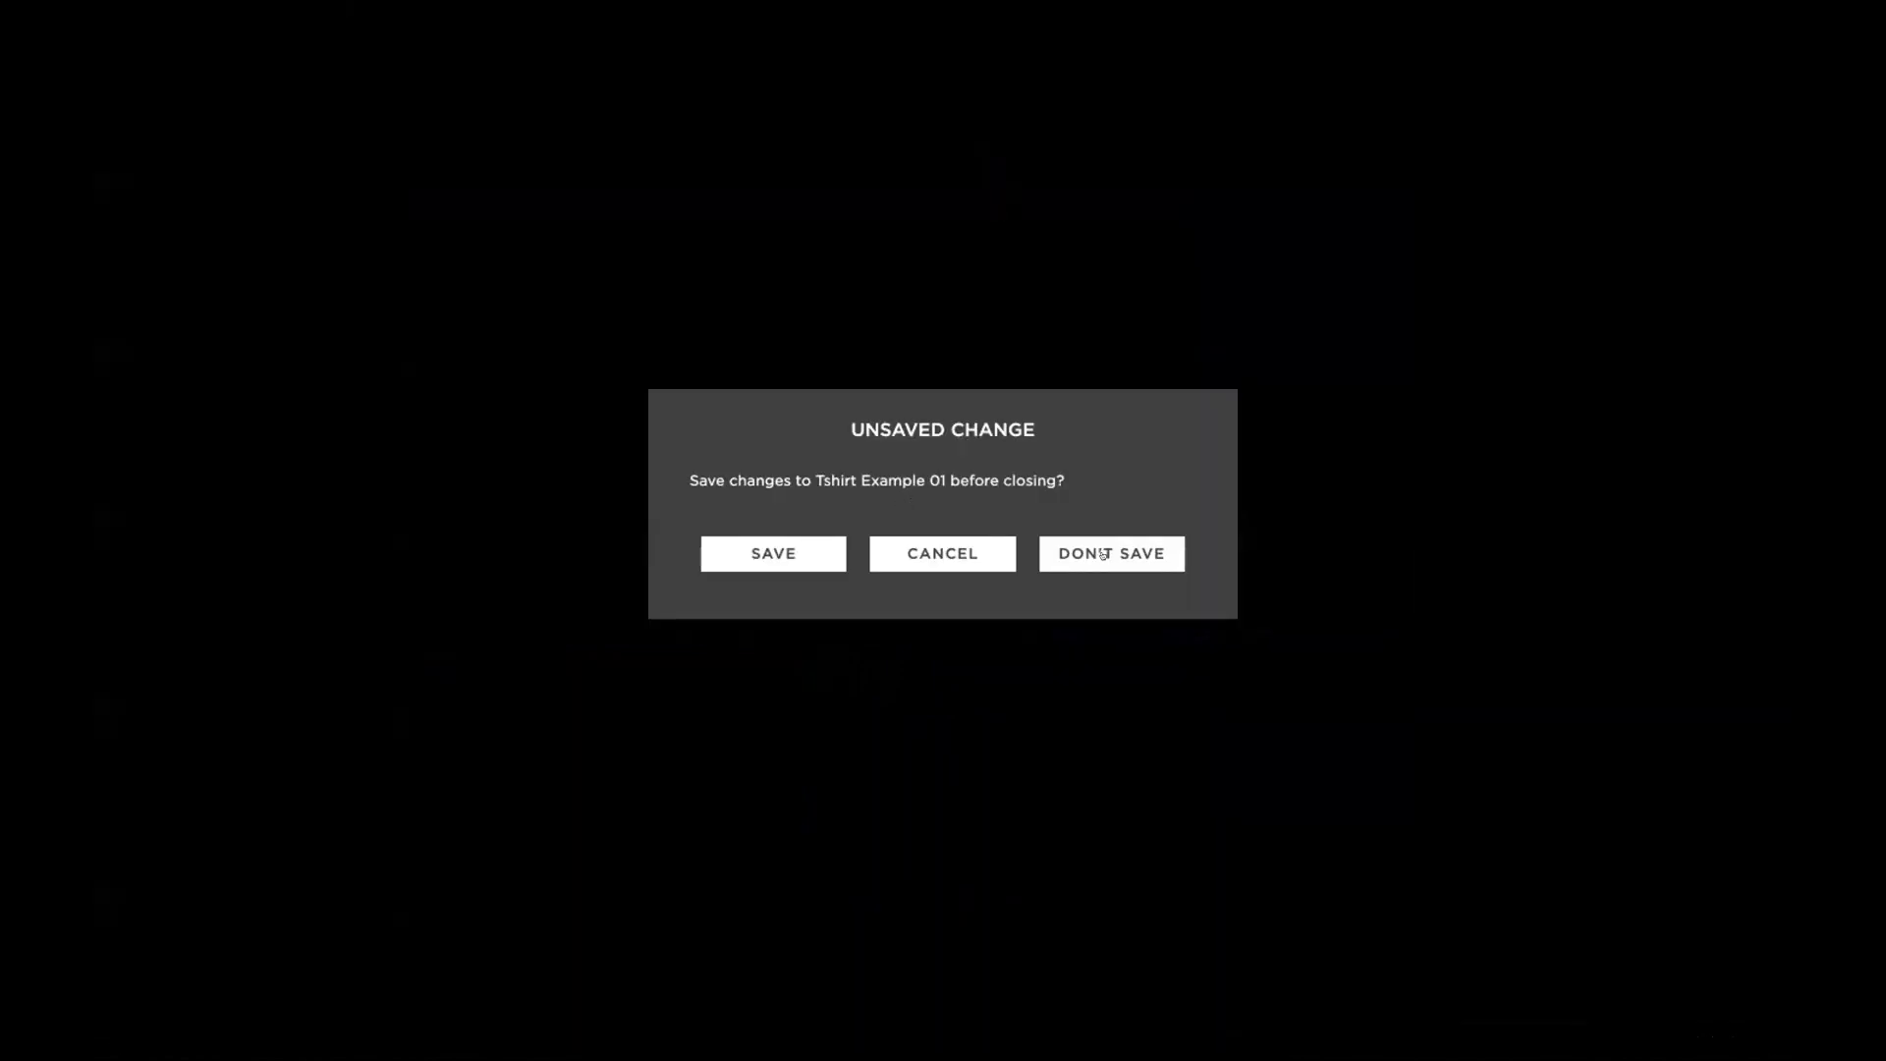
Step: Discard the unsaved changes to Tshirt Example 01 and reopen the project
{"action": "left_click", "coordinate": [1102, 553]}
{"action": "left_click", "coordinate": [458, 300]}
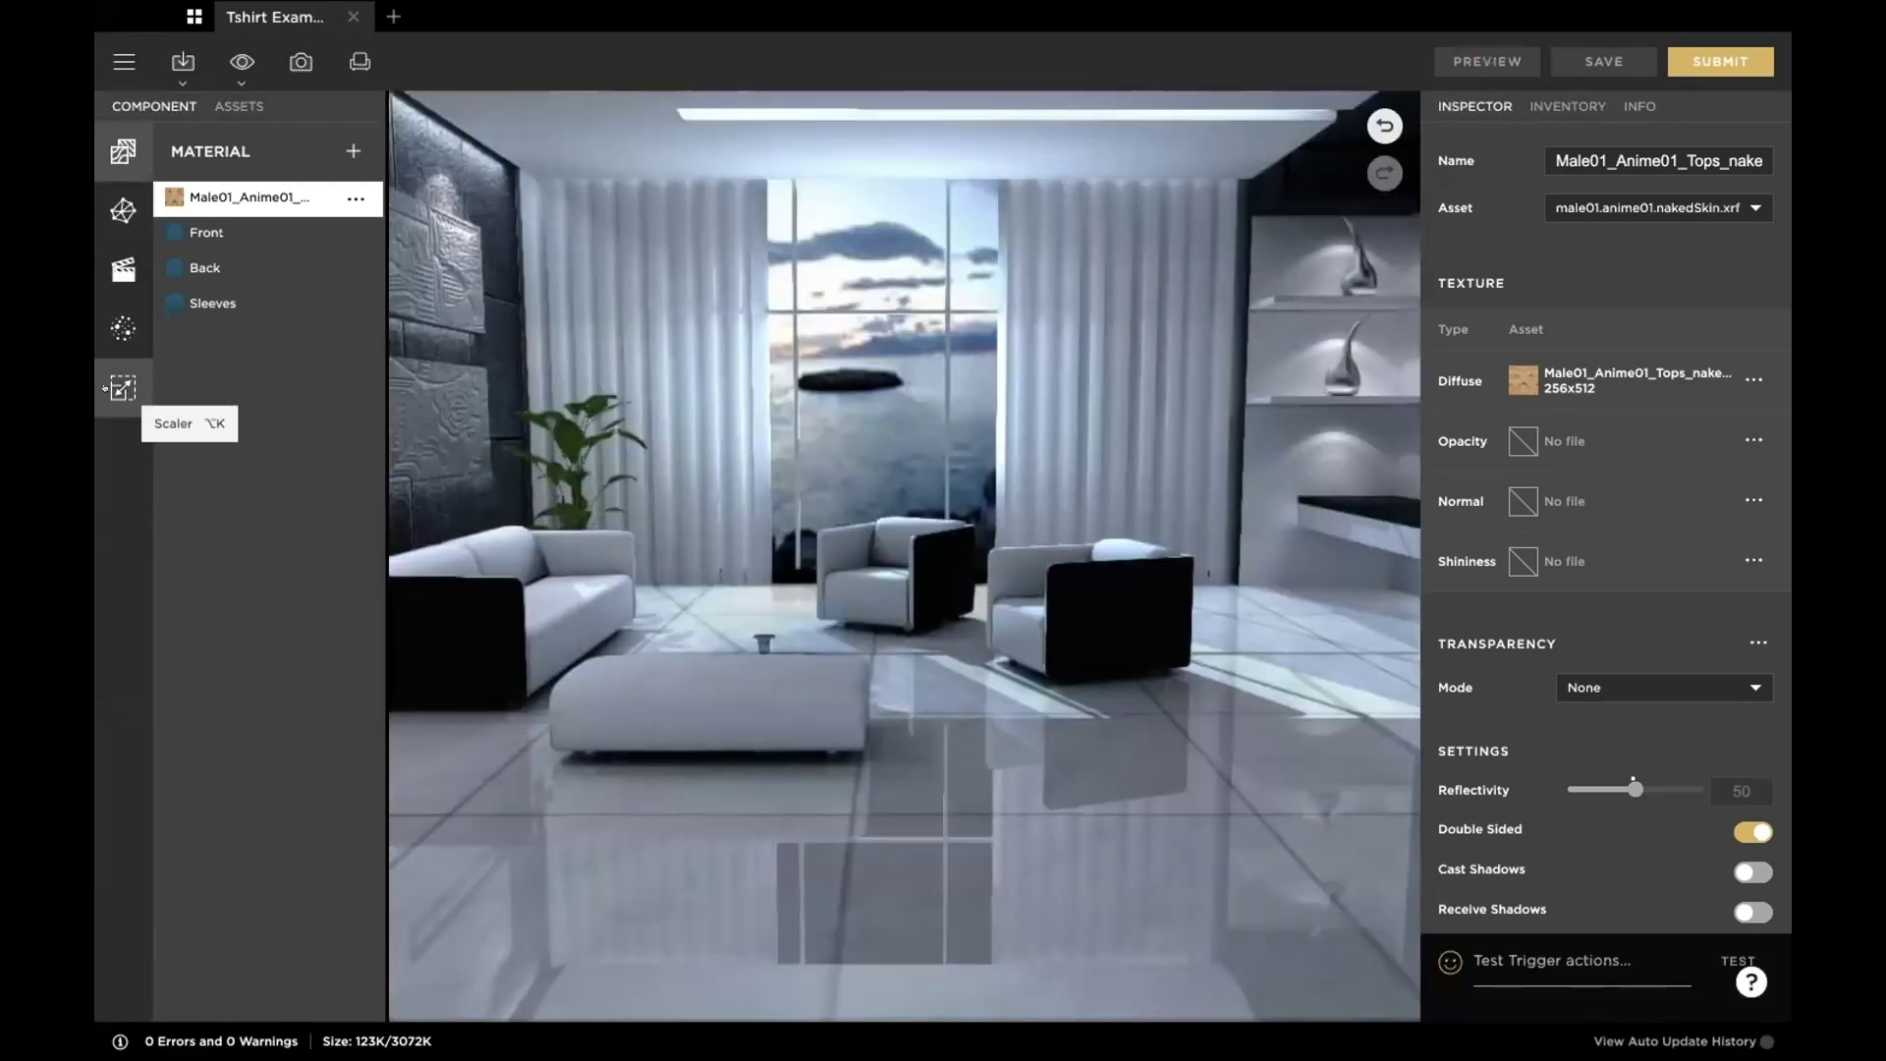
Step: Add a bone scale entry in the Scaler component and assign it to the lfElbow node
{"action": "left_click", "coordinate": [122, 388]}
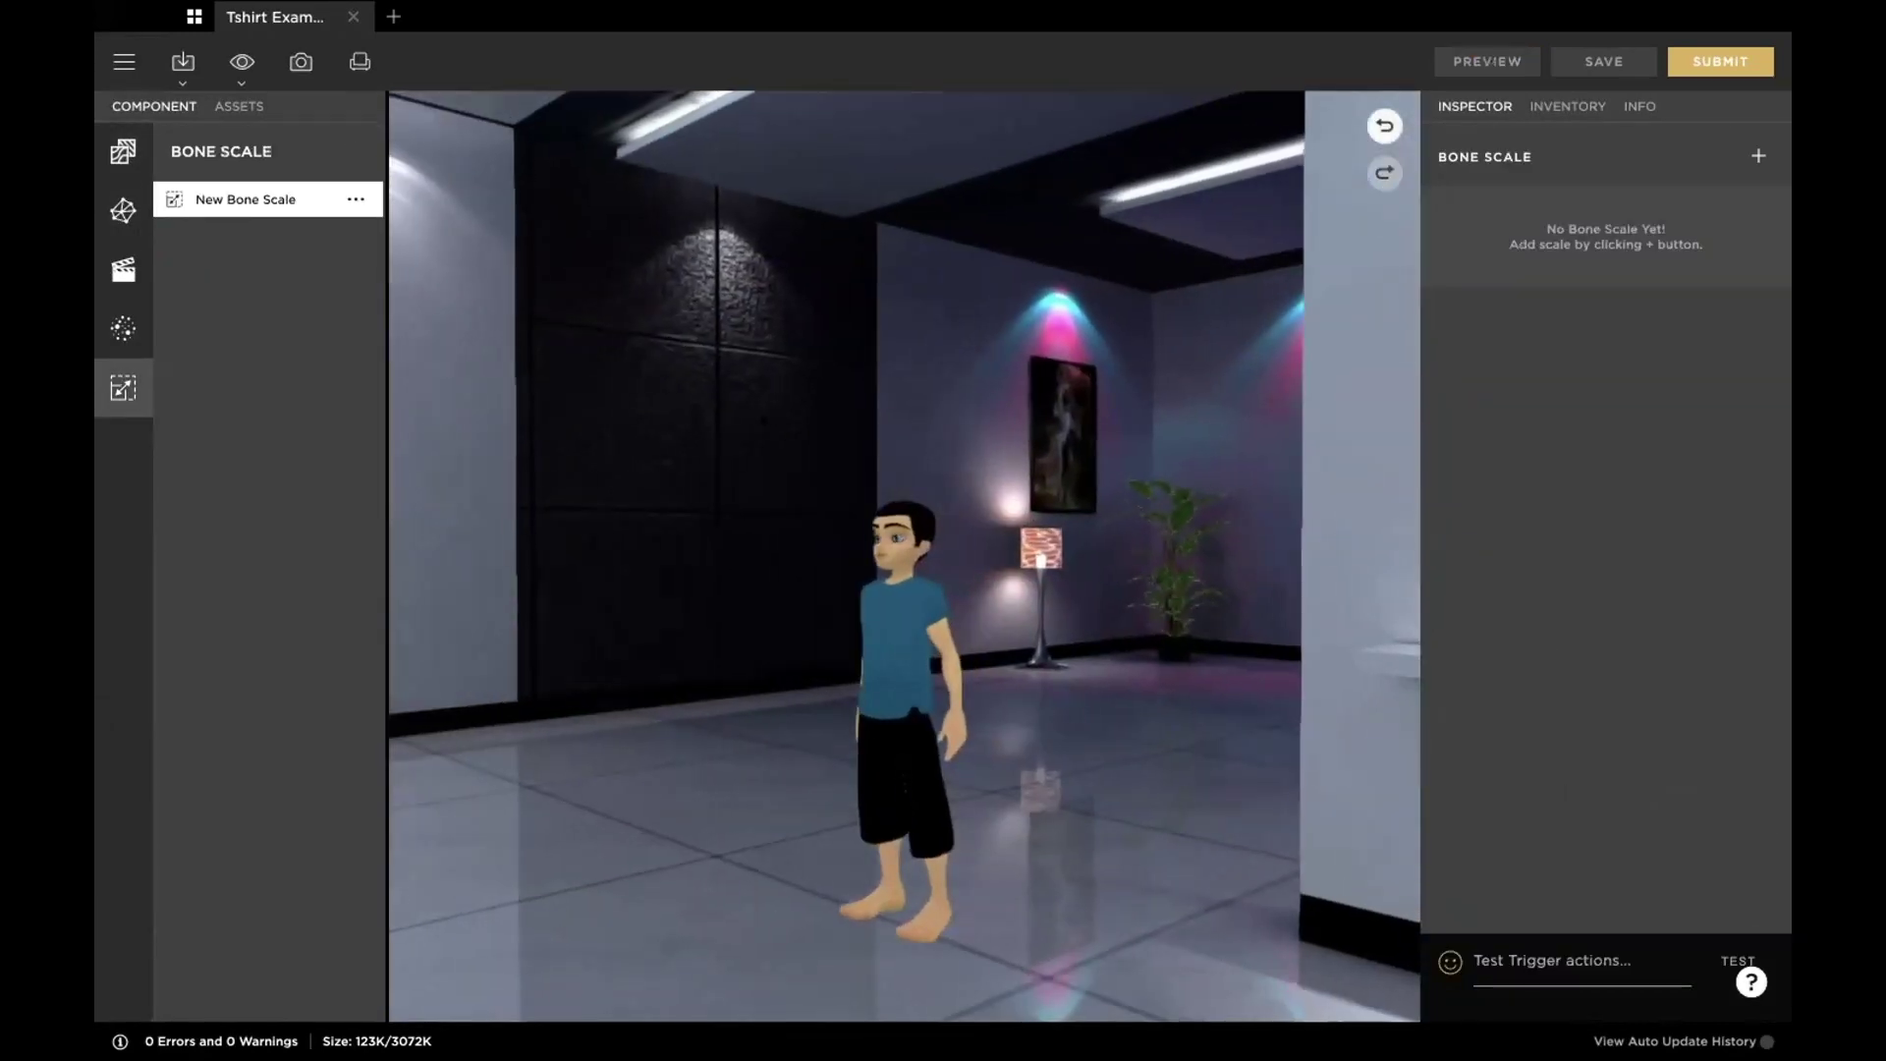
{"action": "left_click", "coordinate": [1757, 155]}
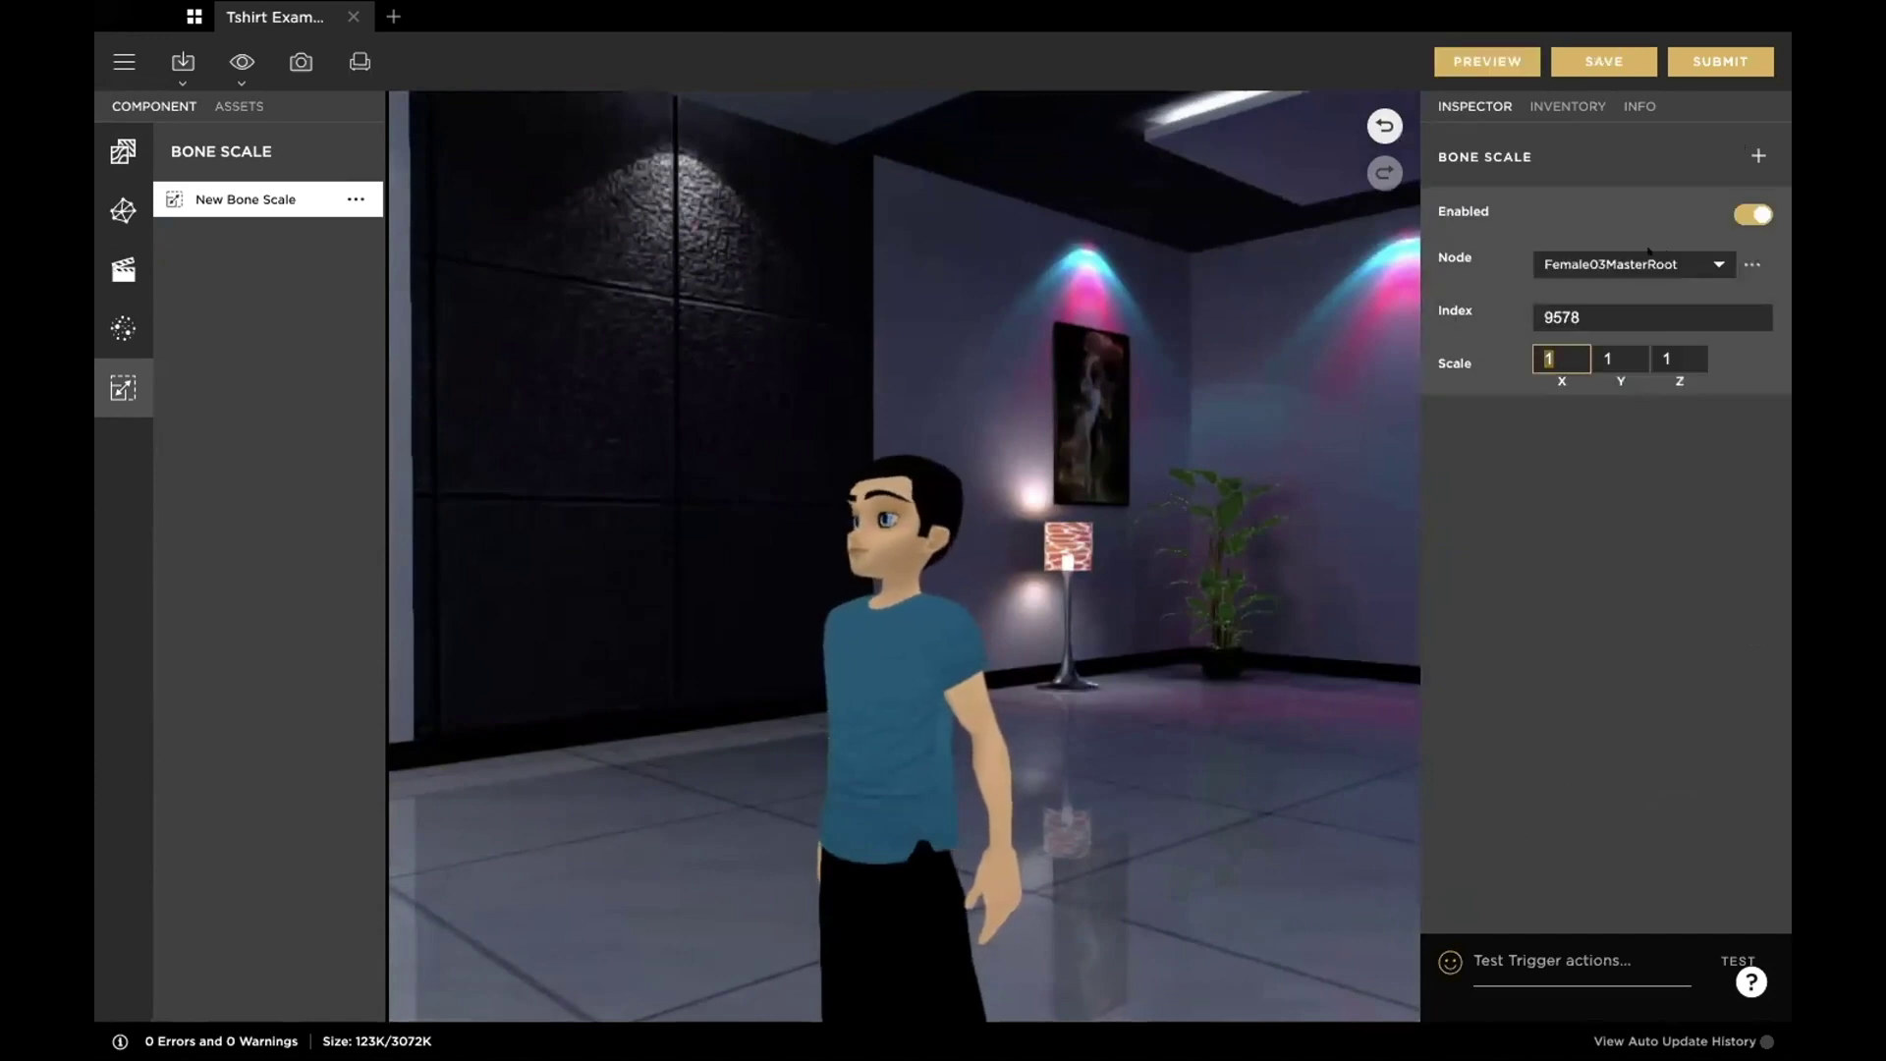
{"action": "left_click", "coordinate": [1648, 257]}
{"action": "scroll", "coordinate": [1588, 305], "scroll_direction": "down", "scroll_amount": 5}
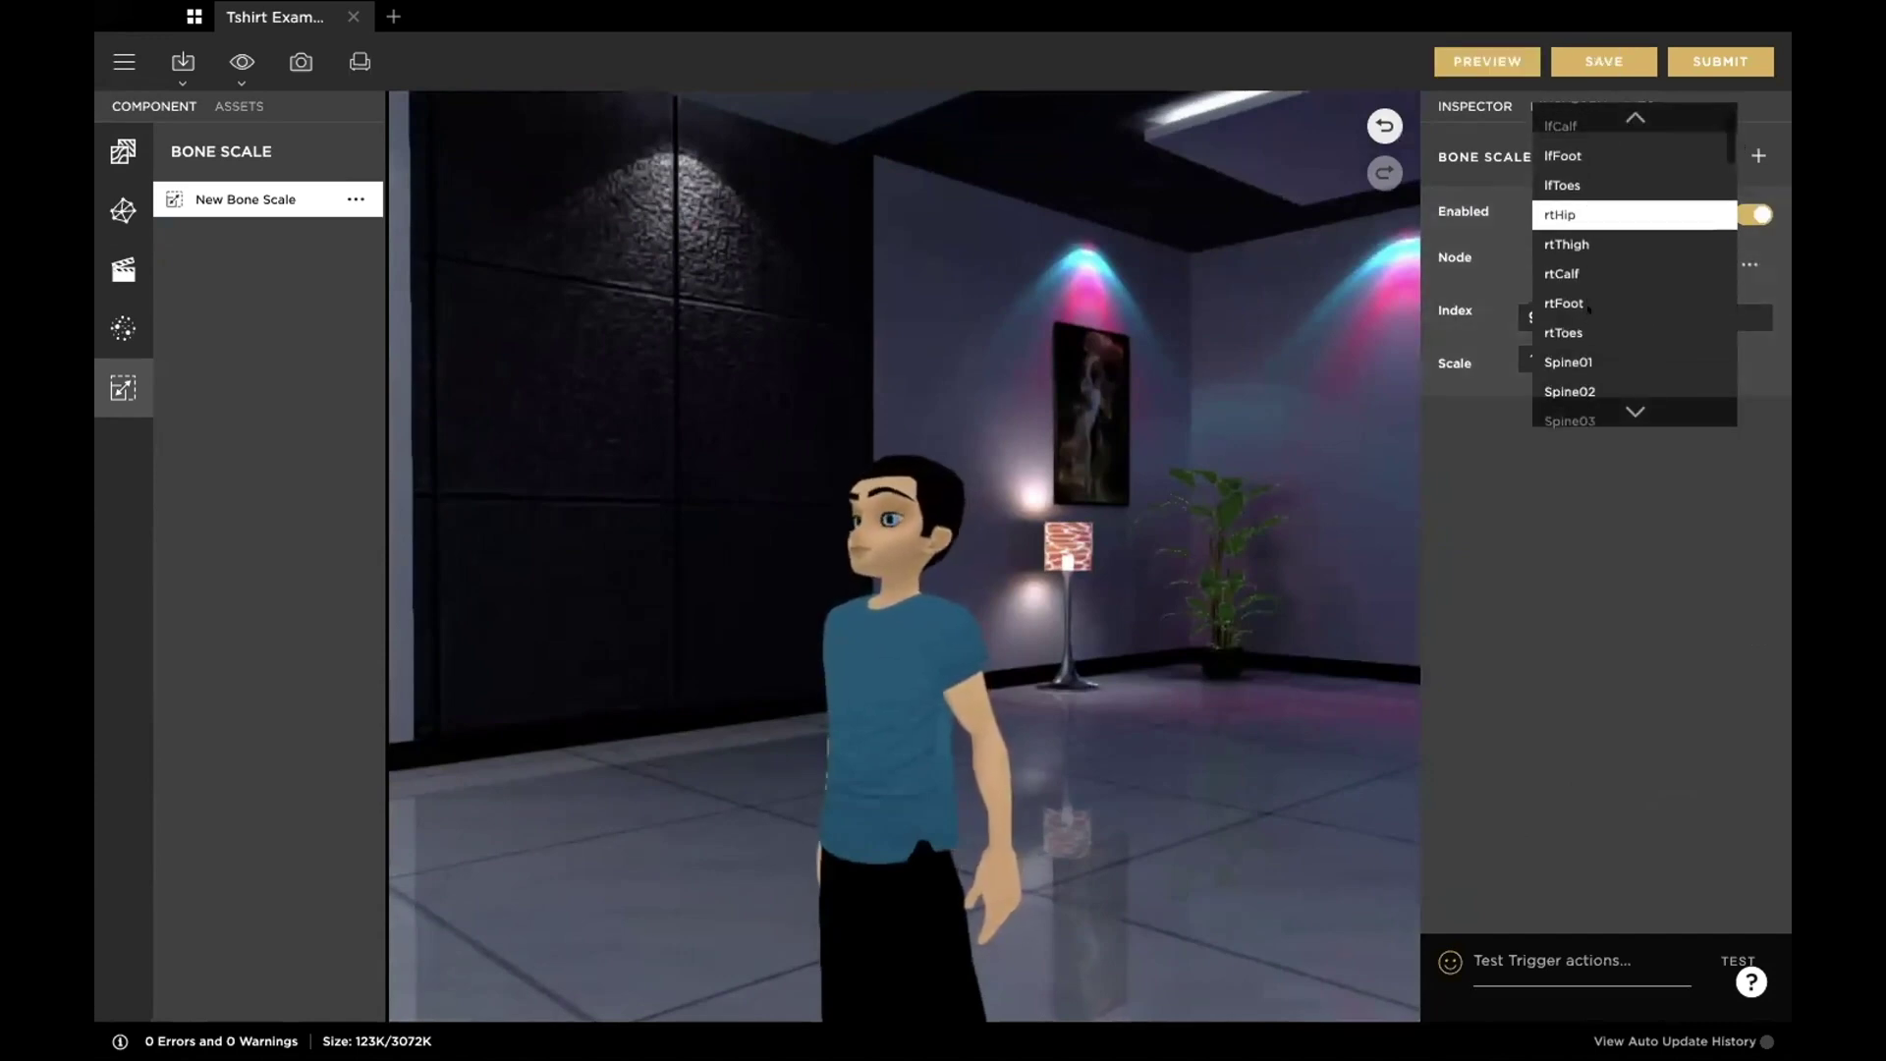
{"action": "scroll", "coordinate": [1588, 308], "scroll_direction": "up", "scroll_amount": 3}
{"action": "scroll", "coordinate": [1588, 308], "scroll_direction": "down", "scroll_amount": 6}
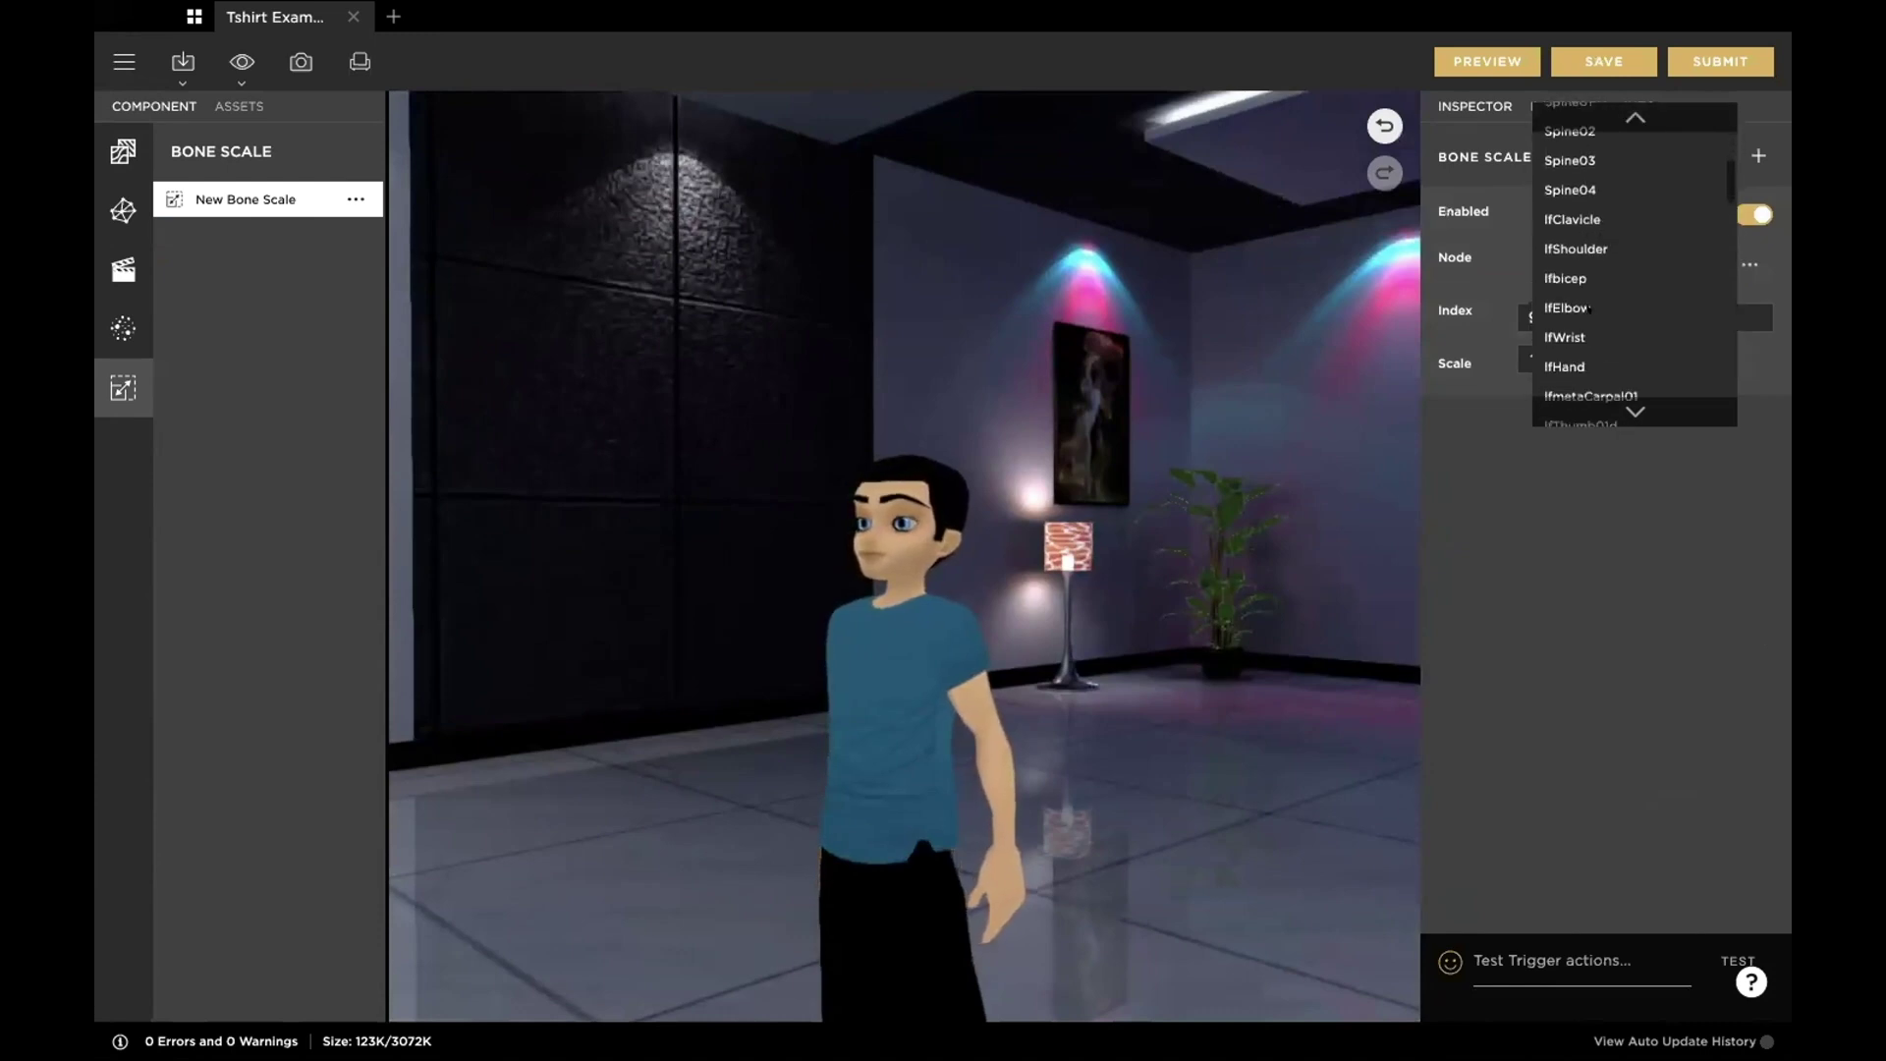
{"action": "scroll", "coordinate": [1589, 309], "scroll_direction": "down", "scroll_amount": 2}
{"action": "left_click", "coordinate": [1568, 255]}
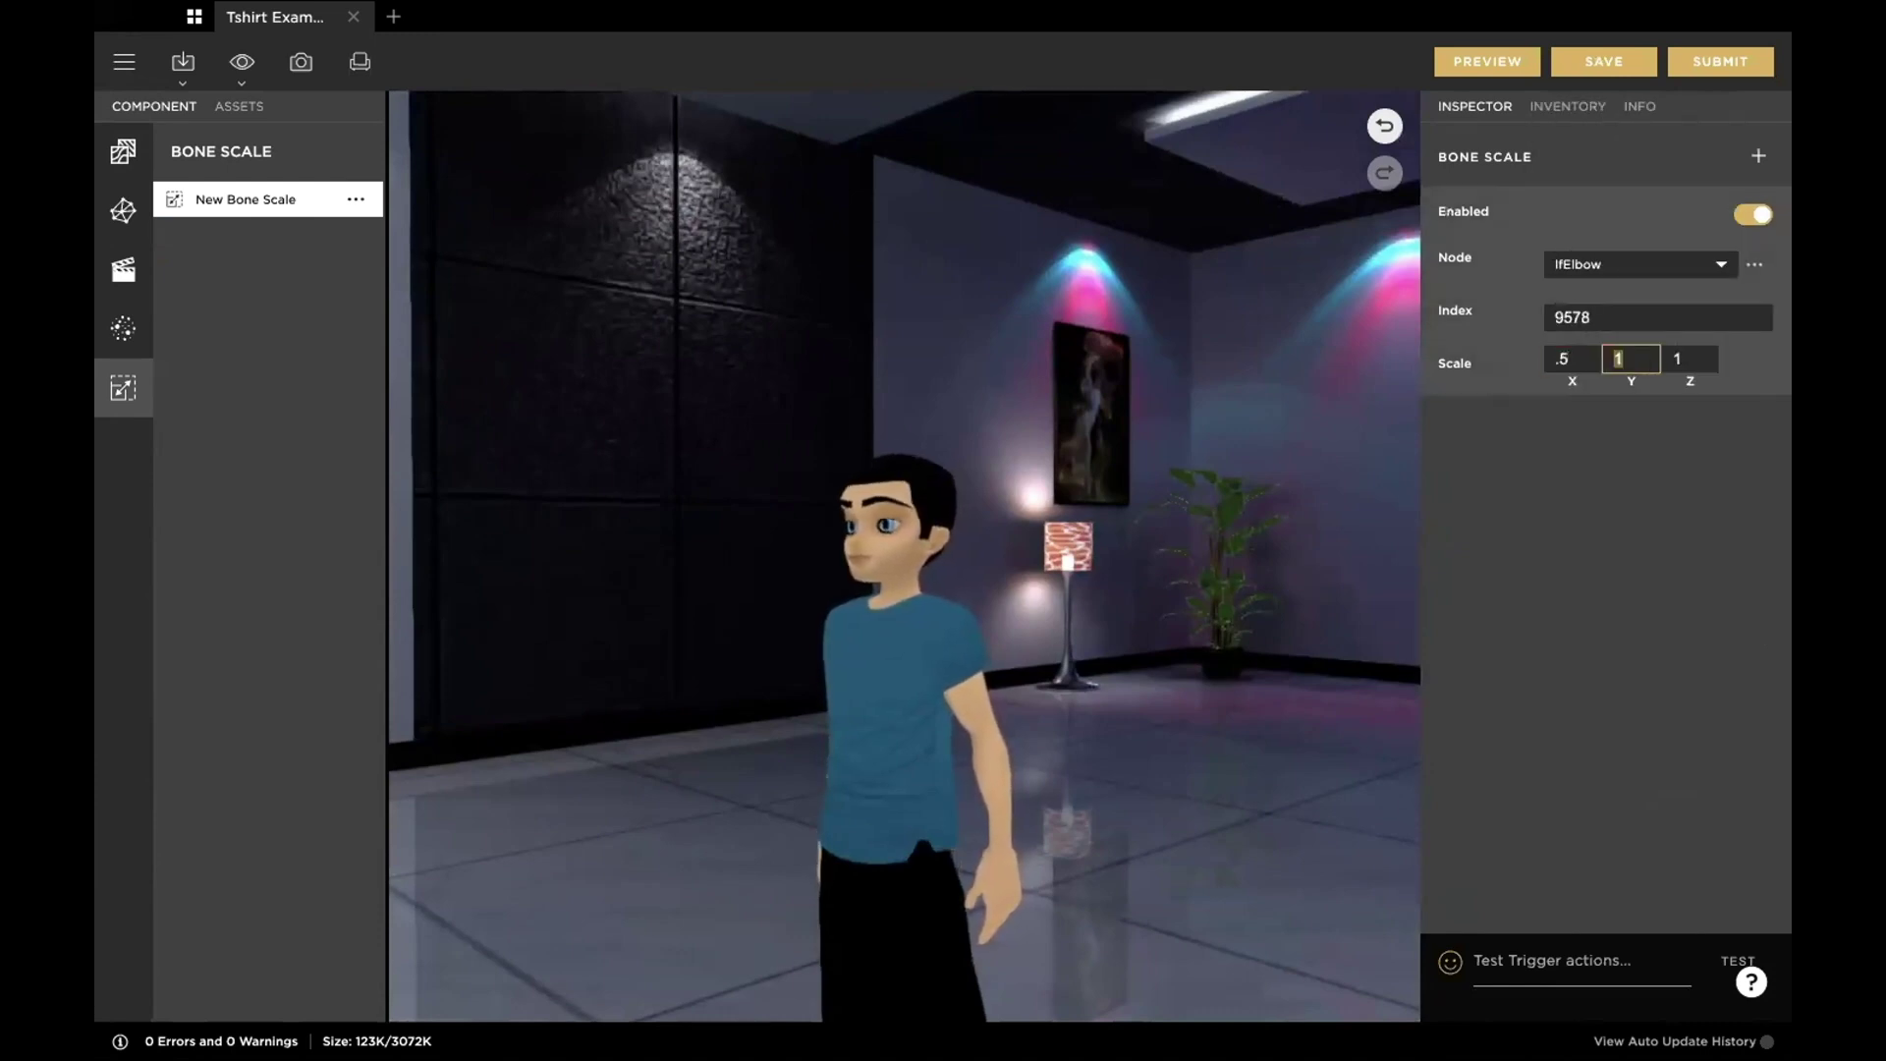
Step: Set the lfElbow bone's X, Y and Z scale to .5 and preview the scaled arm
{"action": "type", "text": ".5"}
{"action": "key", "text": "Tab"}
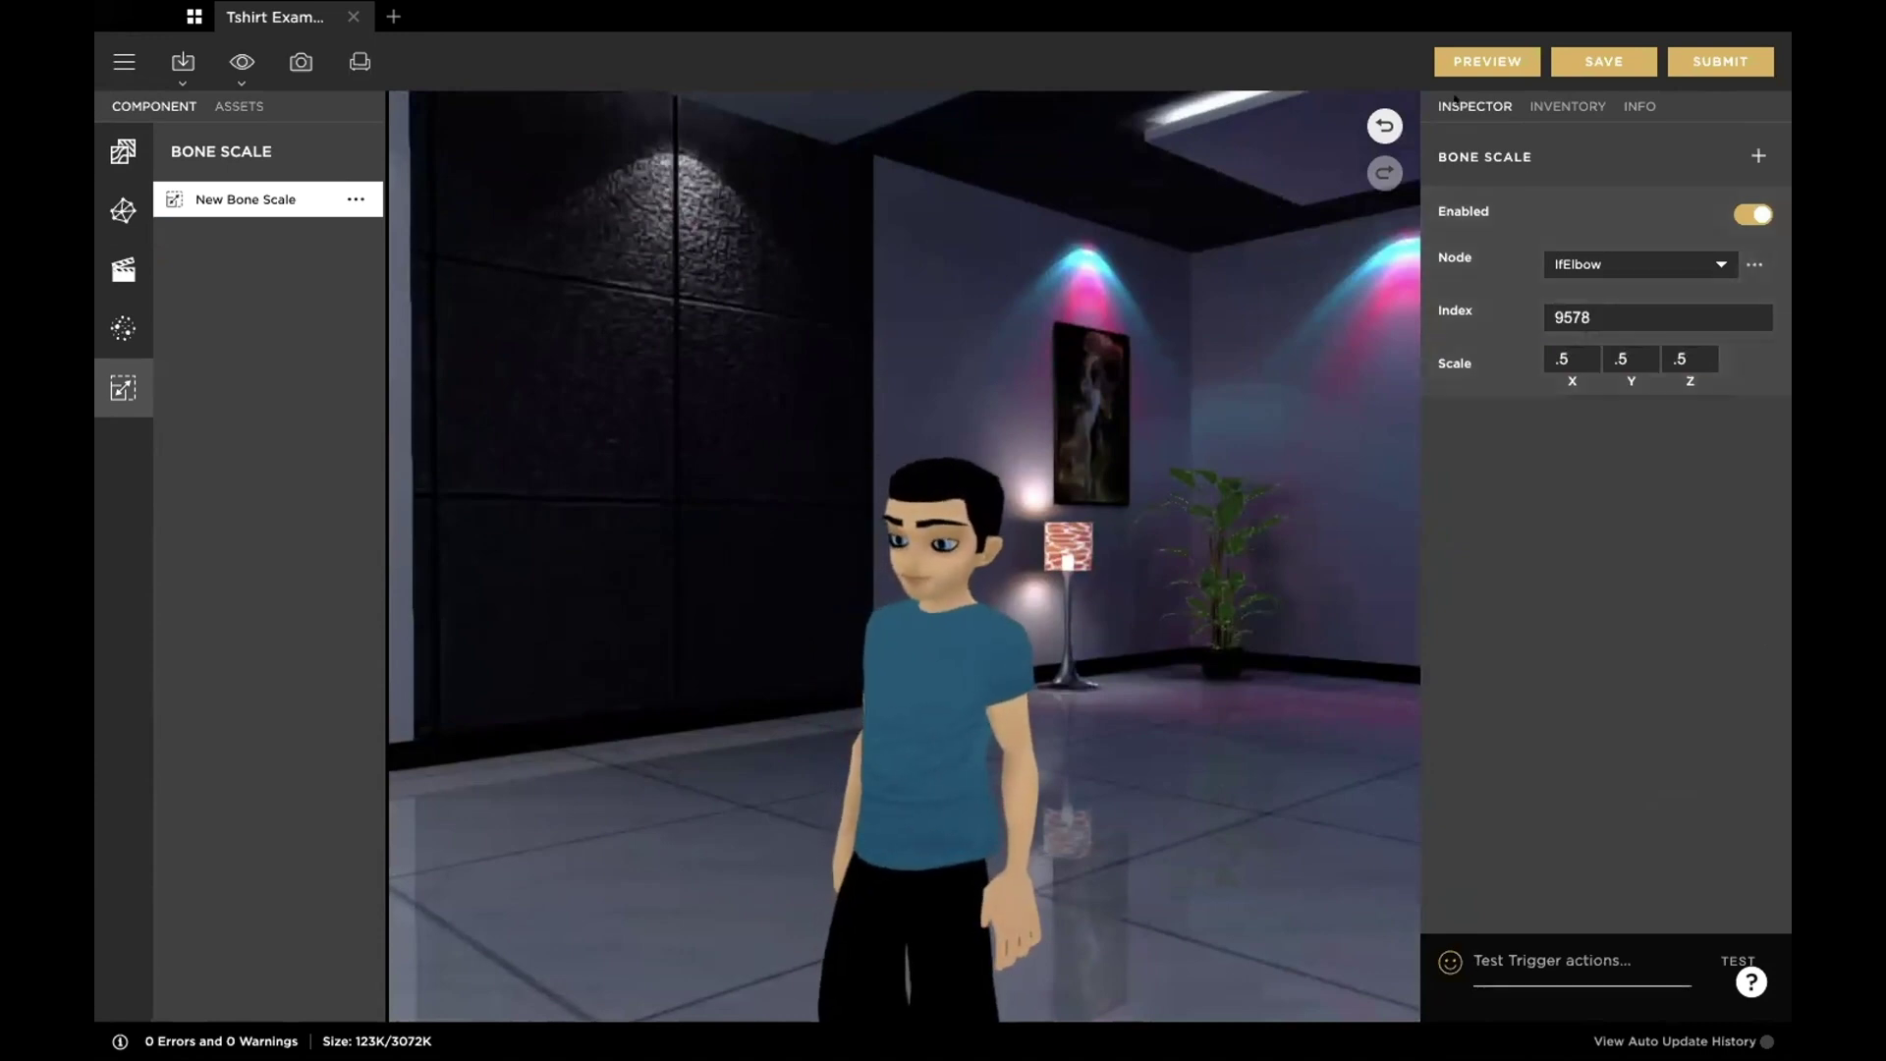
{"action": "left_click", "coordinate": [1486, 61]}
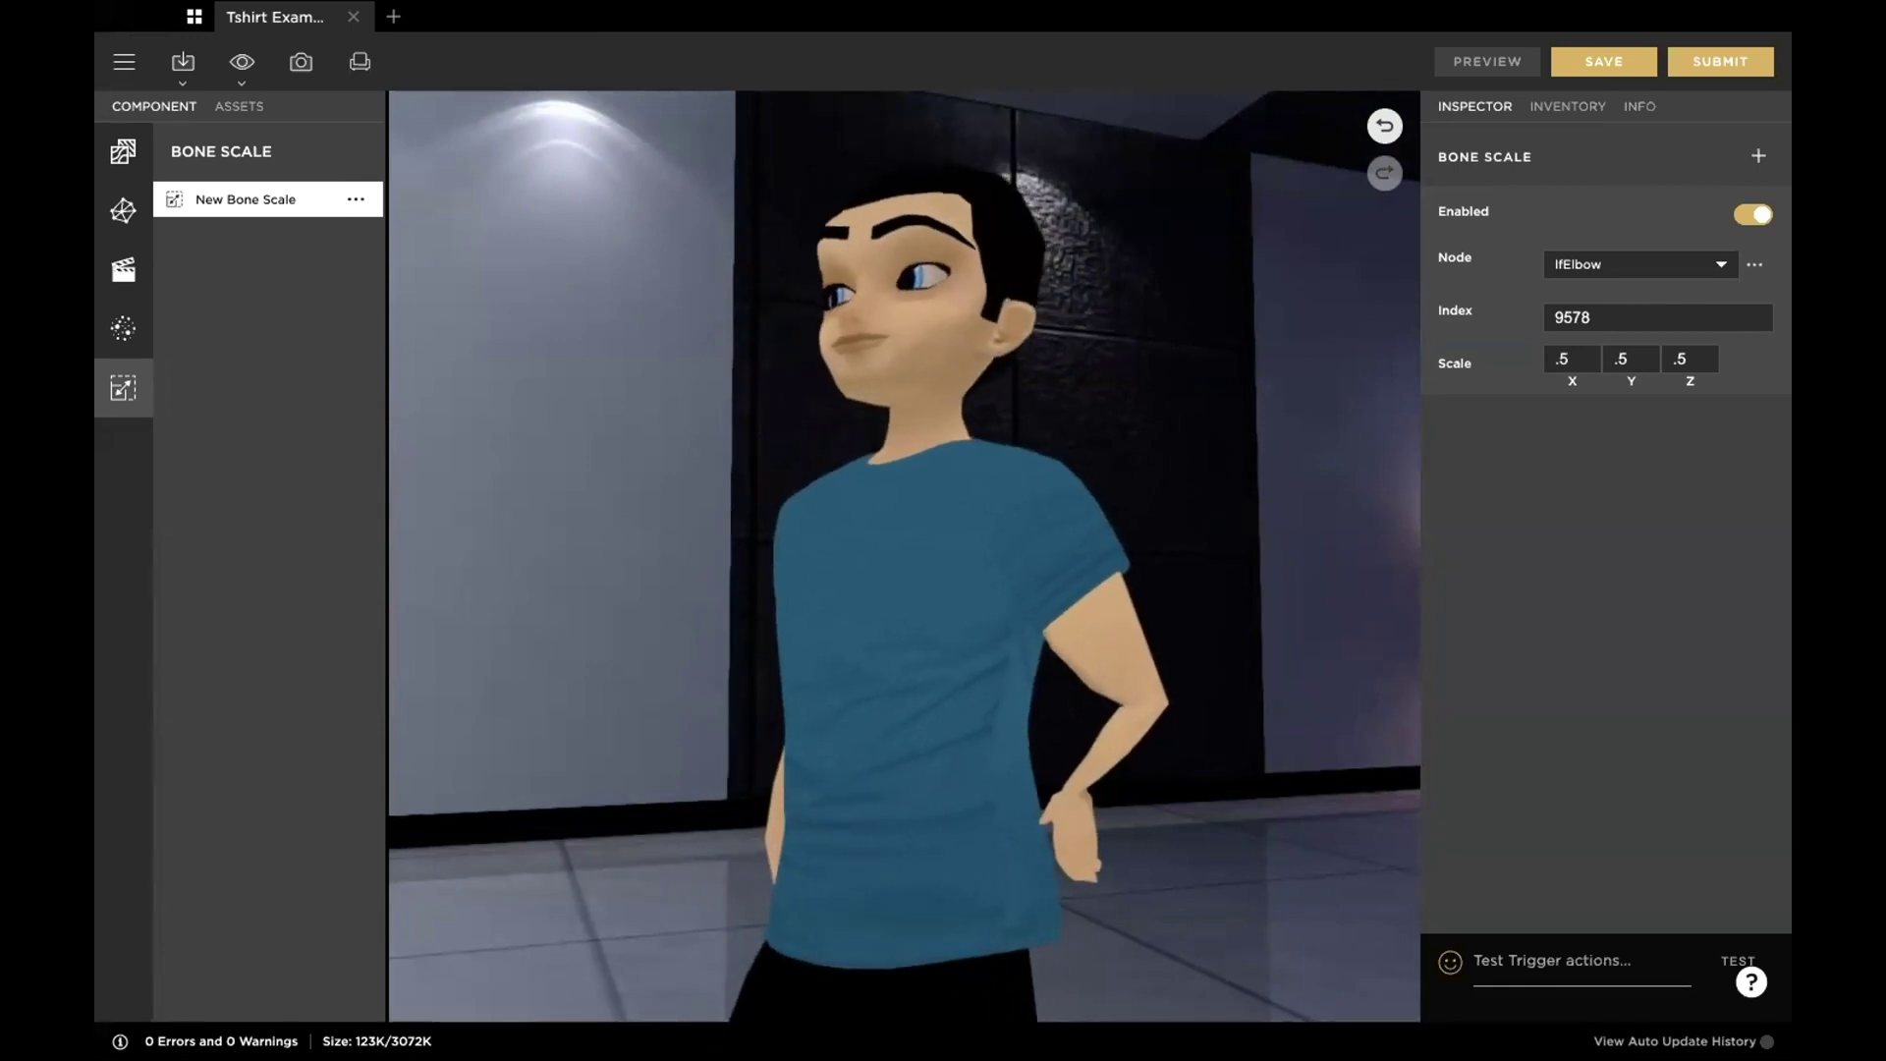
Step: Switch to the browser's IMVU help page and examine the text listing of avatar bone names, including rtElbow
{"action": "key", "text": "ctrl+Right"}
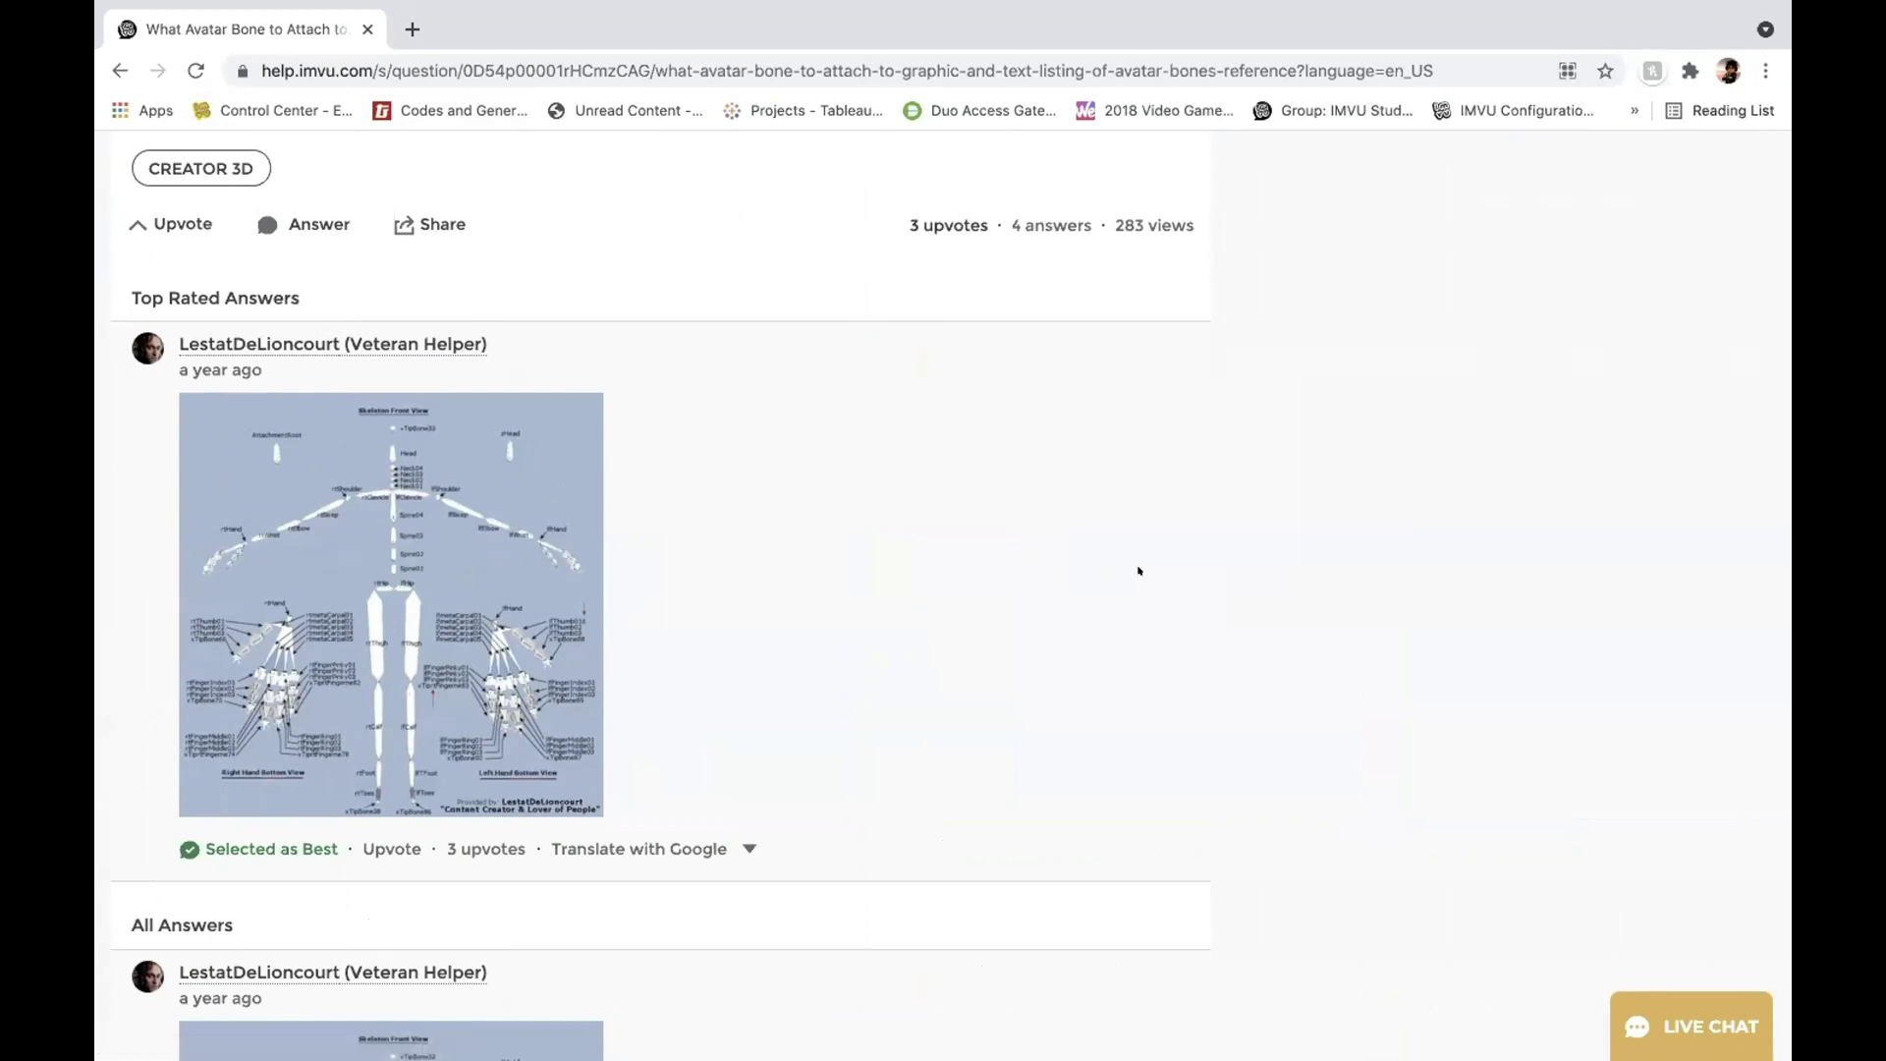
{"action": "scroll", "coordinate": [943, 535], "scroll_direction": "up", "scroll_amount": 20}
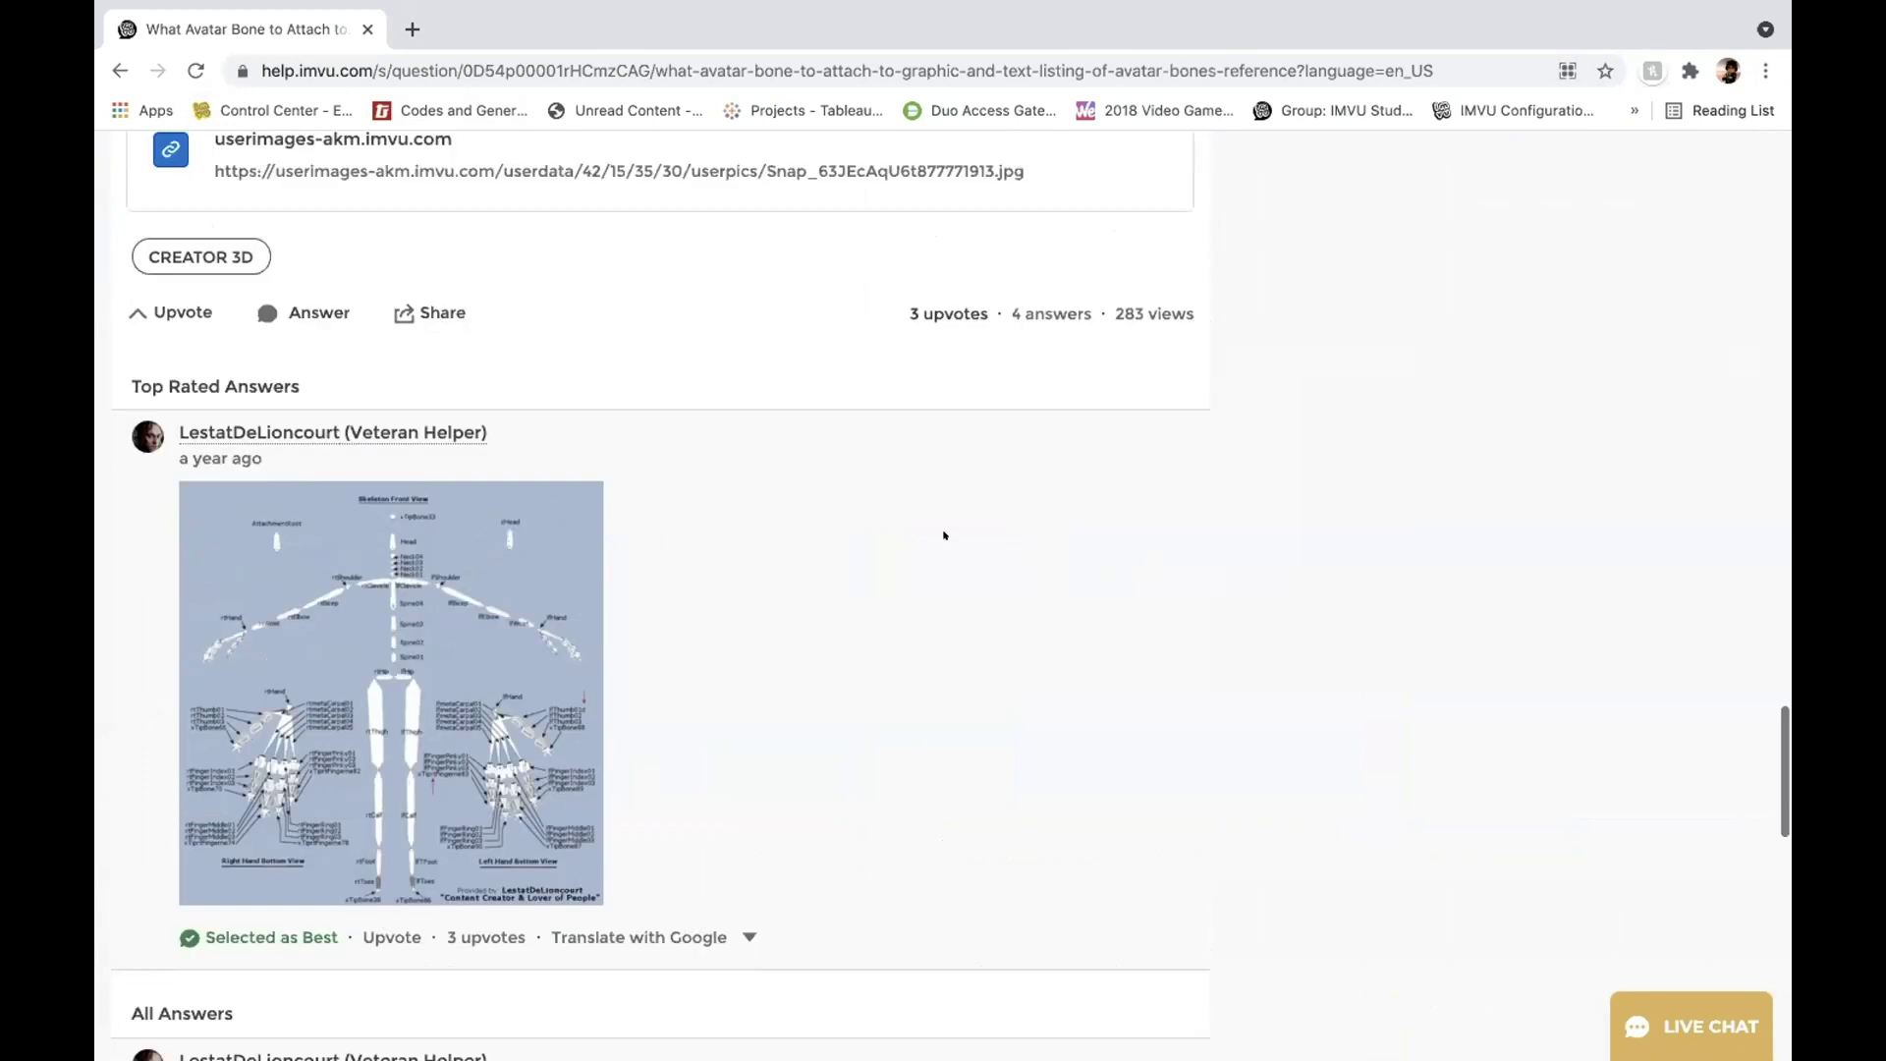
{"action": "scroll", "coordinate": [943, 535], "scroll_direction": "up", "scroll_amount": 20}
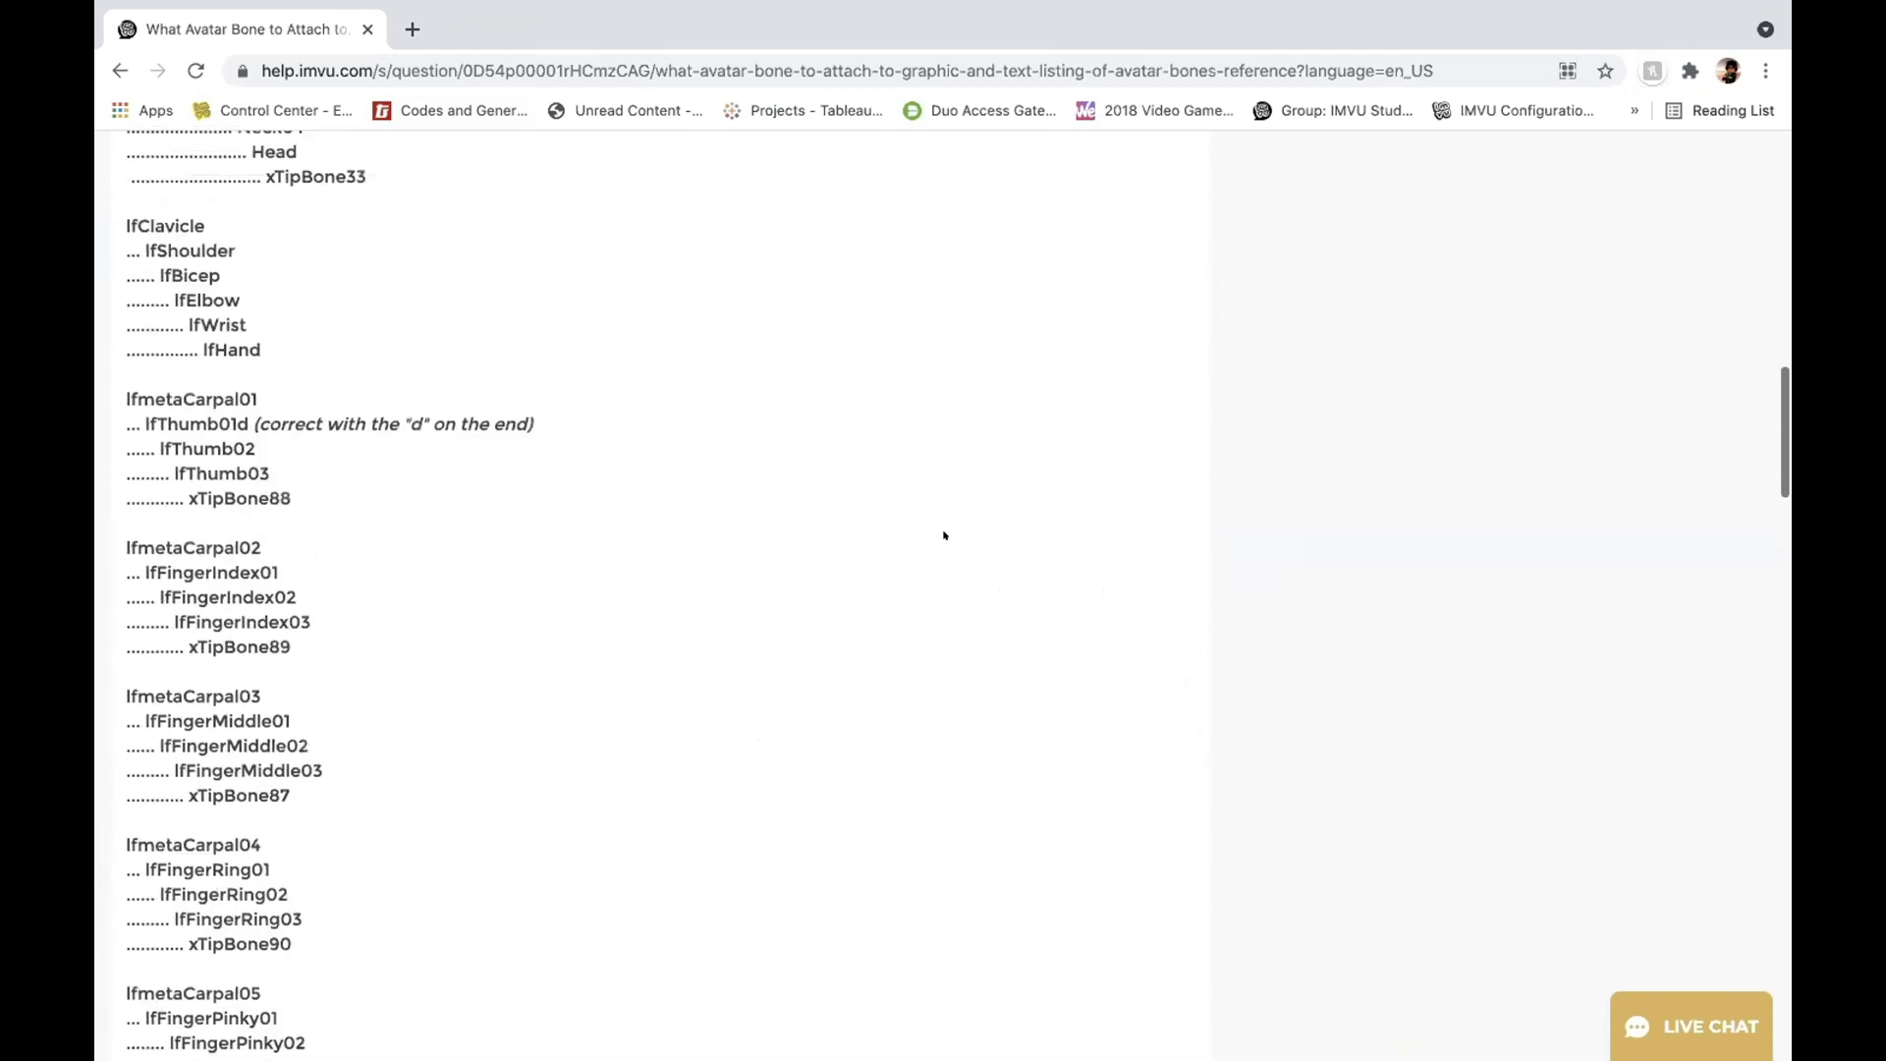
{"action": "scroll", "coordinate": [943, 535], "scroll_direction": "down", "scroll_amount": 4}
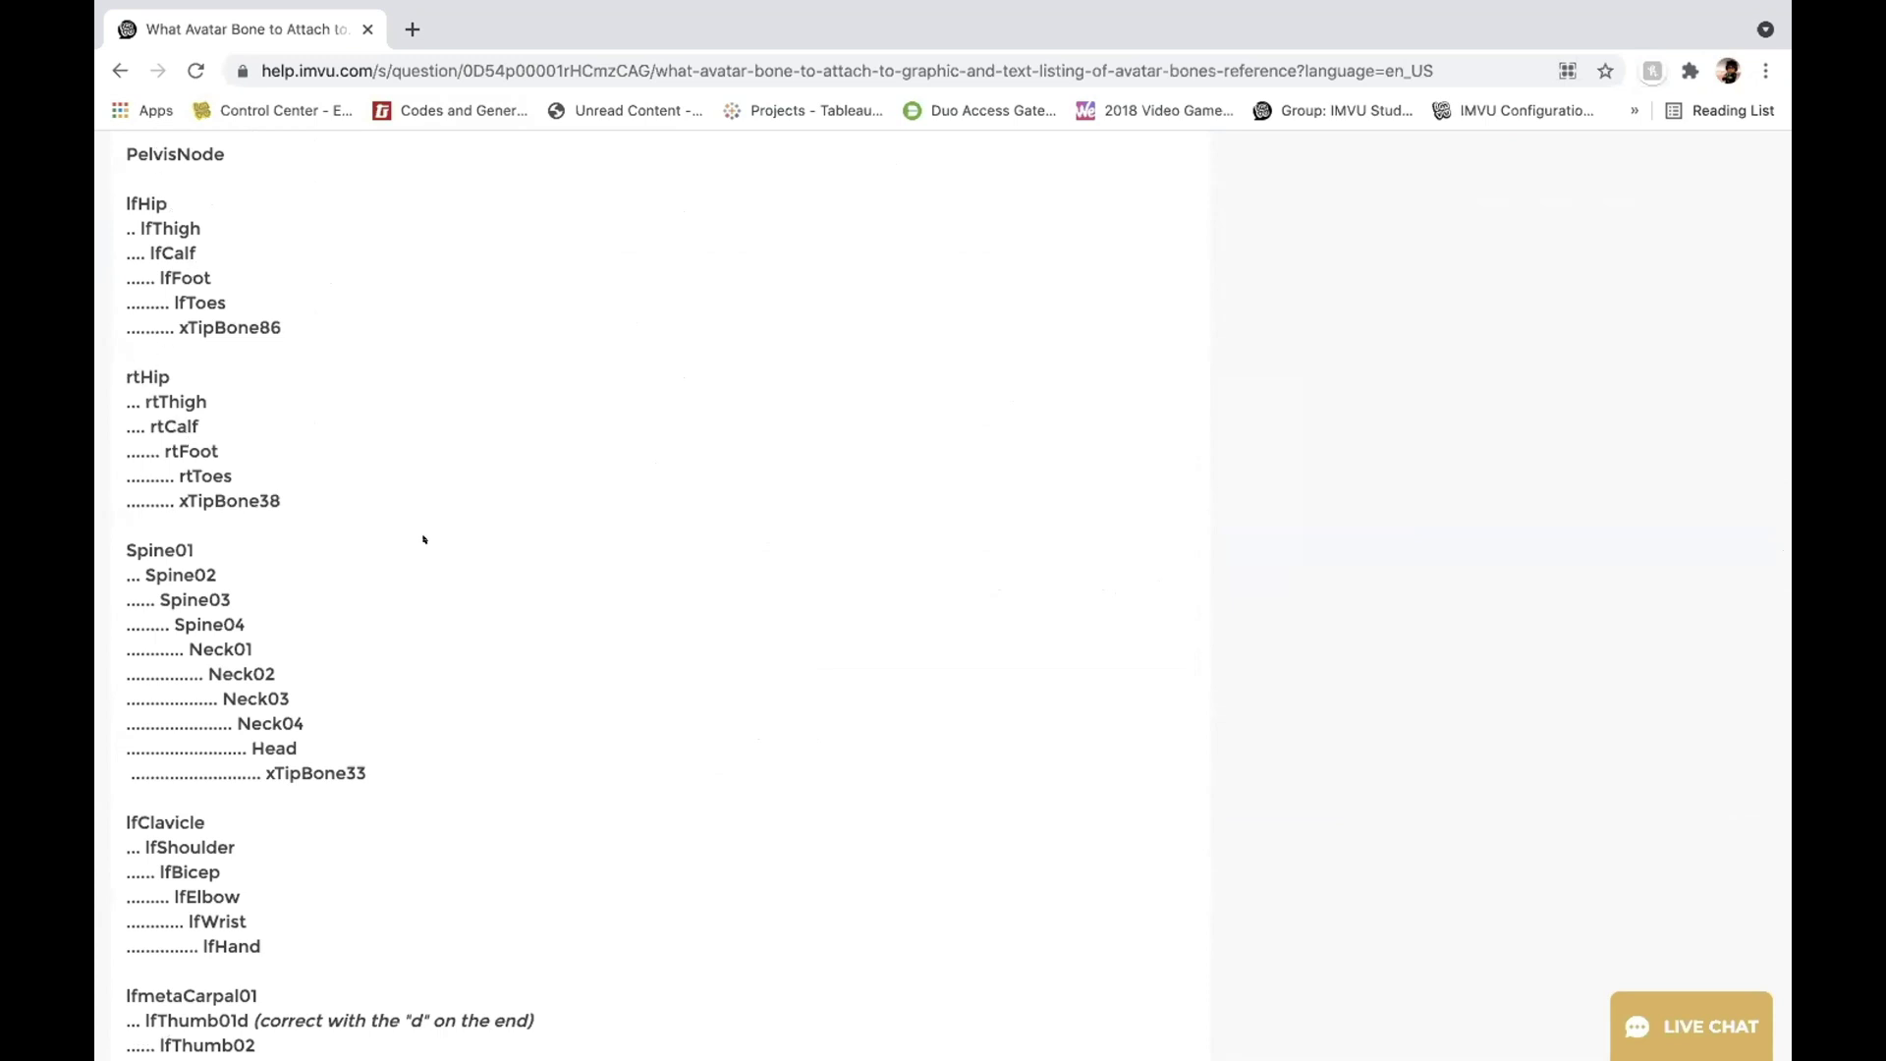
{"action": "scroll", "coordinate": [569, 574], "scroll_direction": "down", "scroll_amount": 8}
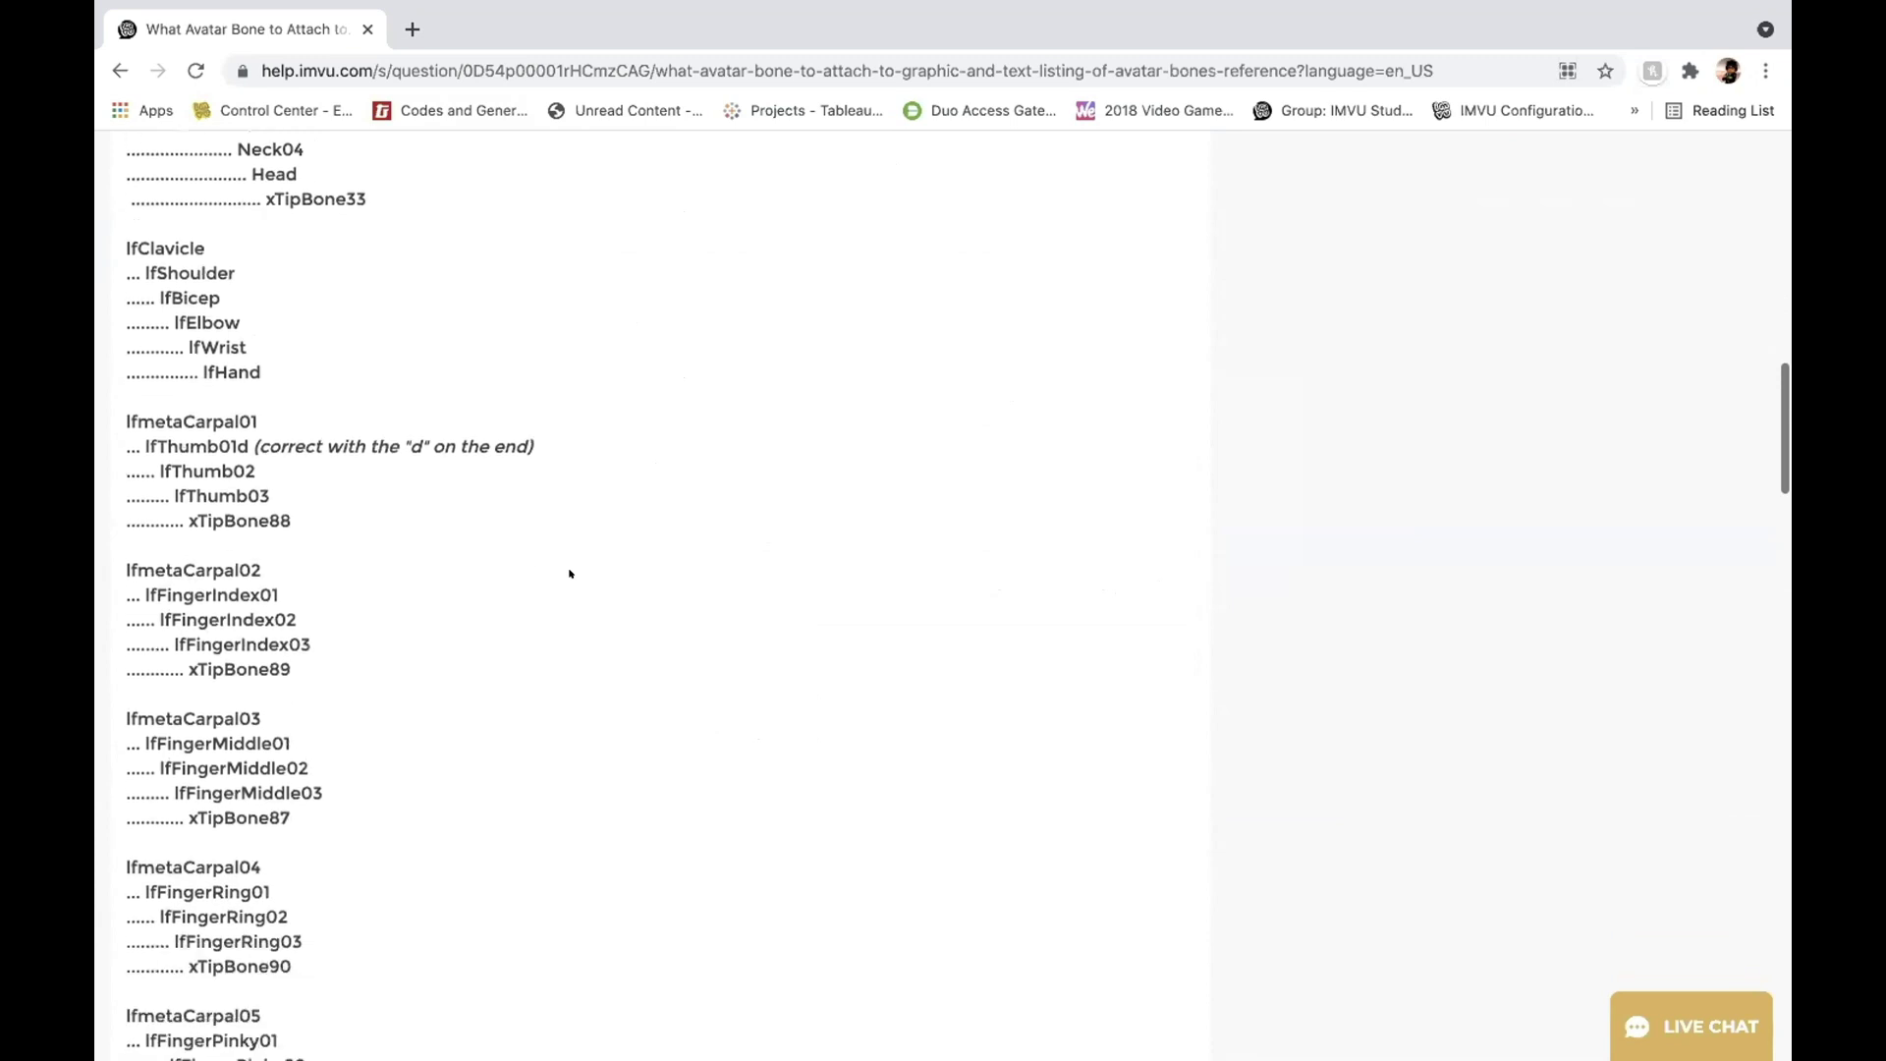
{"action": "scroll", "coordinate": [570, 574], "scroll_direction": "down", "scroll_amount": 6}
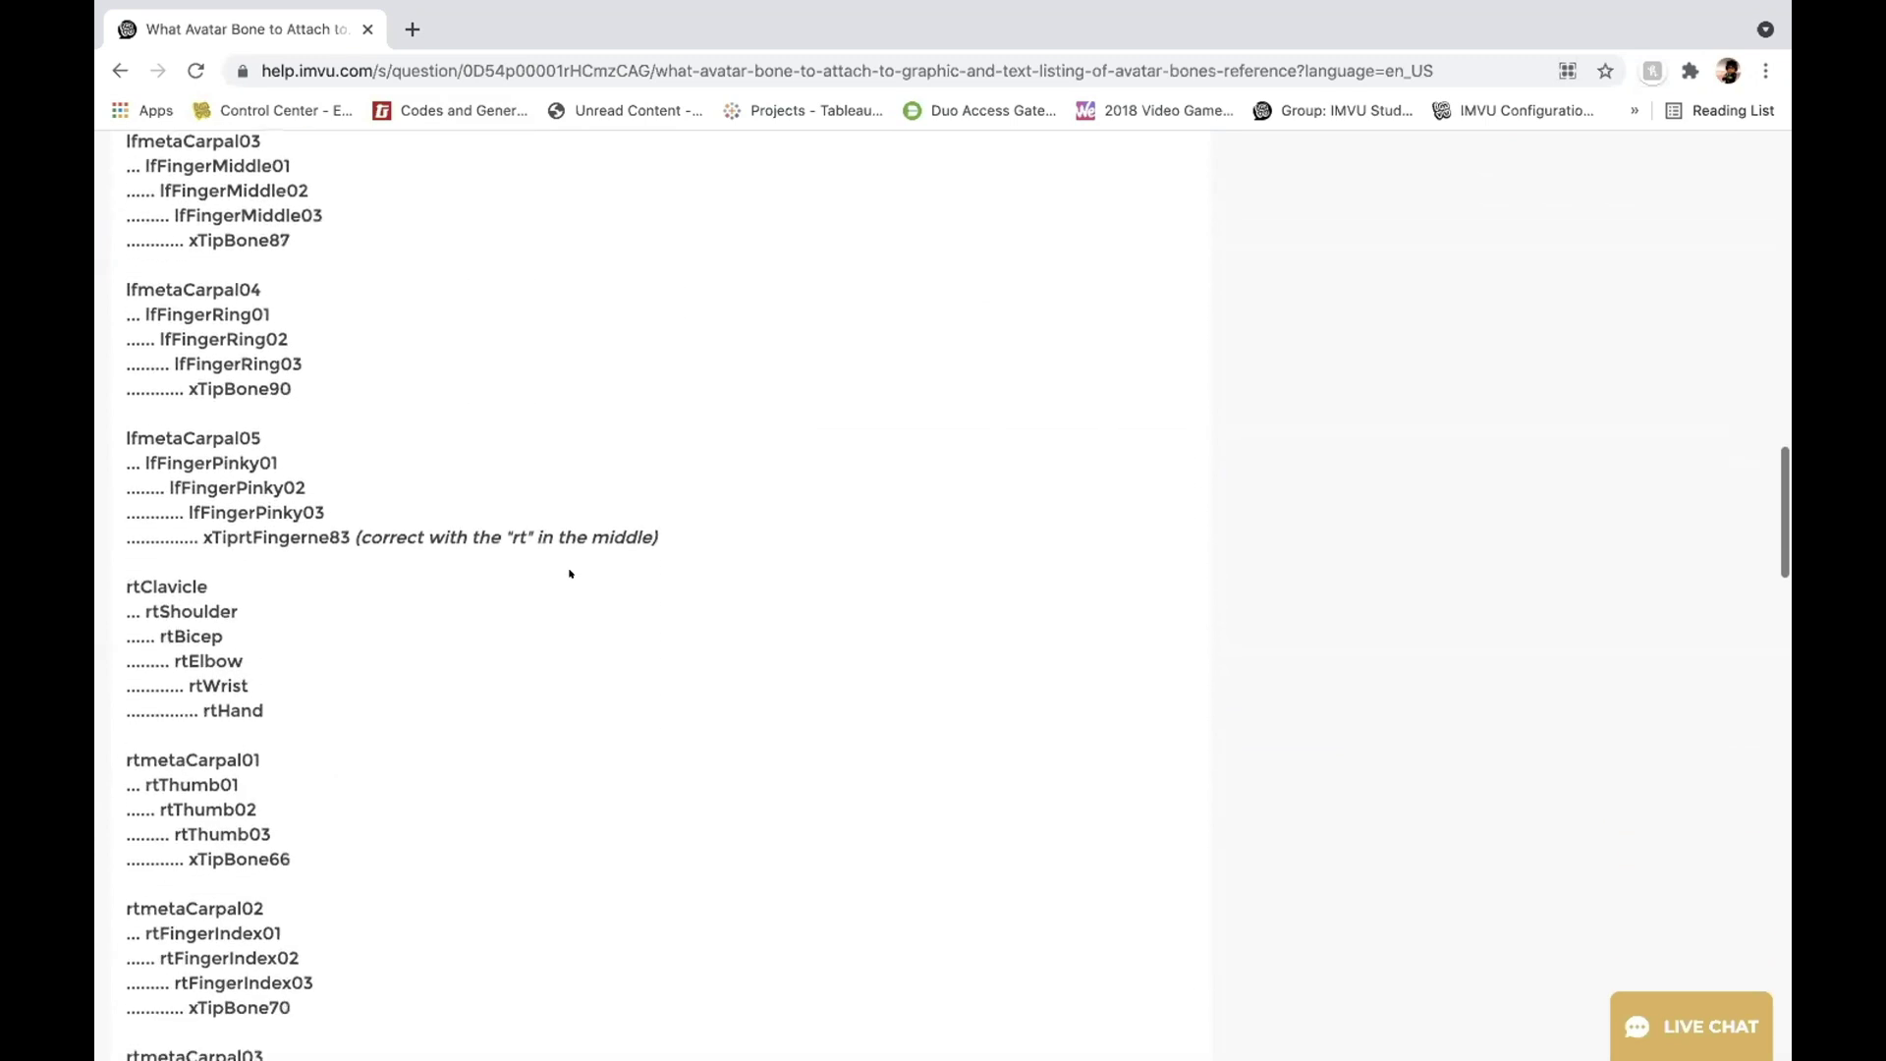
{"action": "scroll", "coordinate": [569, 573], "scroll_direction": "up", "scroll_amount": 1}
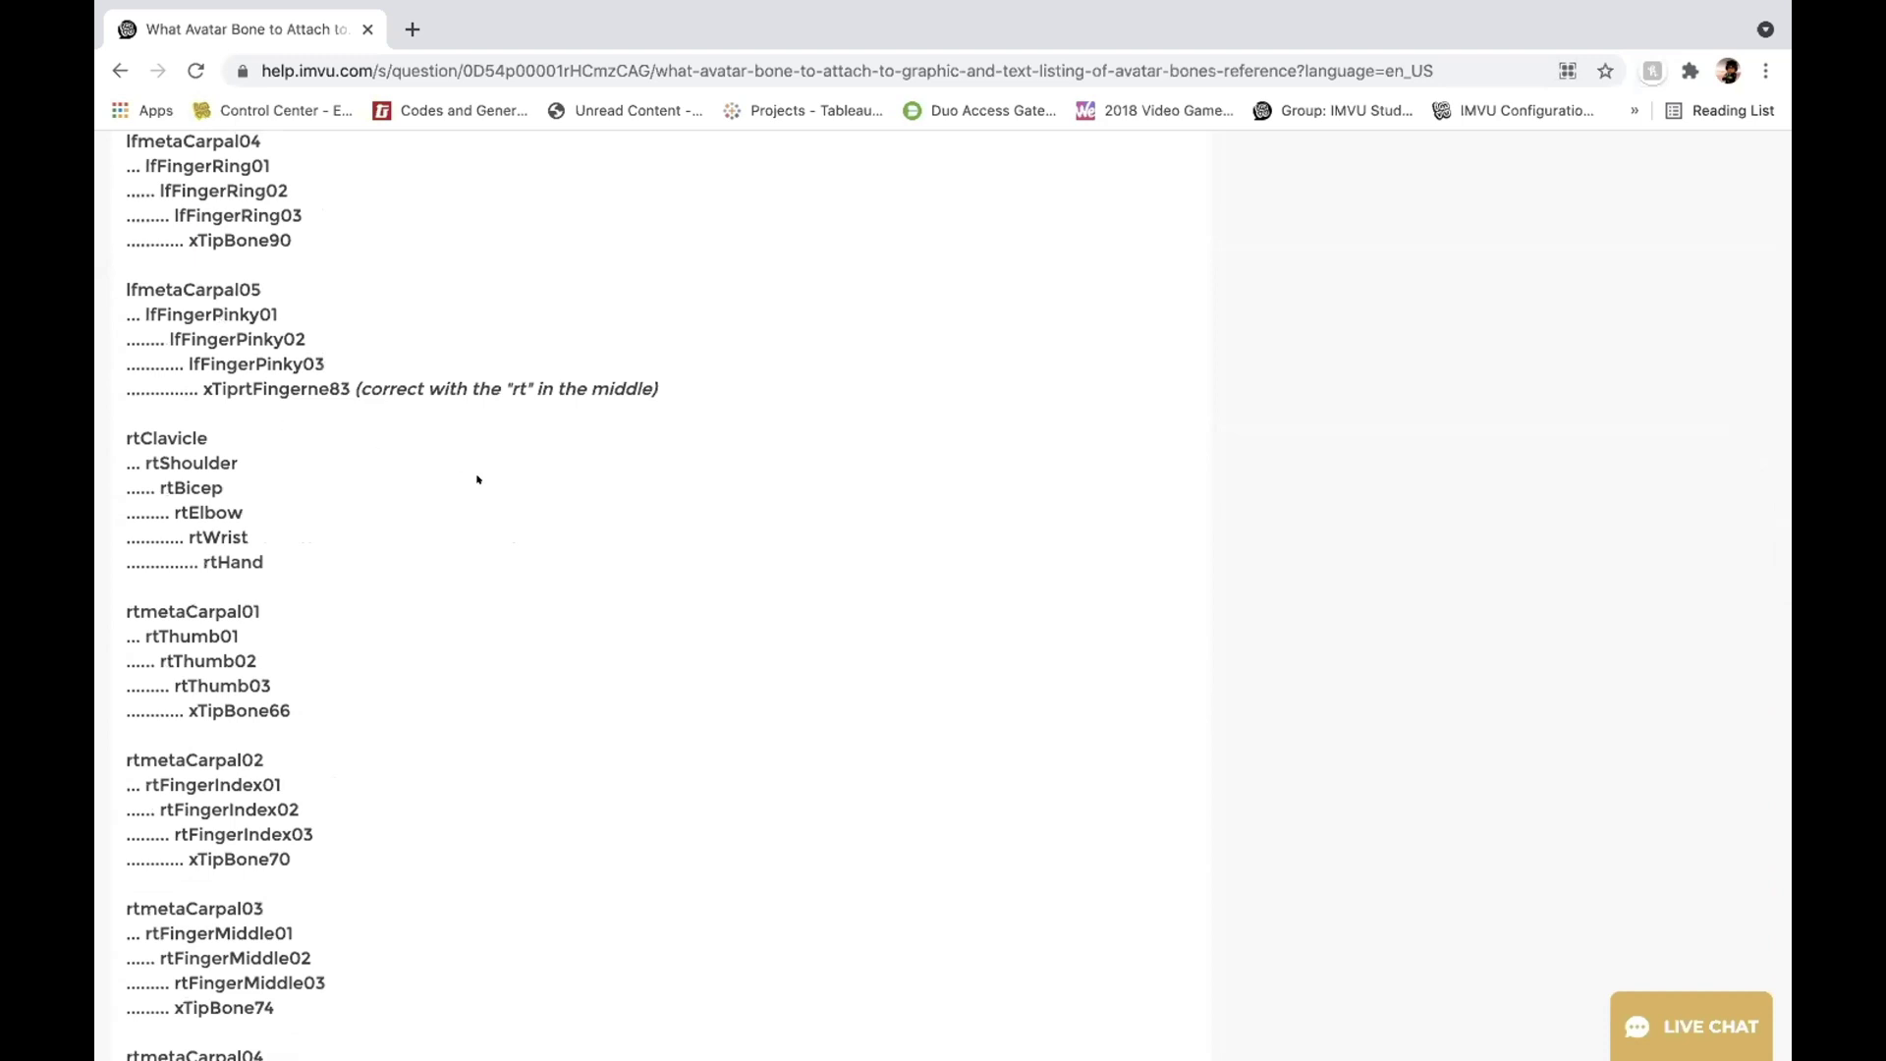
{"action": "scroll", "coordinate": [478, 480], "scroll_direction": "down", "scroll_amount": 2}
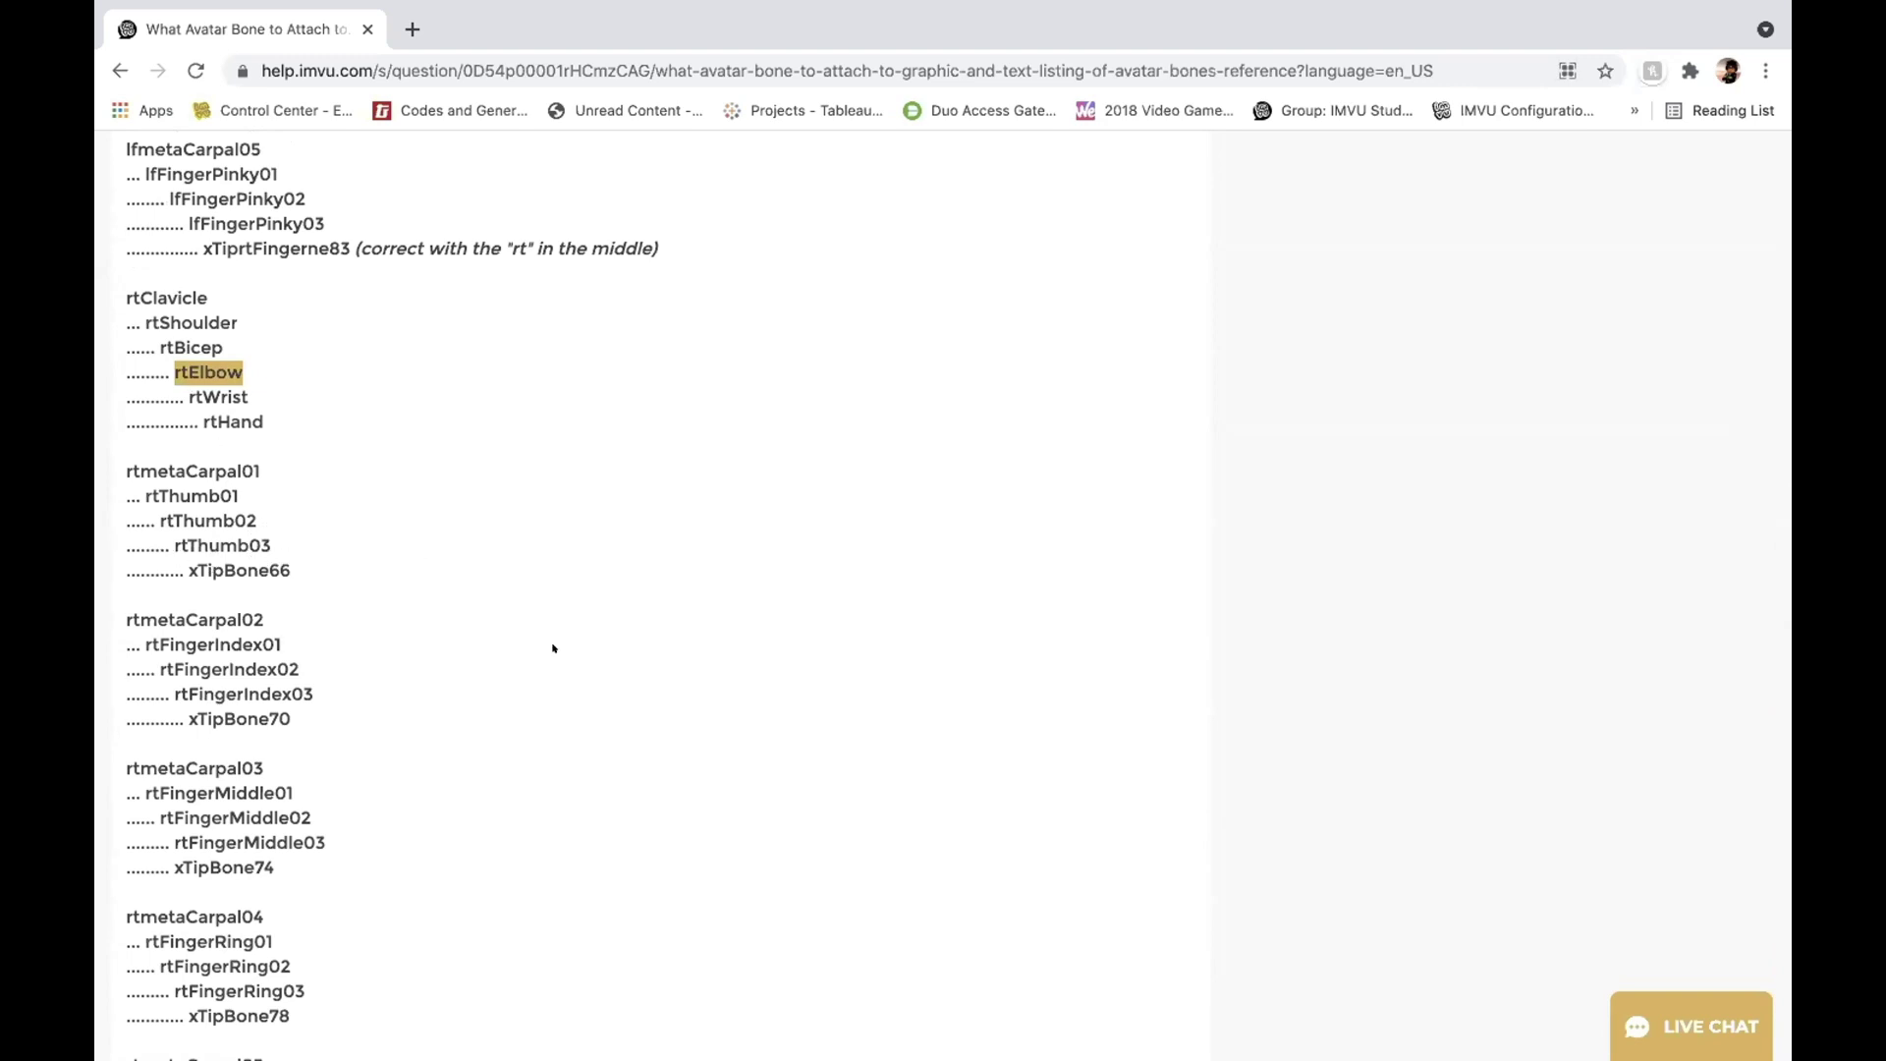
Step: Enlarge the Avatar Bones skeleton diagram in the top rated answer to examine the bone locations, and close it
{"action": "scroll", "coordinate": [553, 648], "scroll_direction": "down", "scroll_amount": 15}
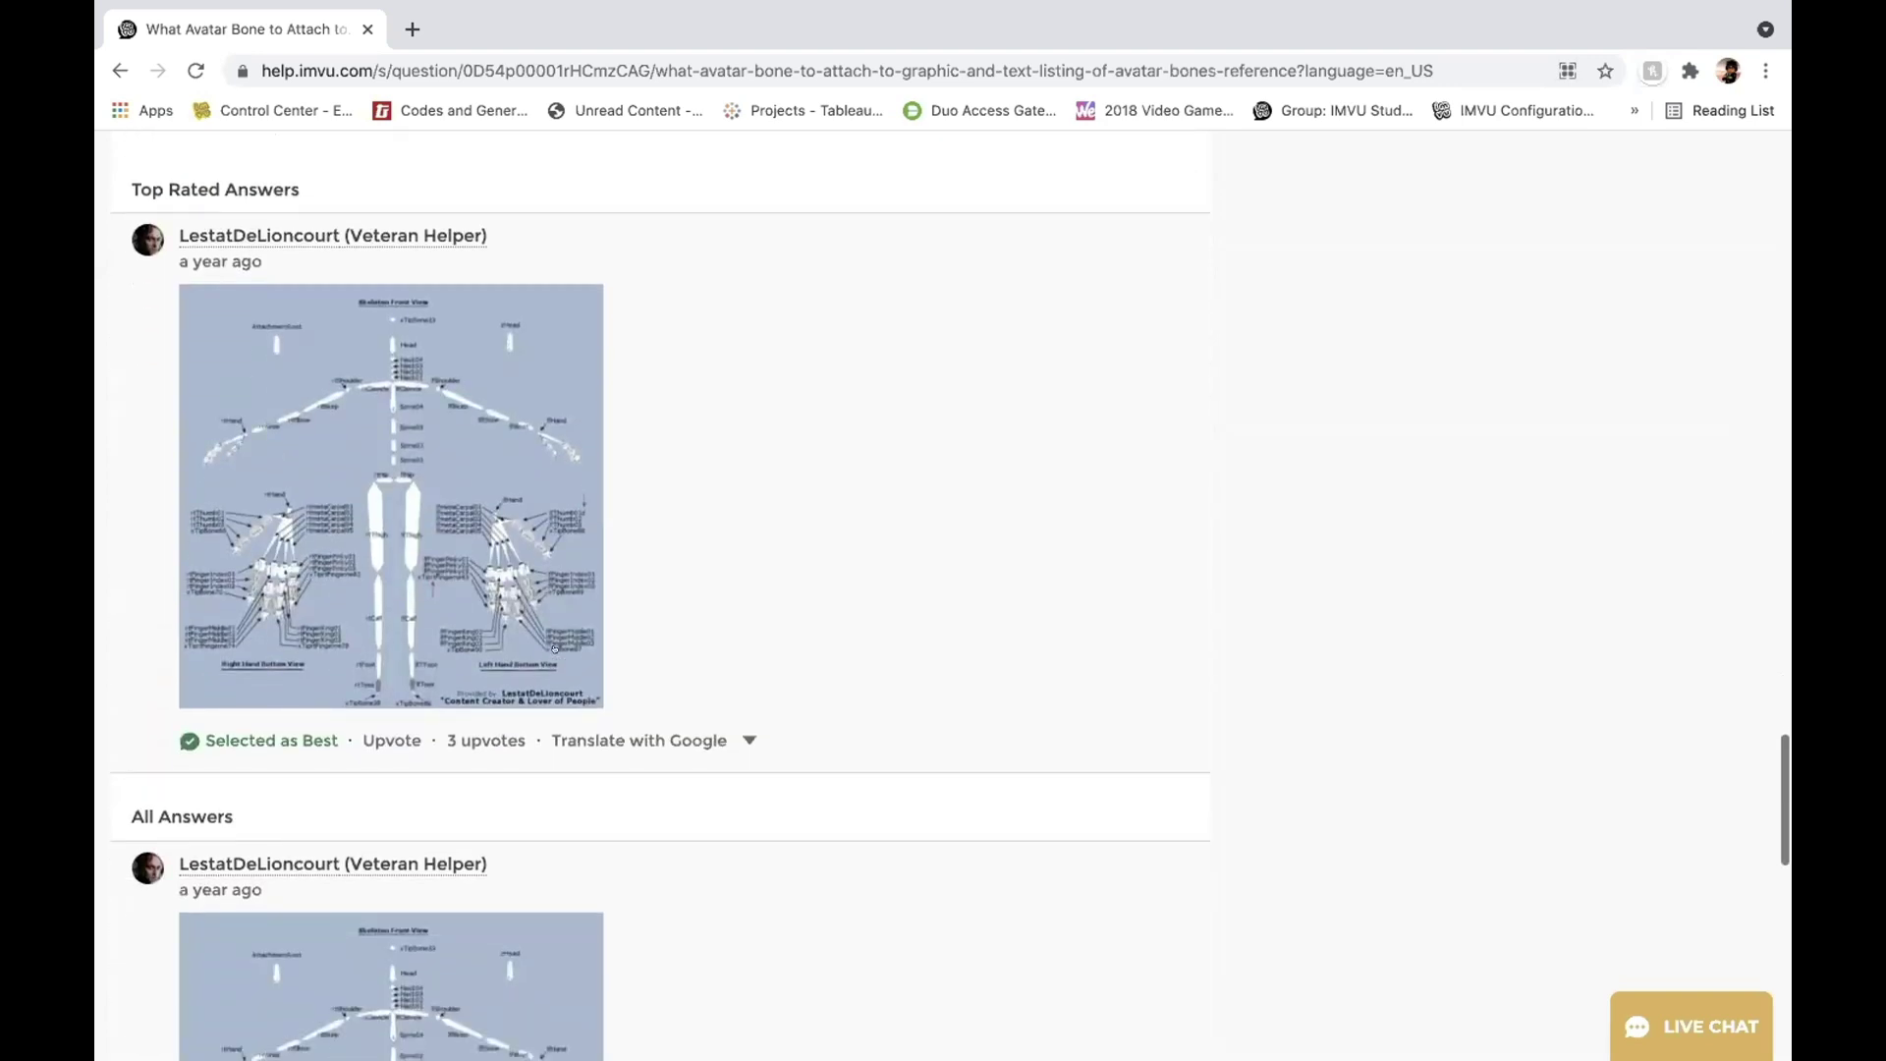
{"action": "left_click", "coordinate": [555, 648]}
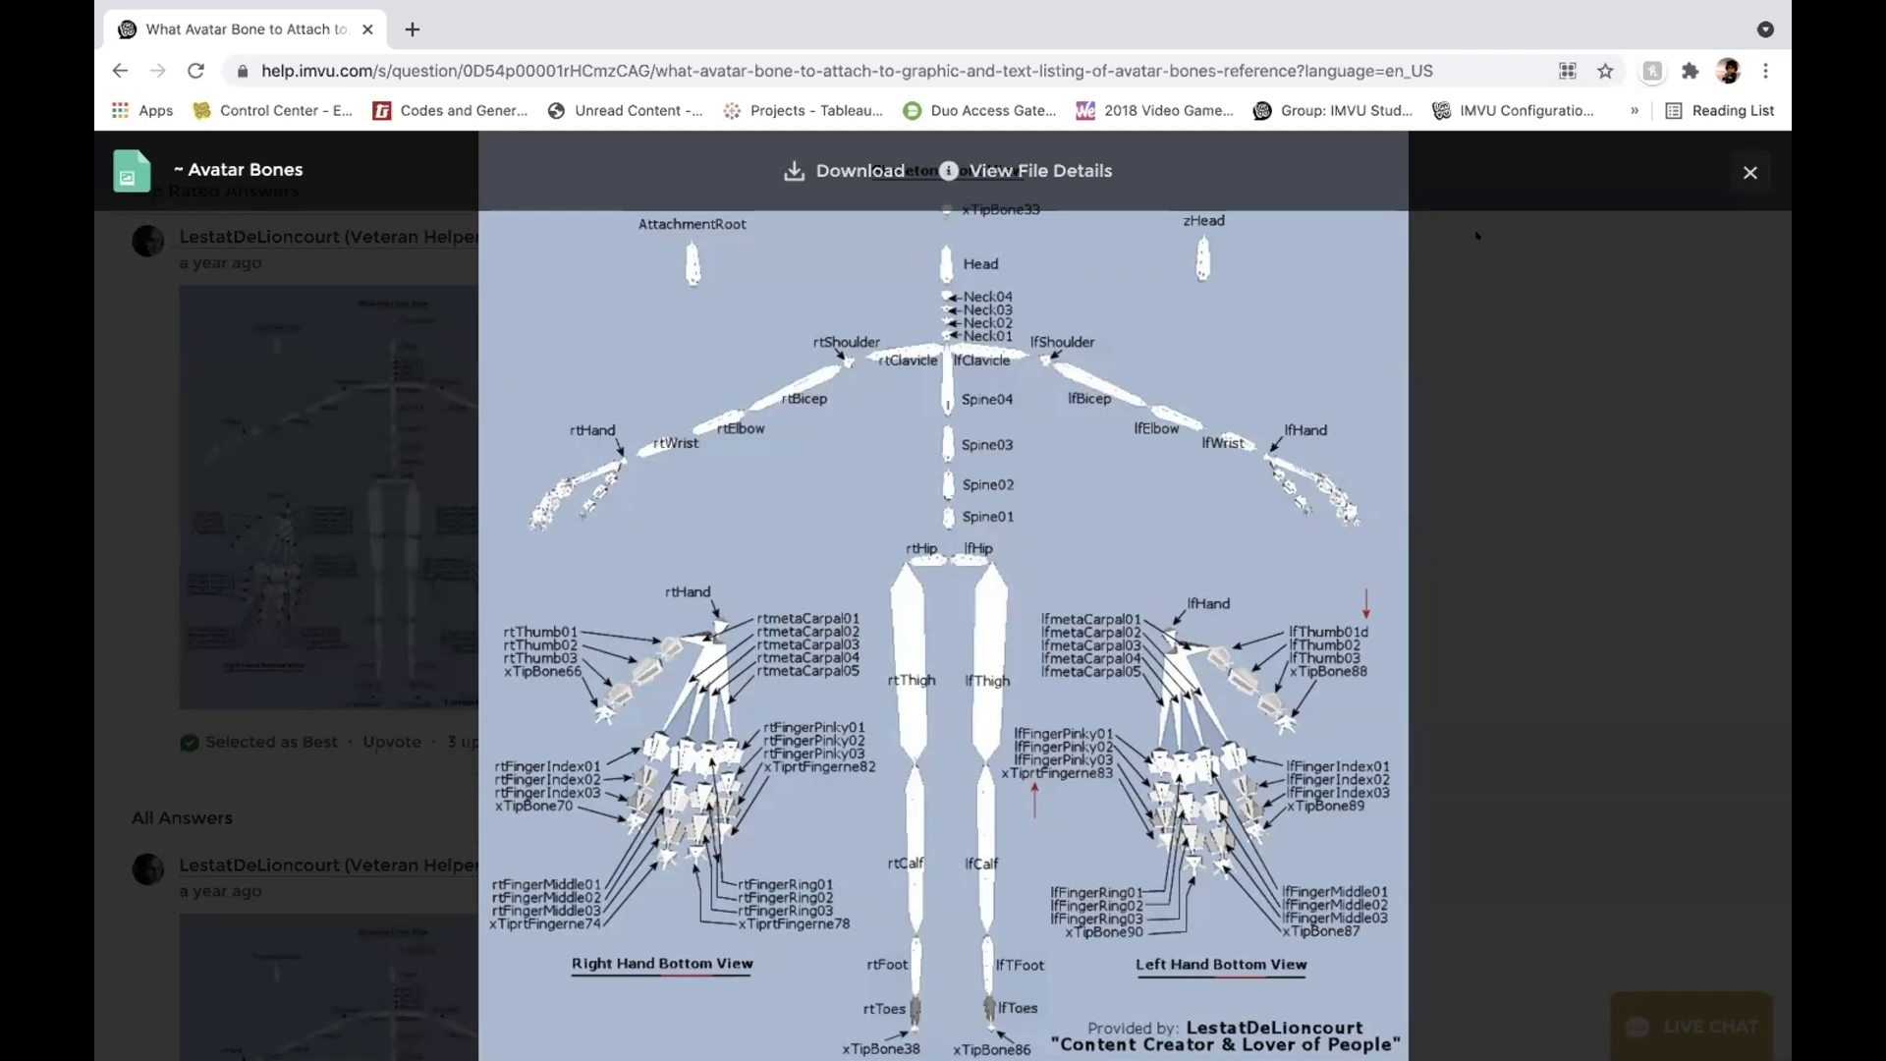
{"action": "left_click", "coordinate": [1749, 171]}
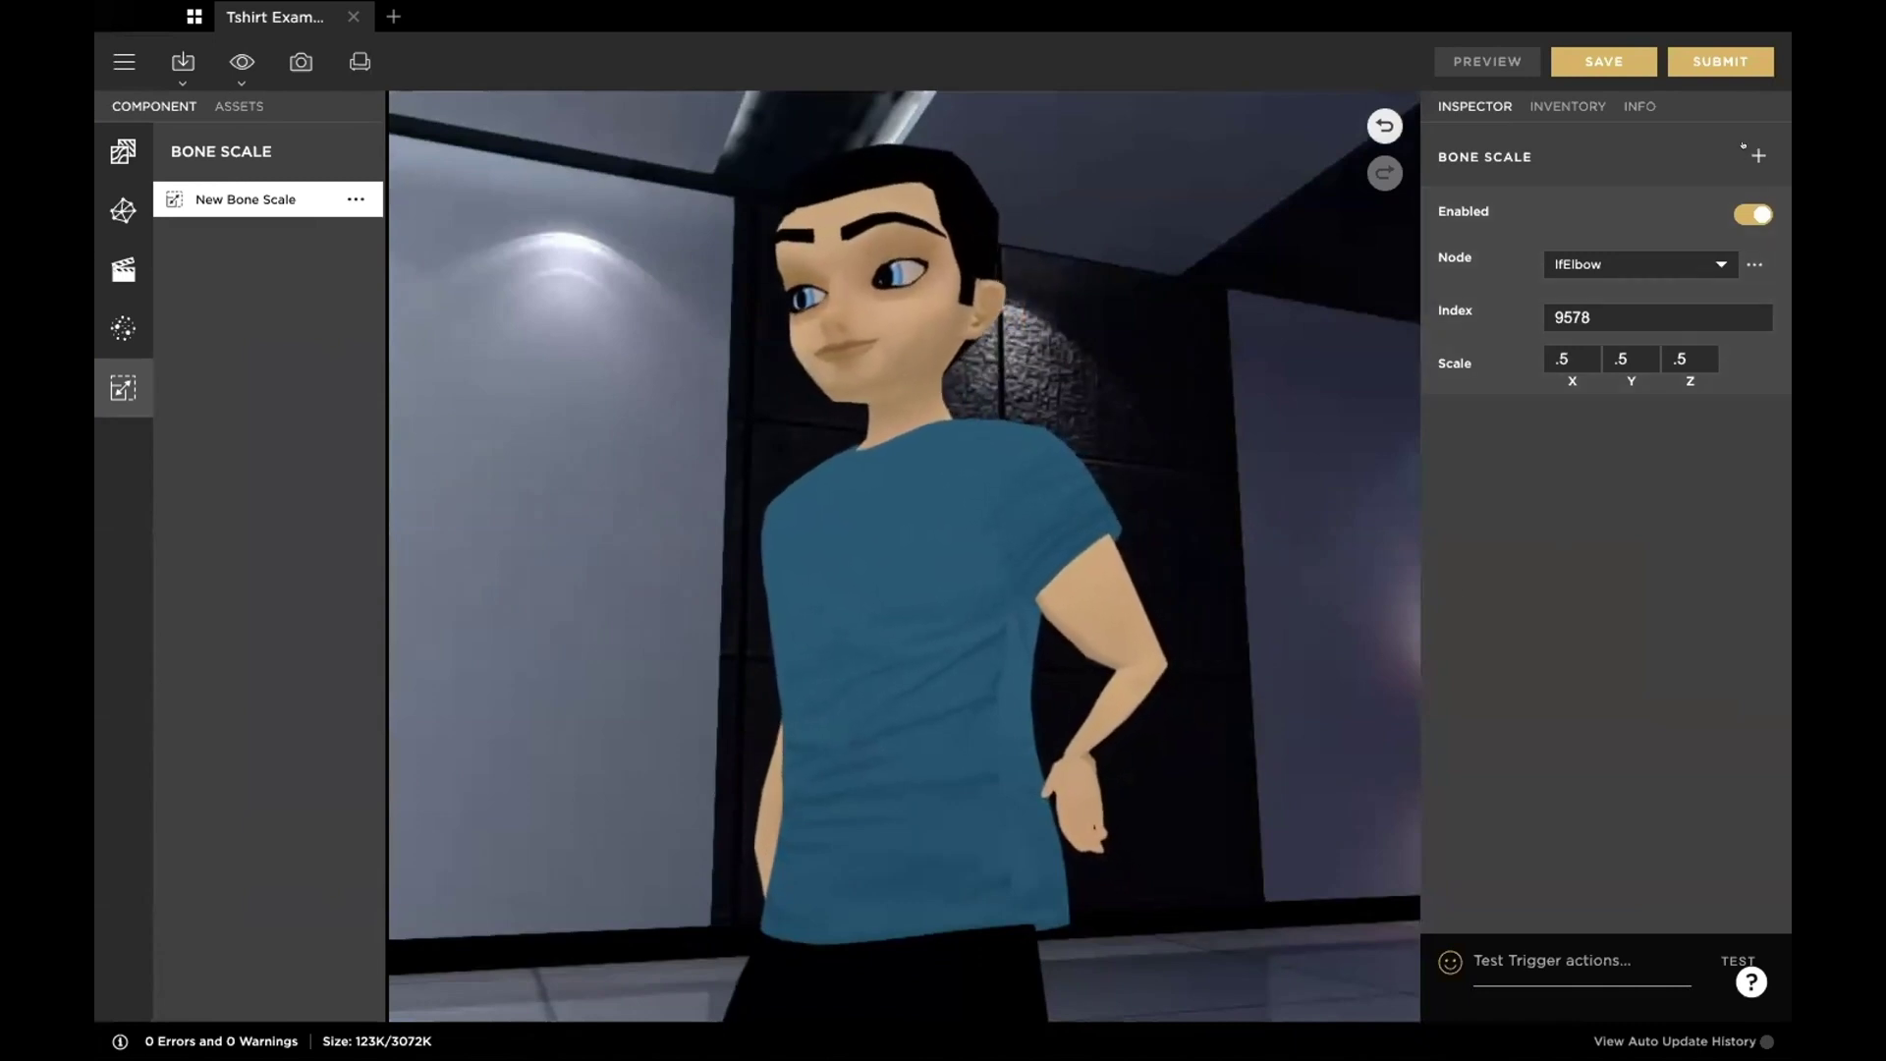
Step: Add a second bone scale entry in the Scaler component, assign it to the lfWrist node and preview the product
{"action": "left_click_drag", "start_coordinate": [846, 552], "coordinate": [961, 550]}
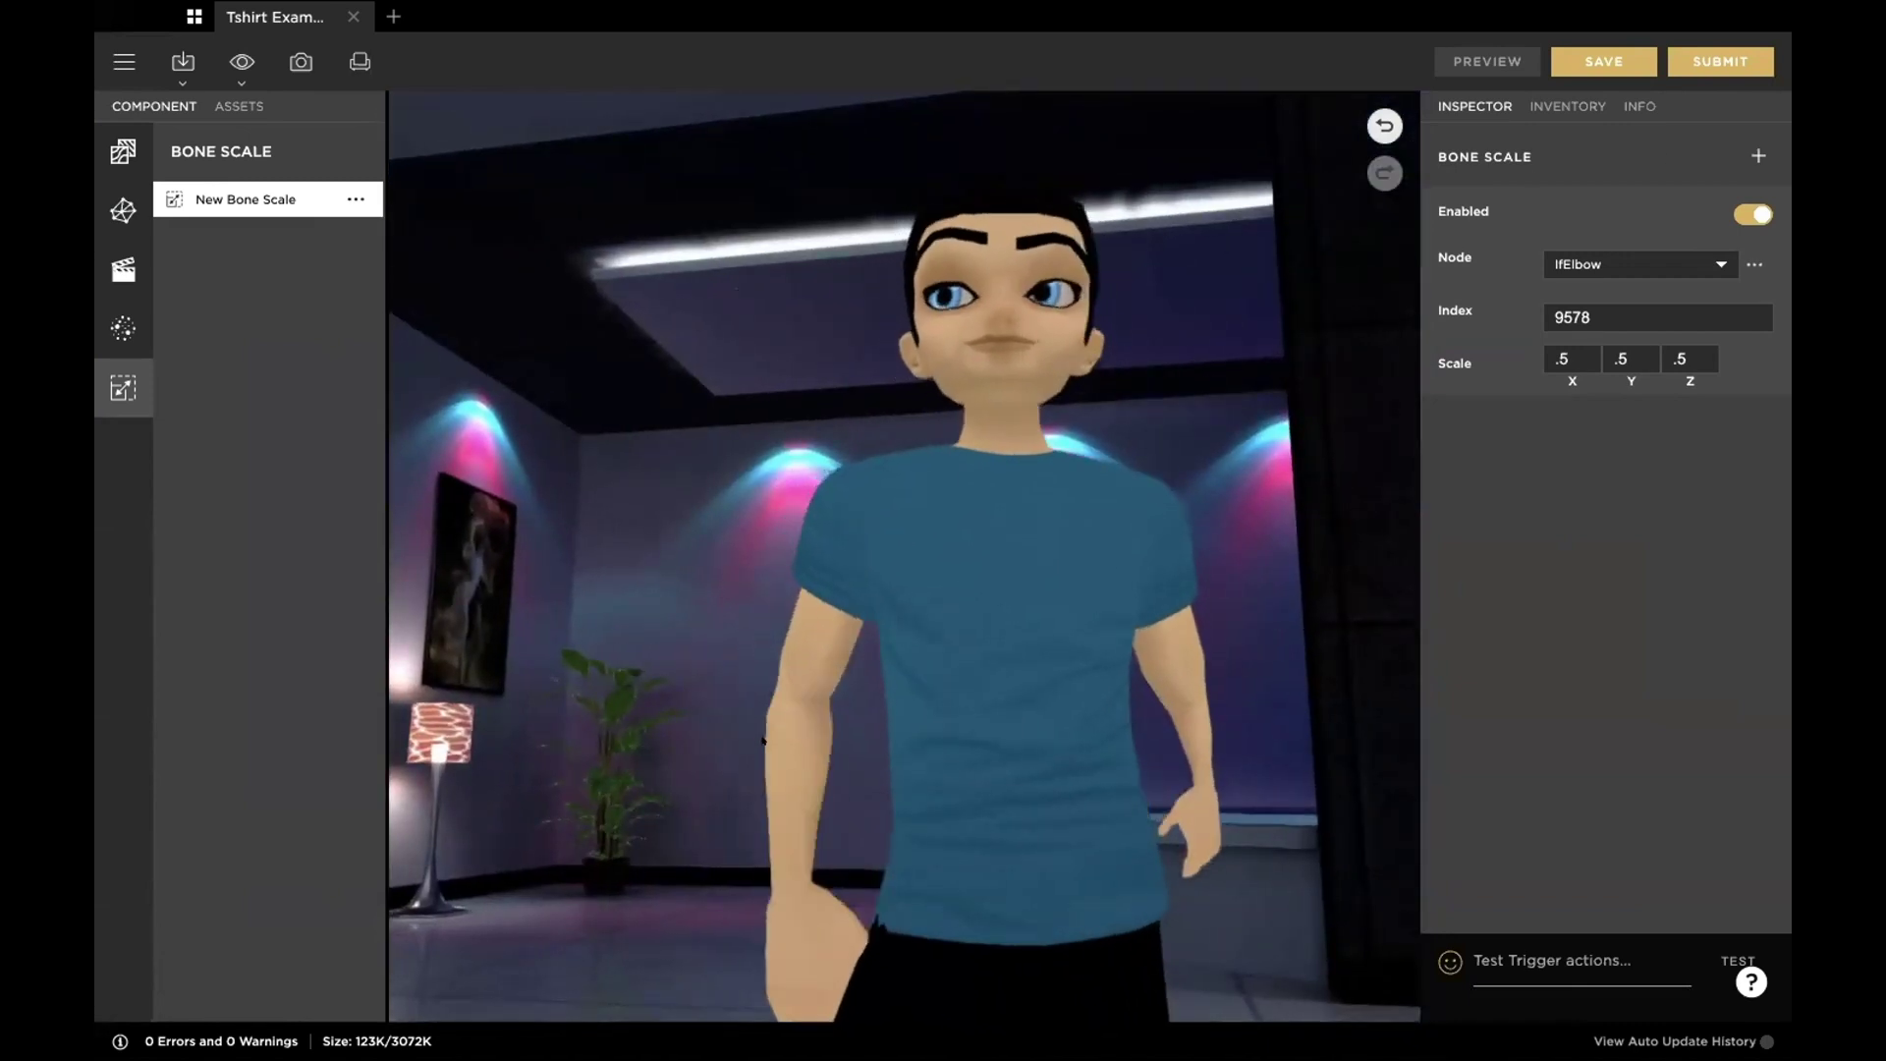
{"action": "left_click_drag", "start_coordinate": [1022, 602], "coordinate": [821, 609]}
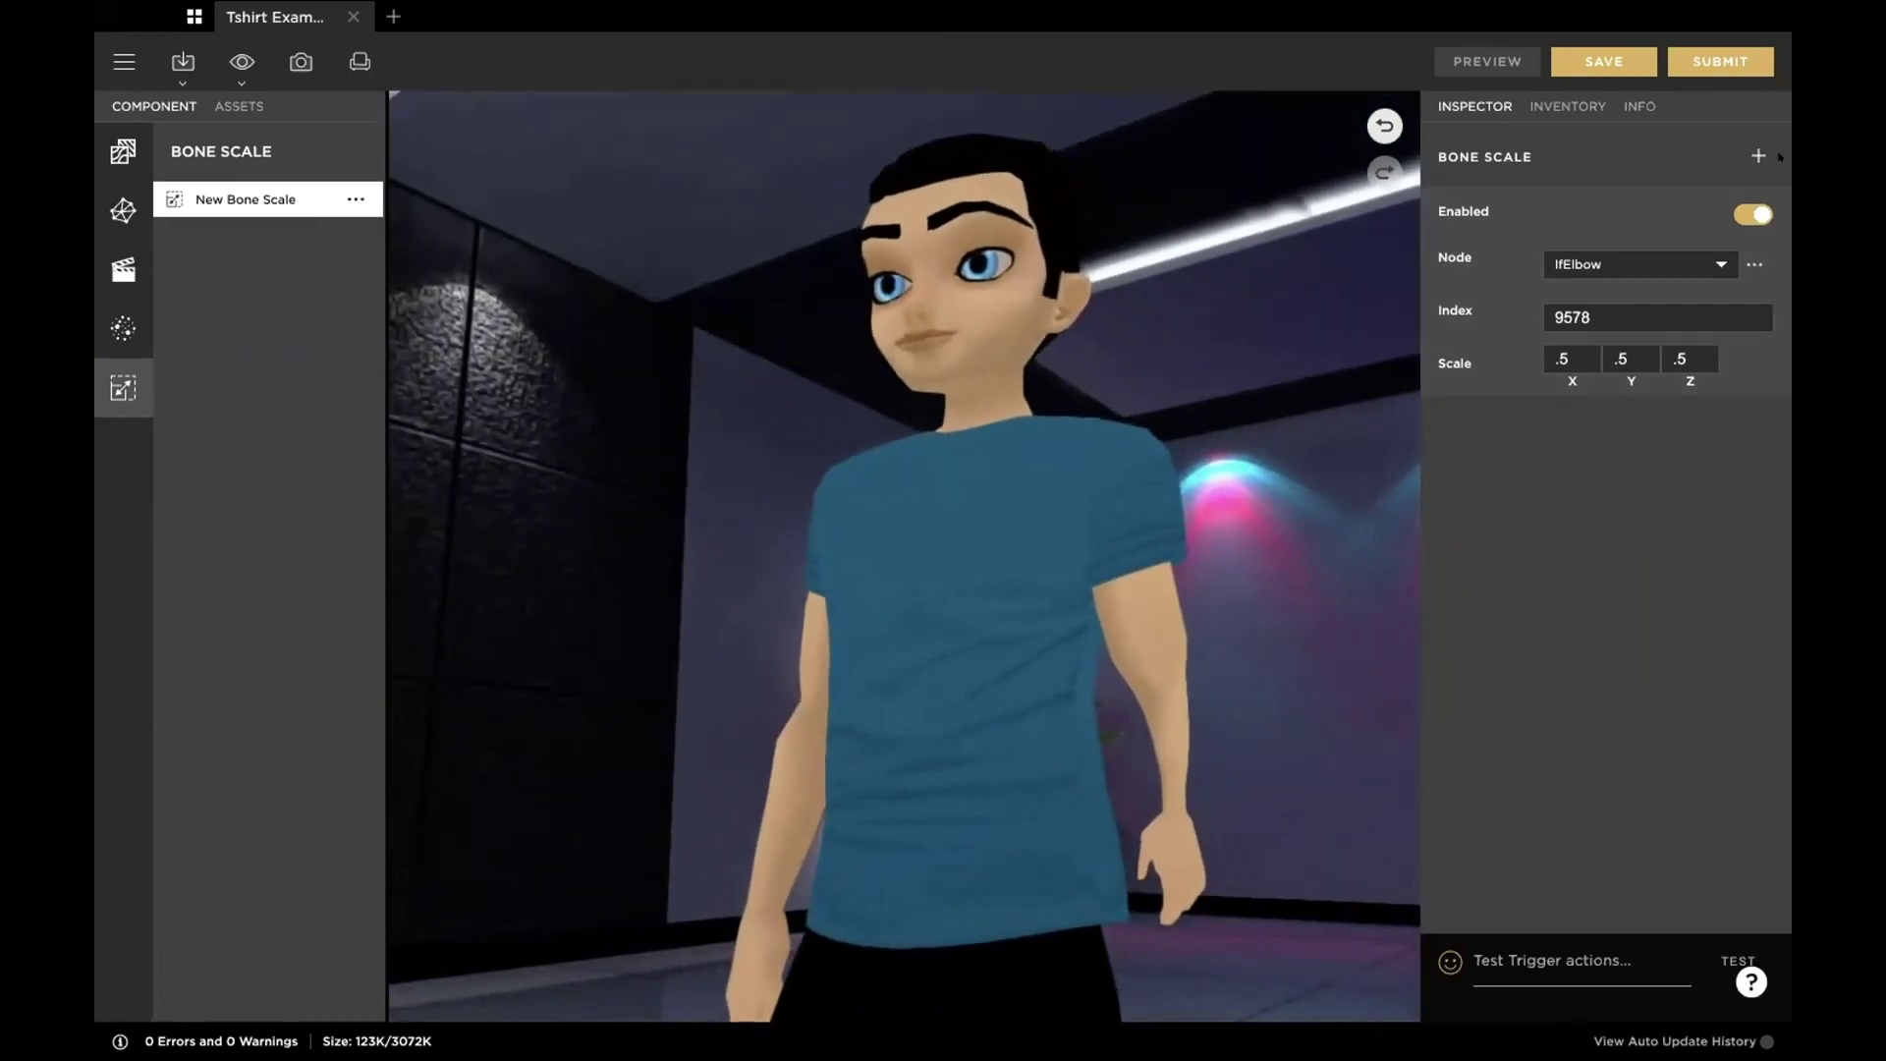
{"action": "left_click_drag", "start_coordinate": [1247, 755], "coordinate": [1158, 669]}
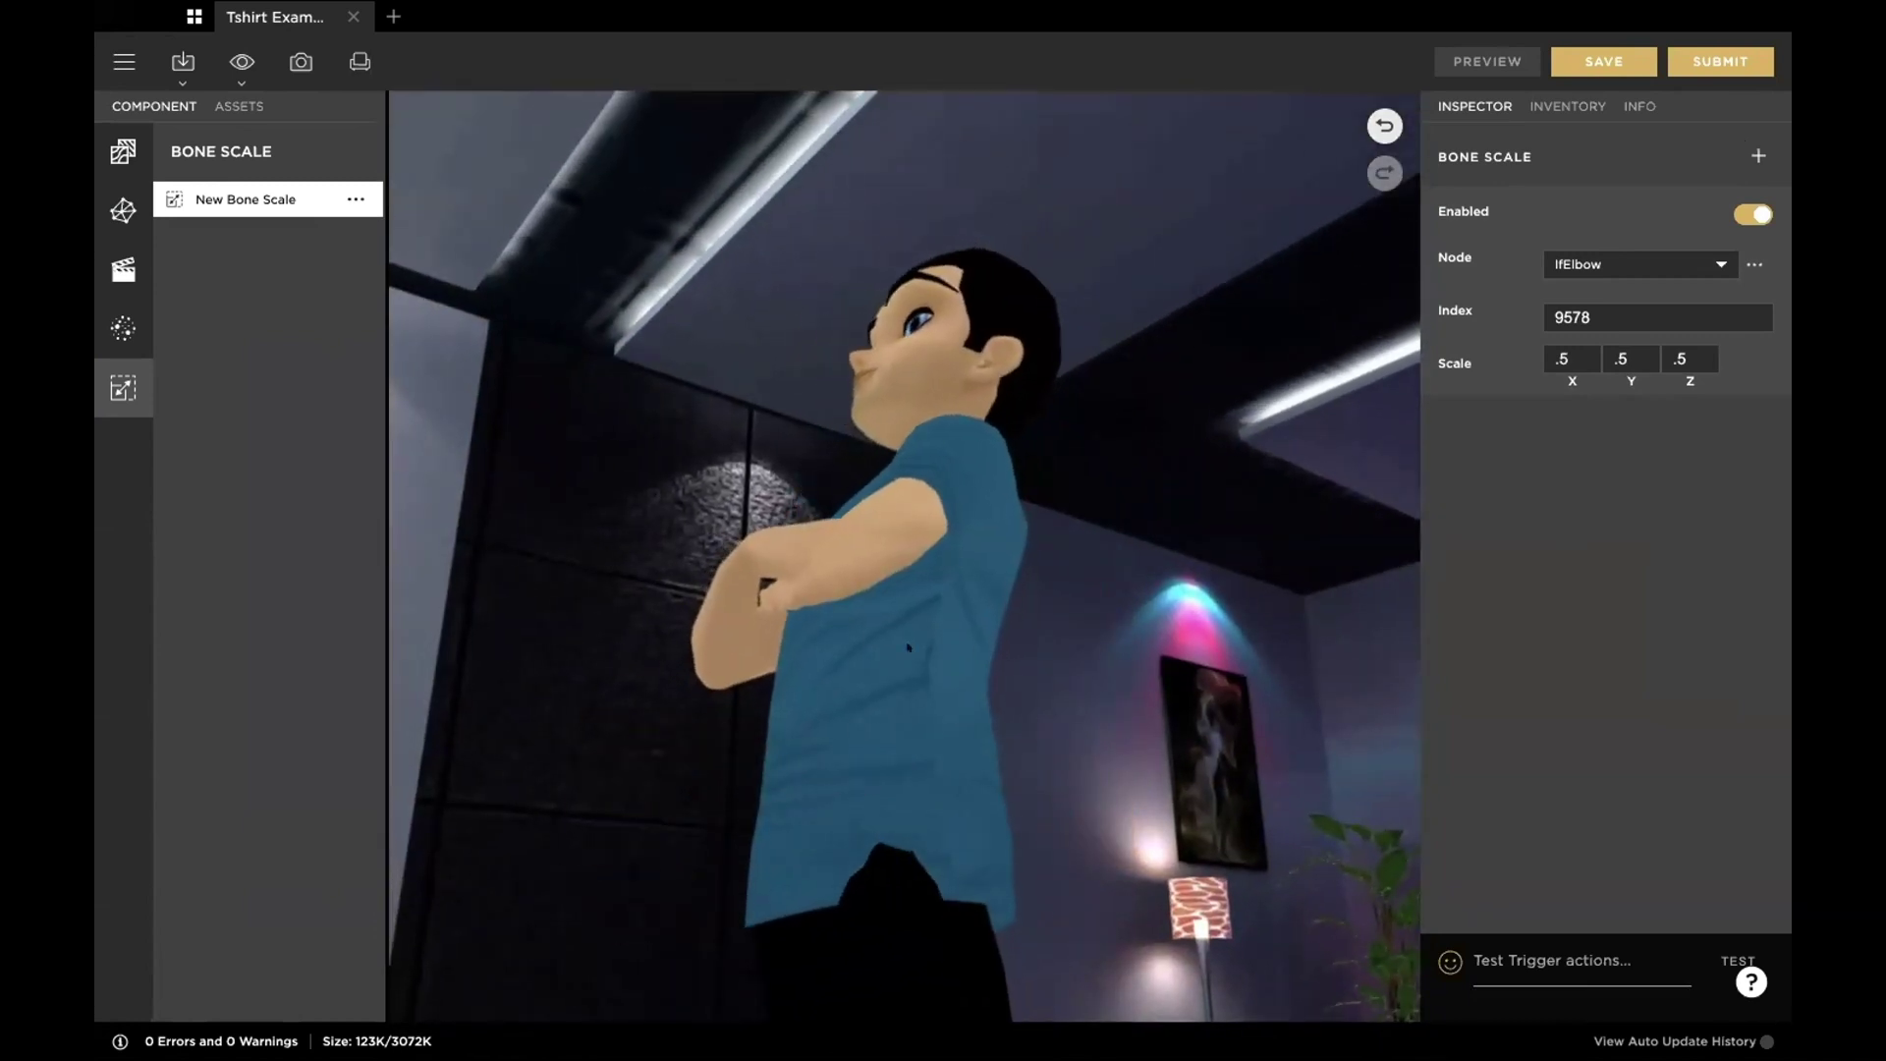
{"action": "left_click_drag", "start_coordinate": [727, 601], "coordinate": [964, 608]}
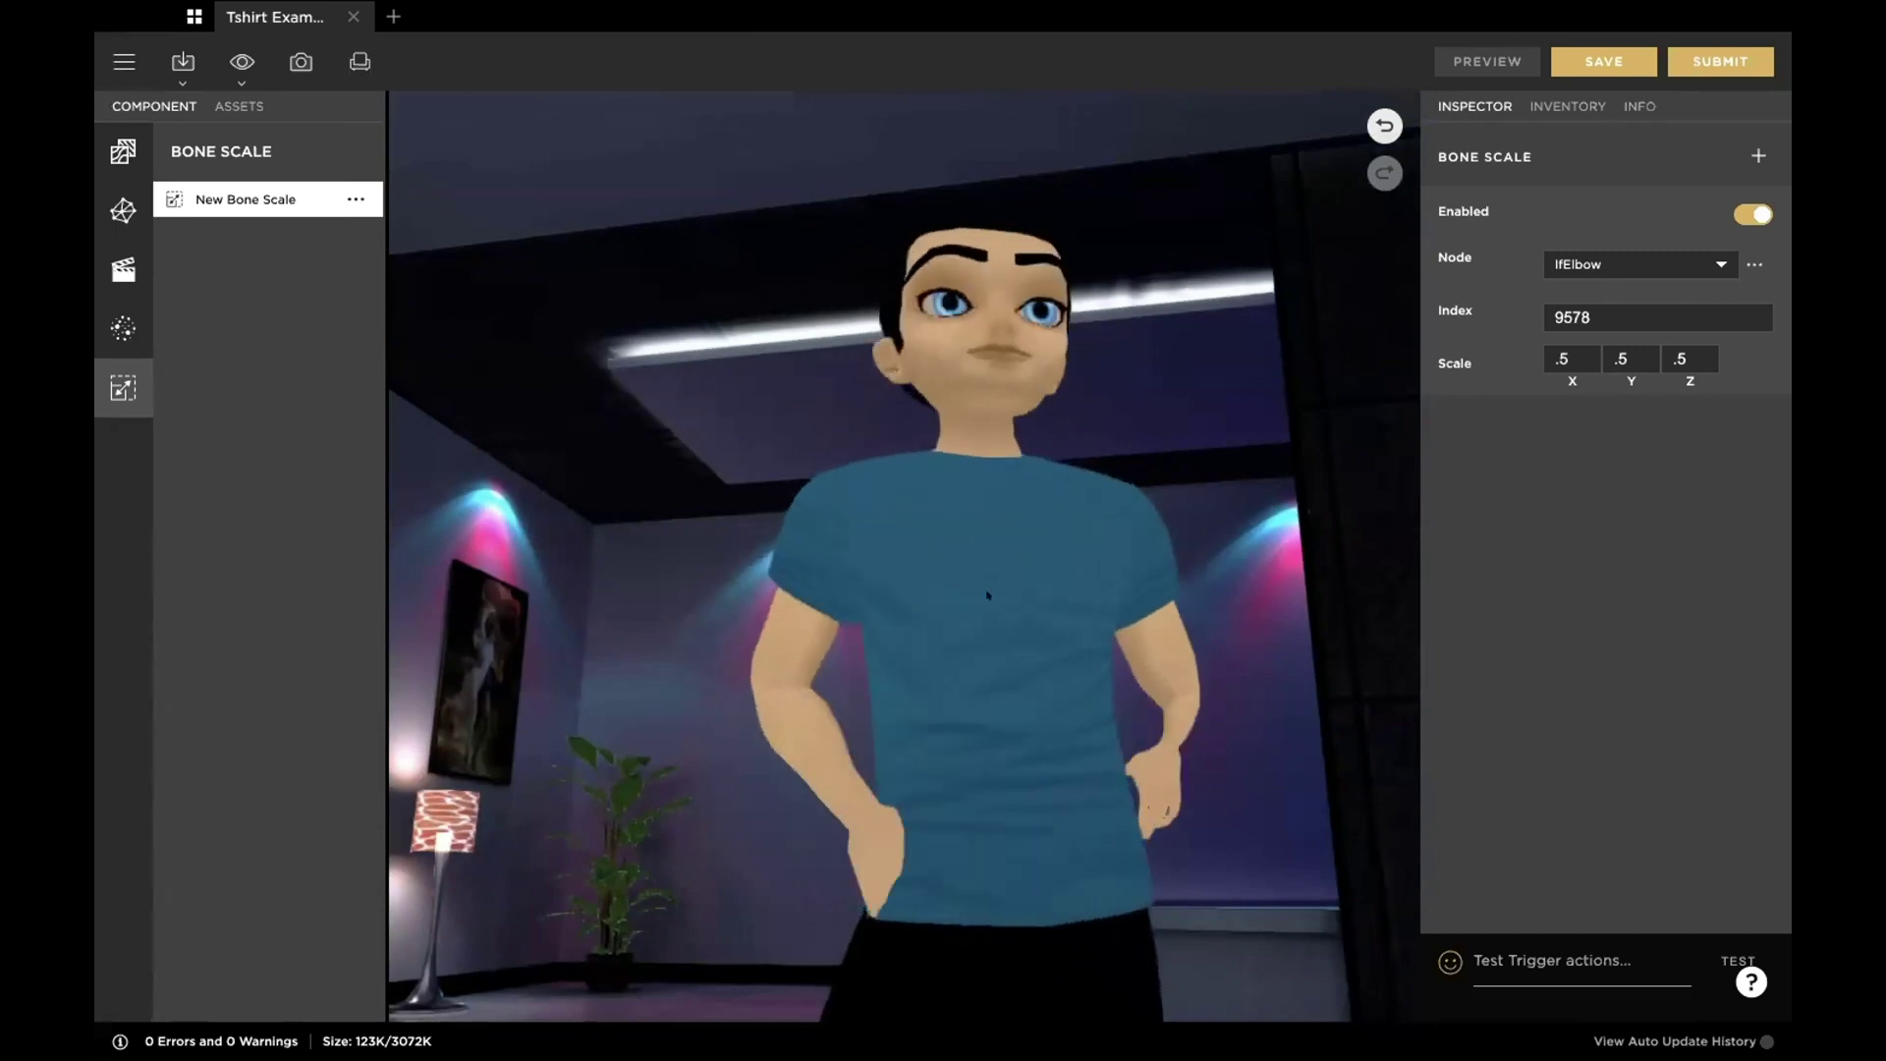
{"action": "left_click", "coordinate": [1758, 155]}
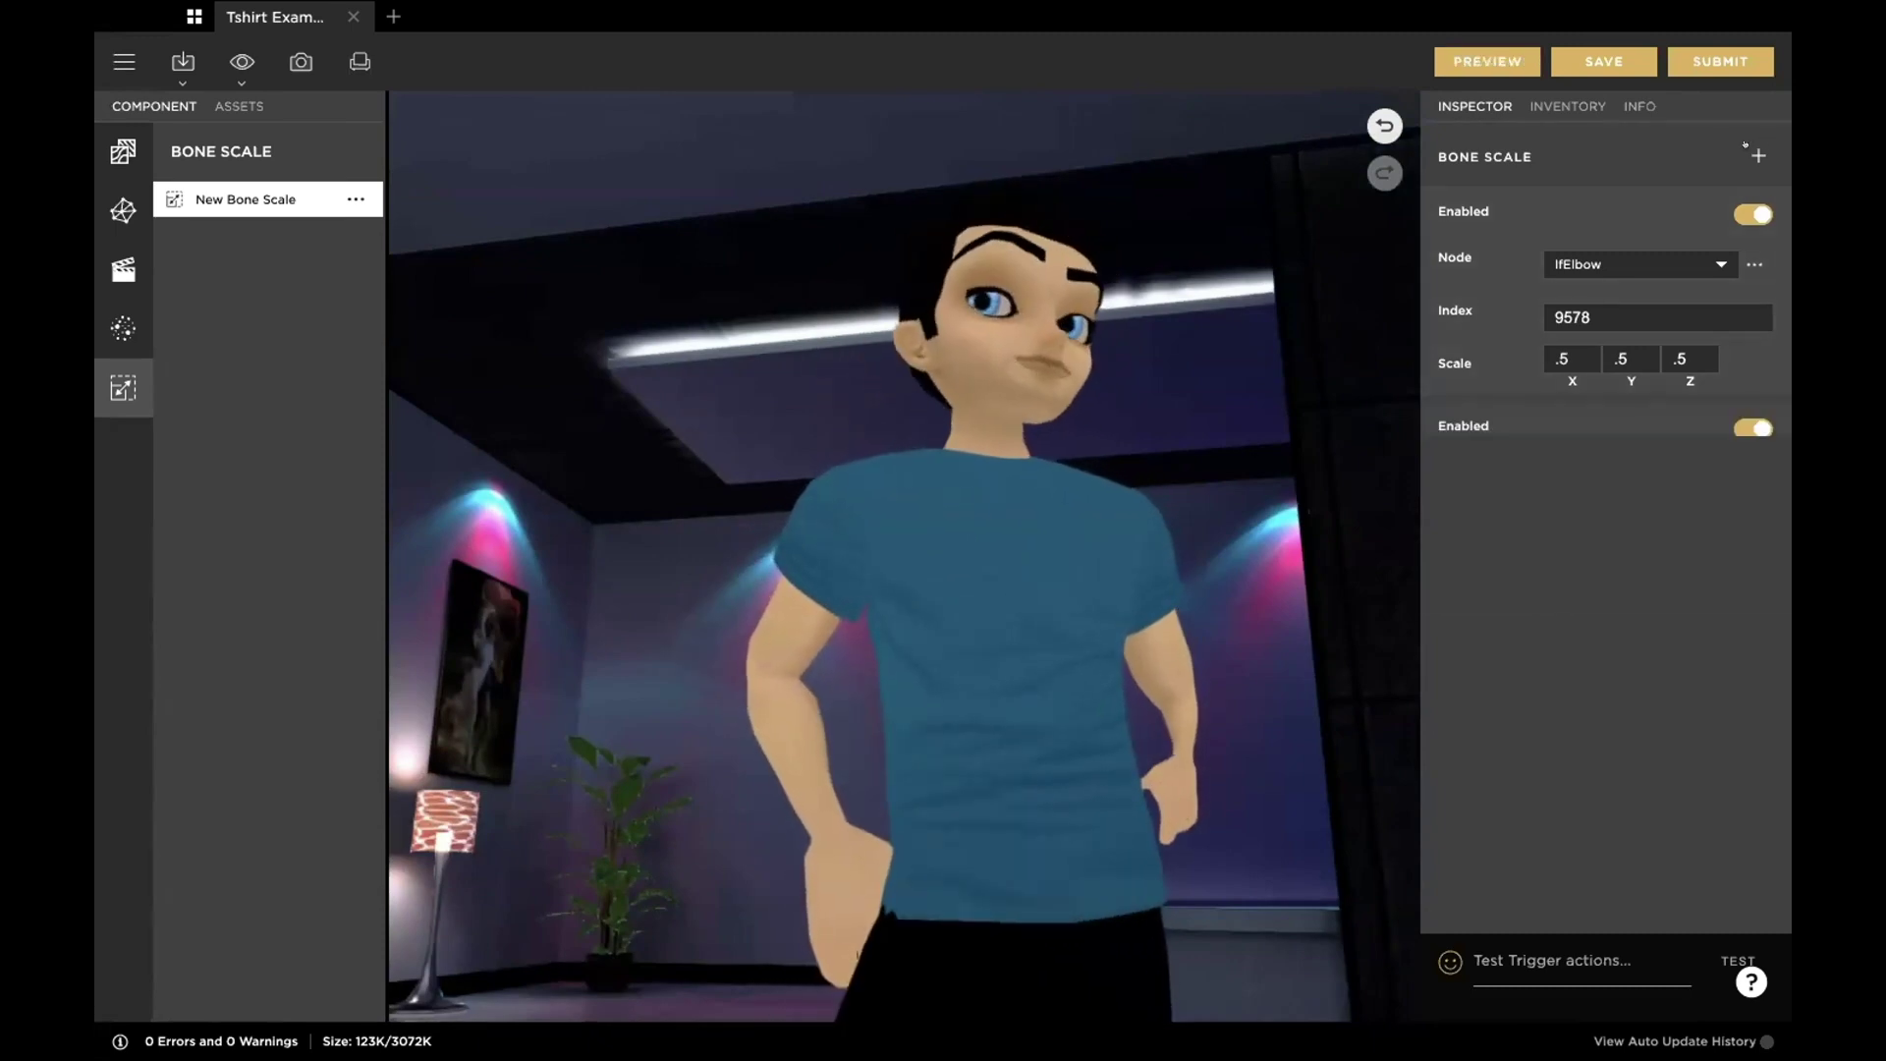
{"action": "left_click_drag", "start_coordinate": [1321, 712], "coordinate": [1154, 727]}
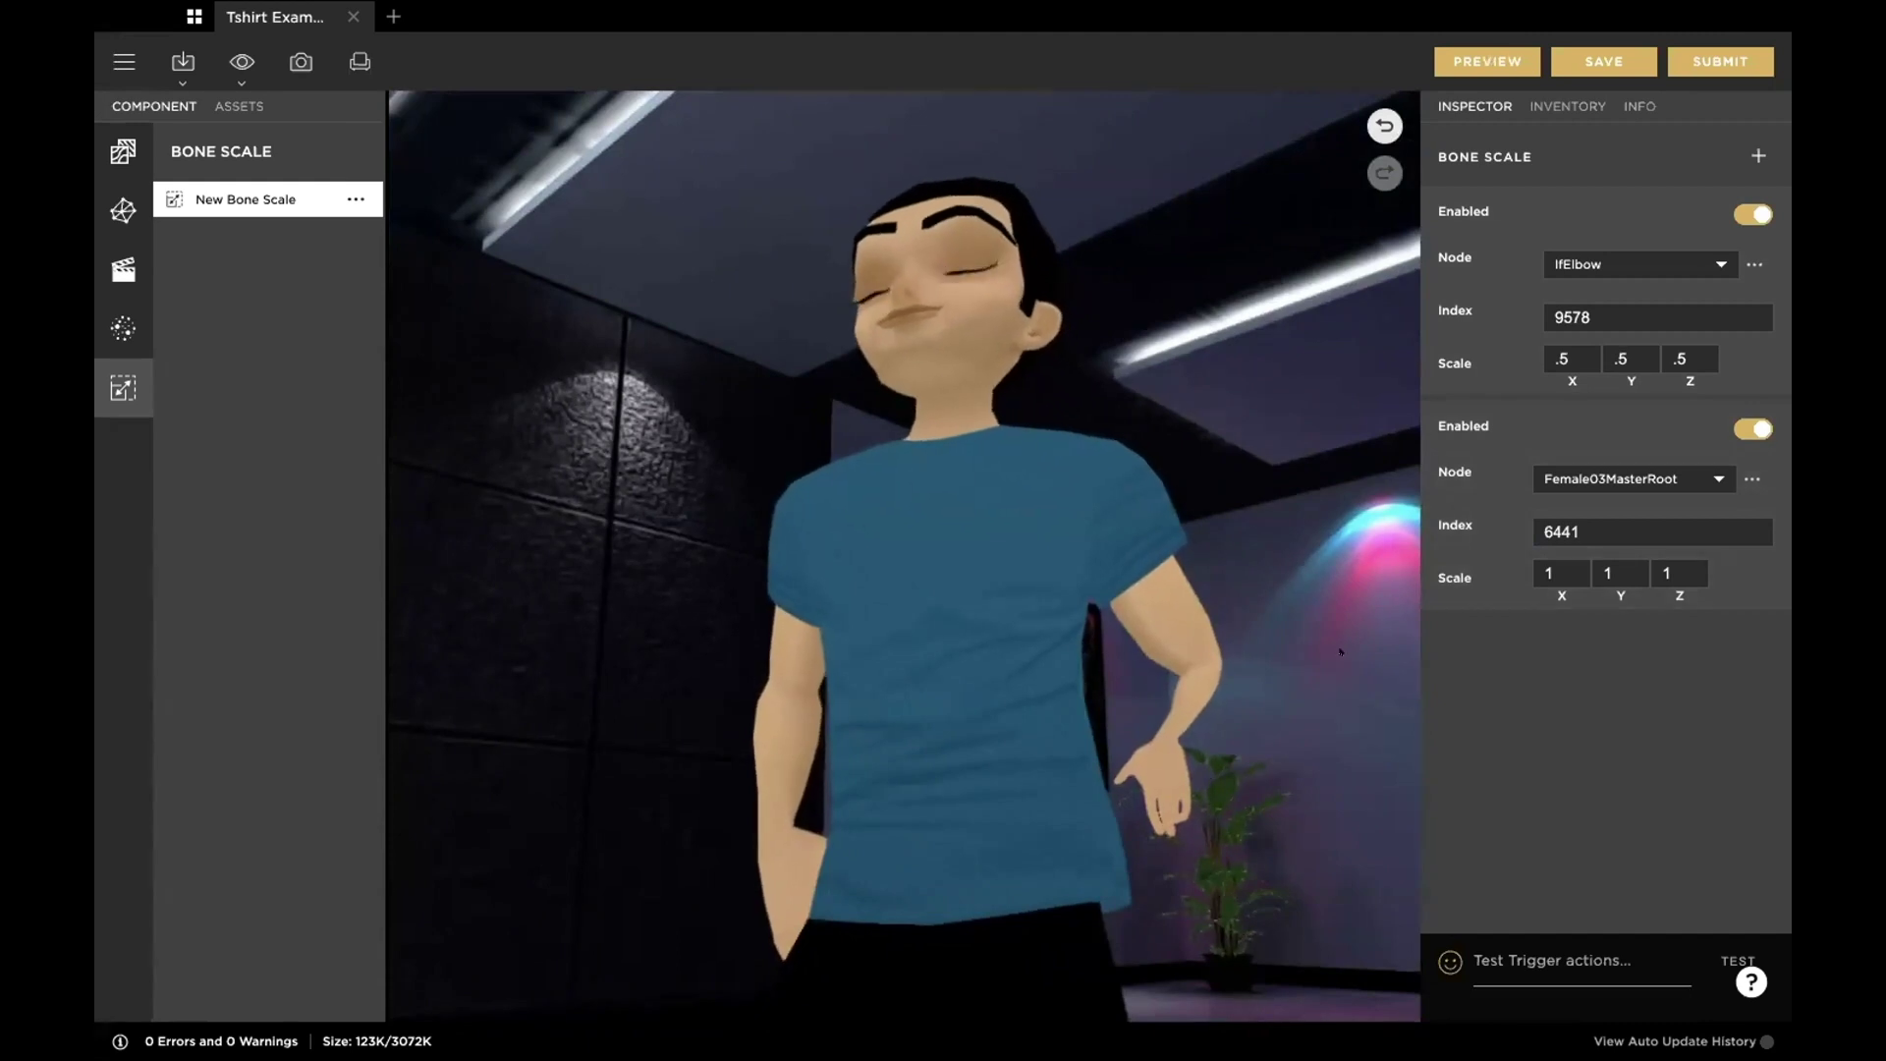
{"action": "left_click", "coordinate": [1642, 477]}
{"action": "scroll", "coordinate": [1606, 536], "scroll_direction": "down", "scroll_amount": 5}
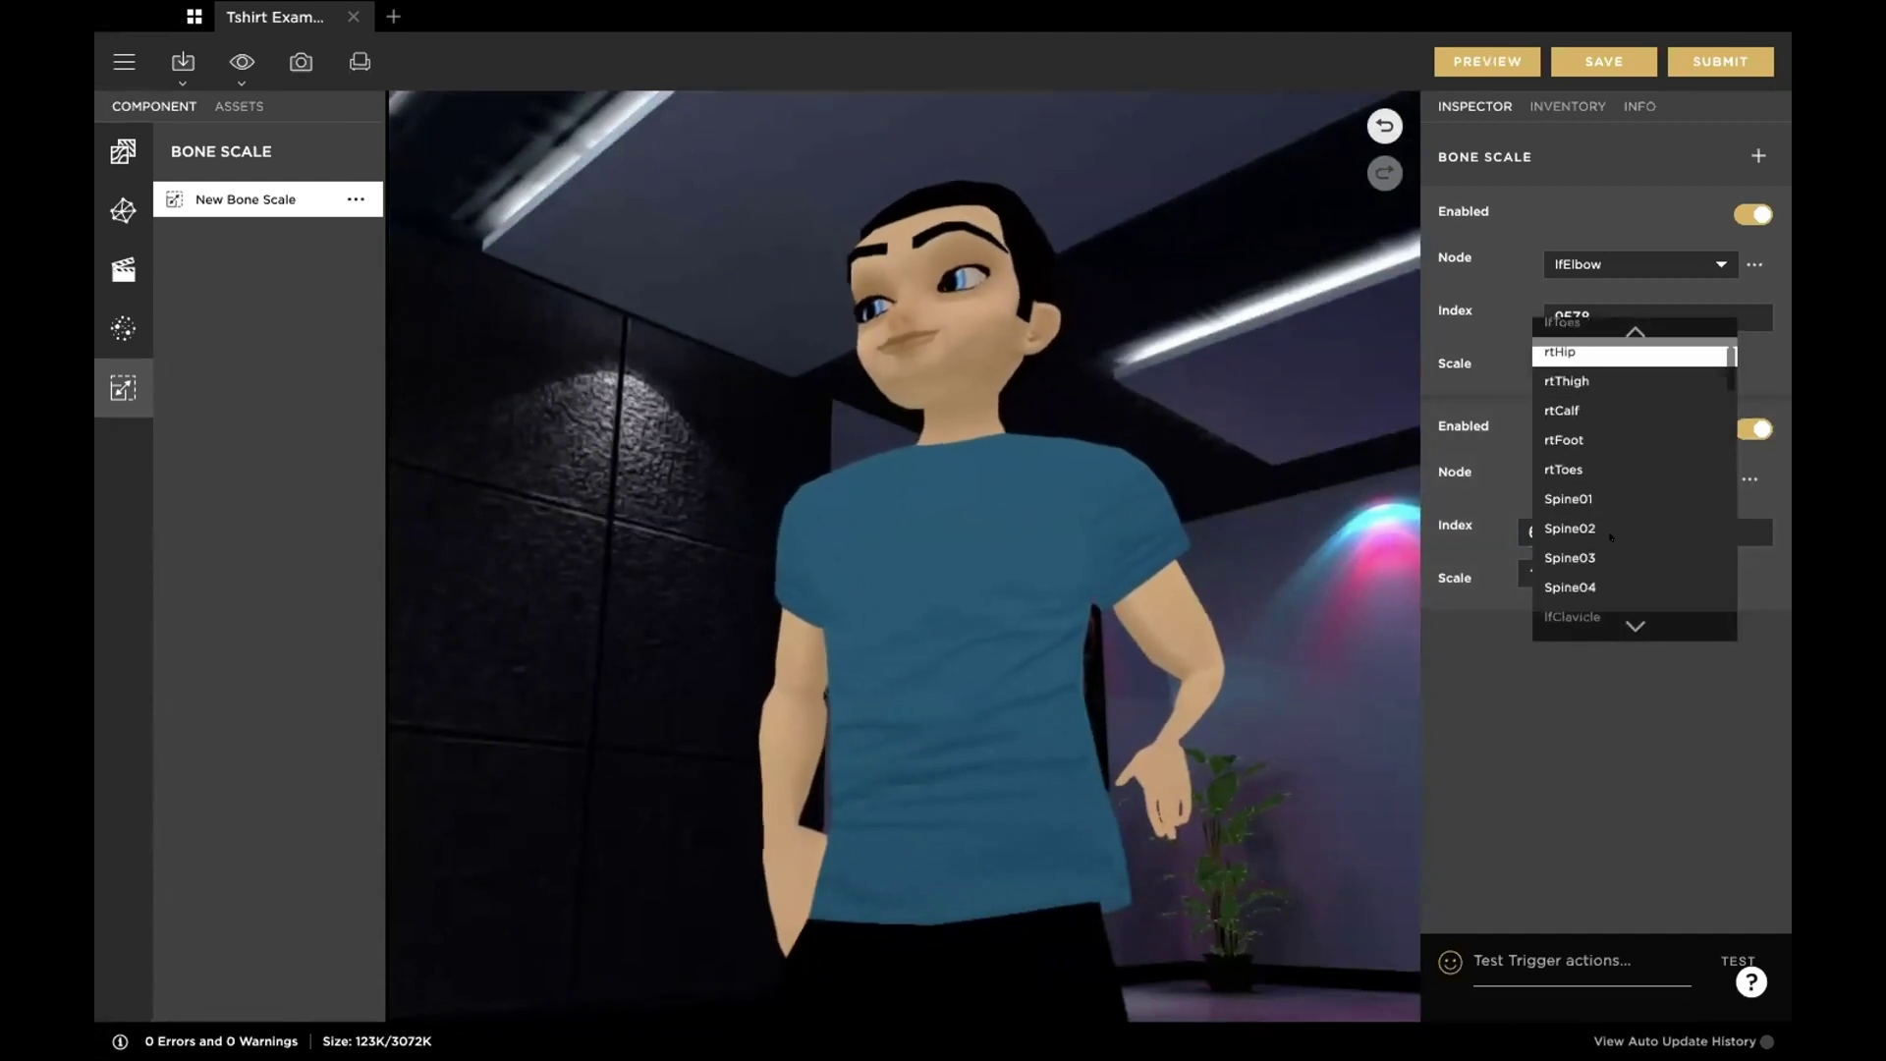
{"action": "scroll", "coordinate": [1611, 537], "scroll_direction": "down", "scroll_amount": 3}
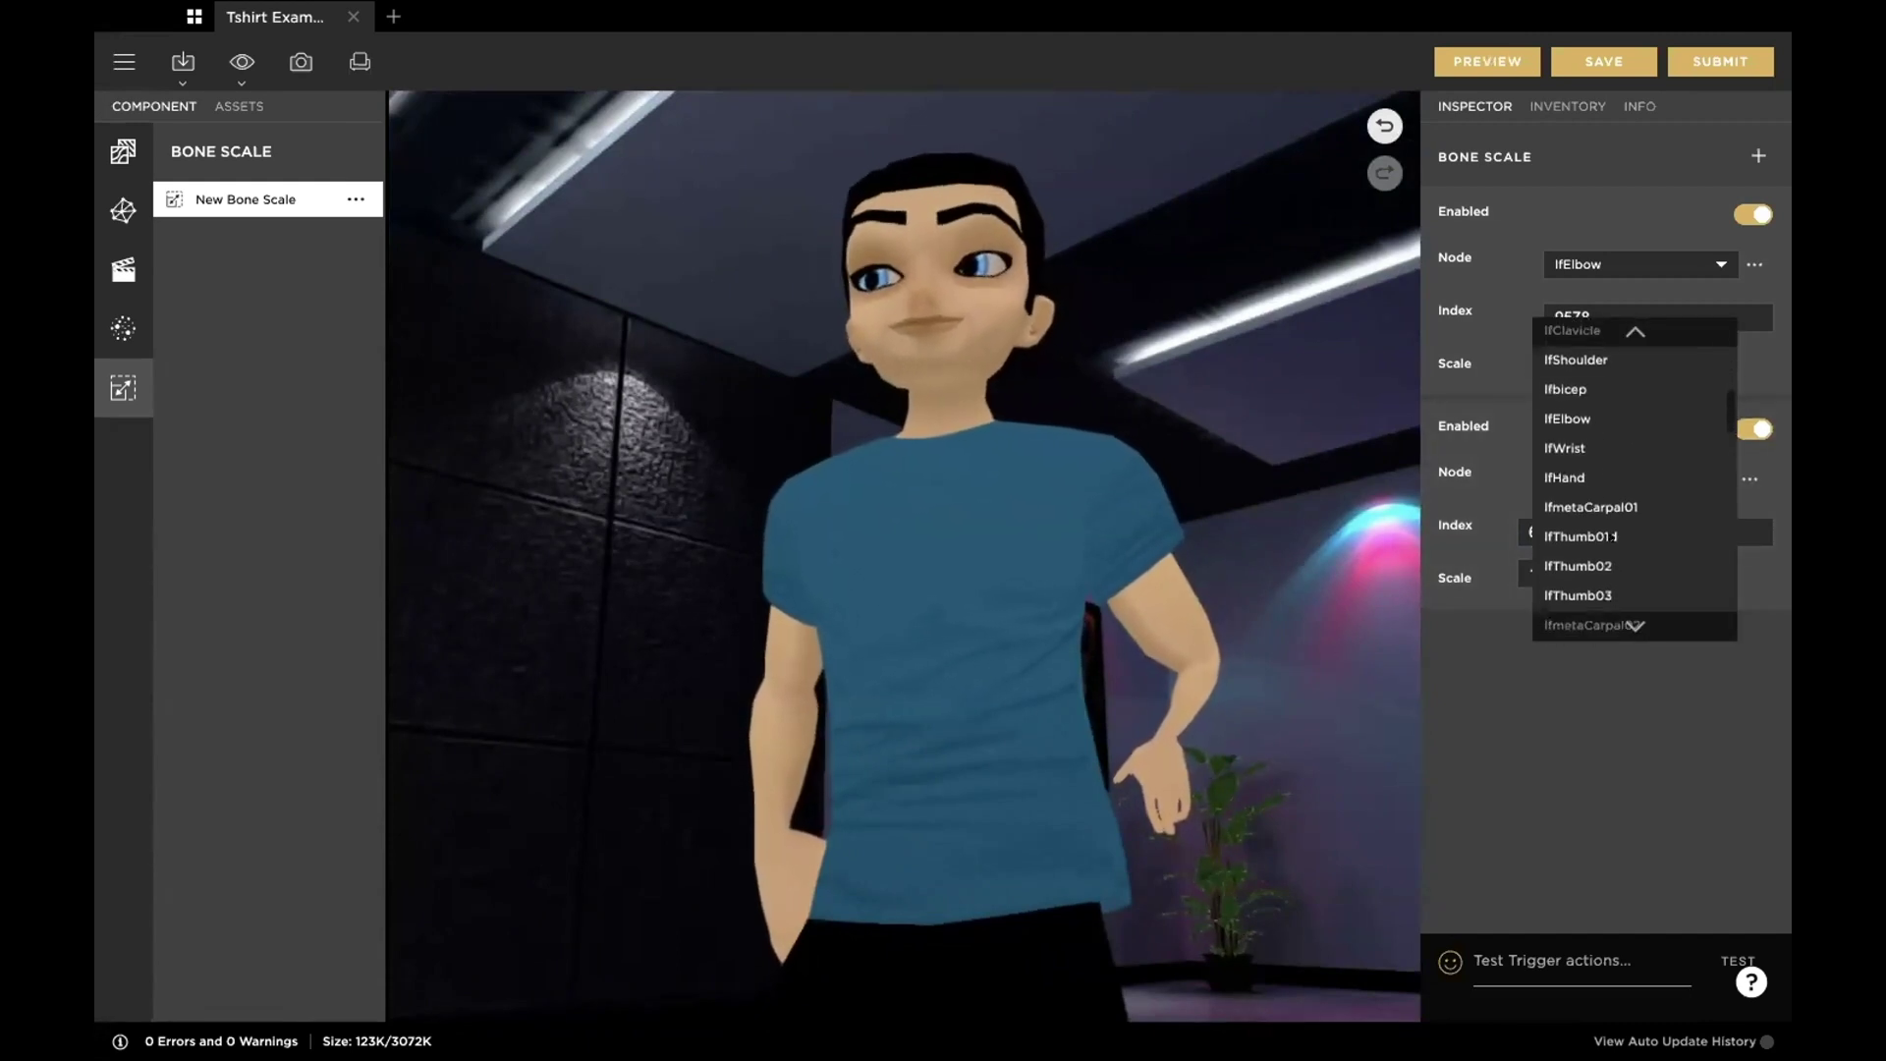
{"action": "left_click", "coordinate": [1567, 442]}
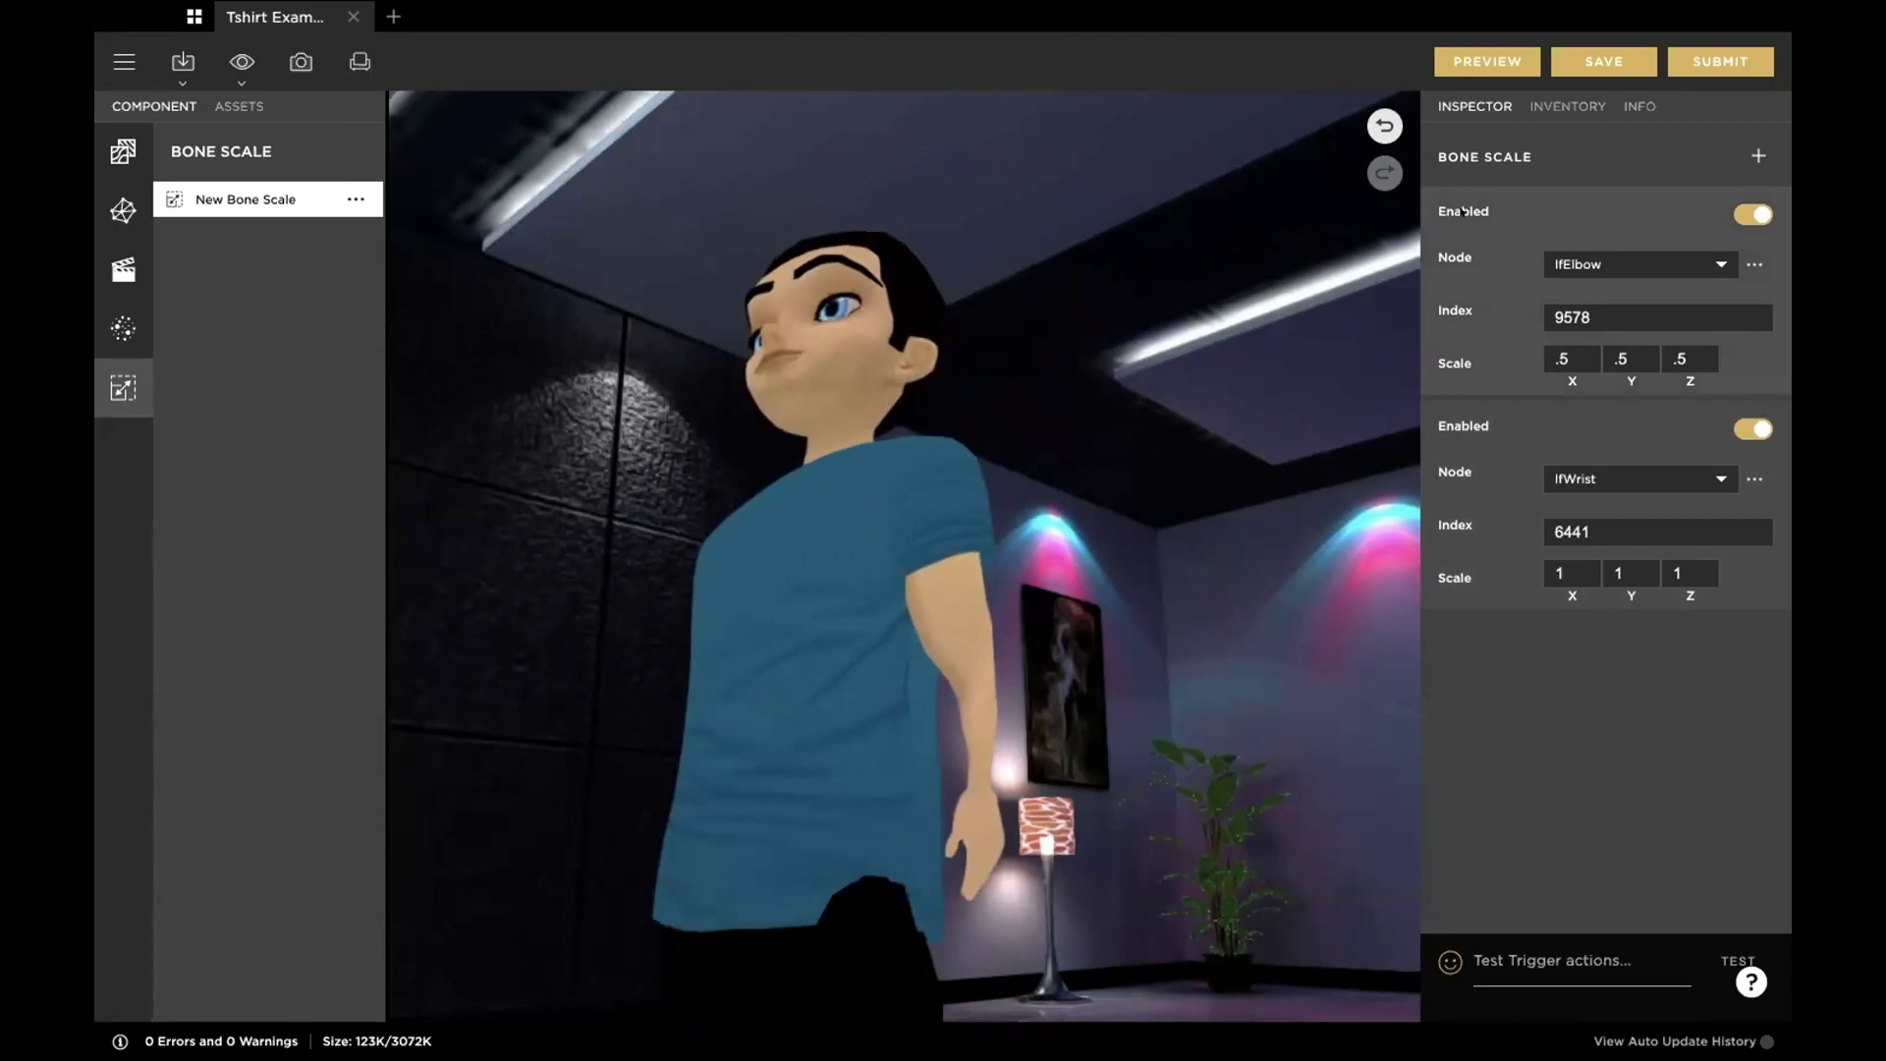
{"action": "left_click", "coordinate": [1486, 61]}
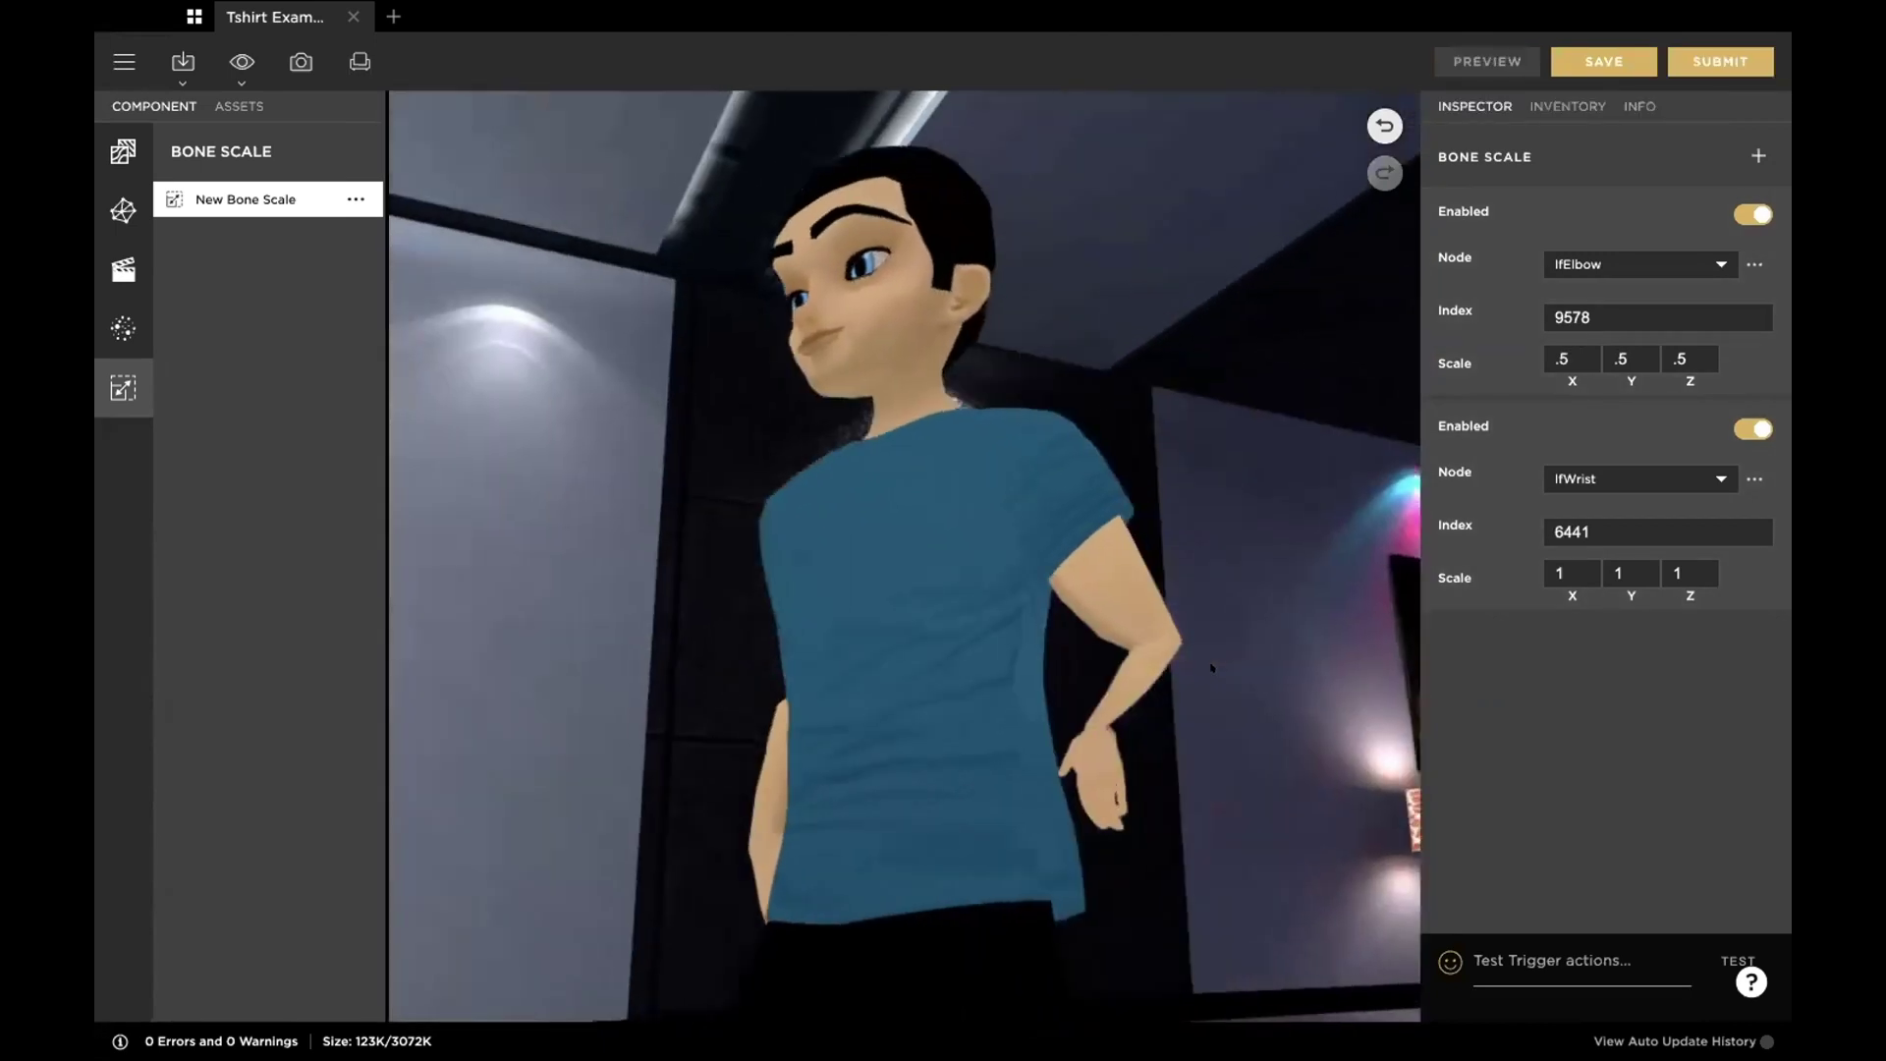
Step: Set the lfWrist bone's X, Y and Z scale to 2 and preview the scaled hand from several angles
{"action": "left_click", "coordinate": [1567, 558]}
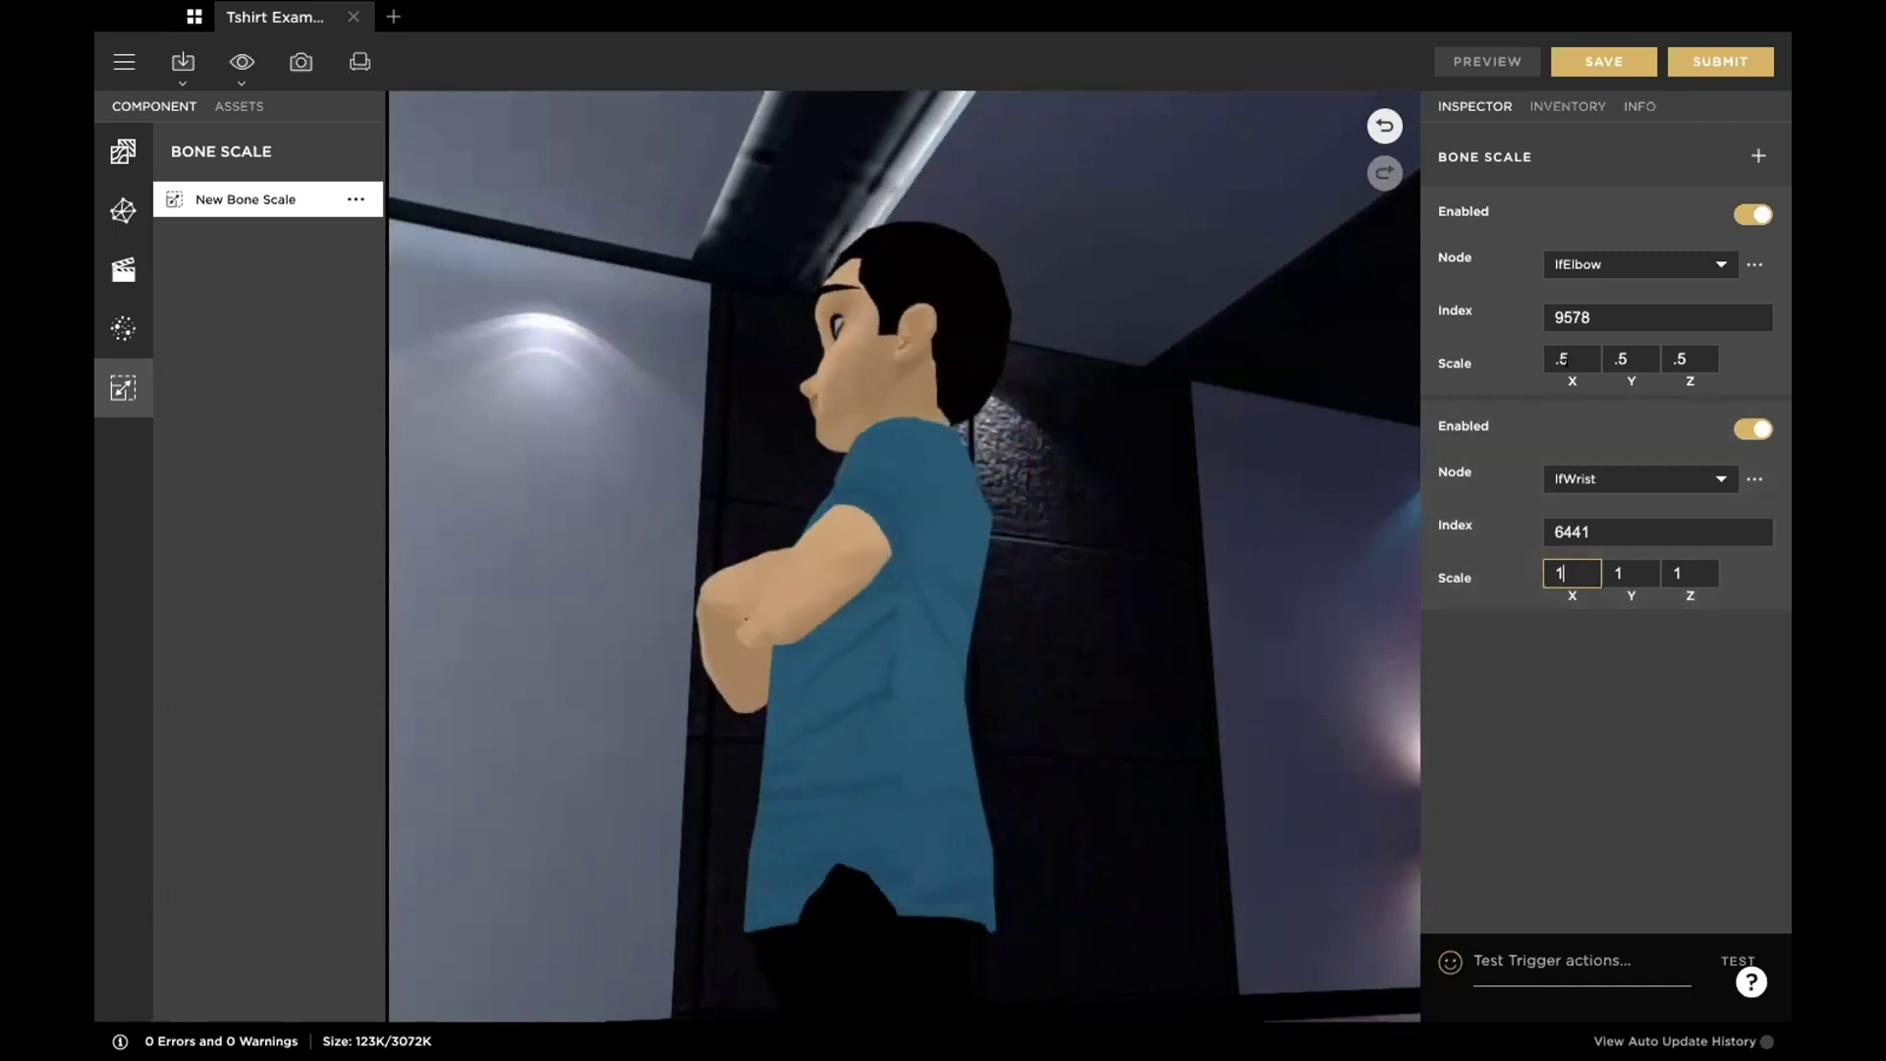
{"action": "left_click_drag", "start_coordinate": [965, 557], "coordinate": [1071, 616]}
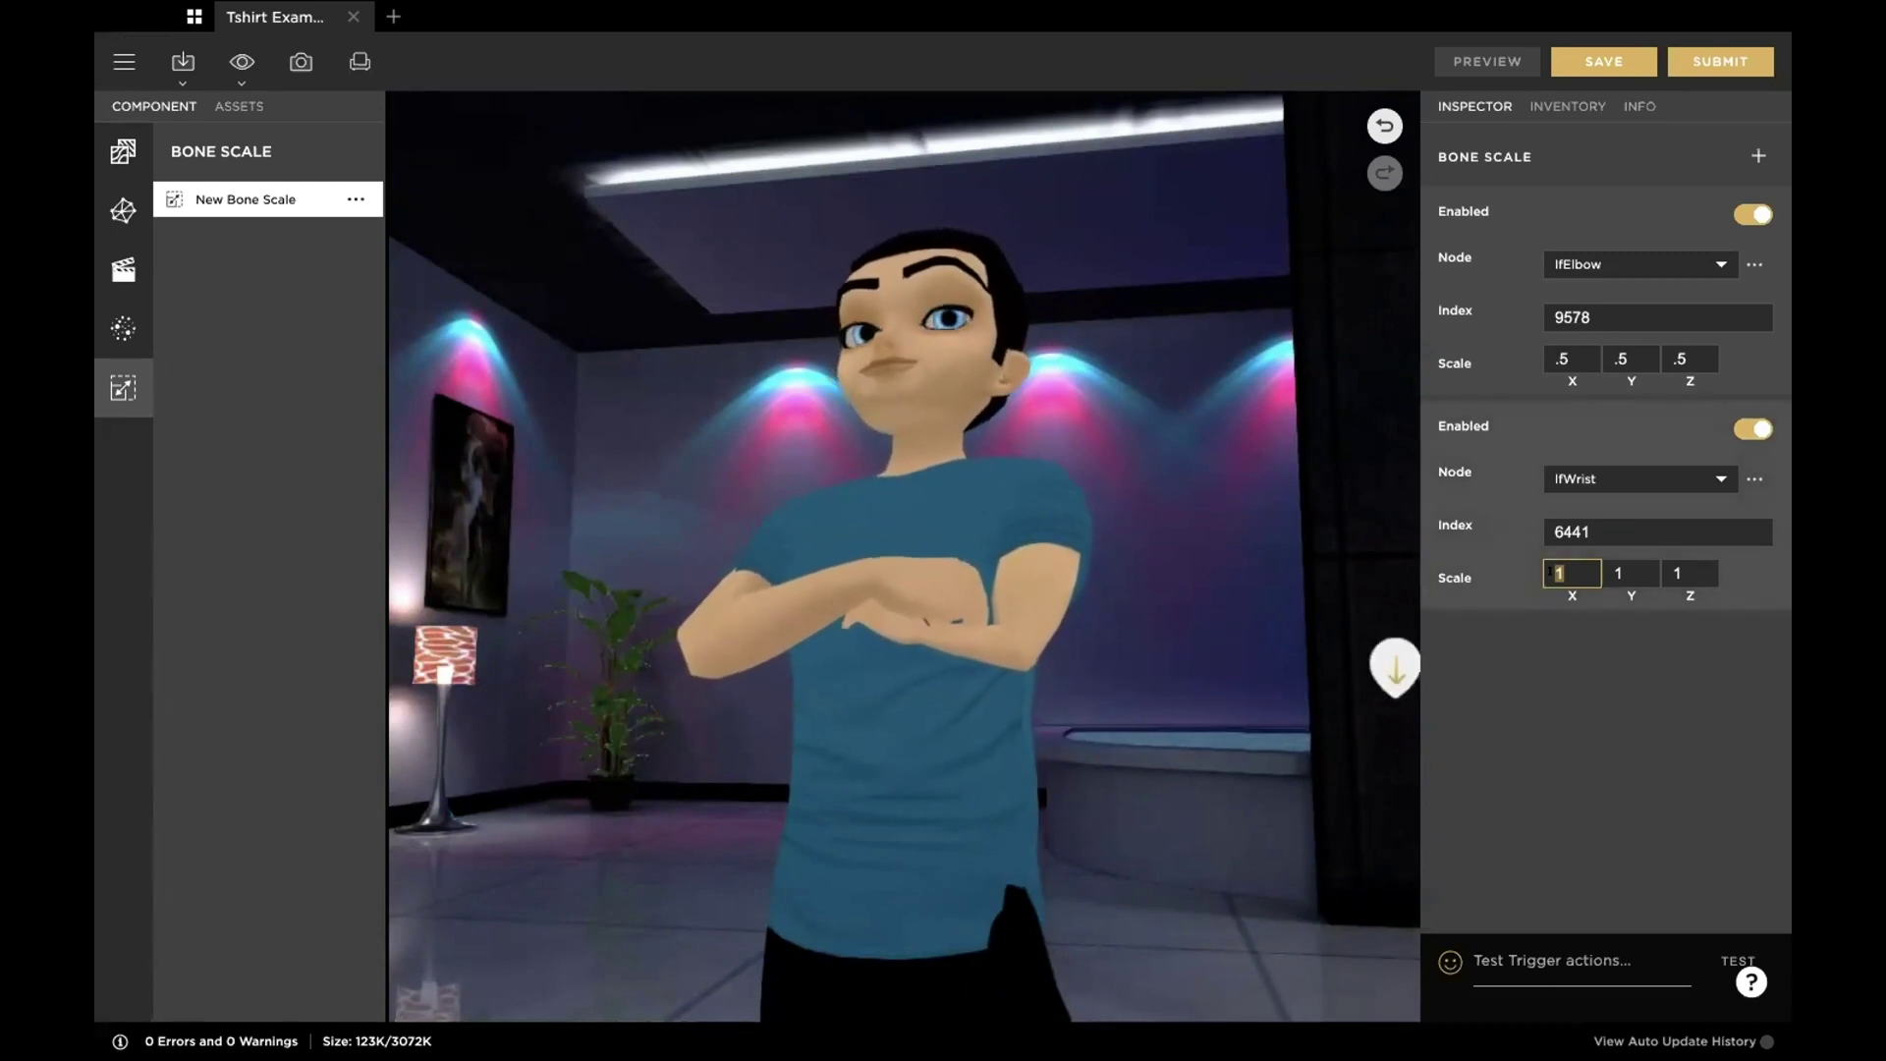
{"action": "key", "text": "Tab"}
{"action": "type", "text": "2"}
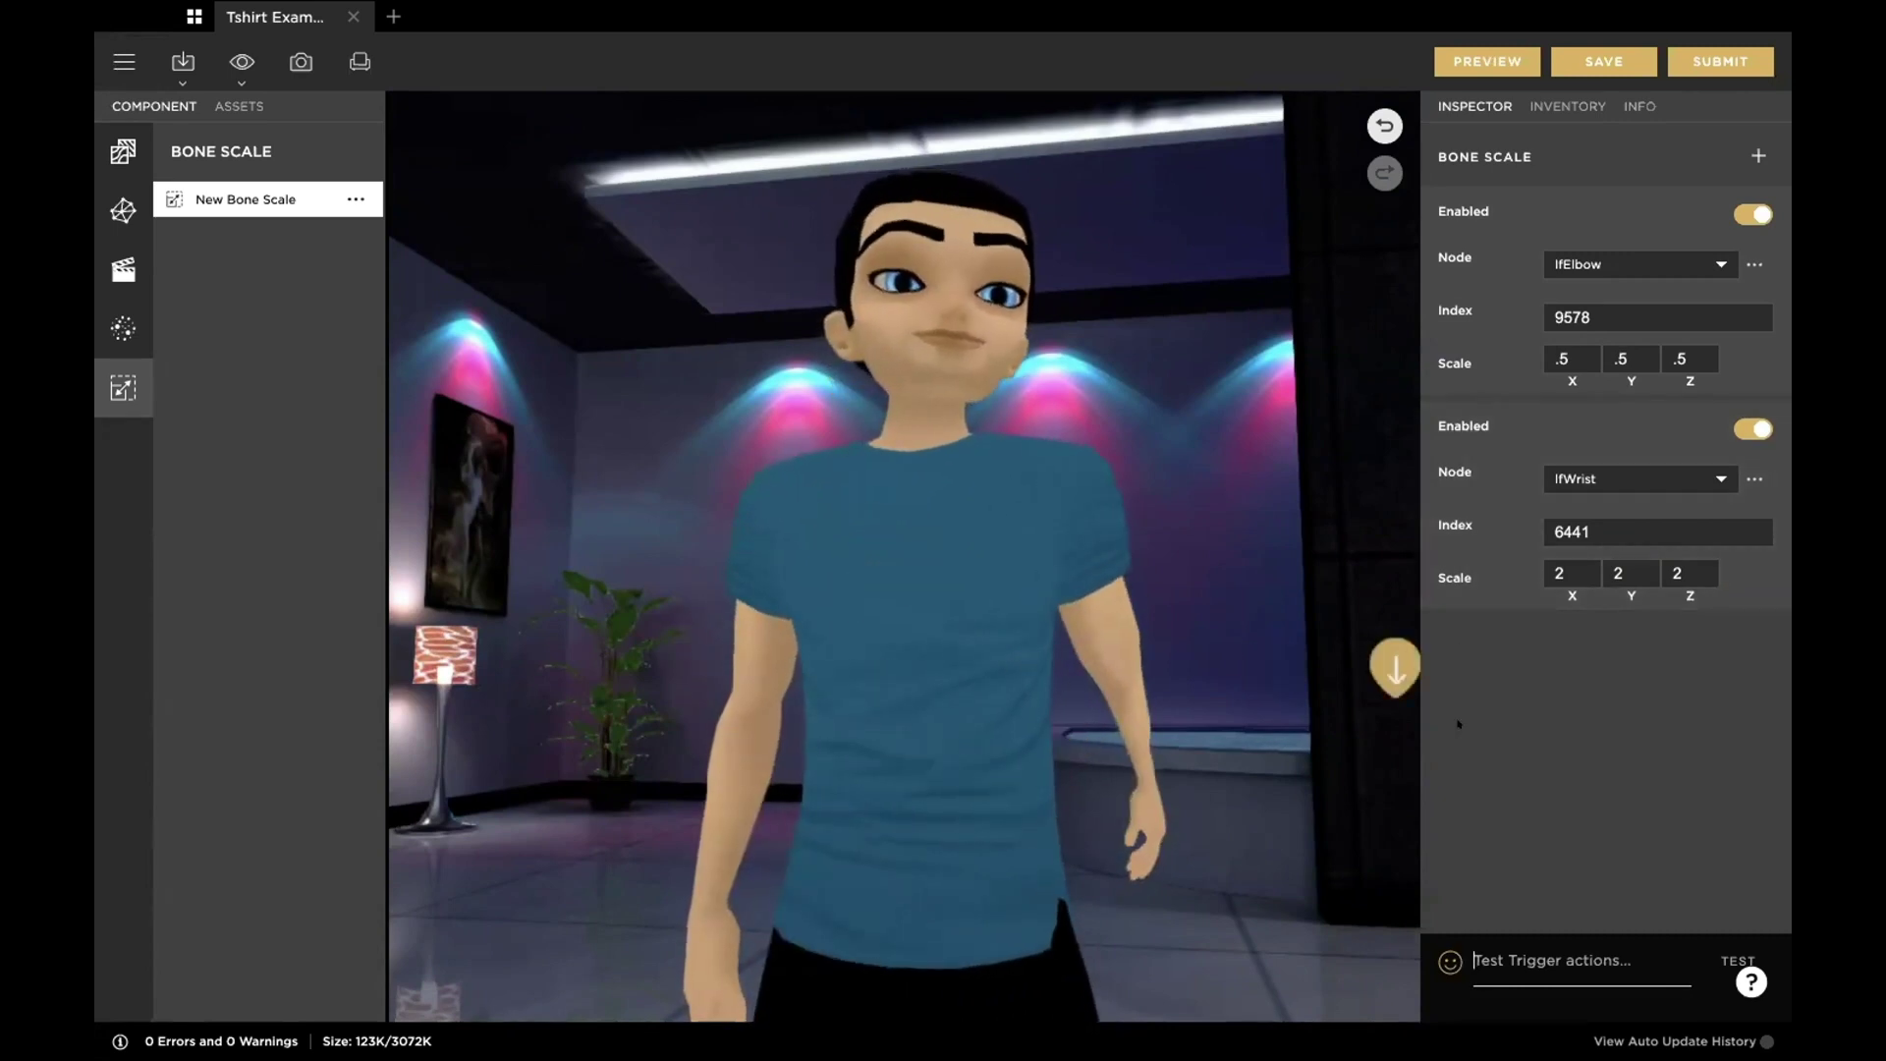
{"action": "left_click", "coordinate": [1478, 61]}
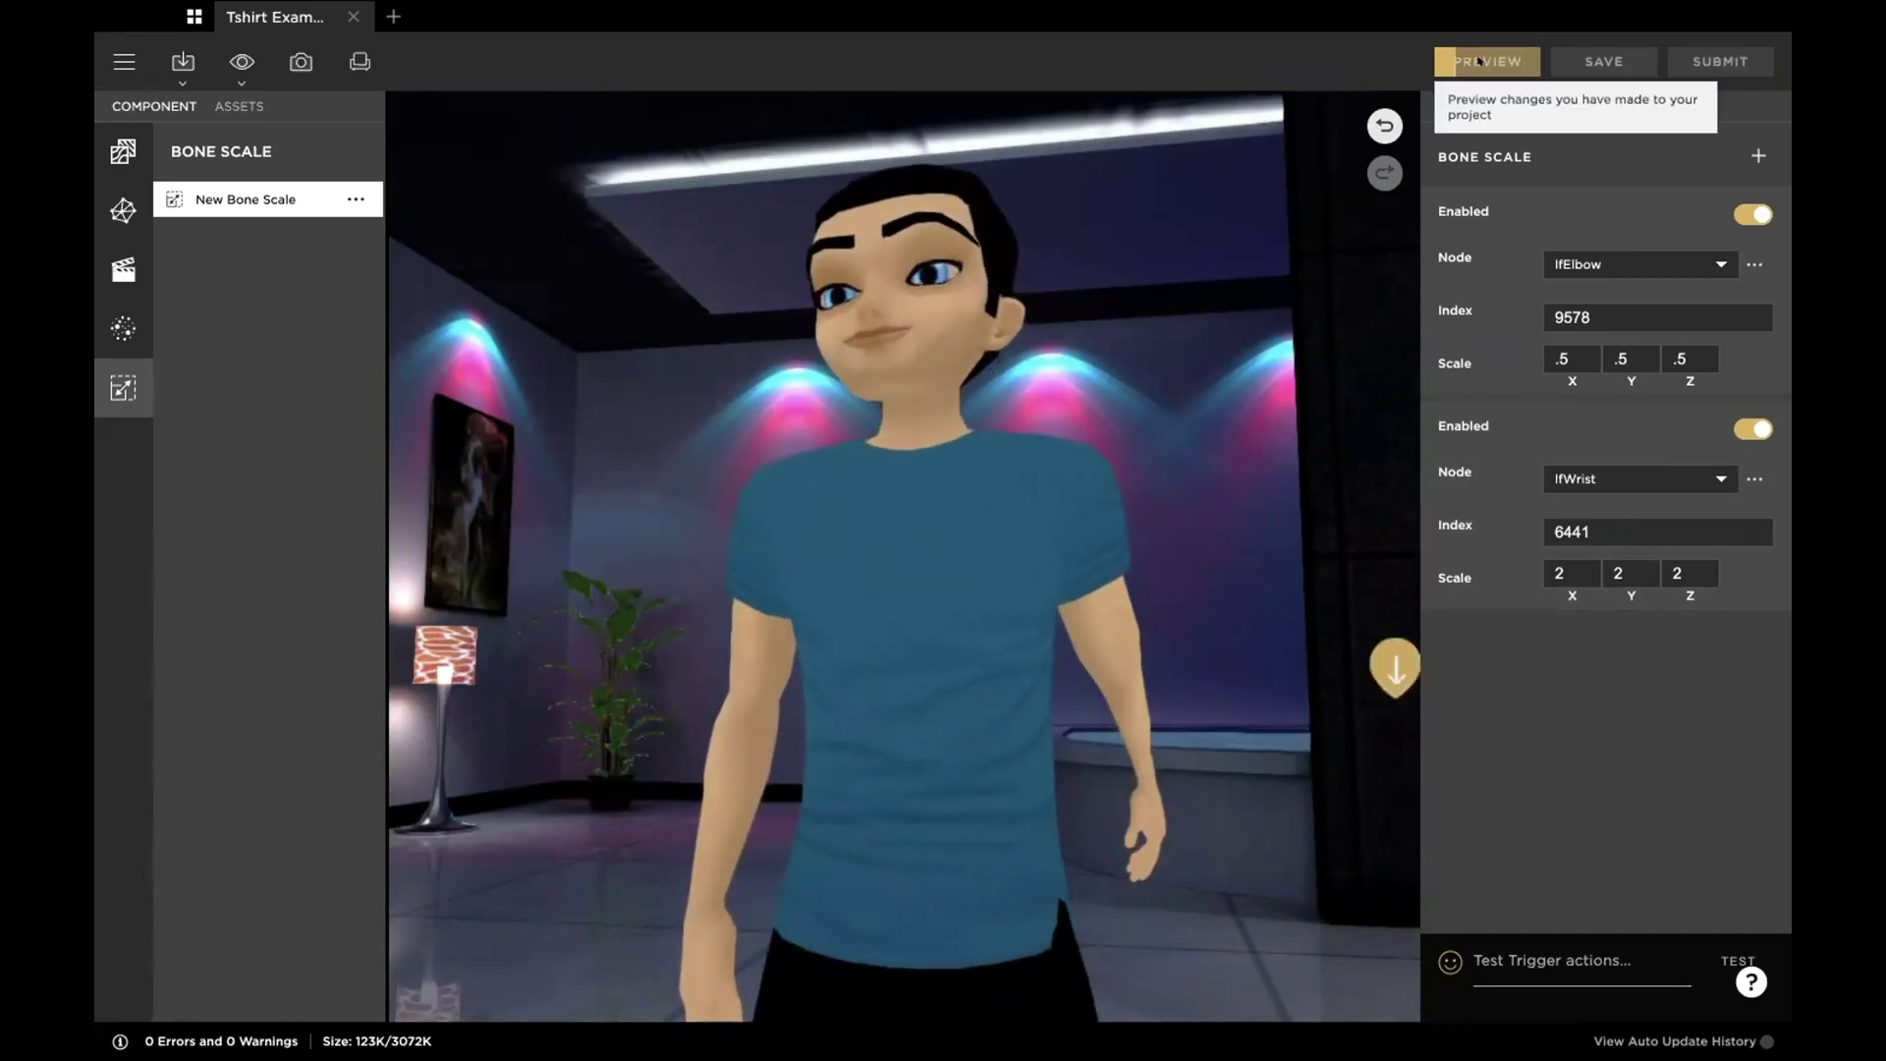
{"action": "left_click_drag", "start_coordinate": [1267, 668], "coordinate": [1026, 931]}
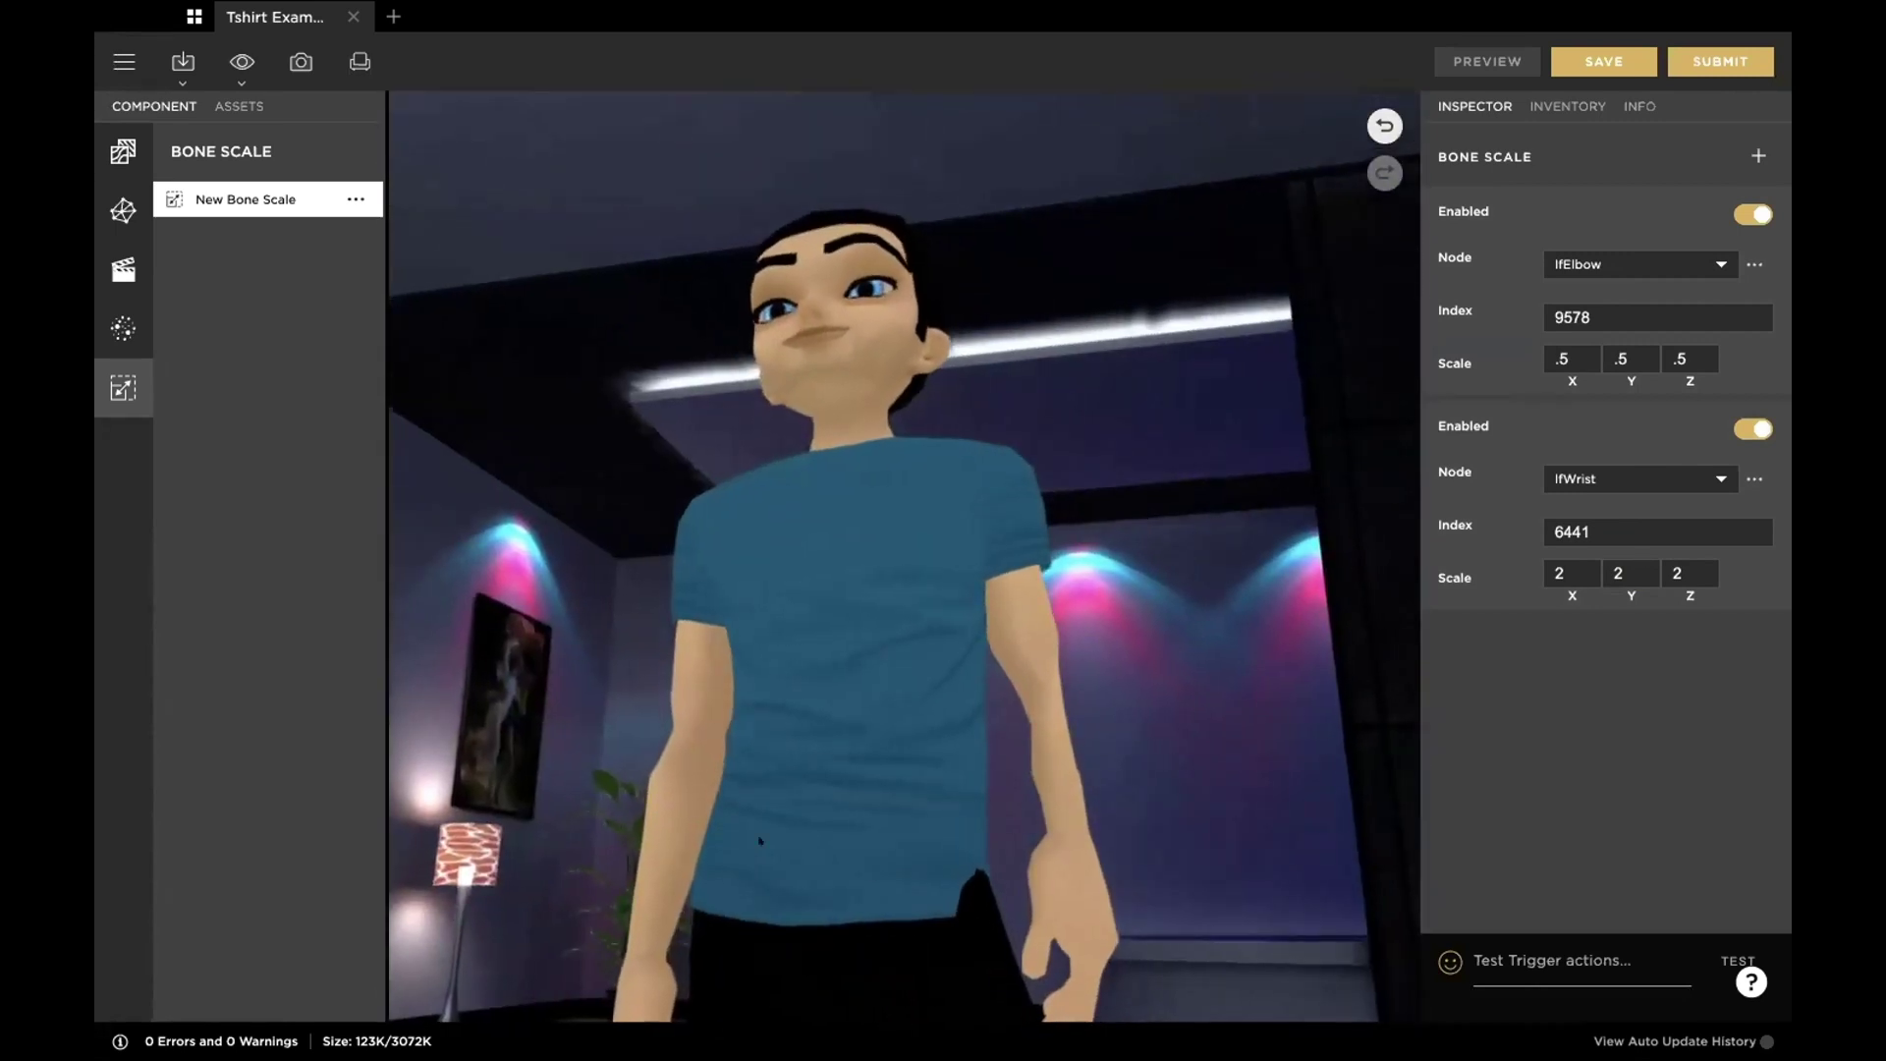
{"action": "left_click_drag", "start_coordinate": [884, 668], "coordinate": [930, 668]}
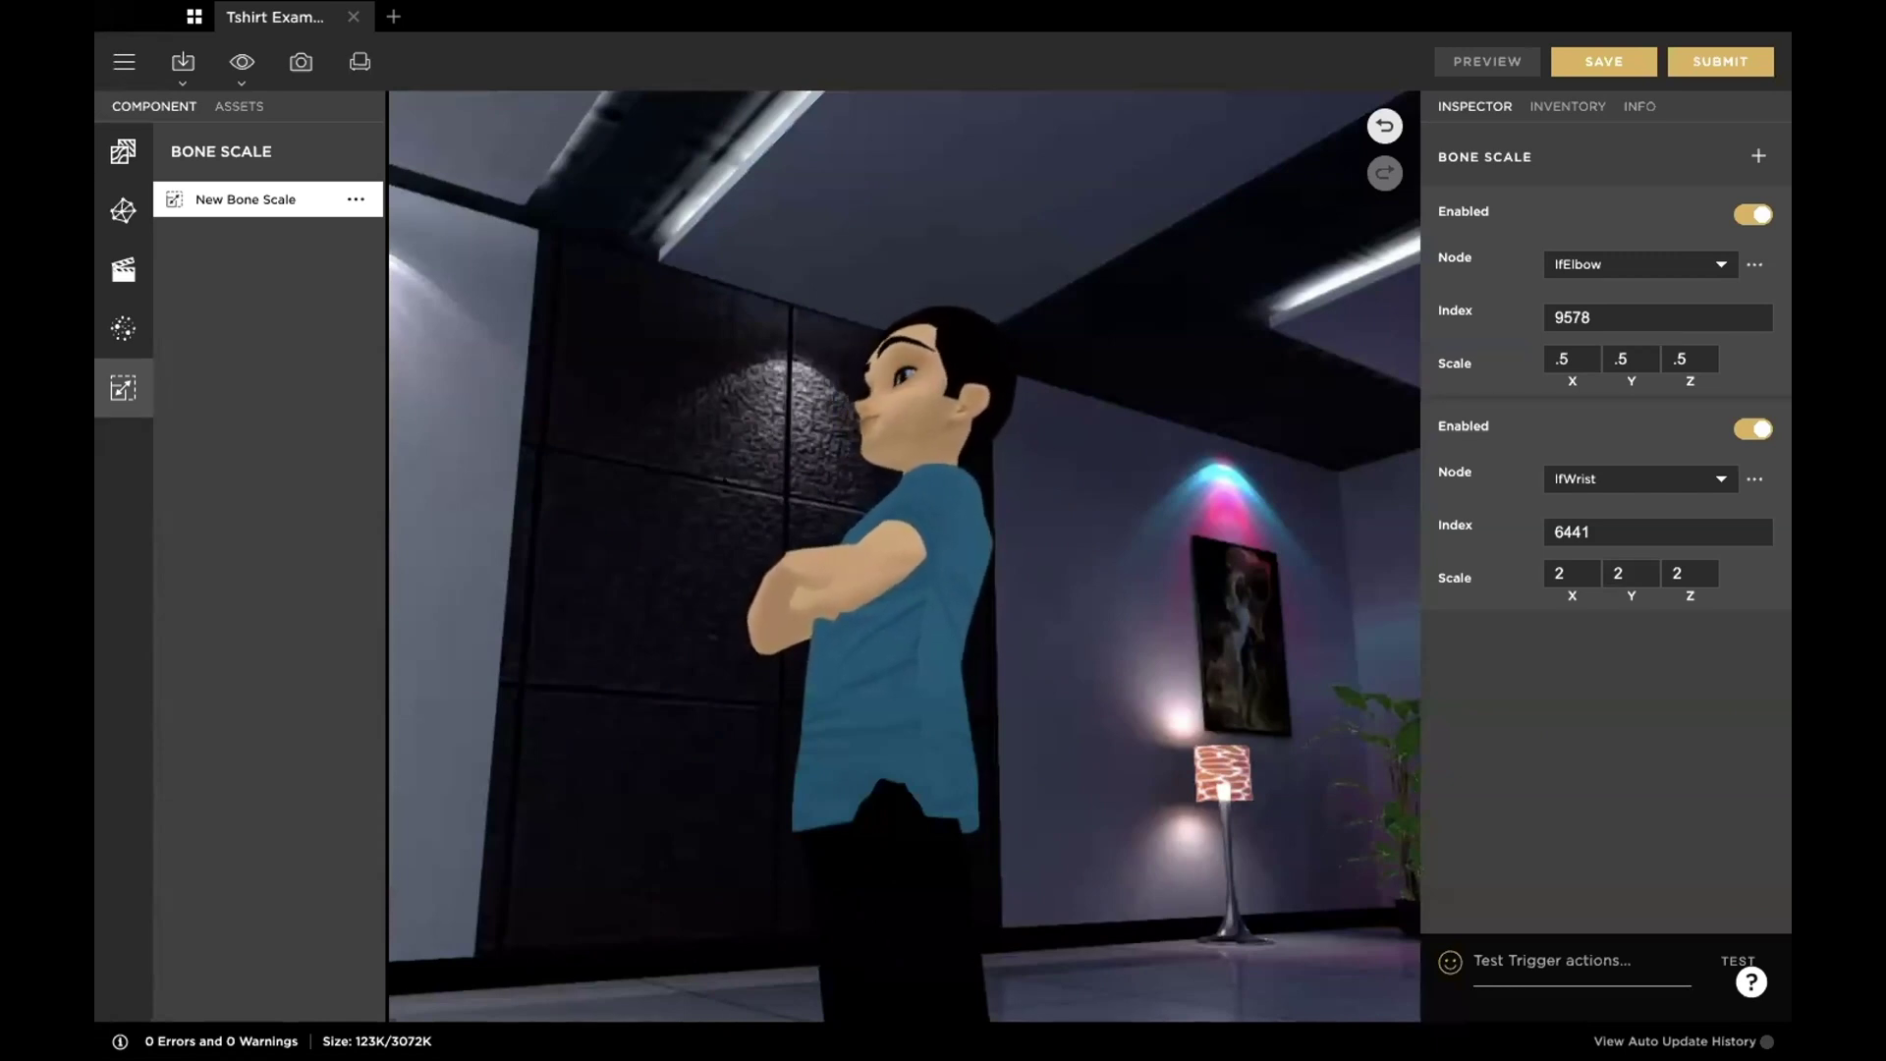
{"action": "mouse_move", "coordinate": [1218, 589]}
{"action": "left_mouse_down"}
{"action": "mouse_move", "coordinate": [889, 516]}
{"action": "mouse_move", "coordinate": [1021, 526]}
{"action": "mouse_move", "coordinate": [930, 531]}
{"action": "left_mouse_up"}
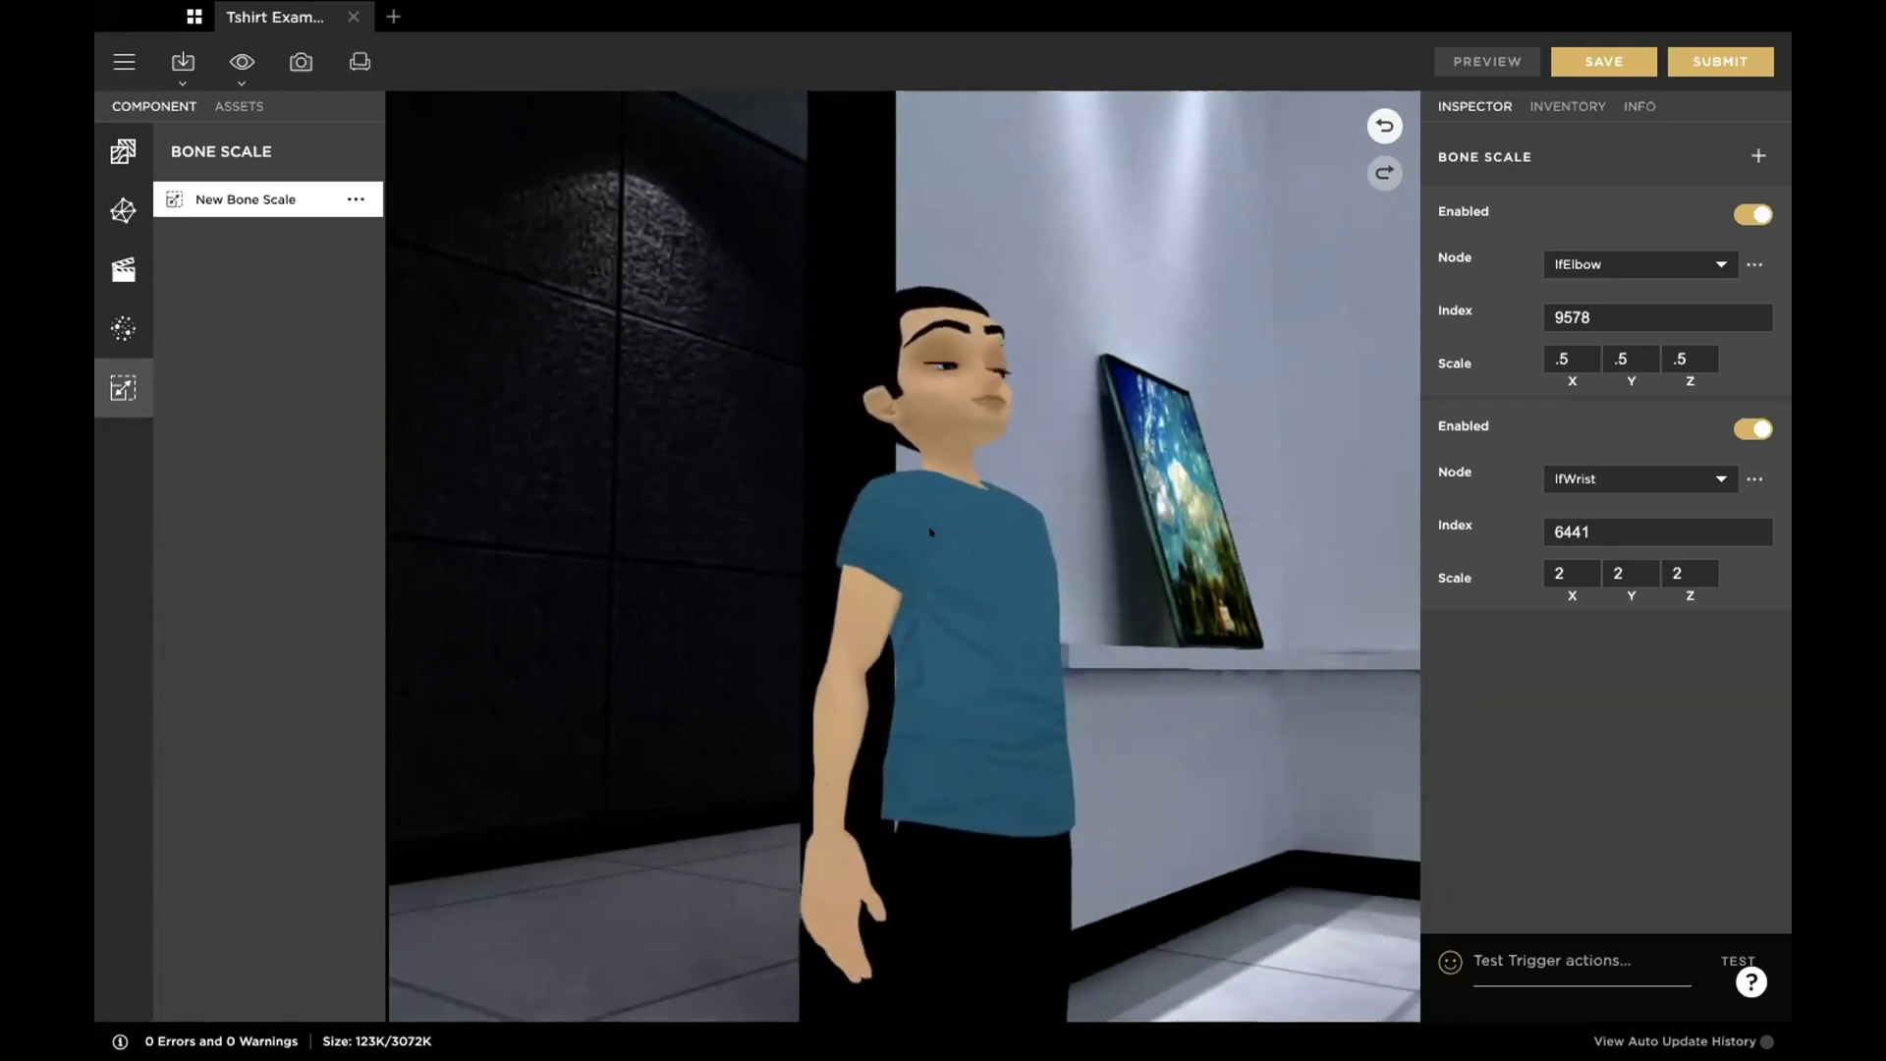
{"action": "left_click_drag", "start_coordinate": [950, 480], "coordinate": [1029, 433]}
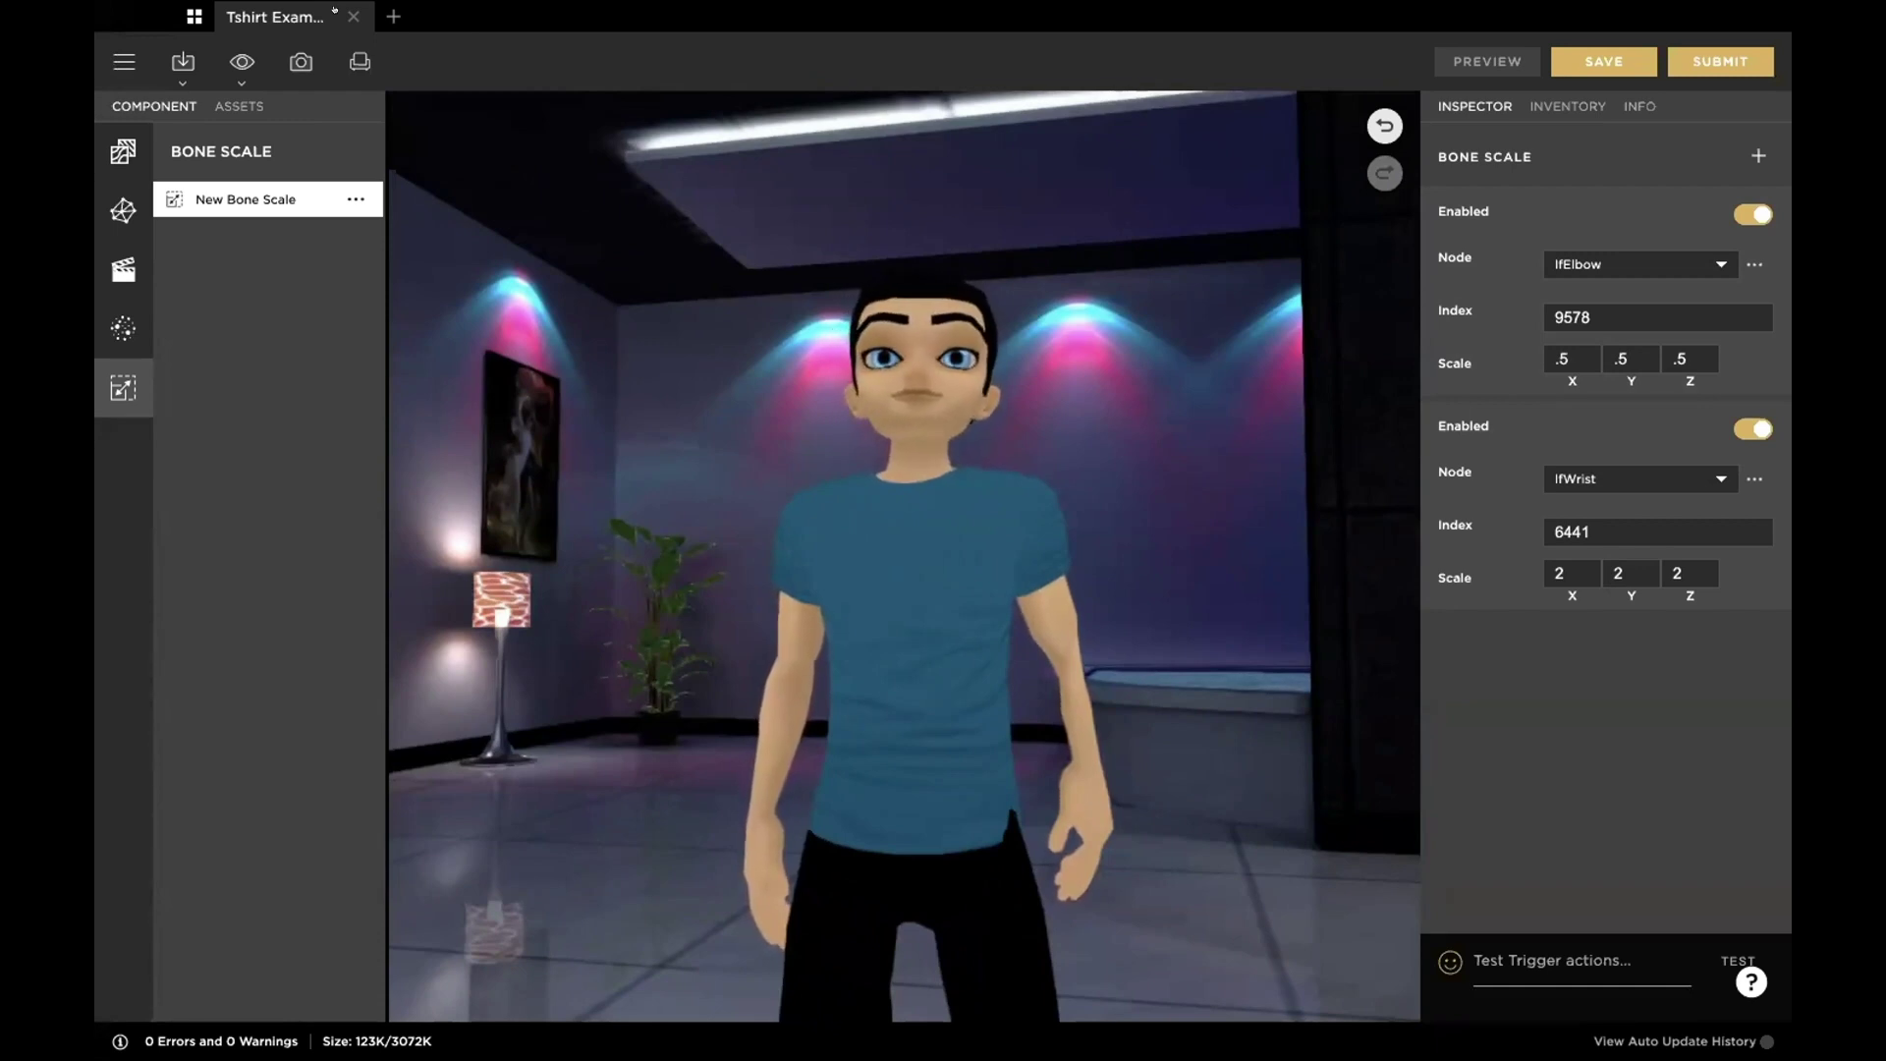
Step: Close the Tshirt Example 01 project without saving its changes
{"action": "left_click", "coordinate": [352, 17]}
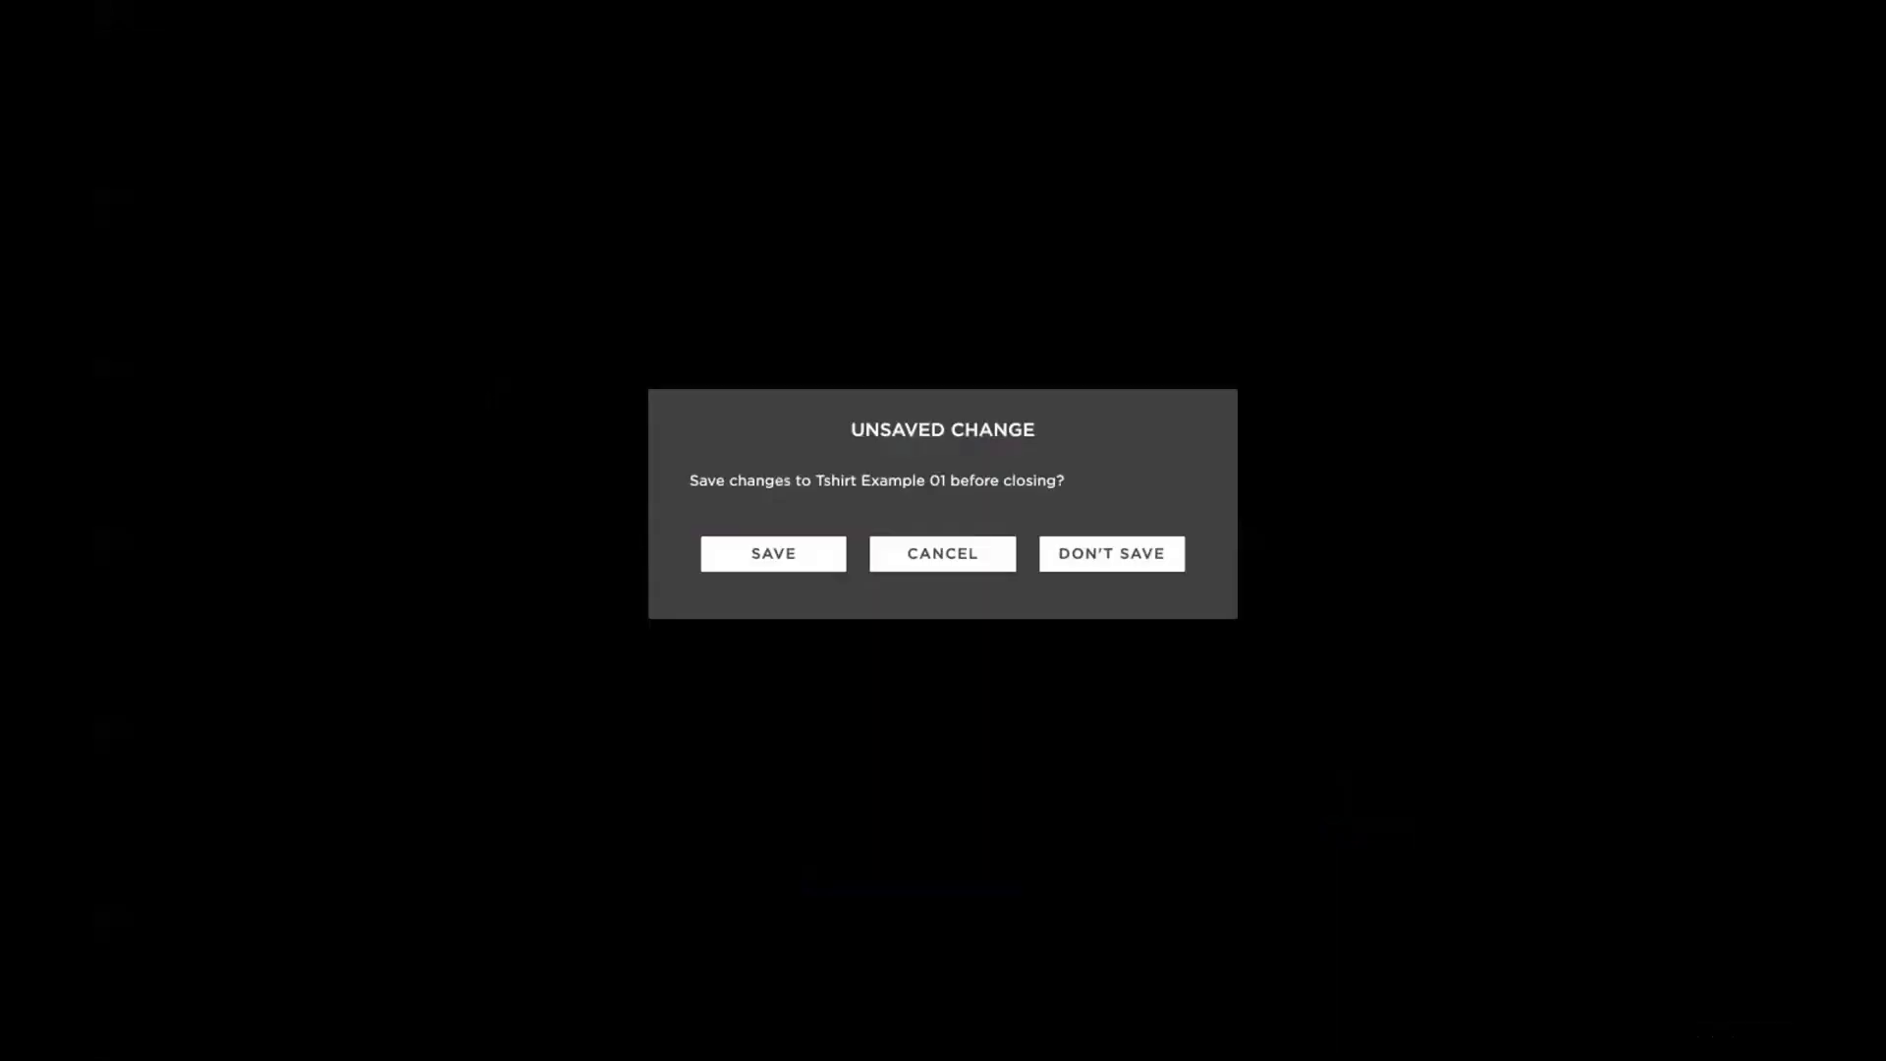
{"action": "left_click", "coordinate": [1108, 554]}
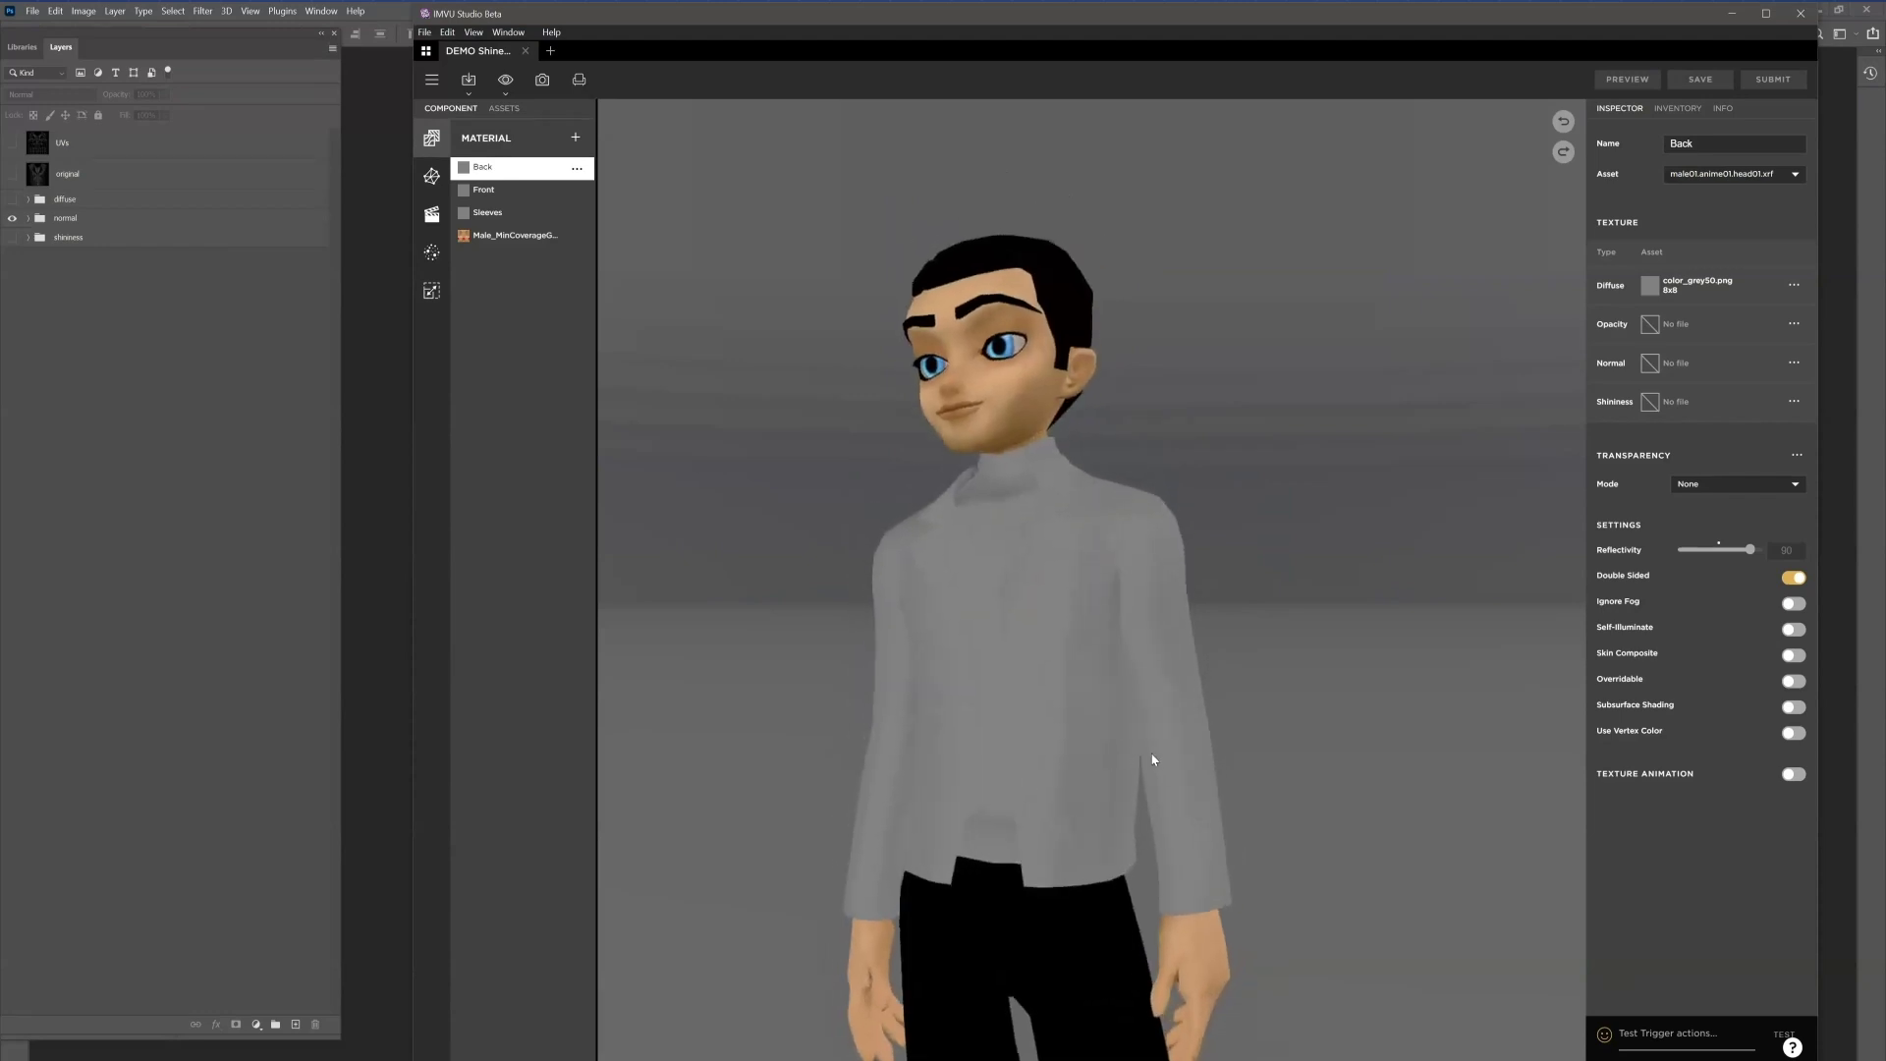
Step: In the jacket demo project, assign jacket_back_uvs.jpg as the Back material's diffuse texture and jacket_front_uvs.jpg as the Front material's
{"action": "scroll", "coordinate": [1149, 716], "scroll_direction": "up", "scroll_amount": 3}
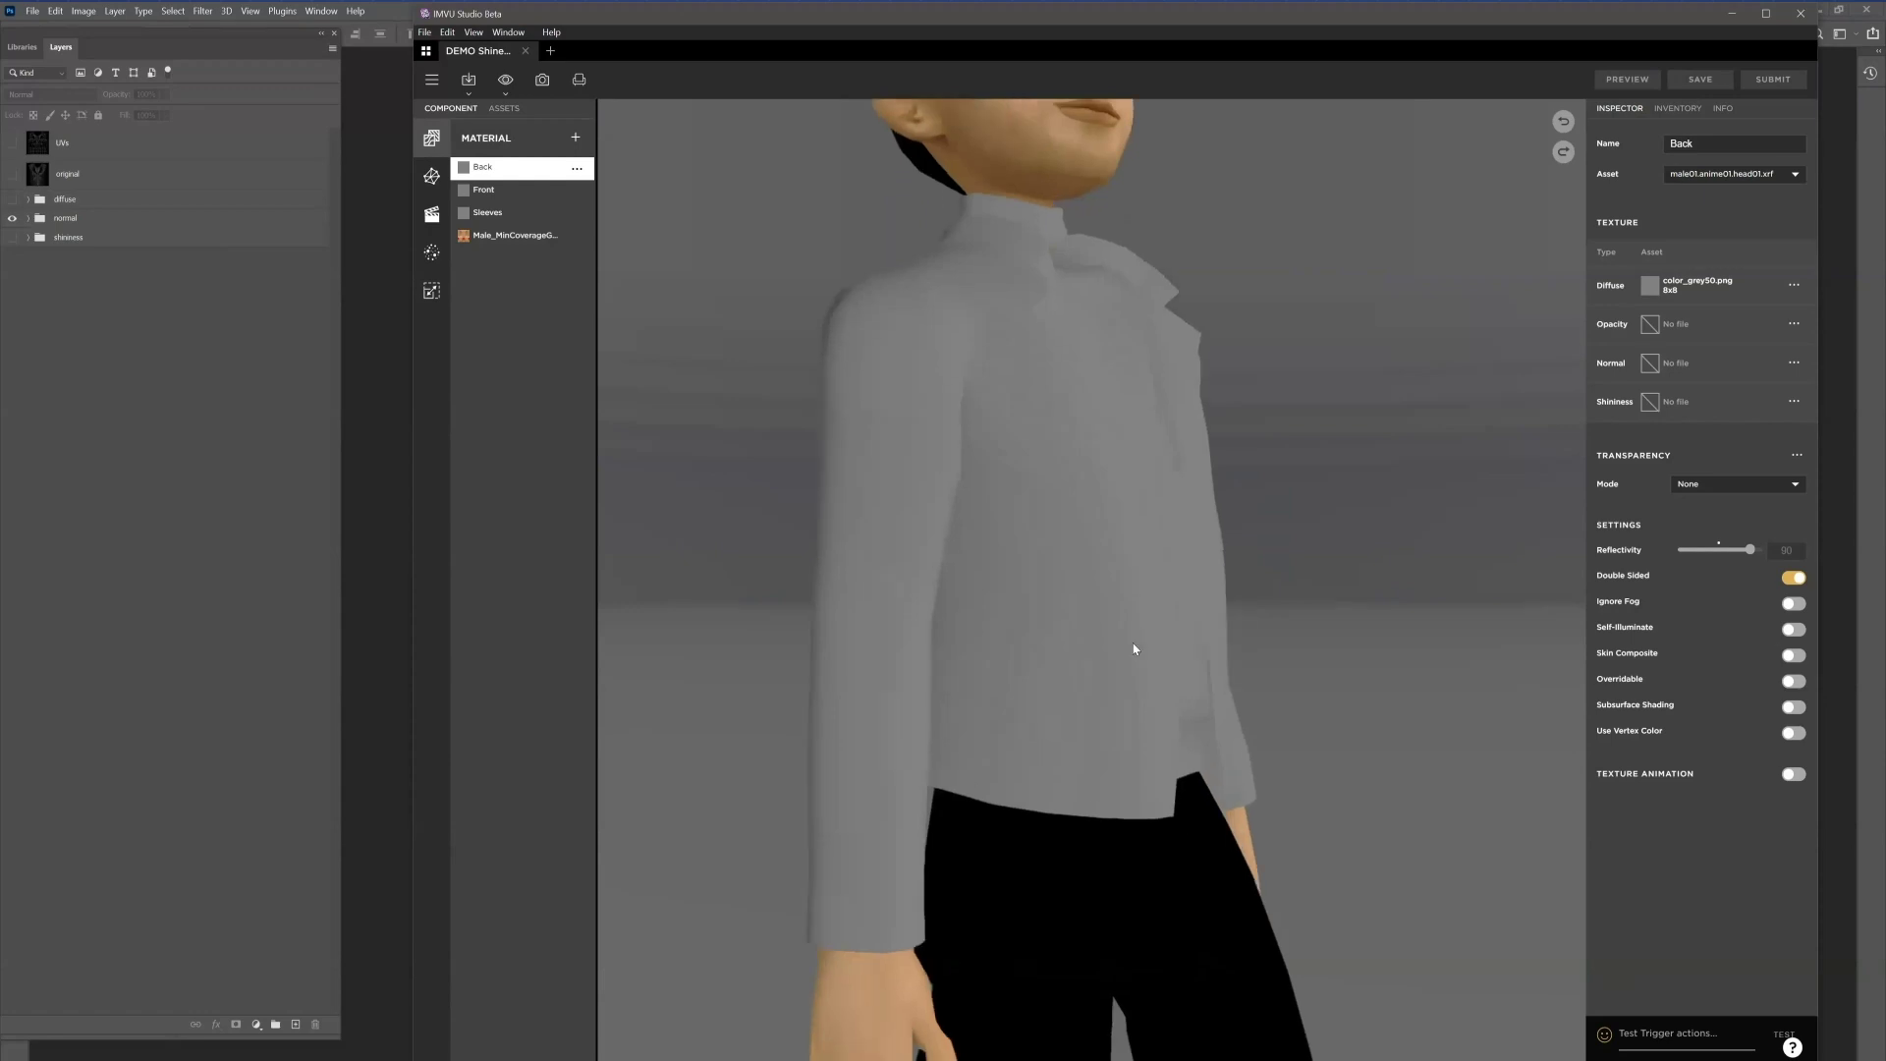
{"action": "left_click_drag", "start_coordinate": [1132, 644], "coordinate": [1233, 661]}
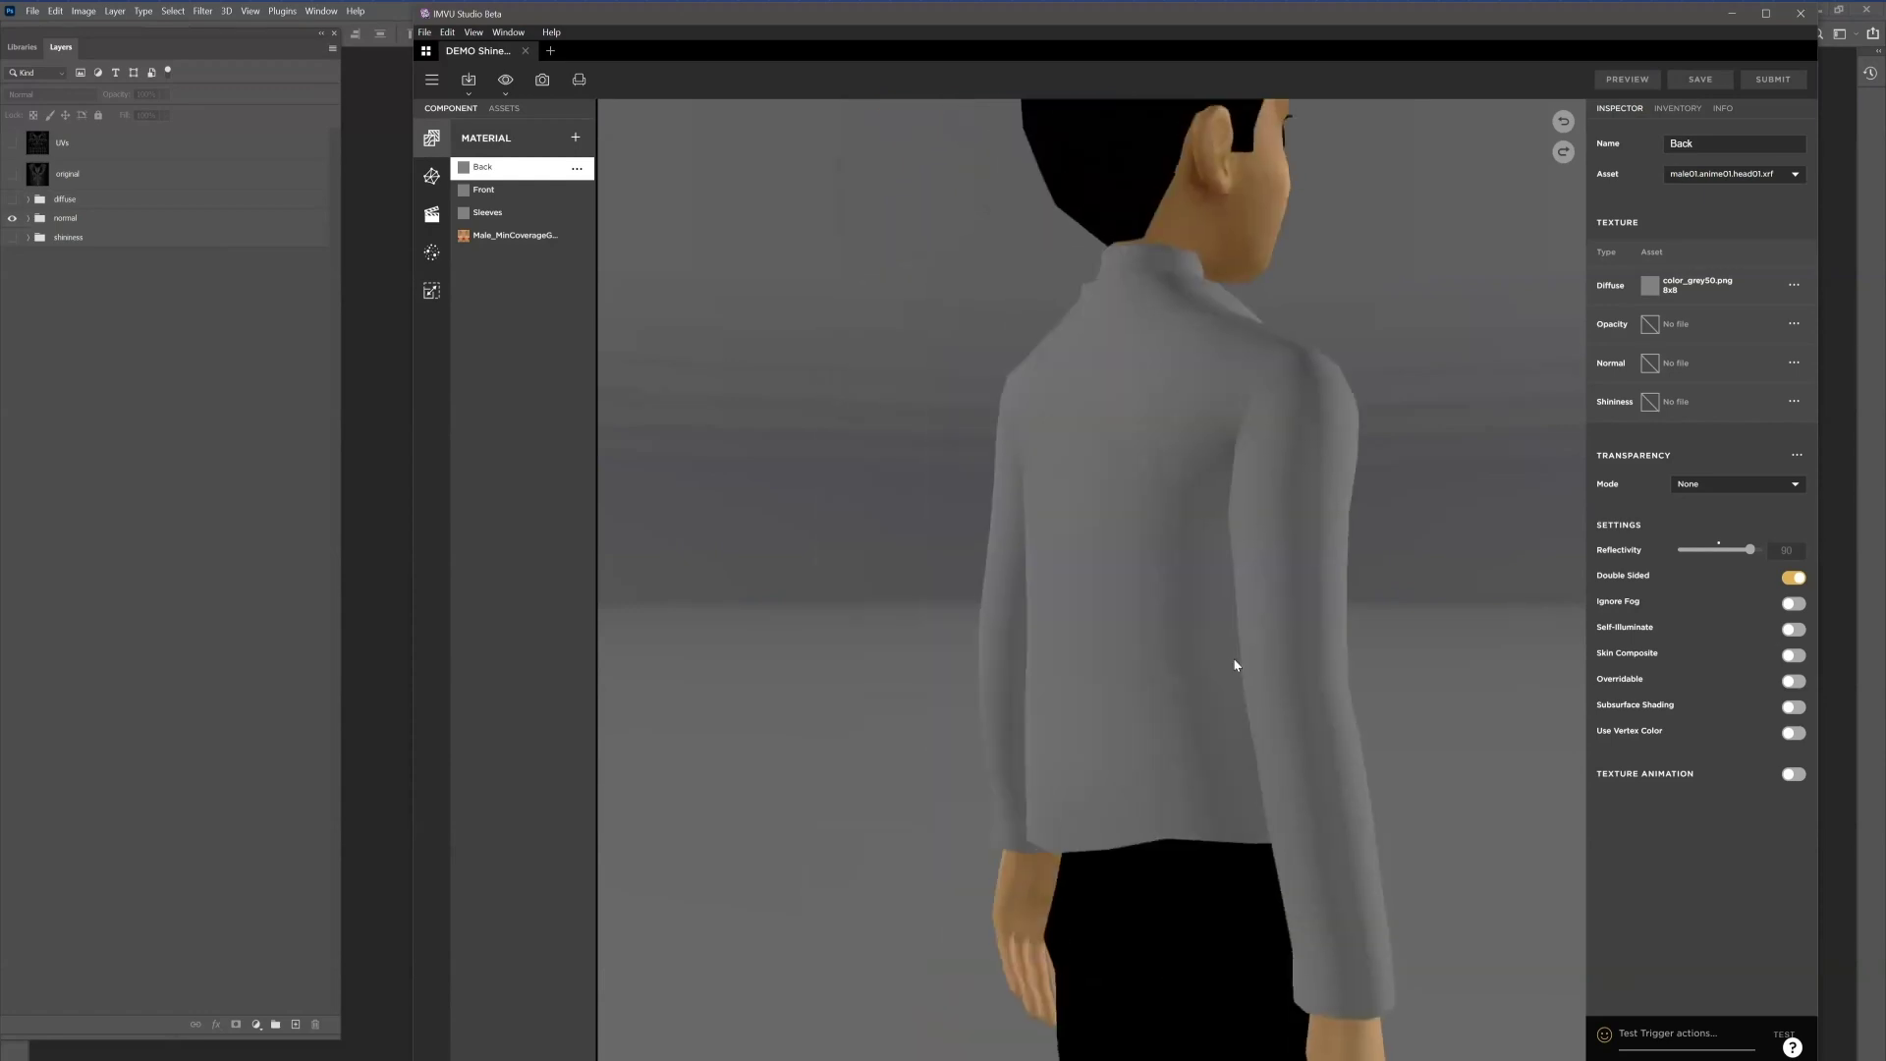
{"action": "left_click", "coordinate": [1650, 286]}
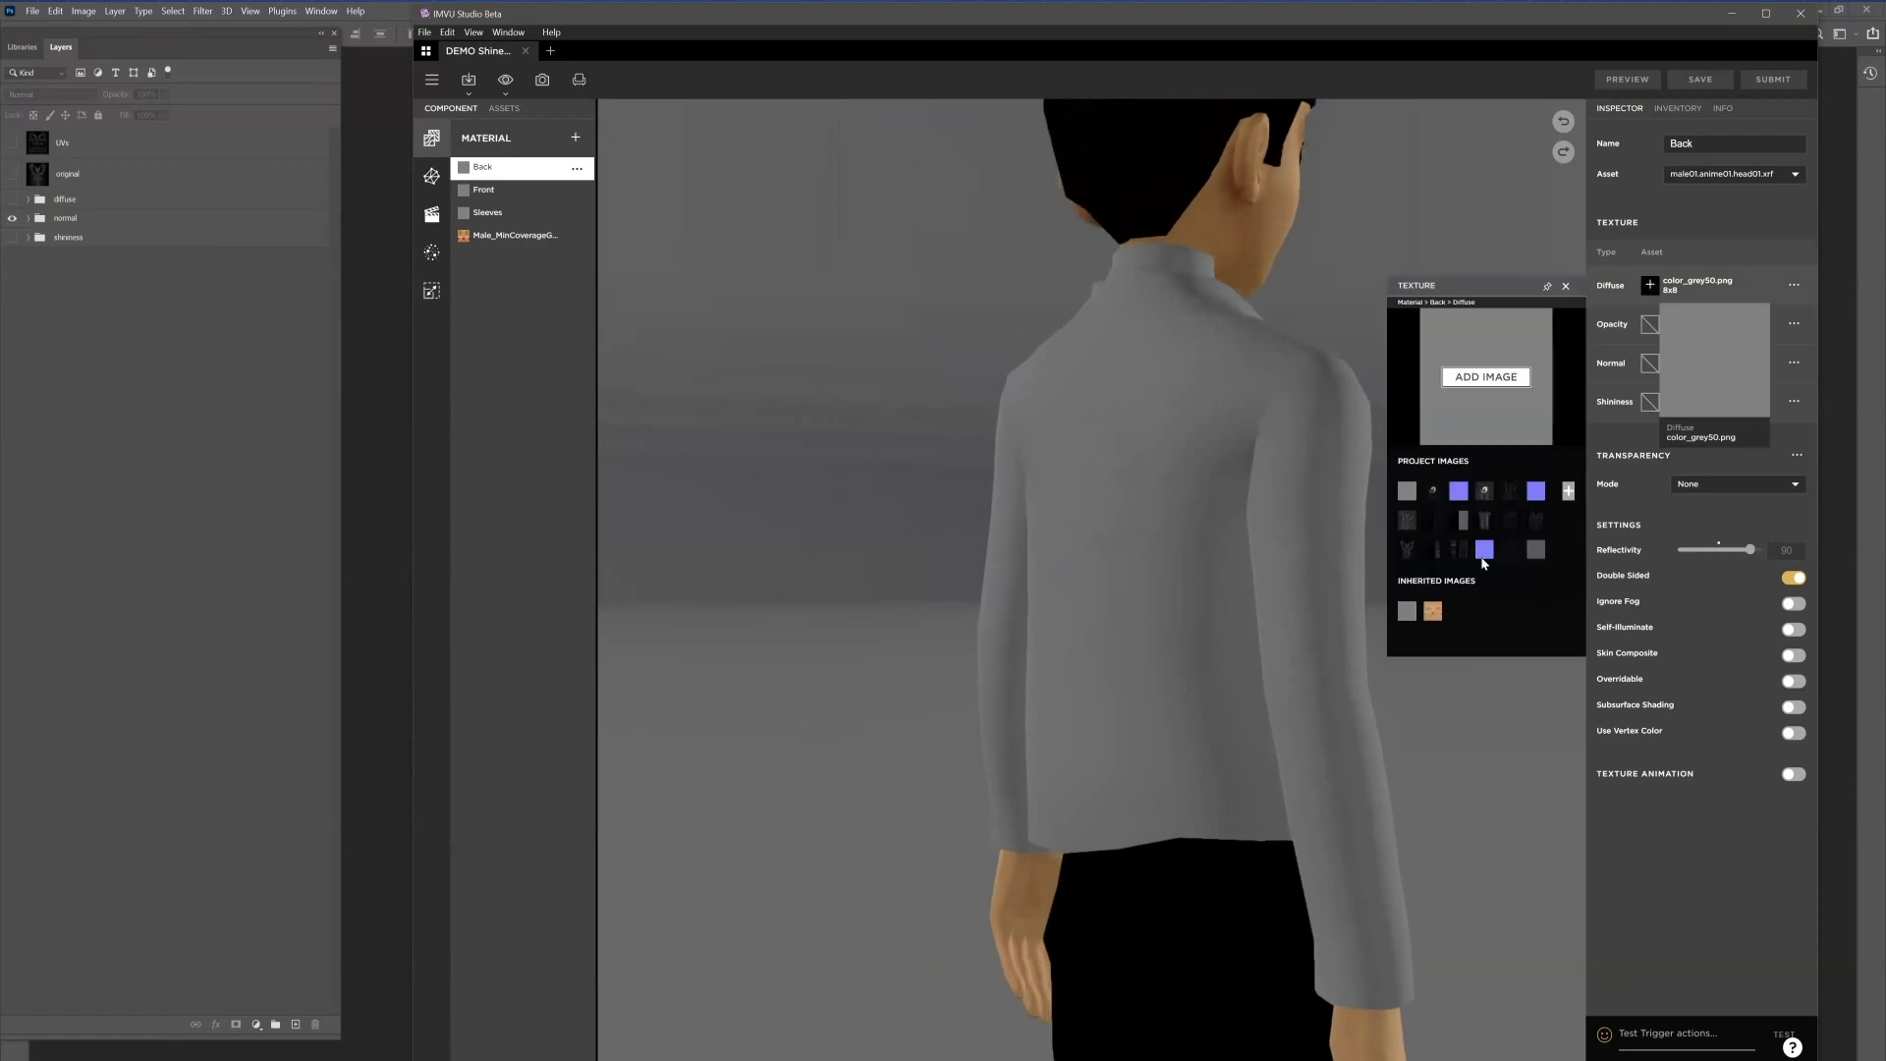
{"action": "mouse_move", "coordinate": [1512, 524]}
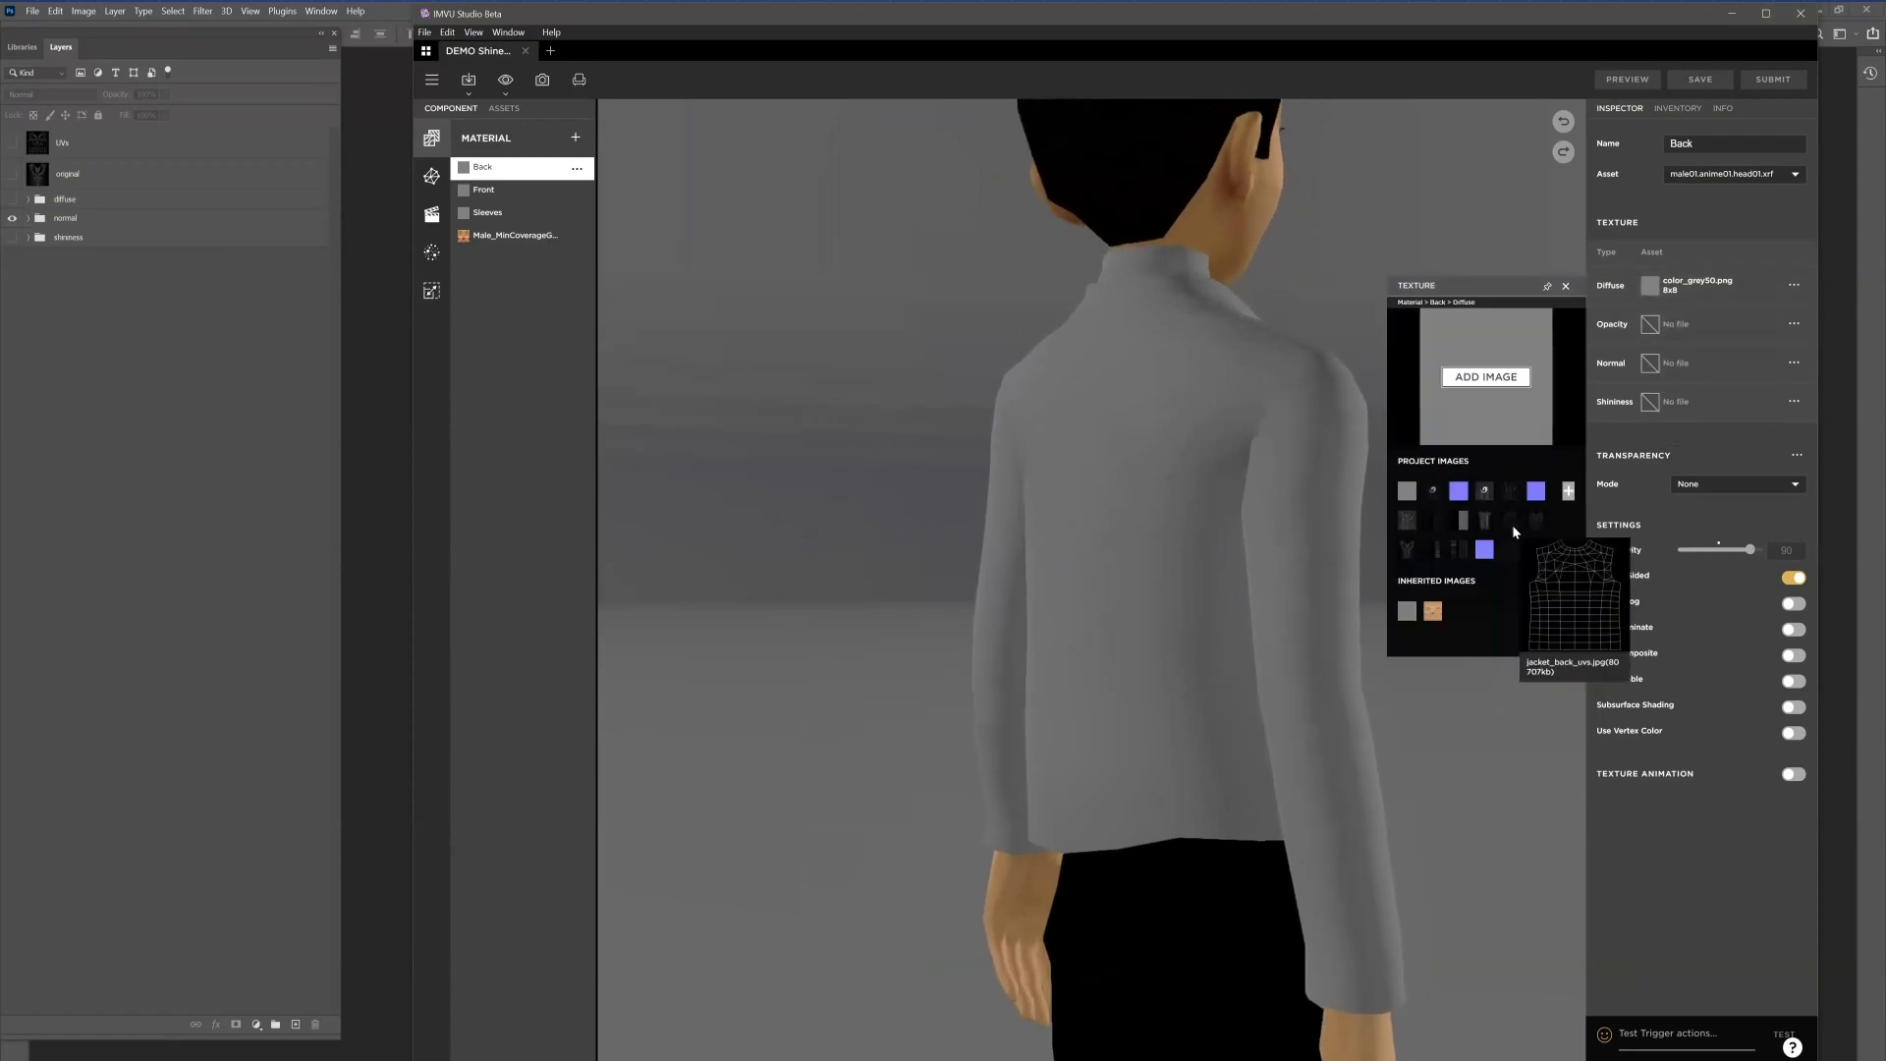
{"action": "left_click", "coordinate": [1512, 524]}
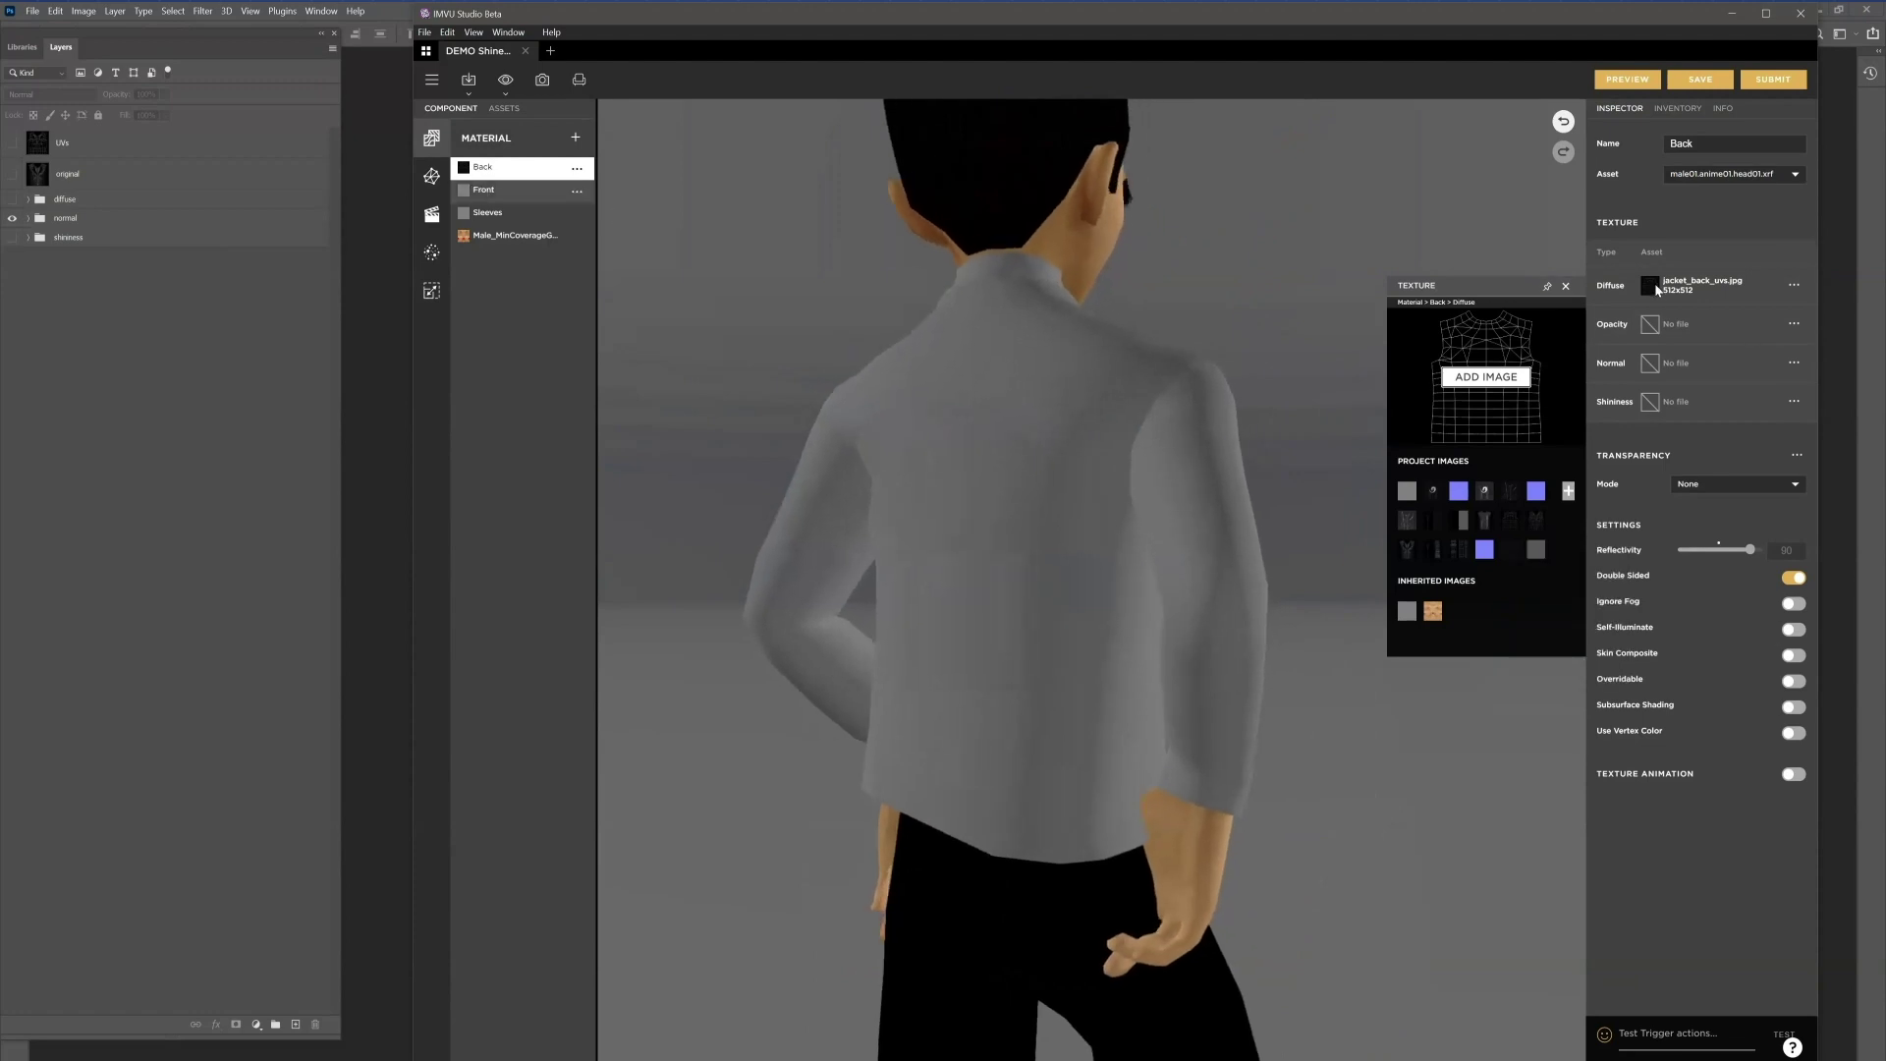
{"action": "left_click", "coordinate": [511, 189]}
{"action": "left_click", "coordinate": [1652, 289]}
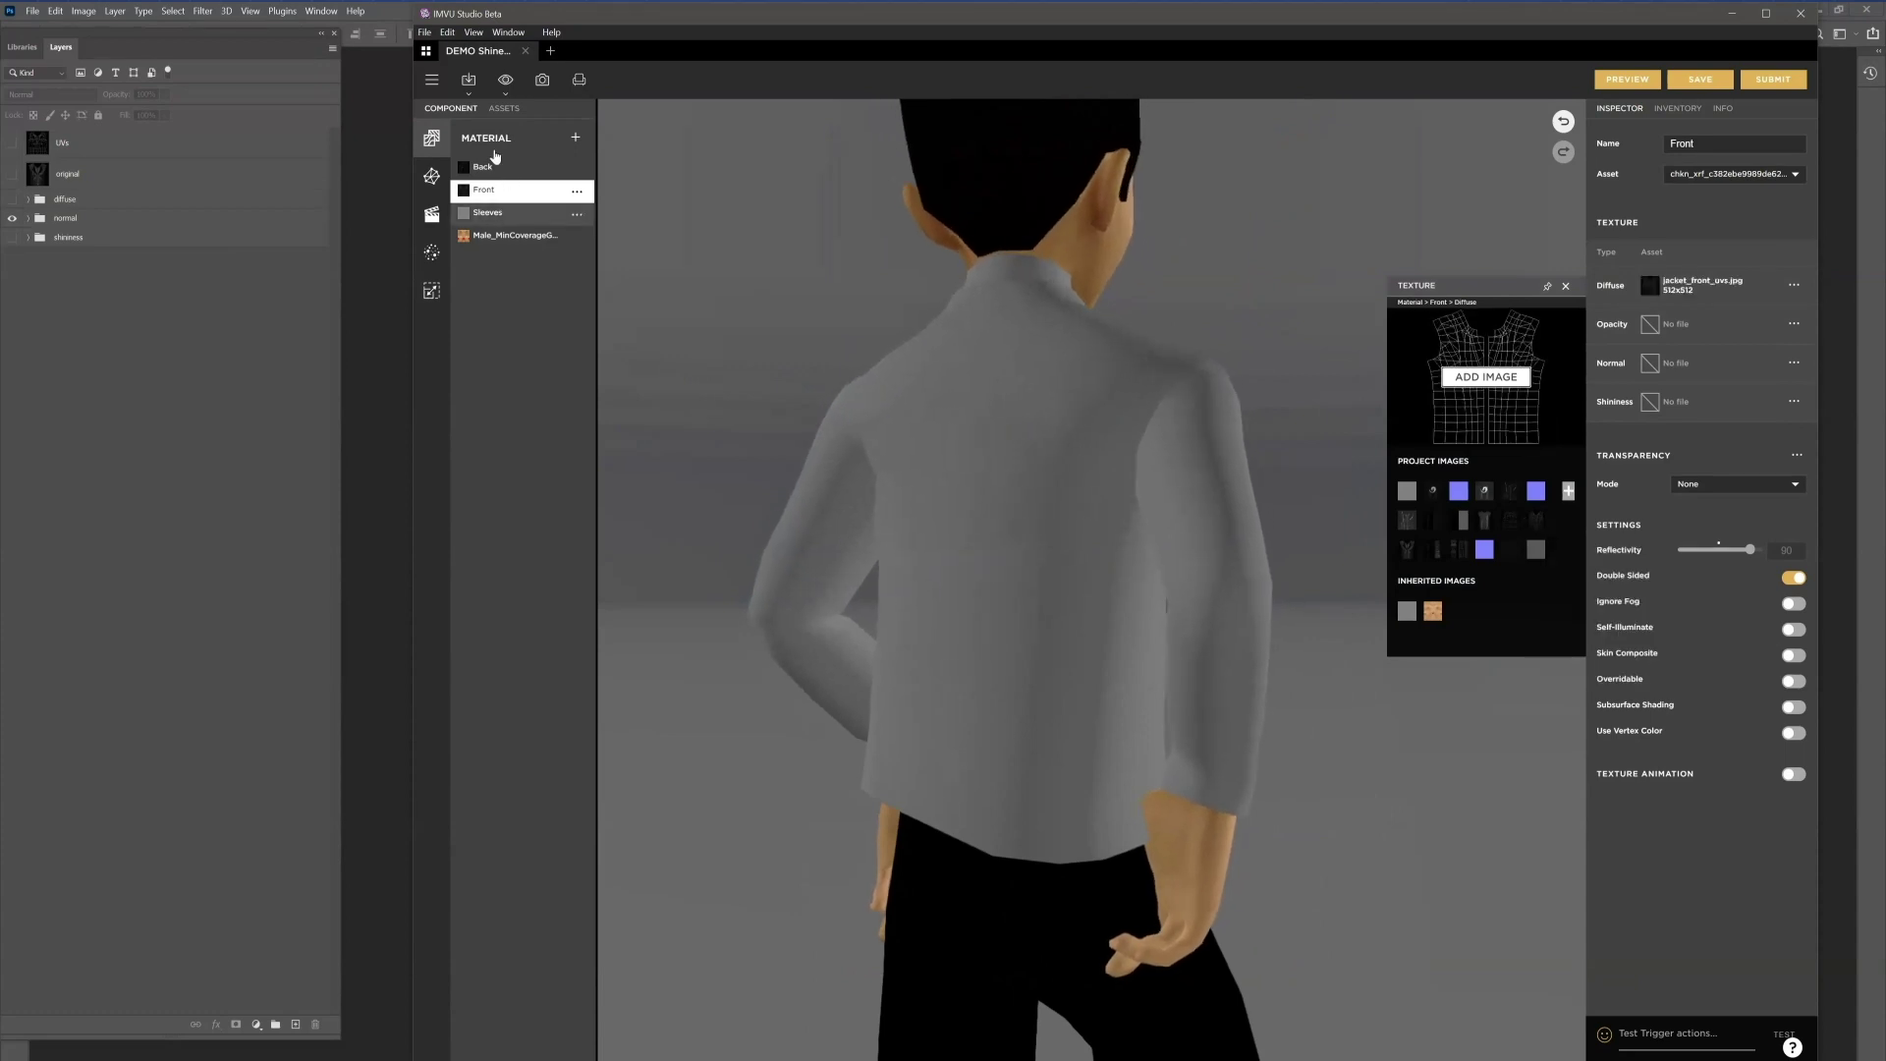
Step: Assign jacket_sleeves_uvs.jpg as the Sleeves material's diffuse texture and preview the UV wireframes on the jacket
{"action": "left_click", "coordinate": [488, 212]}
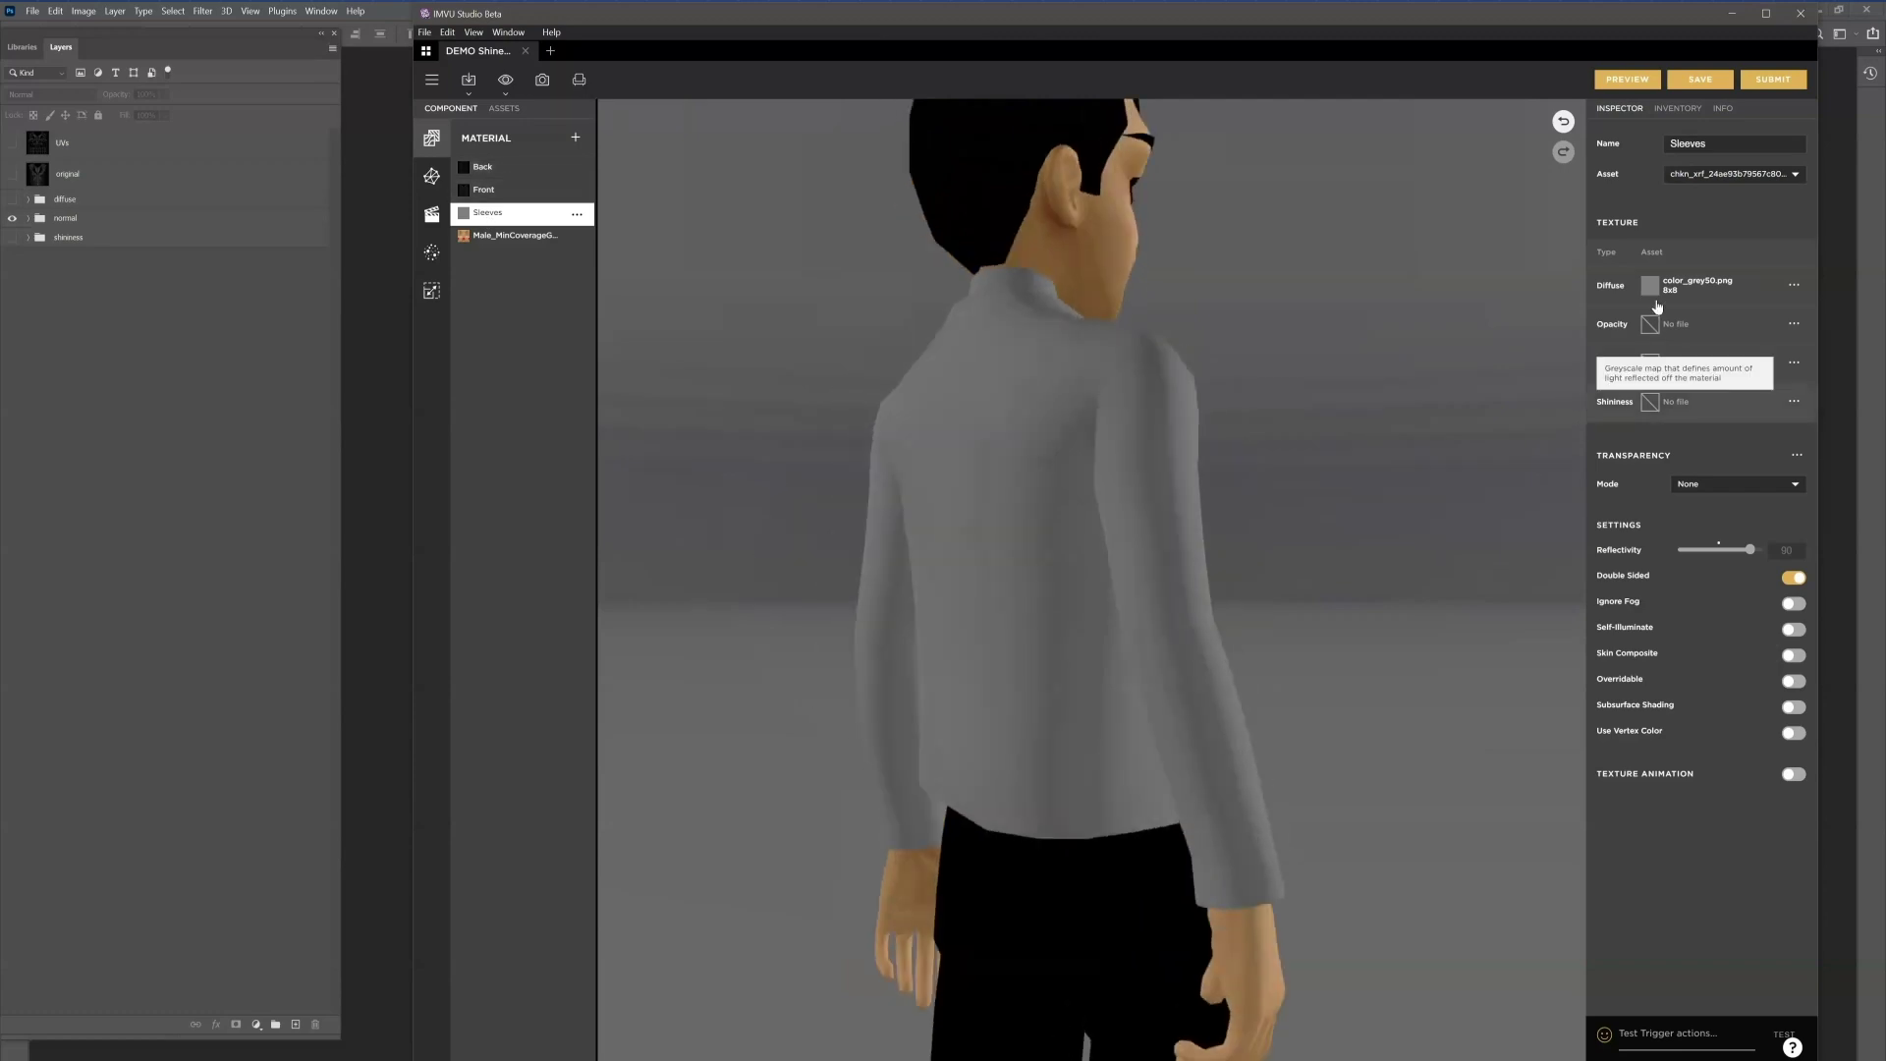
{"action": "mouse_move", "coordinate": [1653, 290]}
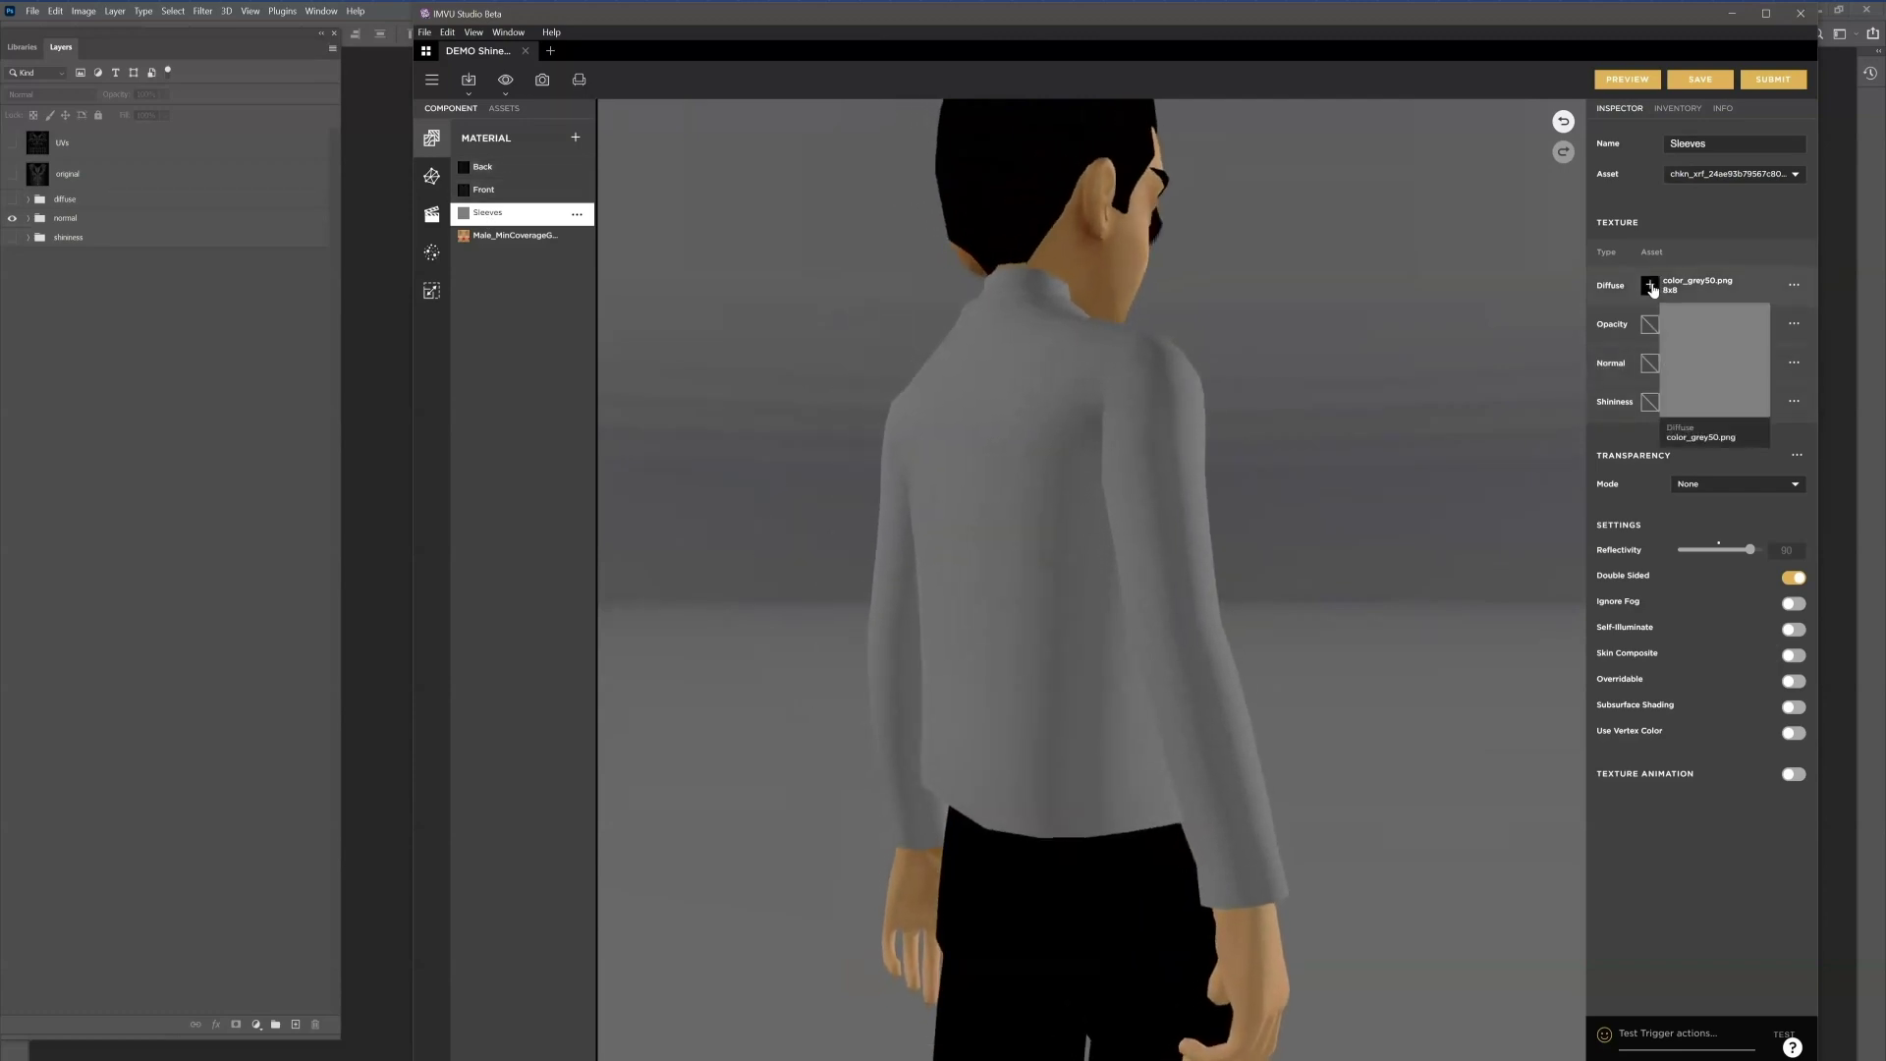
{"action": "left_click", "coordinate": [1651, 287]}
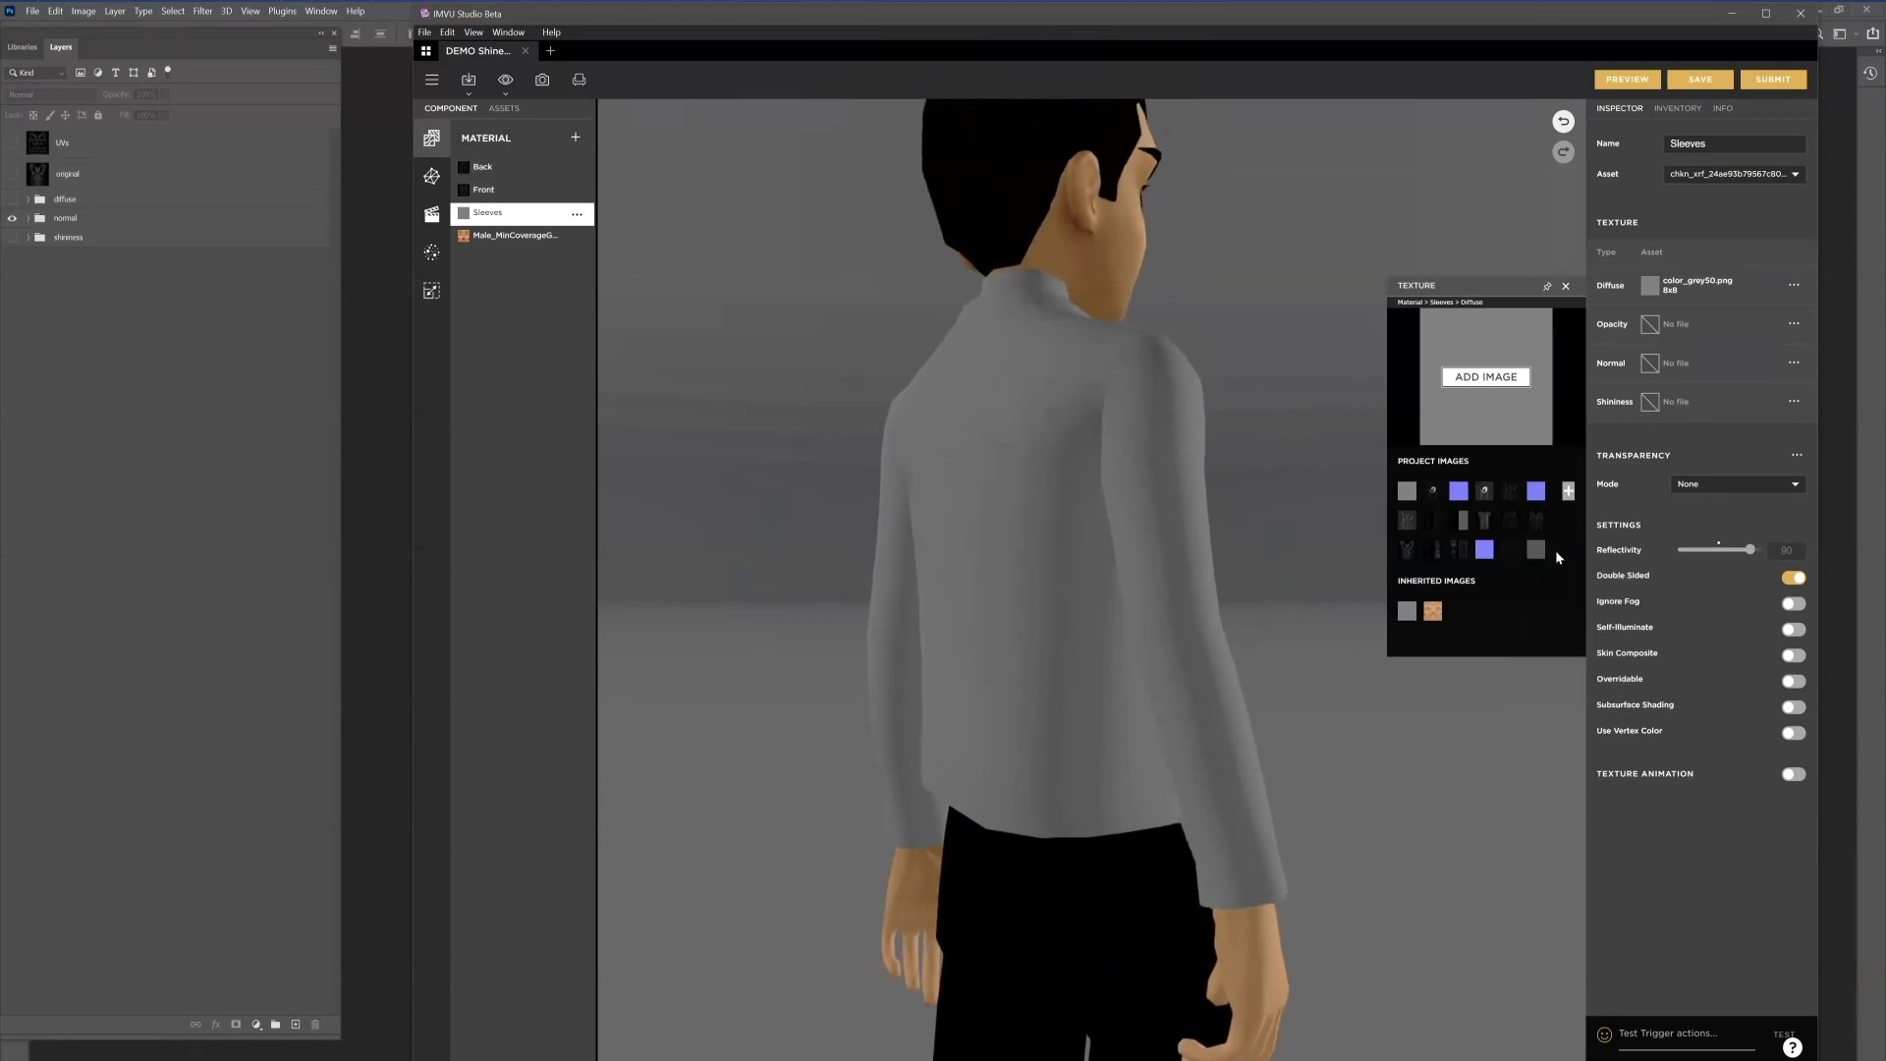
{"action": "mouse_move", "coordinate": [1463, 554]}
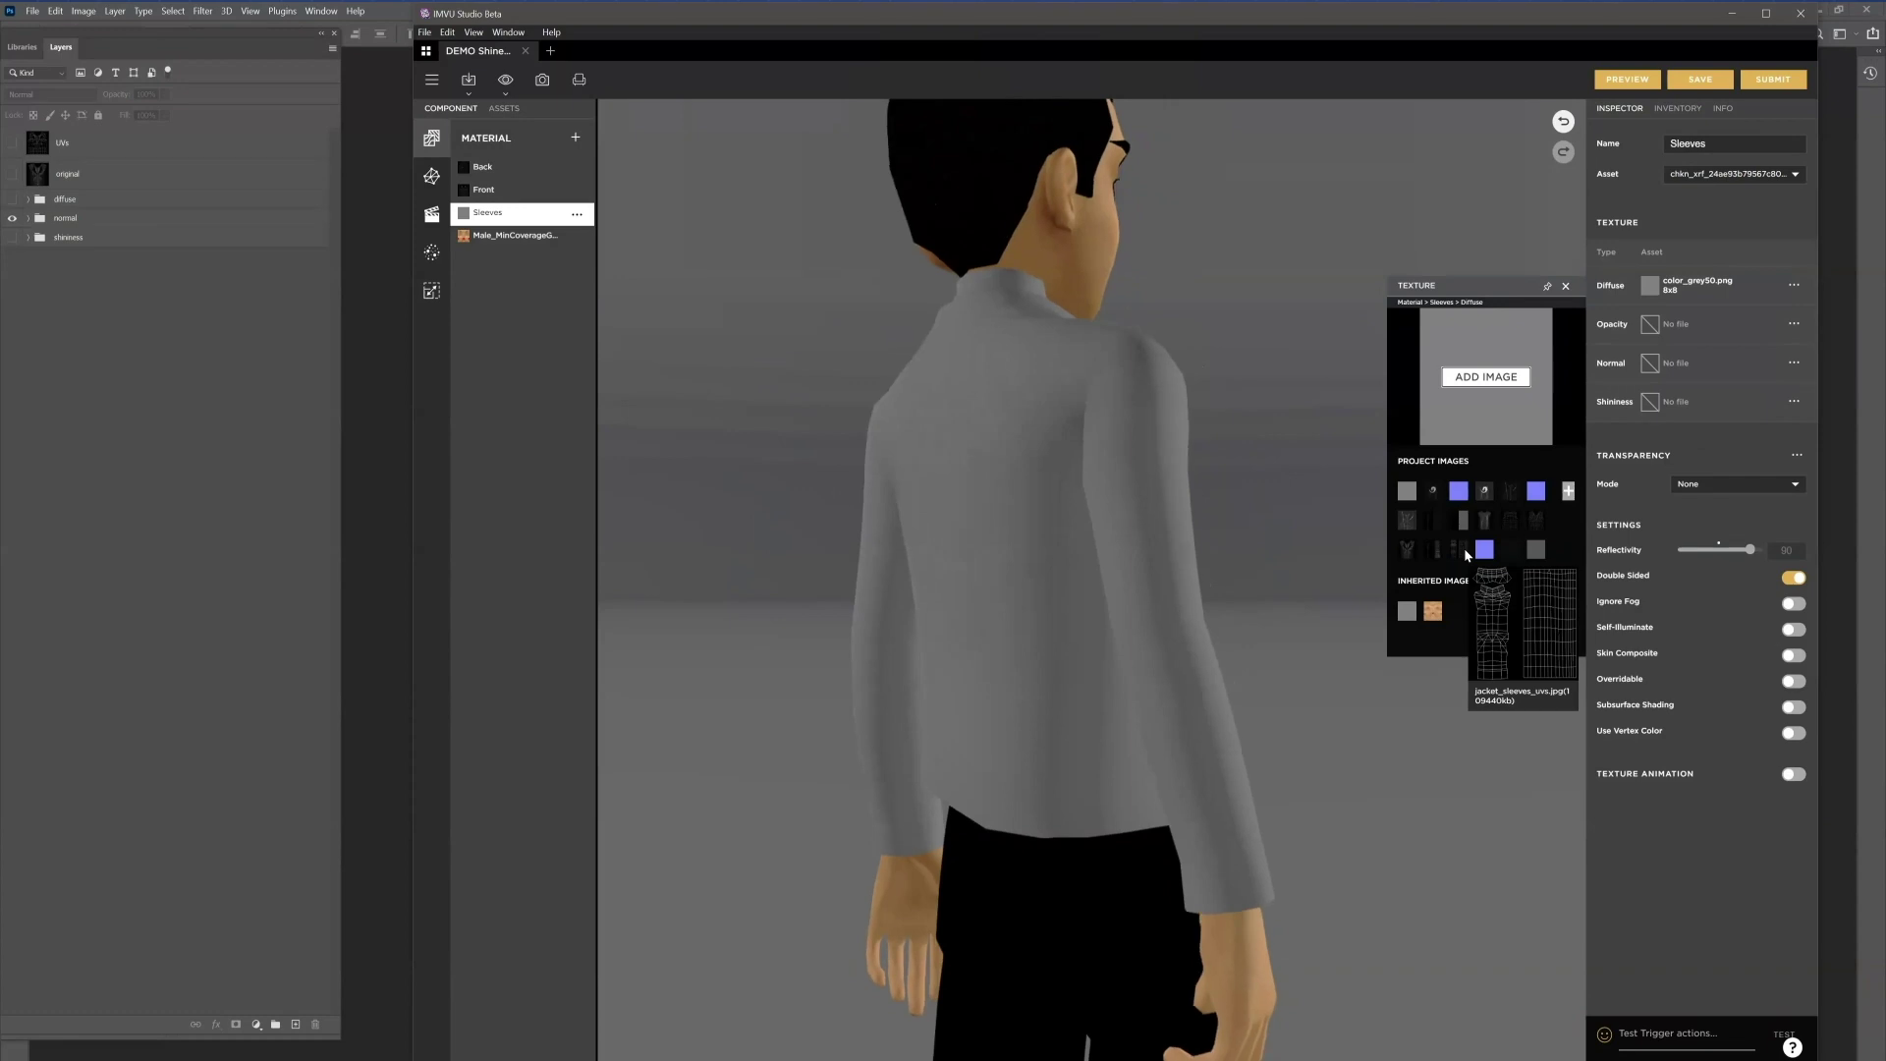
{"action": "left_click", "coordinate": [1463, 552]}
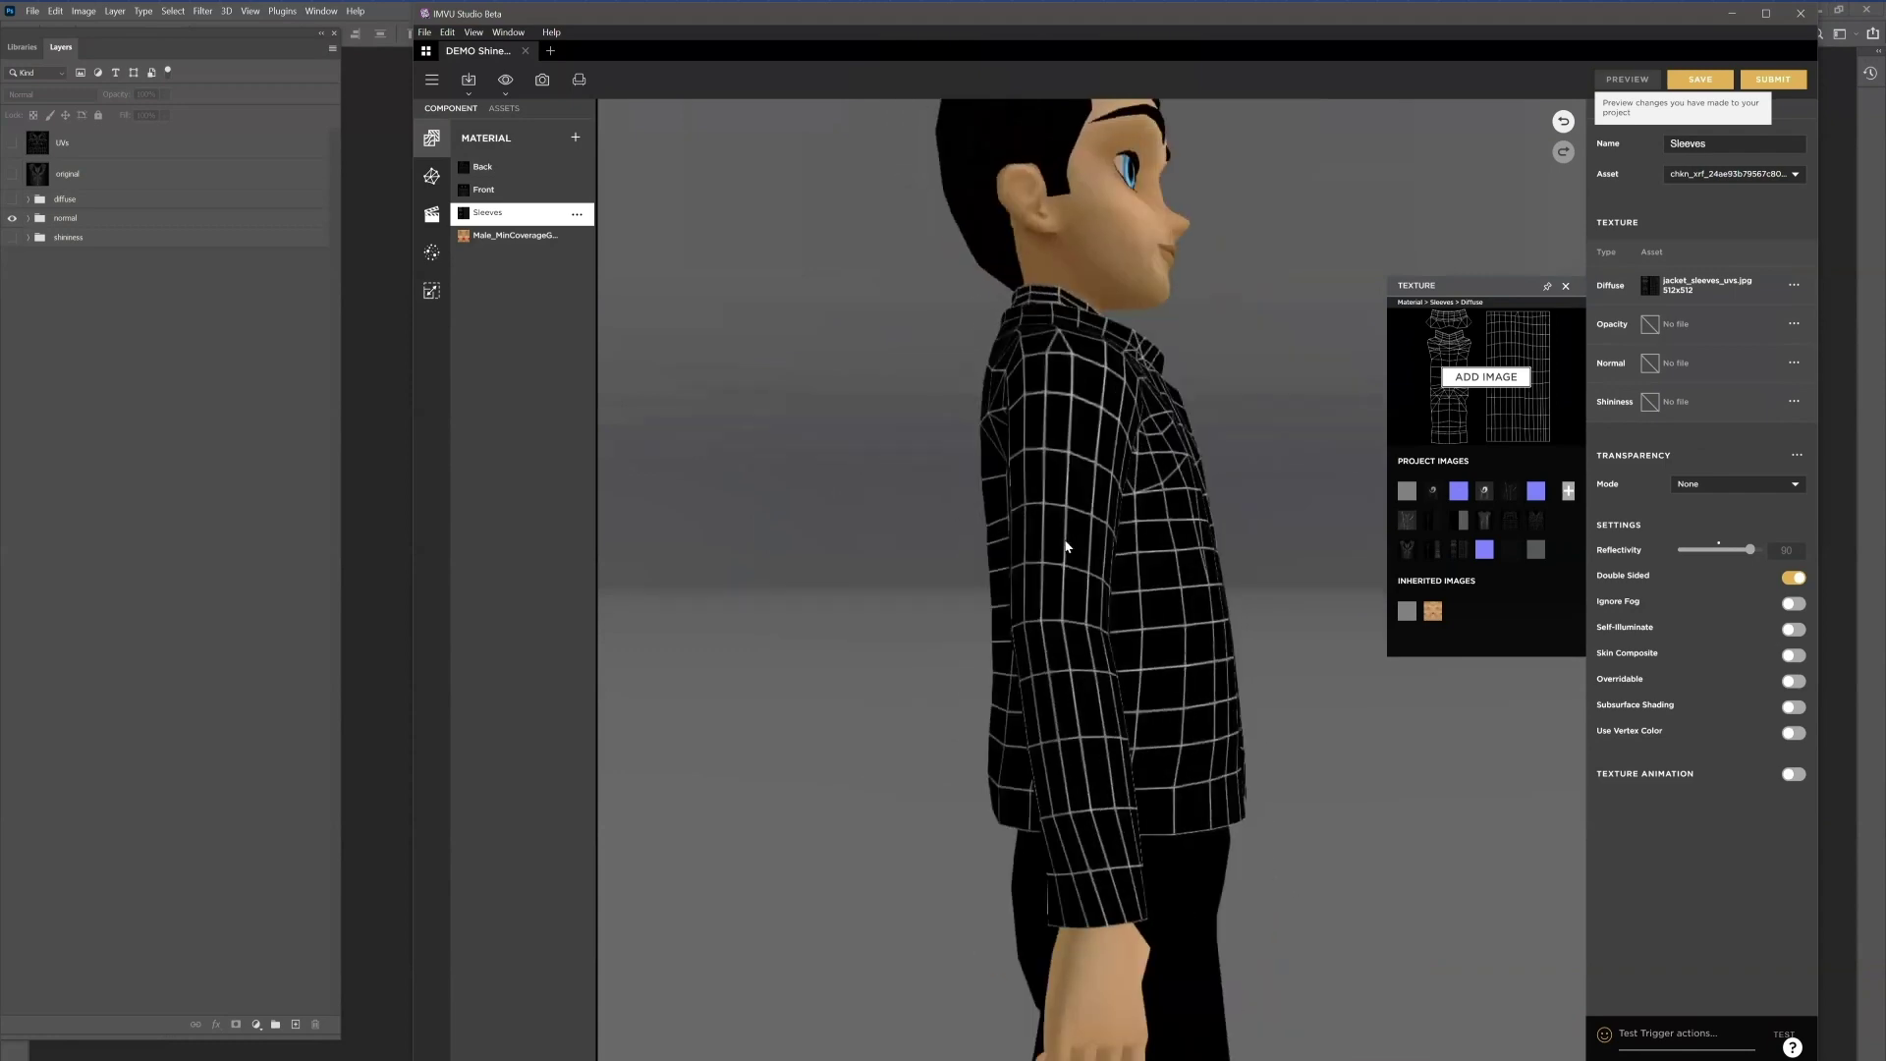
{"action": "left_click_drag", "start_coordinate": [1066, 547], "coordinate": [897, 556]}
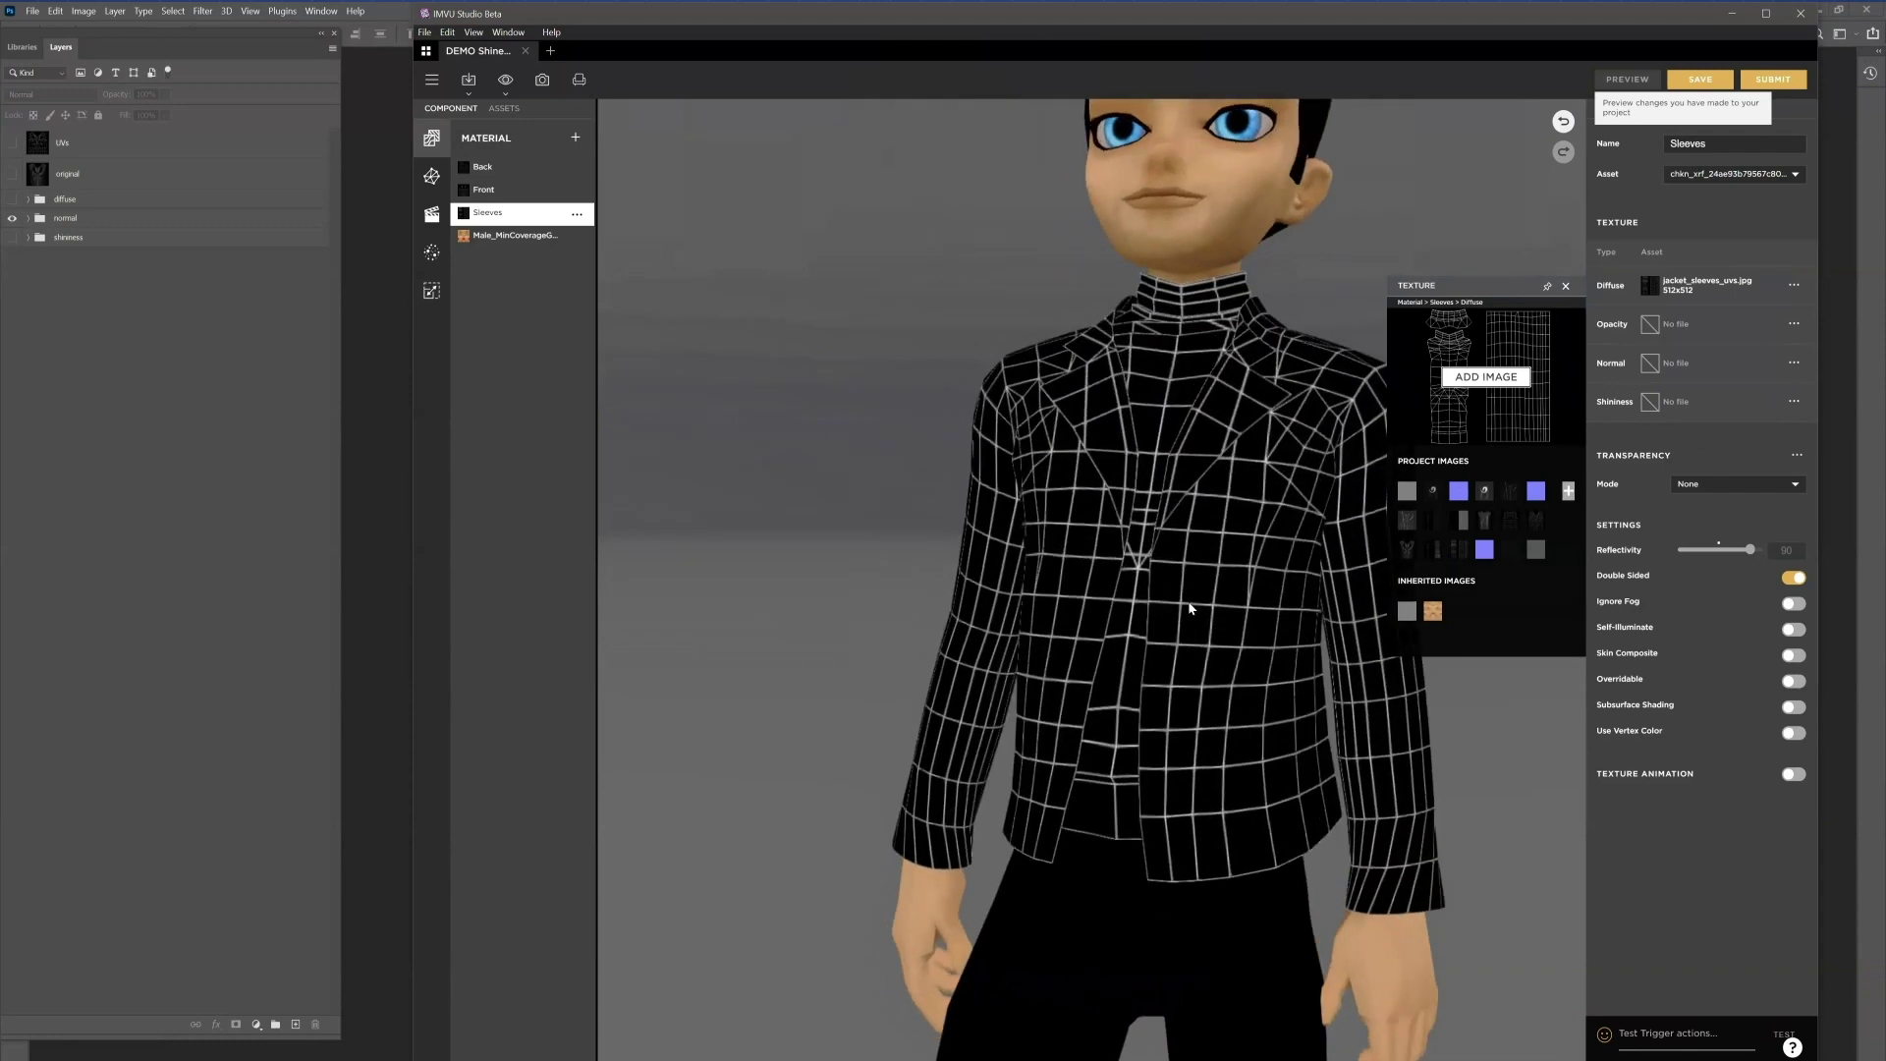
{"action": "scroll", "coordinate": [1128, 547], "scroll_direction": "down", "scroll_amount": 3}
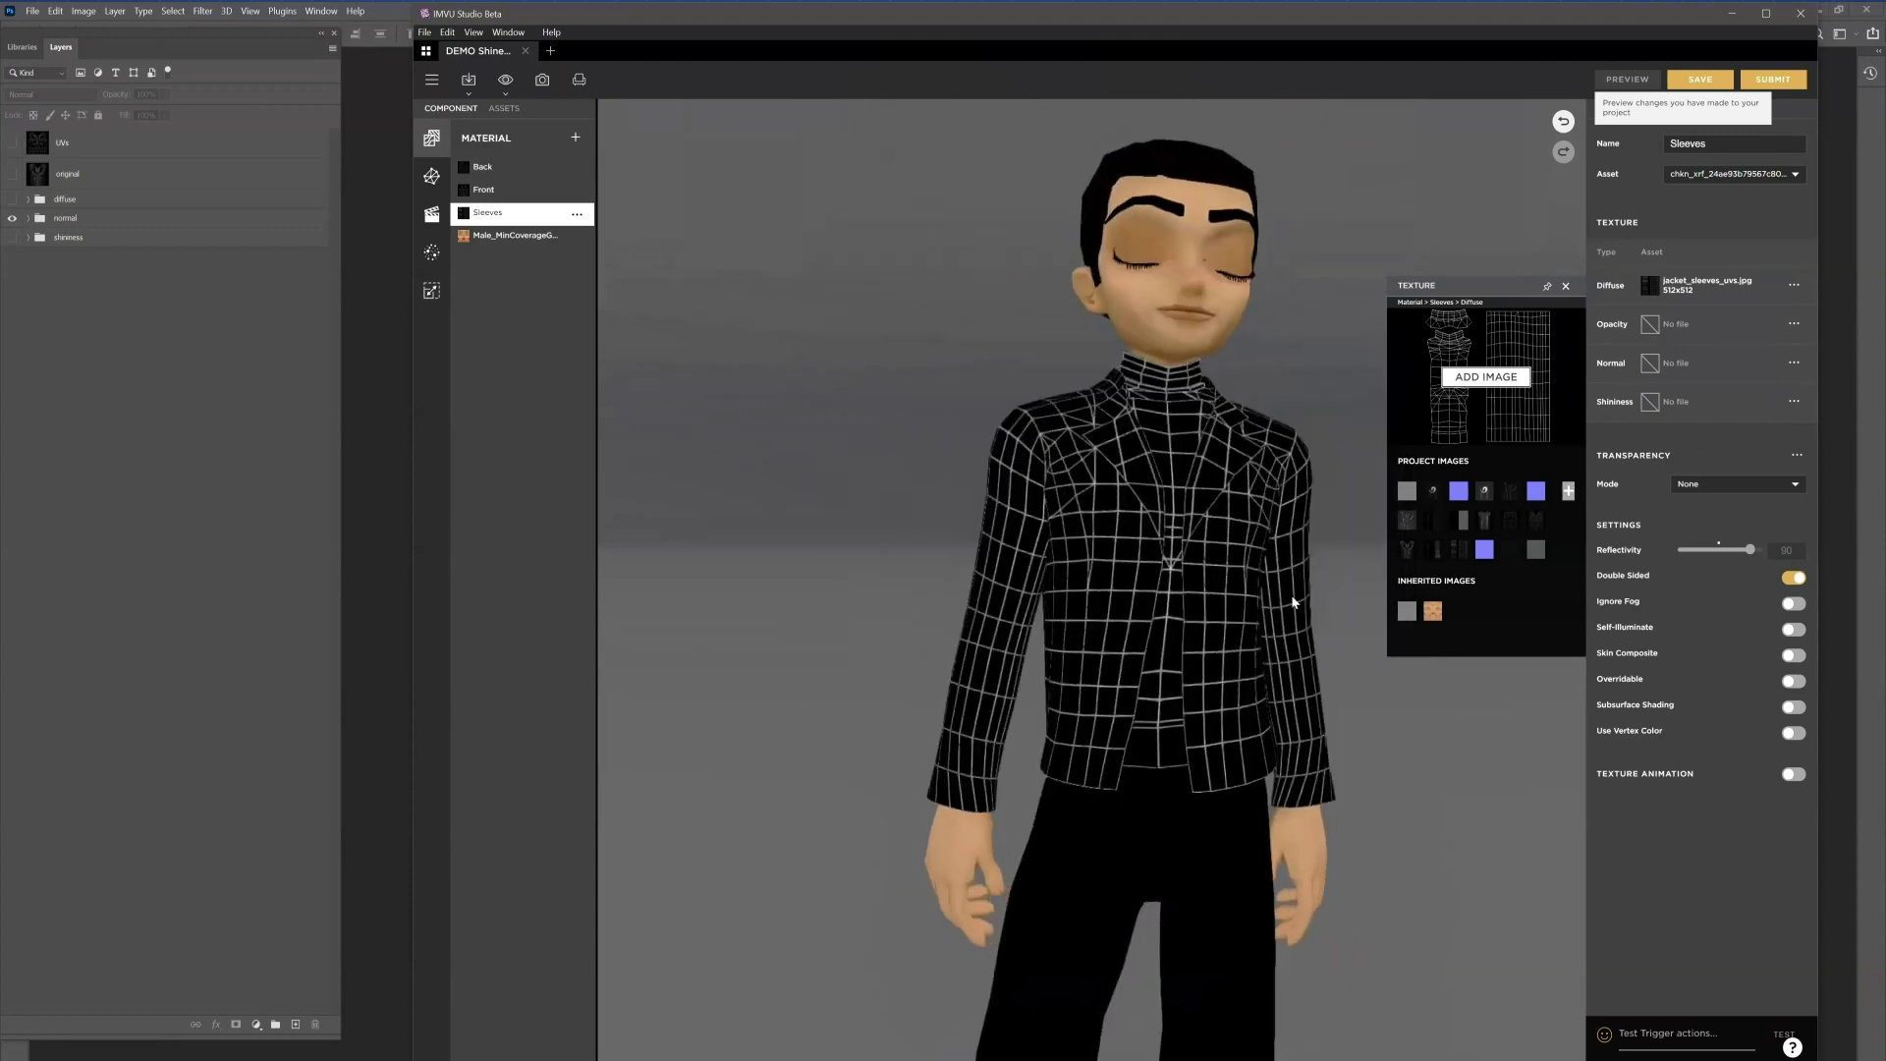
Step: Set the Sleeves material's diffuse texture to color_grey50.png
{"action": "mouse_move", "coordinate": [1482, 621]}
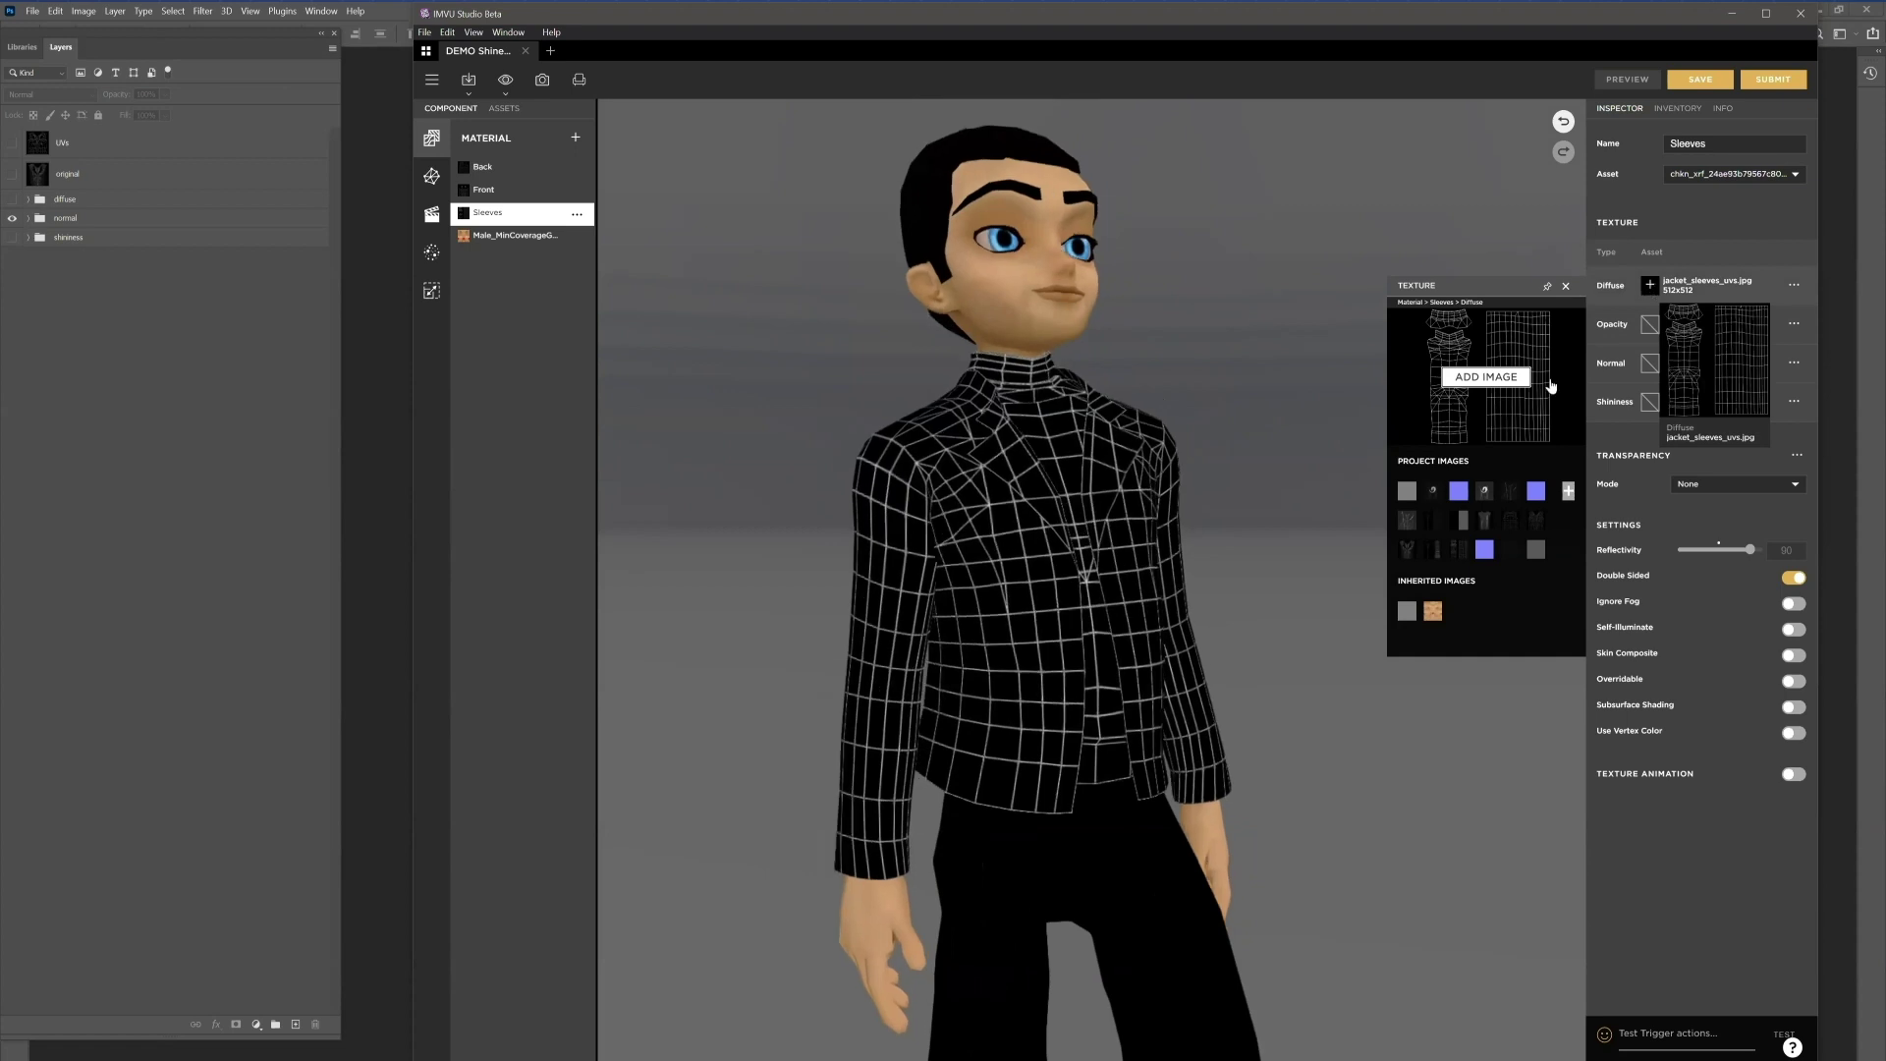
{"action": "left_click", "coordinate": [1406, 490]}
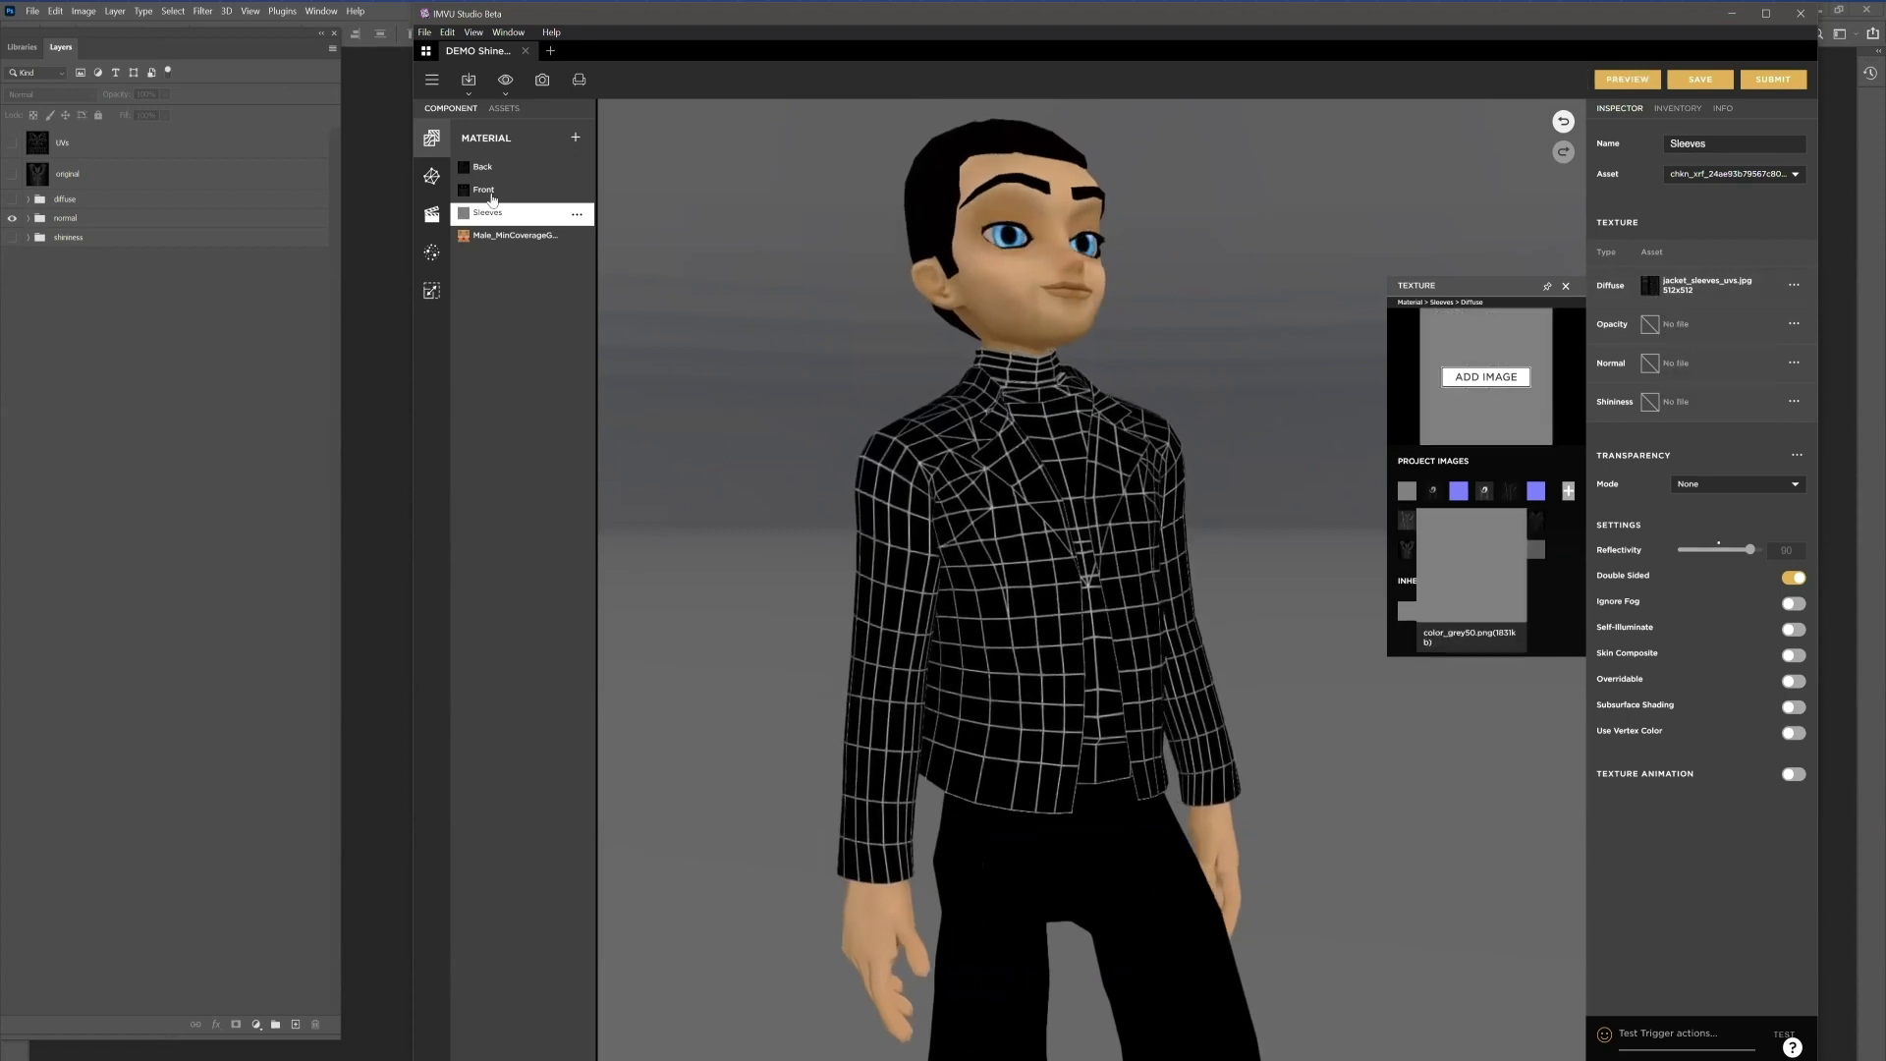
Step: Set the diffuse texture of the Front and Back materials to color_grey50.png and preview the plain grey jacket
{"action": "left_click", "coordinate": [492, 199]}
{"action": "mouse_move", "coordinate": [1650, 285]}
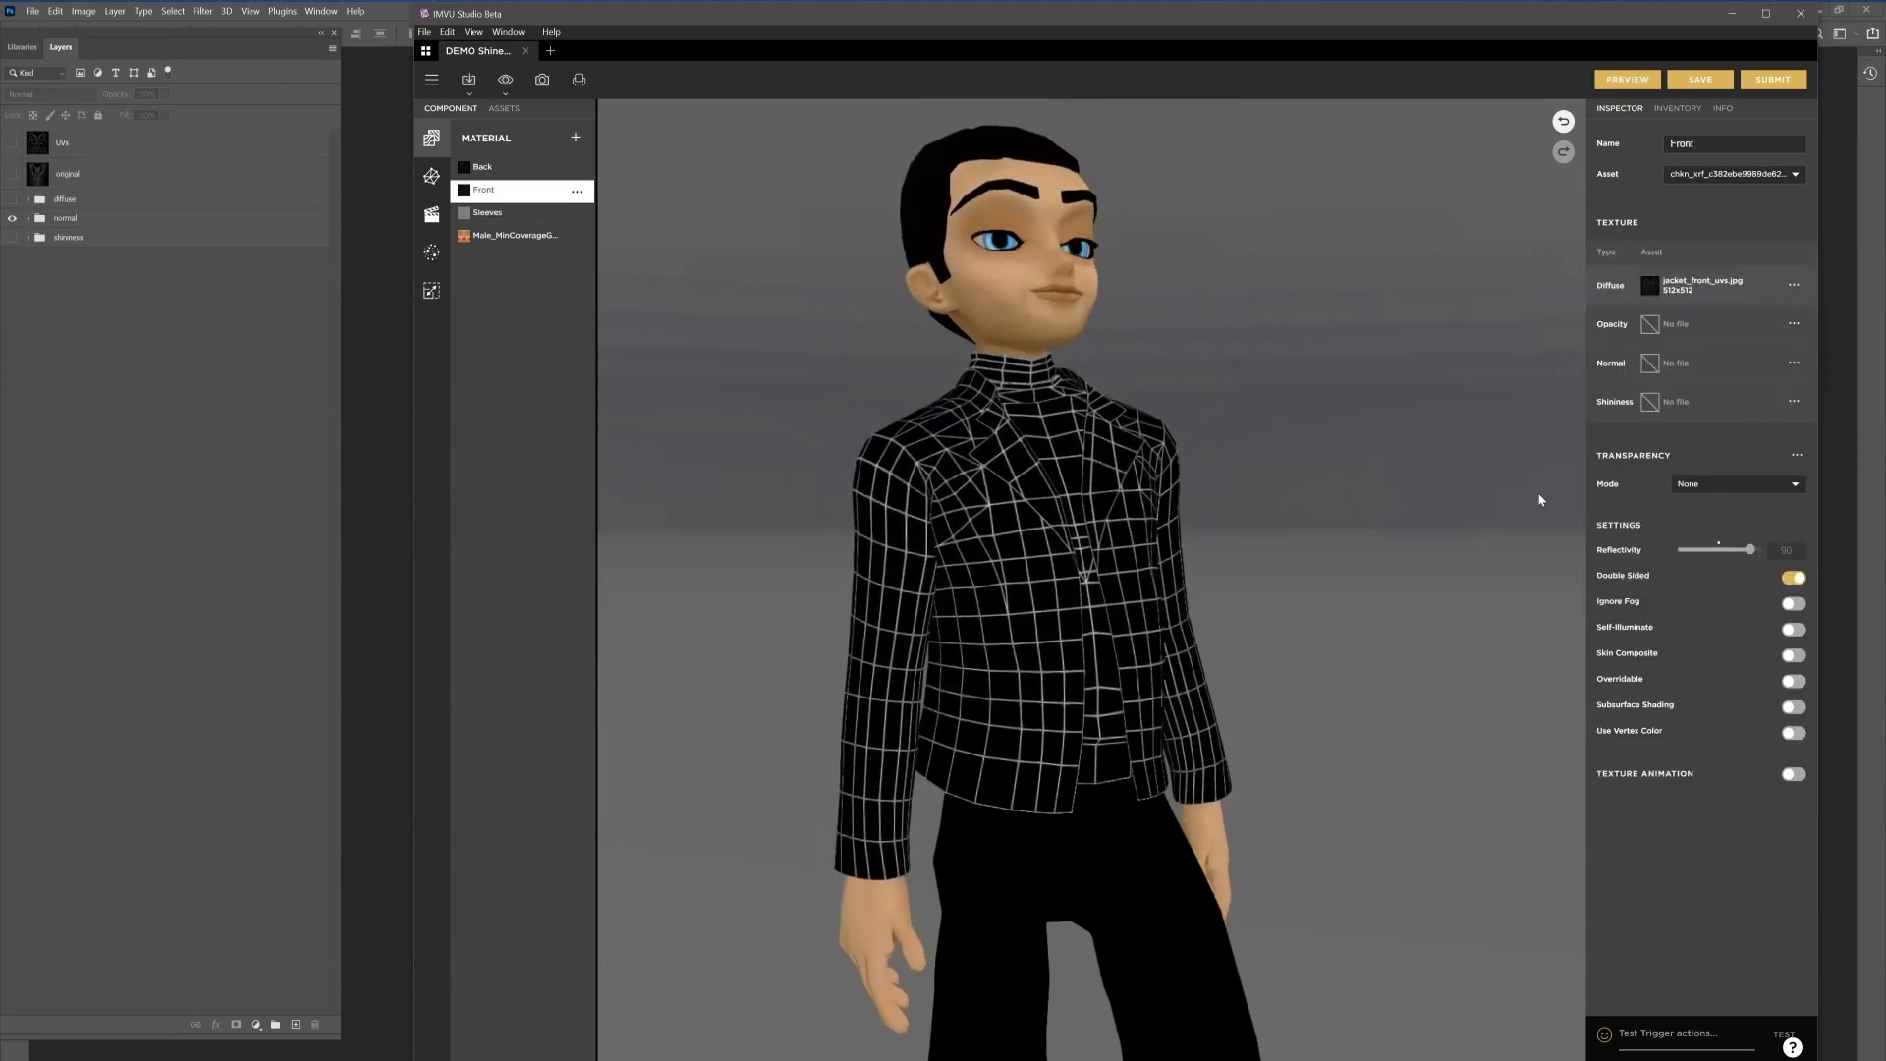
{"action": "left_click", "coordinate": [1651, 285]}
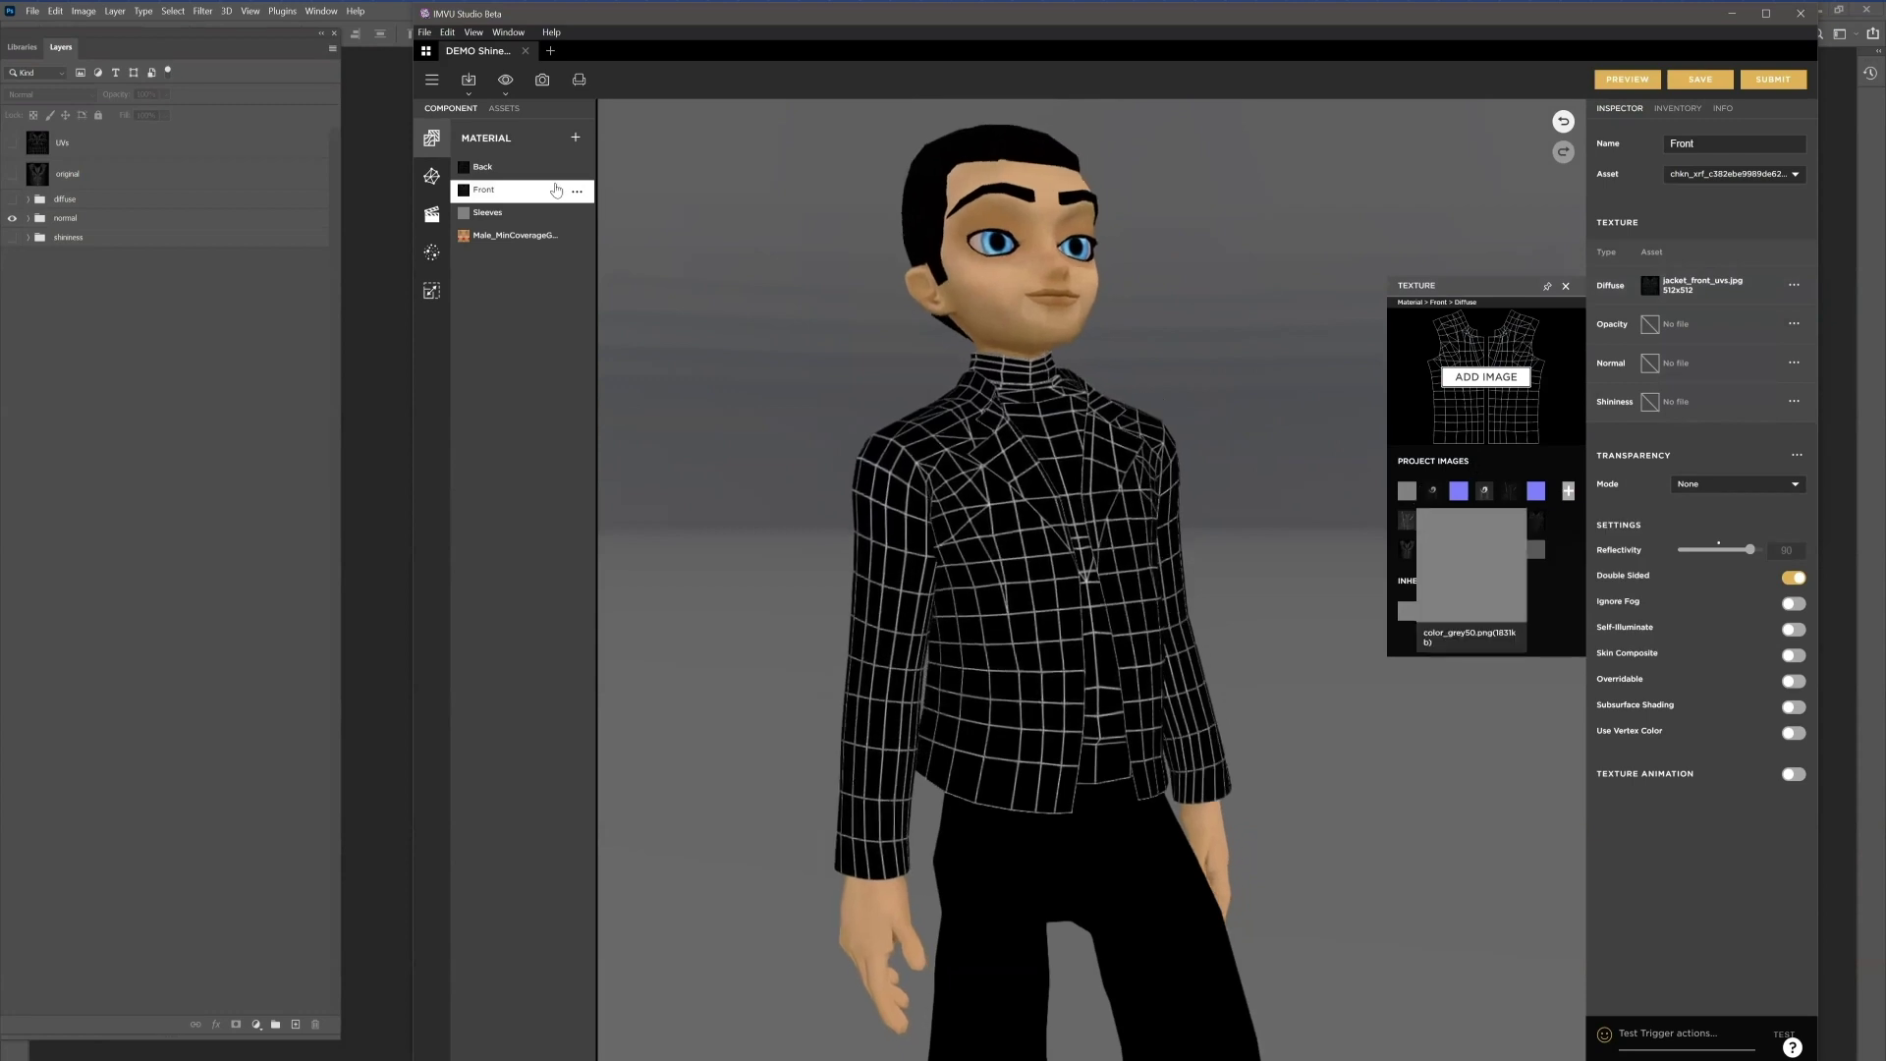
{"action": "left_click", "coordinate": [1409, 491]}
{"action": "left_click", "coordinate": [496, 170]}
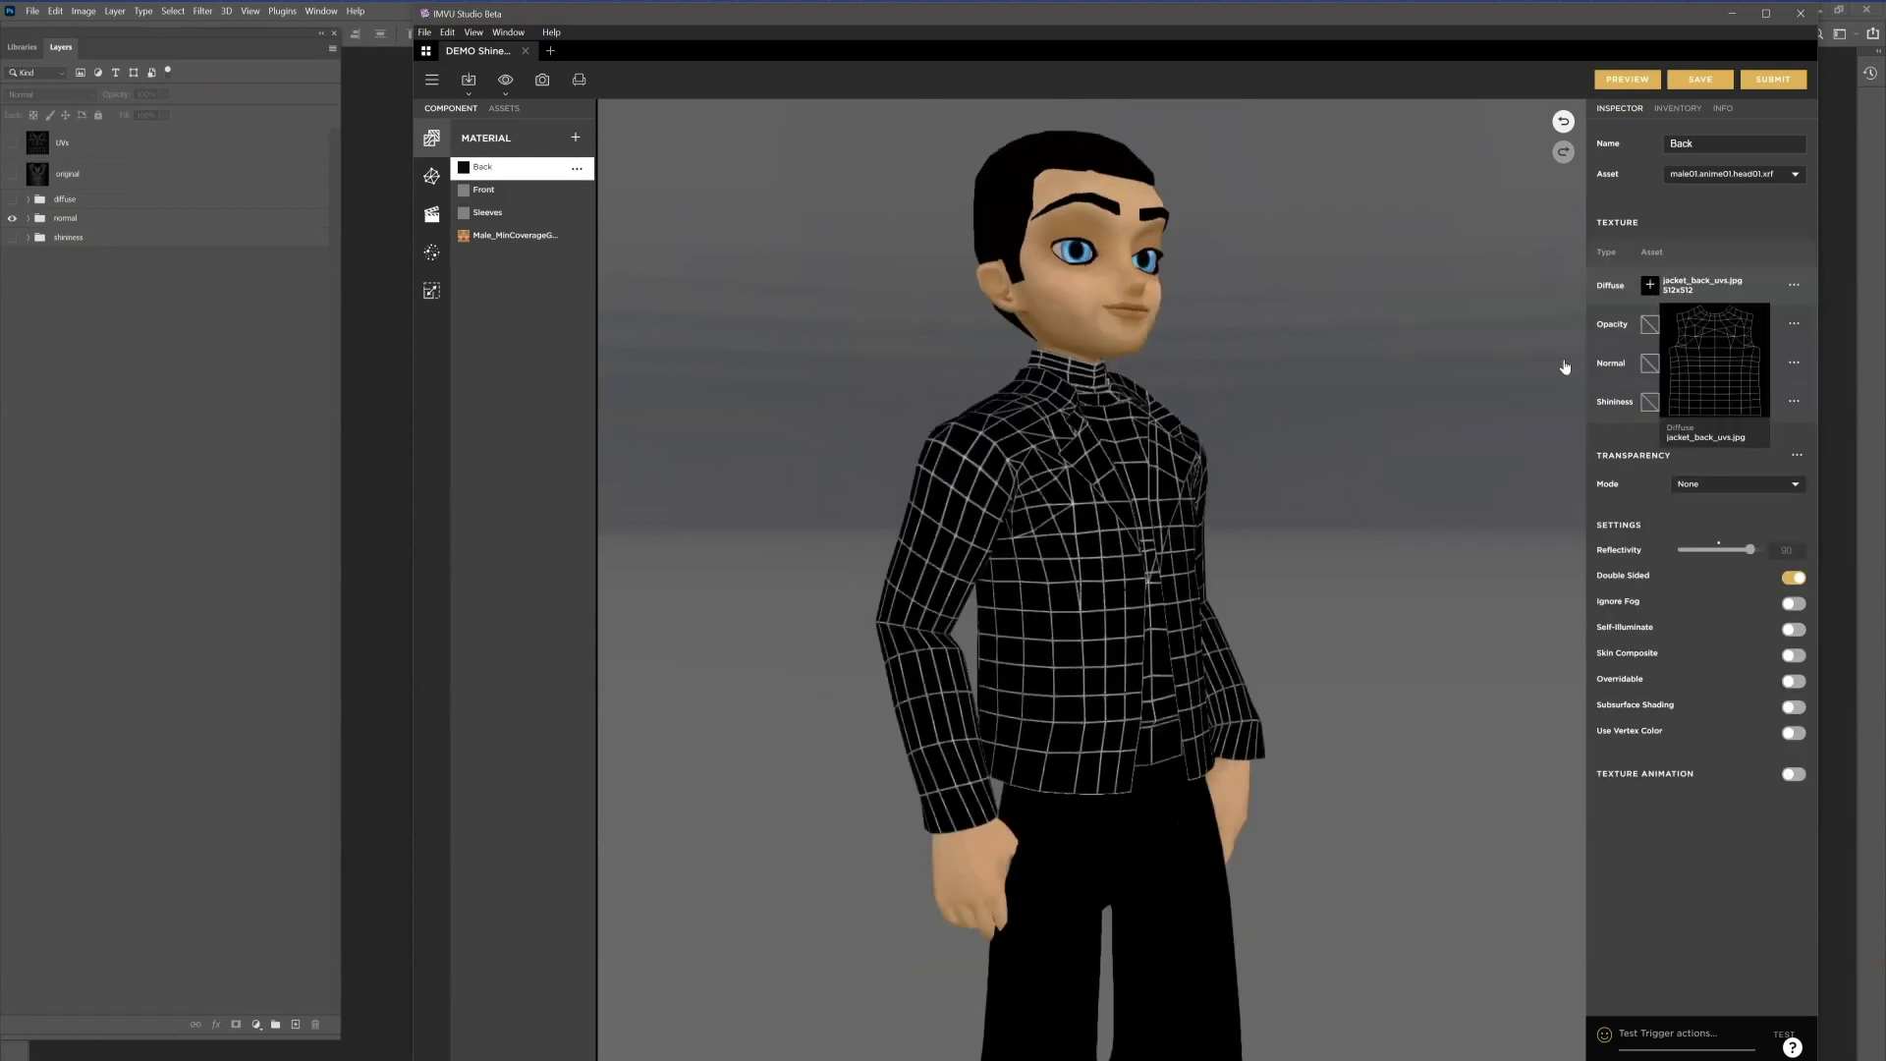
{"action": "left_click", "coordinate": [1650, 285]}
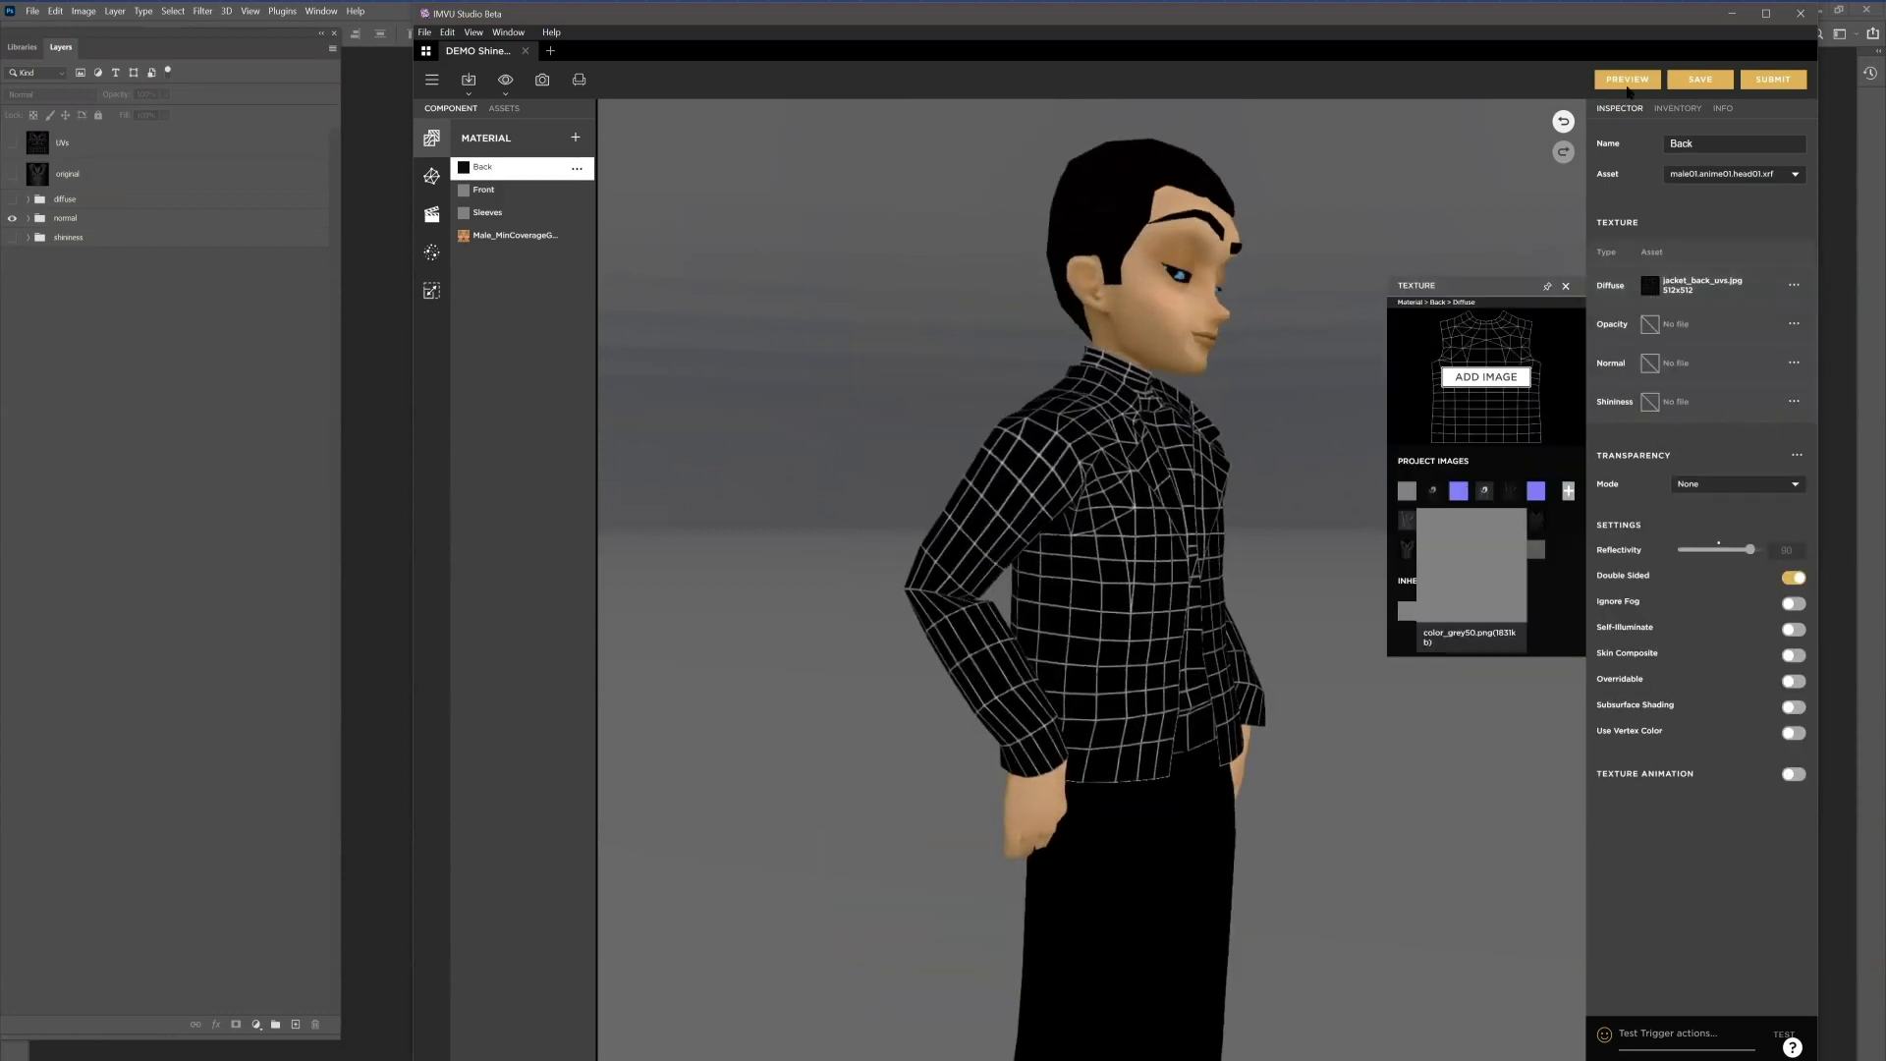
{"action": "left_click", "coordinate": [1407, 491]}
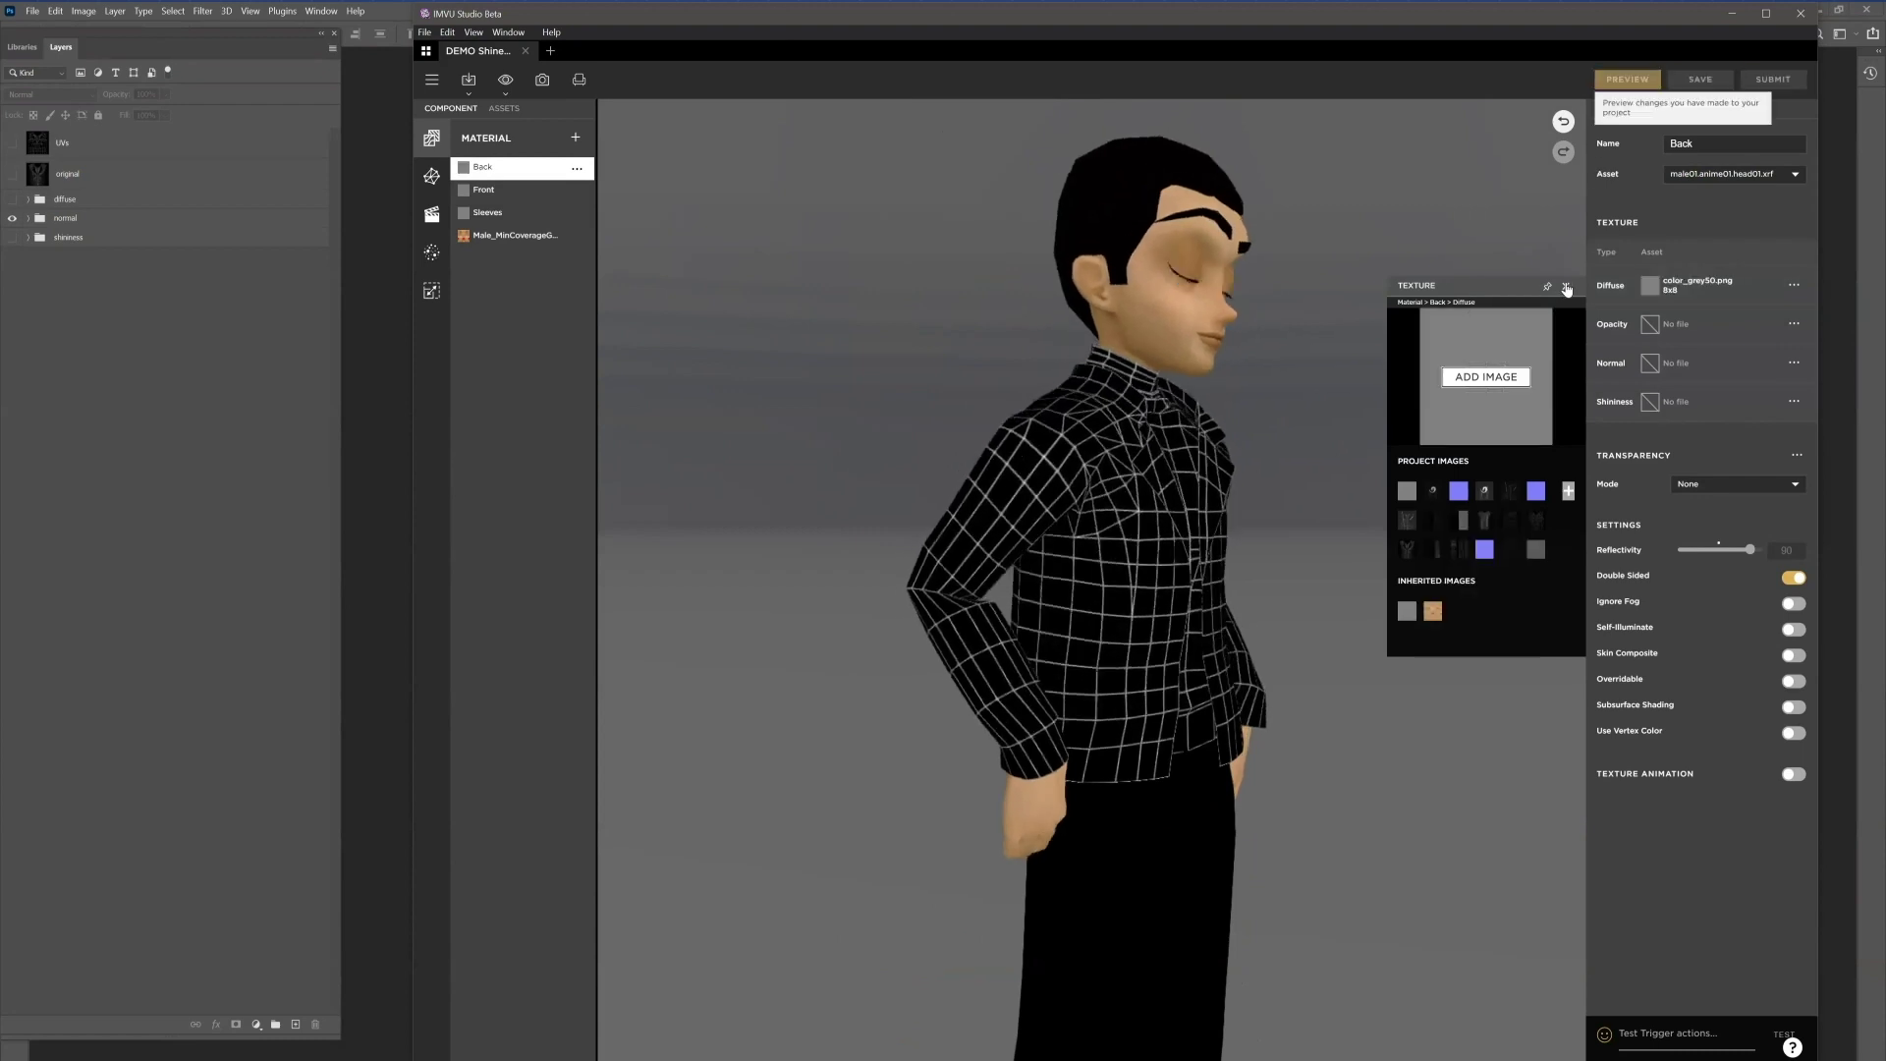
{"action": "left_click", "coordinate": [1566, 289]}
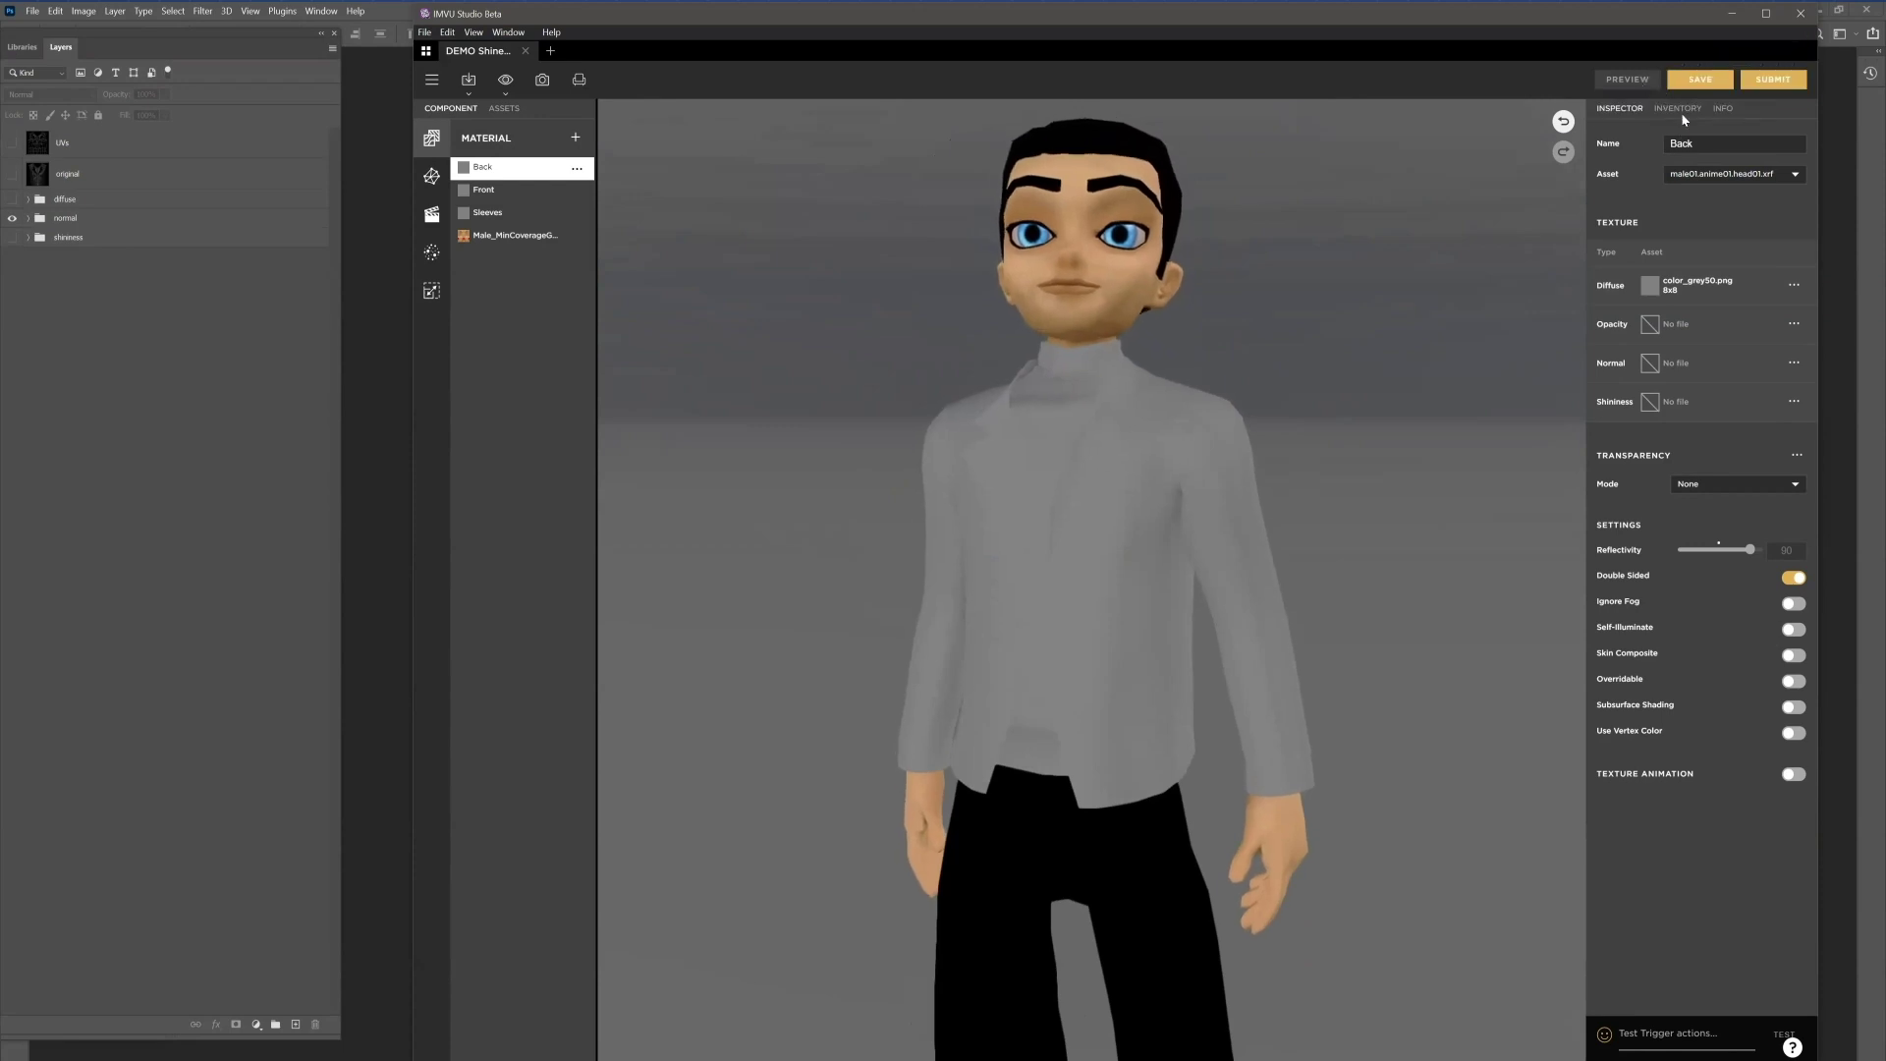
Step: Filter the inventory to the Rooms category, look over the available rooms, and return to the Back material's properties
{"action": "left_click", "coordinate": [1678, 109]}
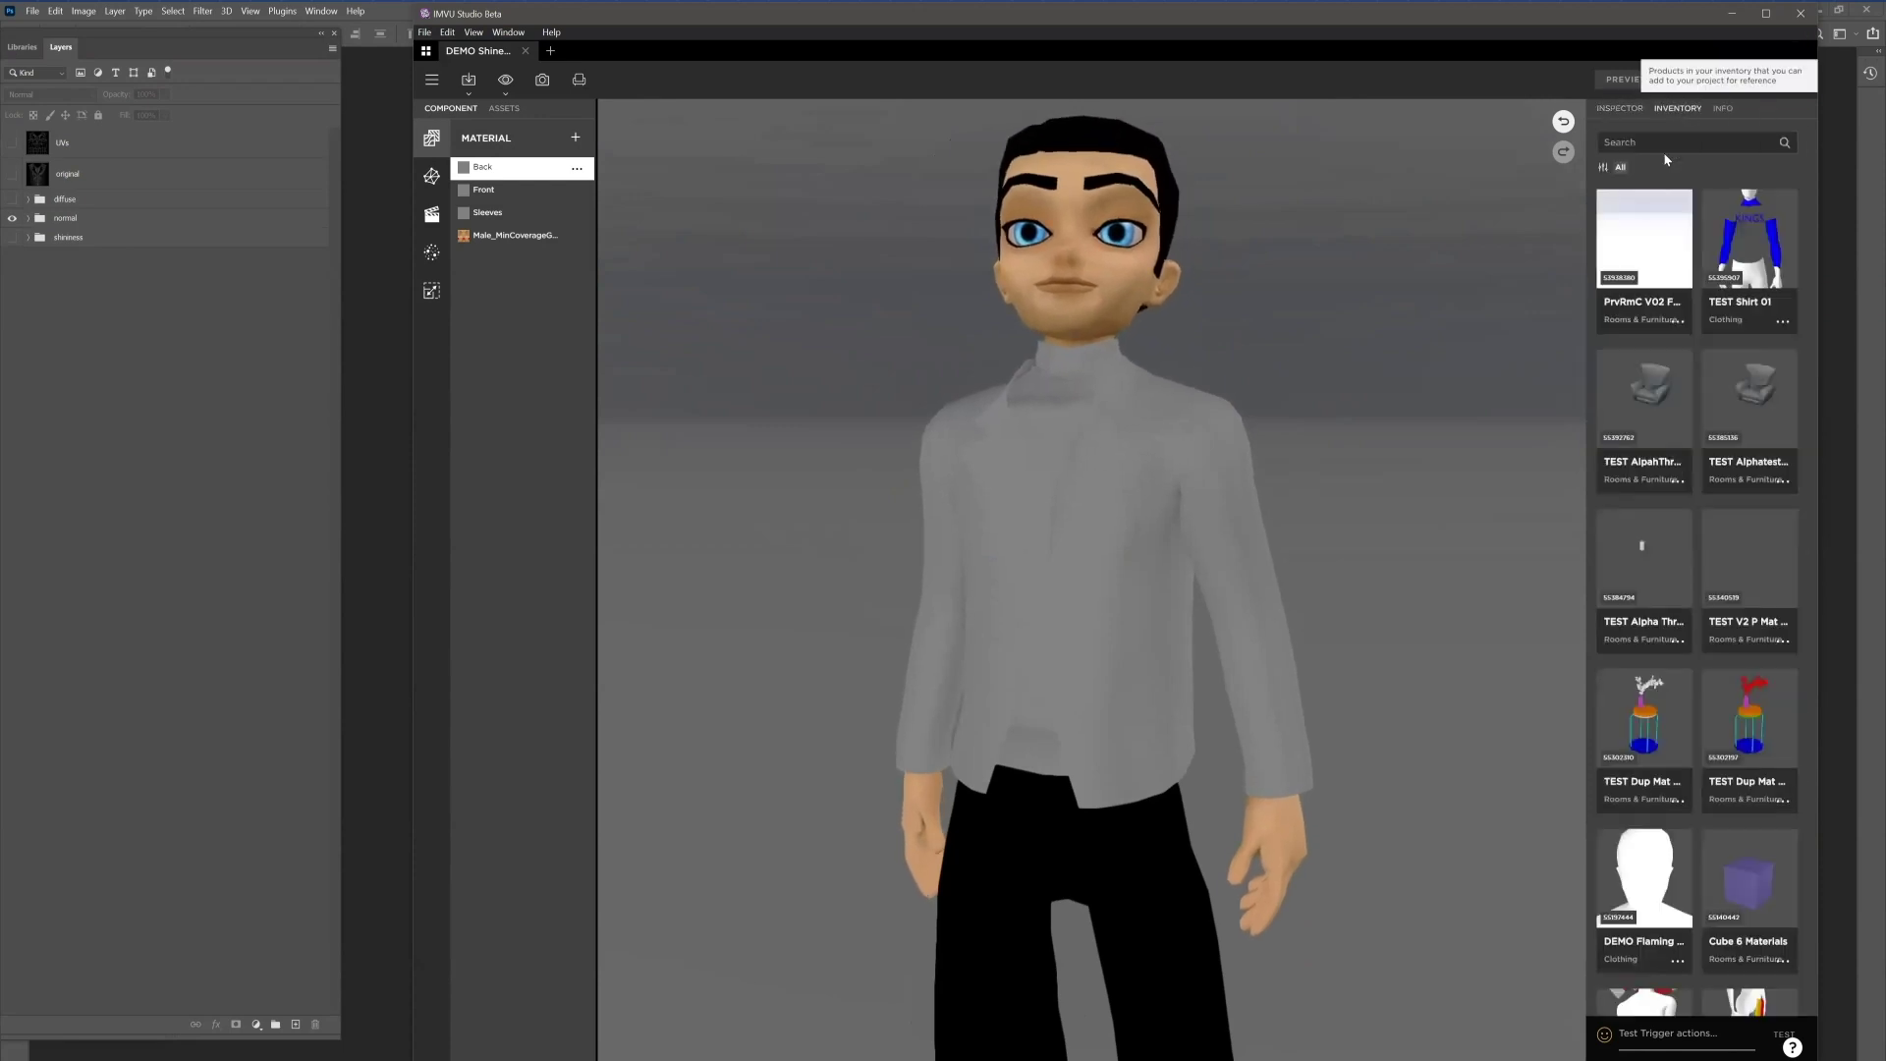
{"action": "left_click", "coordinate": [1602, 170]}
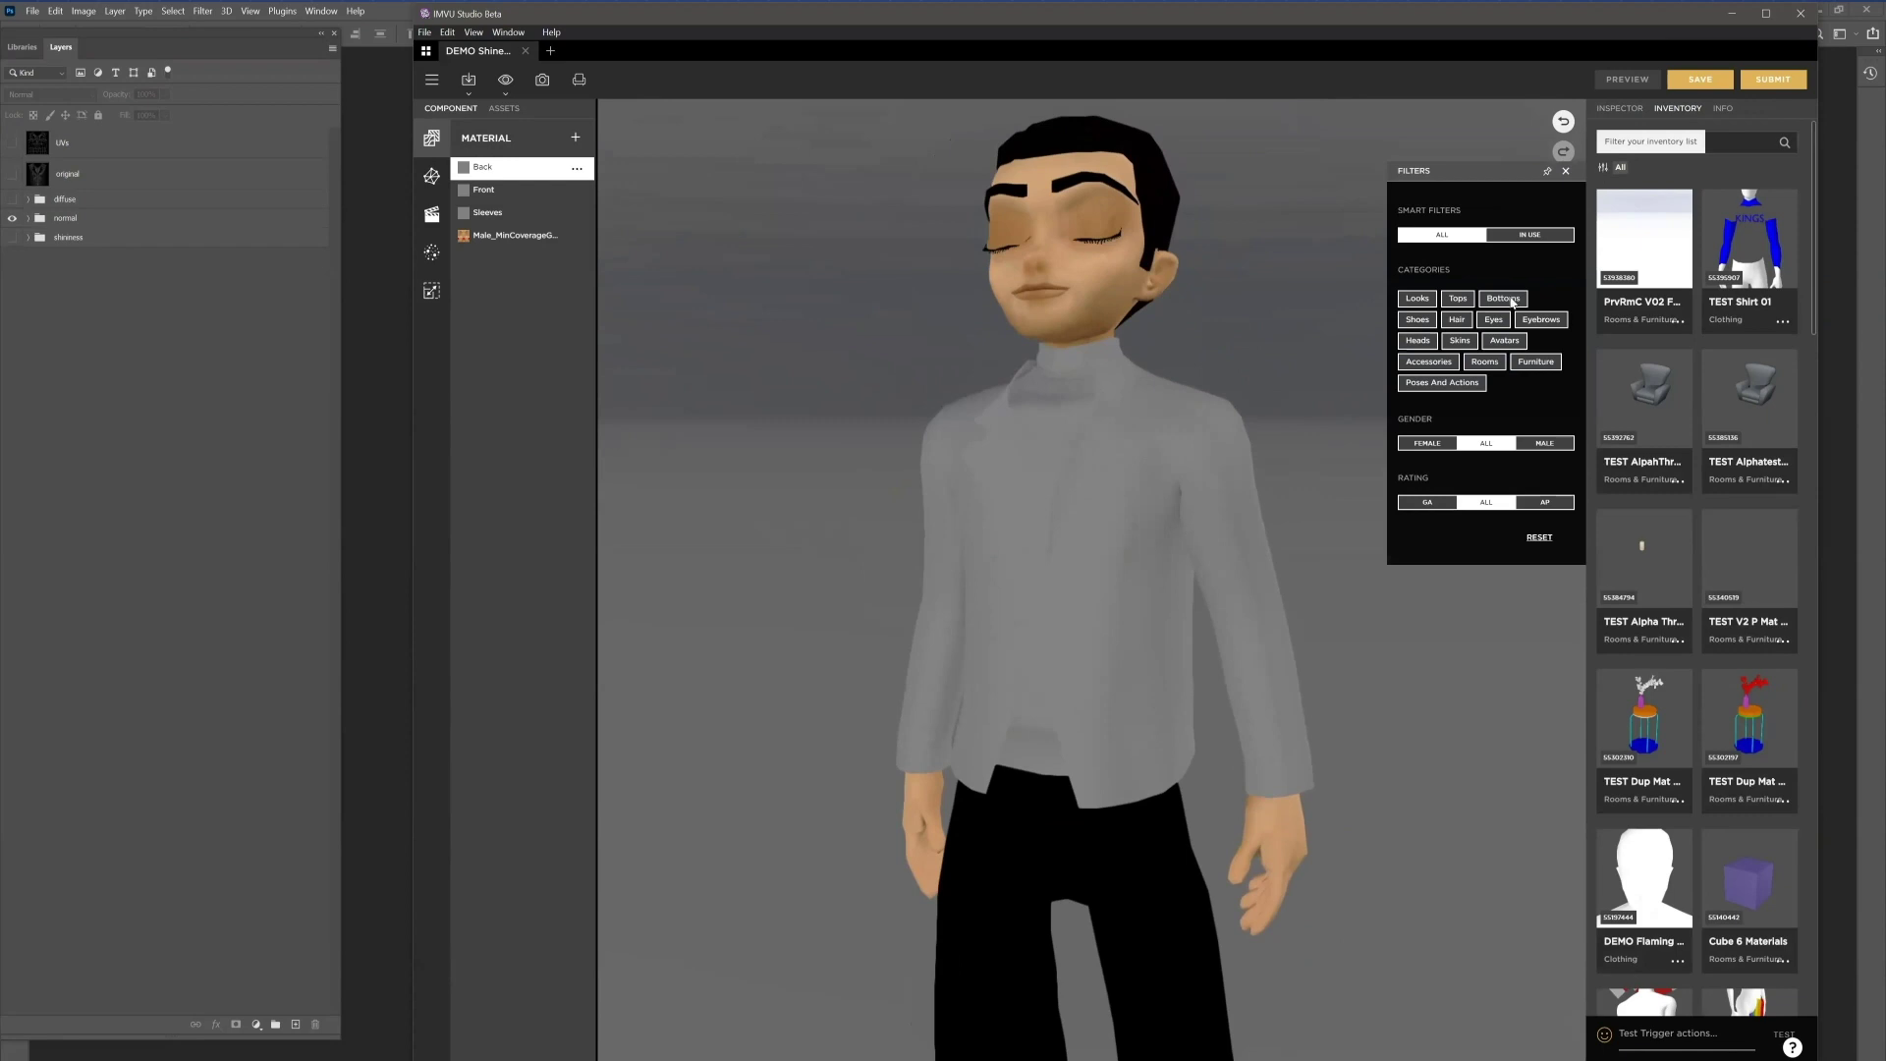
{"action": "left_click", "coordinate": [1473, 364]}
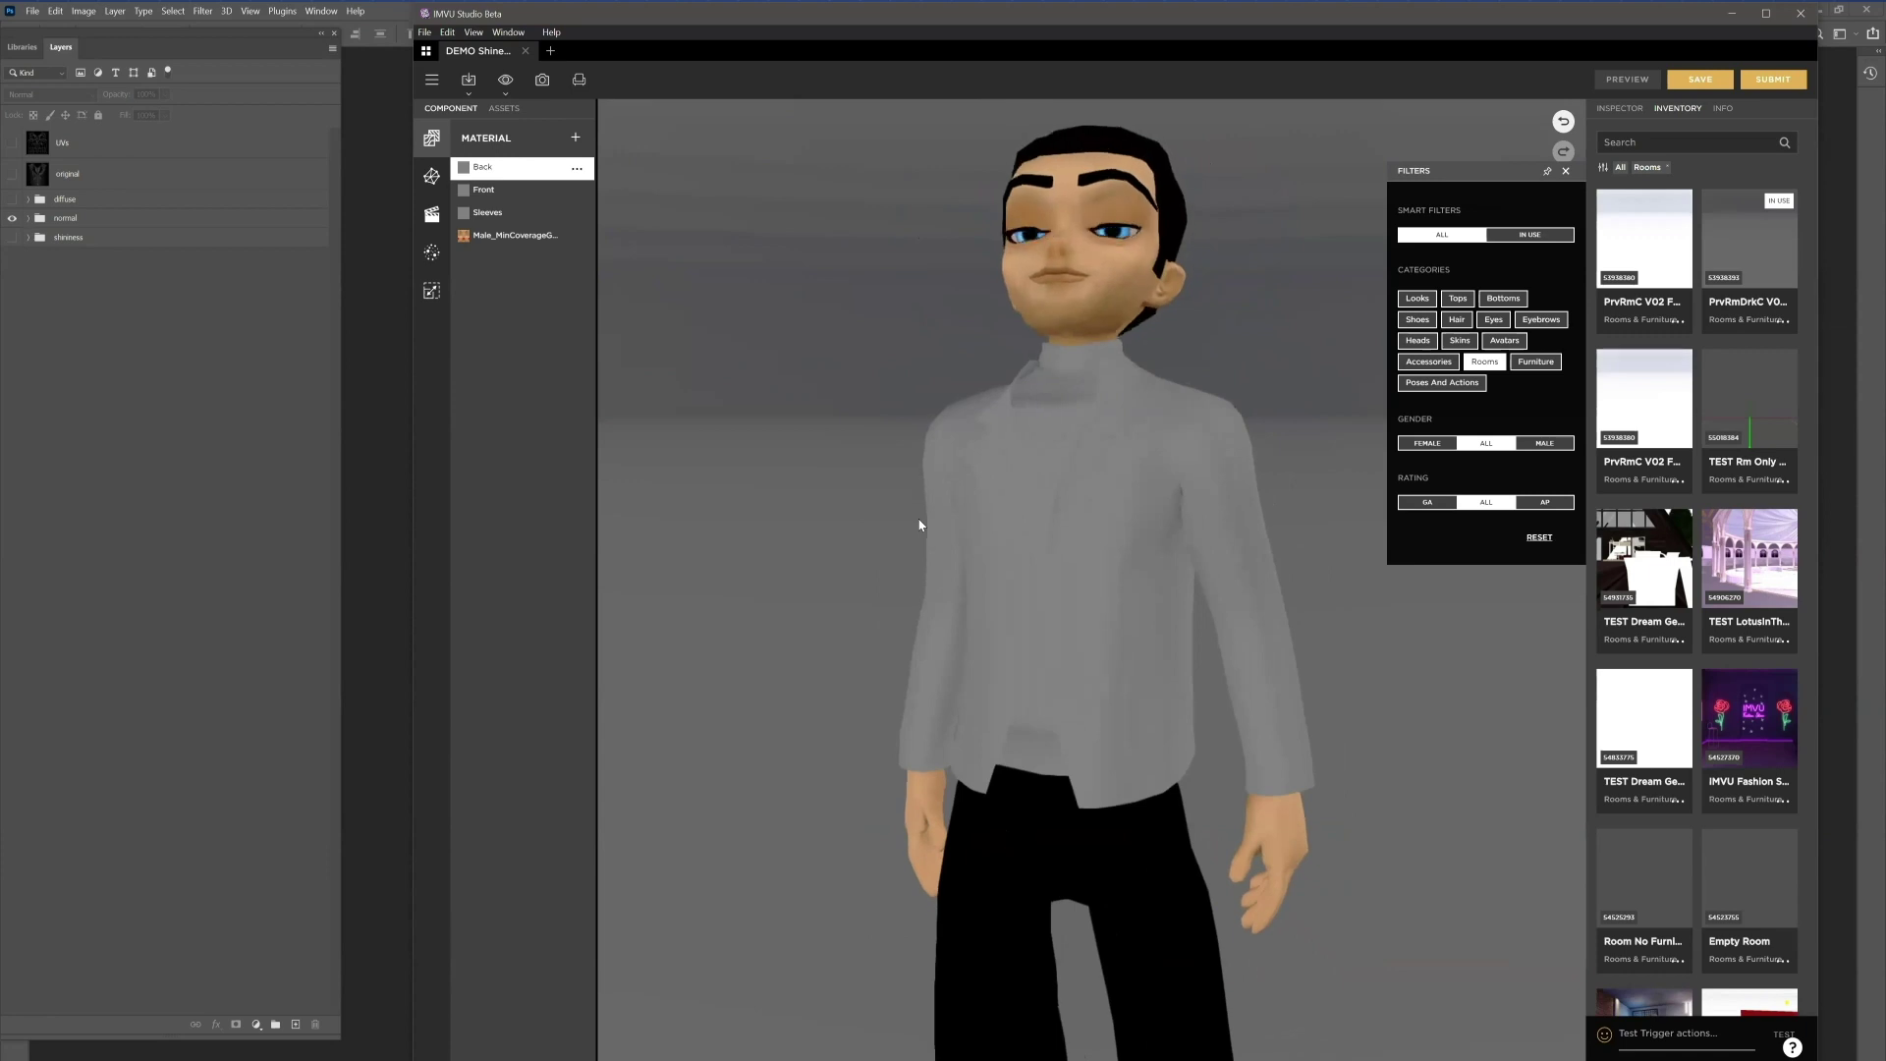
{"action": "scroll", "coordinate": [1031, 602], "scroll_direction": "down", "scroll_amount": 3}
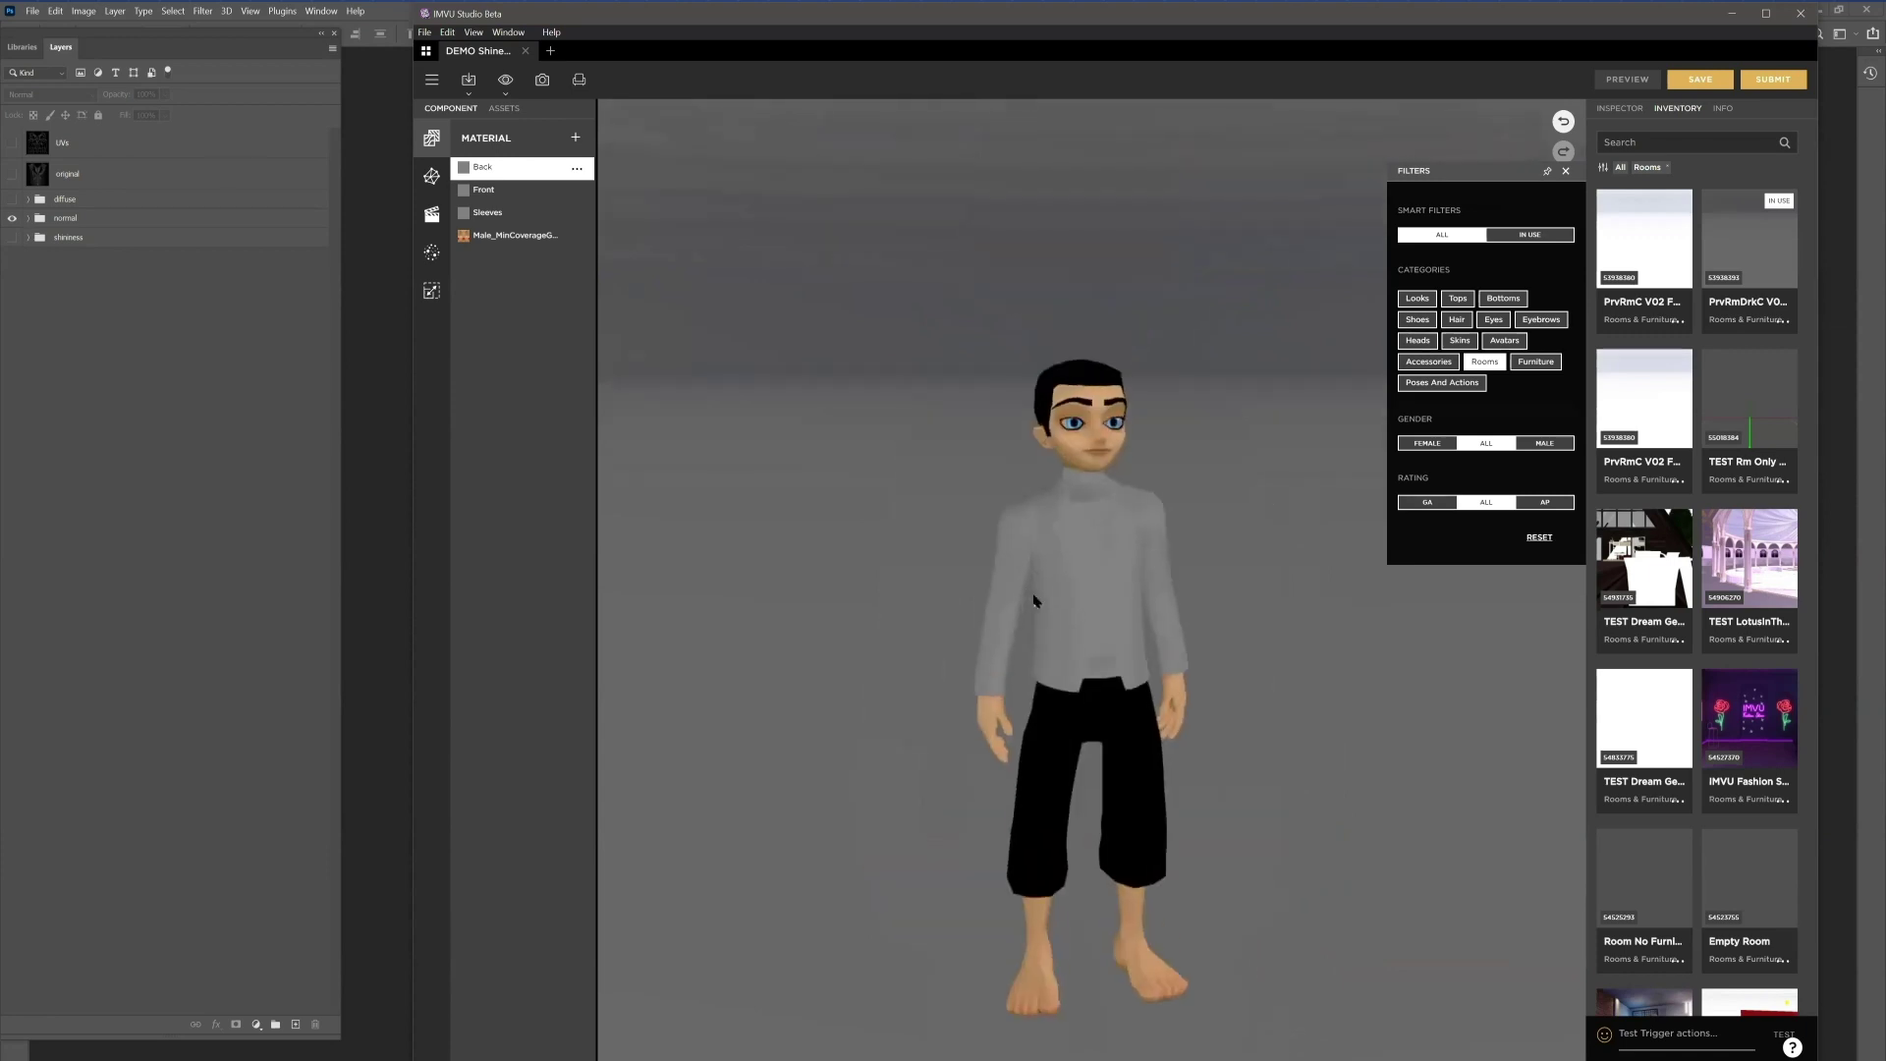
{"action": "scroll", "coordinate": [1128, 597], "scroll_direction": "up", "scroll_amount": 2}
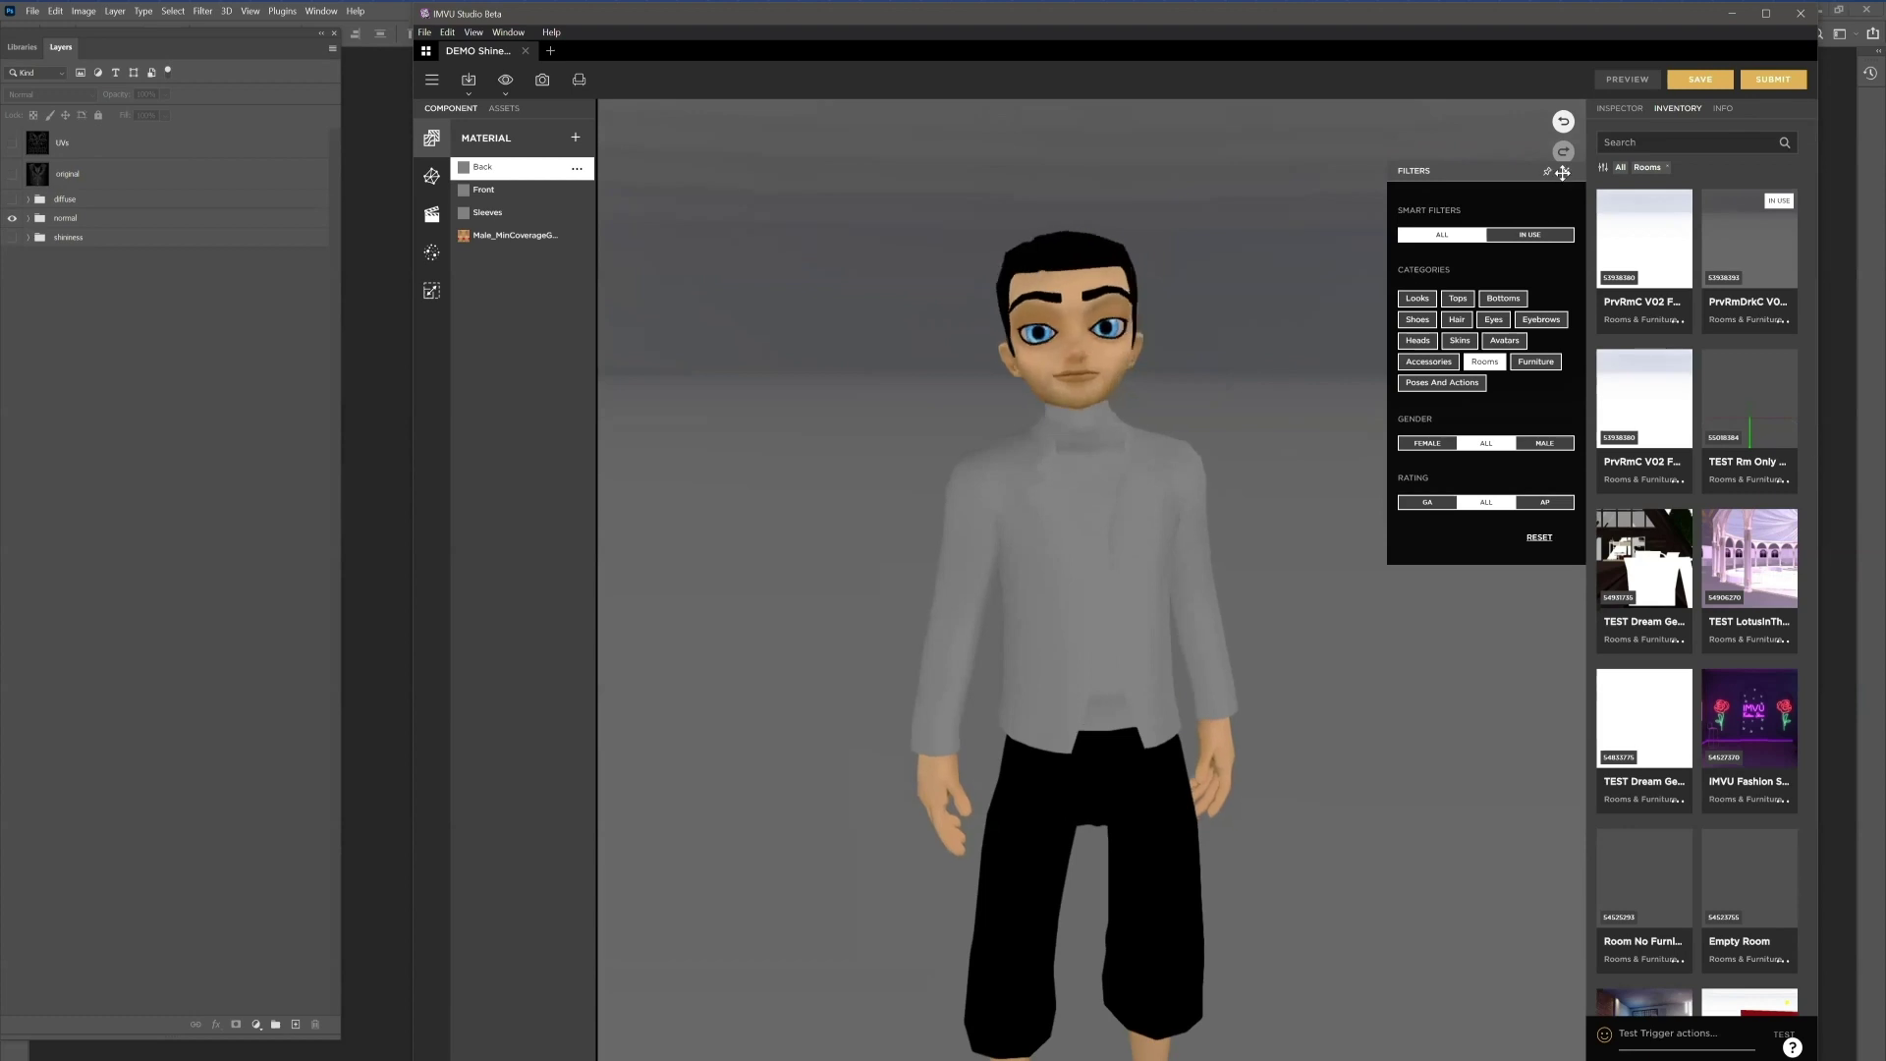
{"action": "left_click", "coordinate": [1603, 167]}
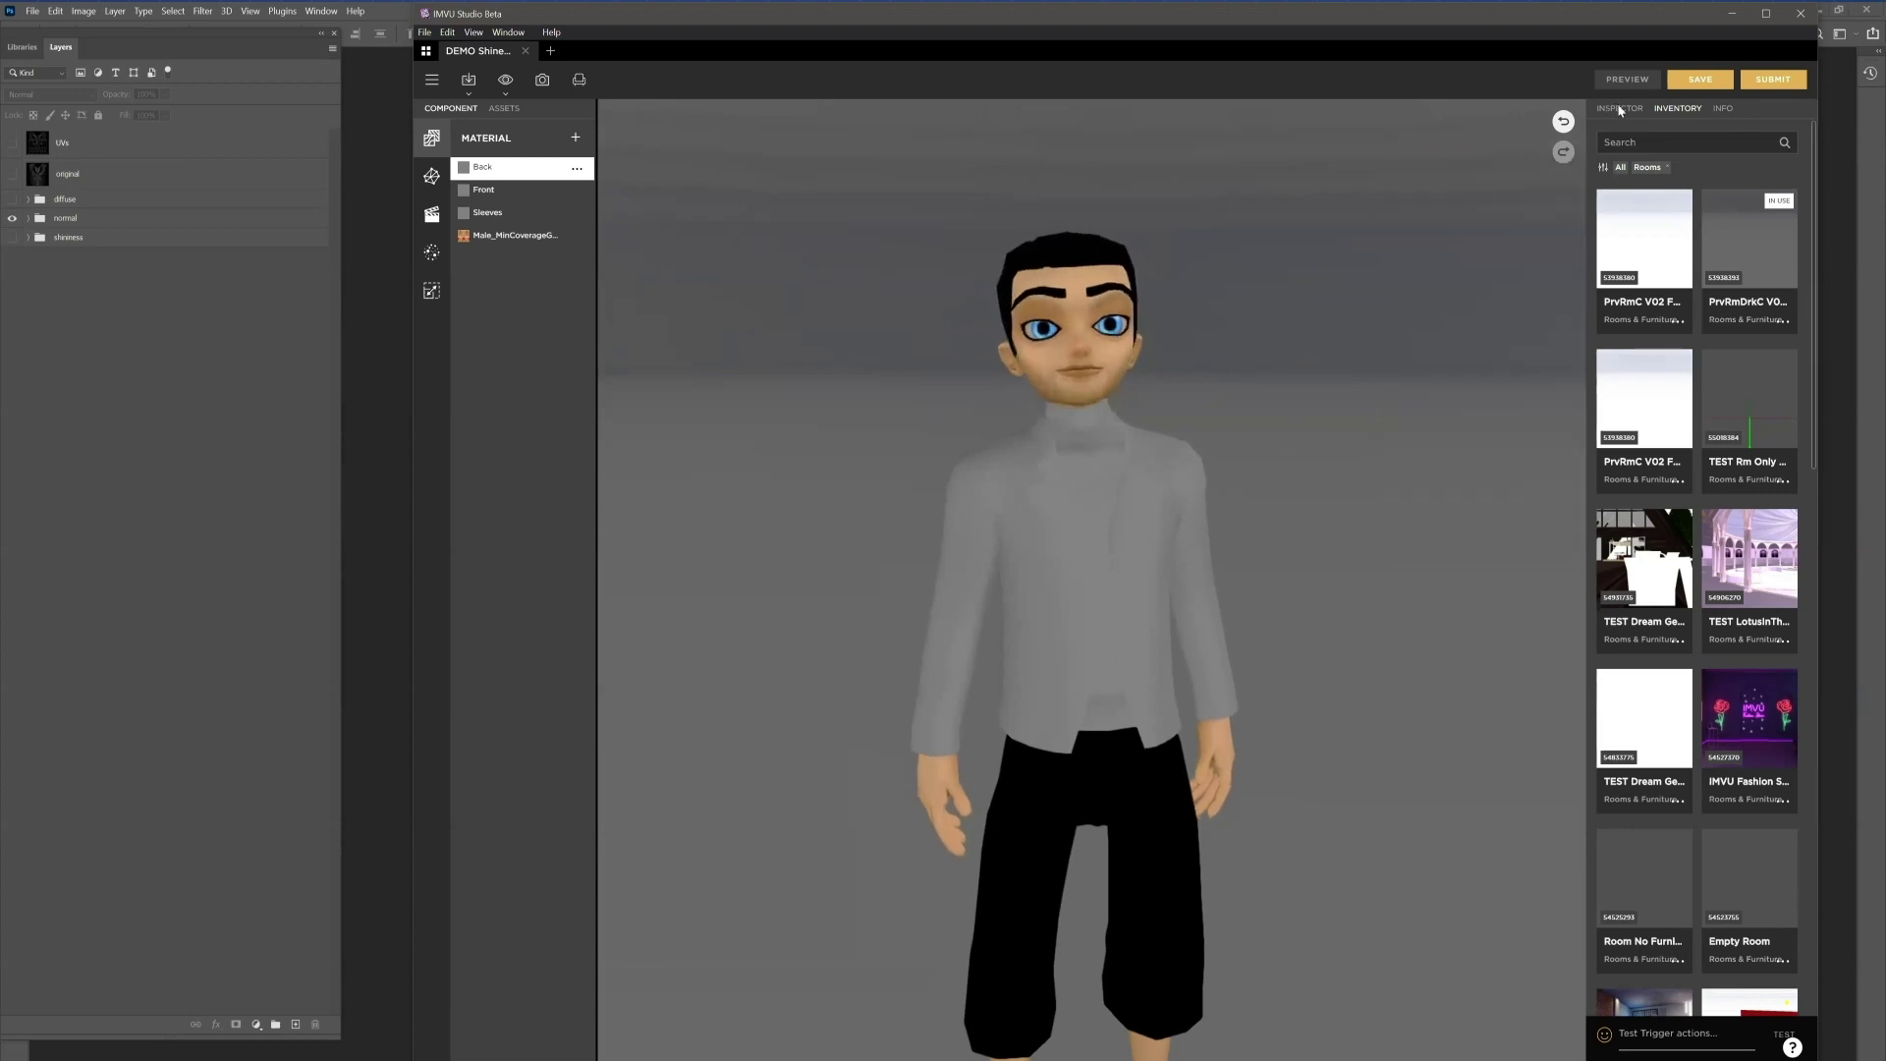
{"action": "left_click", "coordinate": [1620, 110]}
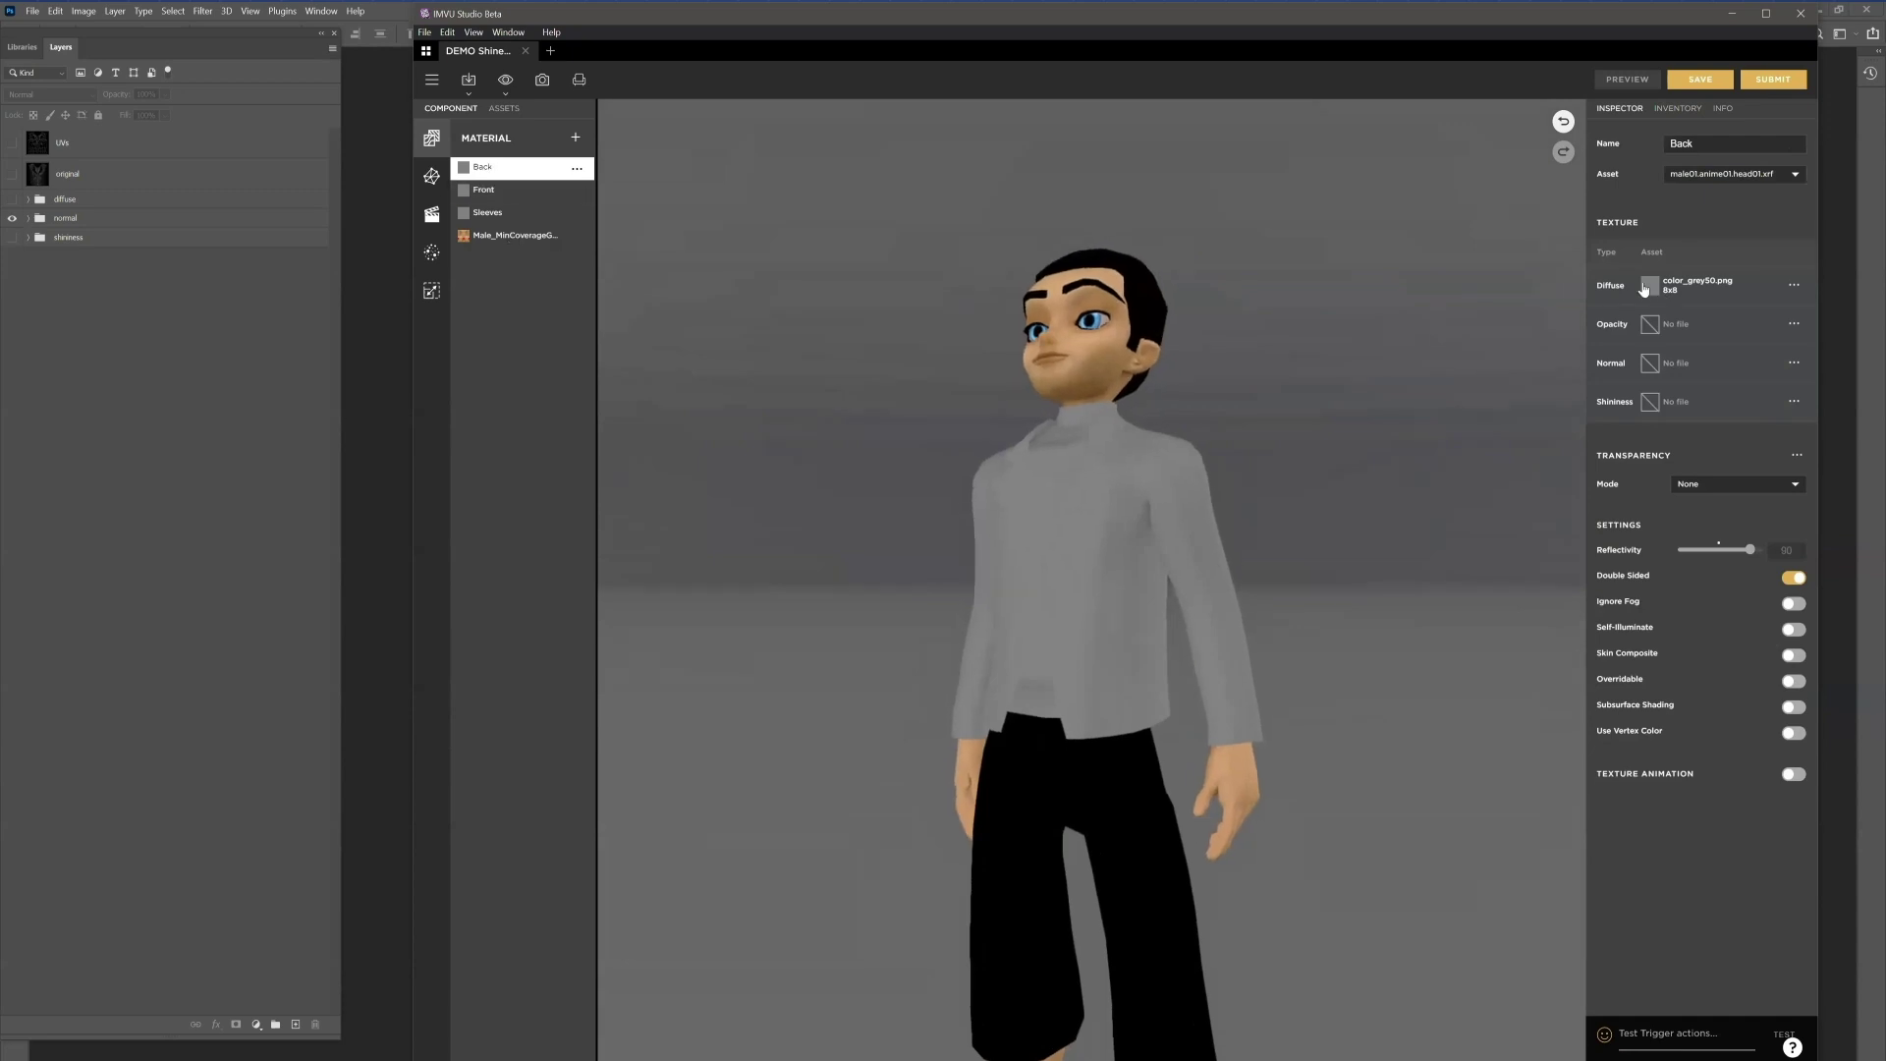
Step: Examine the shading of the plain grey jacket on the avatar from the front and the side
{"action": "mouse_move", "coordinate": [1647, 286]}
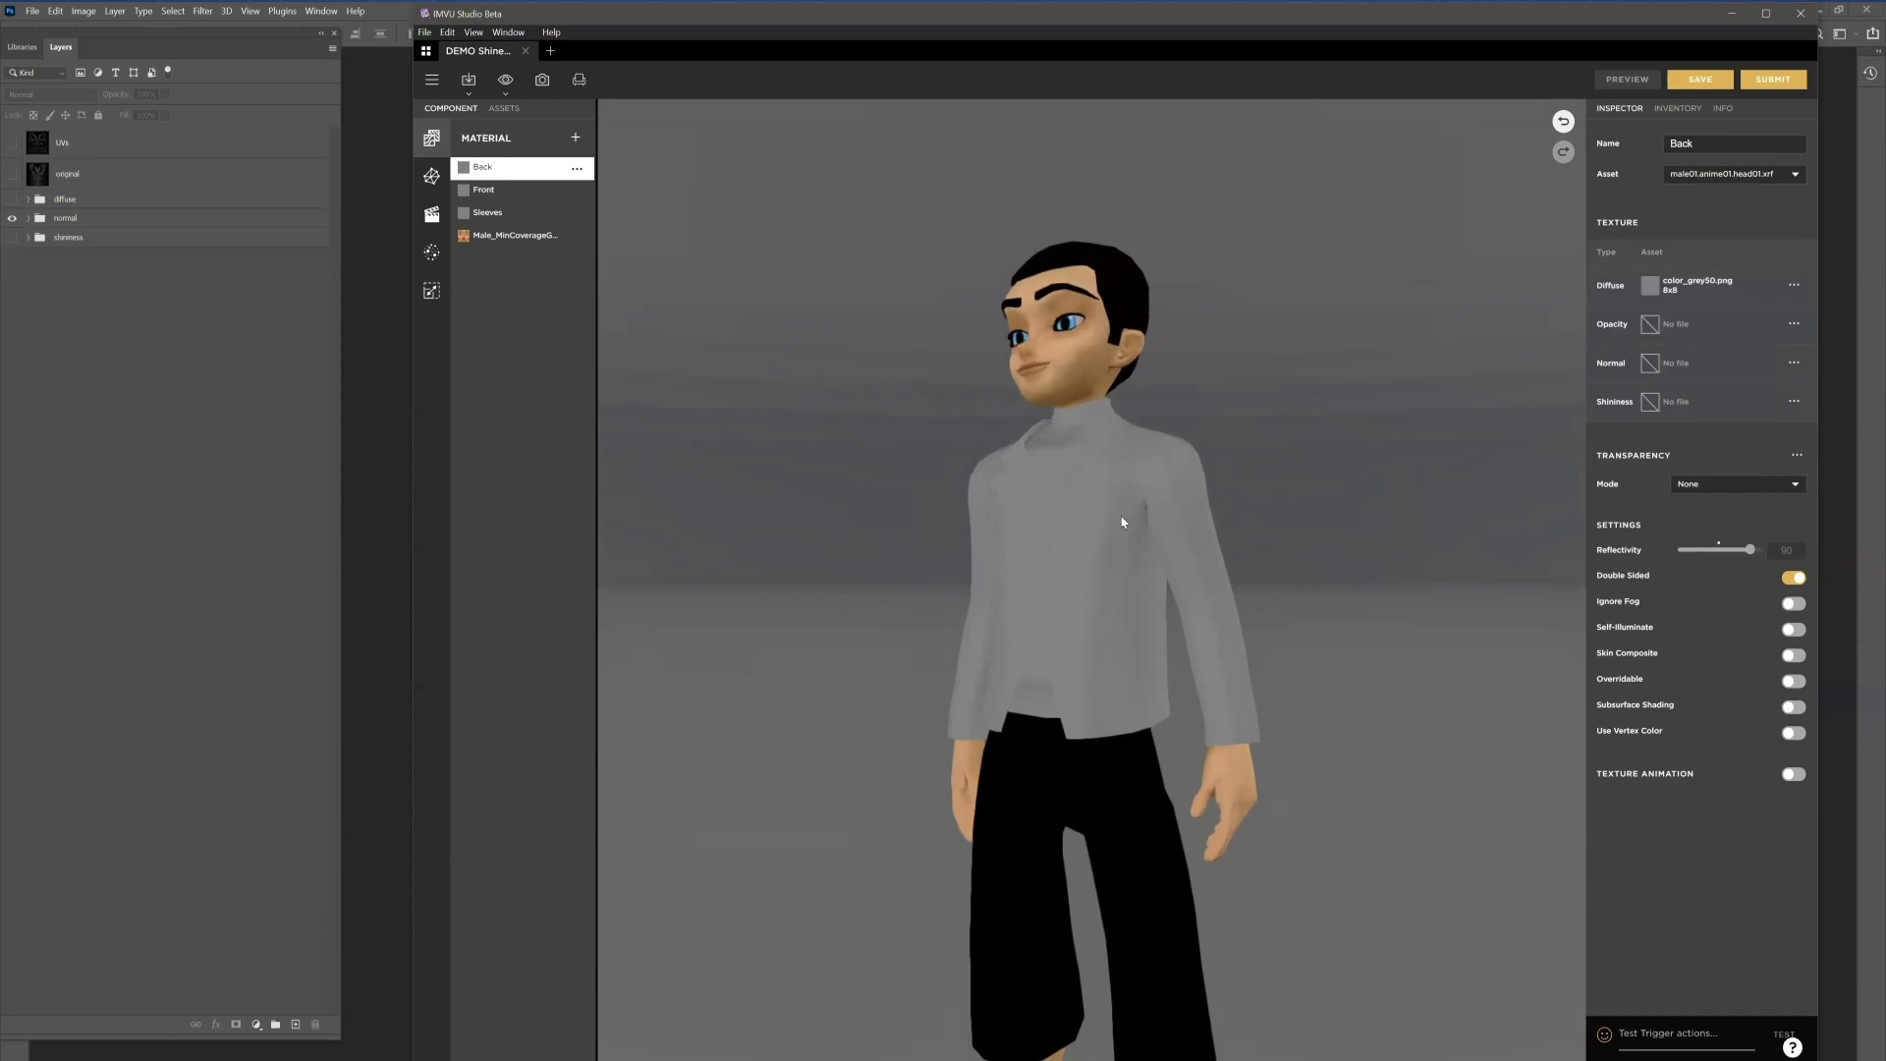
{"action": "scroll", "coordinate": [1144, 524], "scroll_direction": "up", "scroll_amount": 3}
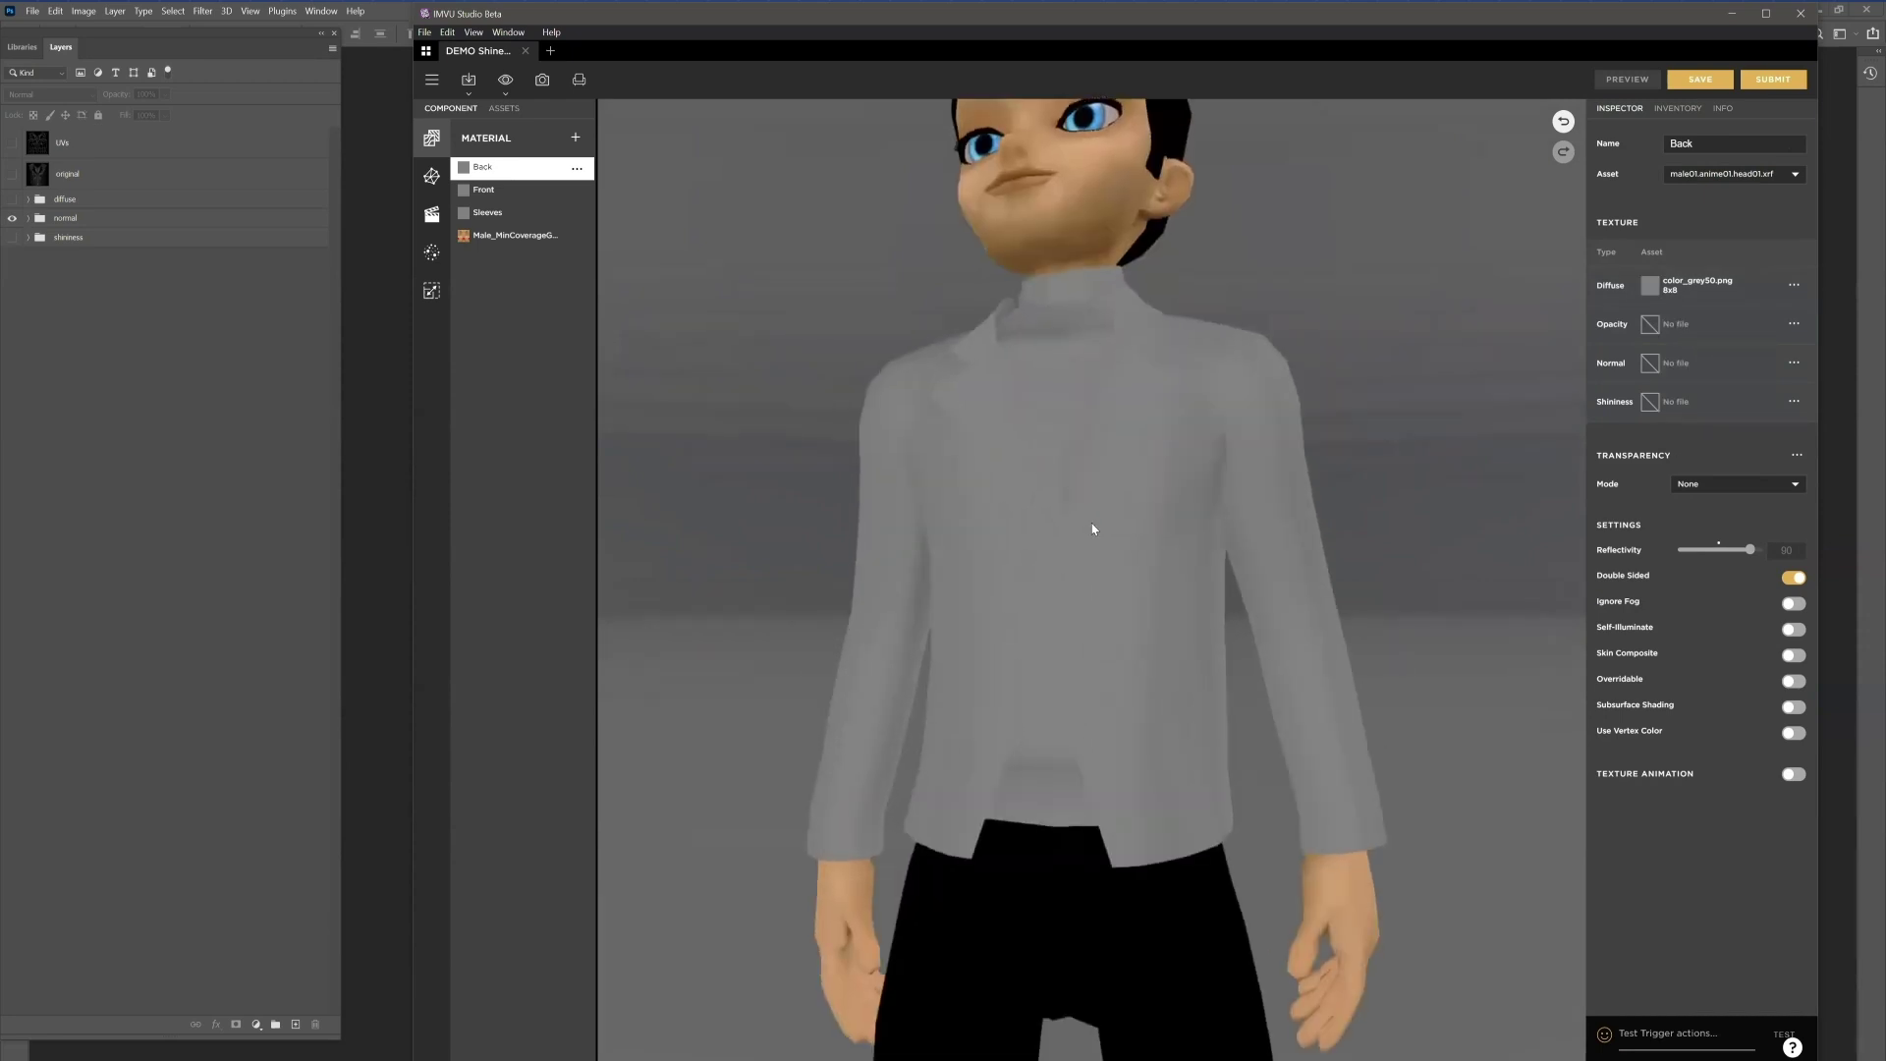
{"action": "left_click_drag", "start_coordinate": [1090, 527], "coordinate": [1051, 603]}
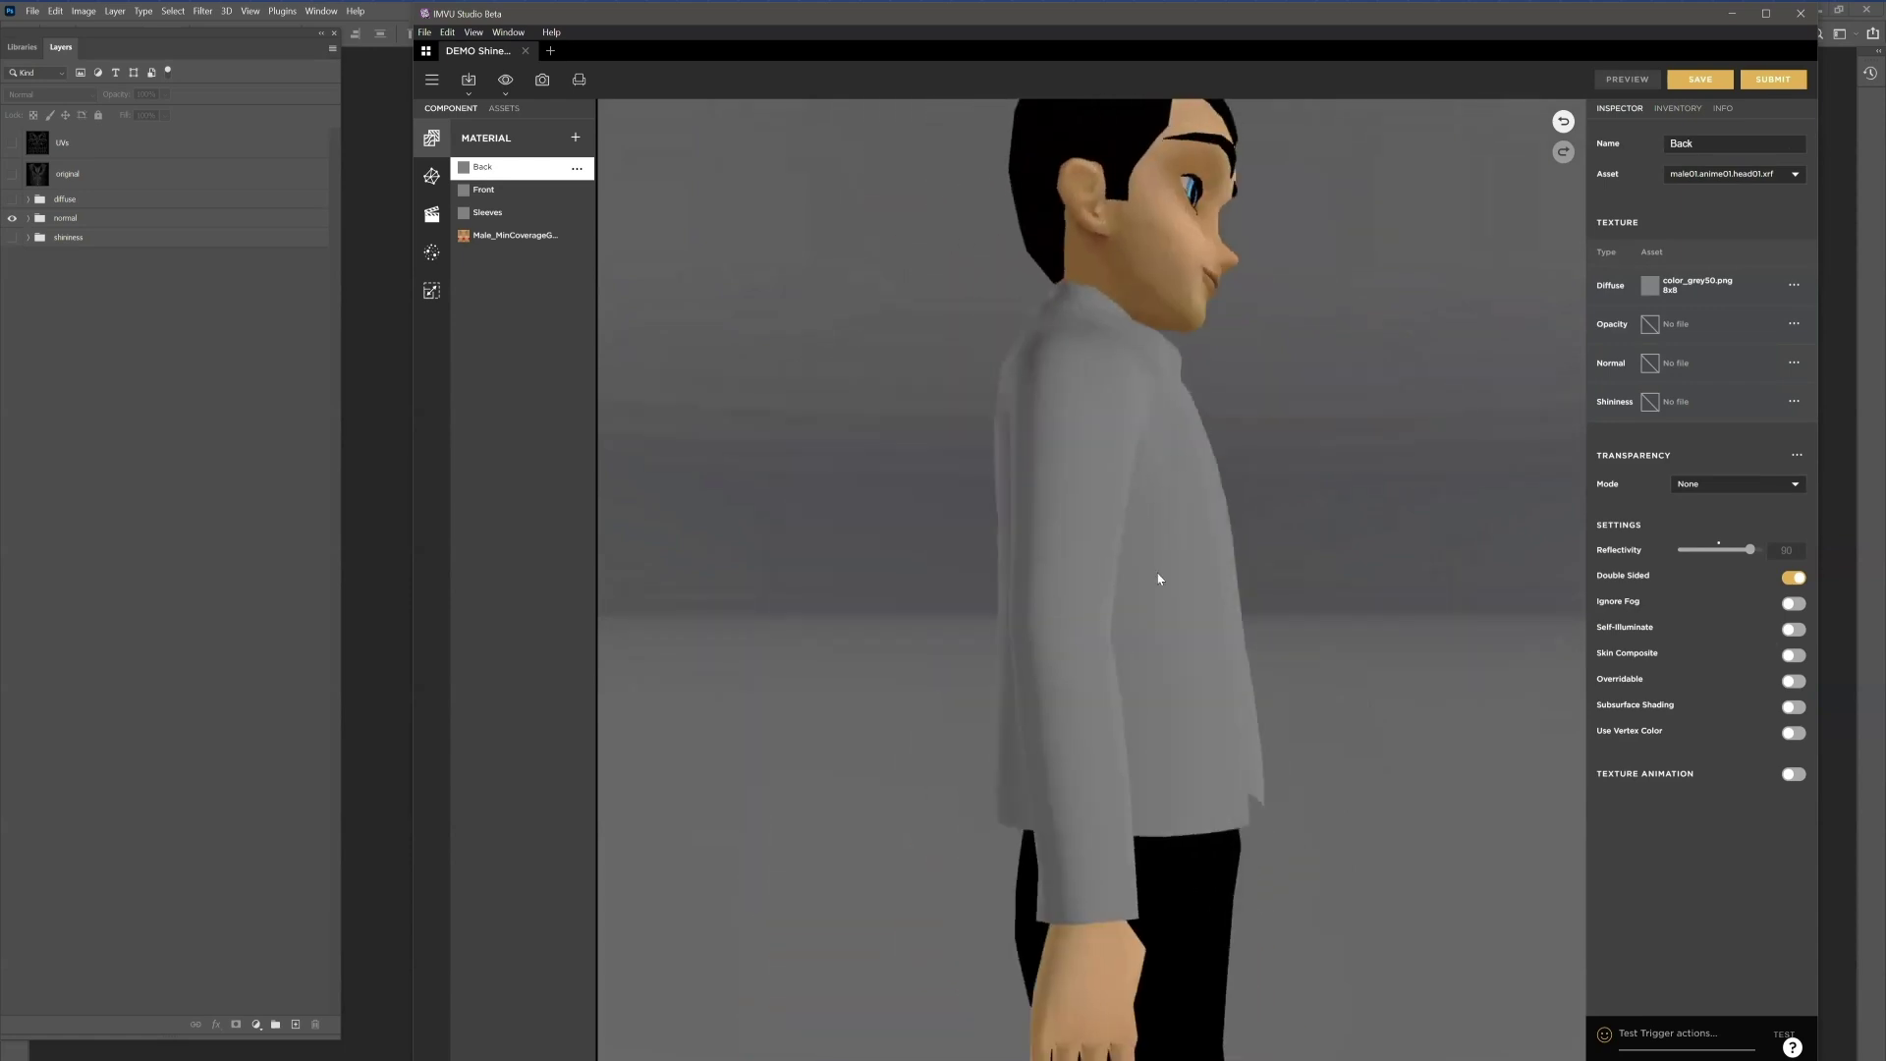
{"action": "left_click_drag", "start_coordinate": [1247, 541], "coordinate": [1153, 551]}
{"action": "left_click_drag", "start_coordinate": [1323, 552], "coordinate": [1150, 563]}
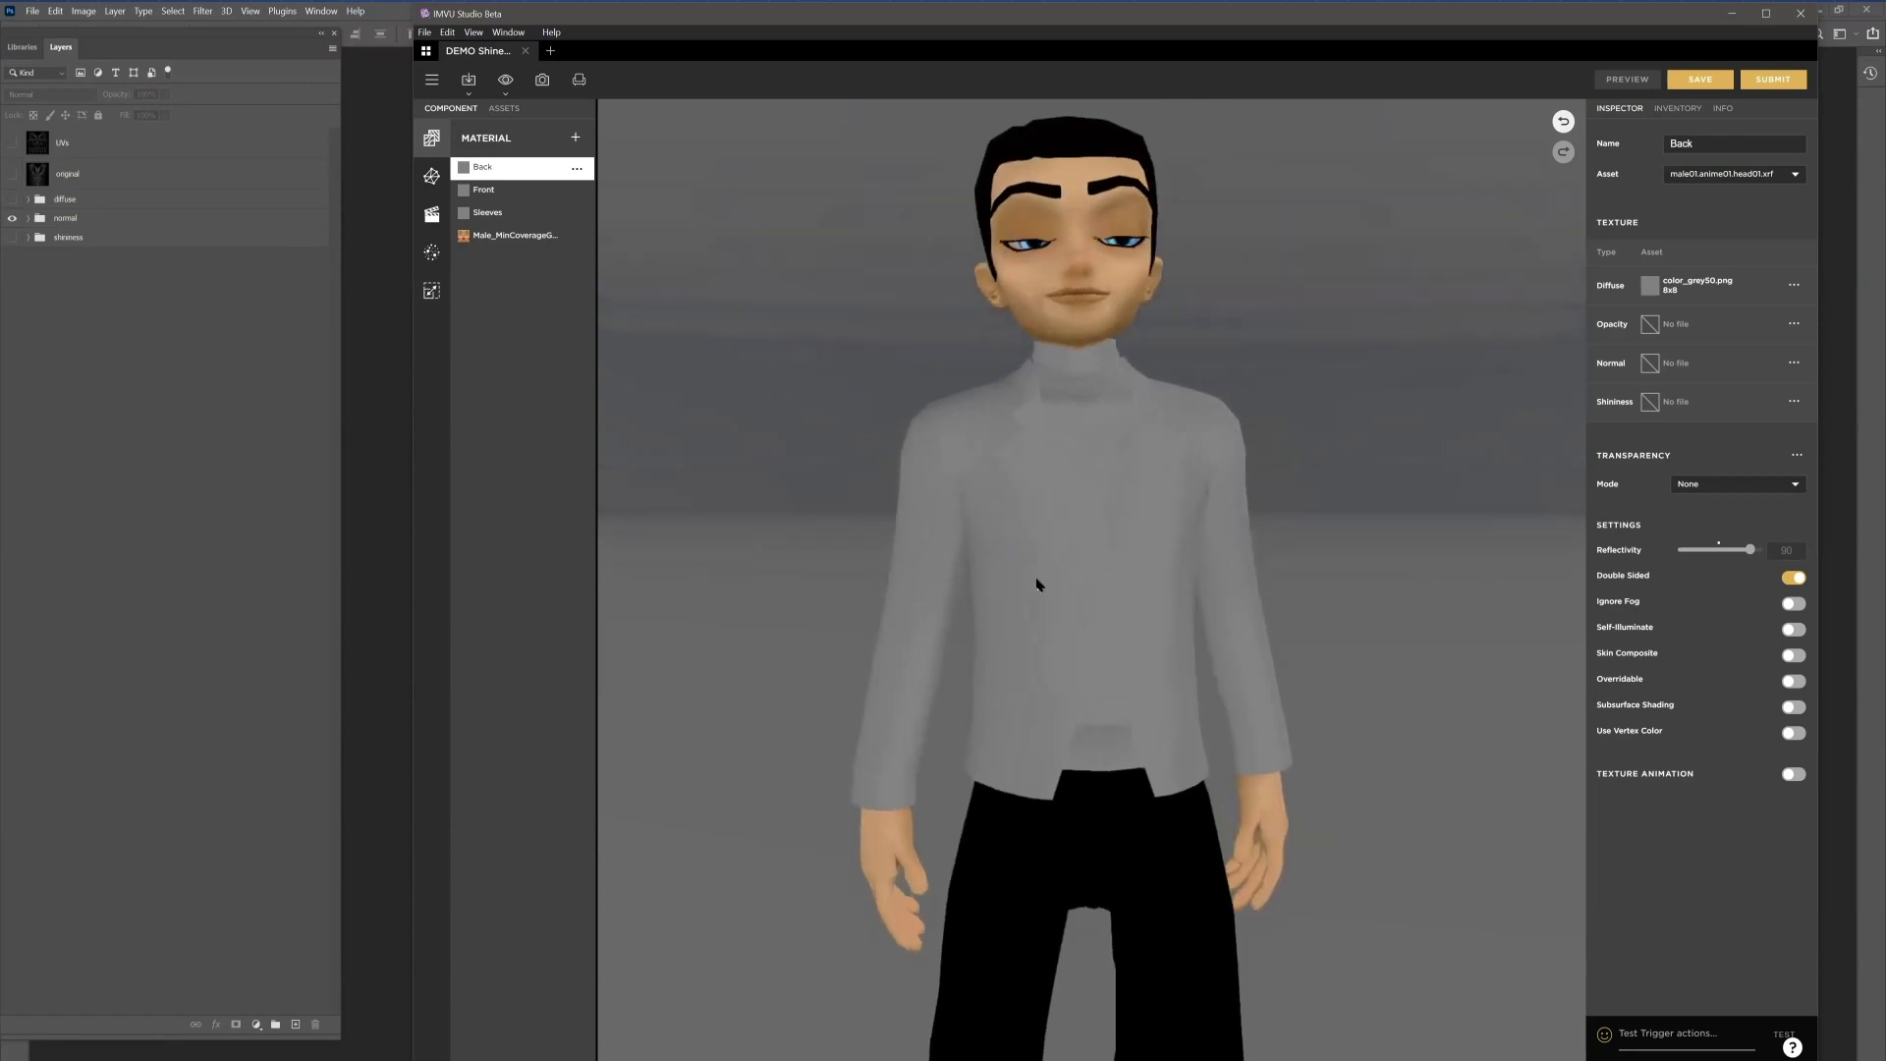
{"action": "scroll", "coordinate": [1035, 586], "scroll_direction": "up", "scroll_amount": 2}
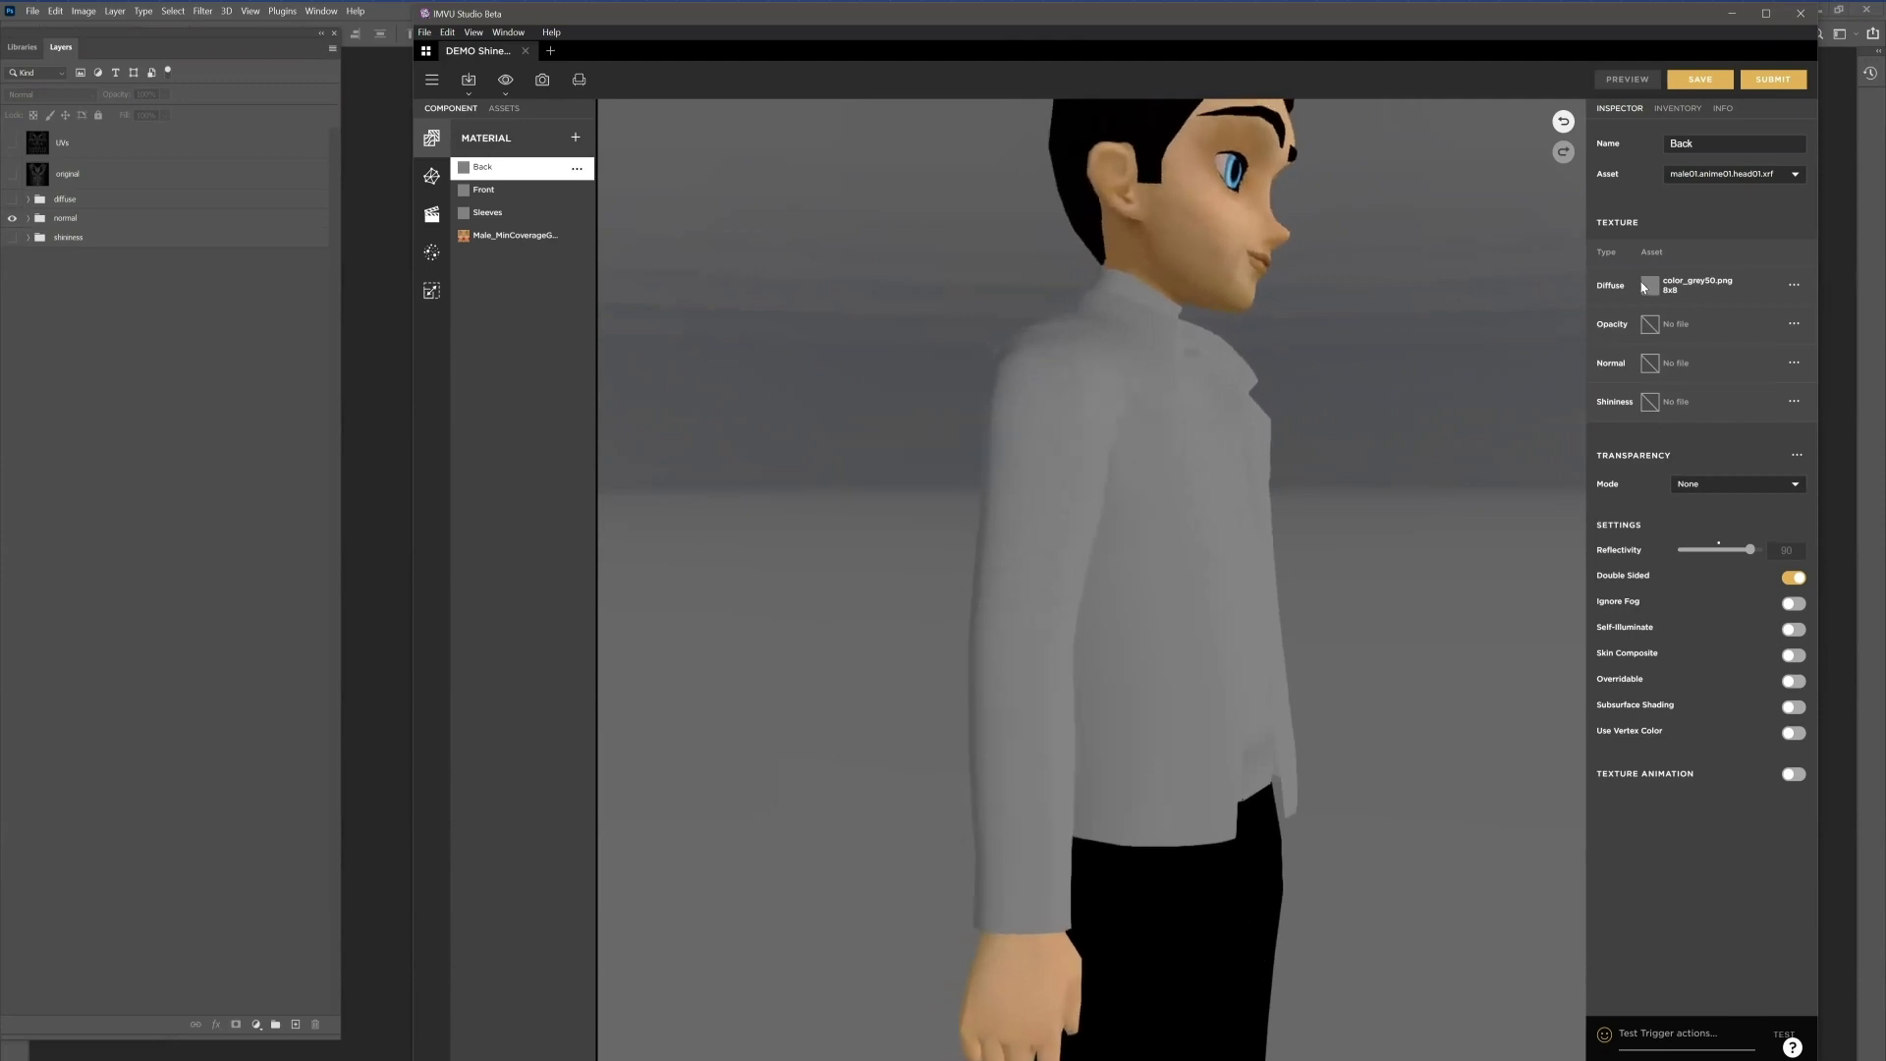
Step: Assign the original leather back image as the Back material's diffuse texture and jacket_front_original.jpg as the Front material's
{"action": "mouse_move", "coordinate": [1656, 287]}
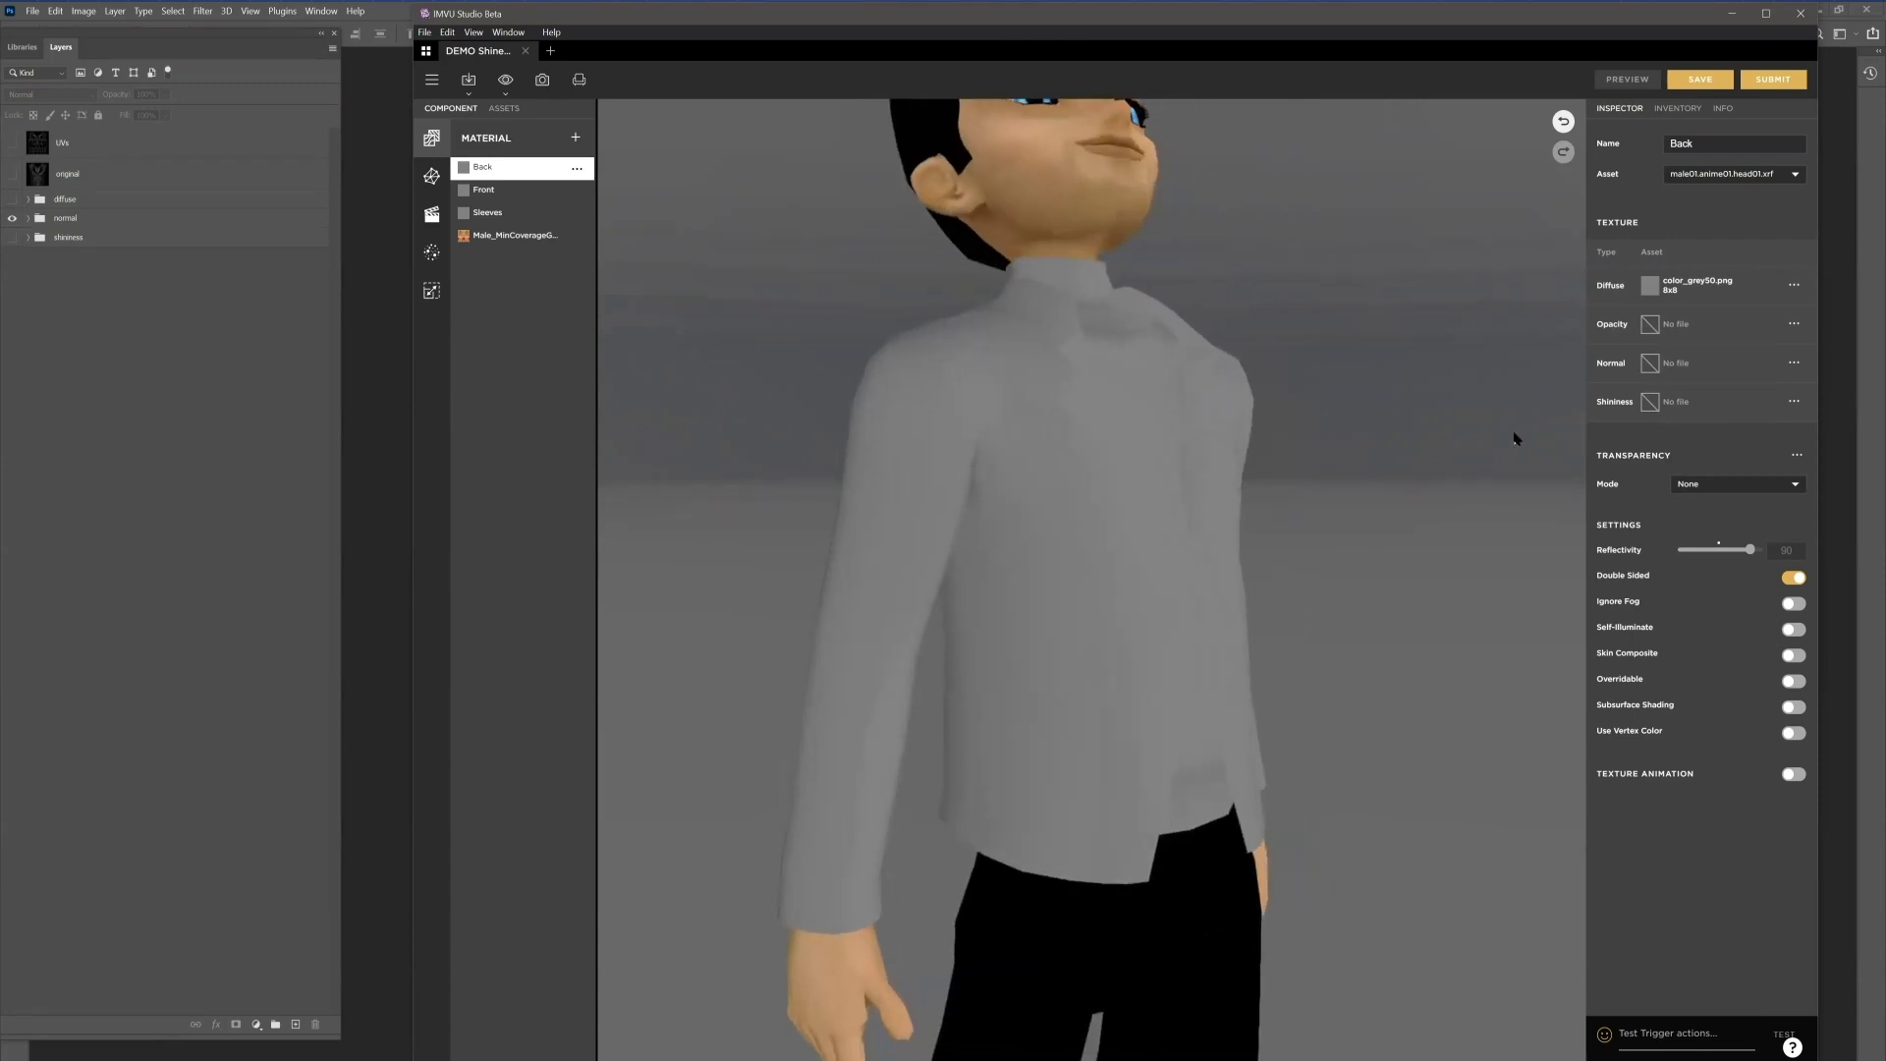
{"action": "left_click", "coordinate": [1650, 286]}
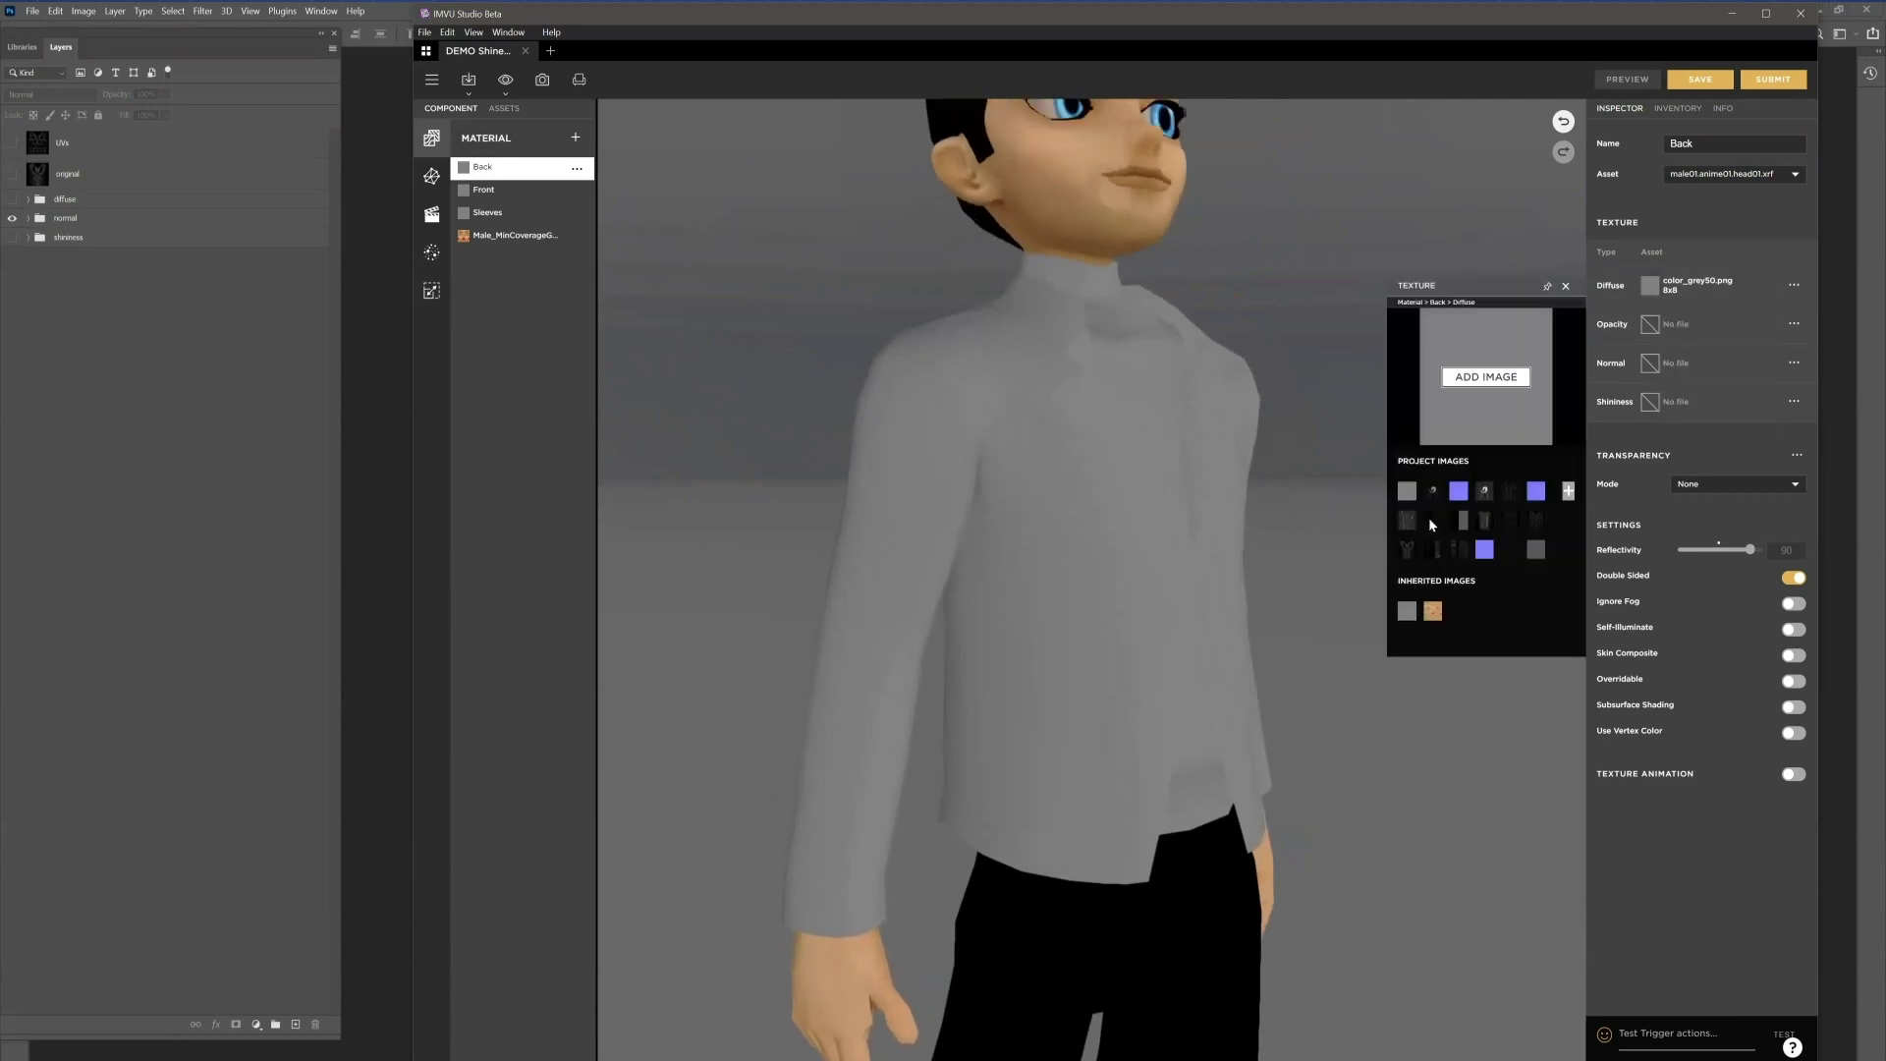
{"action": "mouse_move", "coordinate": [1431, 524]}
{"action": "mouse_move", "coordinate": [1506, 495]}
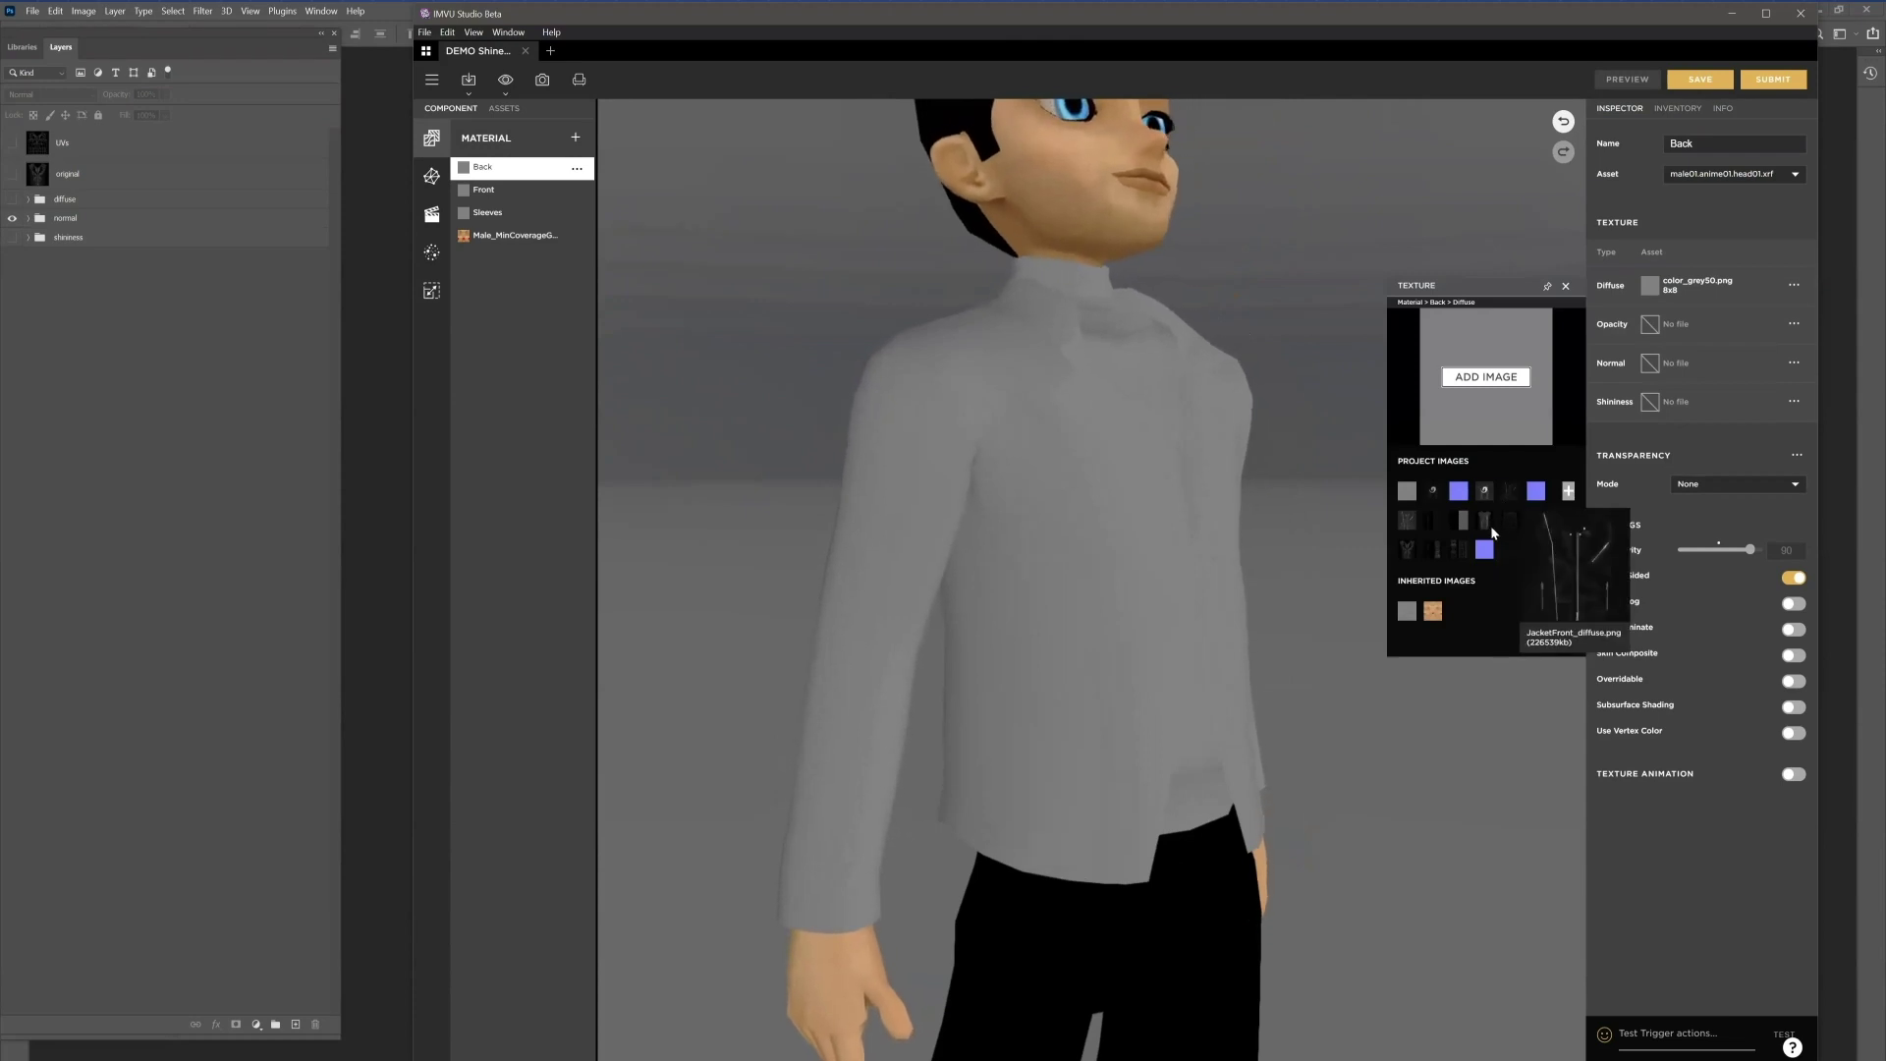
{"action": "left_click", "coordinate": [1487, 531]}
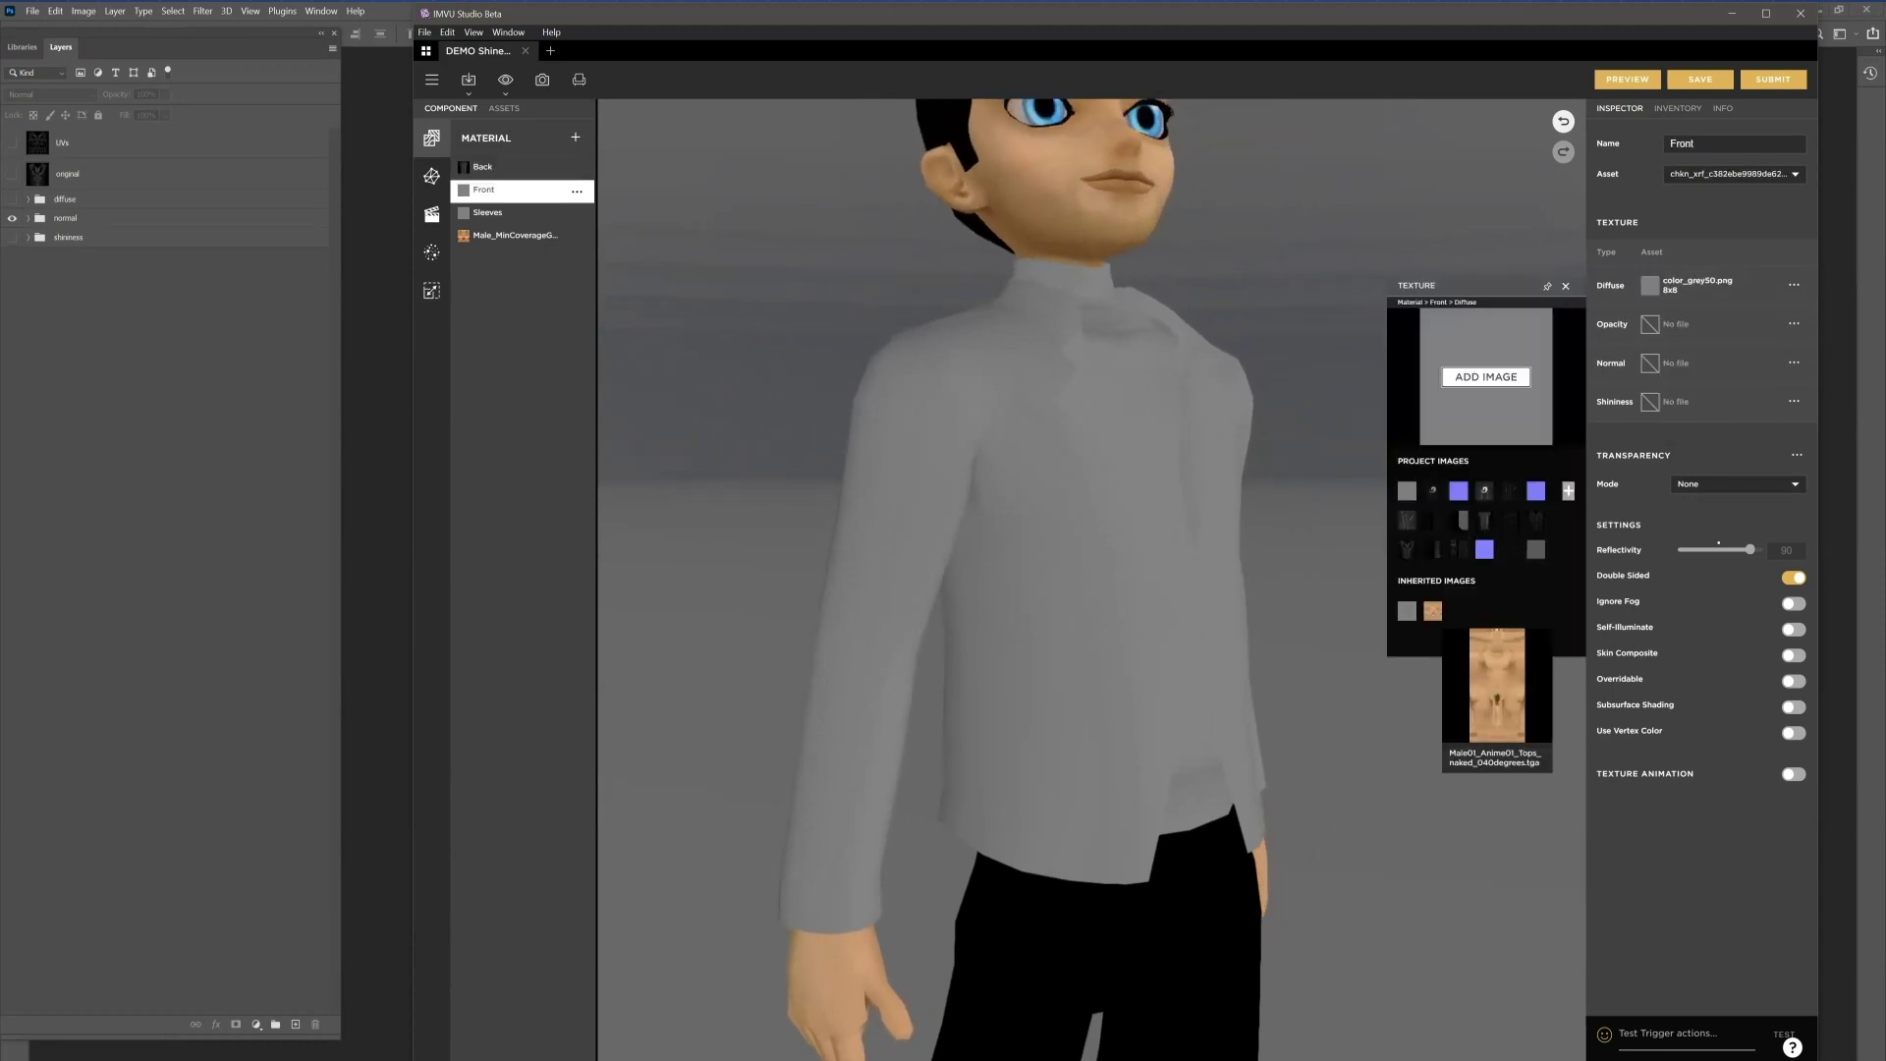
{"action": "mouse_move", "coordinate": [1511, 493]}
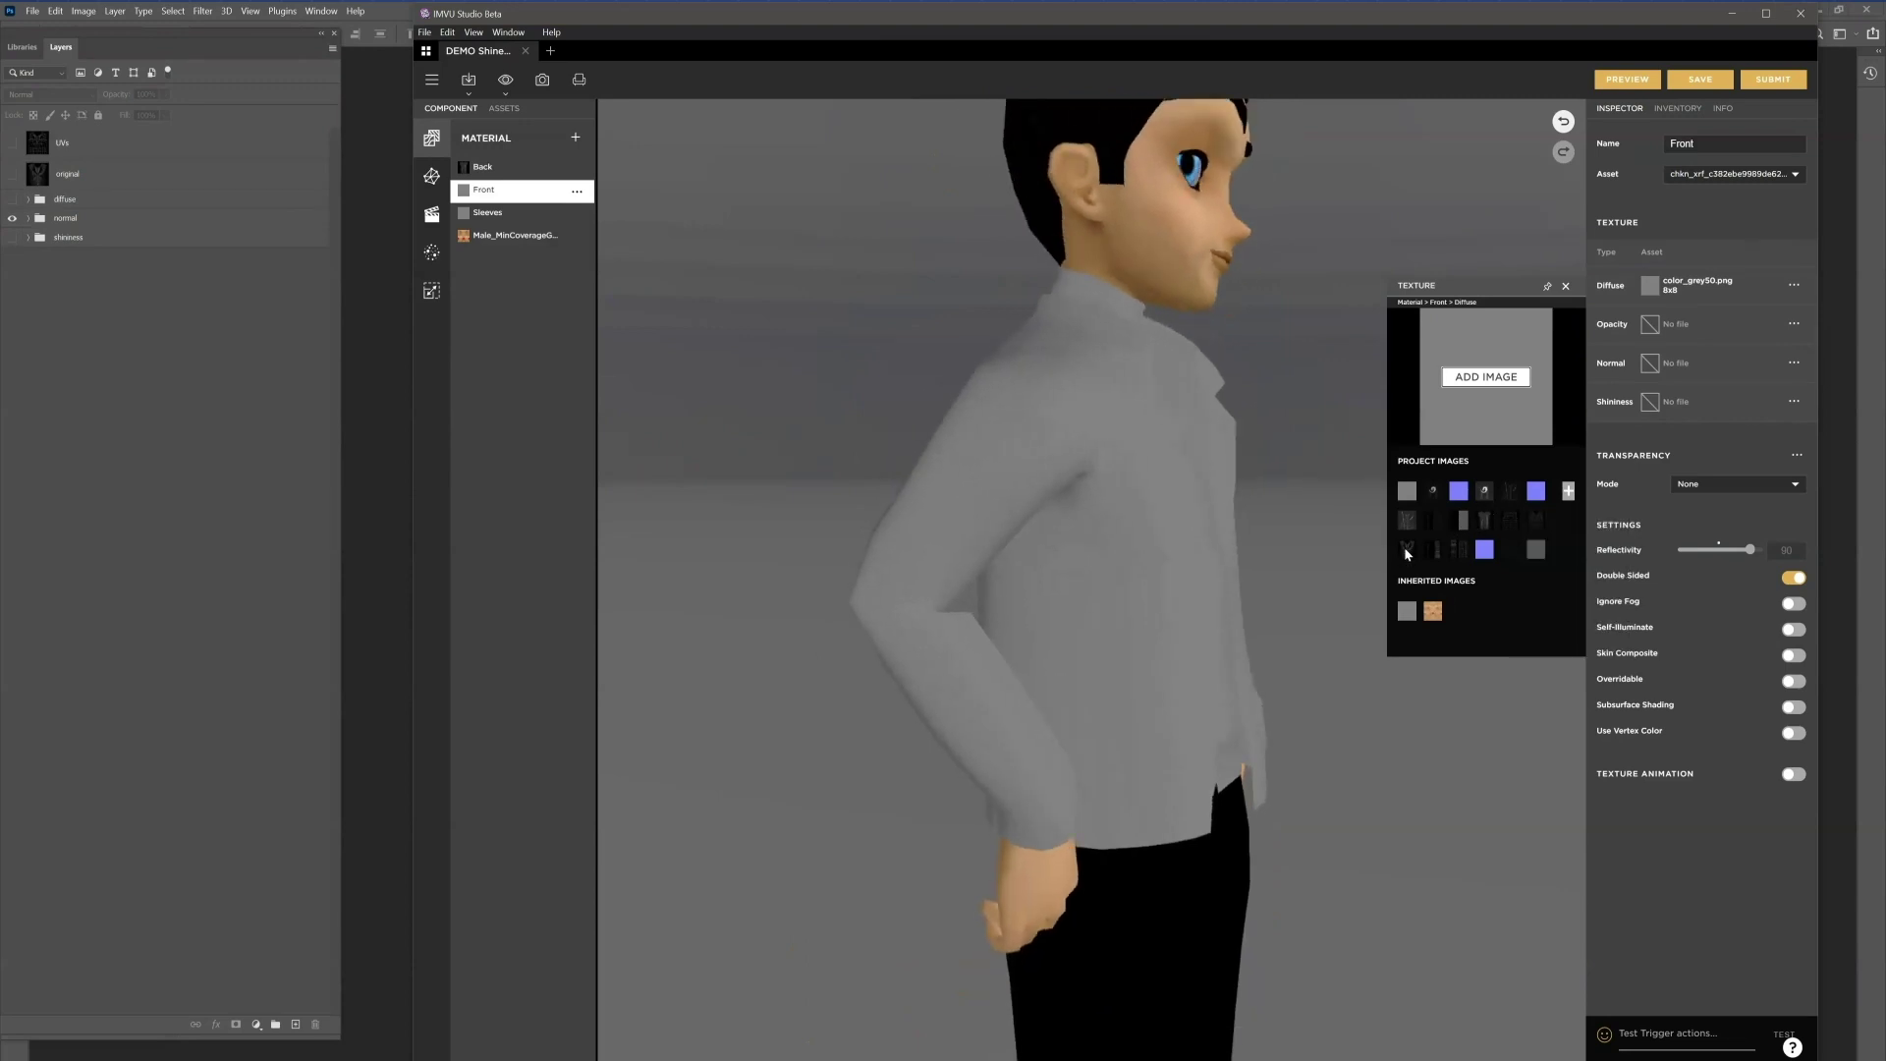
{"action": "mouse_move", "coordinate": [1407, 553]}
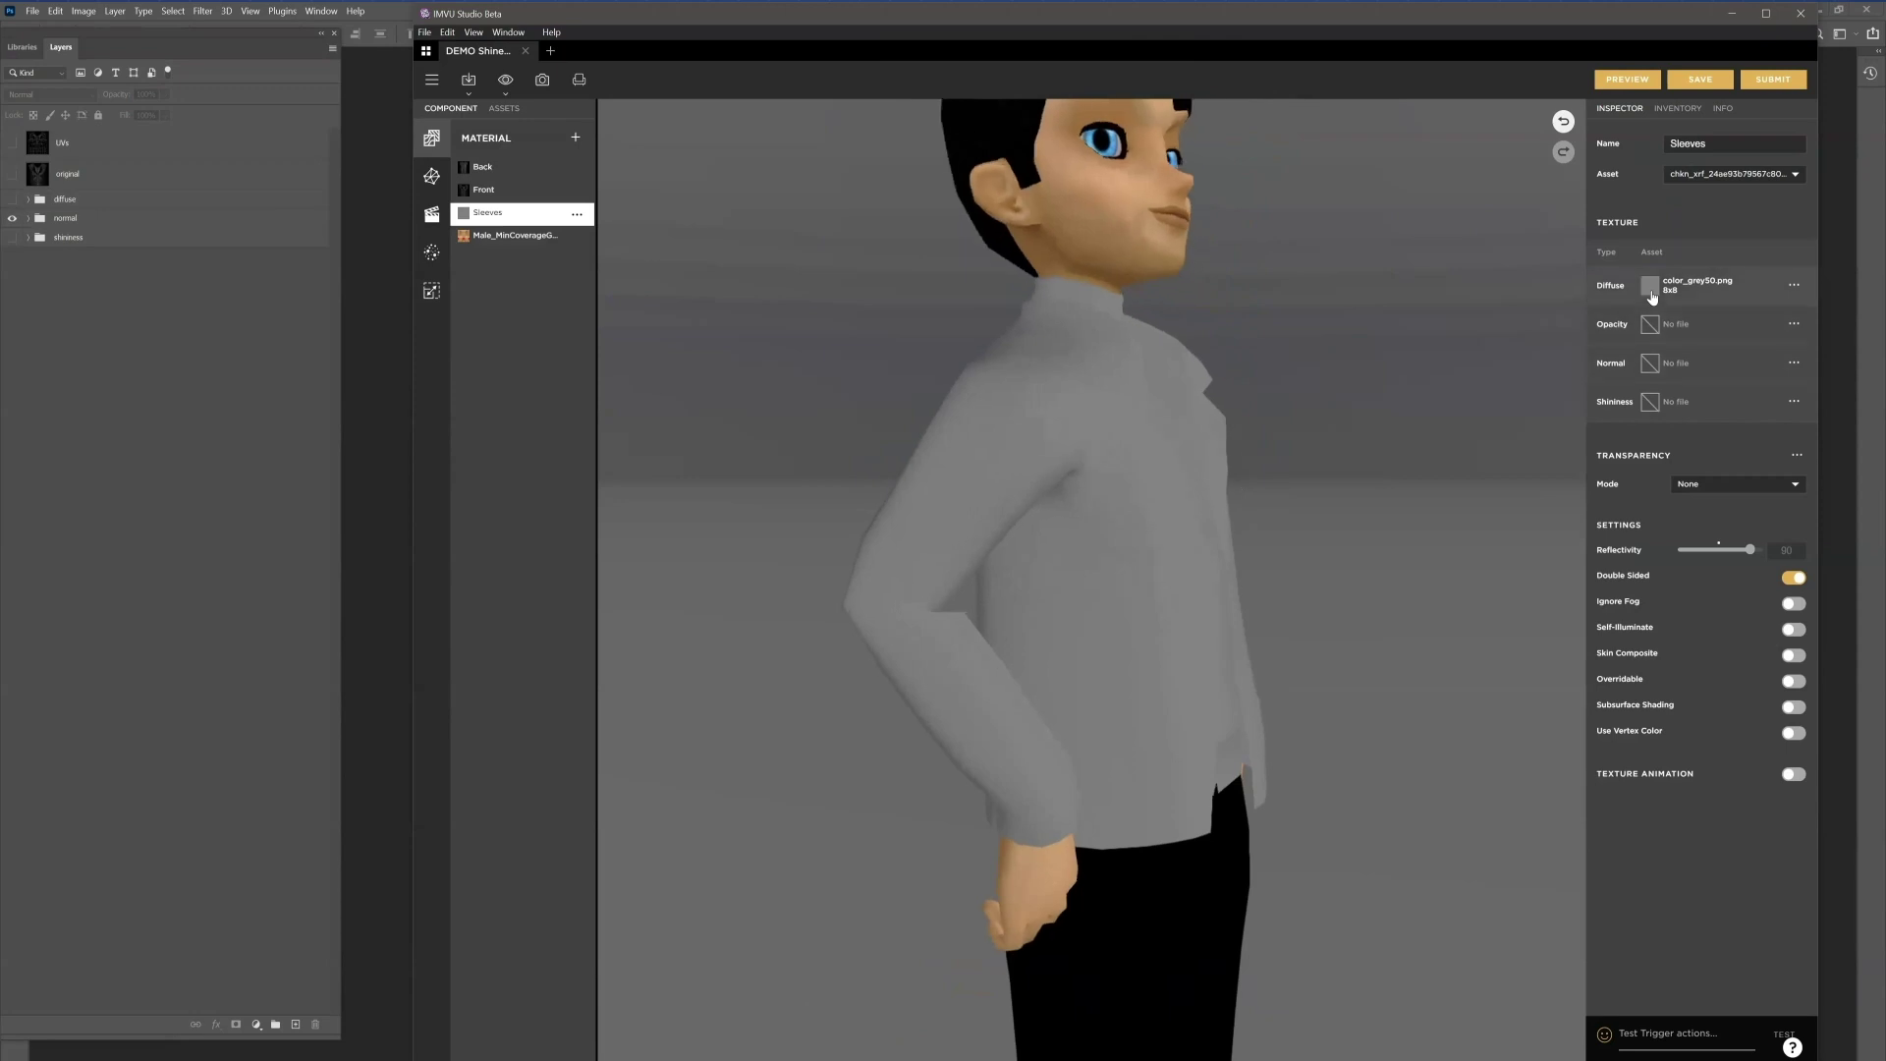
Step: Assign jacket_sleeves_original.jpg as the Sleeves material's diffuse texture and preview the leather jacket from the front and back
{"action": "left_click", "coordinate": [1650, 290]}
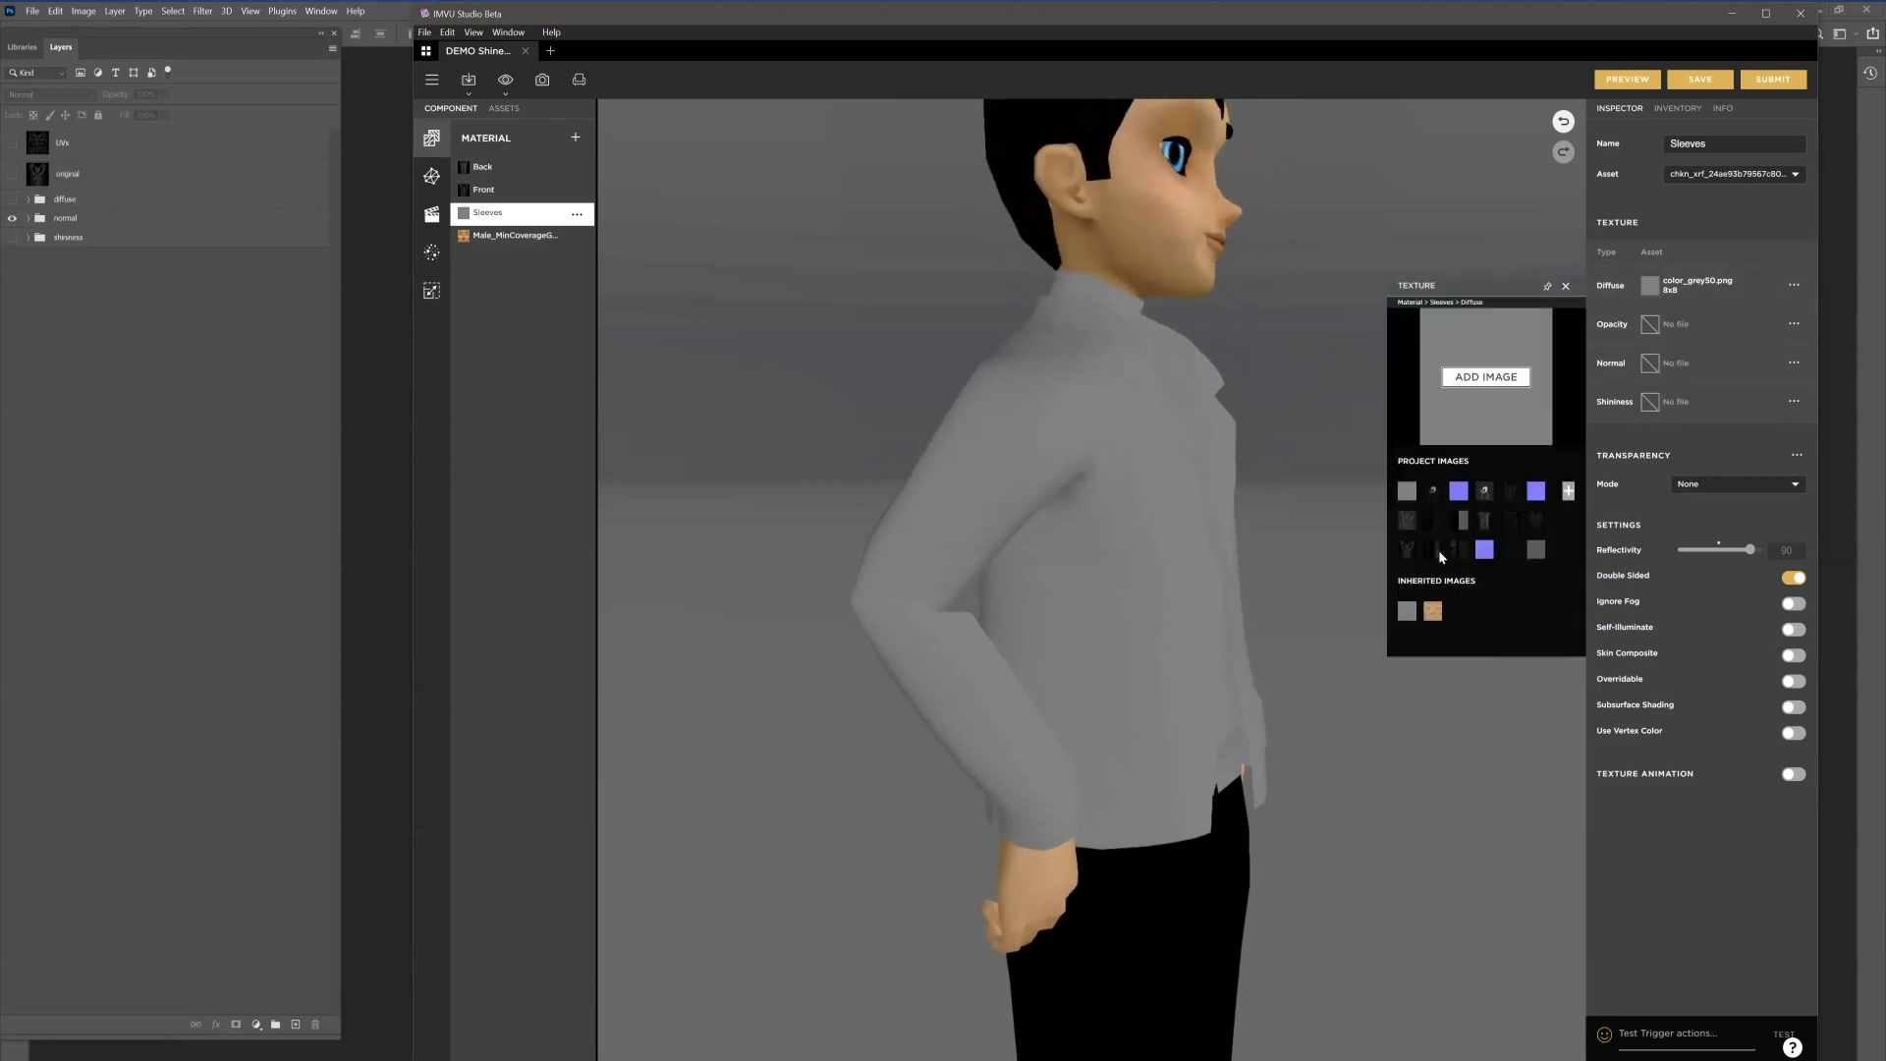
{"action": "mouse_move", "coordinate": [1440, 557]}
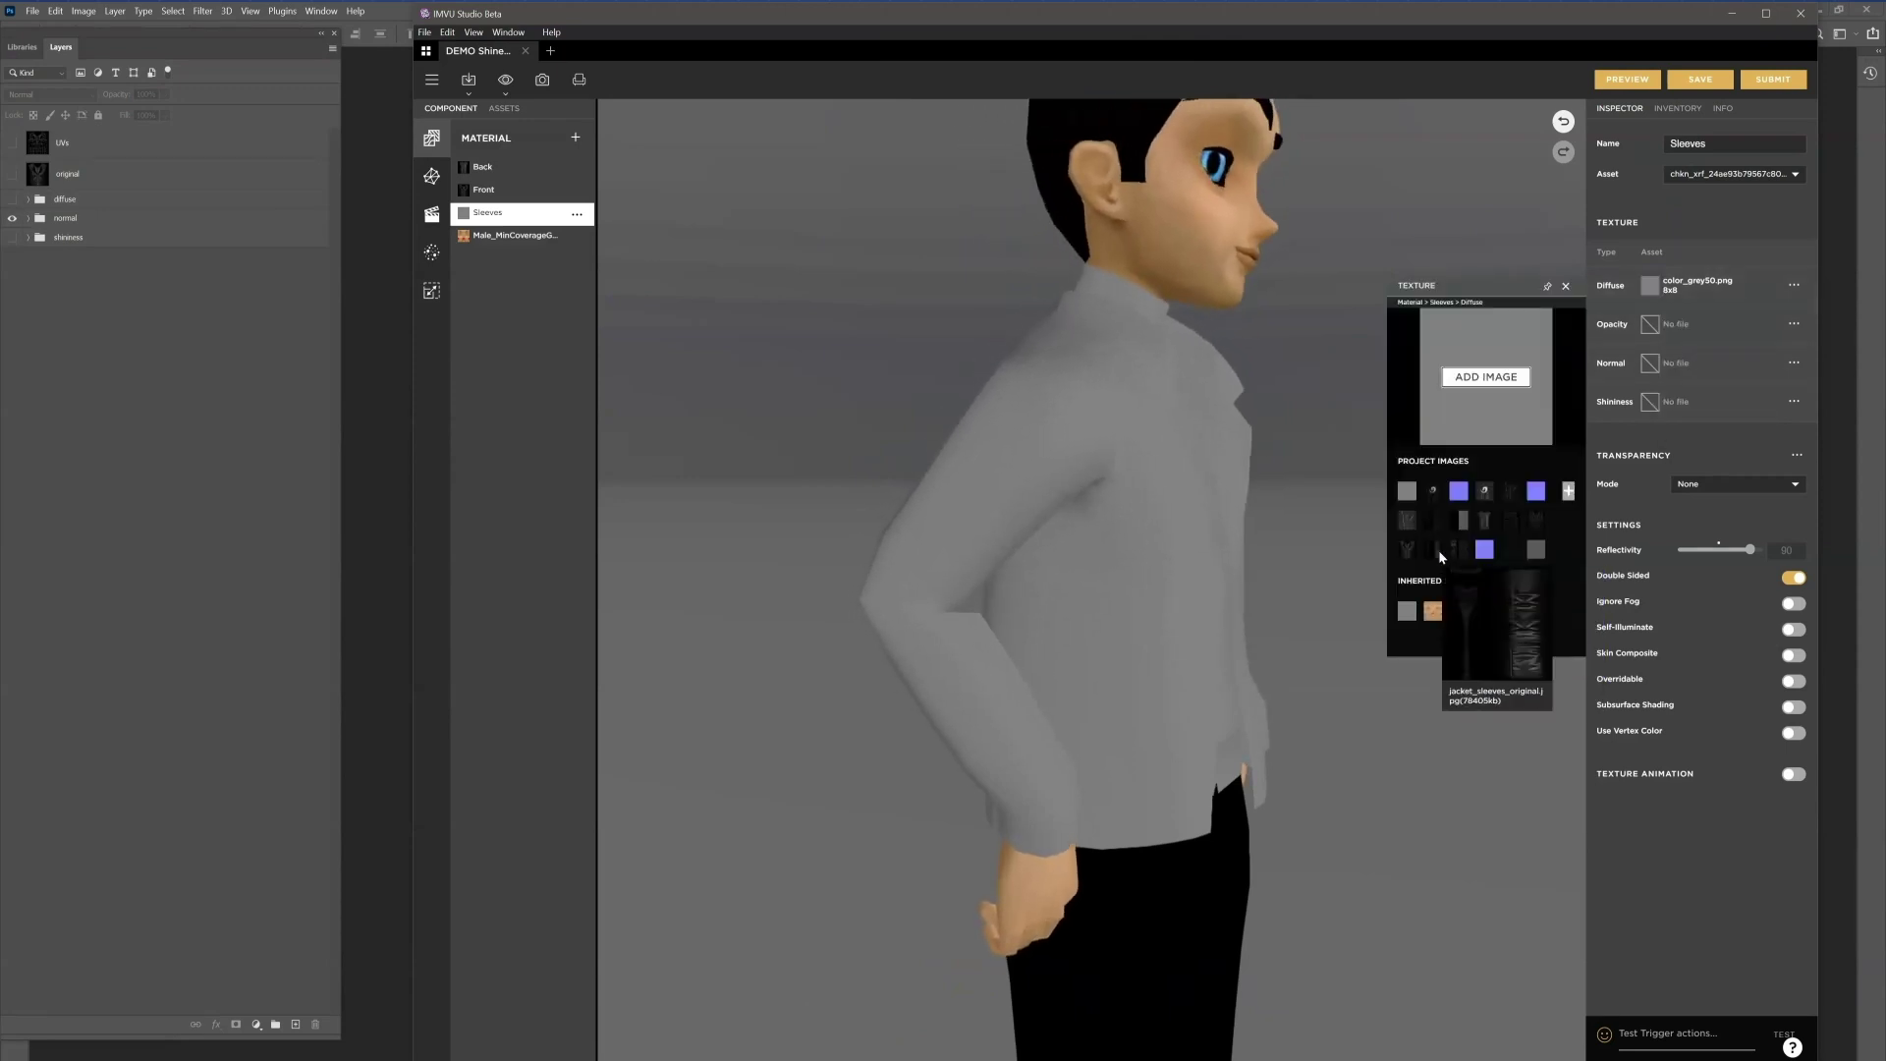
{"action": "left_click", "coordinate": [1440, 556]}
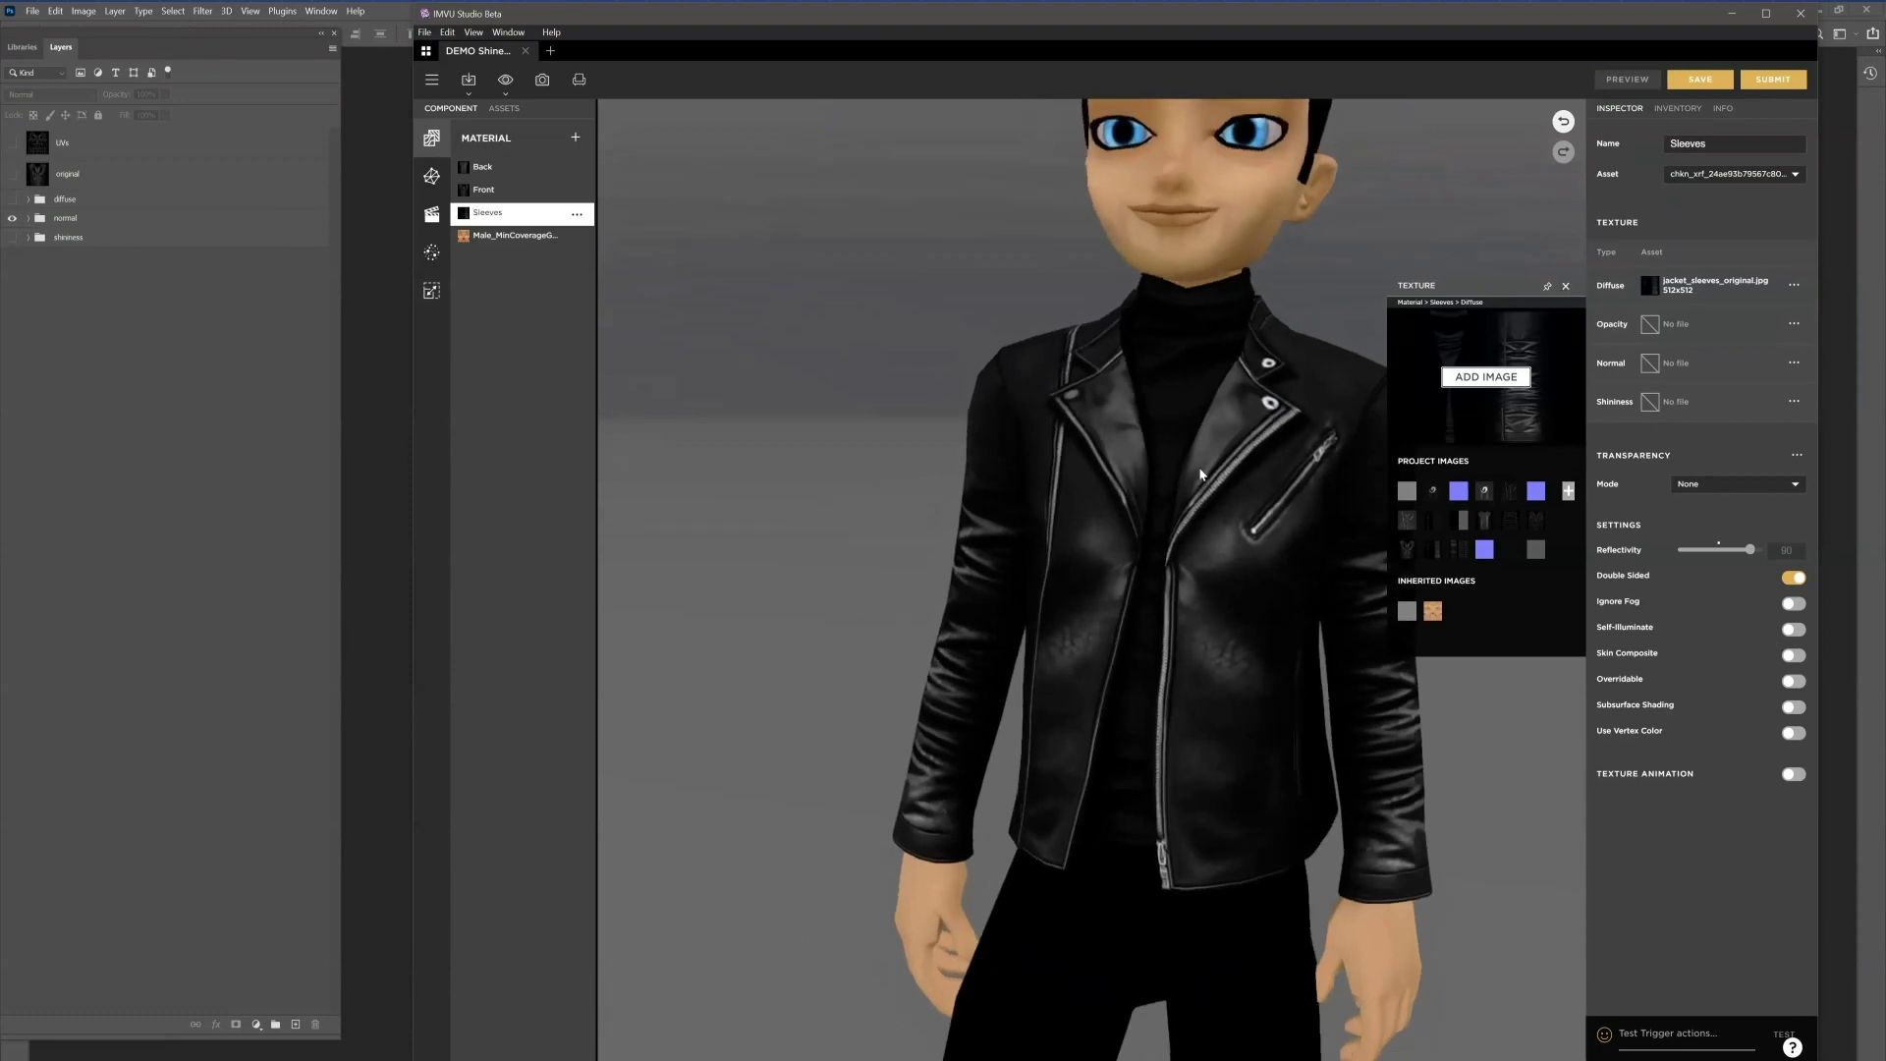
{"action": "left_click_drag", "start_coordinate": [1229, 481], "coordinate": [1309, 546]}
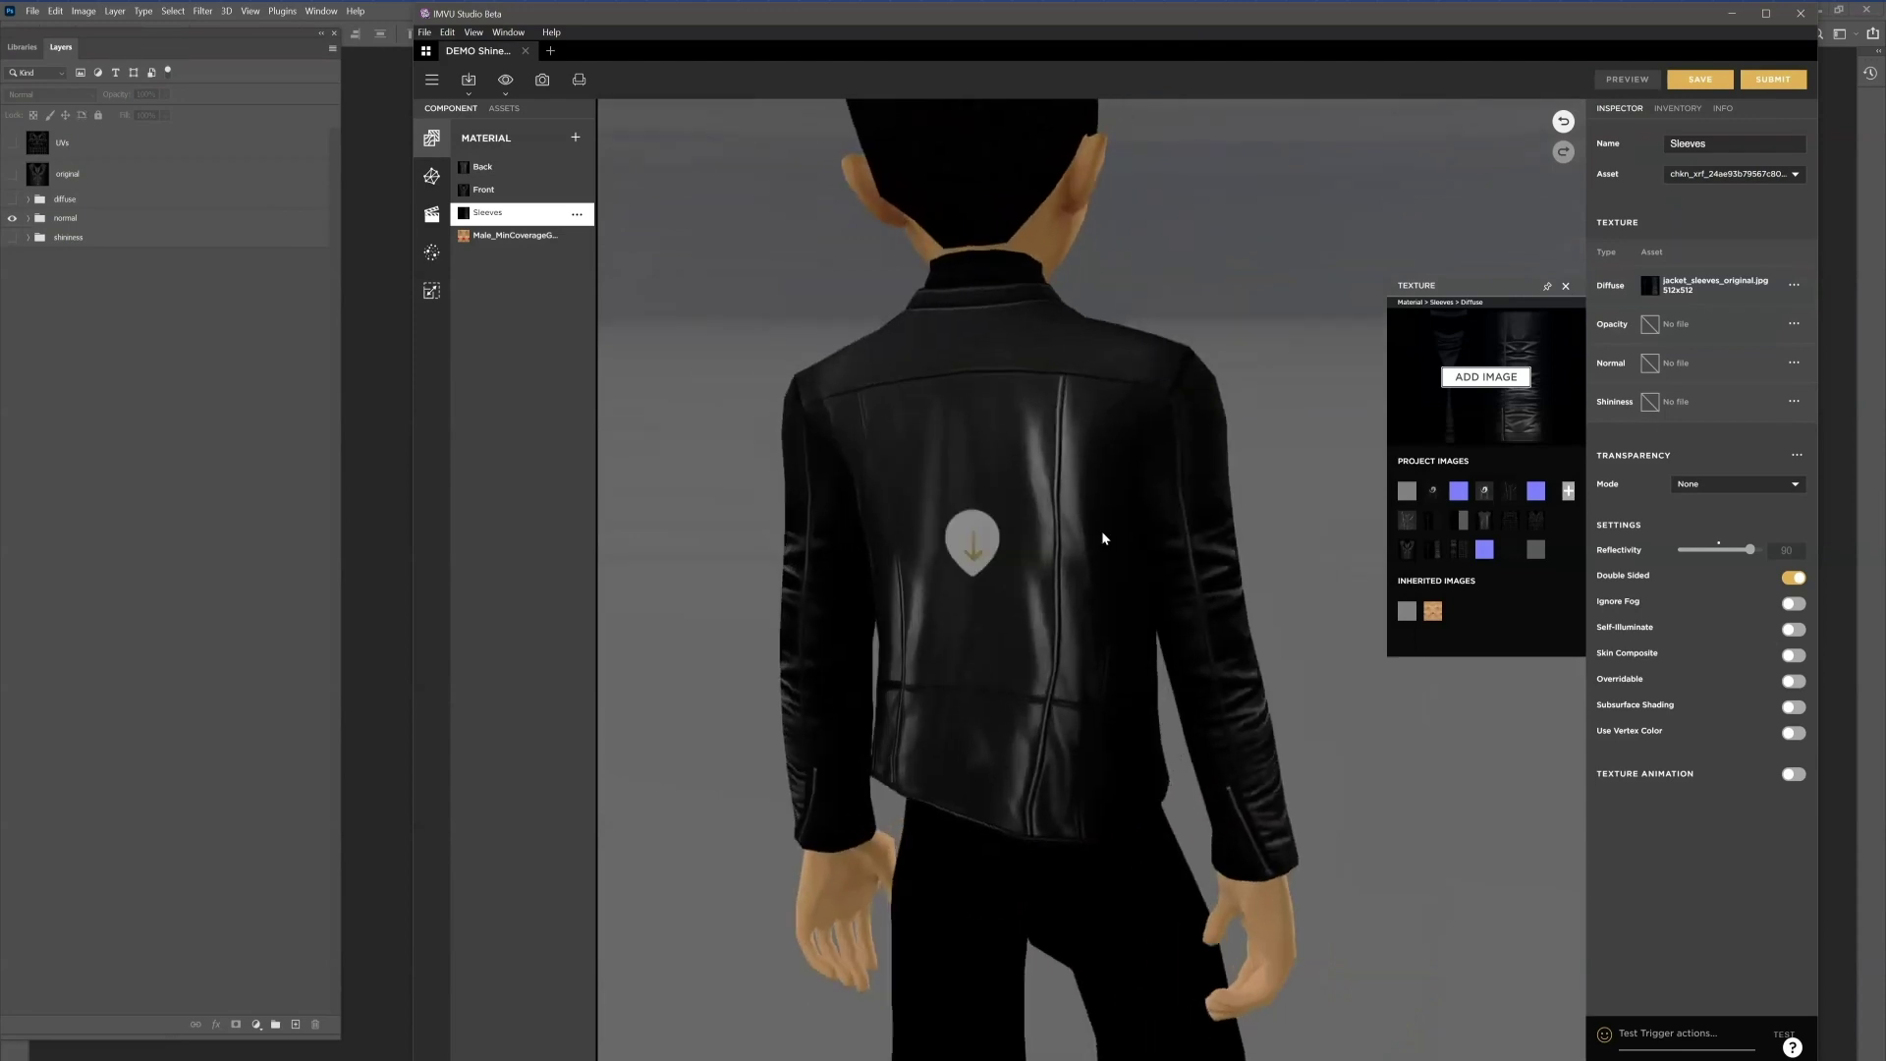
{"action": "double_click", "coordinate": [1059, 538]}
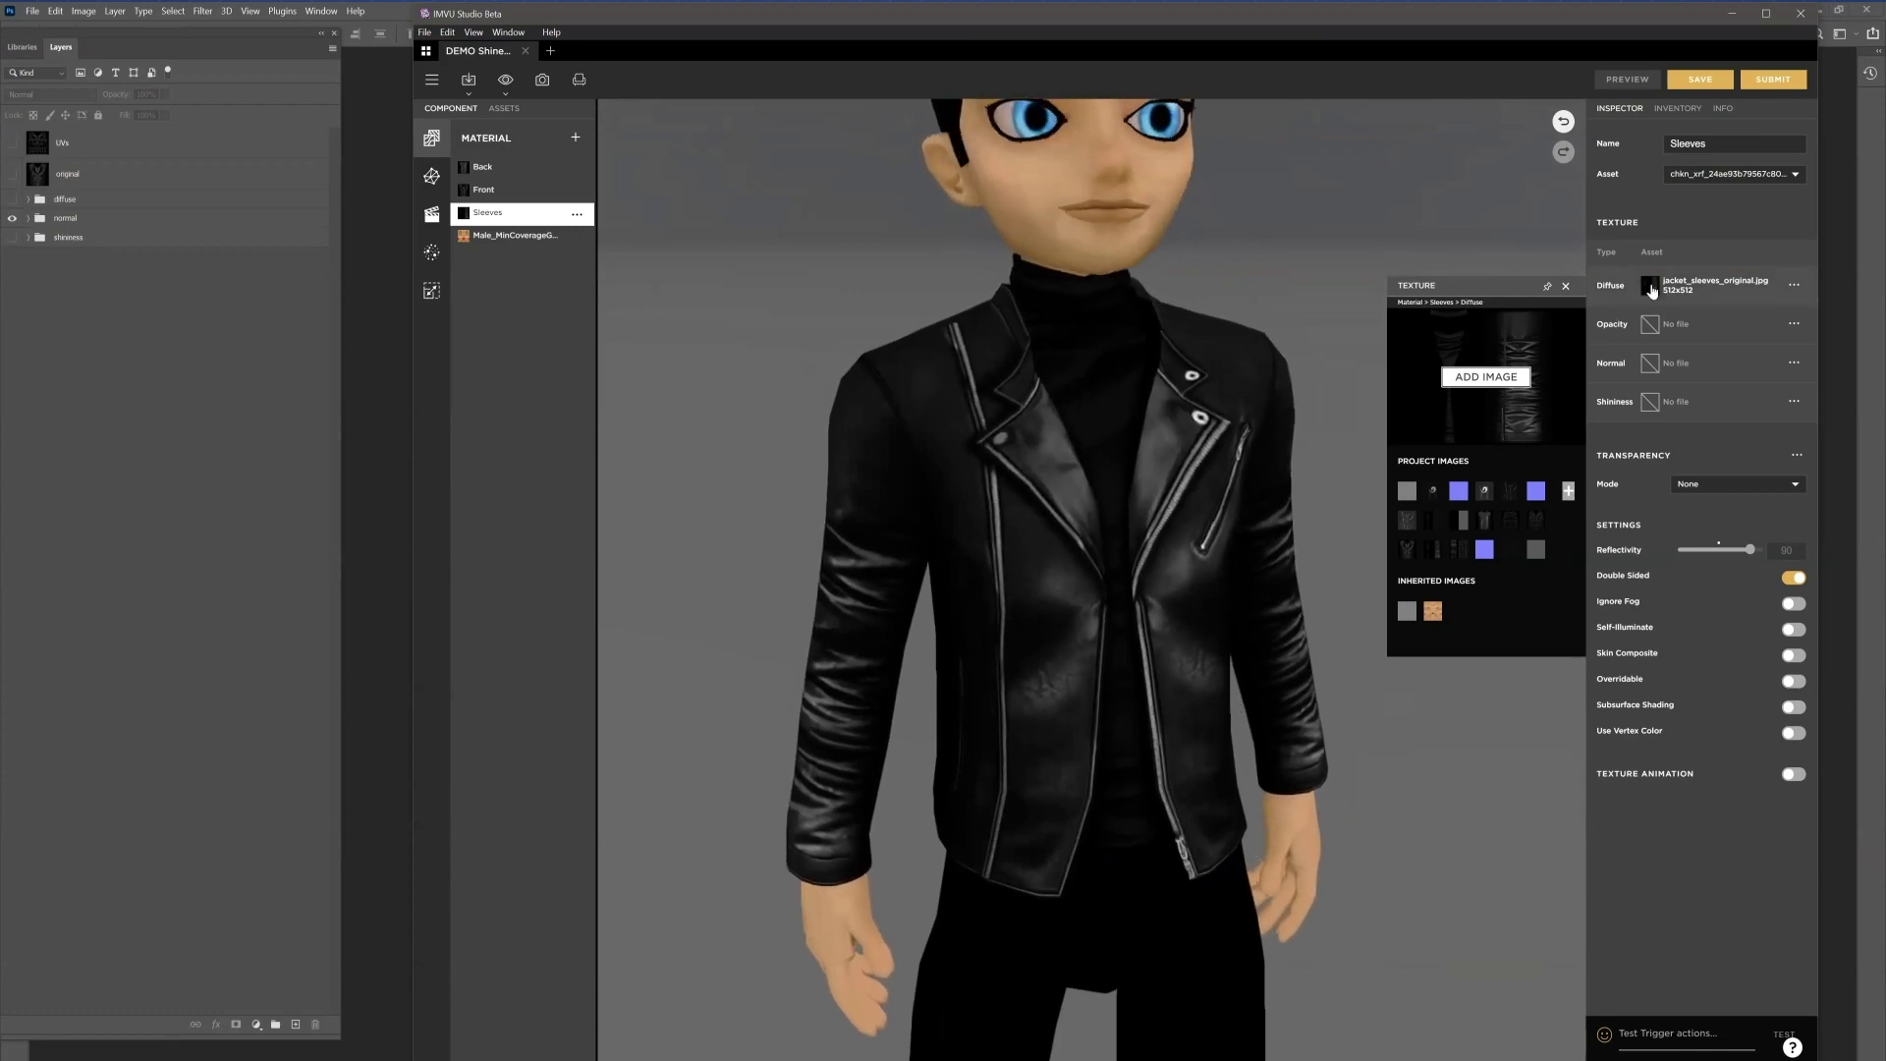
Step: Replace the Sleeves material's diffuse texture with STARTING_diffuse.png
{"action": "mouse_move", "coordinate": [1650, 290]}
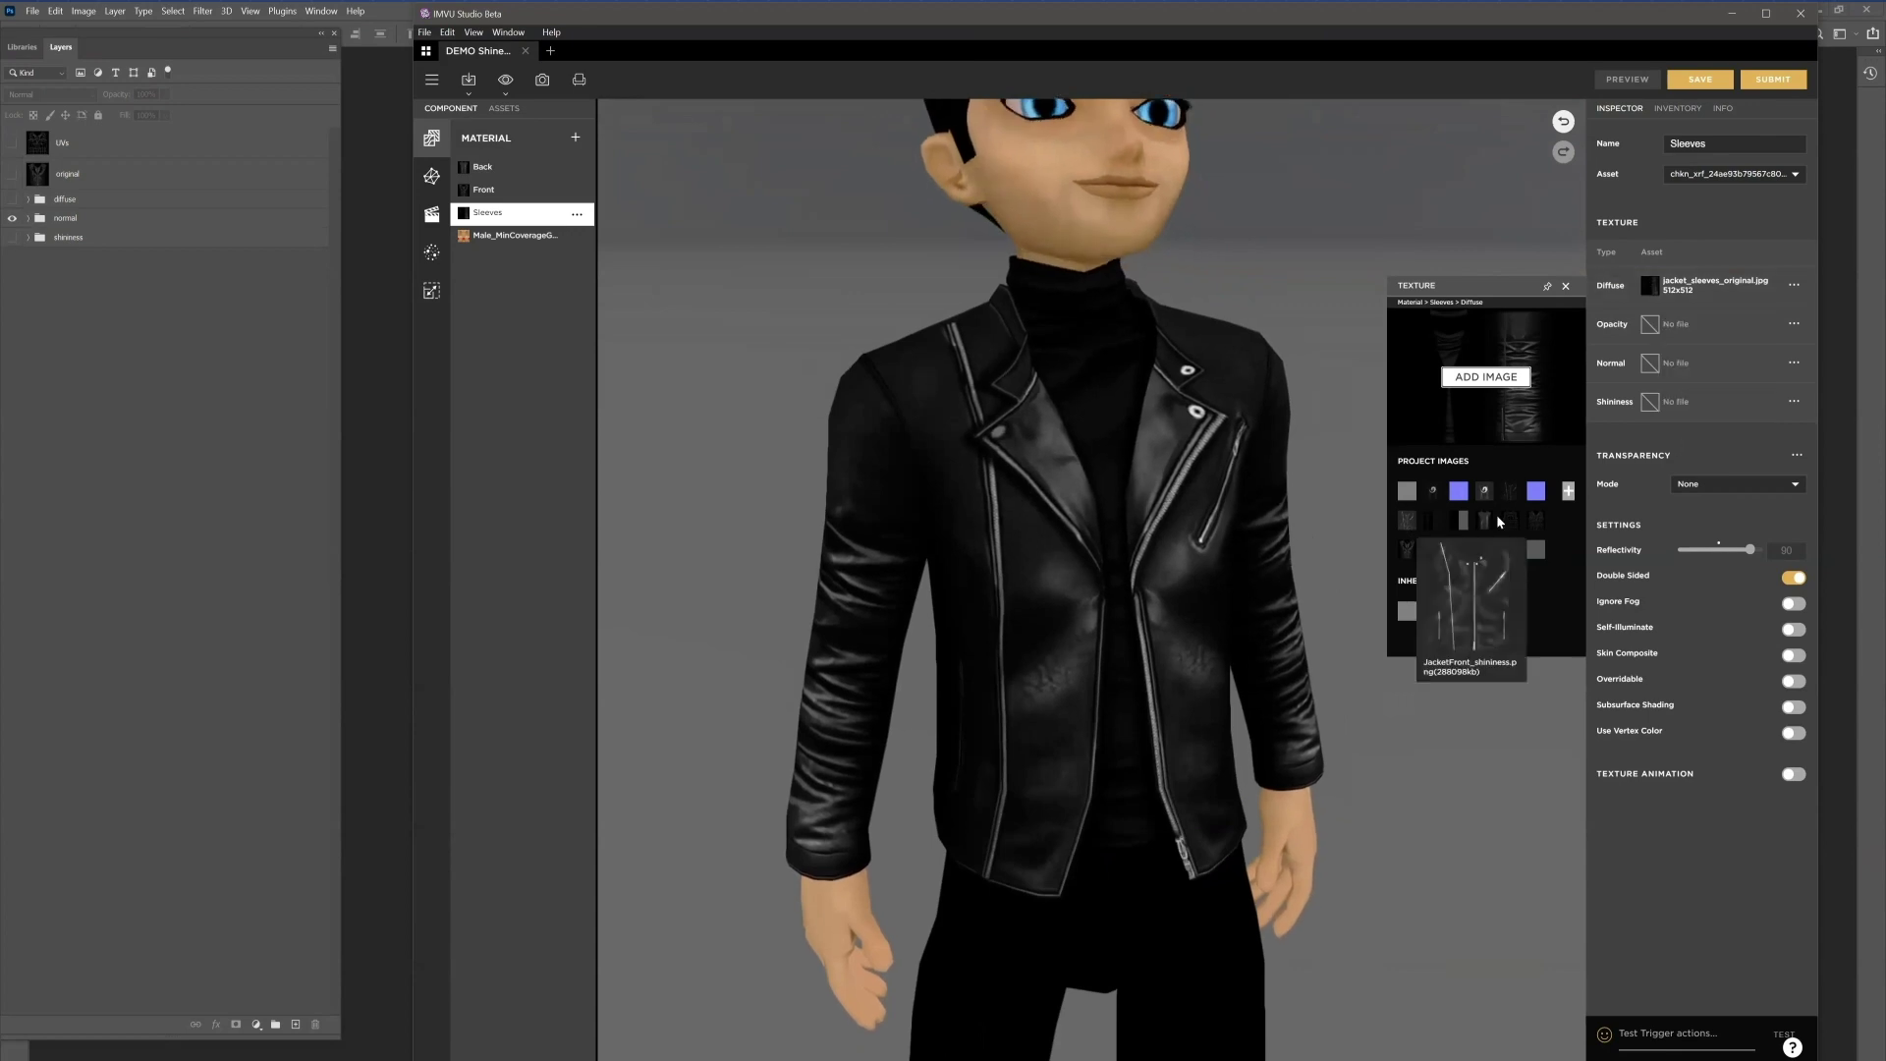
{"action": "mouse_move", "coordinate": [1430, 526]}
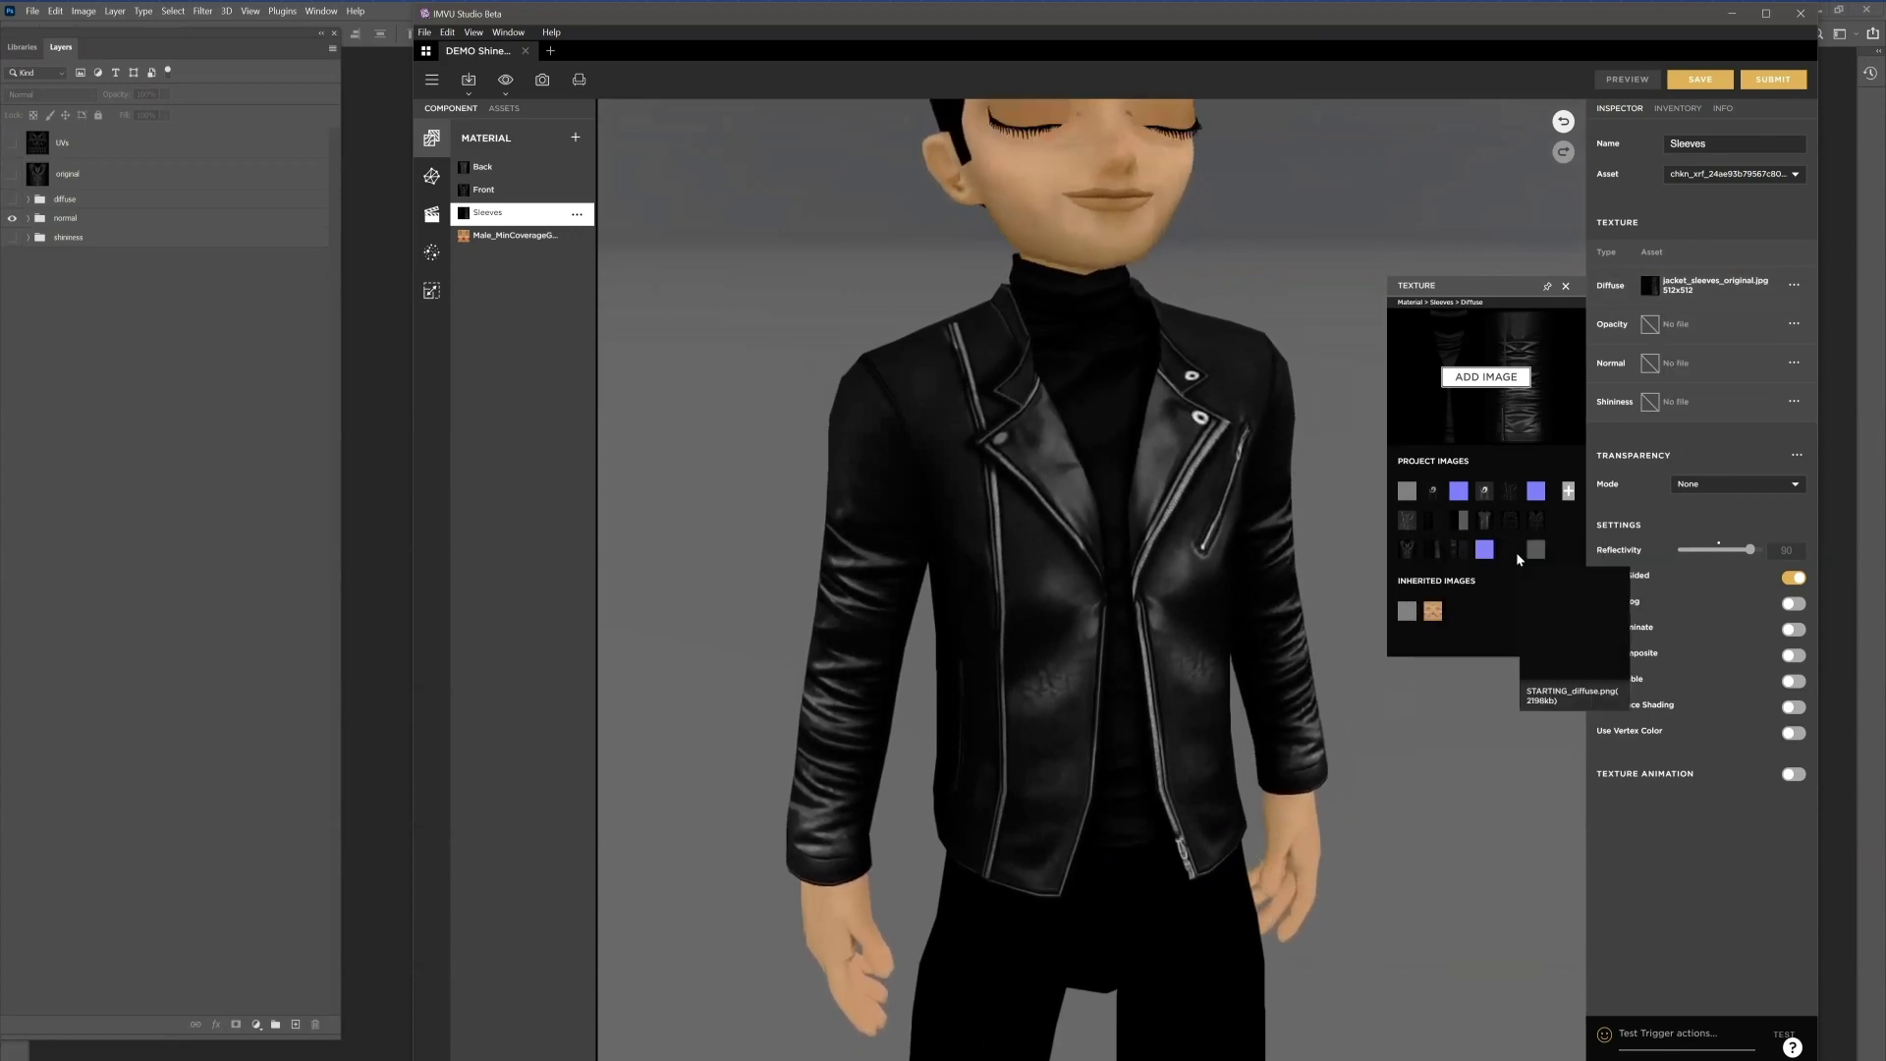
{"action": "left_click", "coordinate": [1516, 551]}
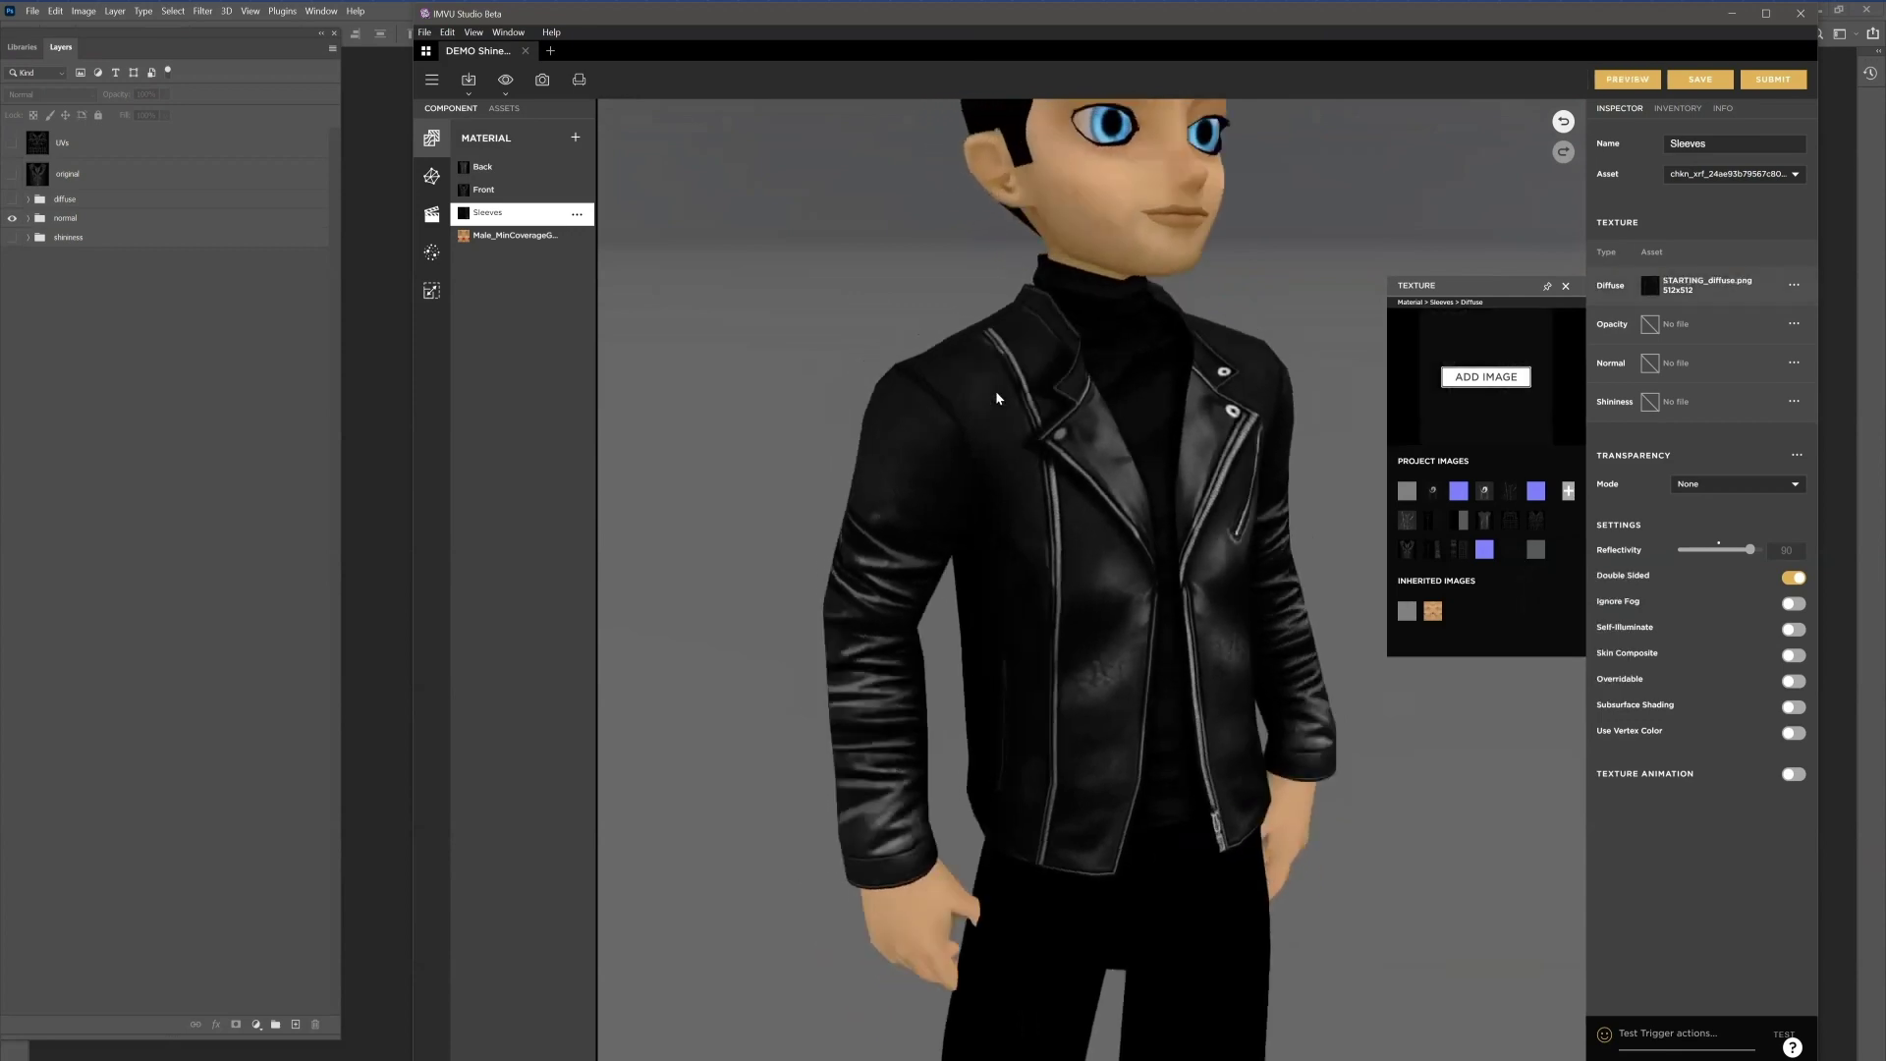
{"action": "left_click", "coordinate": [1566, 286]}
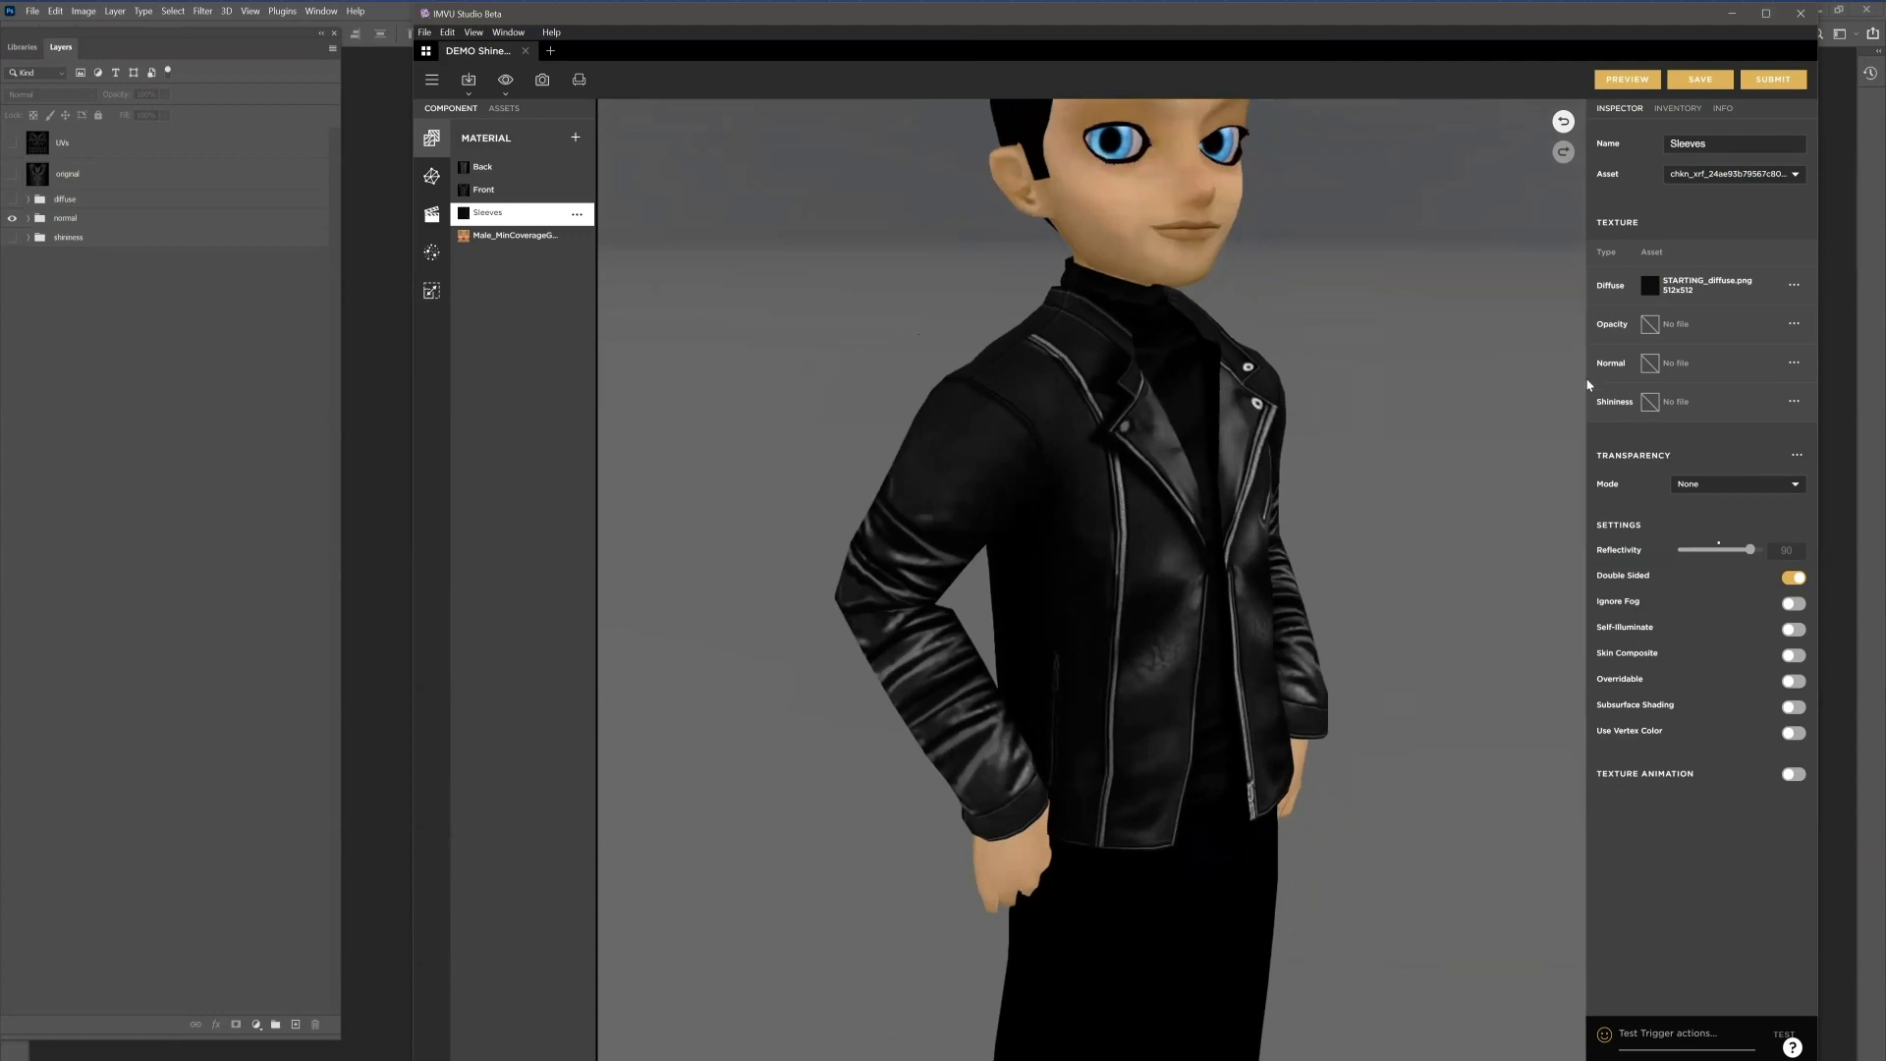
Step: Replace the diffuse textures of the Front and Back materials with STARTING_diffuse.png
{"action": "left_click", "coordinate": [504, 192]}
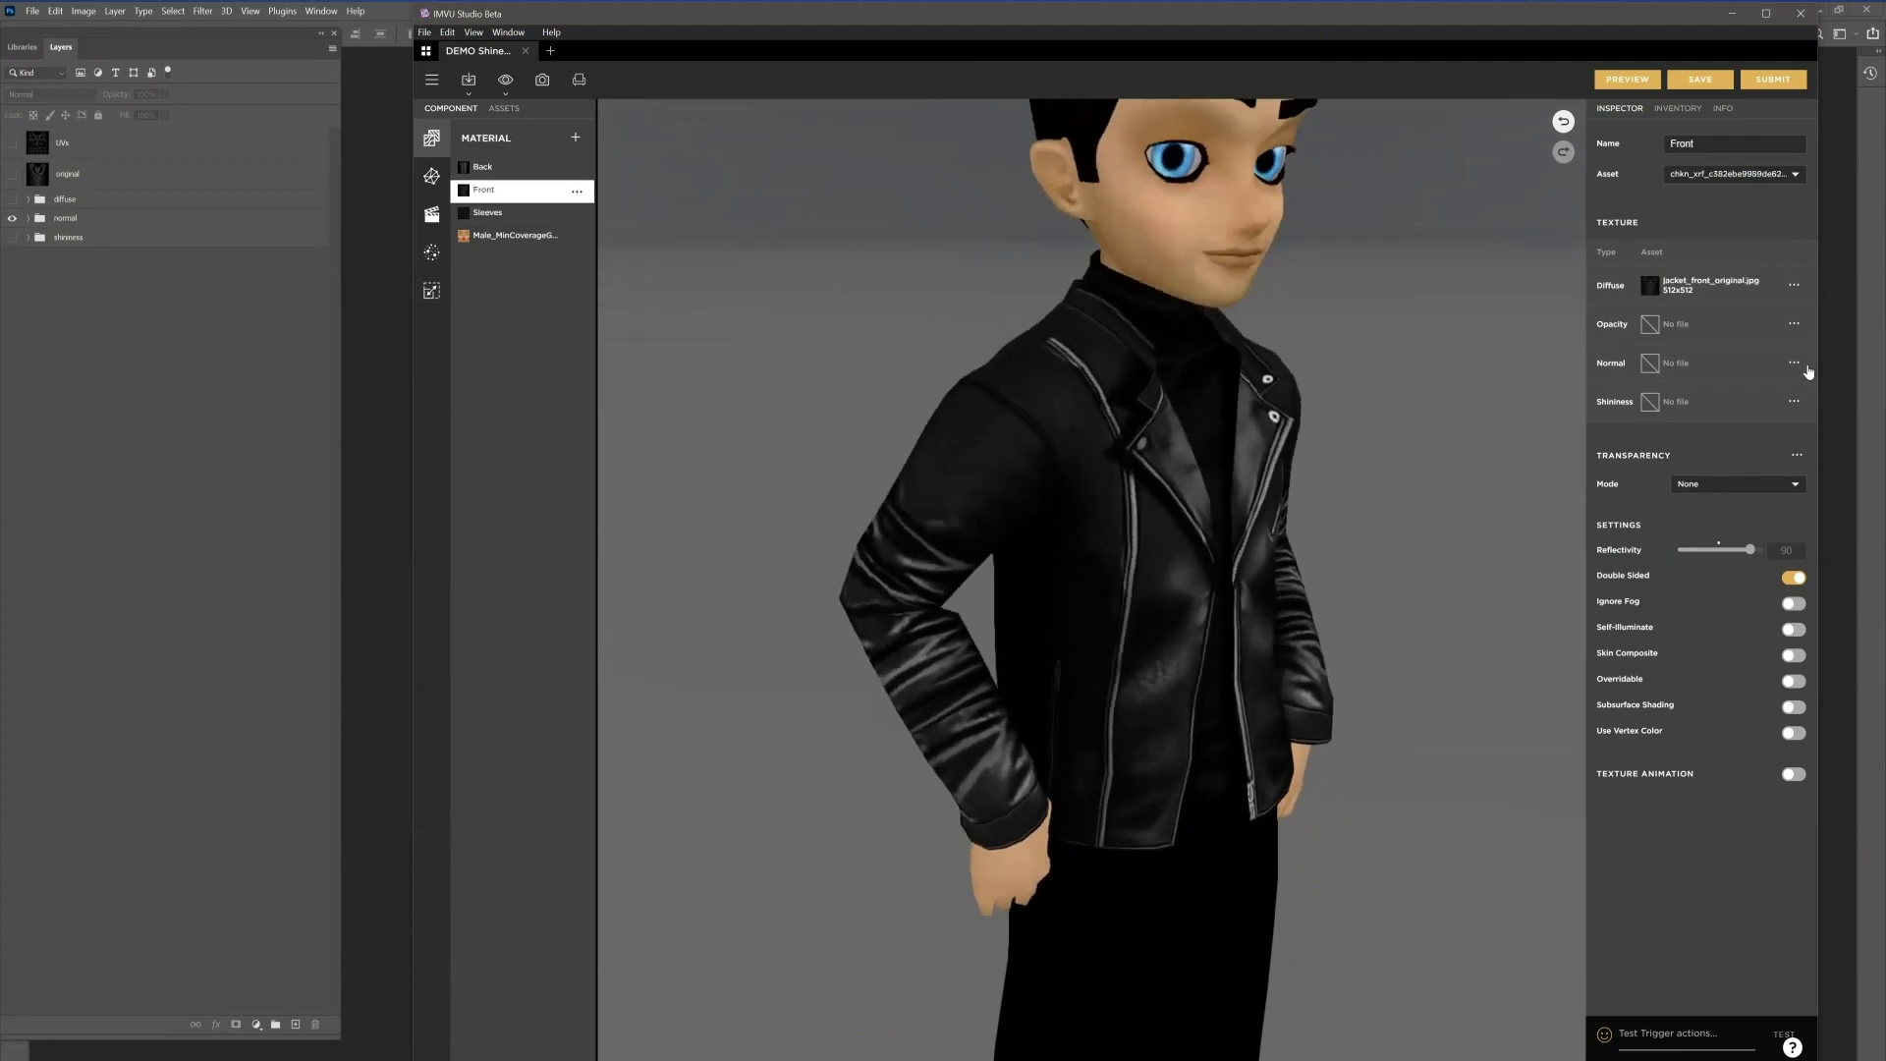
{"action": "left_click", "coordinate": [1650, 286]}
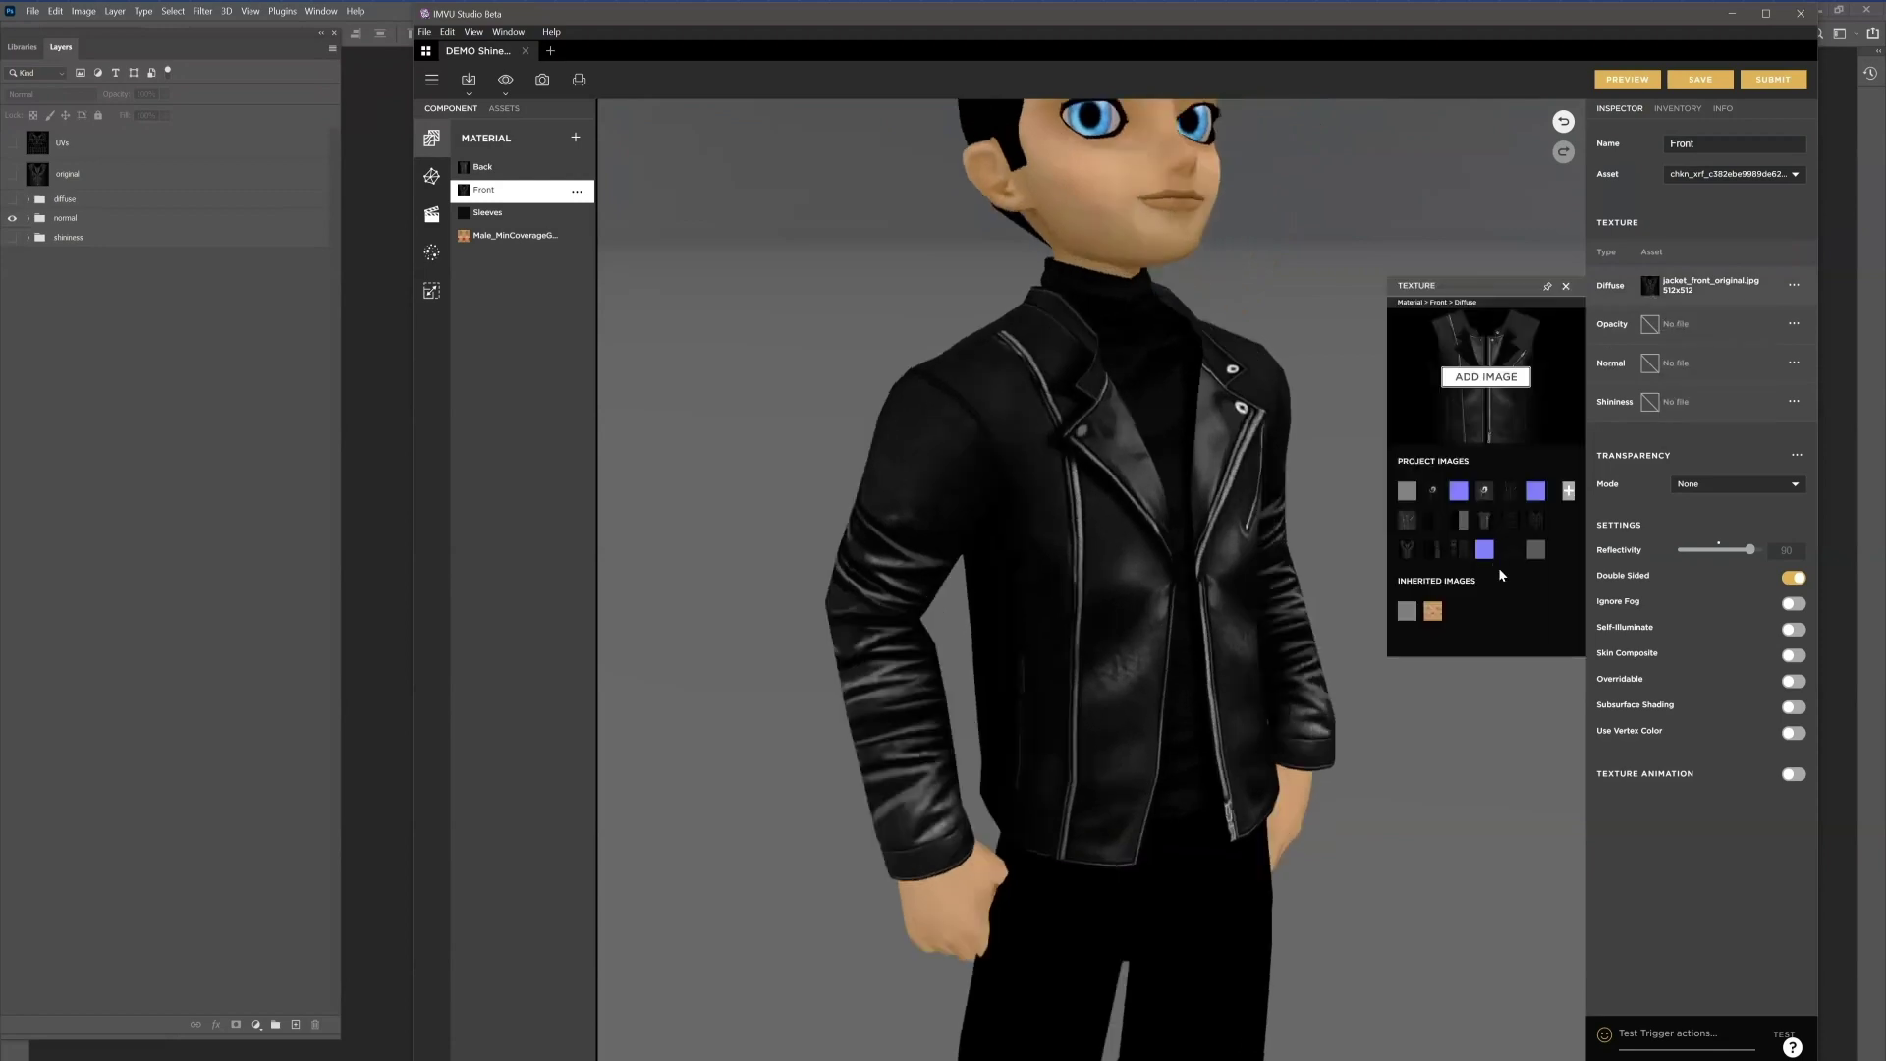
{"action": "left_click", "coordinate": [1511, 550]}
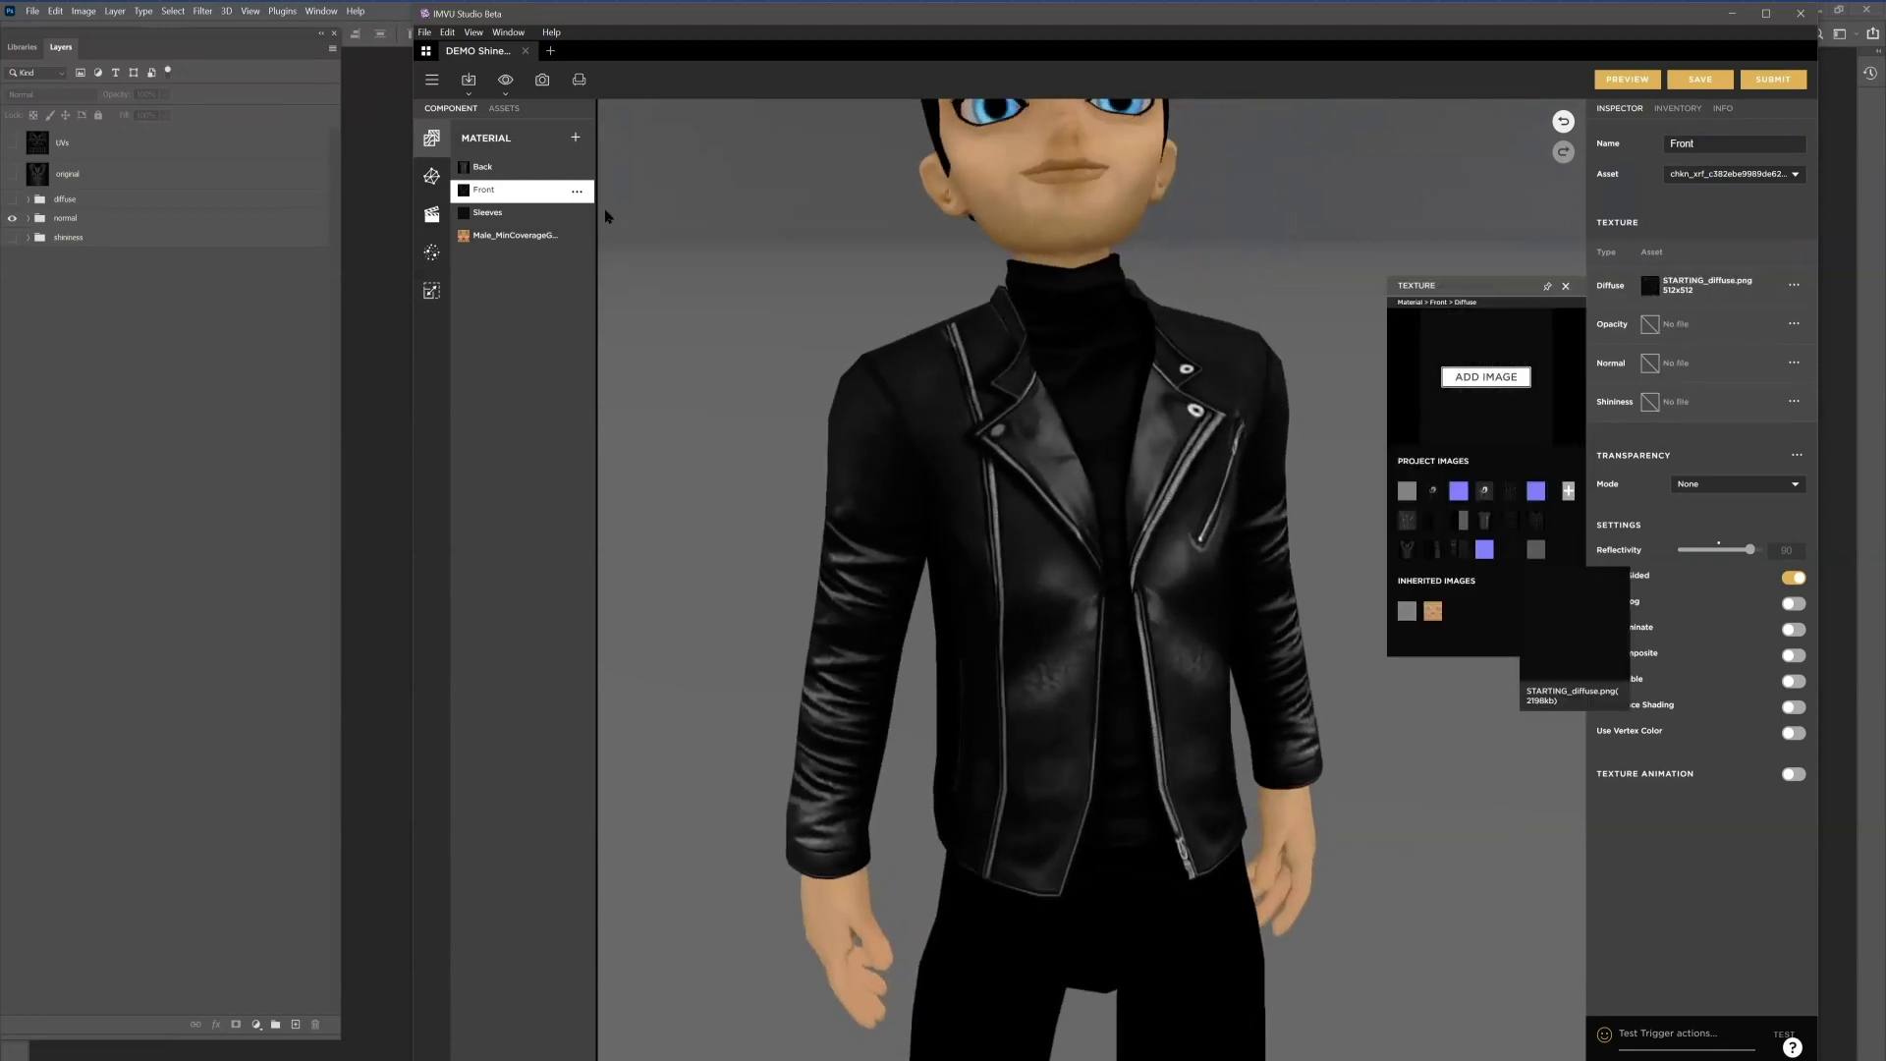
{"action": "left_click", "coordinate": [511, 167]}
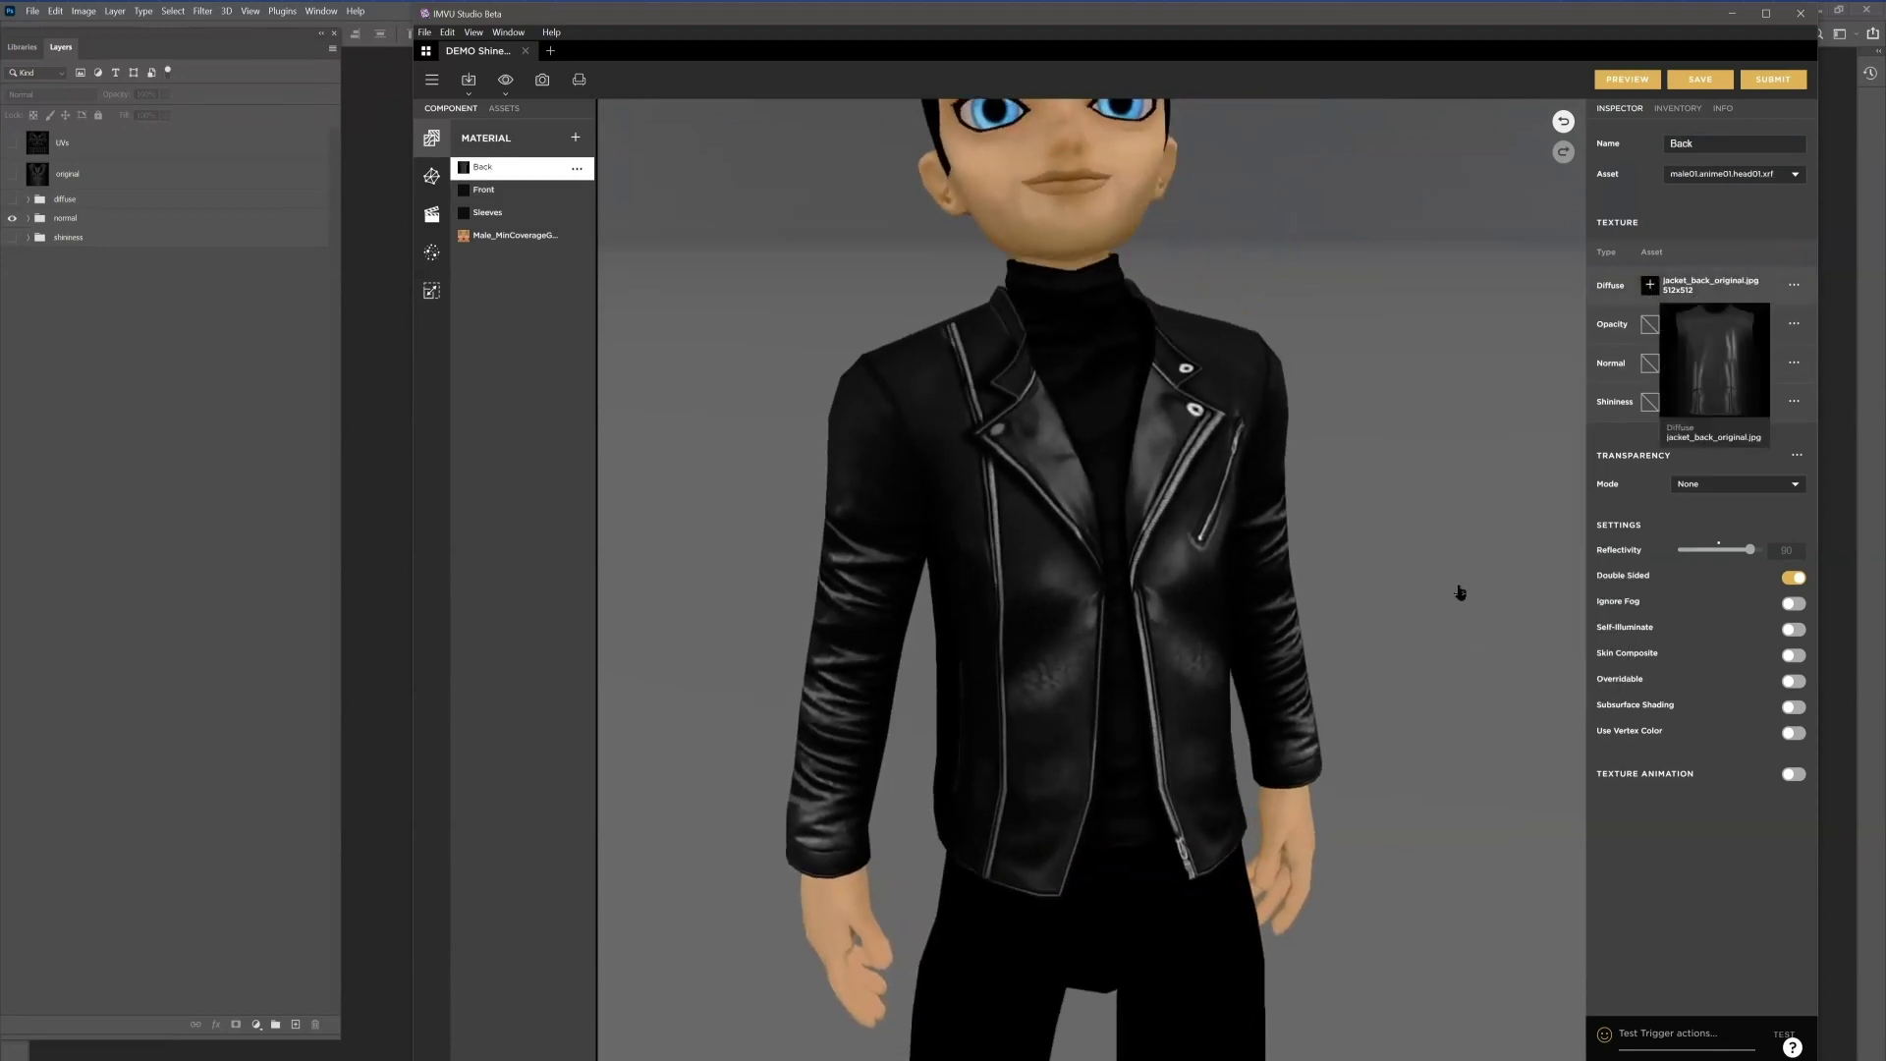
{"action": "left_click", "coordinate": [1649, 285]}
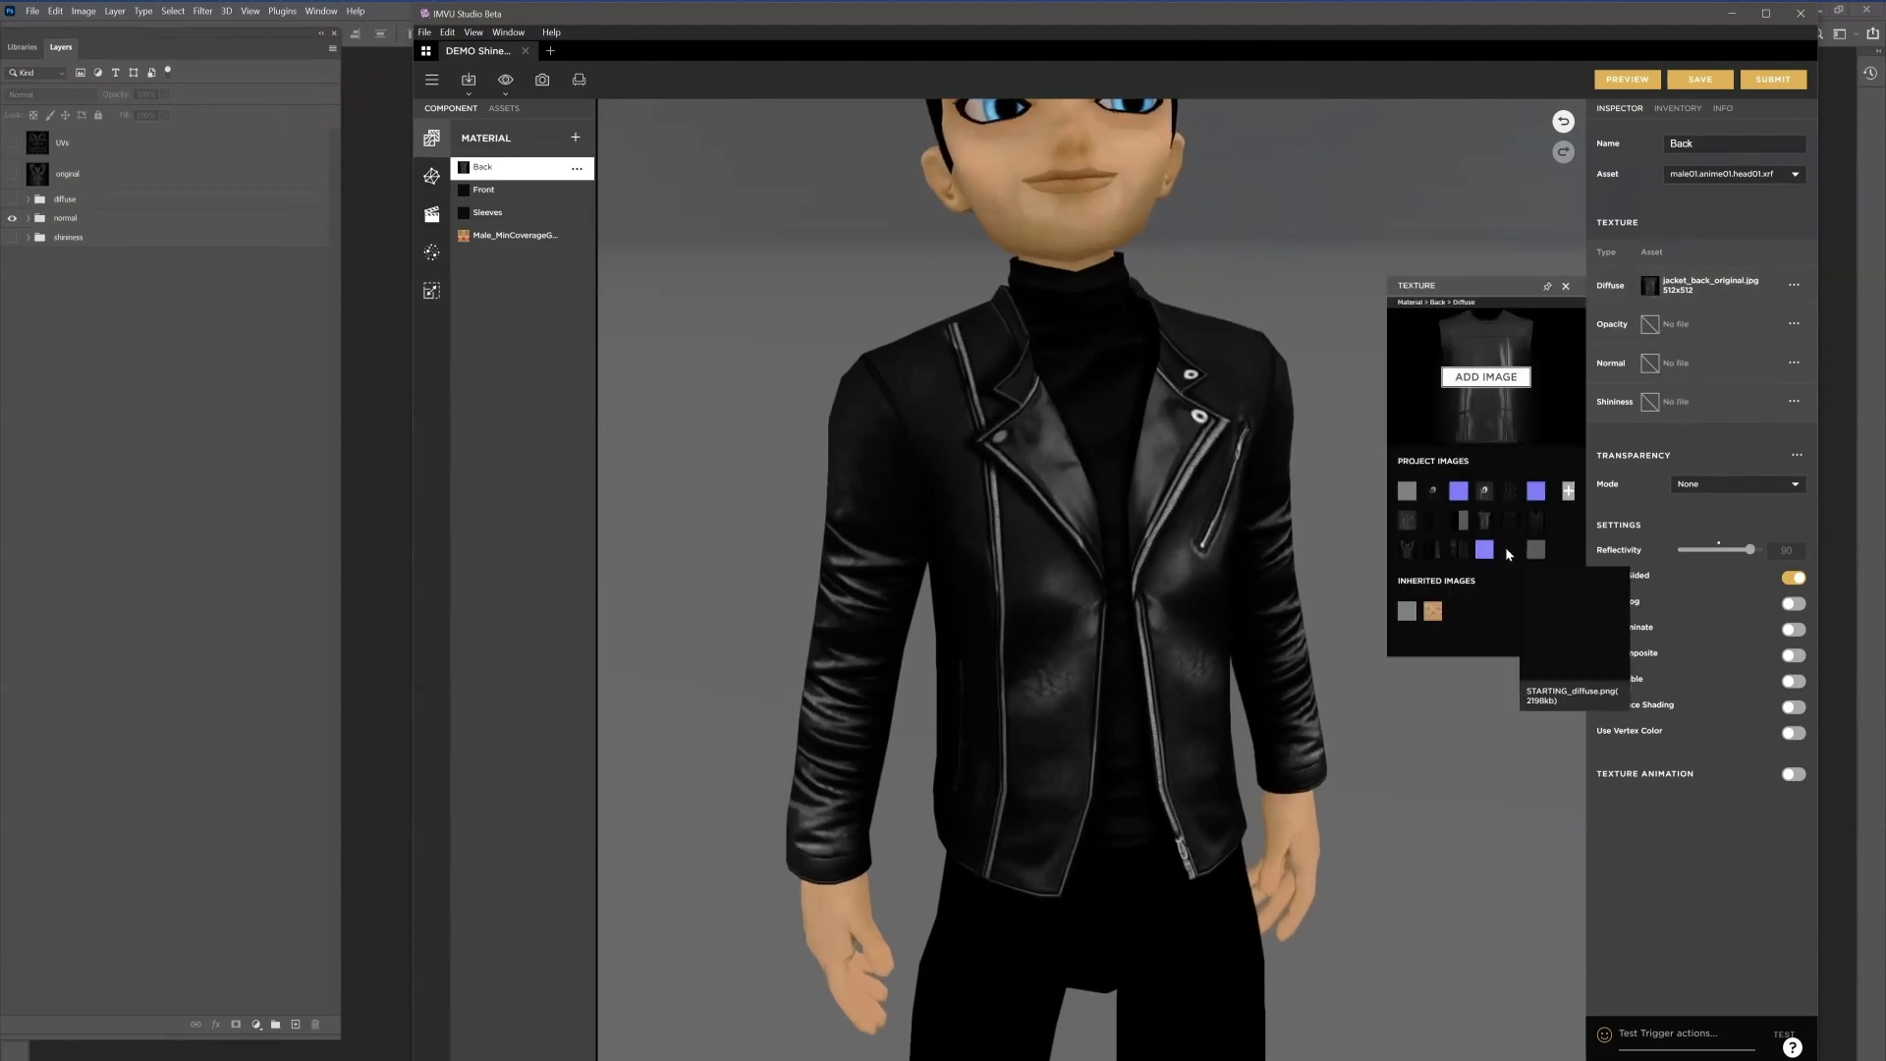
{"action": "left_click", "coordinate": [1504, 546]}
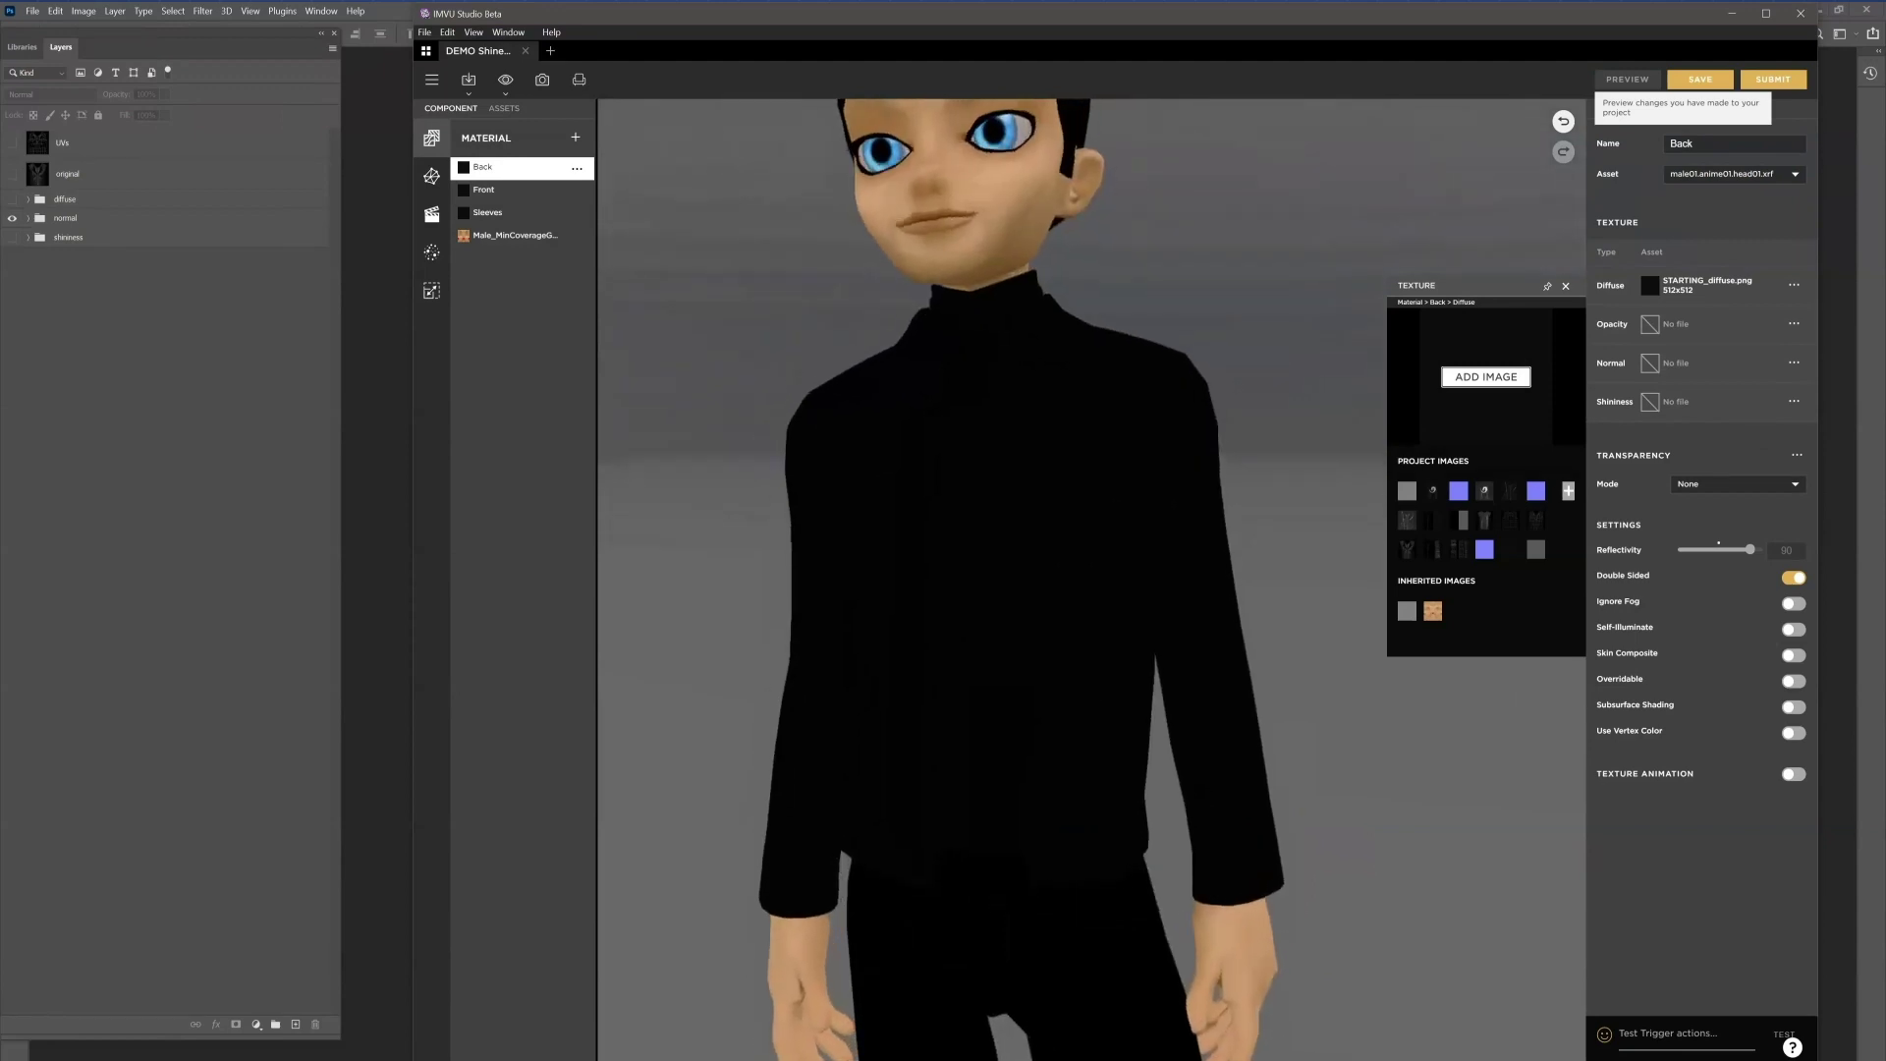
Step: Bring up the Photos window with STARTING_VALUES_diffuse.png for reference, then return to IMVU Studio
{"action": "mouse_move", "coordinate": [1193, 1056]}
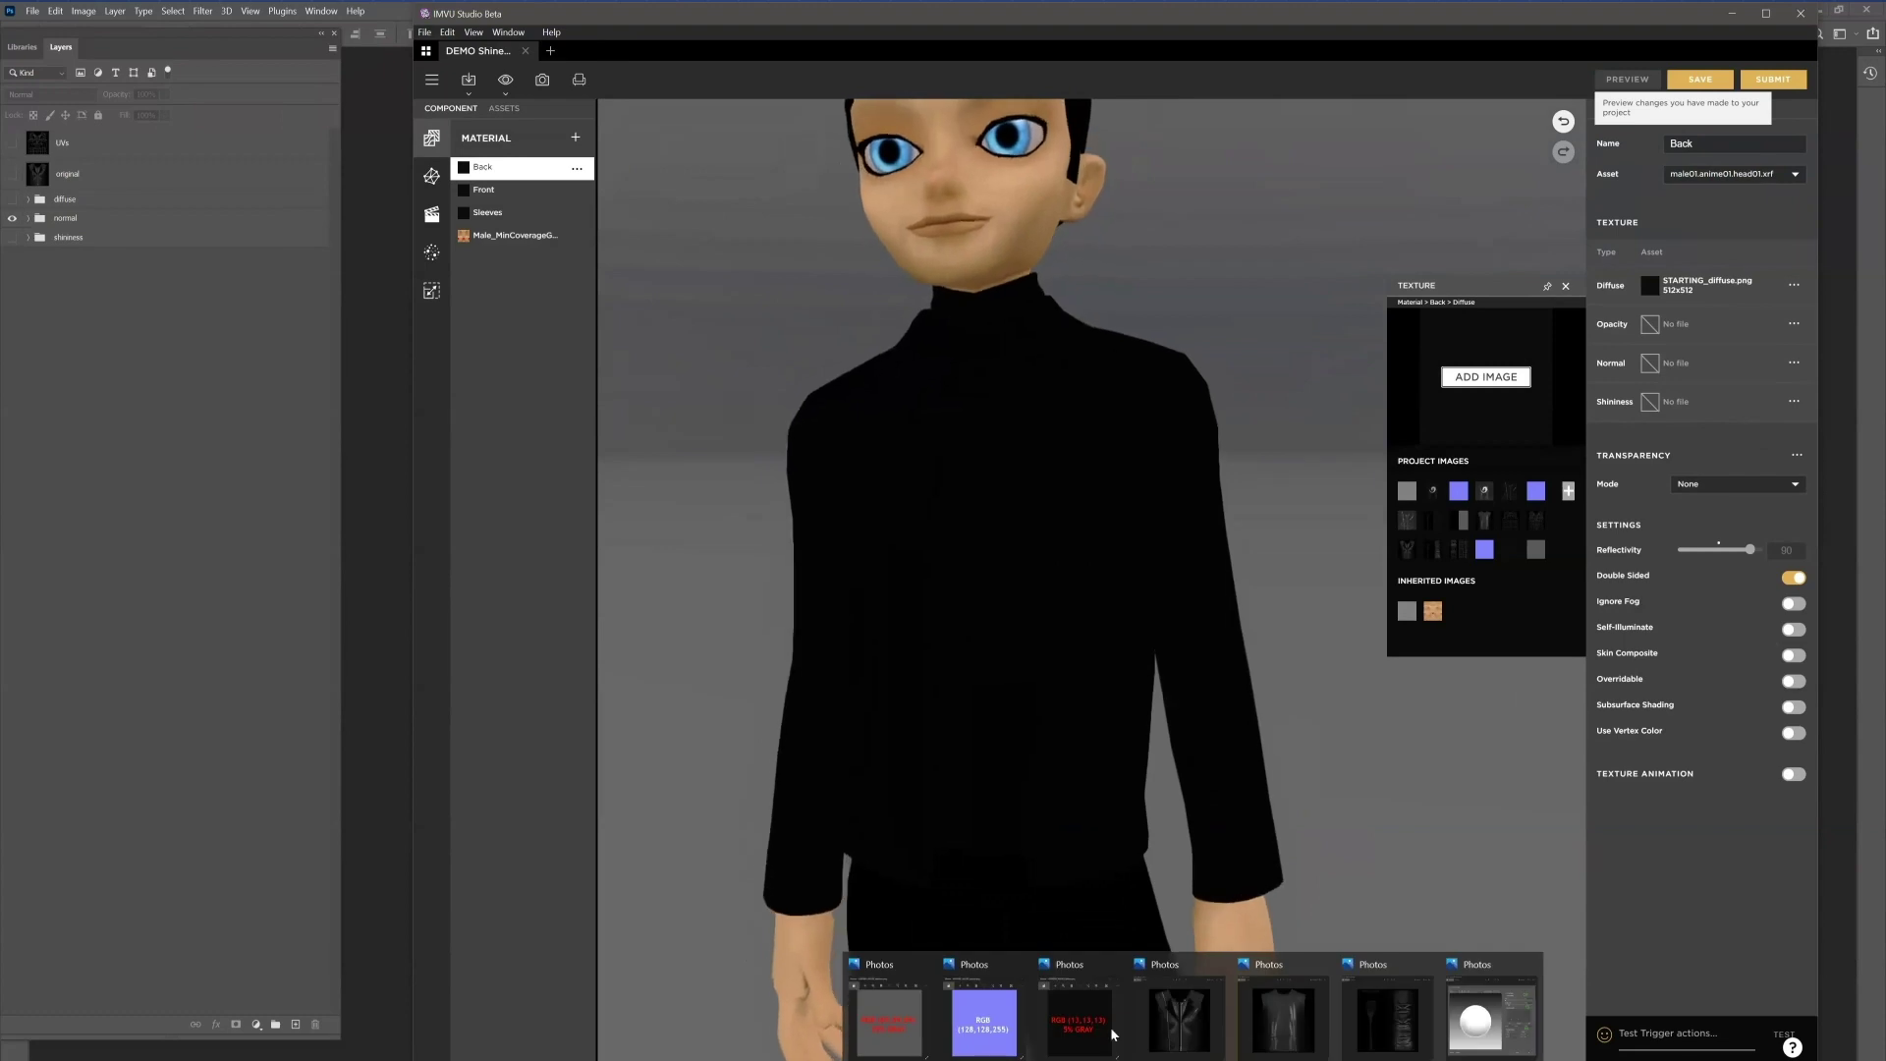
{"action": "left_click", "coordinate": [1080, 1021]}
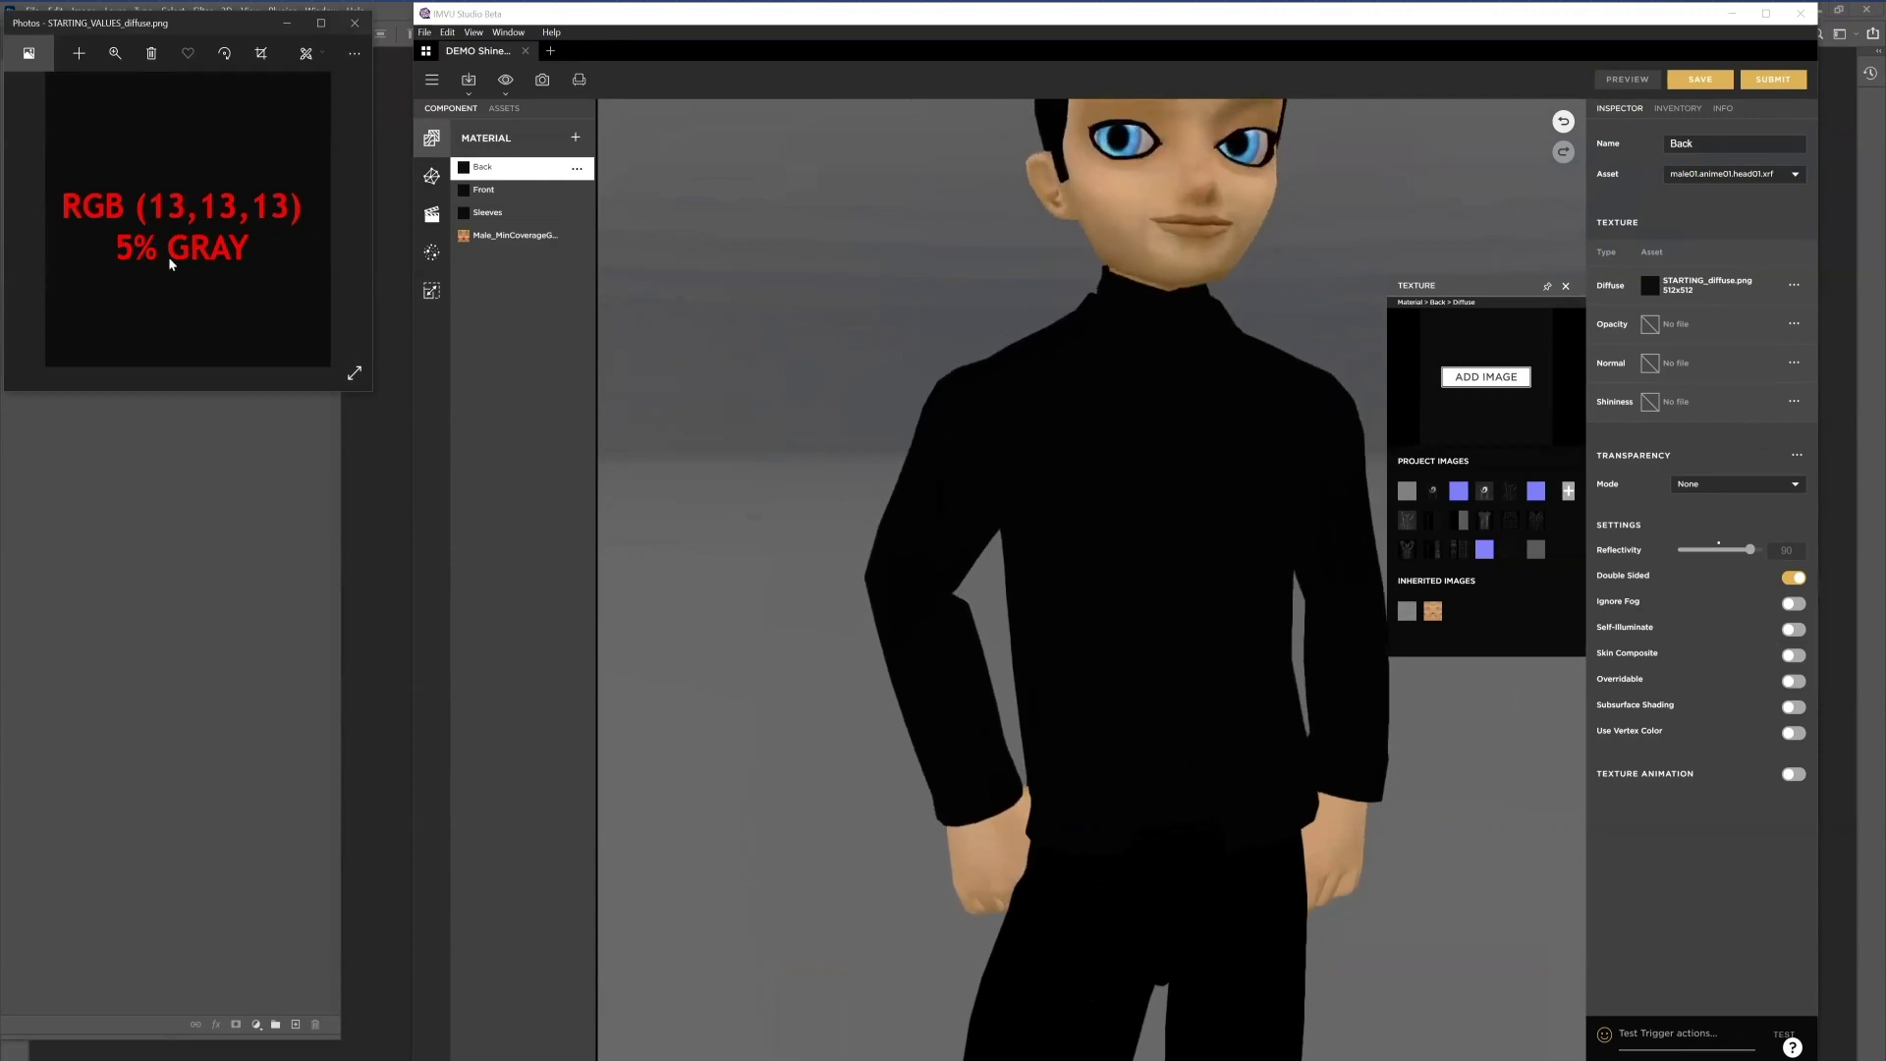
{"action": "left_click", "coordinate": [1139, 495]}
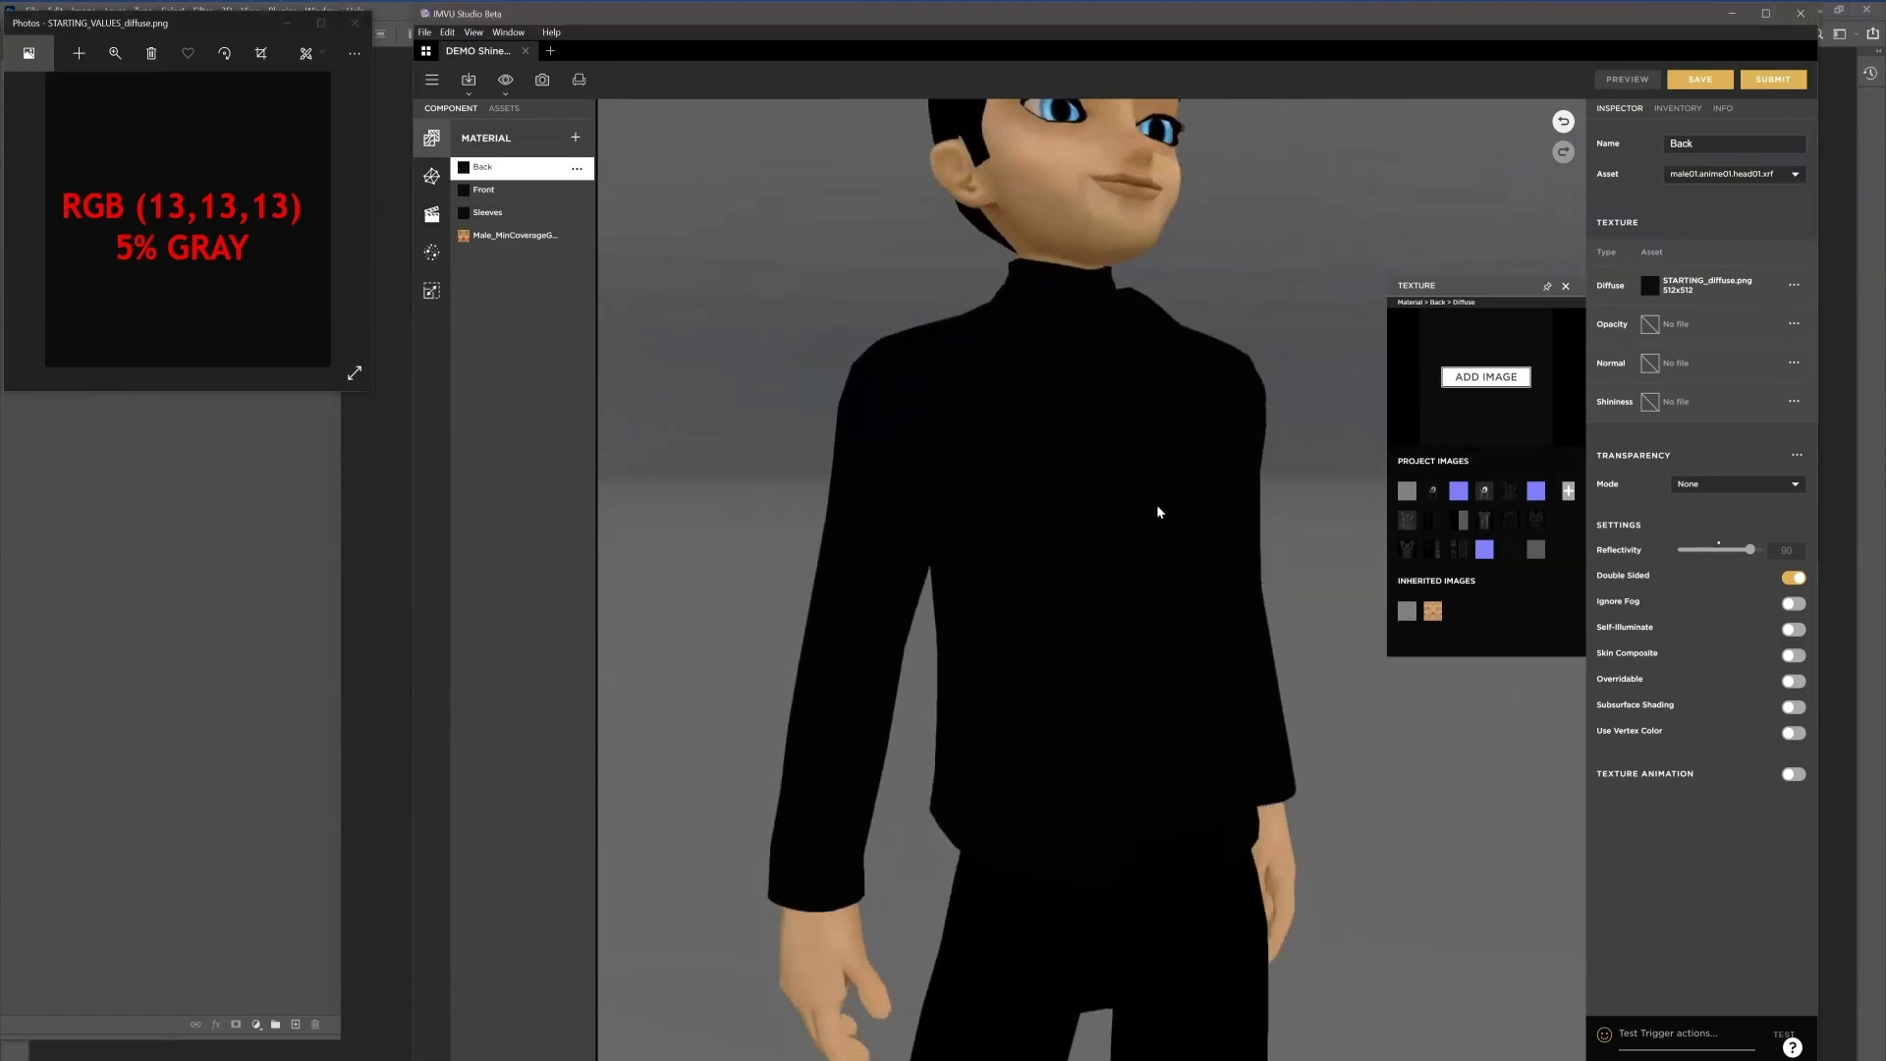
Step: Assign STARTING_shininess.png as the Back material's shininess map
{"action": "left_click", "coordinate": [1650, 325]}
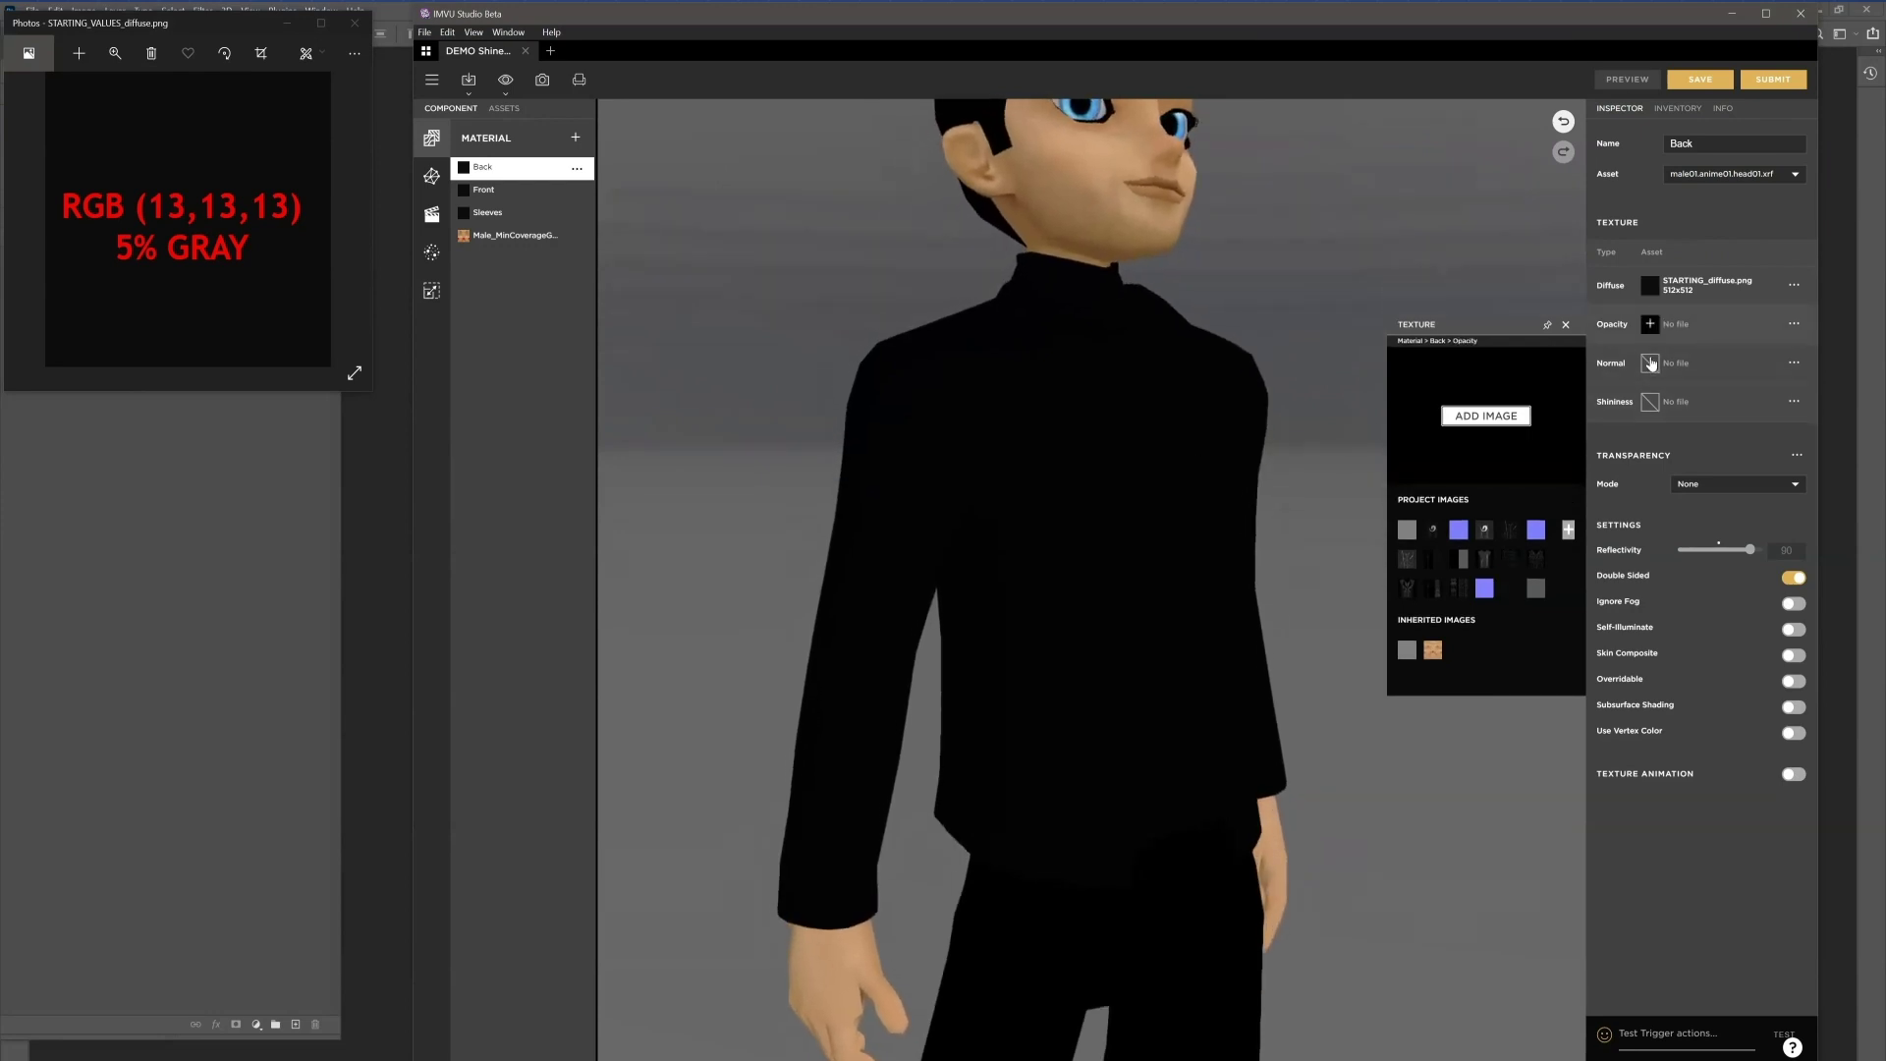
{"action": "left_click", "coordinate": [1649, 364]}
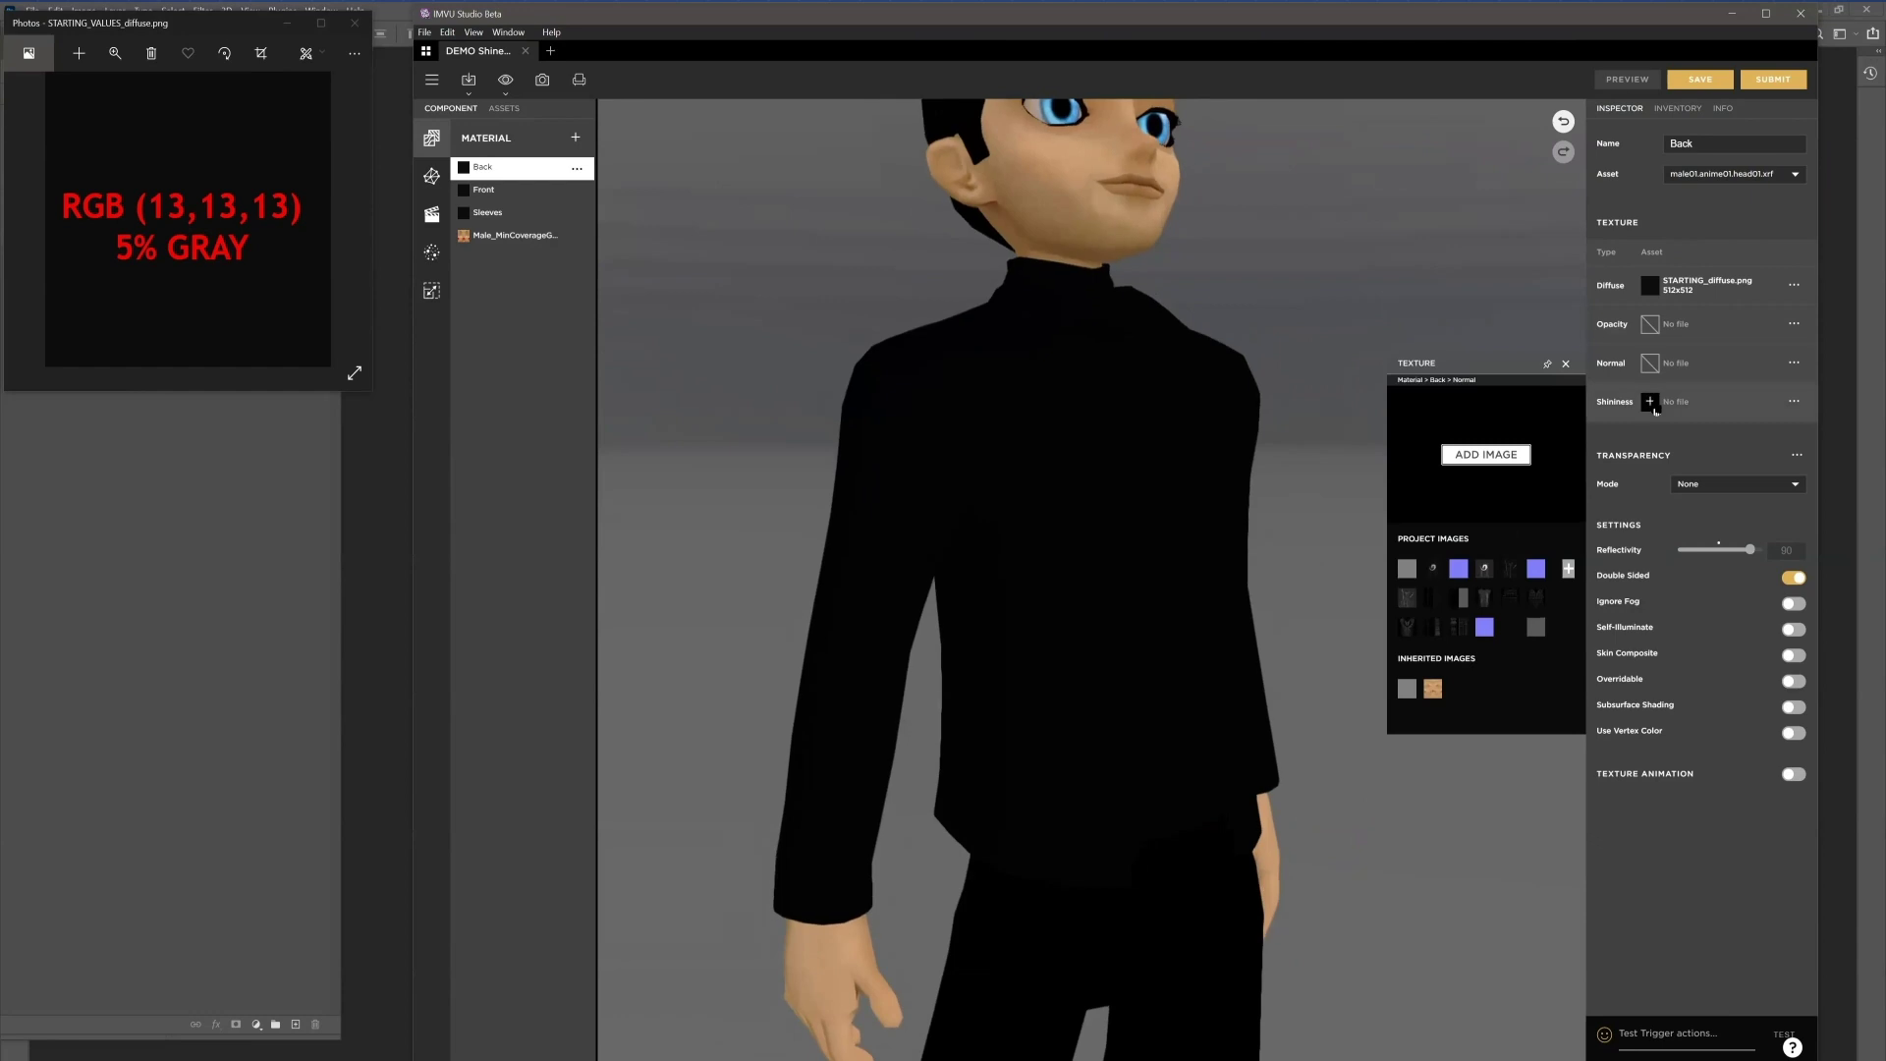
{"action": "left_click", "coordinate": [1652, 405]}
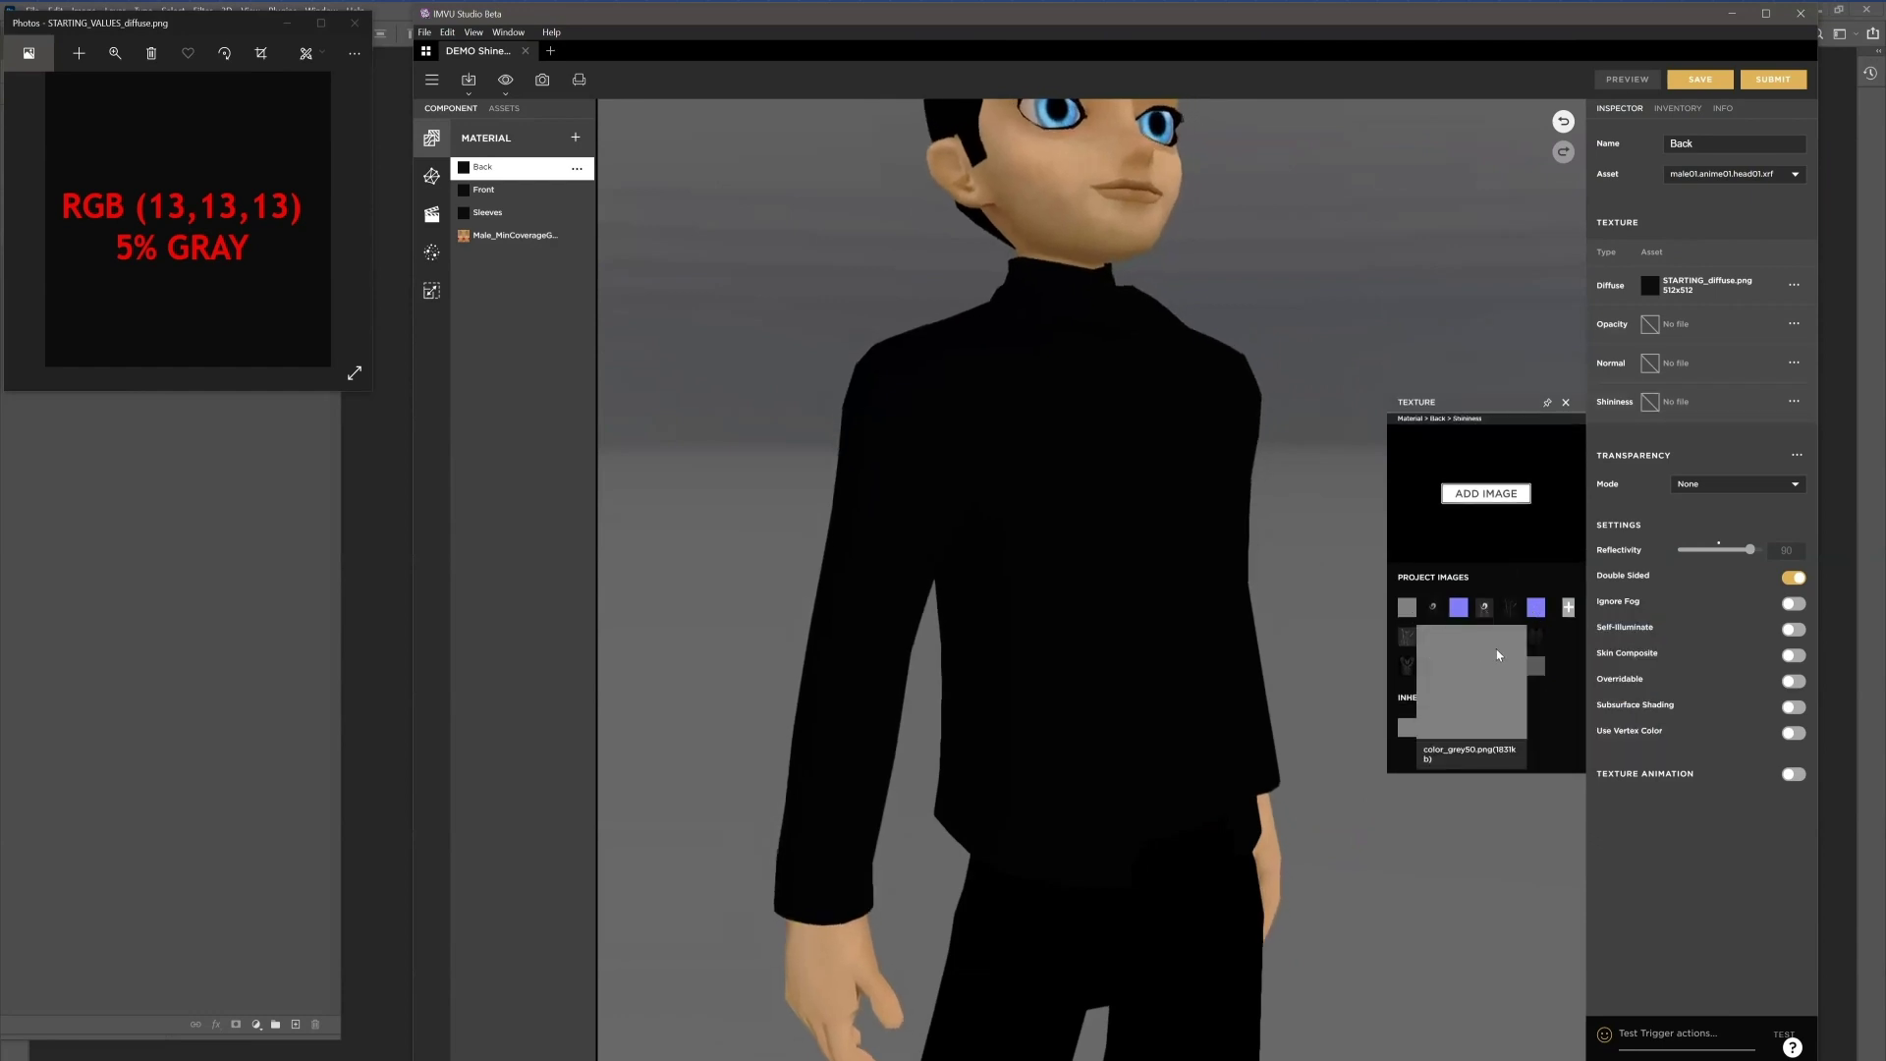
{"action": "mouse_move", "coordinate": [1539, 673]}
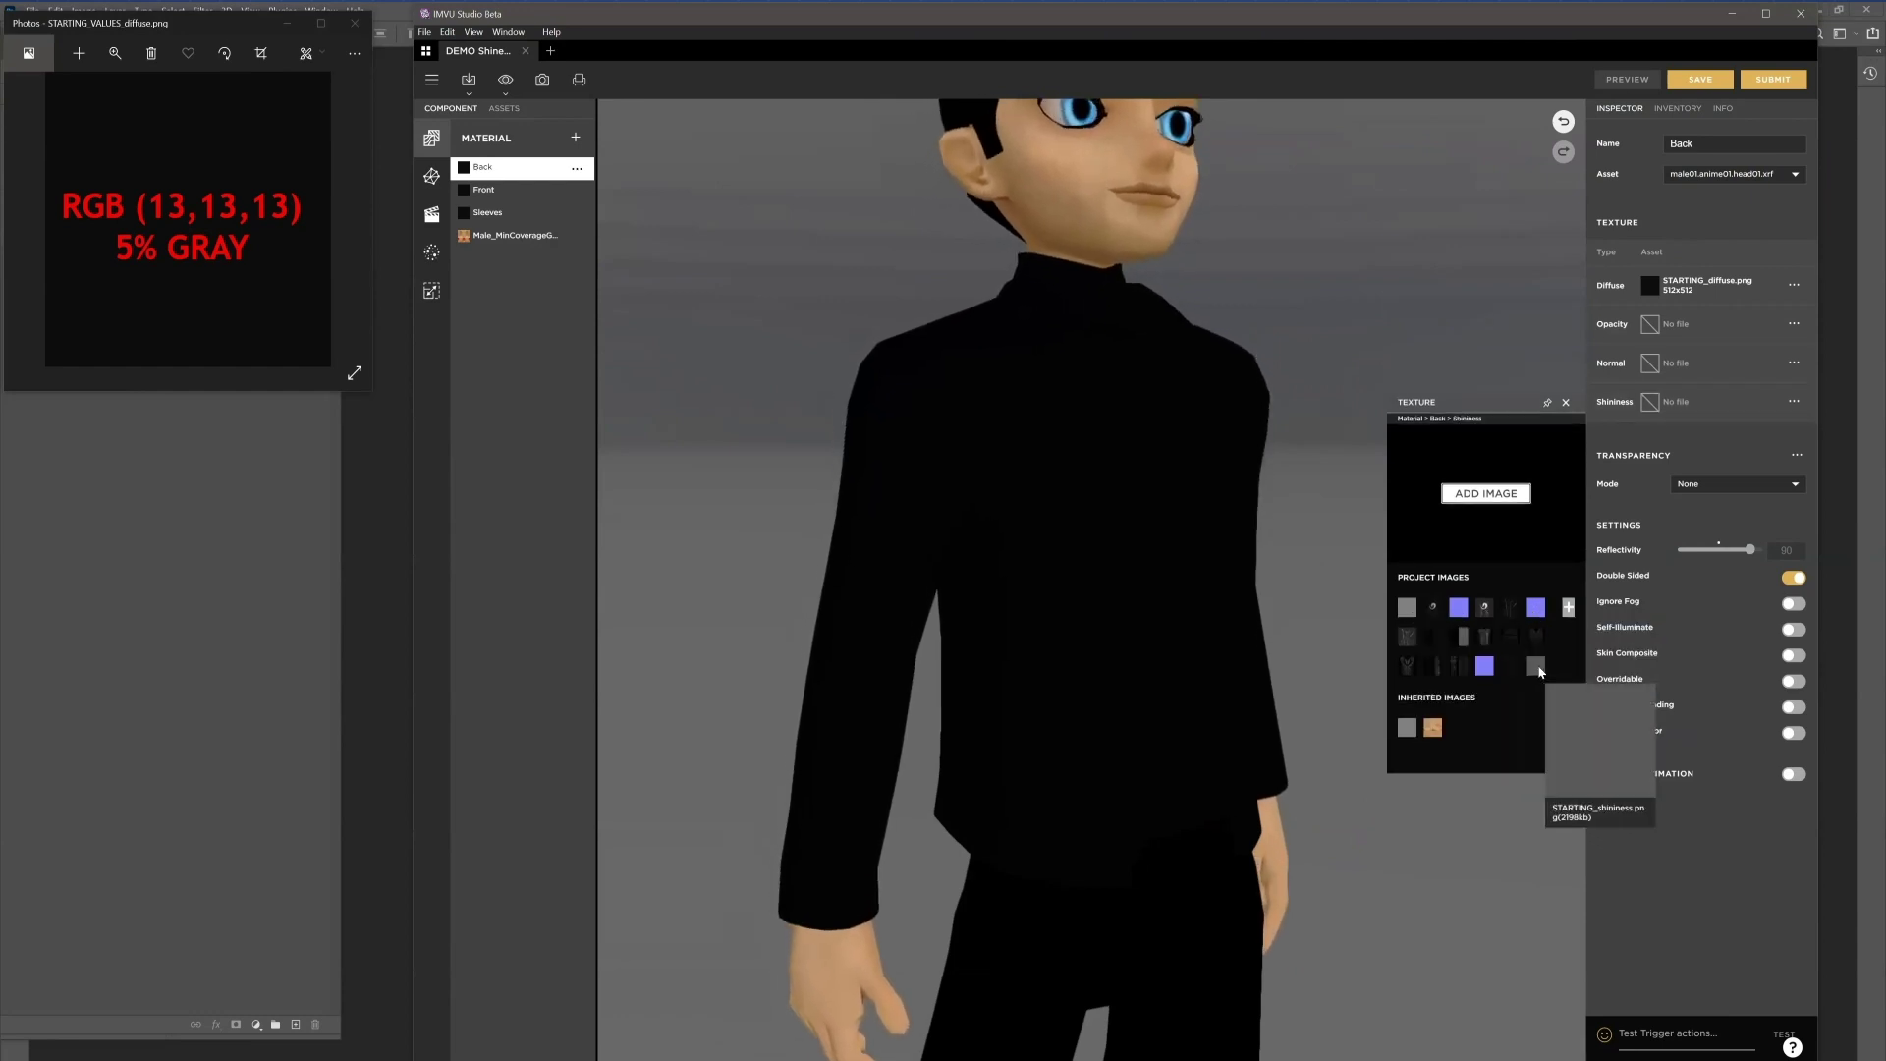
{"action": "left_click", "coordinate": [1536, 668]}
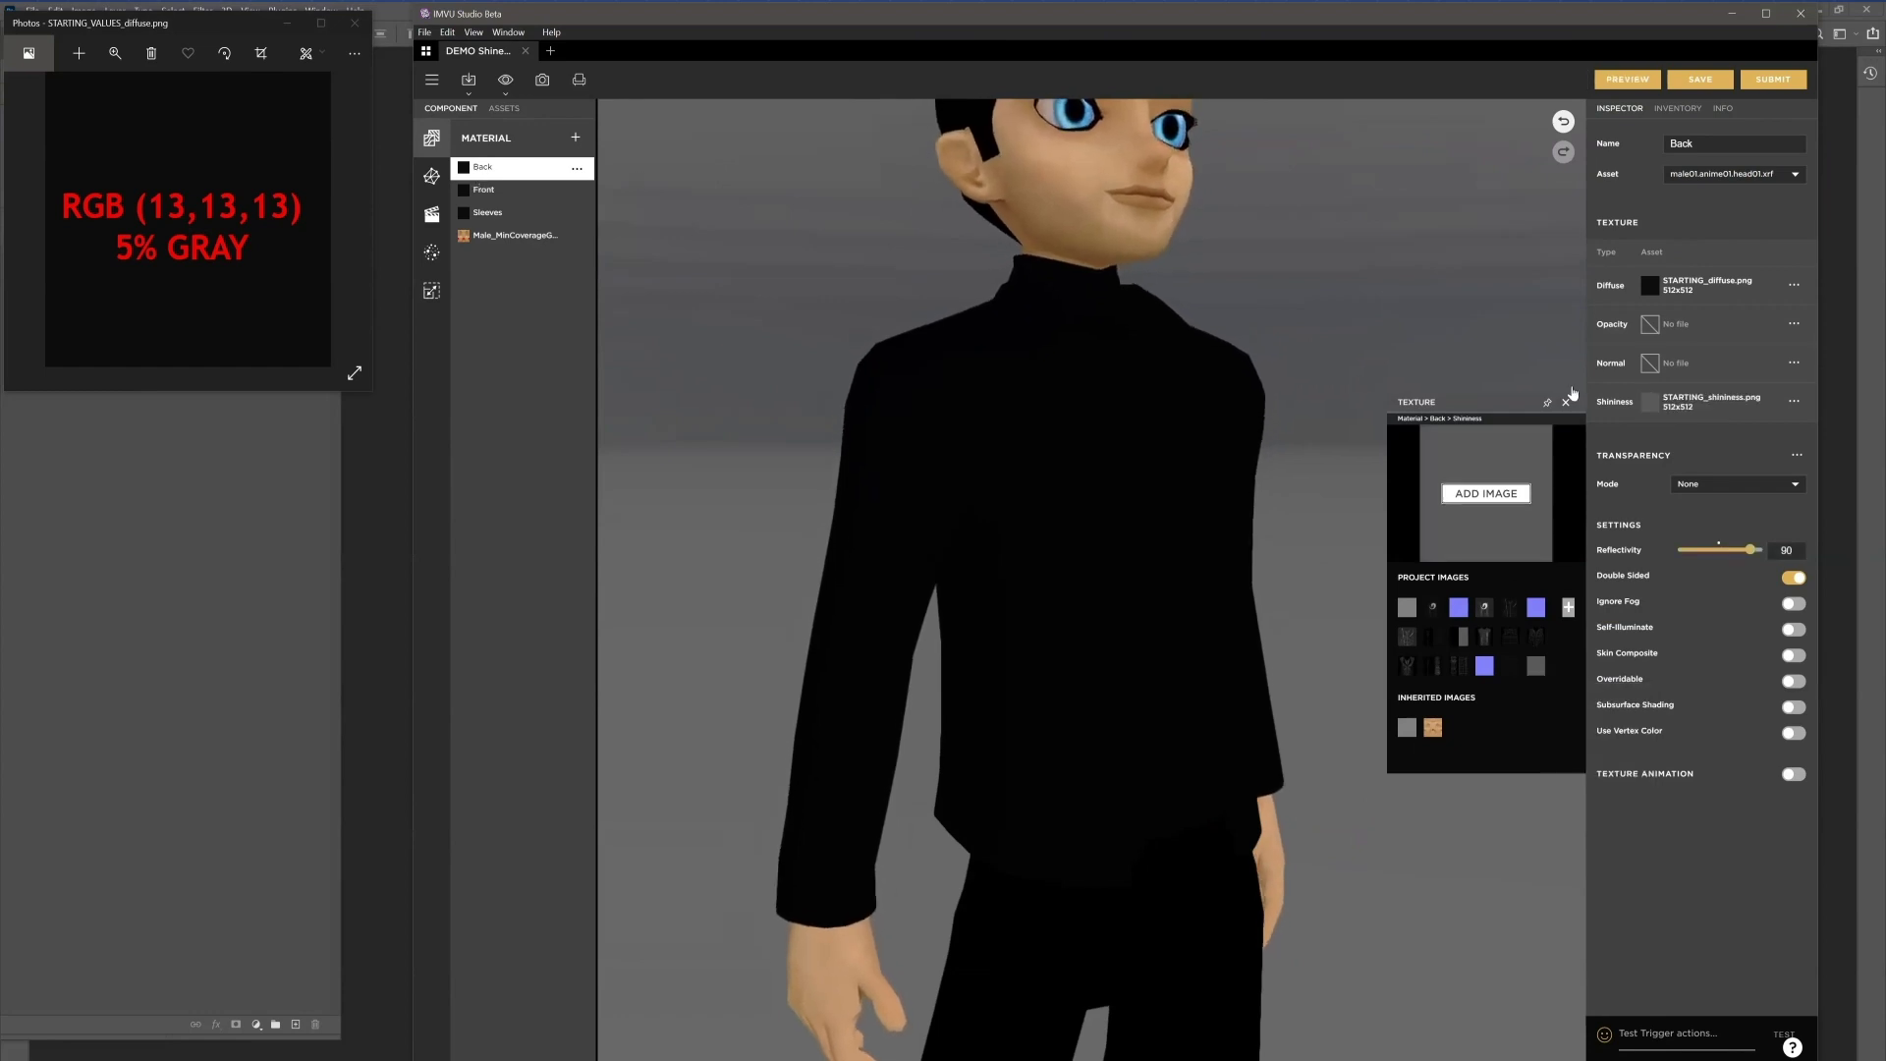
Step: Assign STARTING_shininess.png as the shininess map of the Front and Sleeves materials
{"action": "left_click", "coordinate": [480, 189]}
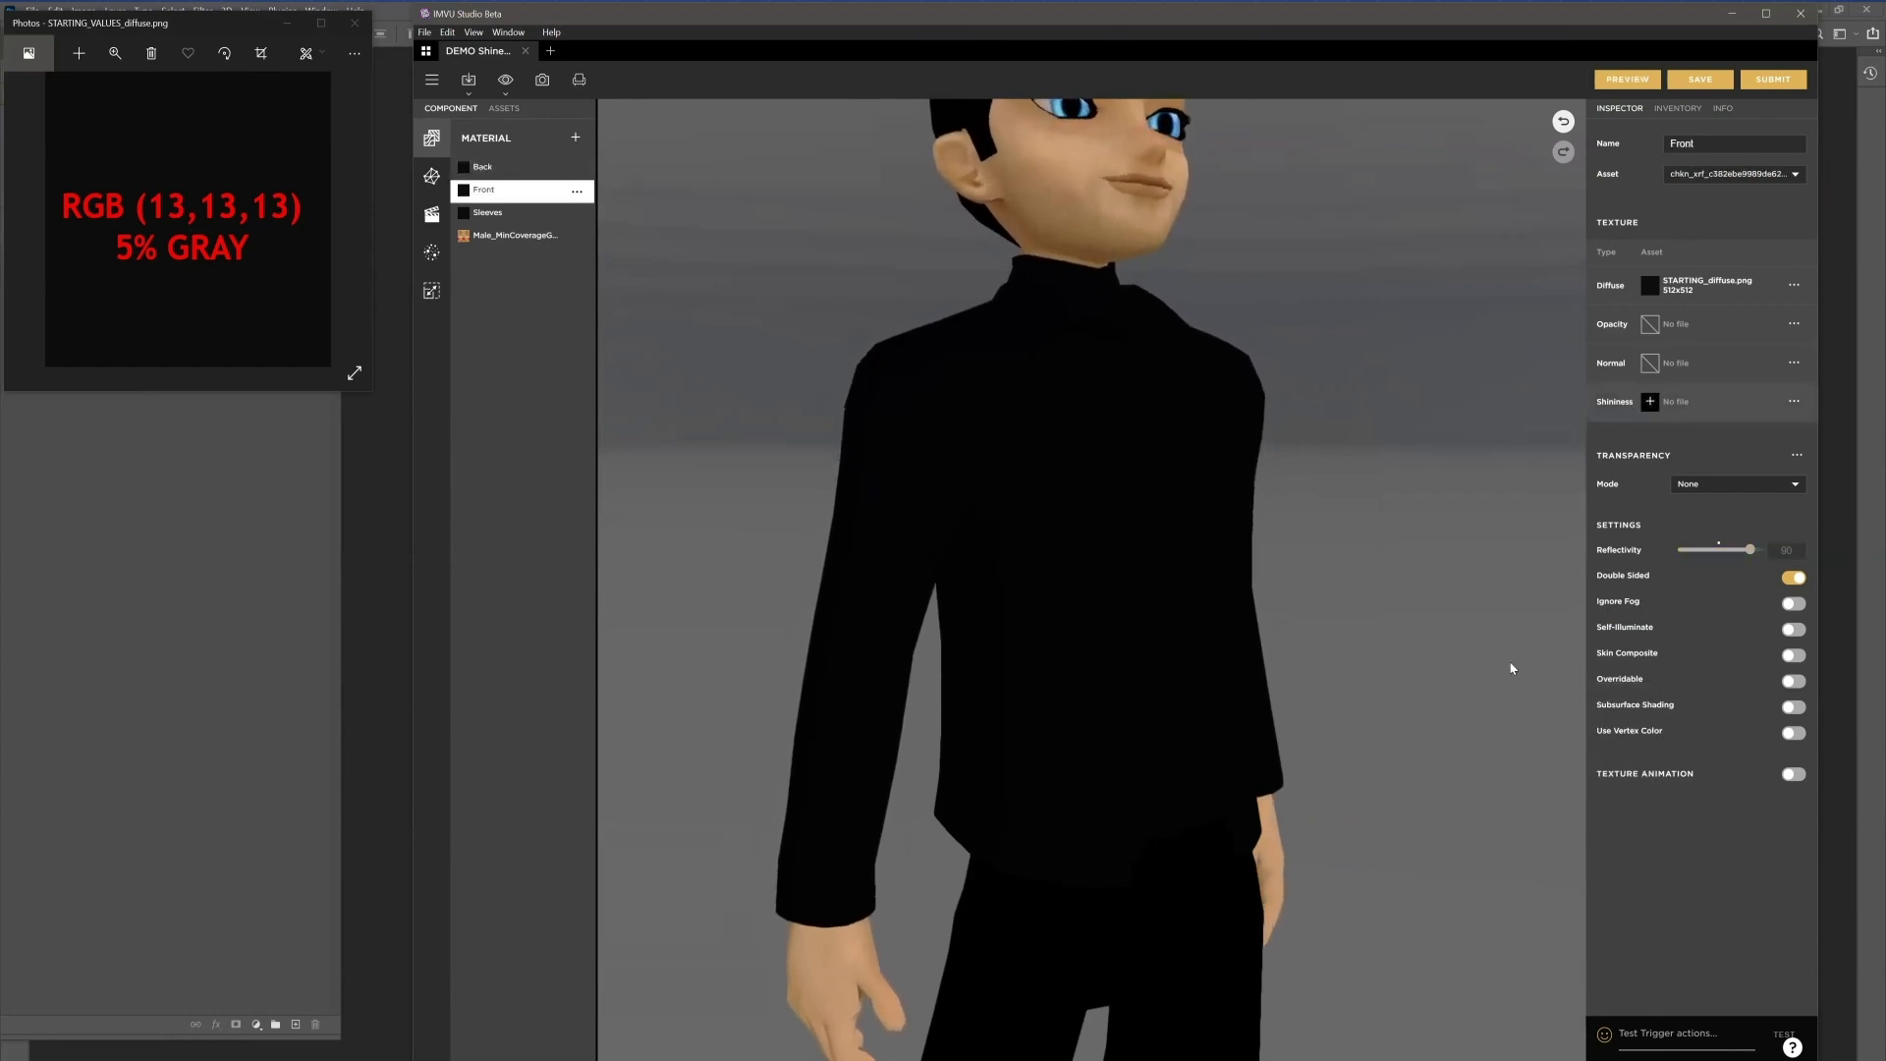
{"action": "left_click", "coordinate": [1650, 400]}
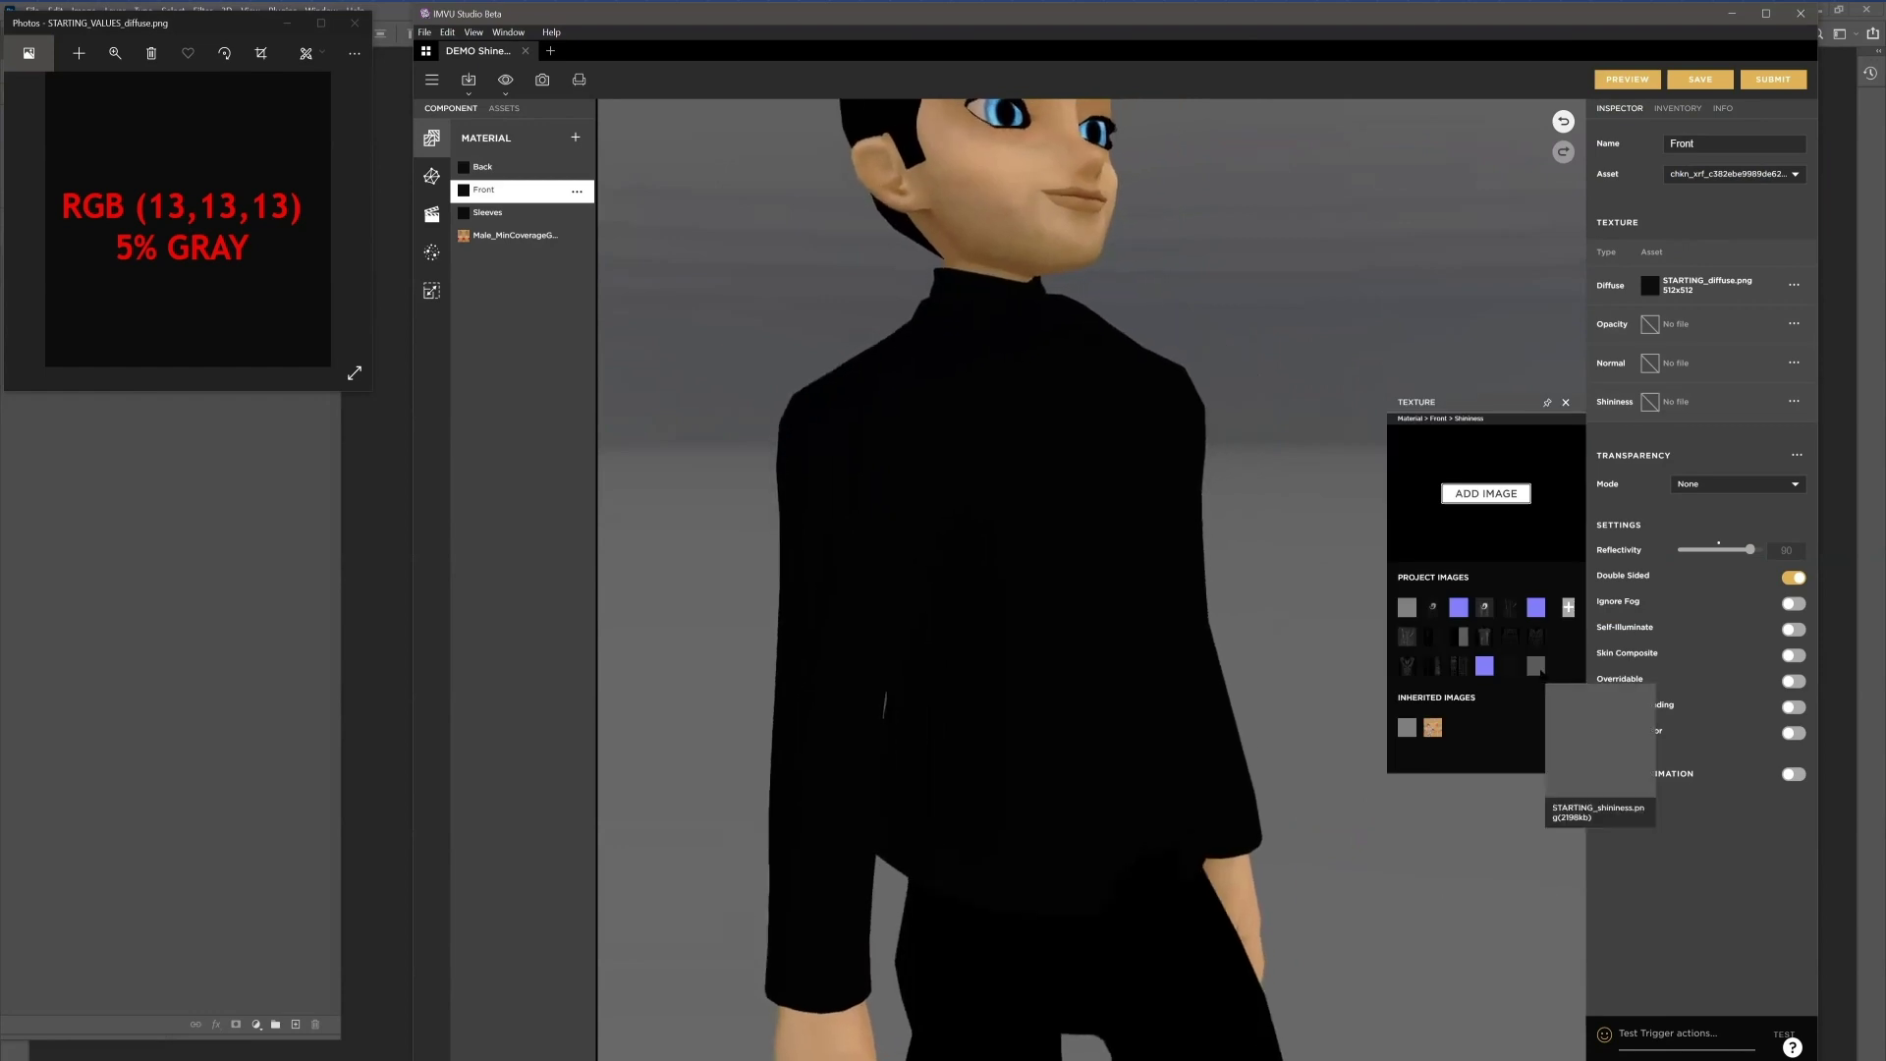
{"action": "left_click", "coordinate": [1536, 667]}
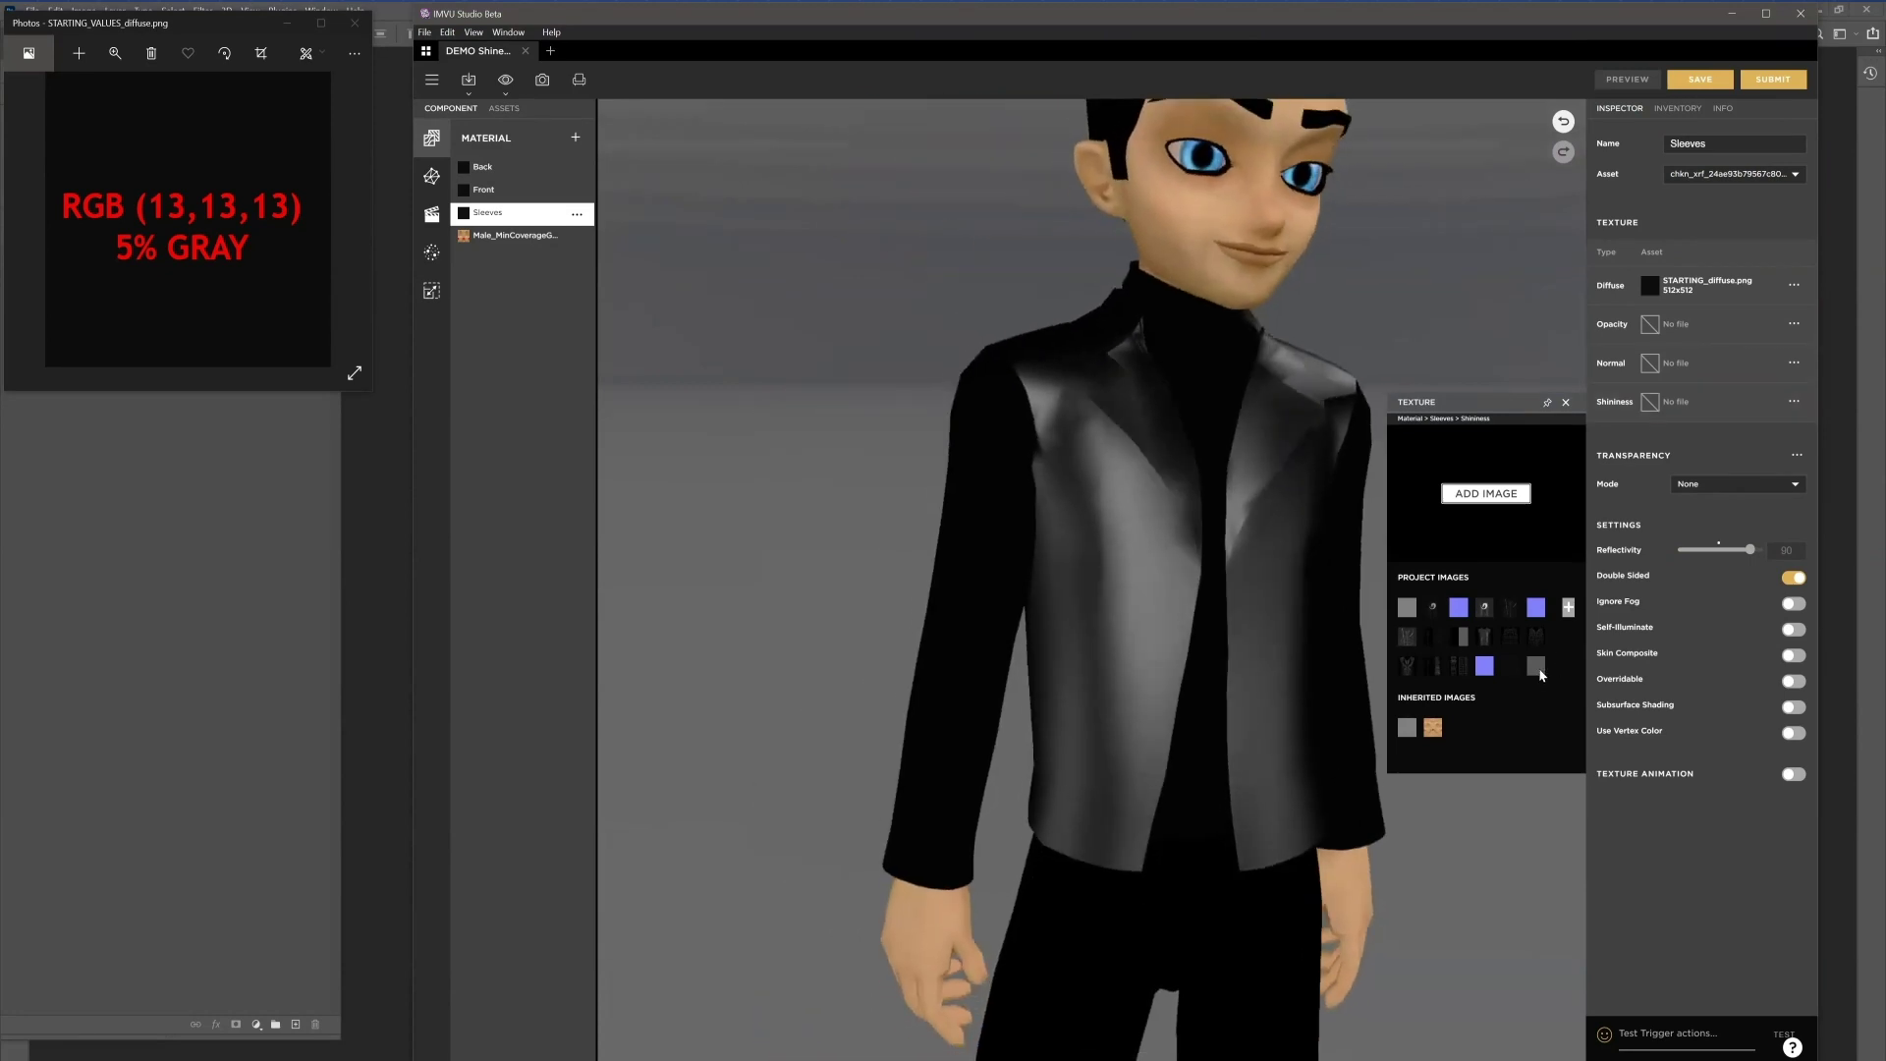
{"action": "left_click", "coordinate": [1535, 666]}
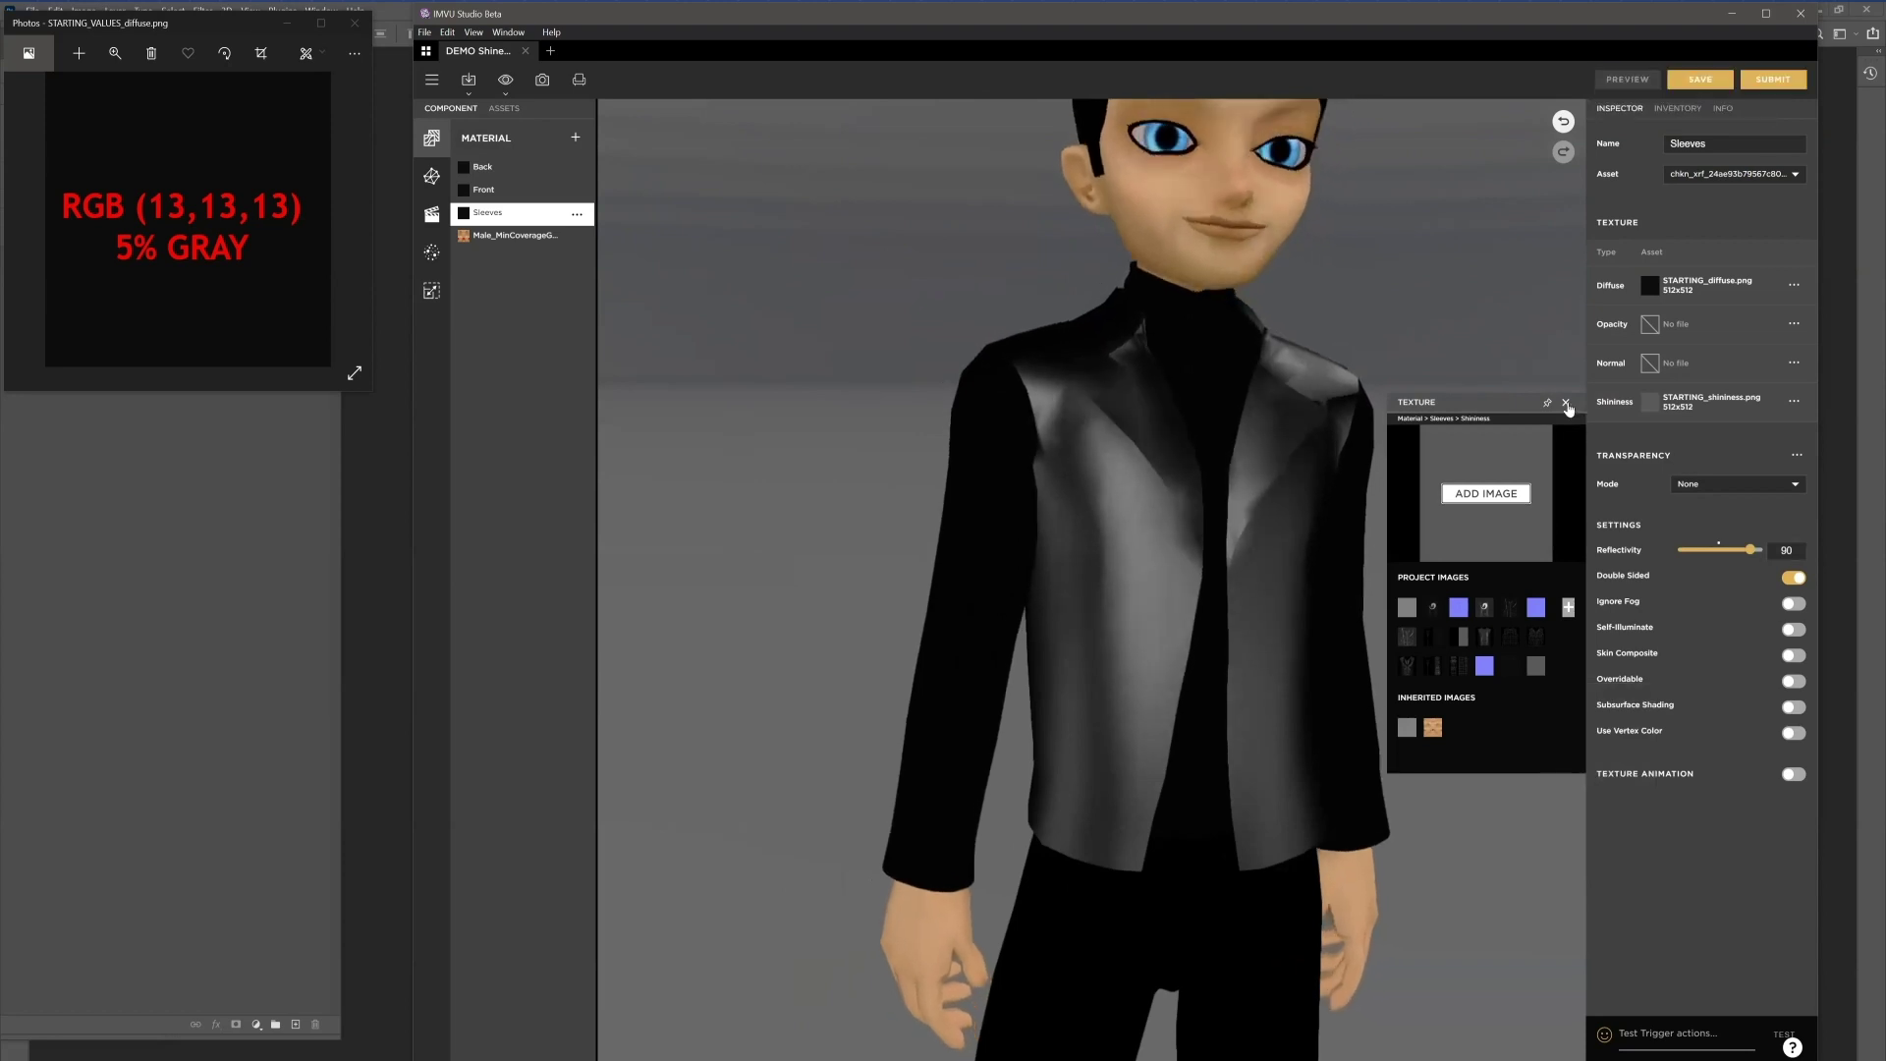
Step: Examine the shininess highlights on the jacket from the front, side and back
{"action": "left_click_drag", "start_coordinate": [1216, 460], "coordinate": [1280, 442]}
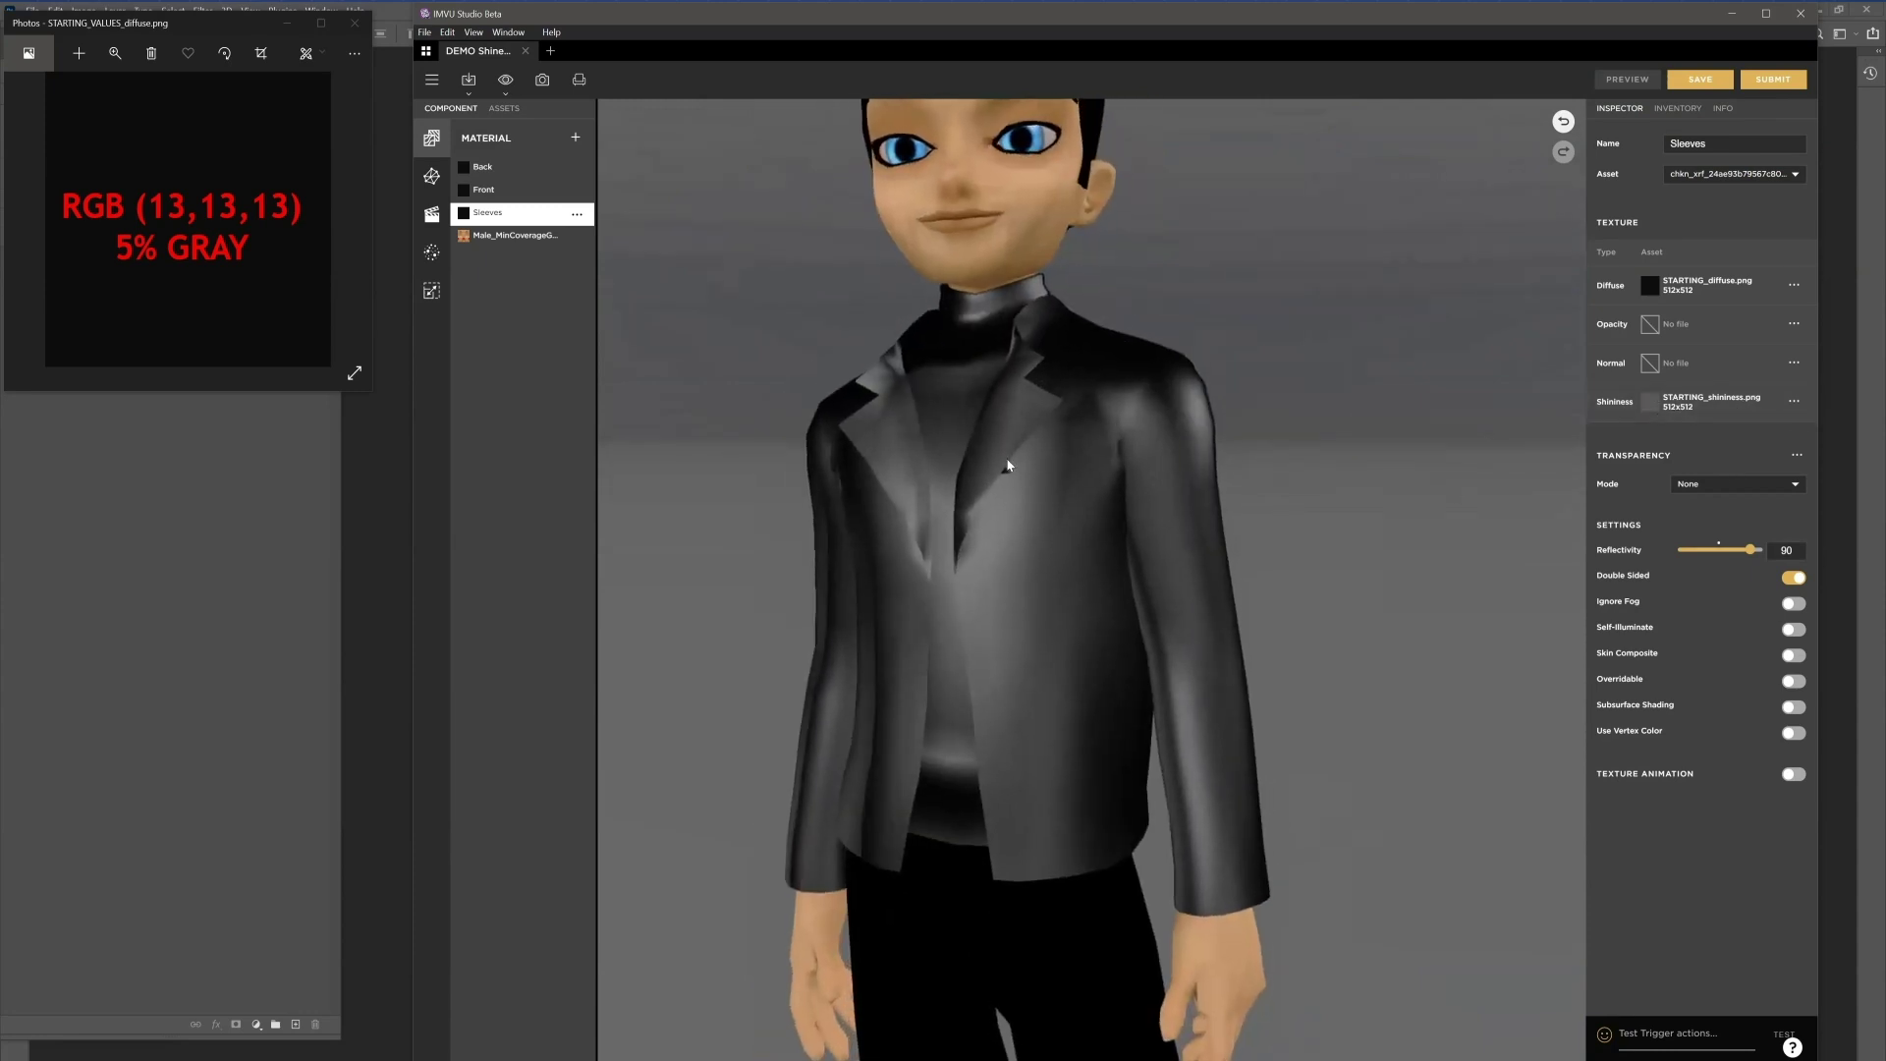
{"action": "left_click_drag", "start_coordinate": [1005, 461], "coordinate": [898, 483]}
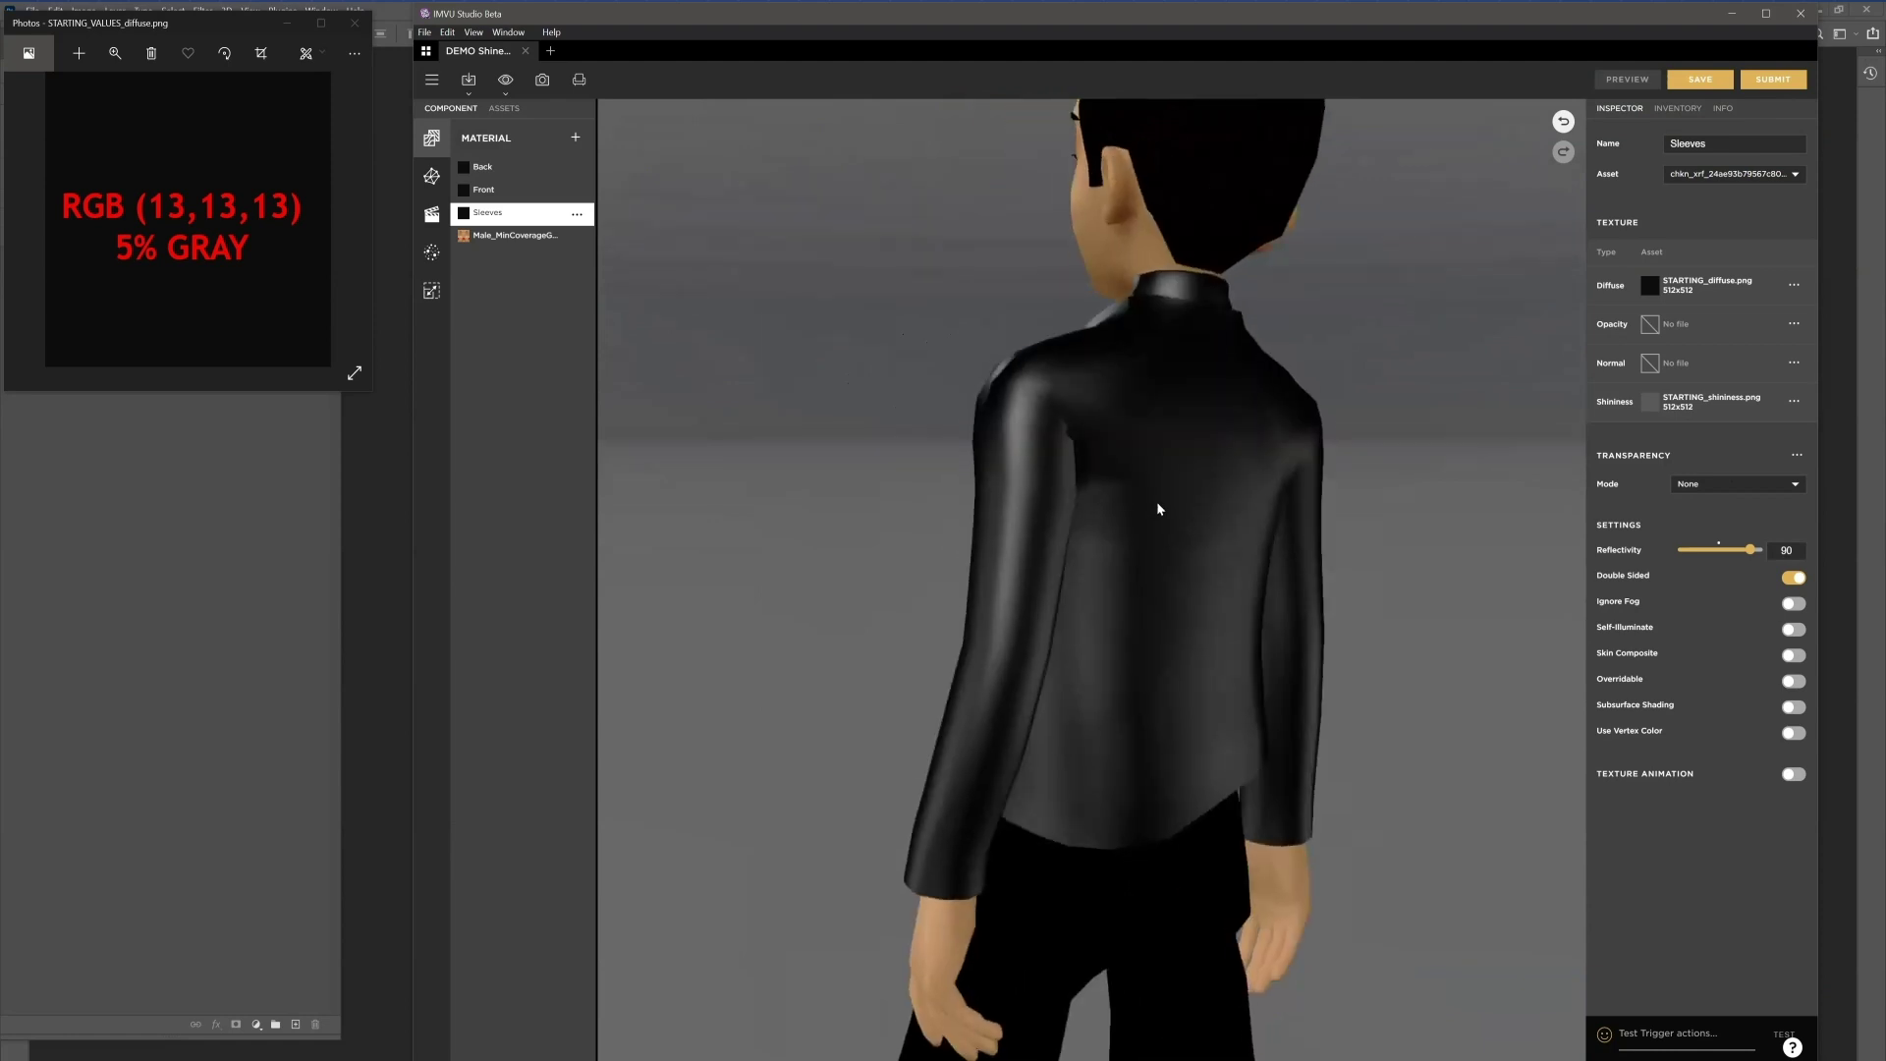
{"action": "left_click_drag", "start_coordinate": [1157, 503], "coordinate": [1030, 589]}
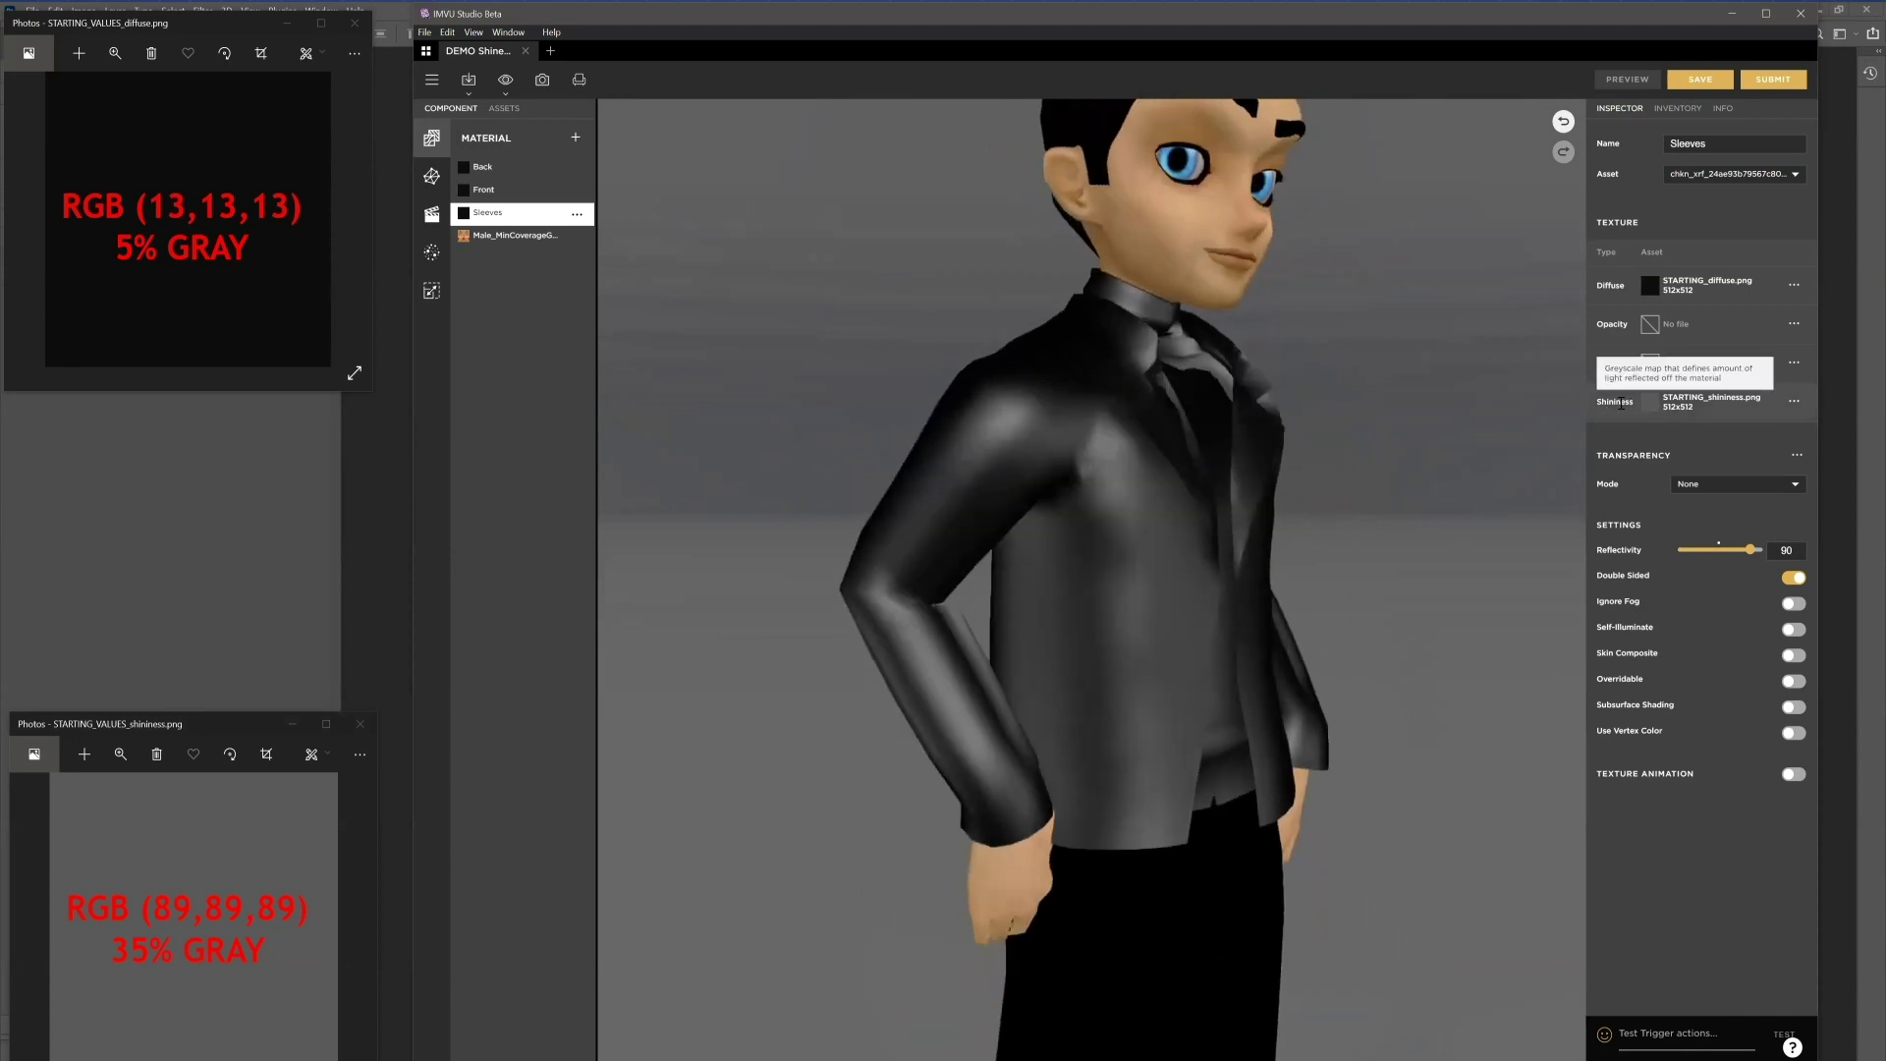
{"action": "mouse_move", "coordinate": [1620, 402]}
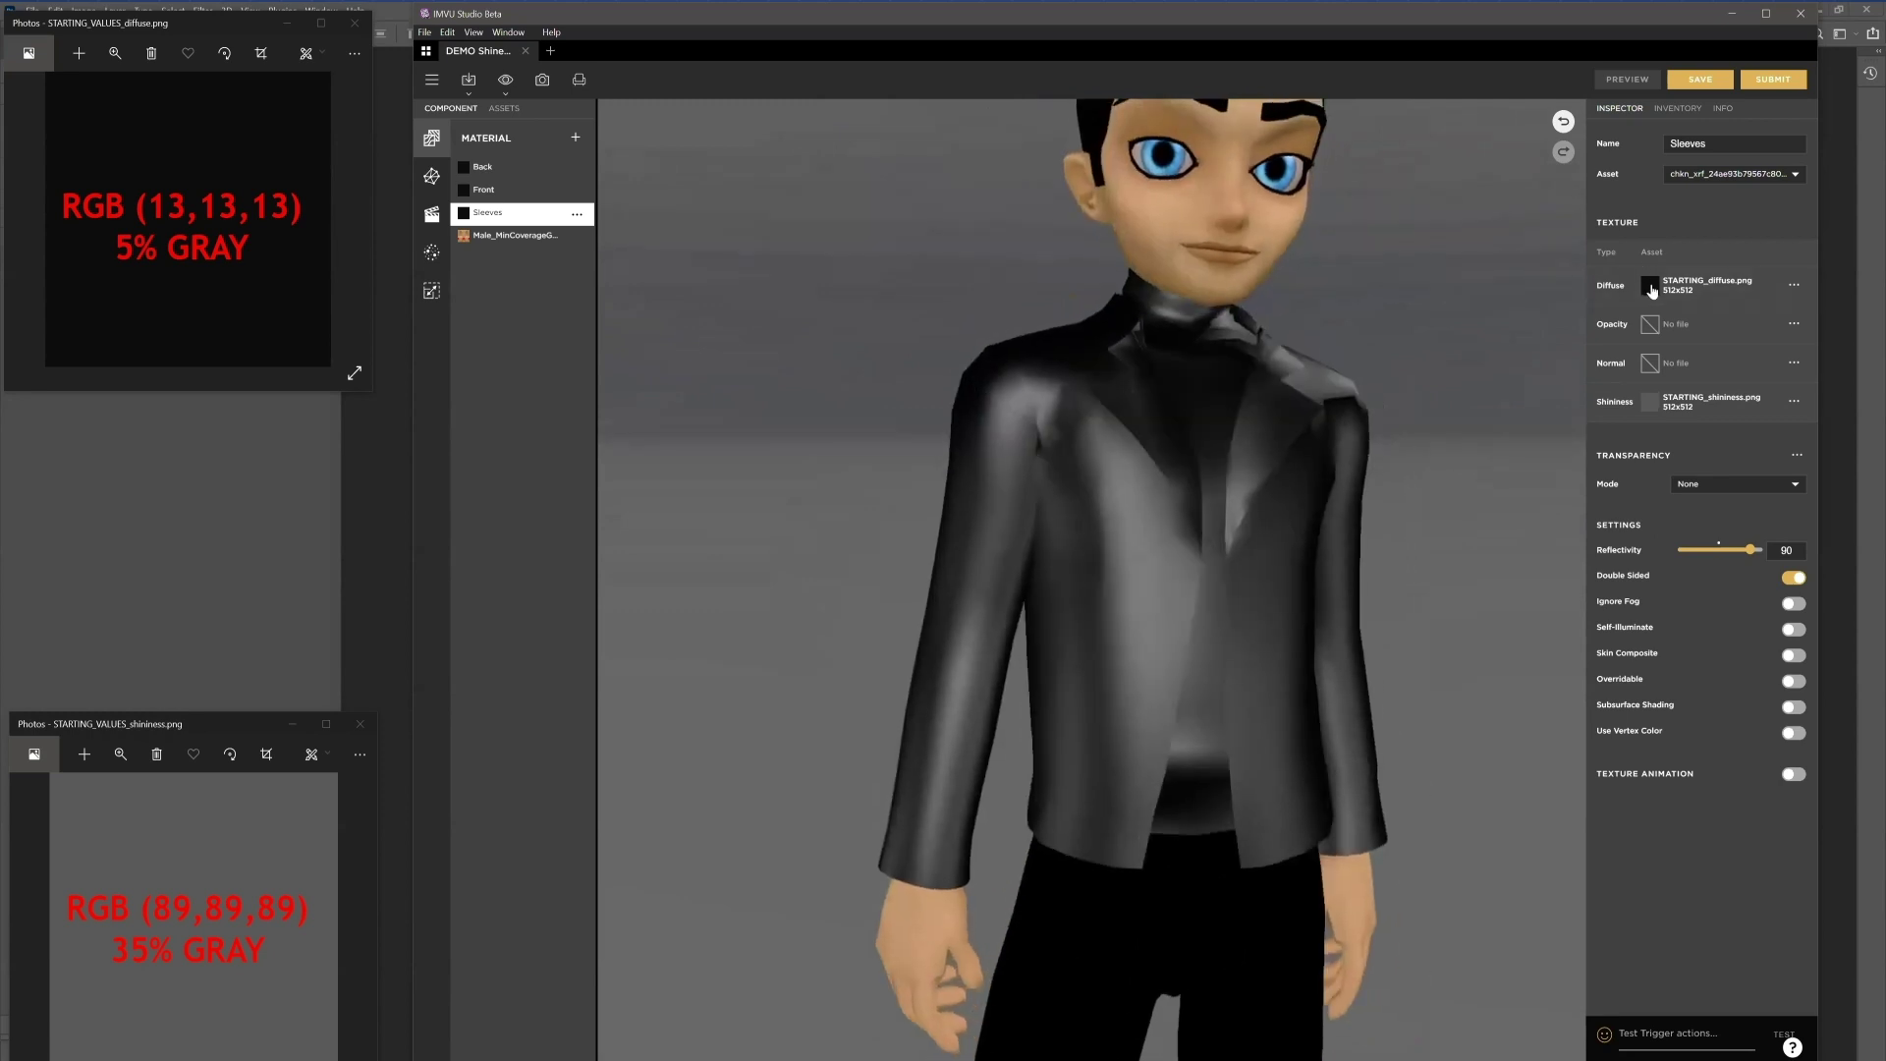
{"action": "mouse_move", "coordinate": [1651, 287]}
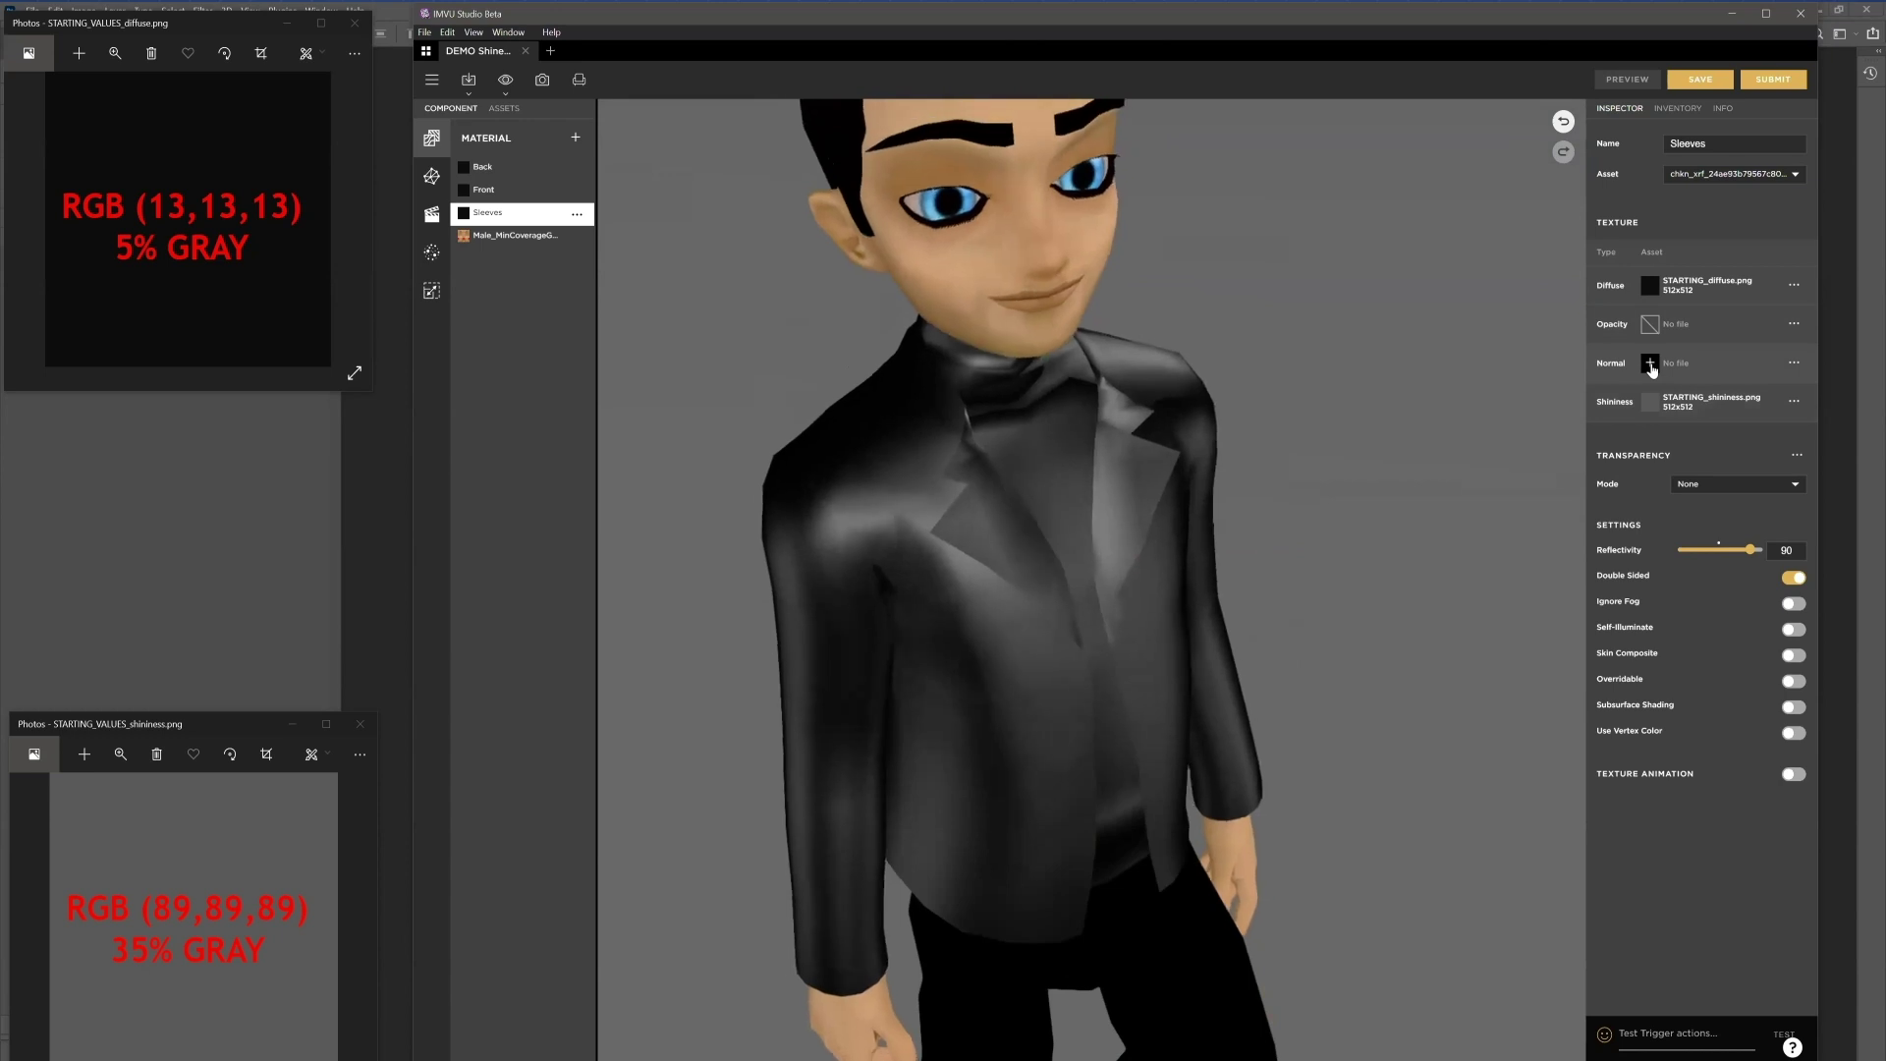
Step: Assign NEUTRAL_normal.png as the normal map of the Sleeves, Front and Back materials
{"action": "left_click", "coordinate": [1650, 363]}
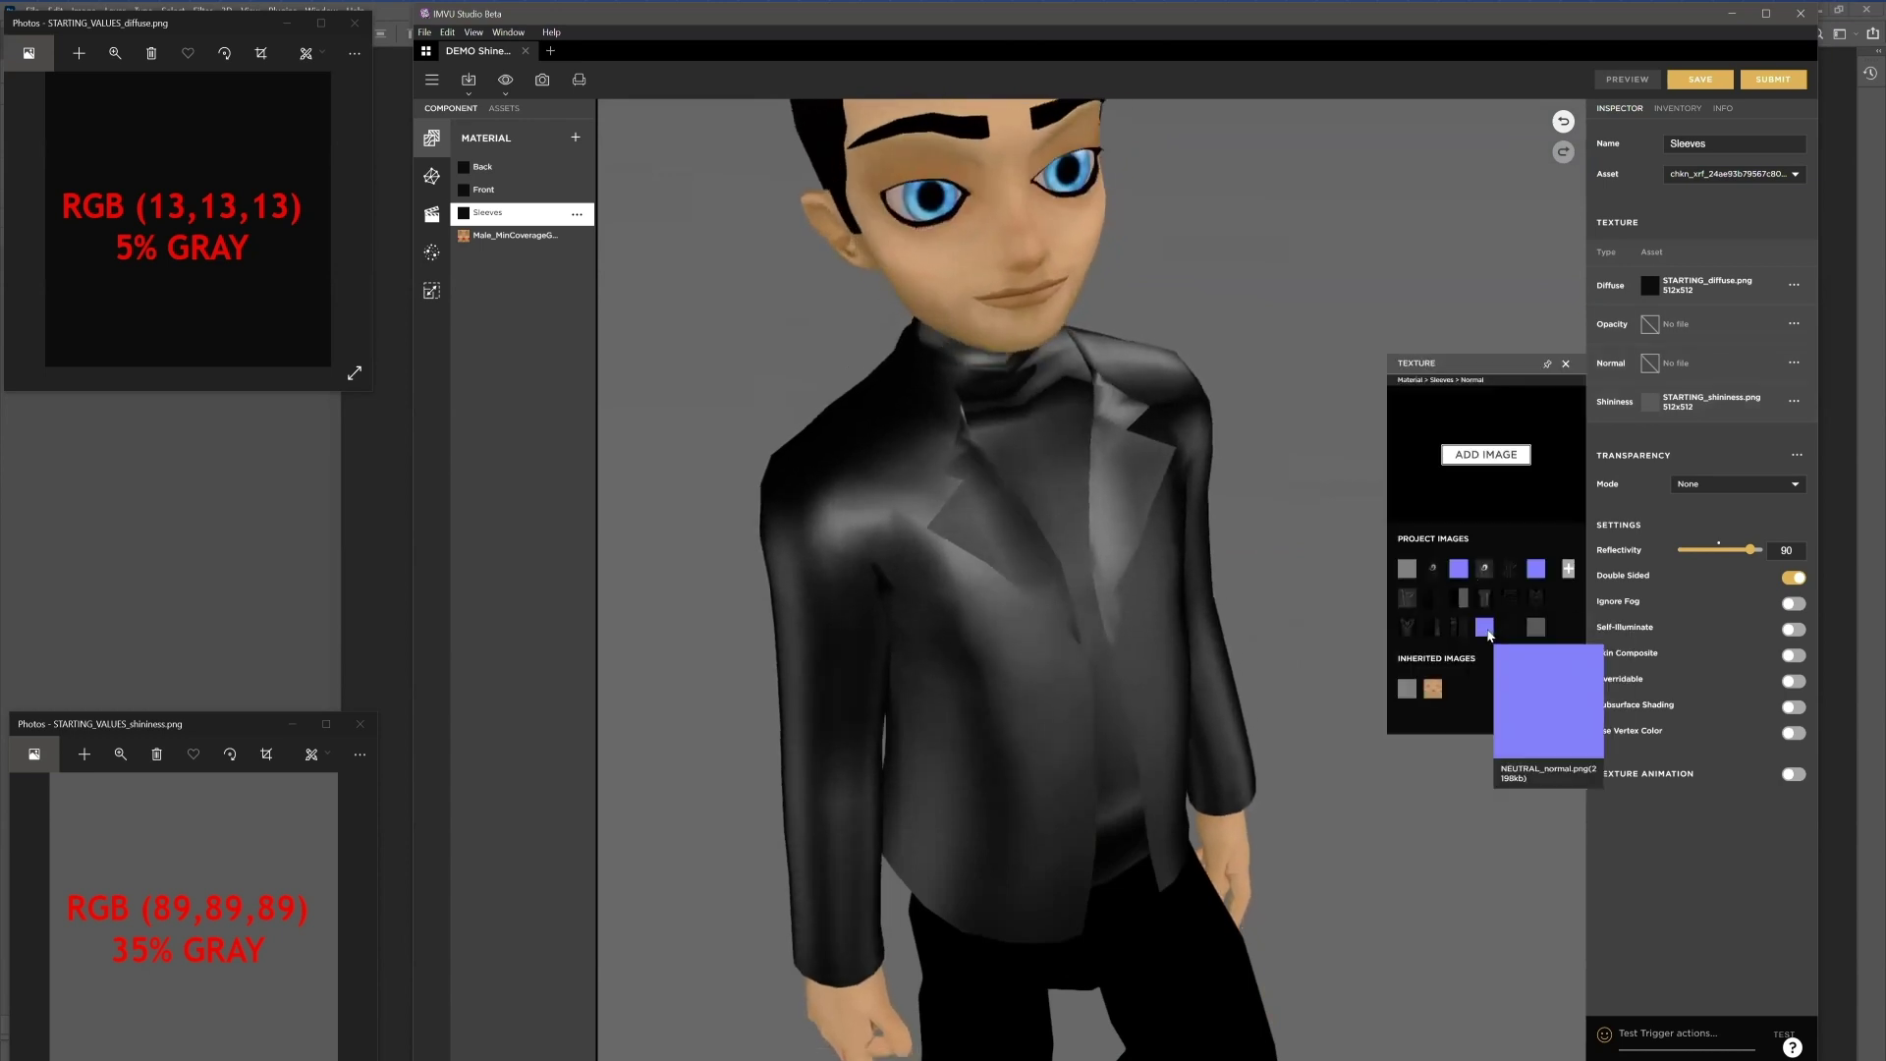
{"action": "left_click", "coordinate": [1485, 629]}
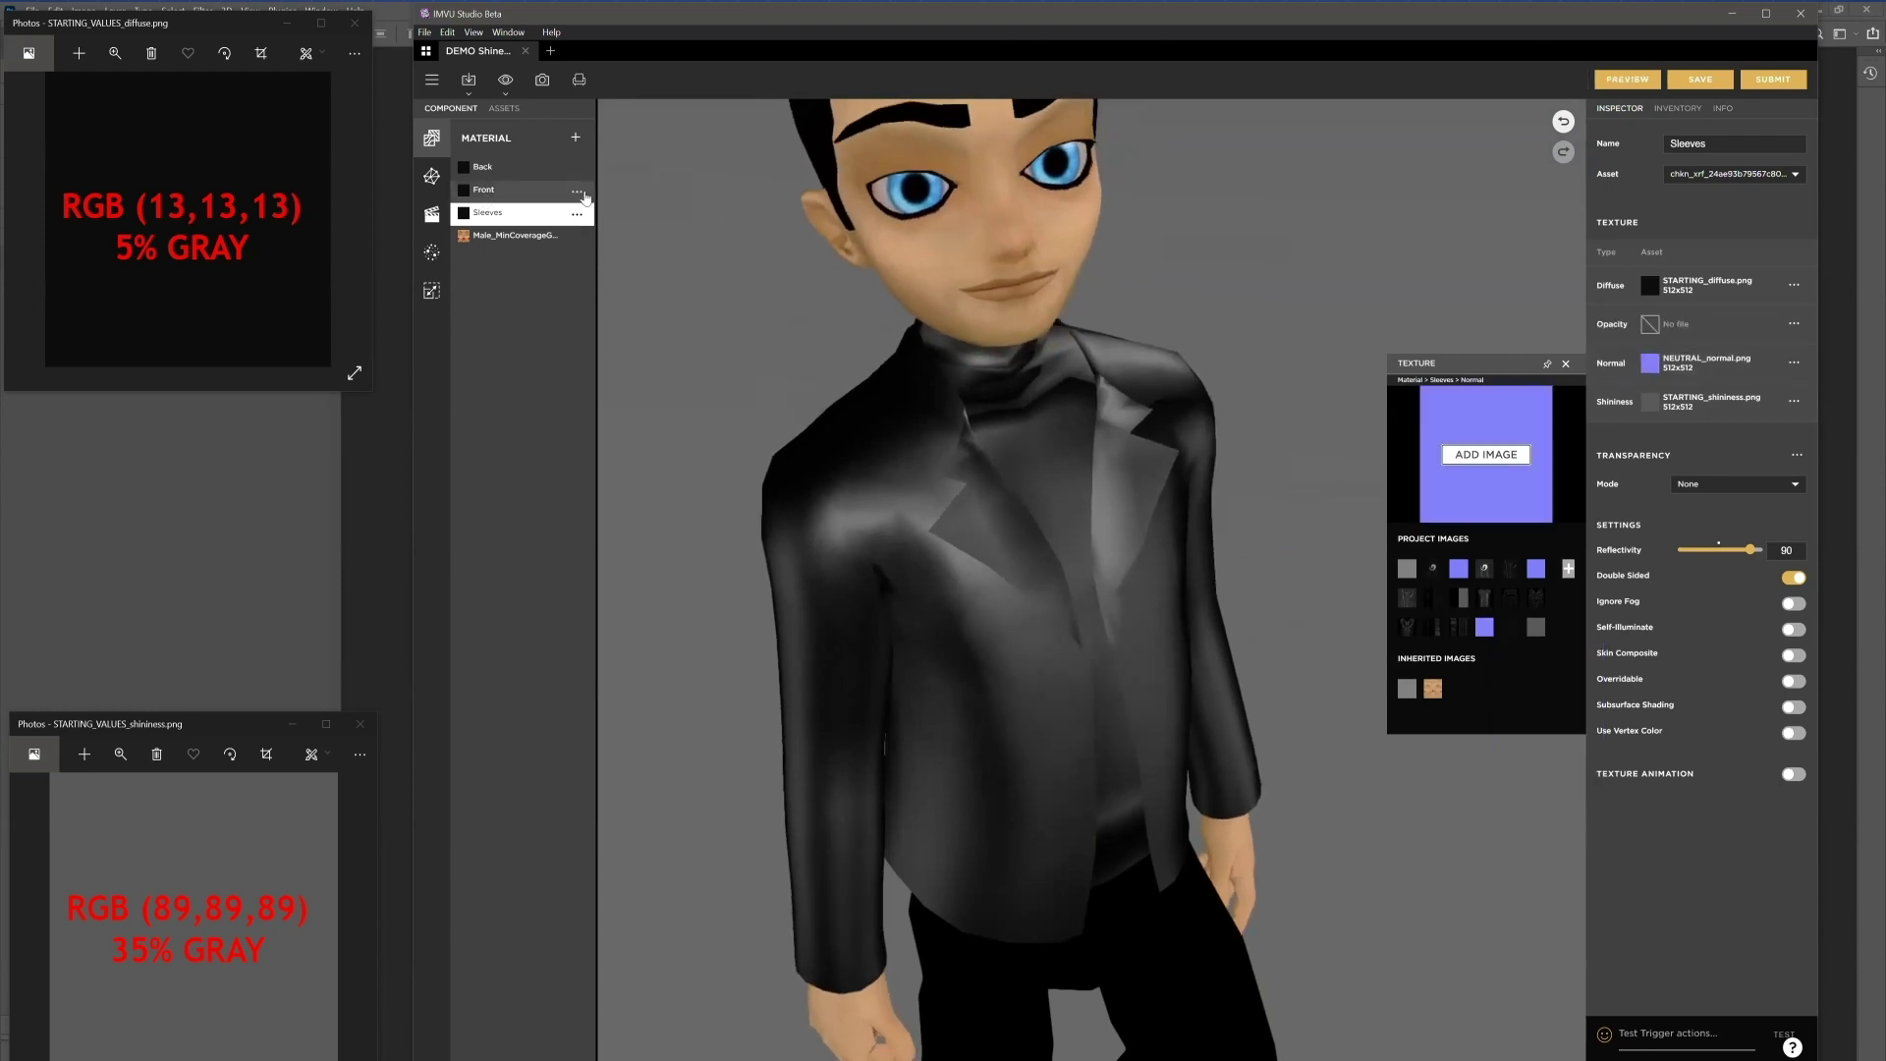
{"action": "left_click", "coordinate": [585, 199]}
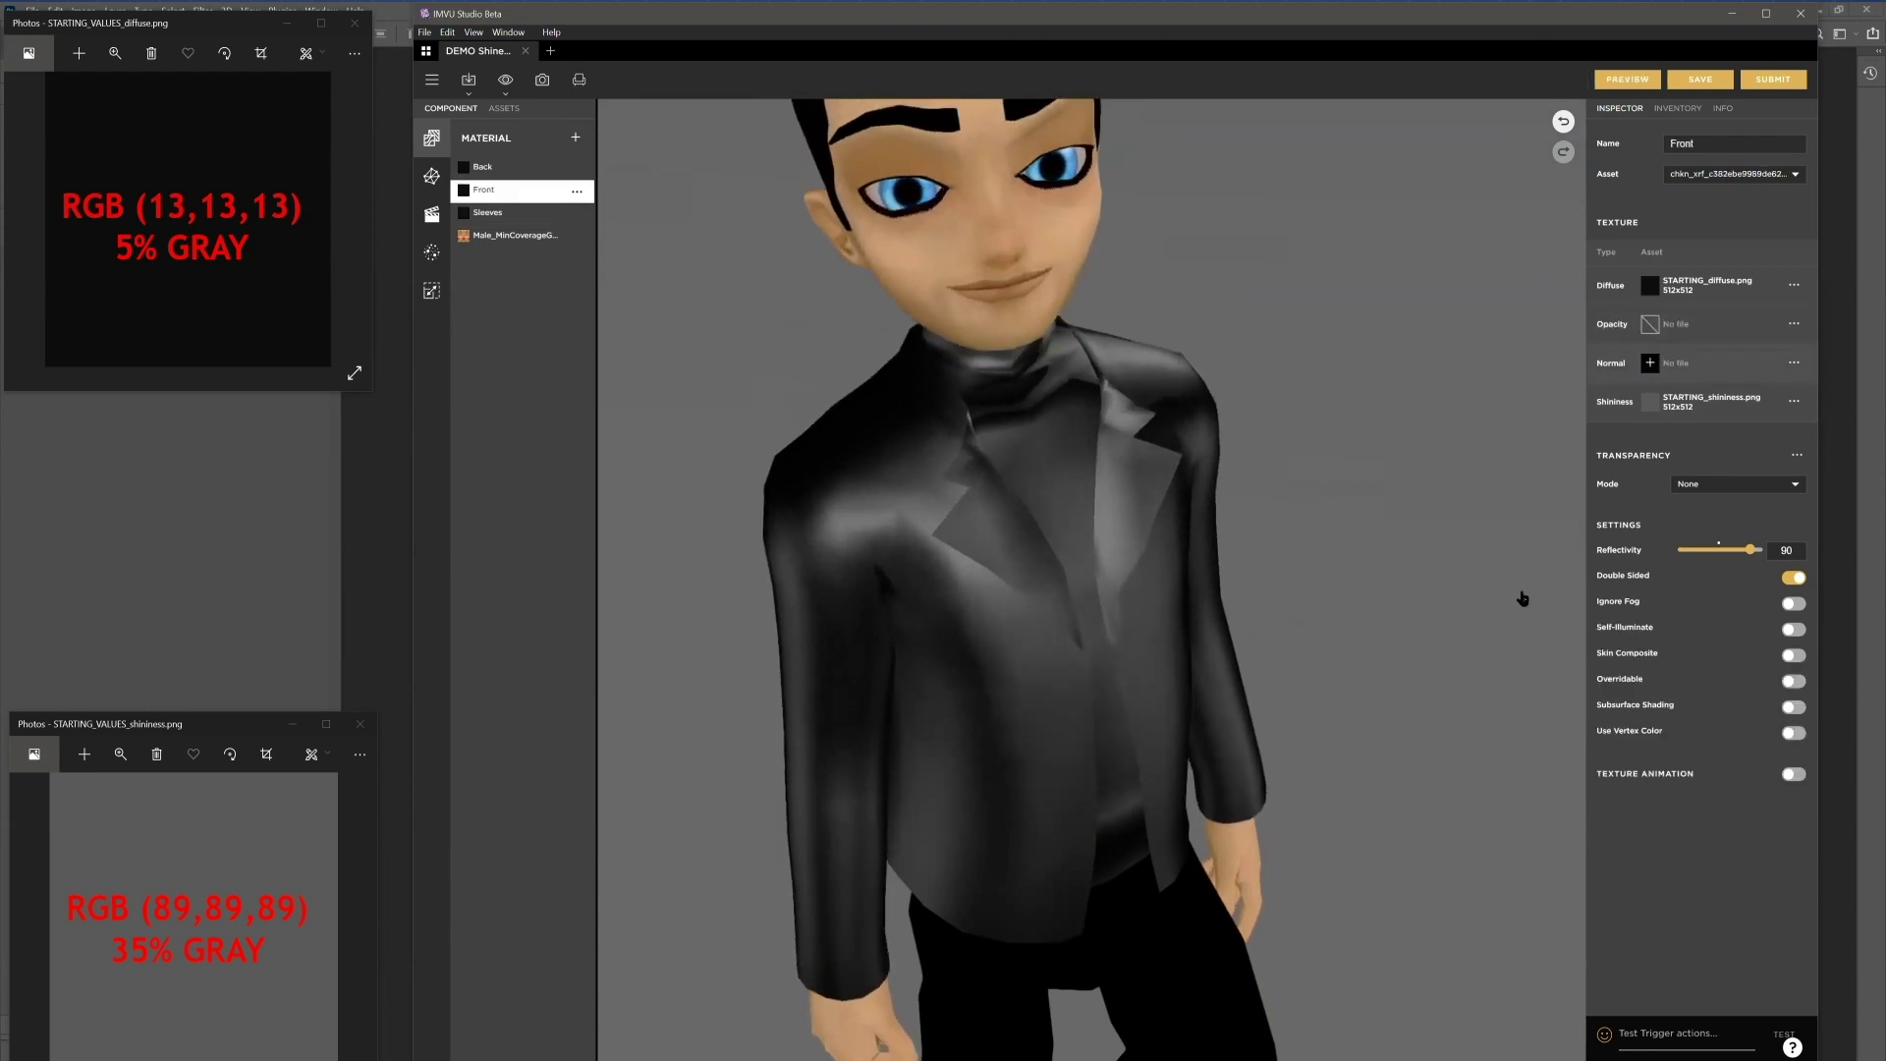
{"action": "left_click", "coordinate": [1650, 363]}
{"action": "mouse_move", "coordinate": [1485, 634]}
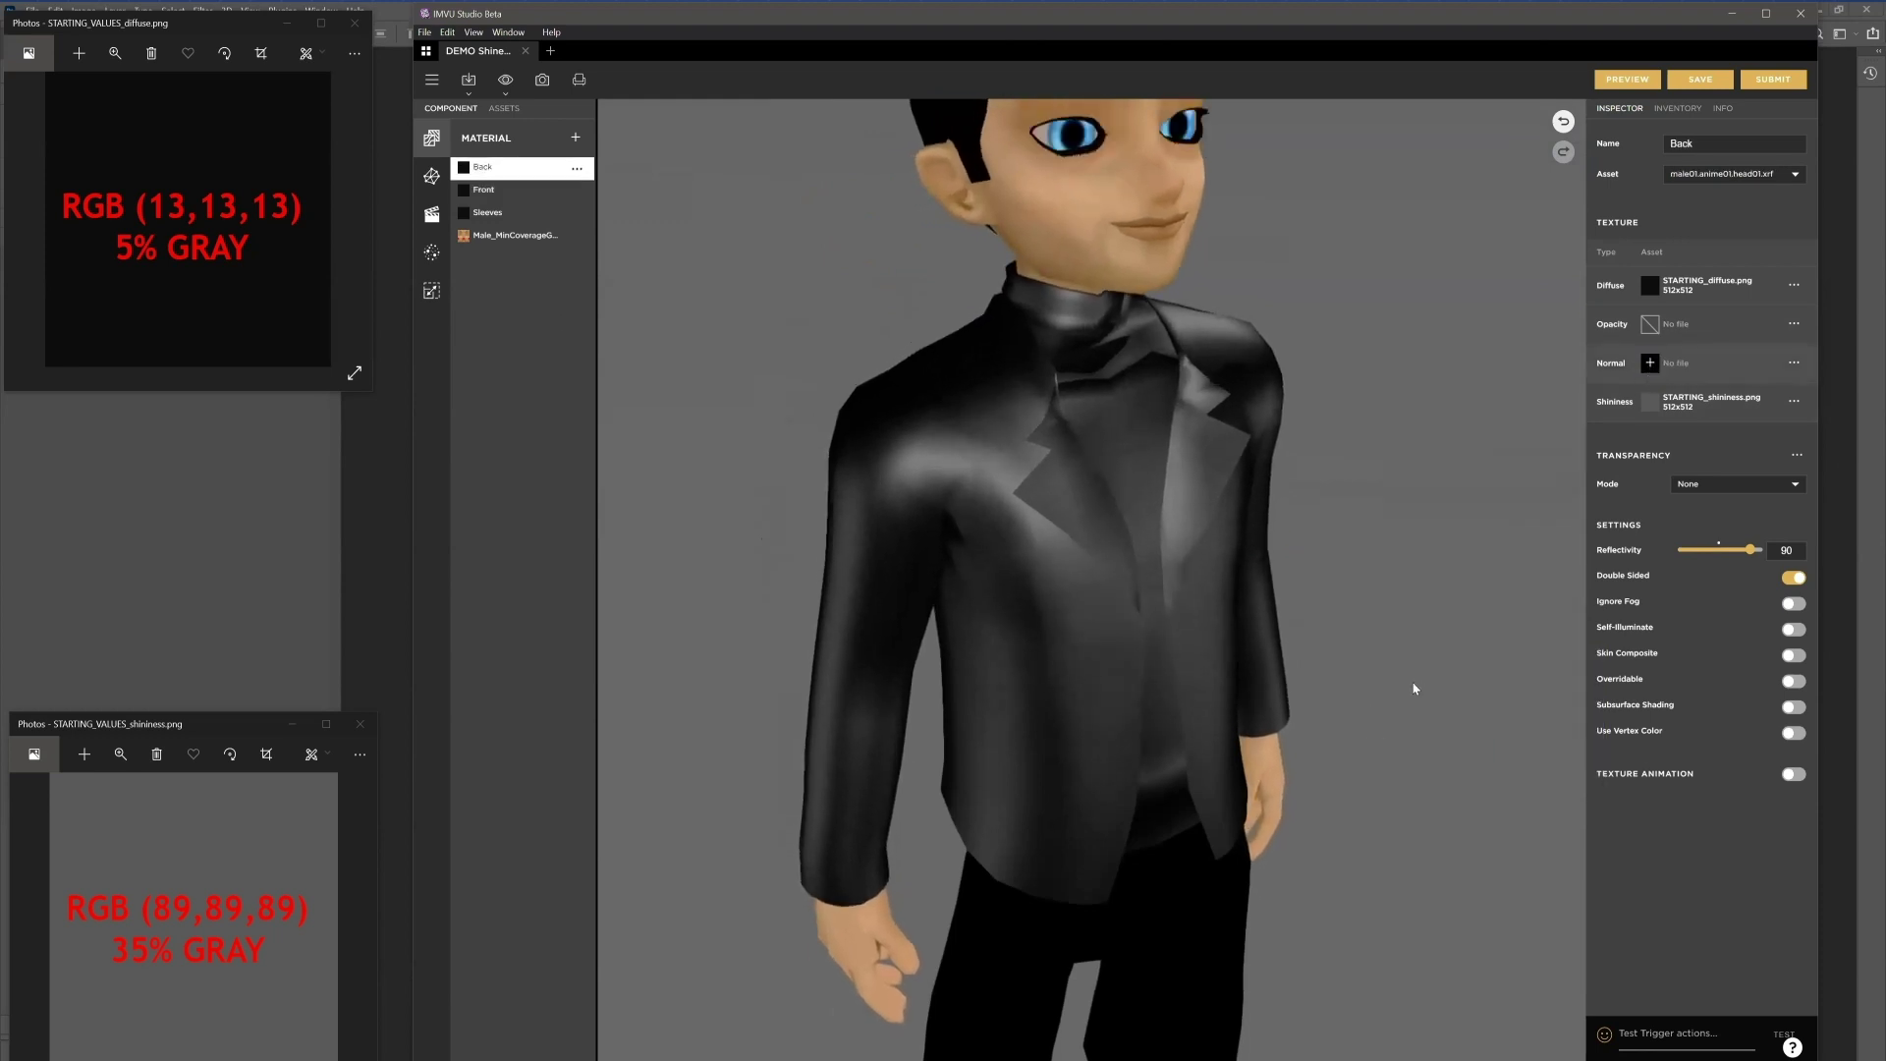
{"action": "left_click", "coordinate": [1484, 630]}
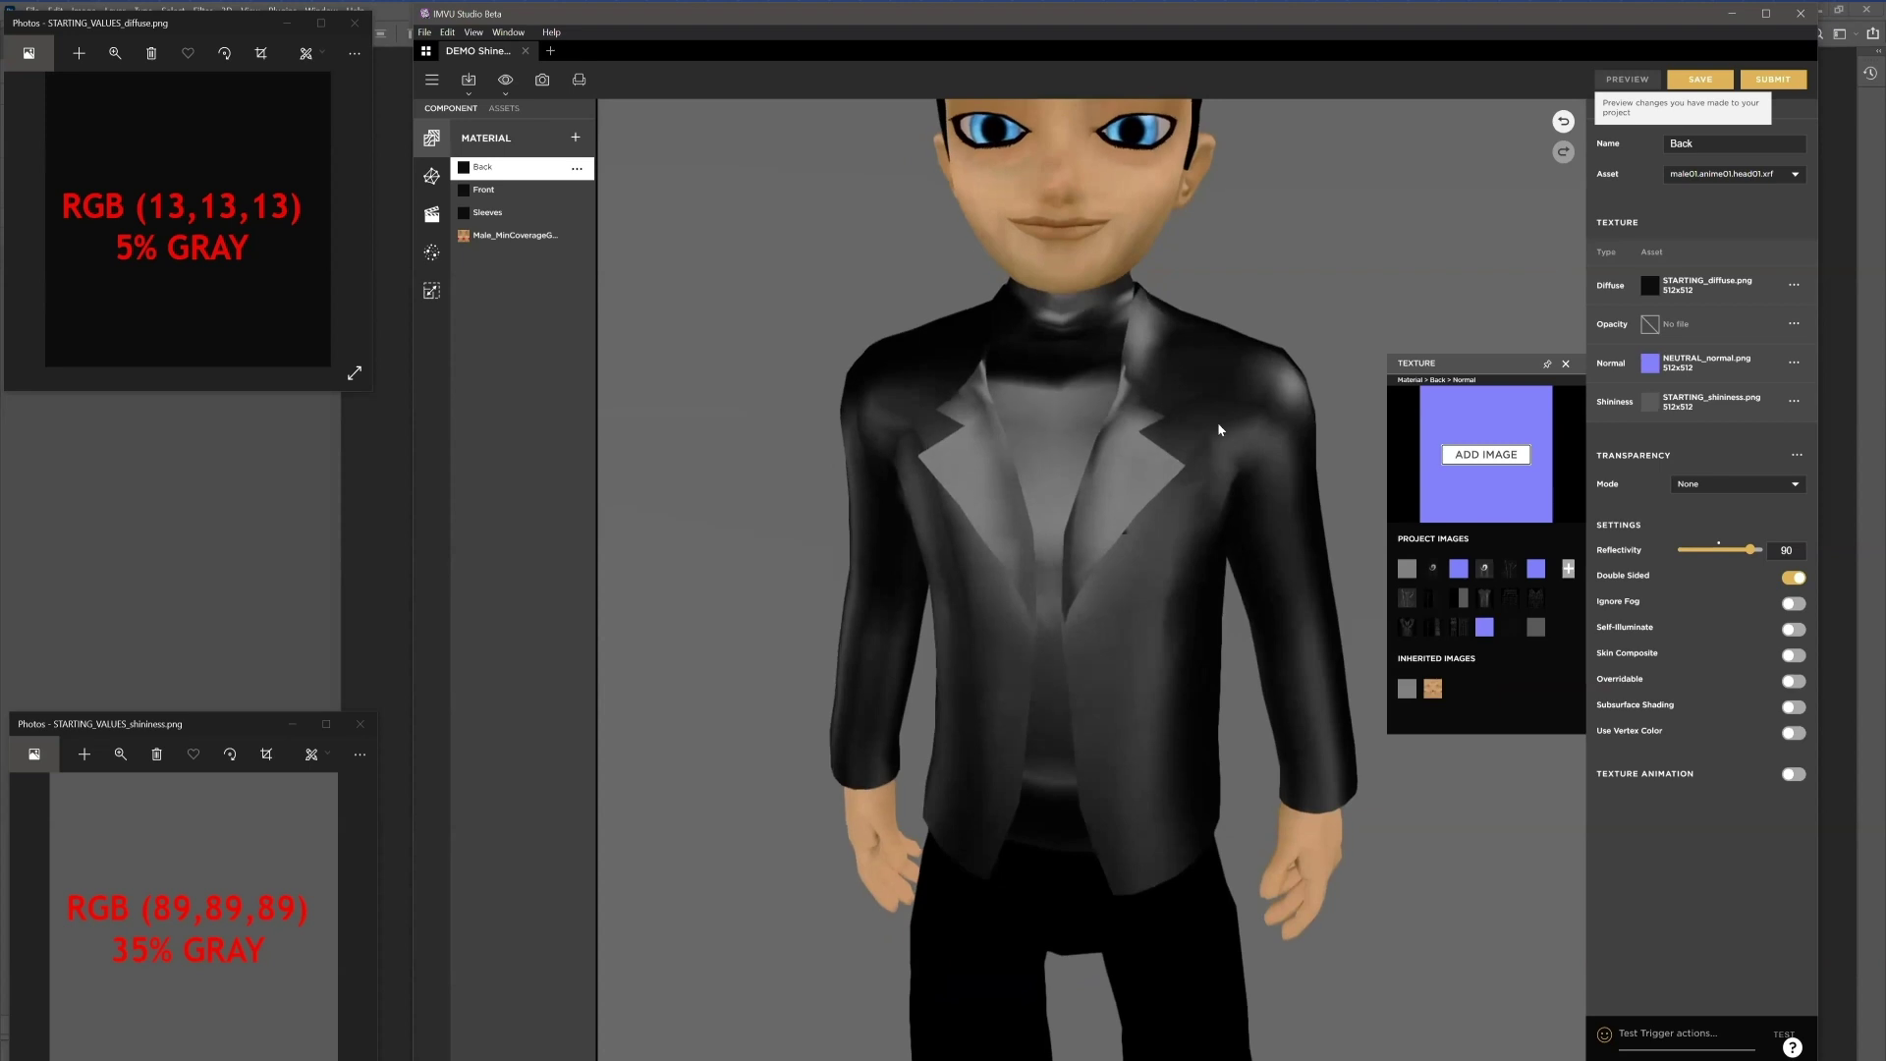
Step: Check the texture assignments of the Front and Sleeves materials and refresh the avatar preview
{"action": "left_click", "coordinate": [503, 193]}
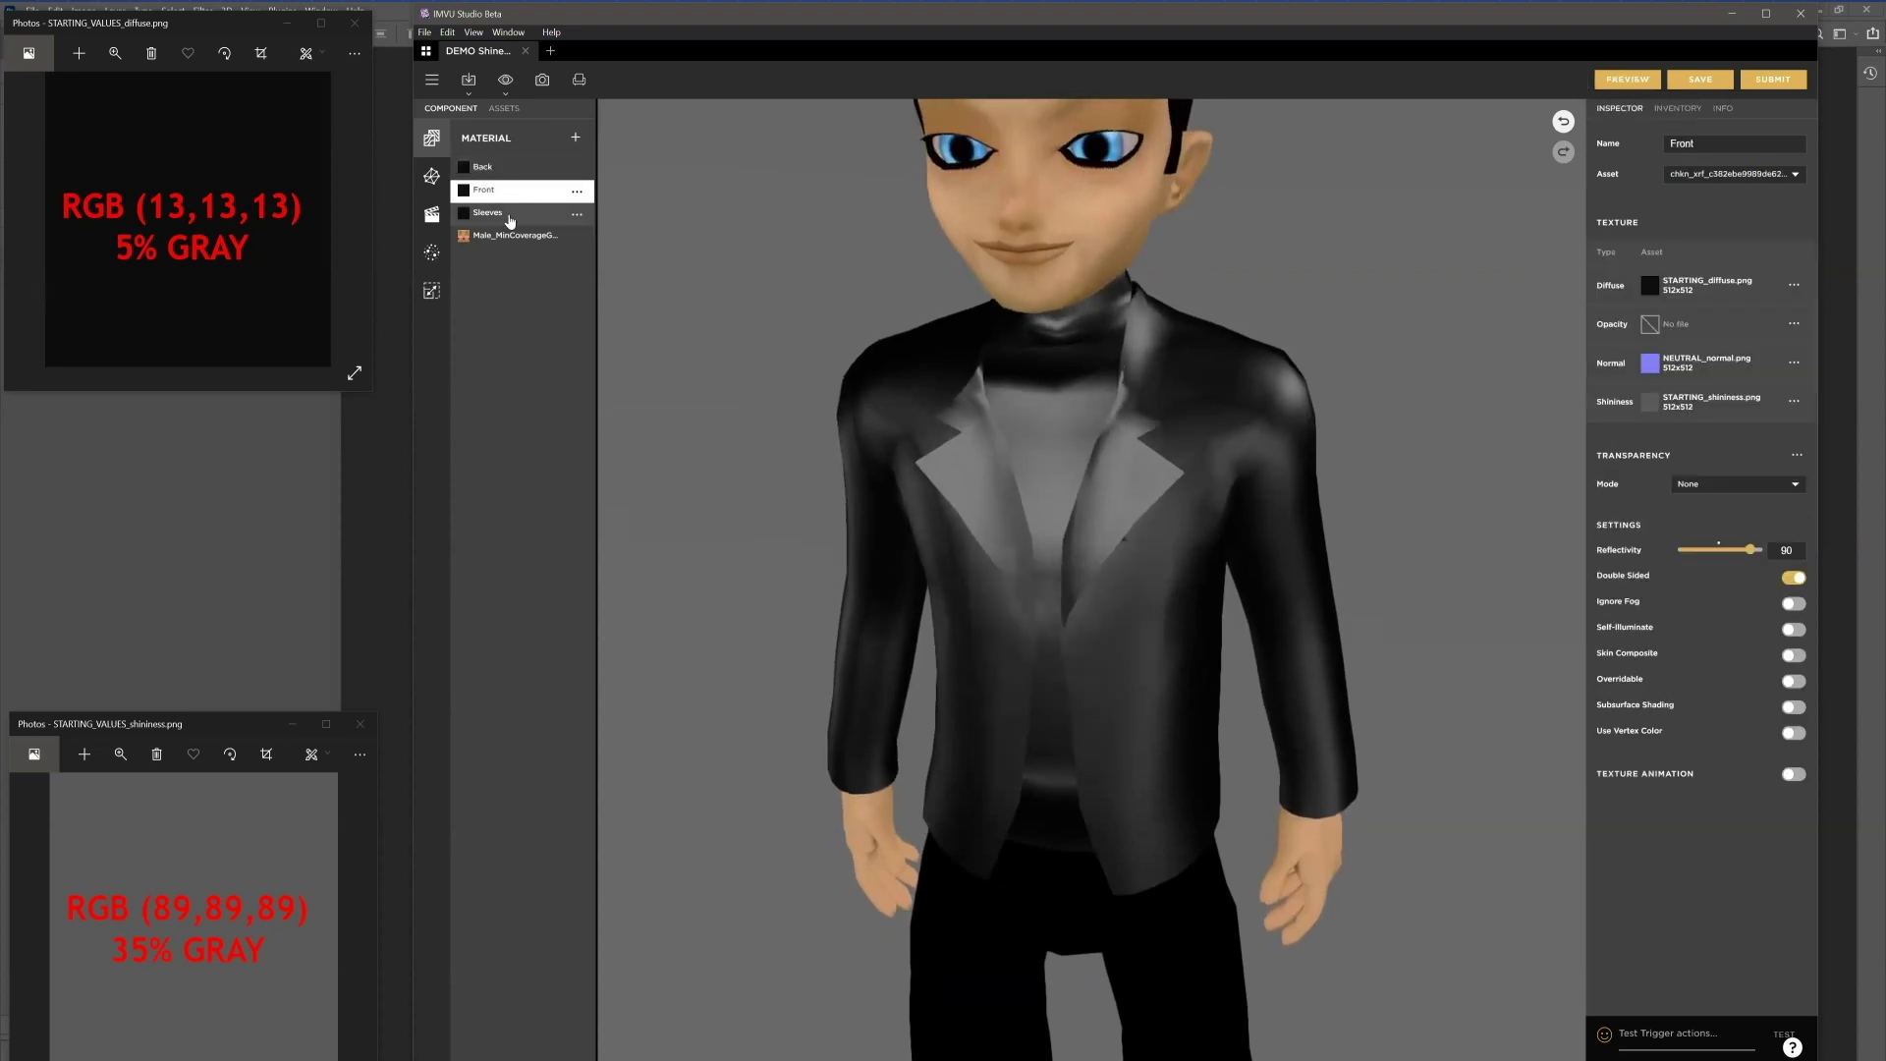
{"action": "left_click", "coordinate": [508, 215]}
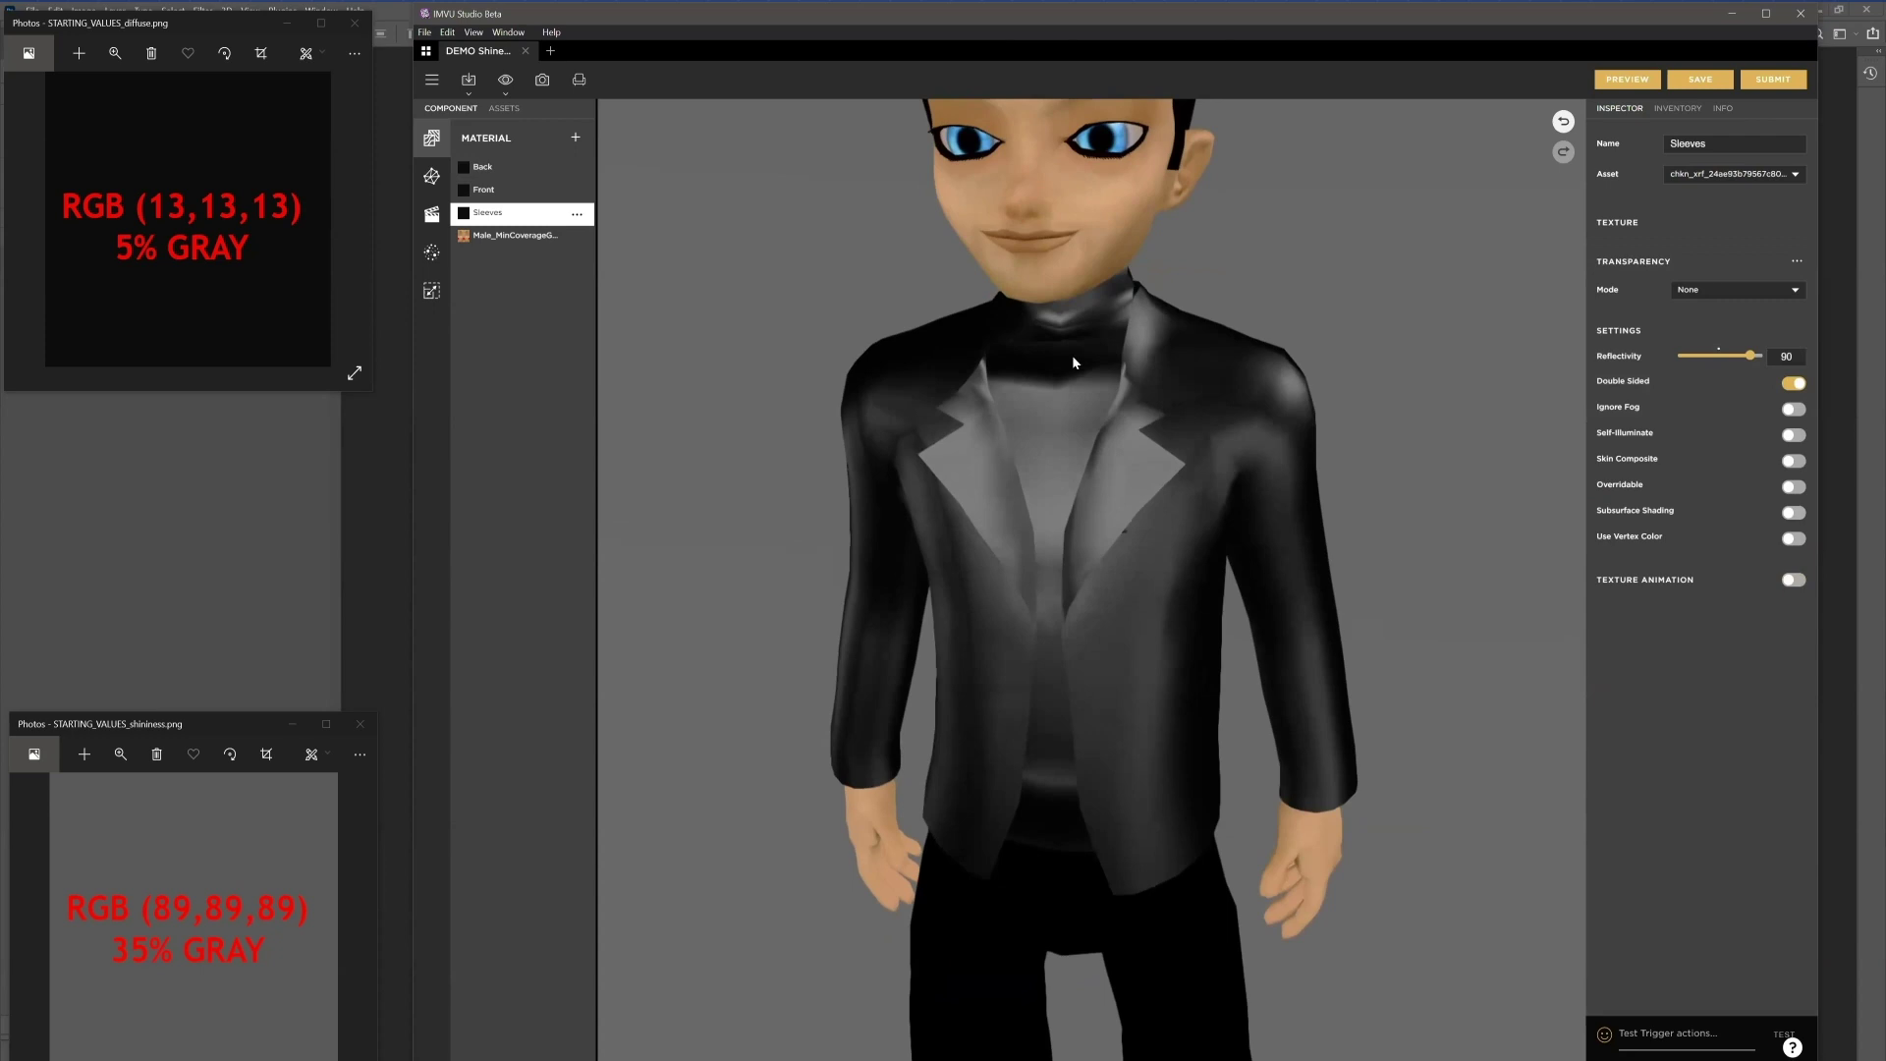
{"action": "left_click", "coordinate": [1641, 85]}
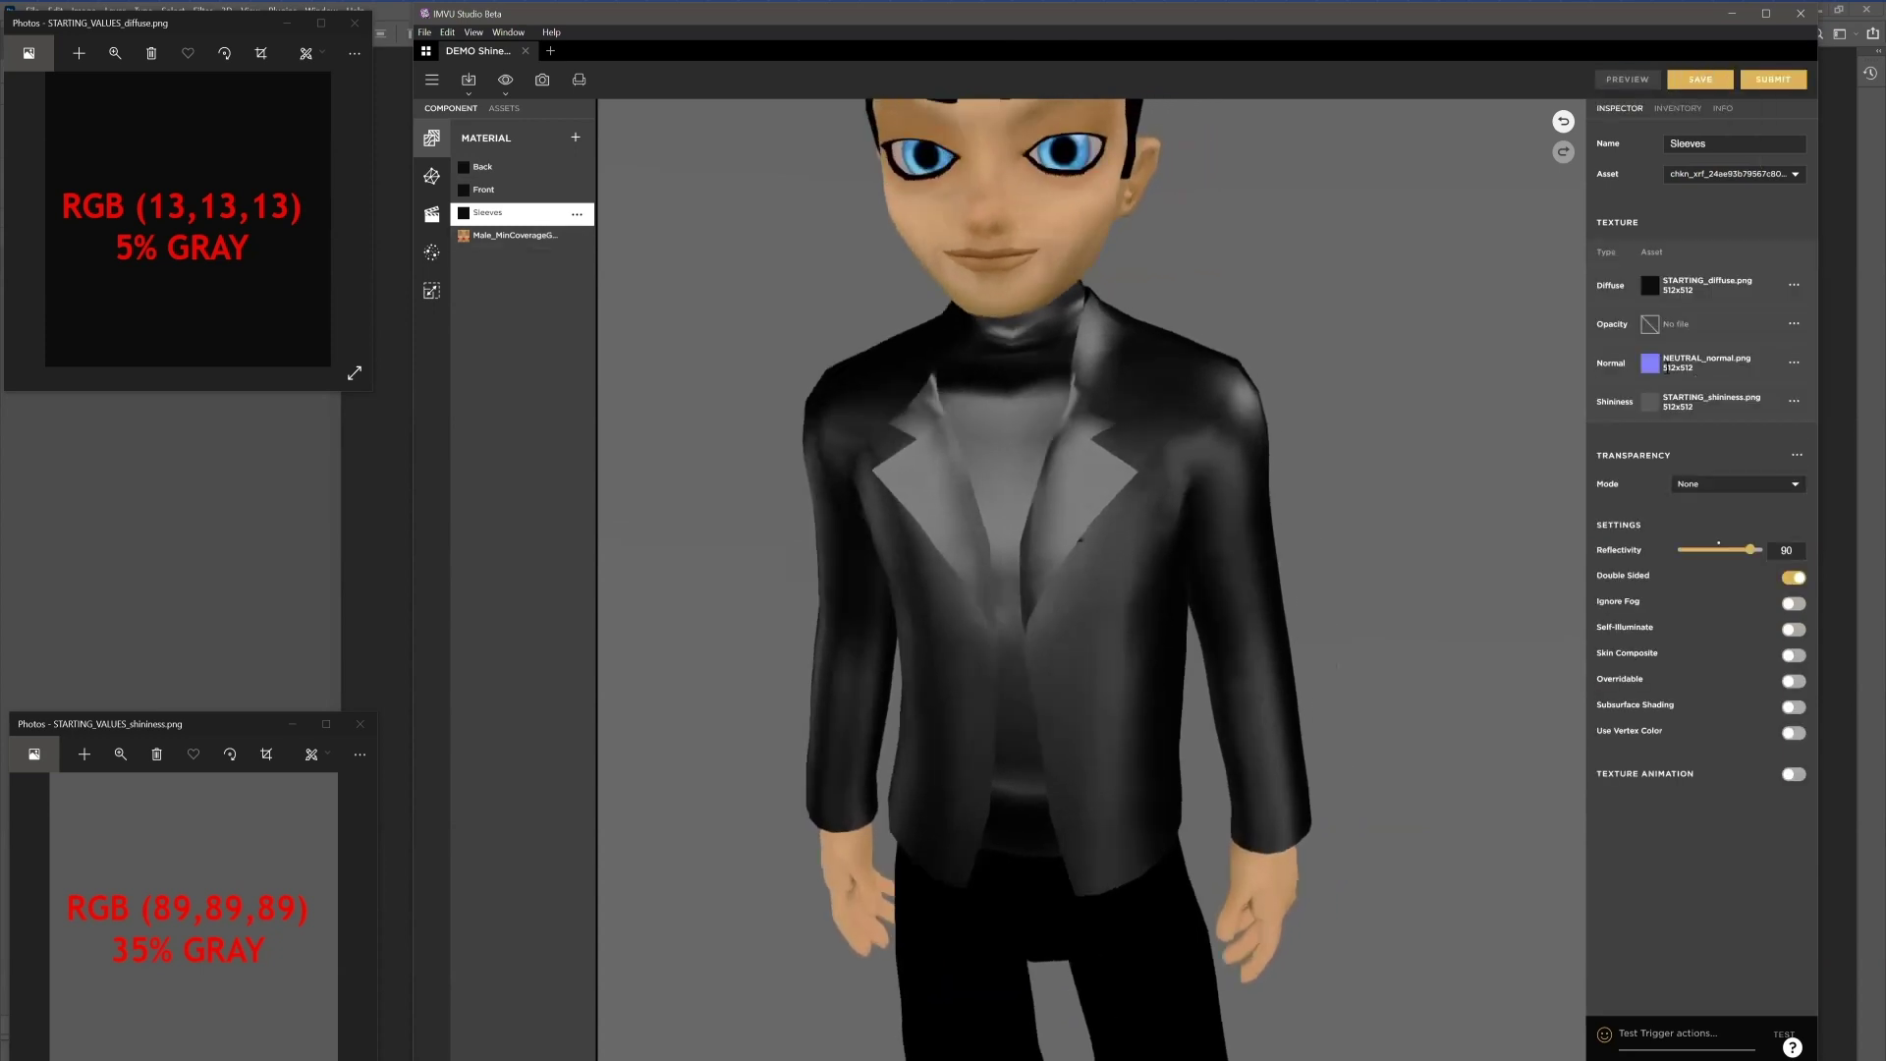
Step: Examine the jacket's shading with the neutral normal map from the front, both sides and the rear
{"action": "left_click_drag", "start_coordinate": [1007, 443], "coordinate": [1096, 491]}
{"action": "left_click_drag", "start_coordinate": [902, 485], "coordinate": [1102, 593]}
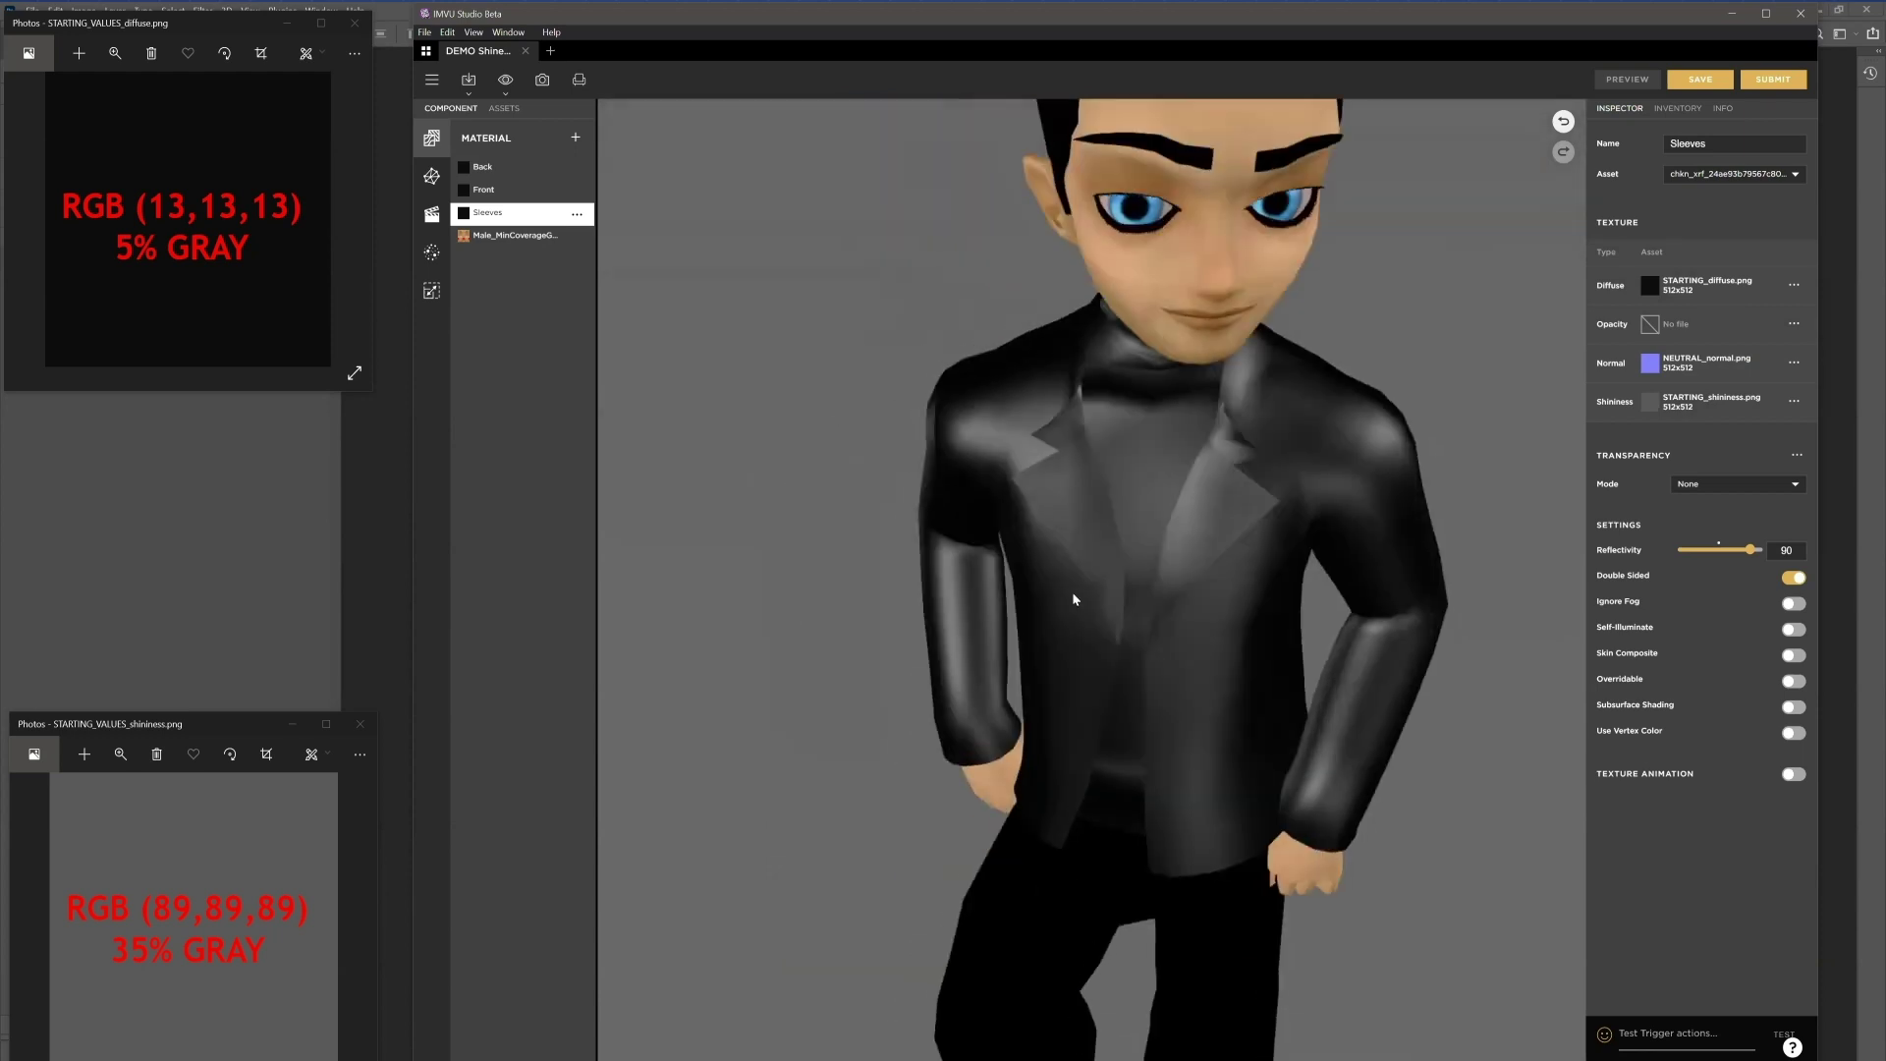
{"action": "left_click_drag", "start_coordinate": [1225, 578], "coordinate": [1328, 588]}
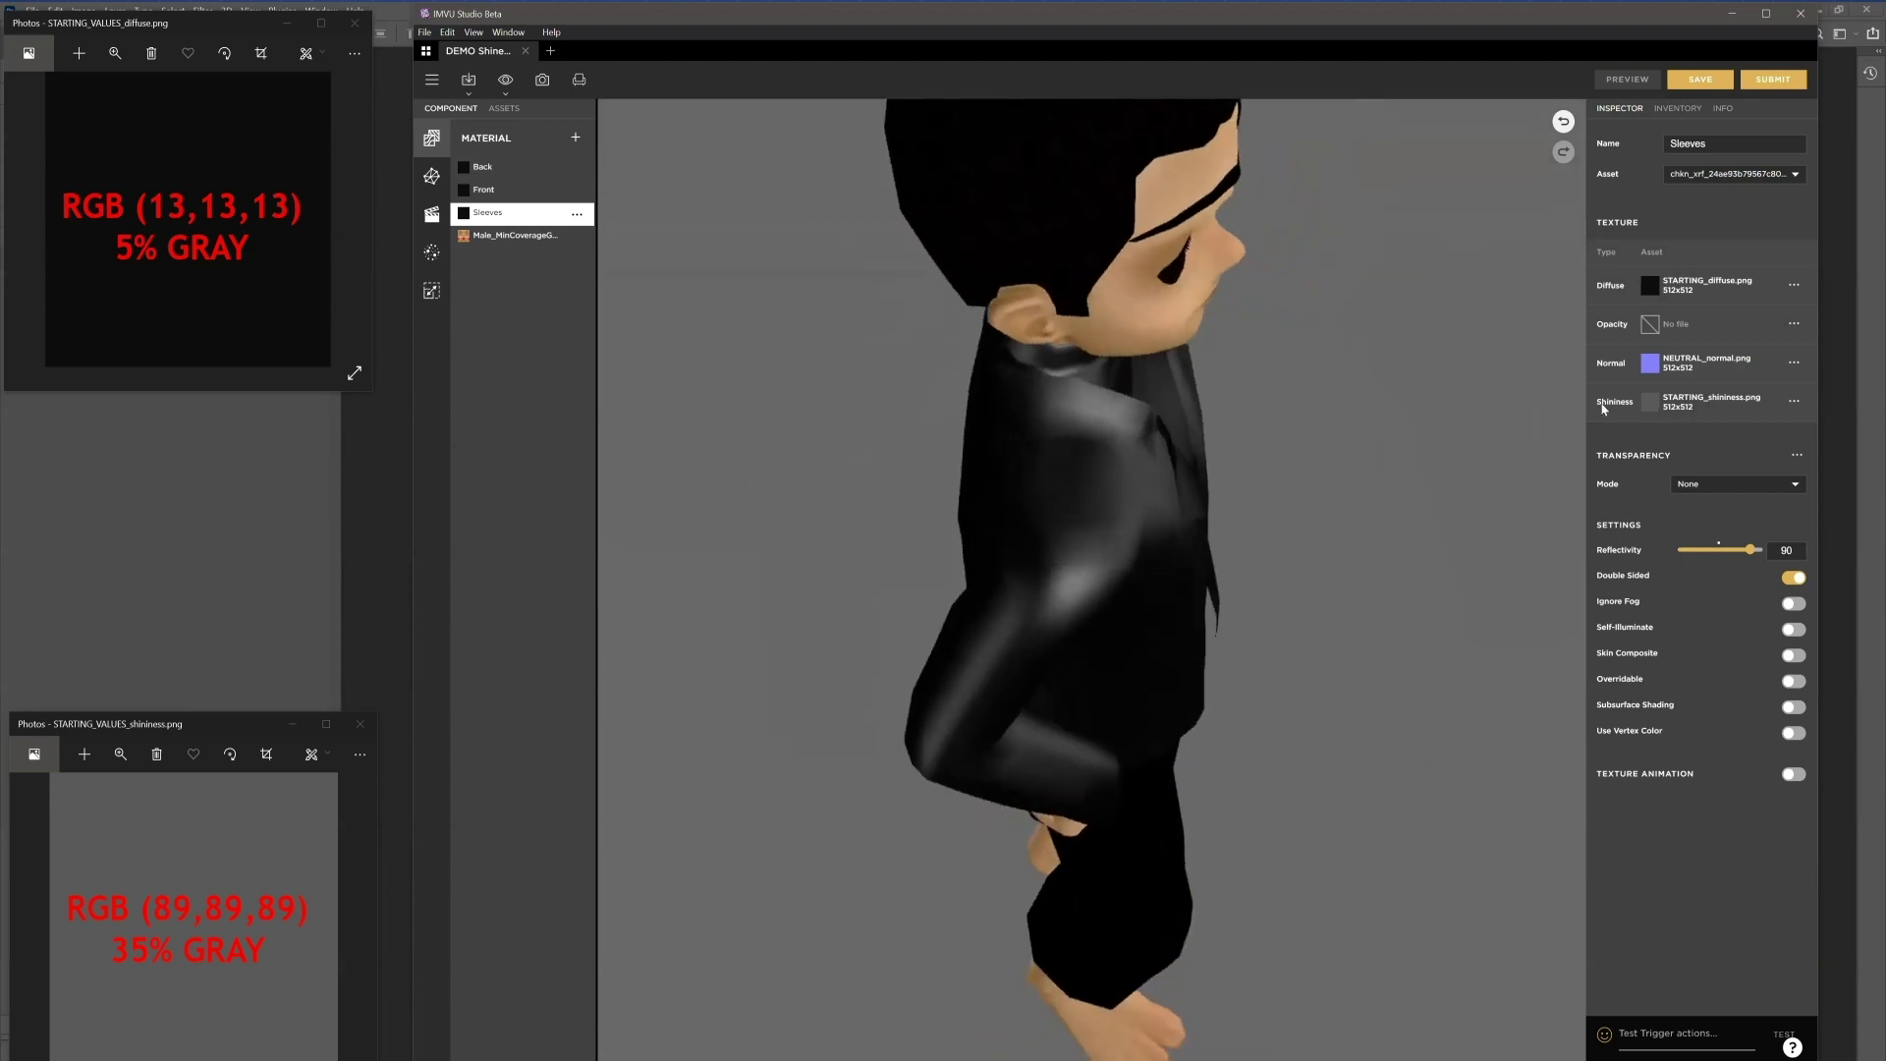
{"action": "mouse_move", "coordinate": [1653, 368]}
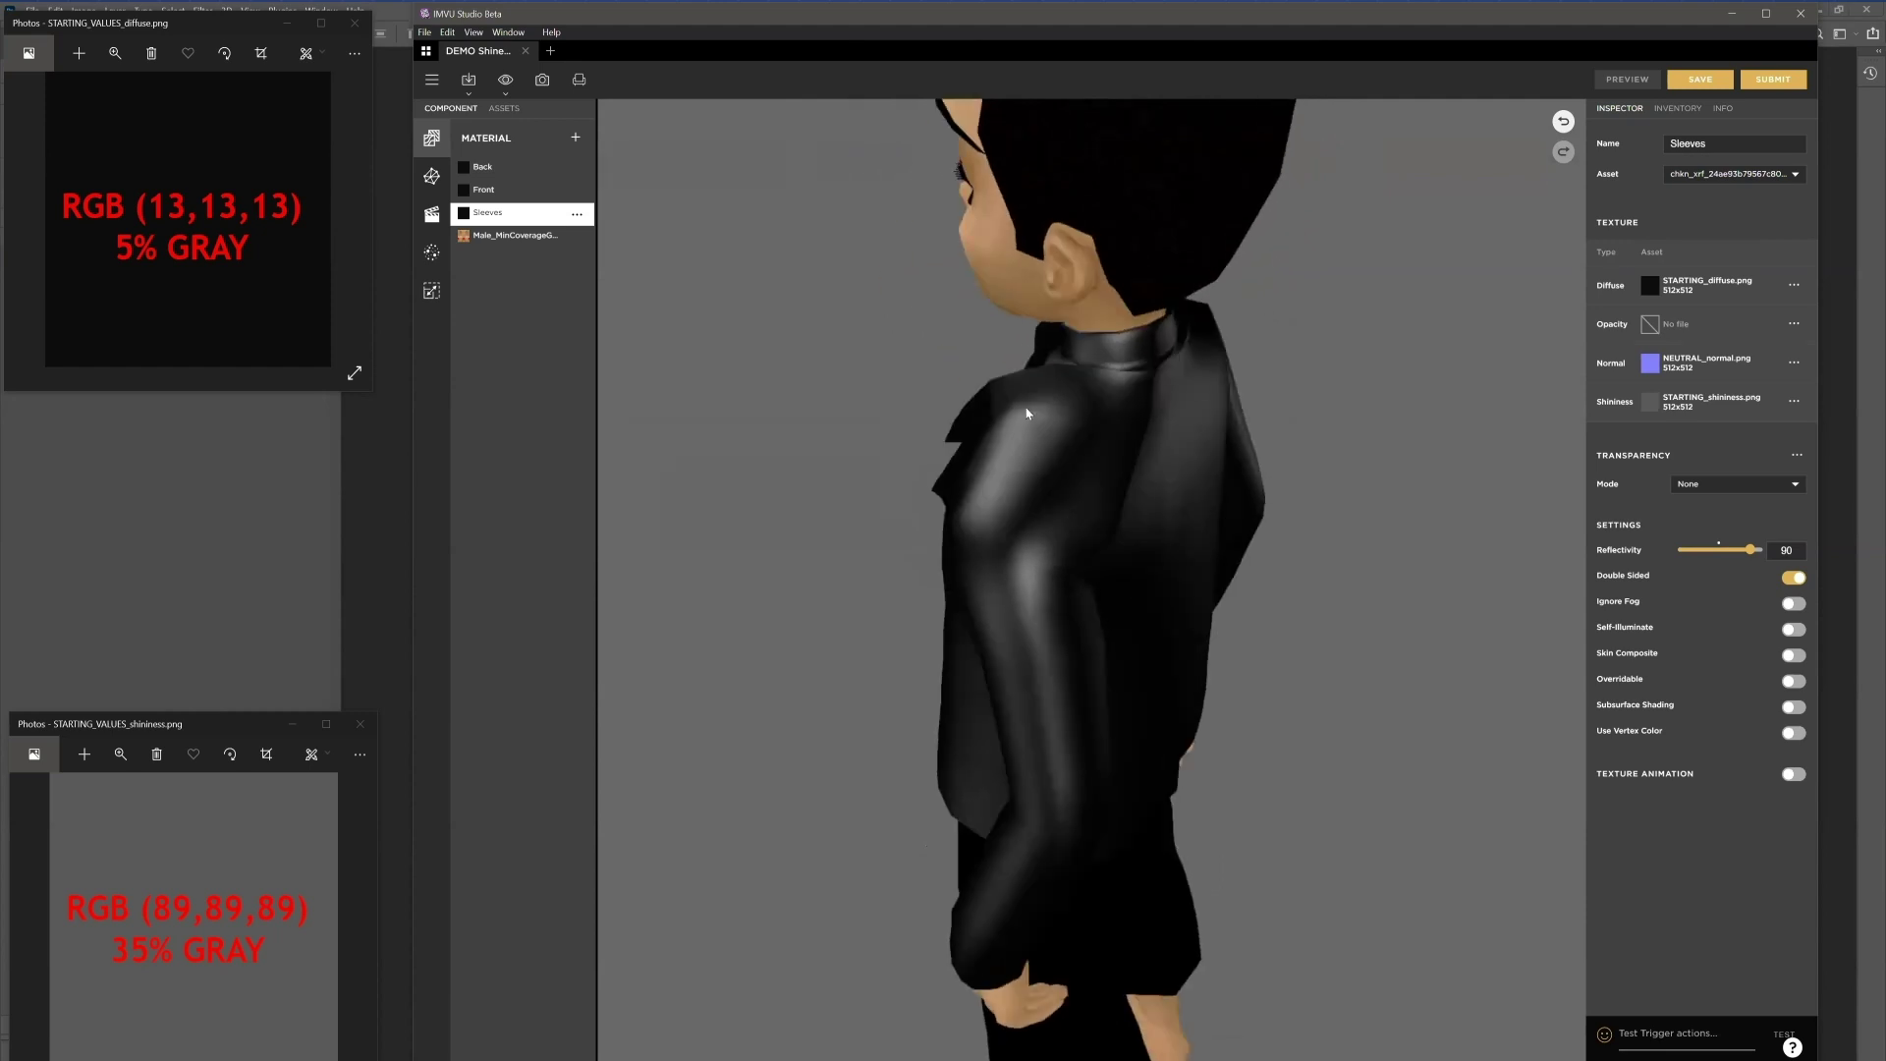
{"action": "left_click_drag", "start_coordinate": [1027, 412], "coordinate": [896, 420]}
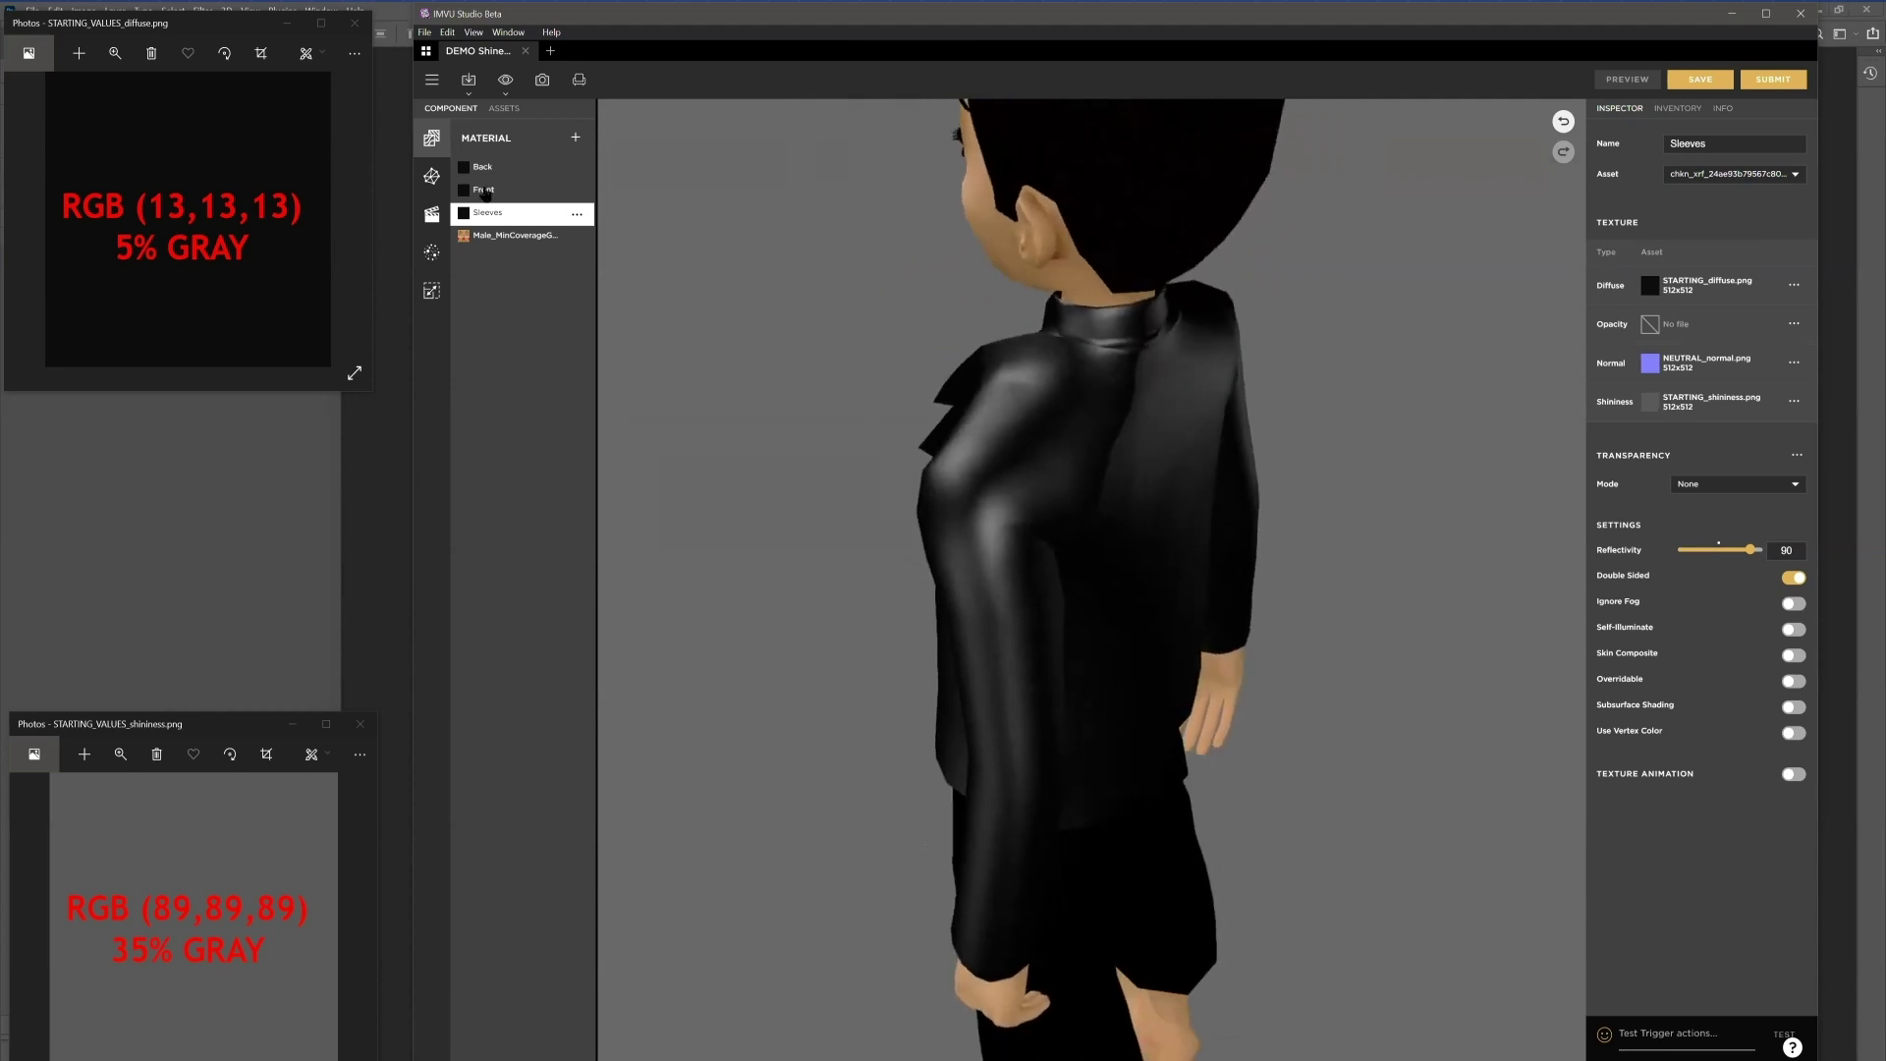
Step: Unassign the normal map from the Front material, then reassign NEUTRAL_normal.png to its Normal slot
{"action": "left_click", "coordinate": [485, 190]}
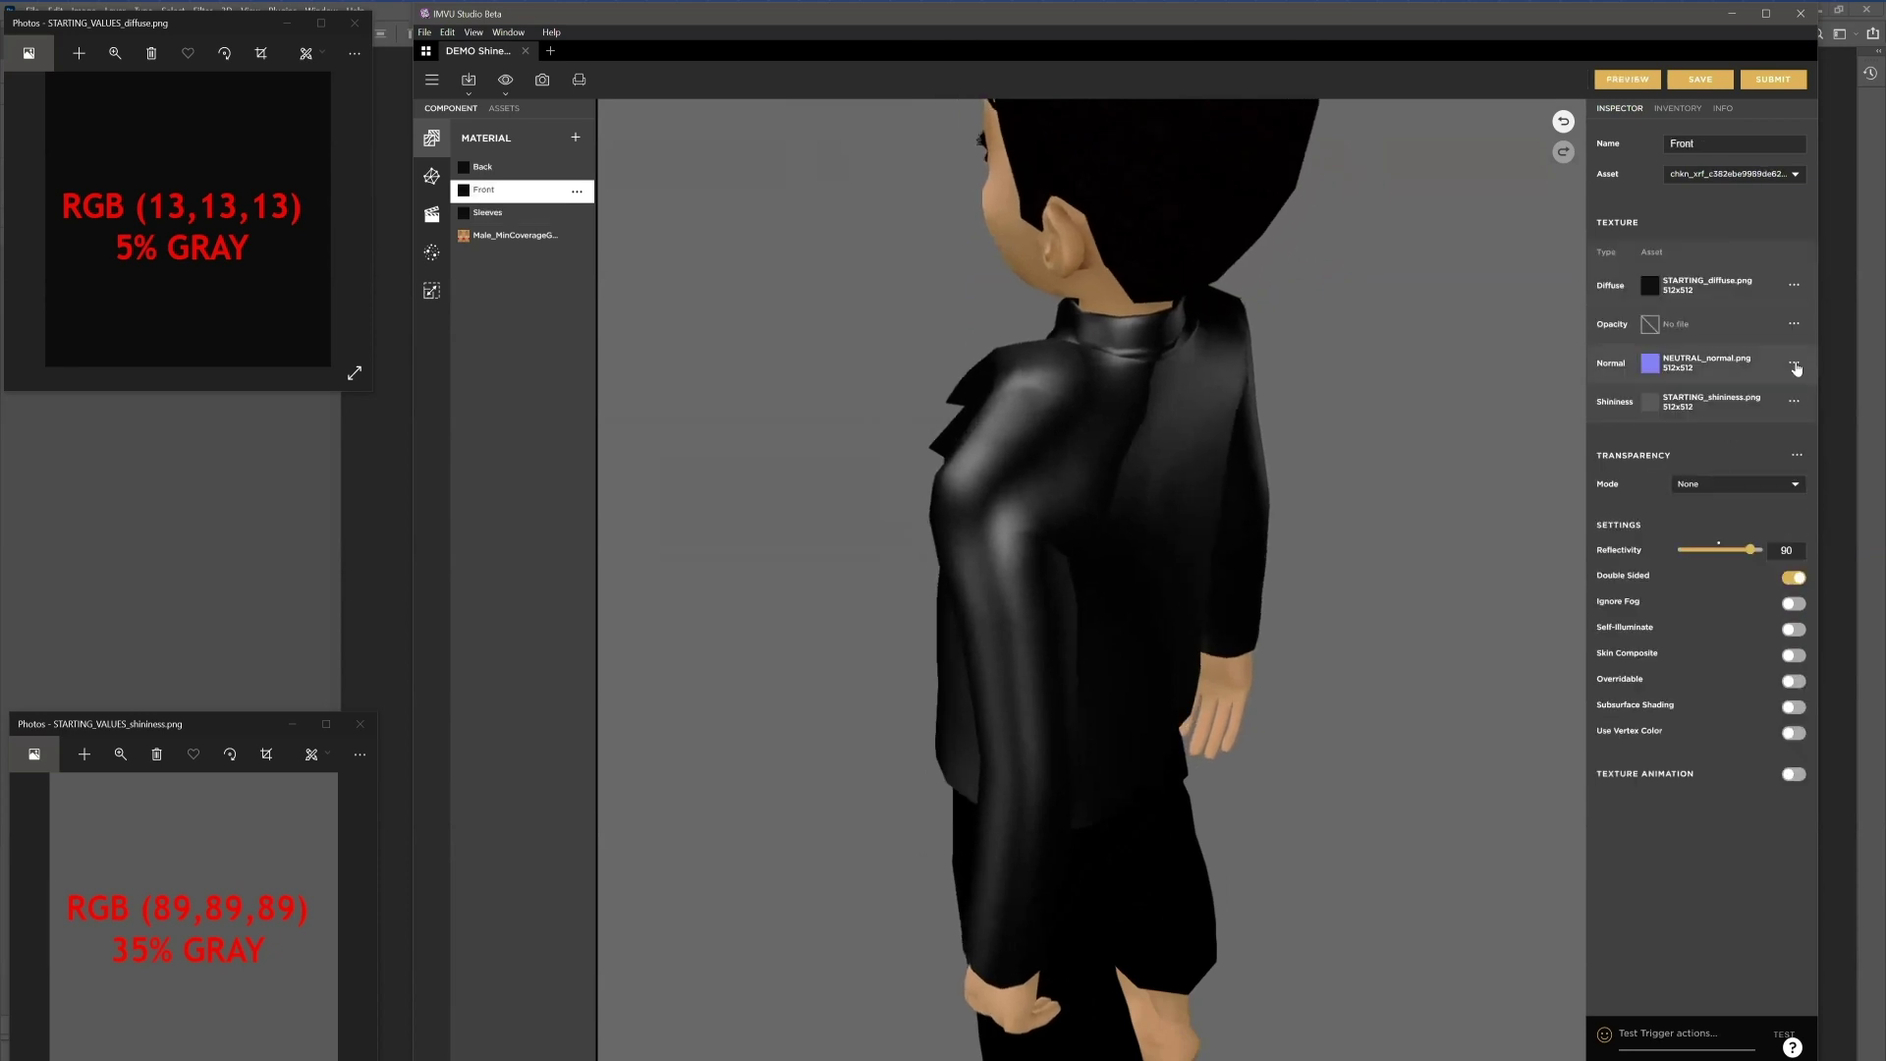
{"action": "left_click", "coordinate": [1794, 363]}
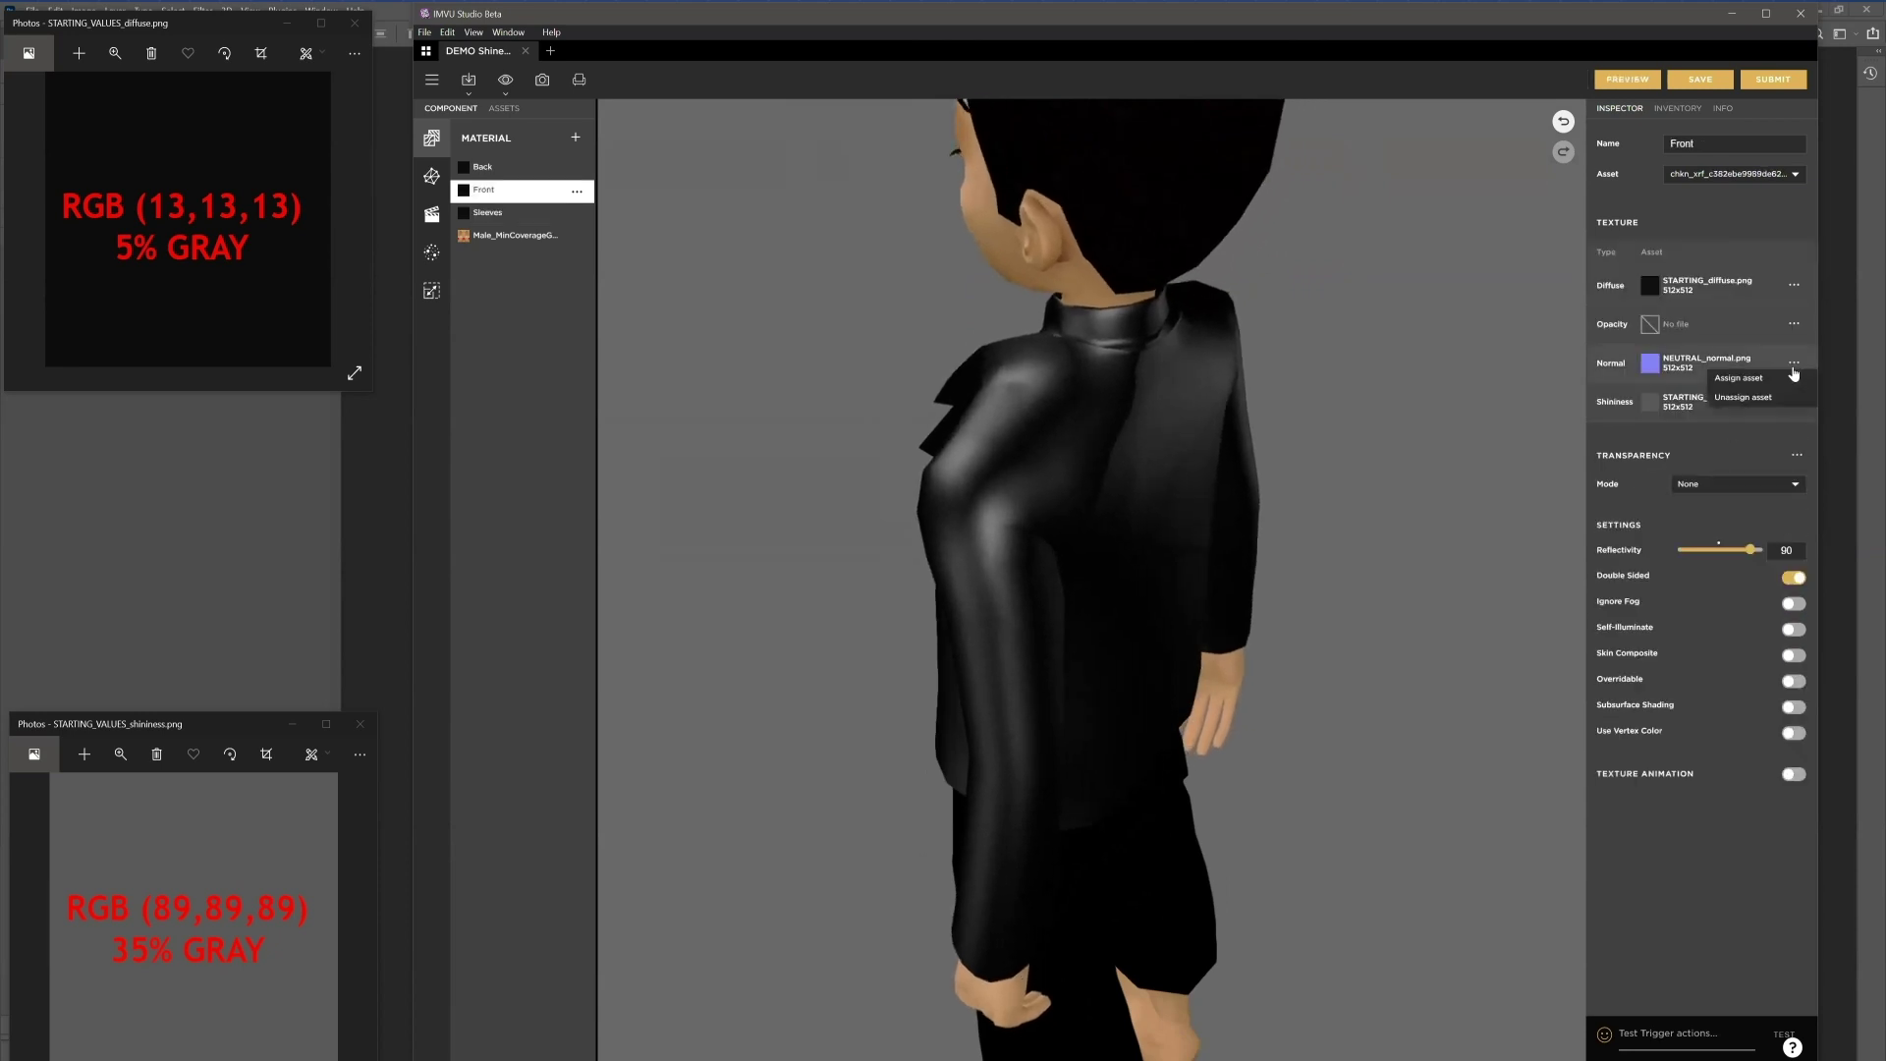
{"action": "left_click", "coordinate": [1740, 398]}
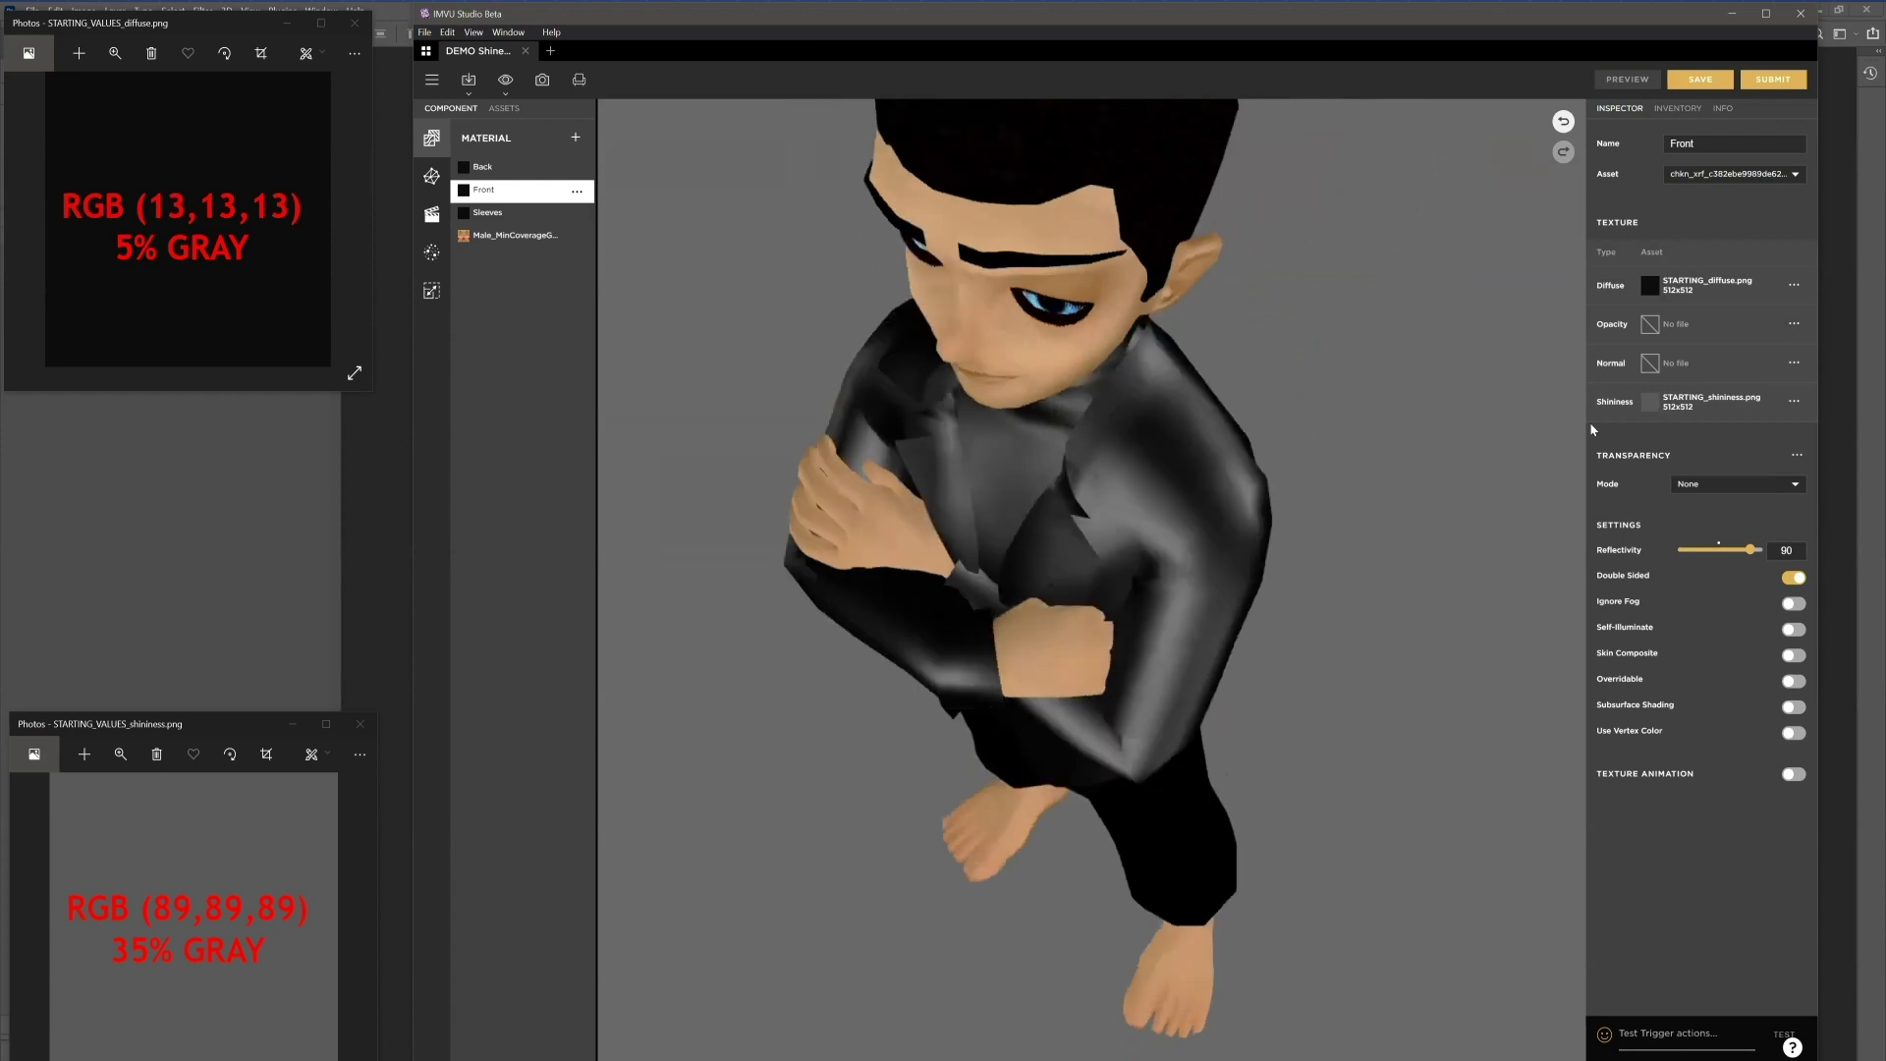
{"action": "left_click", "coordinate": [1650, 364]}
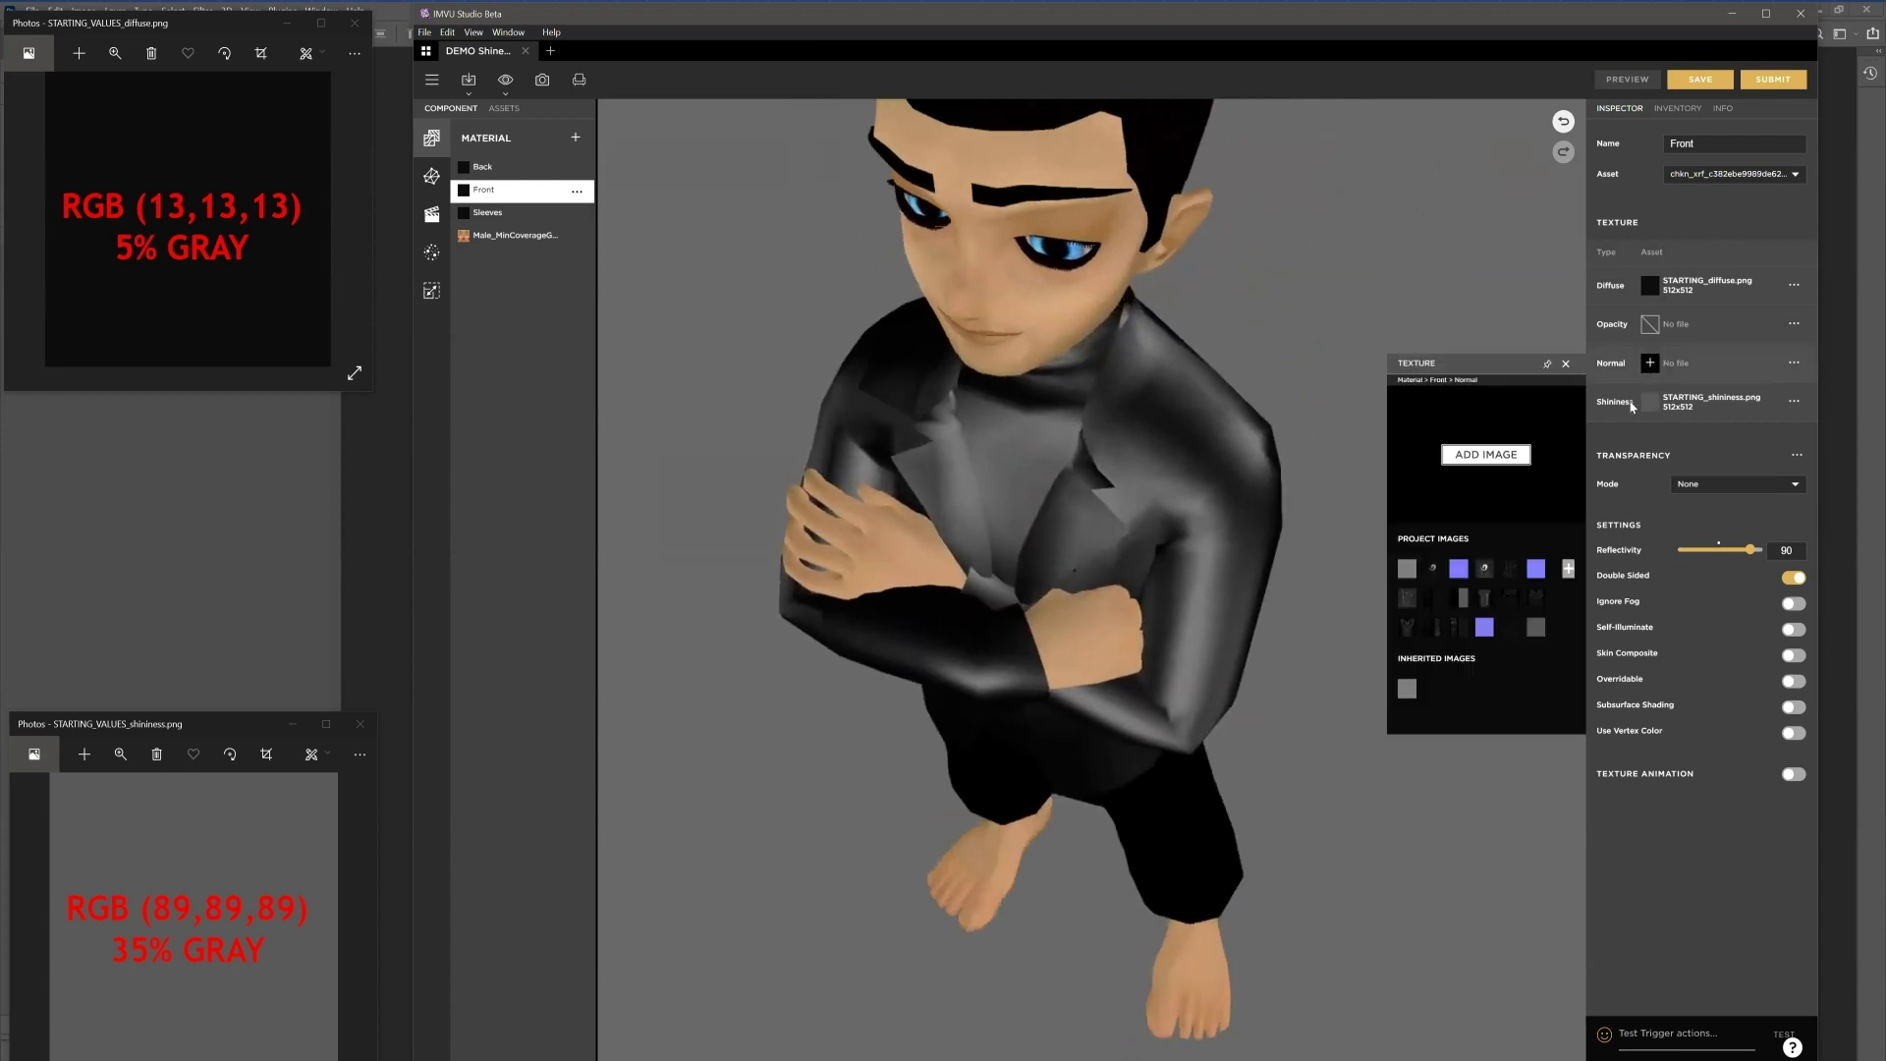
{"action": "left_click", "coordinate": [1485, 629]}
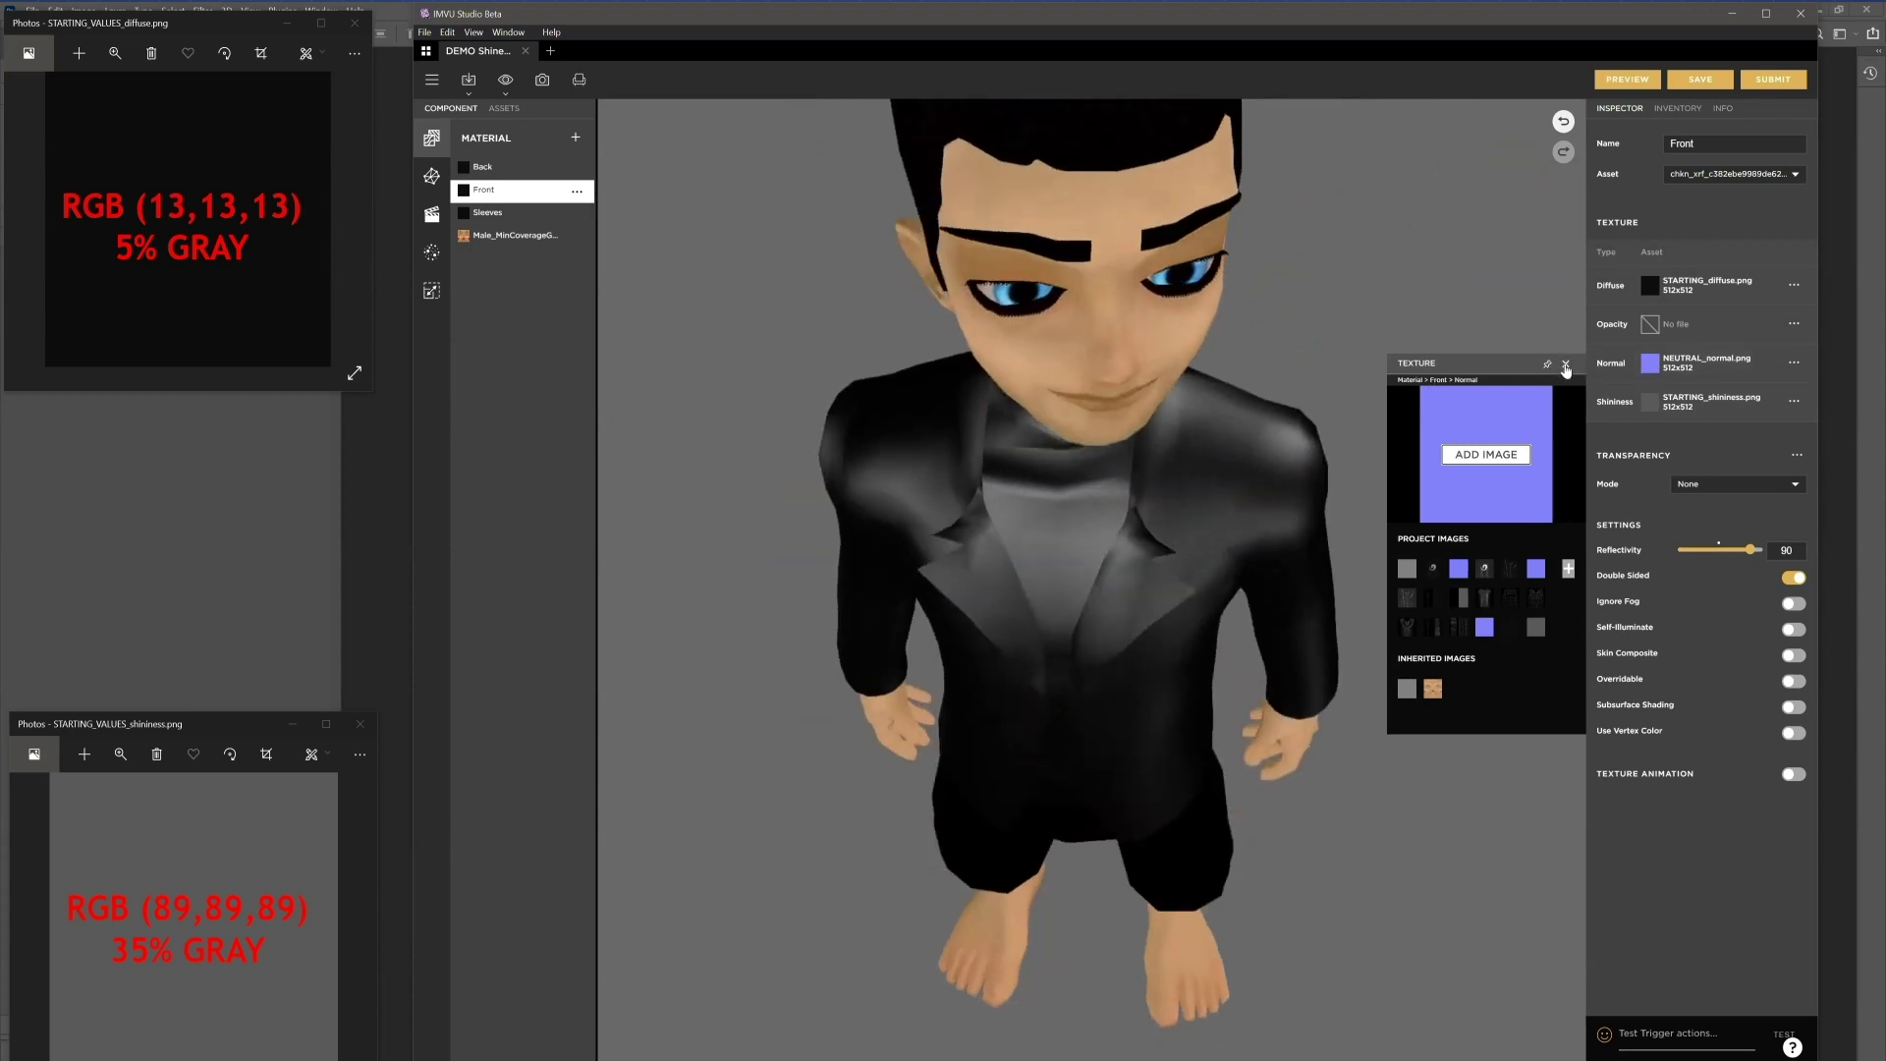
{"action": "left_click", "coordinate": [1565, 365]}
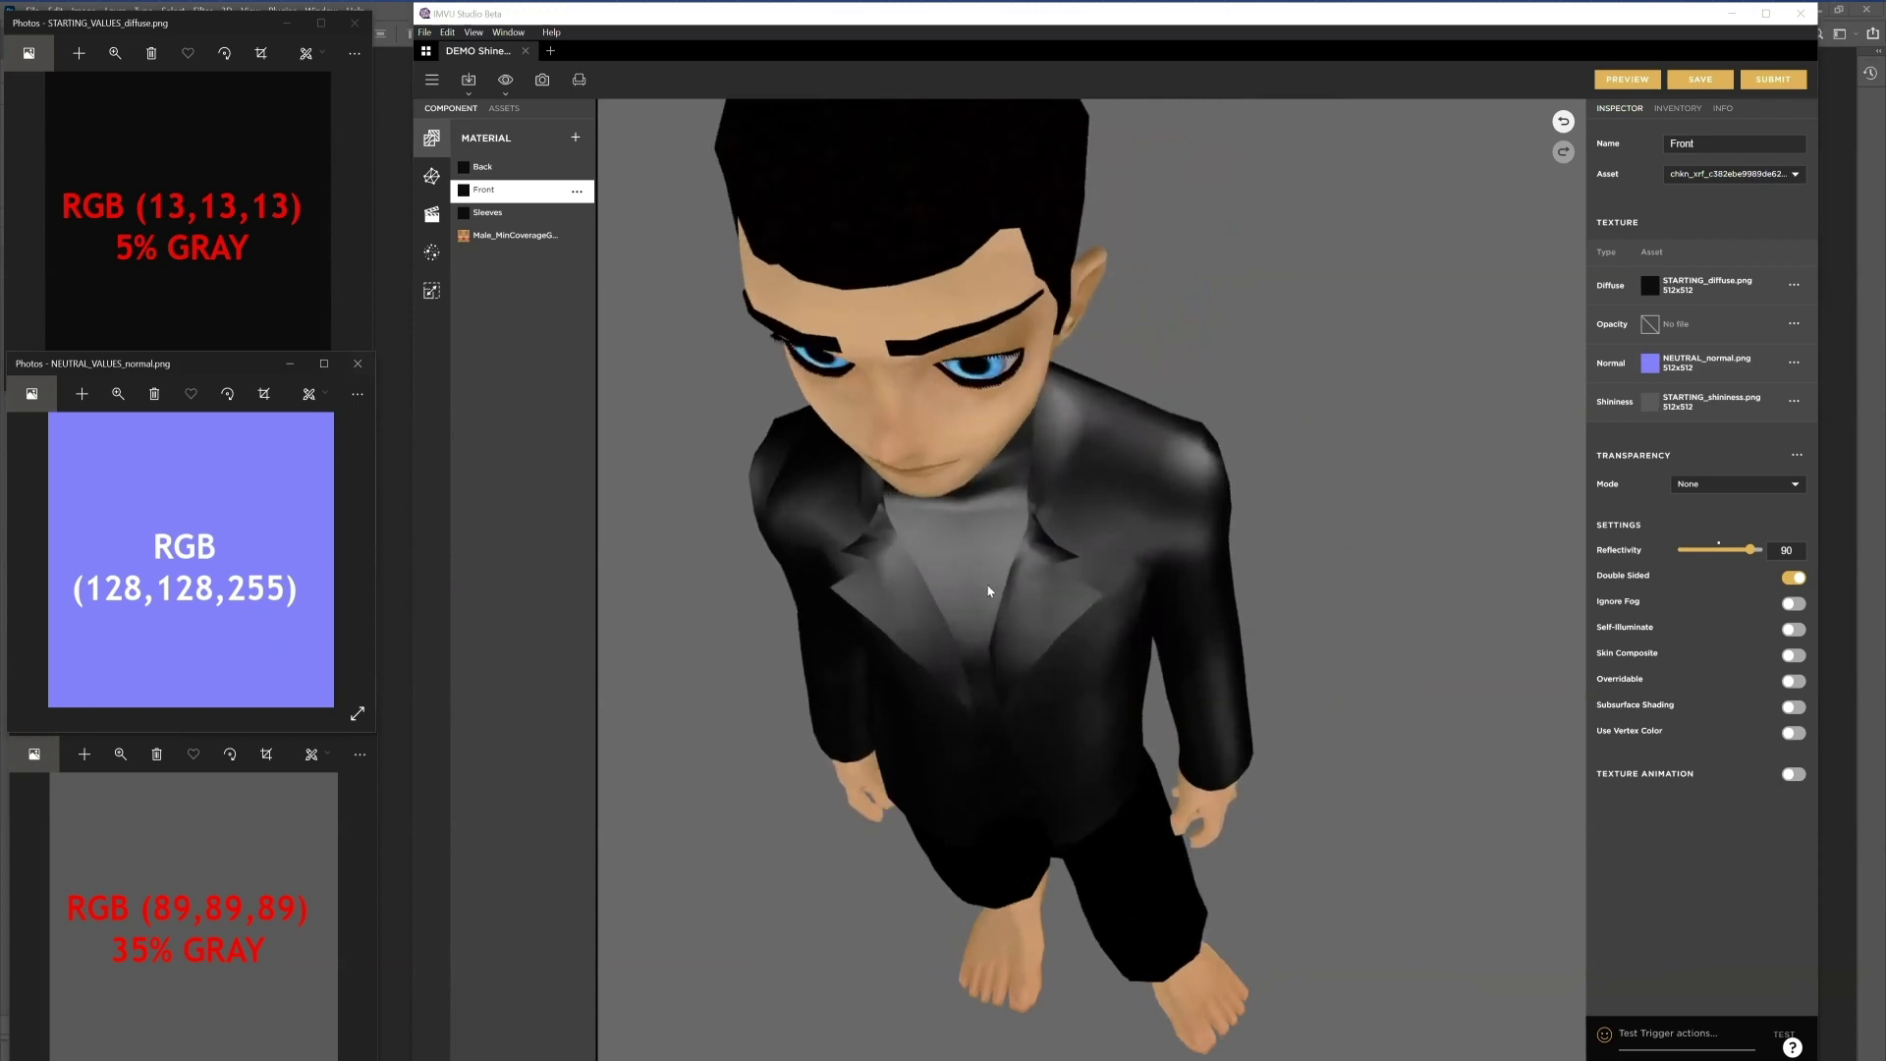
Step: Examine the jacket's front shading with the neutral normal map alongside the RGB (128,128,255) reference image
{"action": "left_click_drag", "start_coordinate": [989, 590], "coordinate": [981, 487]}
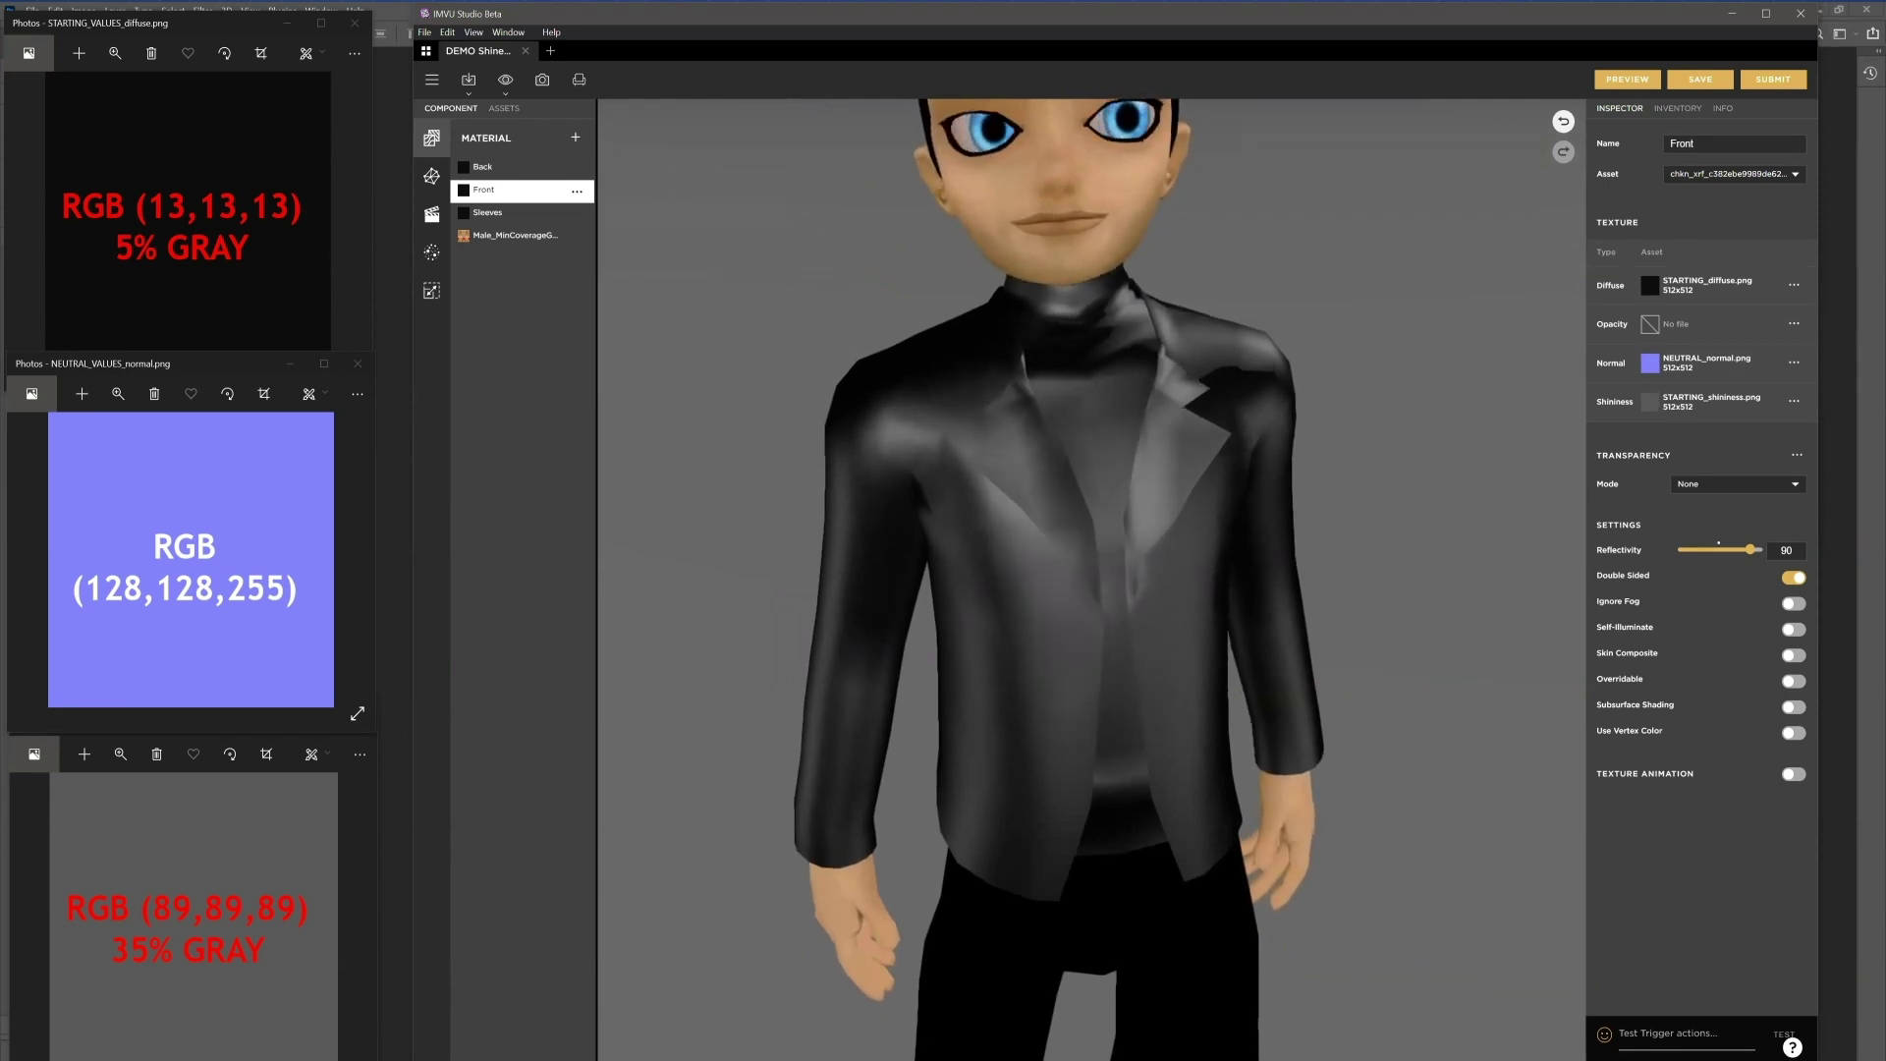
{"action": "left_click", "coordinate": [275, 594]}
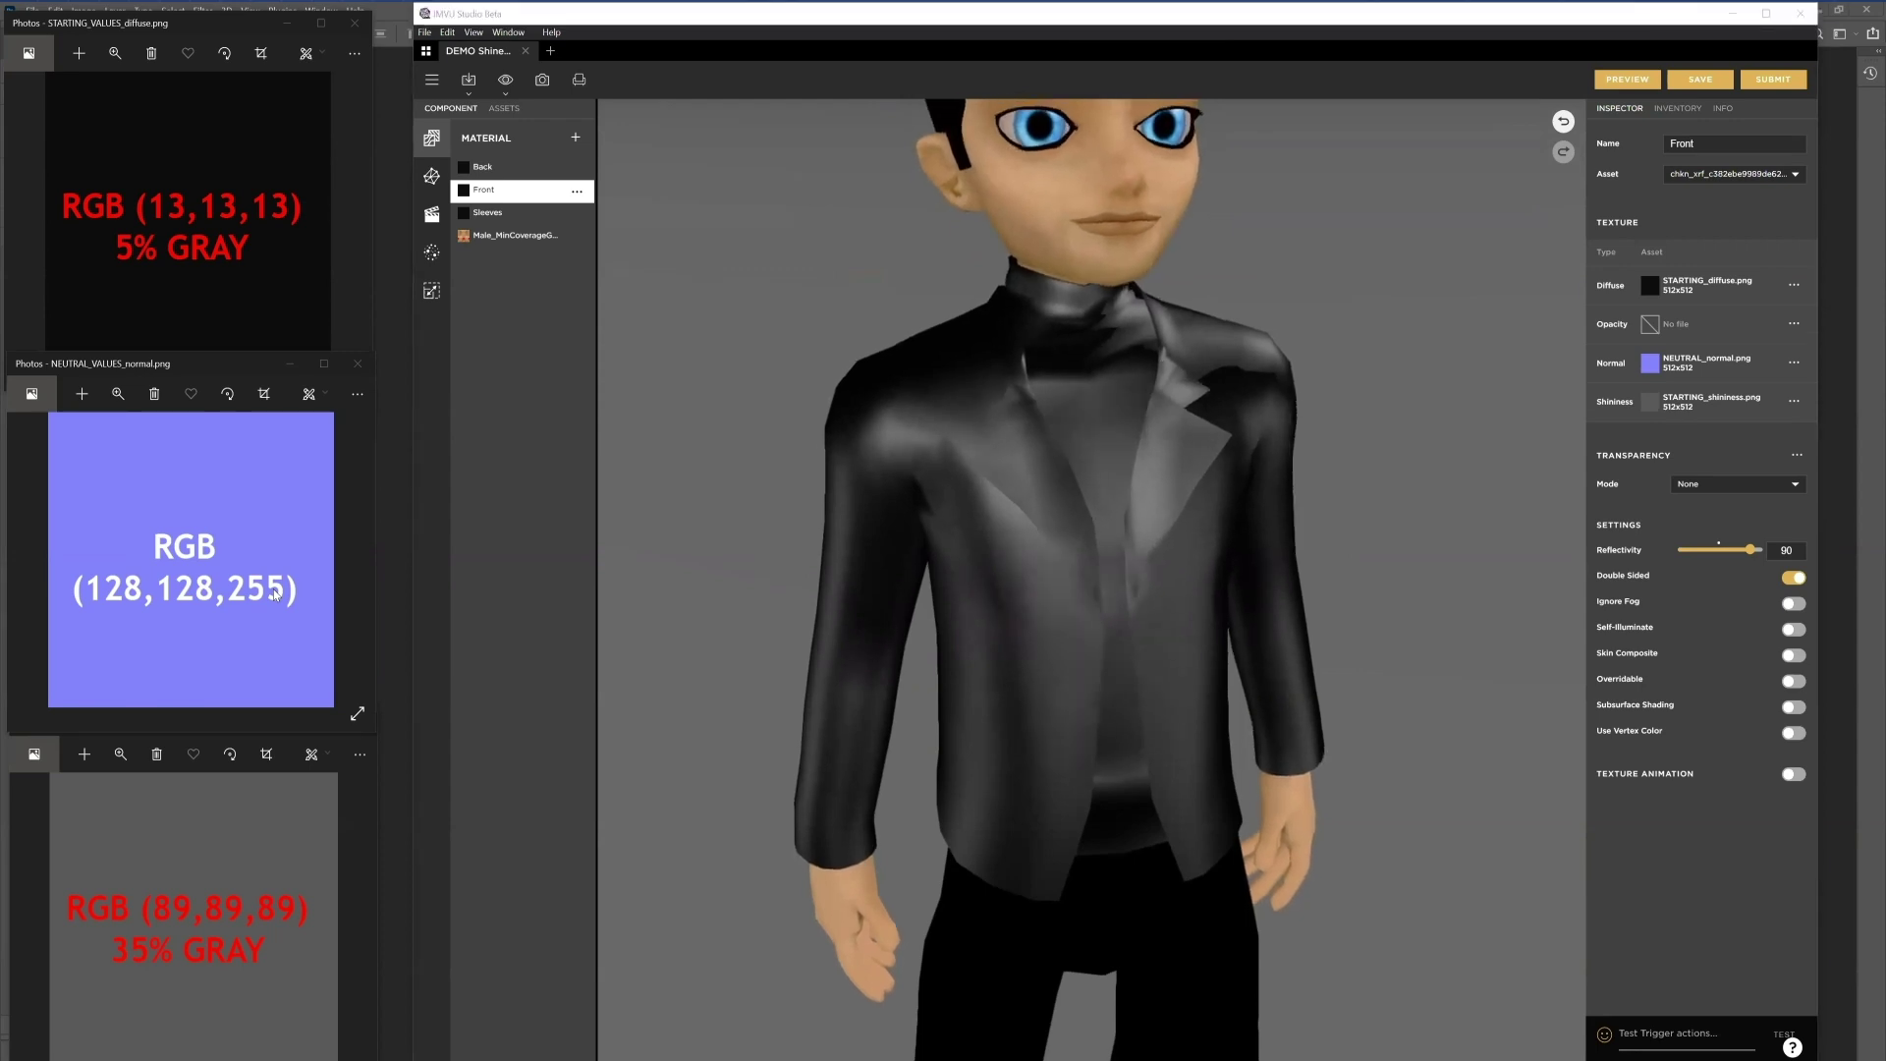
Step: Switch to JacketFront.psd in Photoshop, expand the normal group and hide the height group's layers above the black base
{"action": "key", "text": "alt+Tab"}
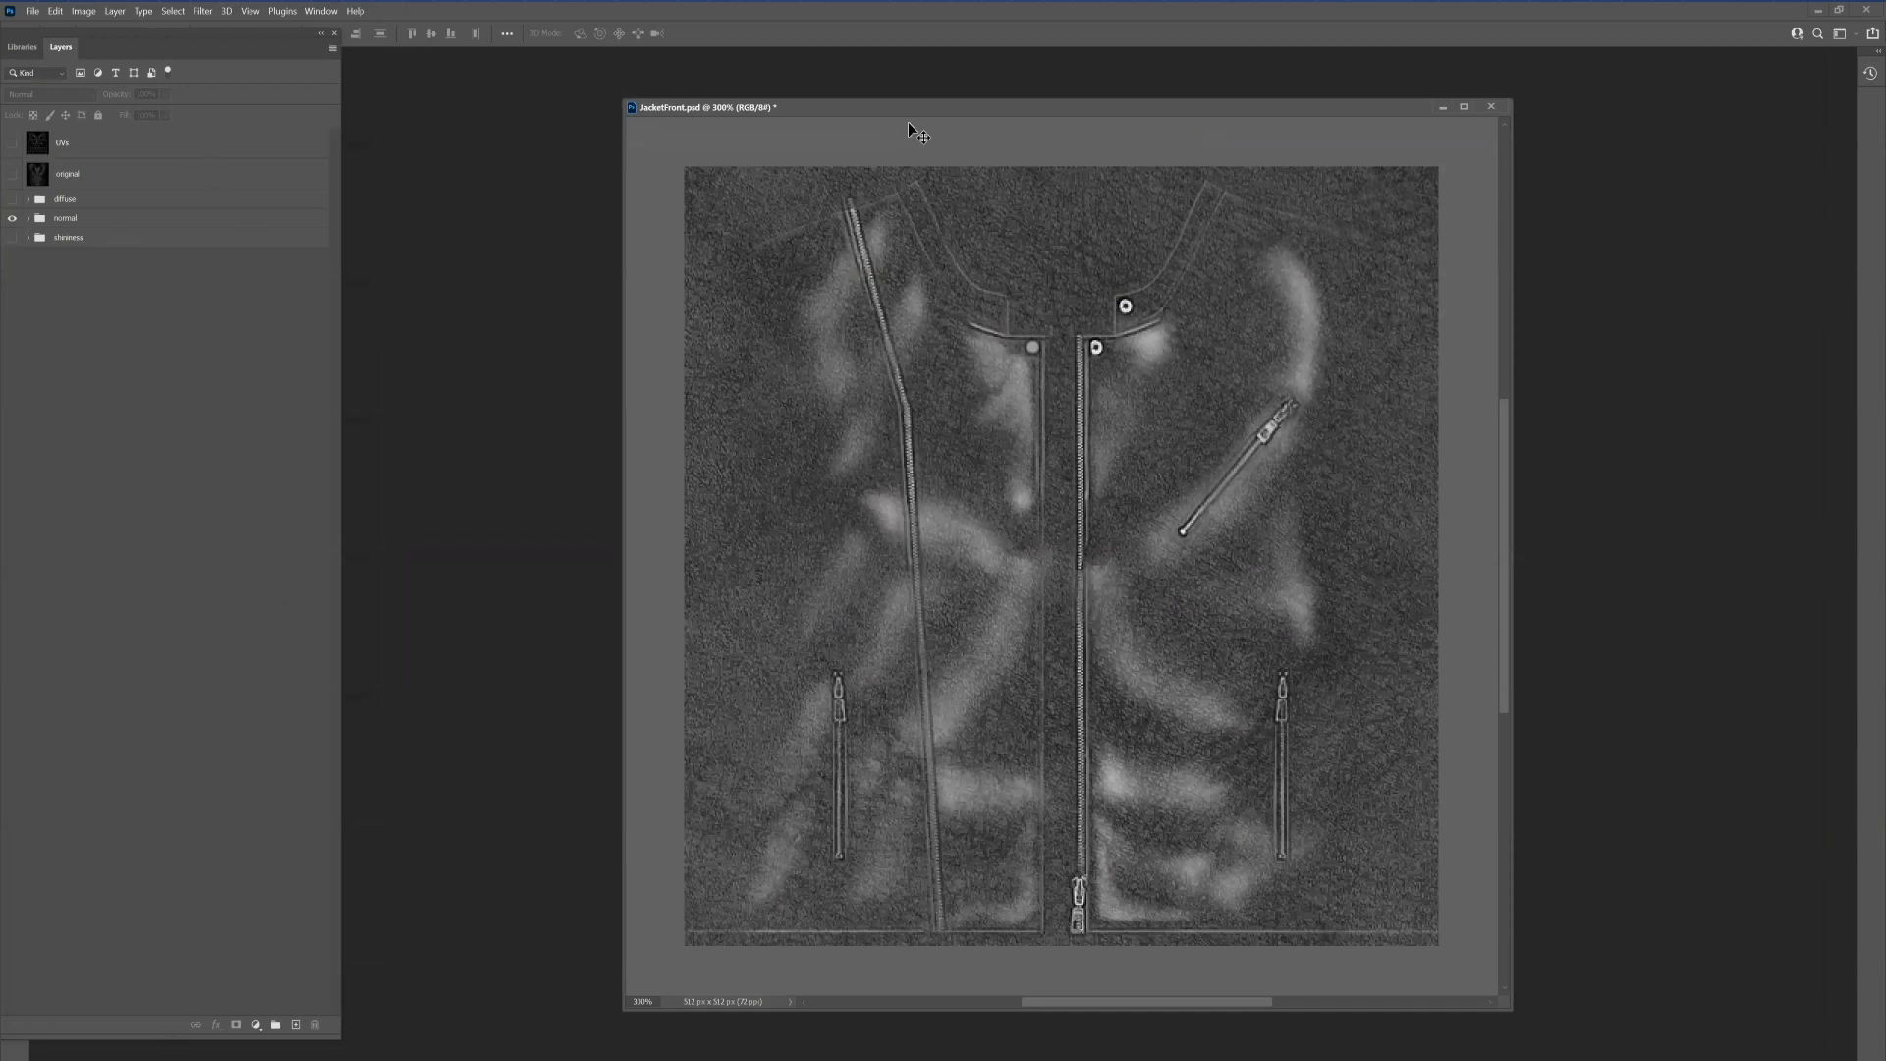
{"action": "left_click_drag", "start_coordinate": [946, 116], "coordinate": [892, 114]}
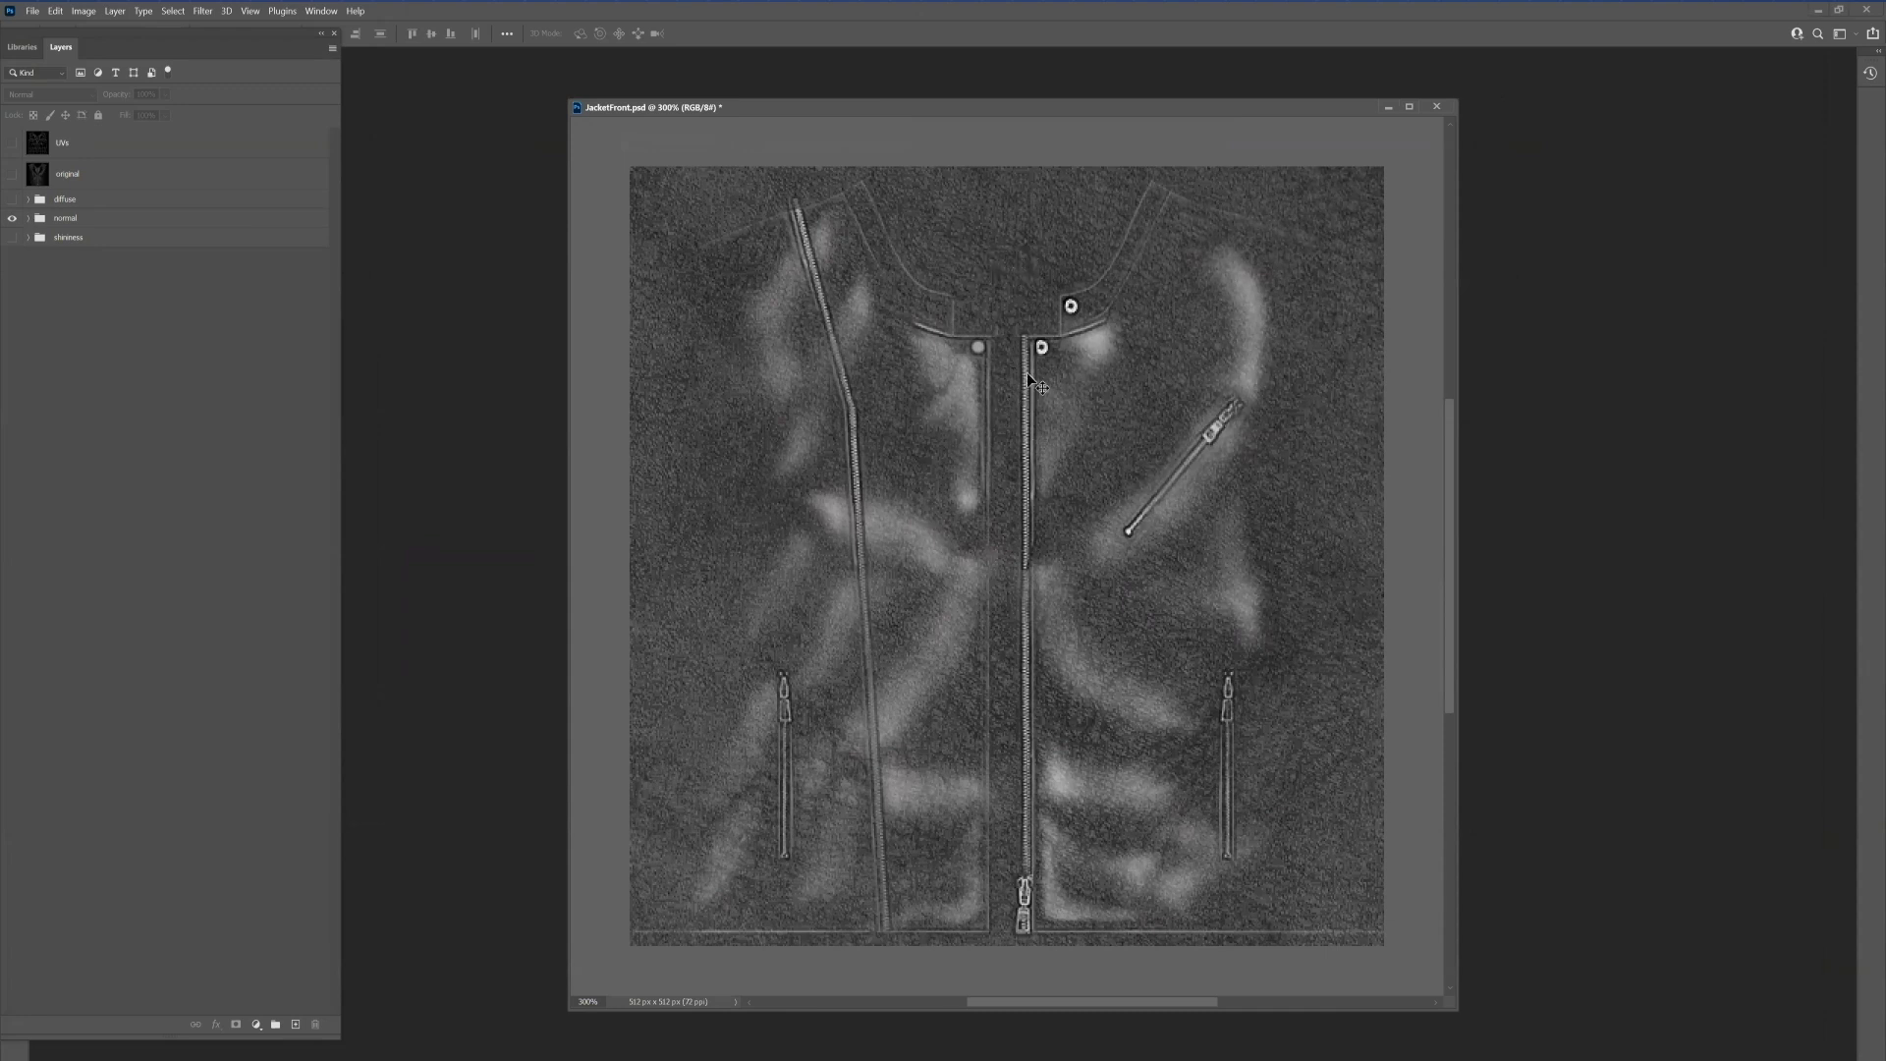
{"action": "left_click", "coordinate": [27, 218]}
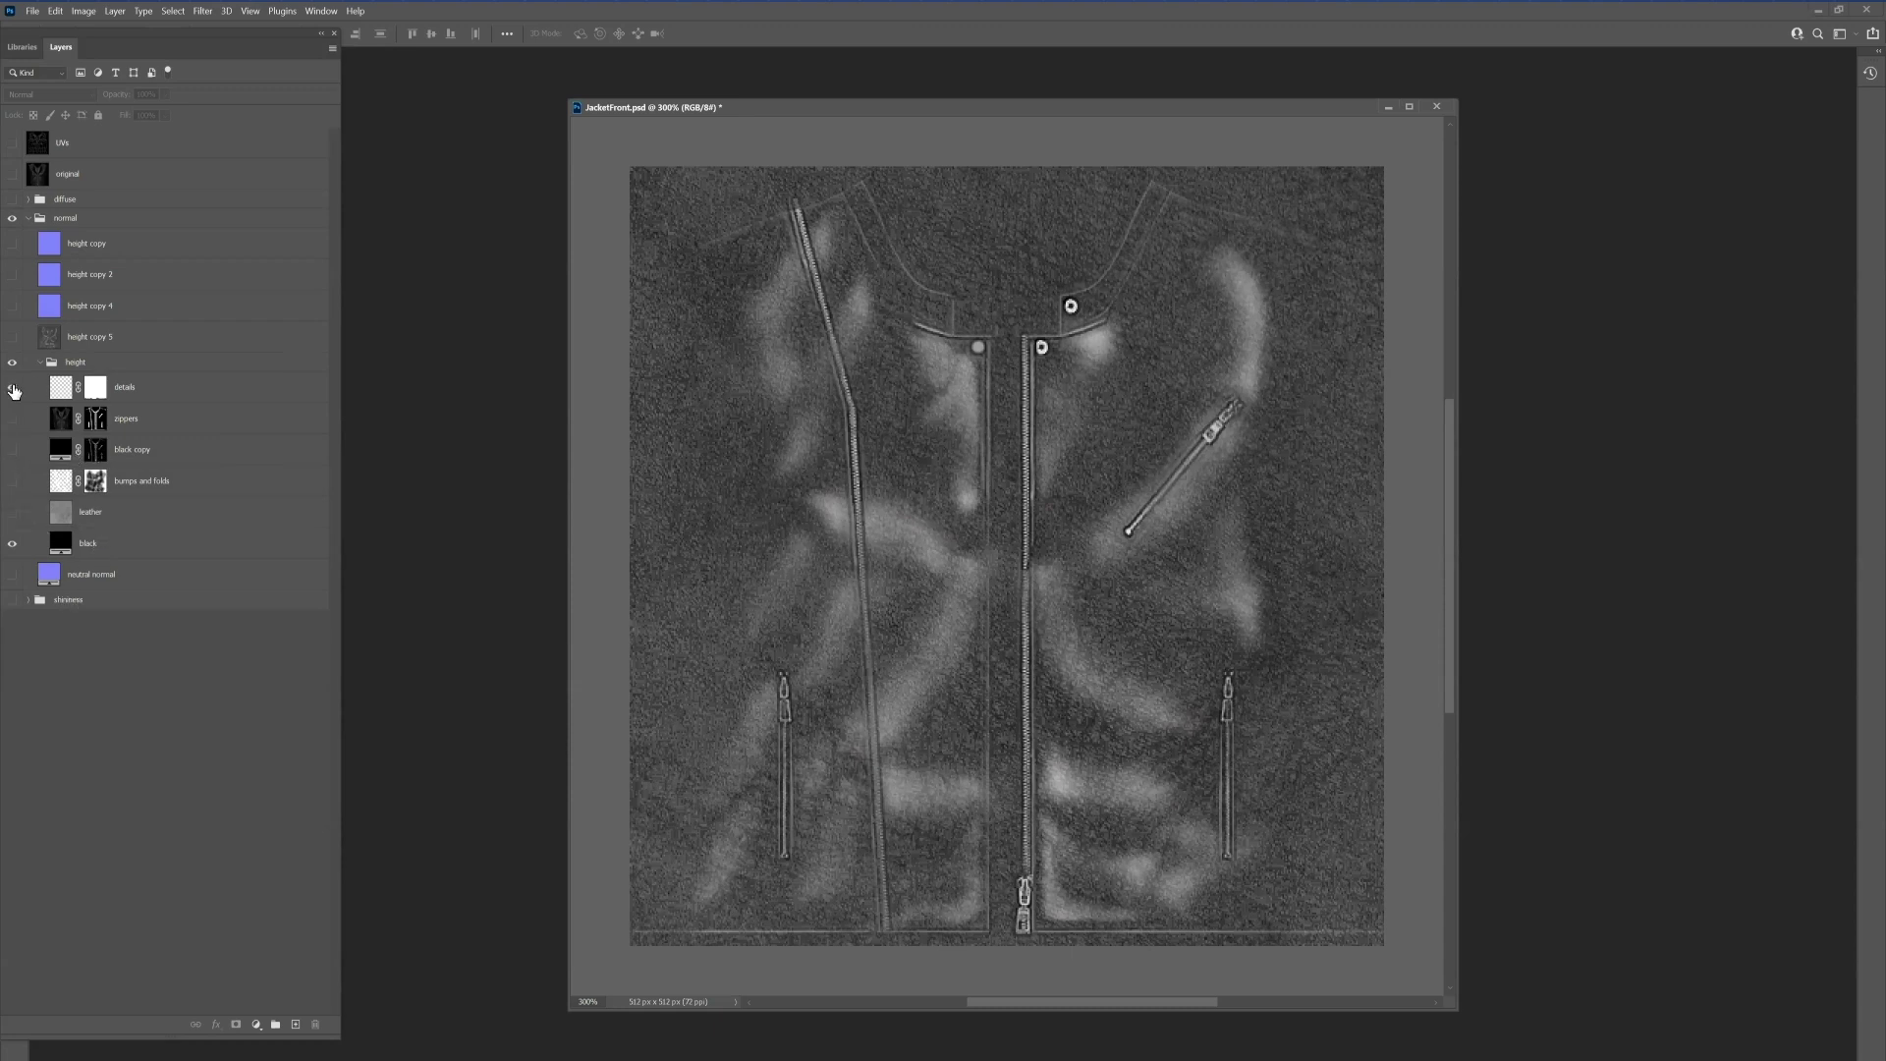
{"action": "left_click", "coordinate": [13, 389]}
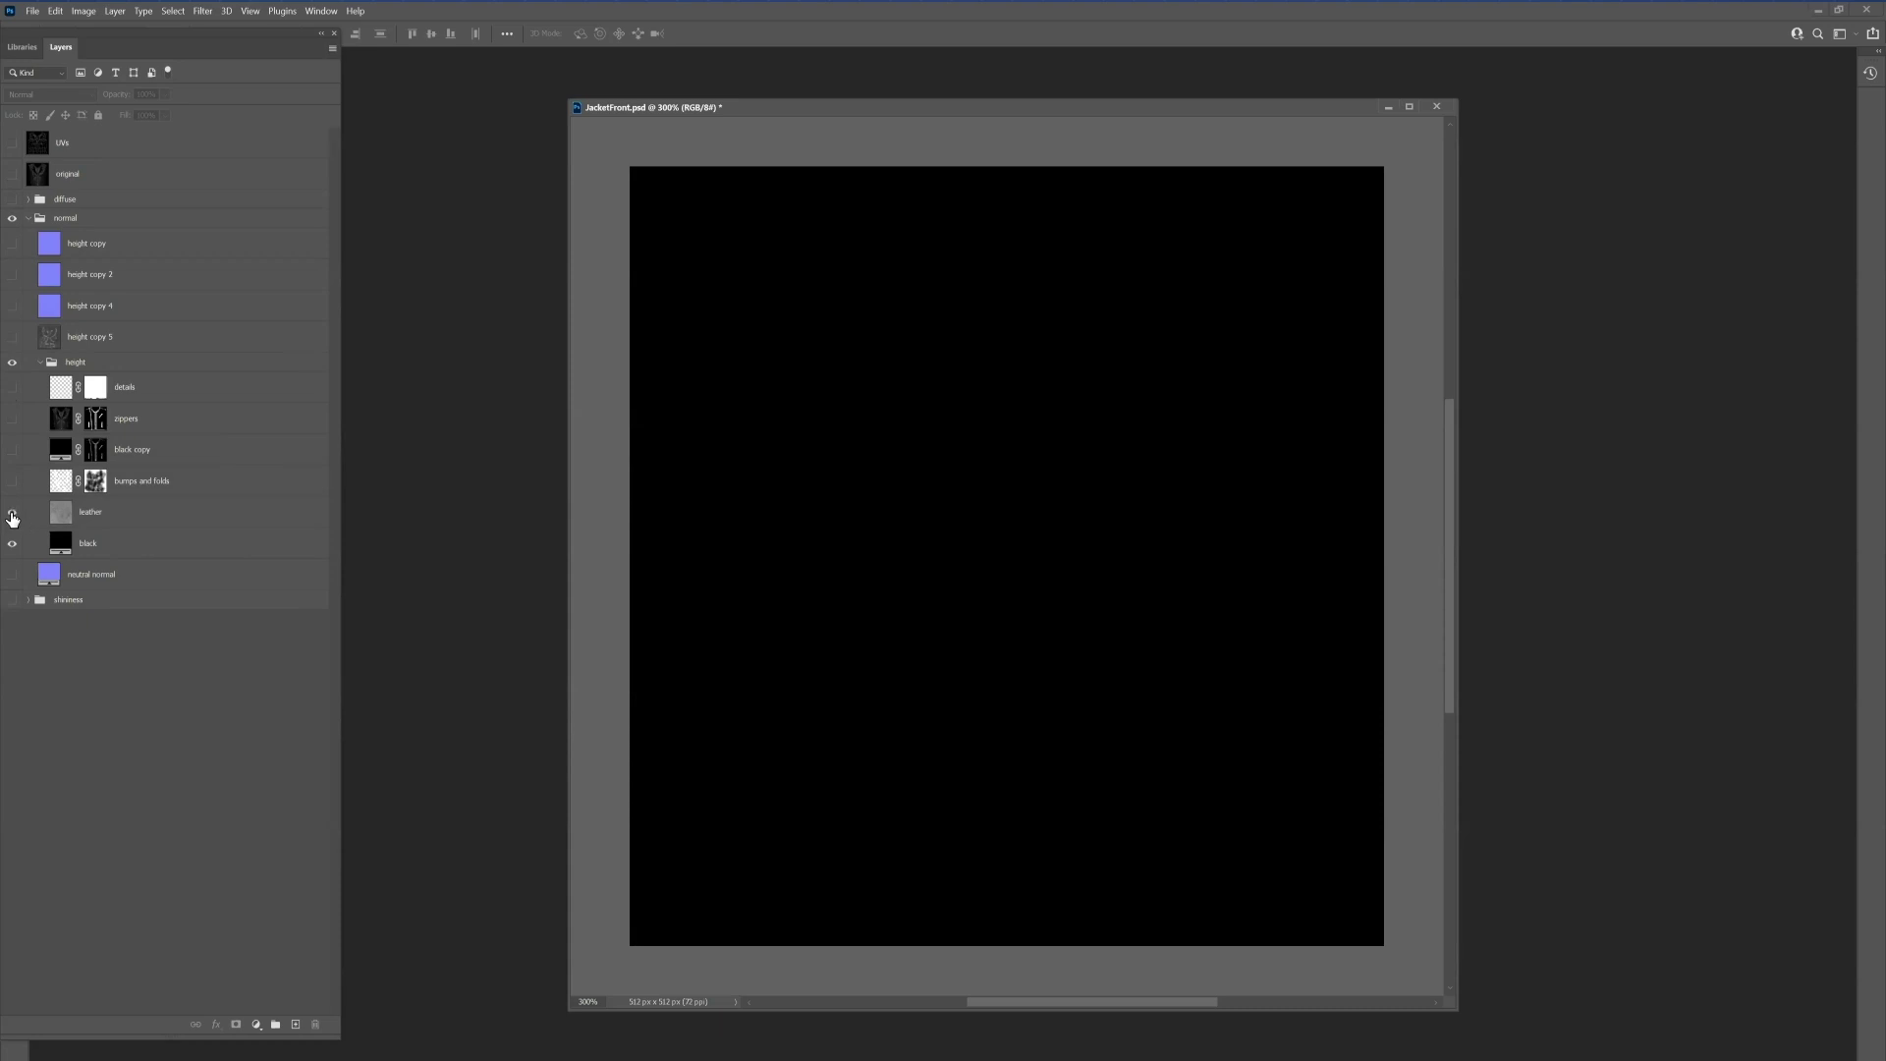
Step: Reveal the leather, zippers and black copy layers of the height group one after another
{"action": "left_click", "coordinate": [12, 511]}
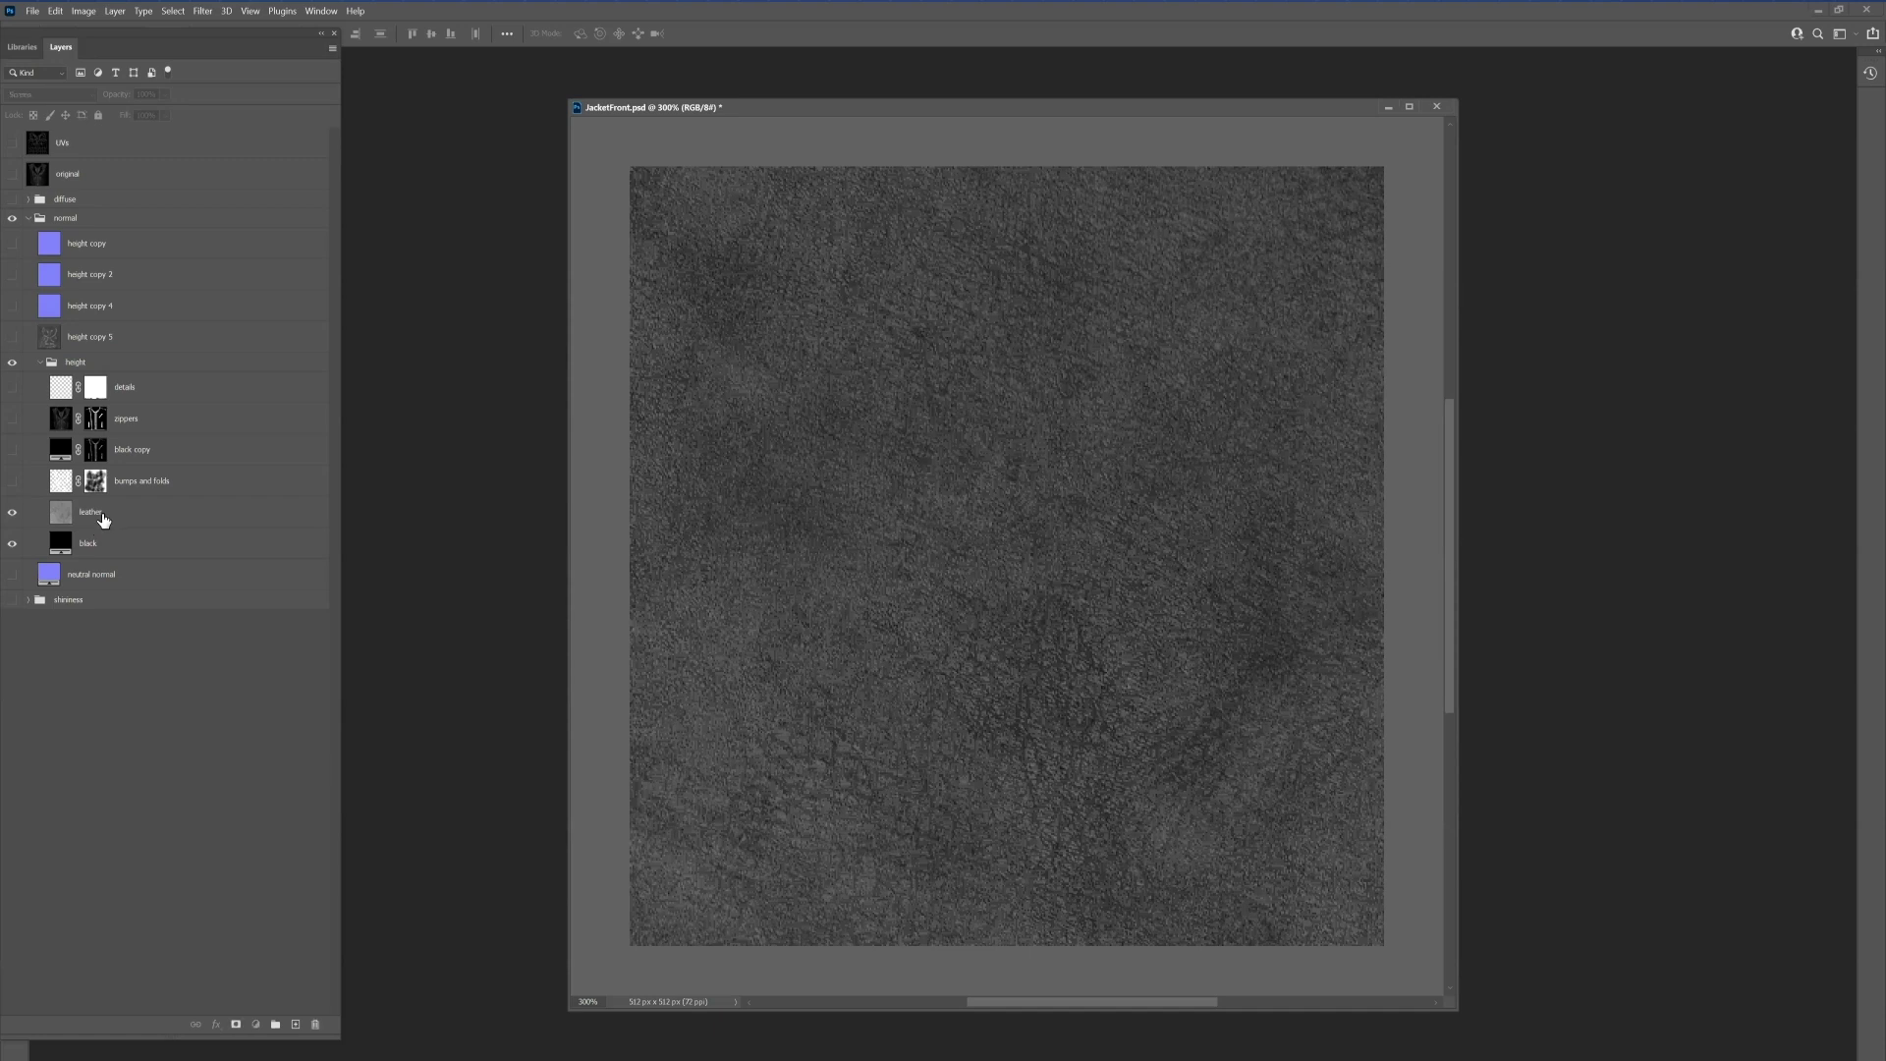
{"action": "left_click", "coordinate": [102, 518]}
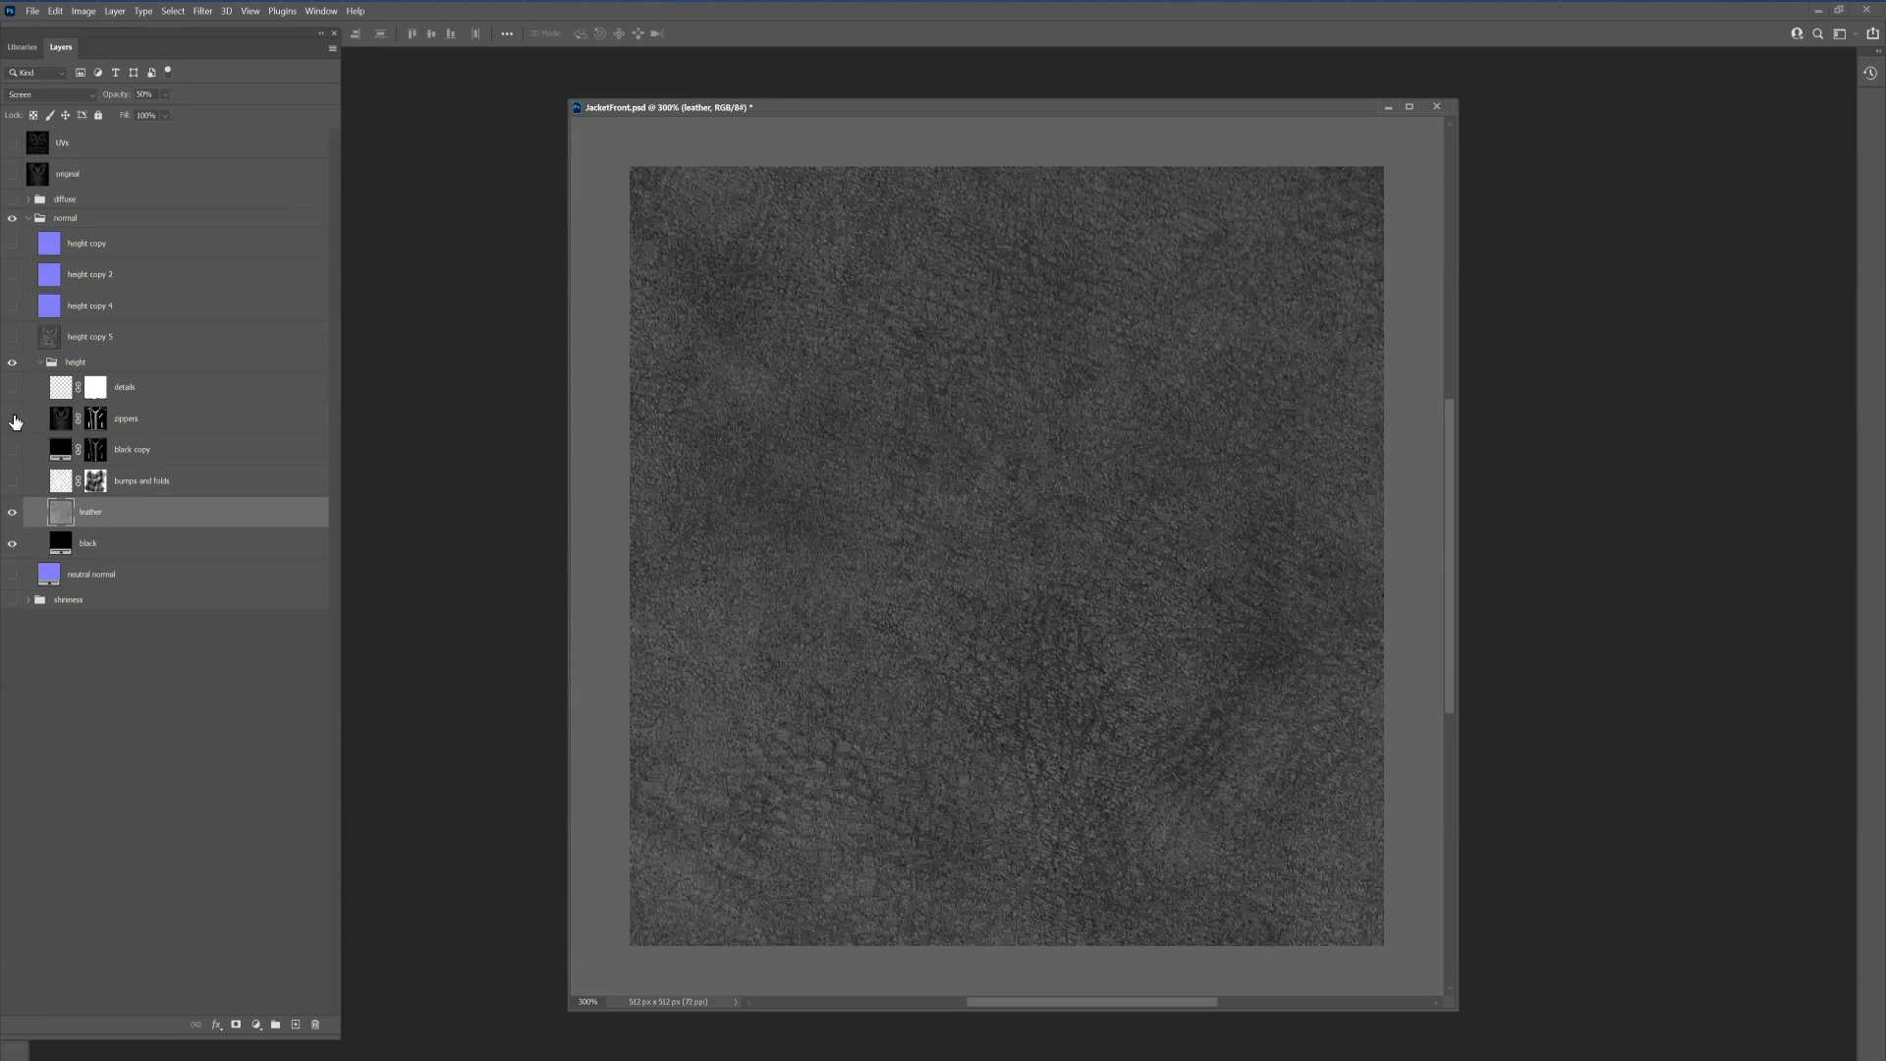
{"action": "left_click", "coordinate": [12, 419]}
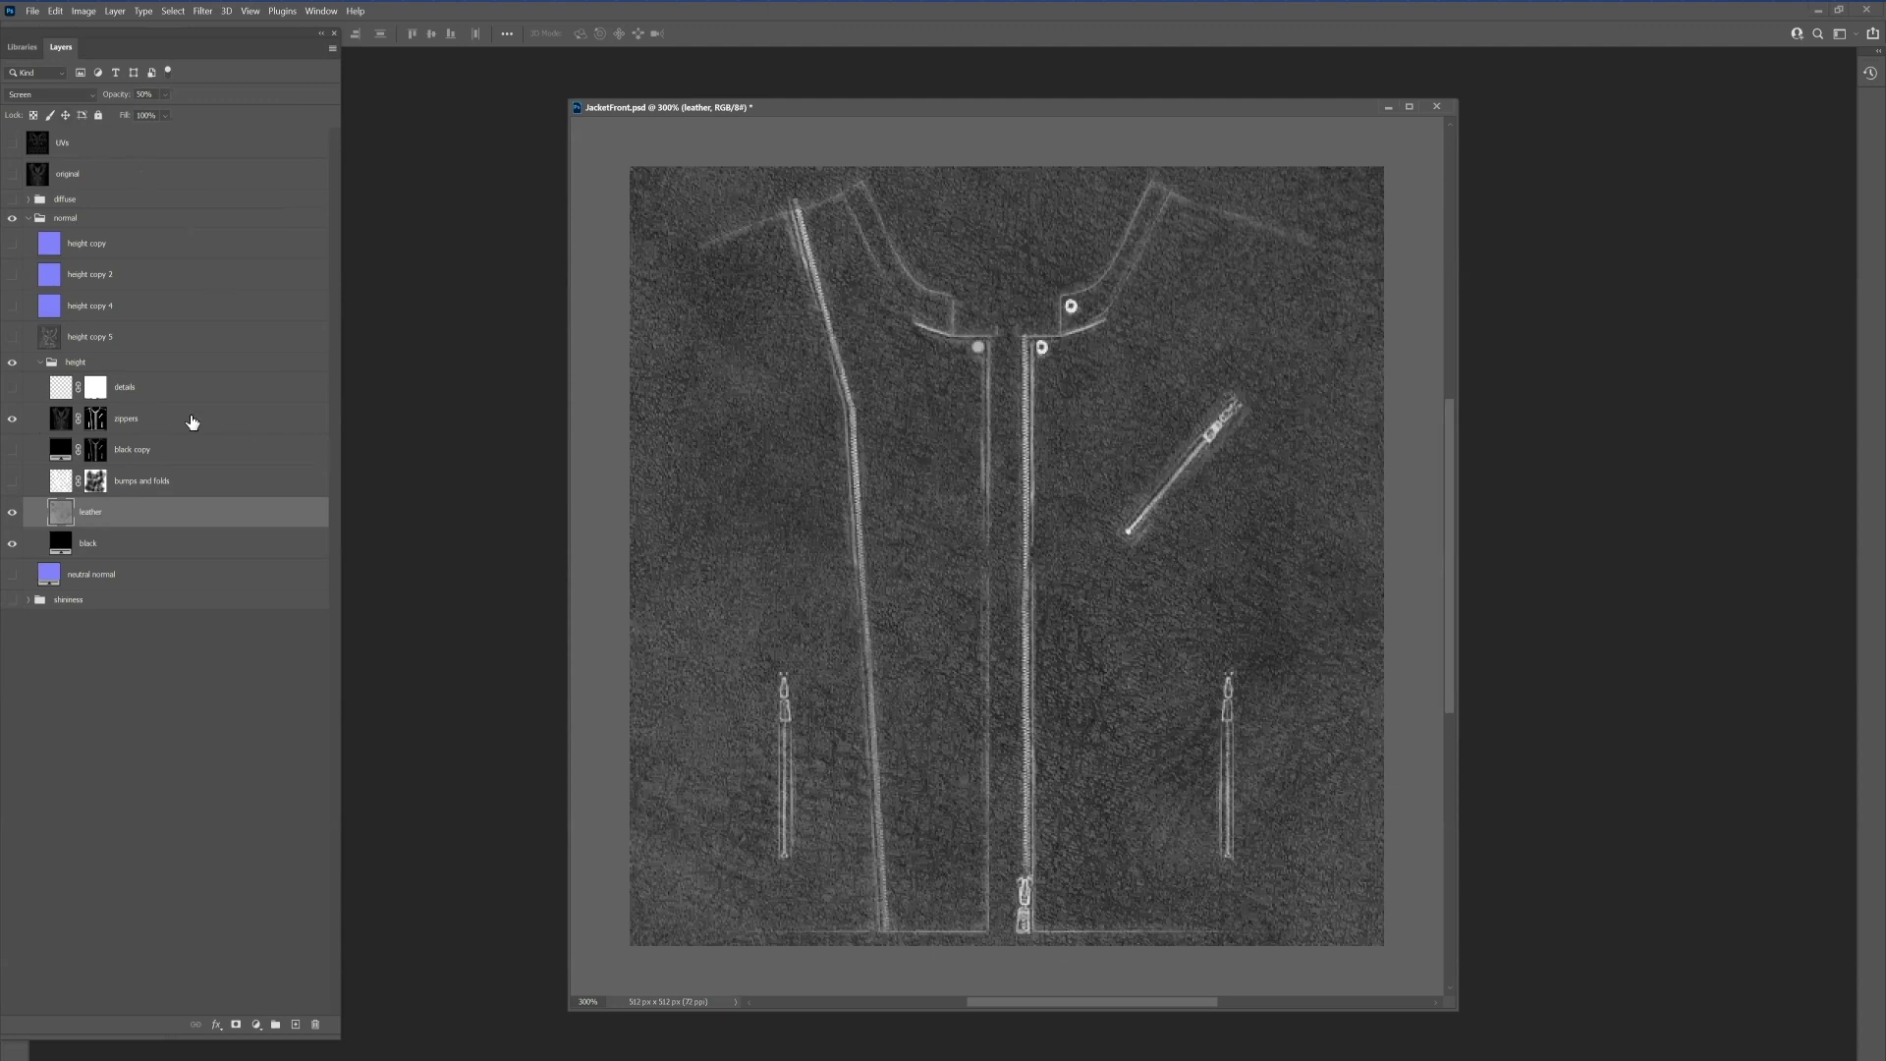
{"action": "left_click", "coordinate": [9, 453]}
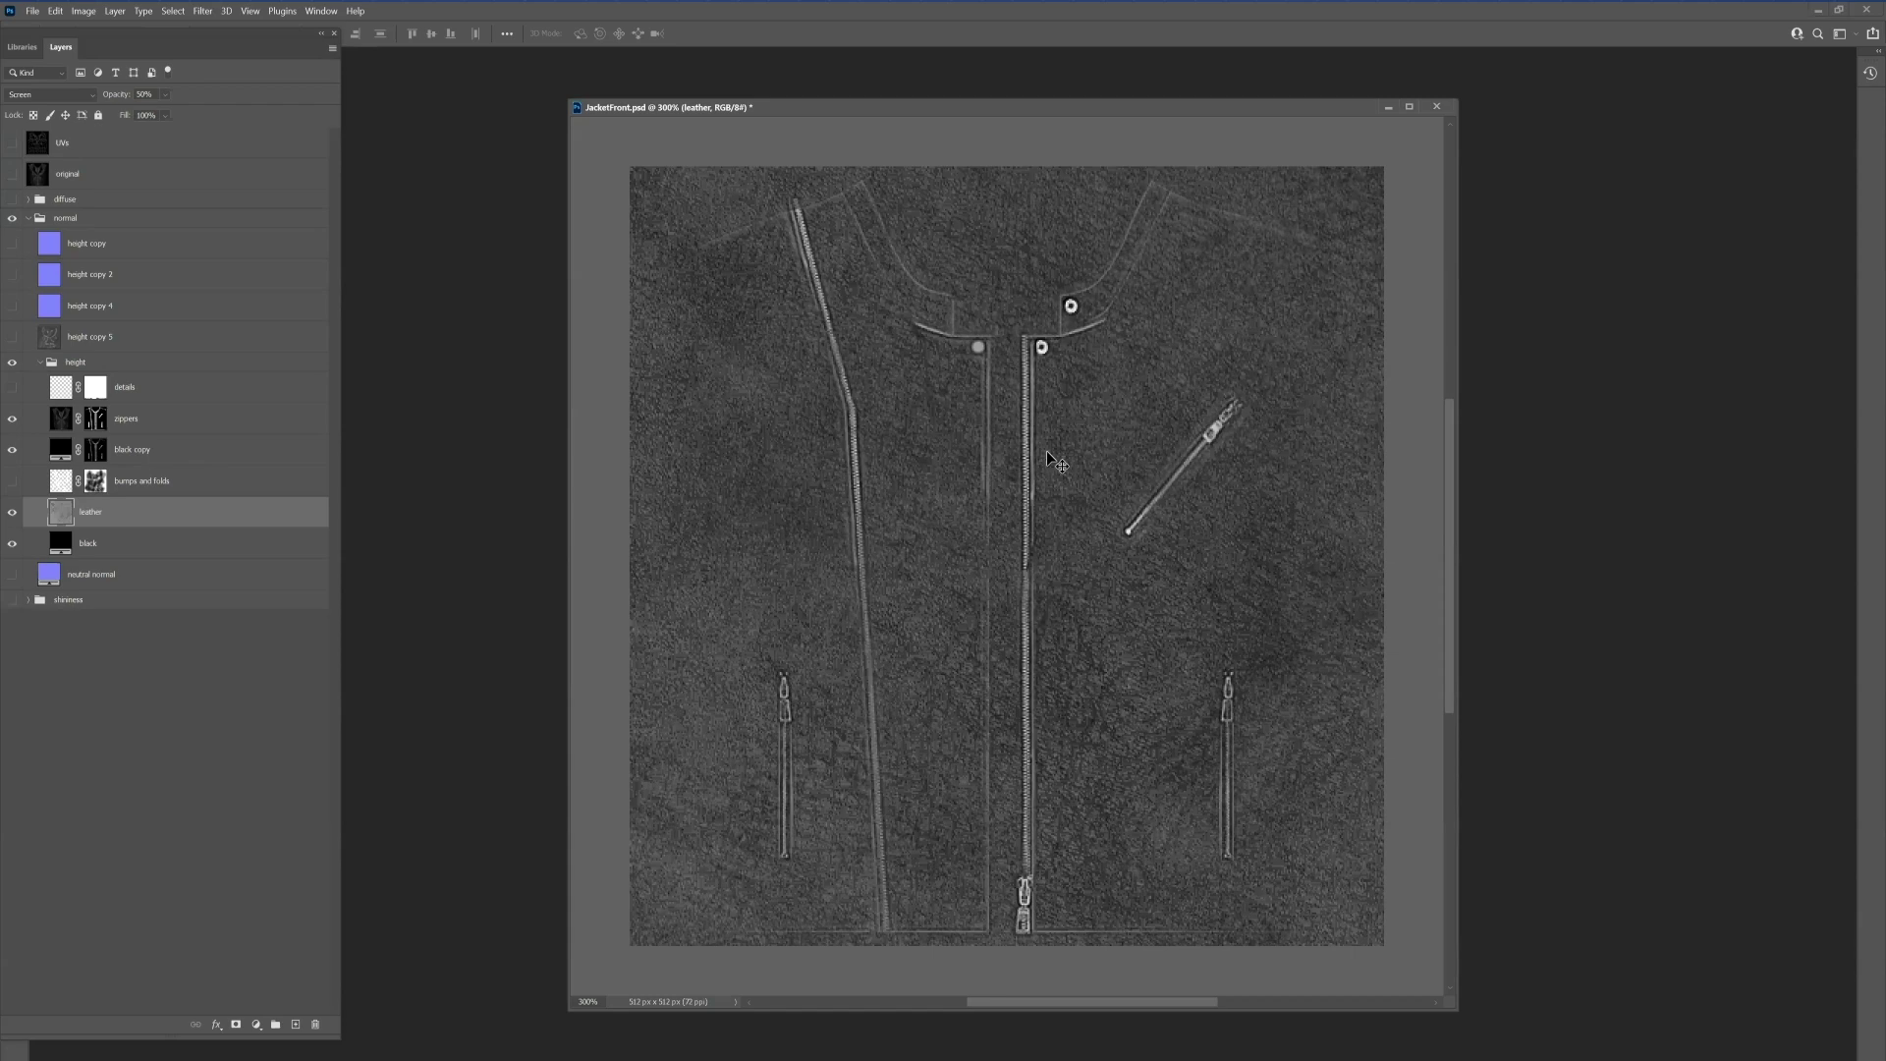
Step: Examine the zipper details up close, toggling the black copy layer to compare them, and return to the full jacket front
{"action": "key", "text": "ctrl+plus"}
{"action": "key", "text": "ctrl+plus"}
{"action": "key", "text": "ctrl+plus"}
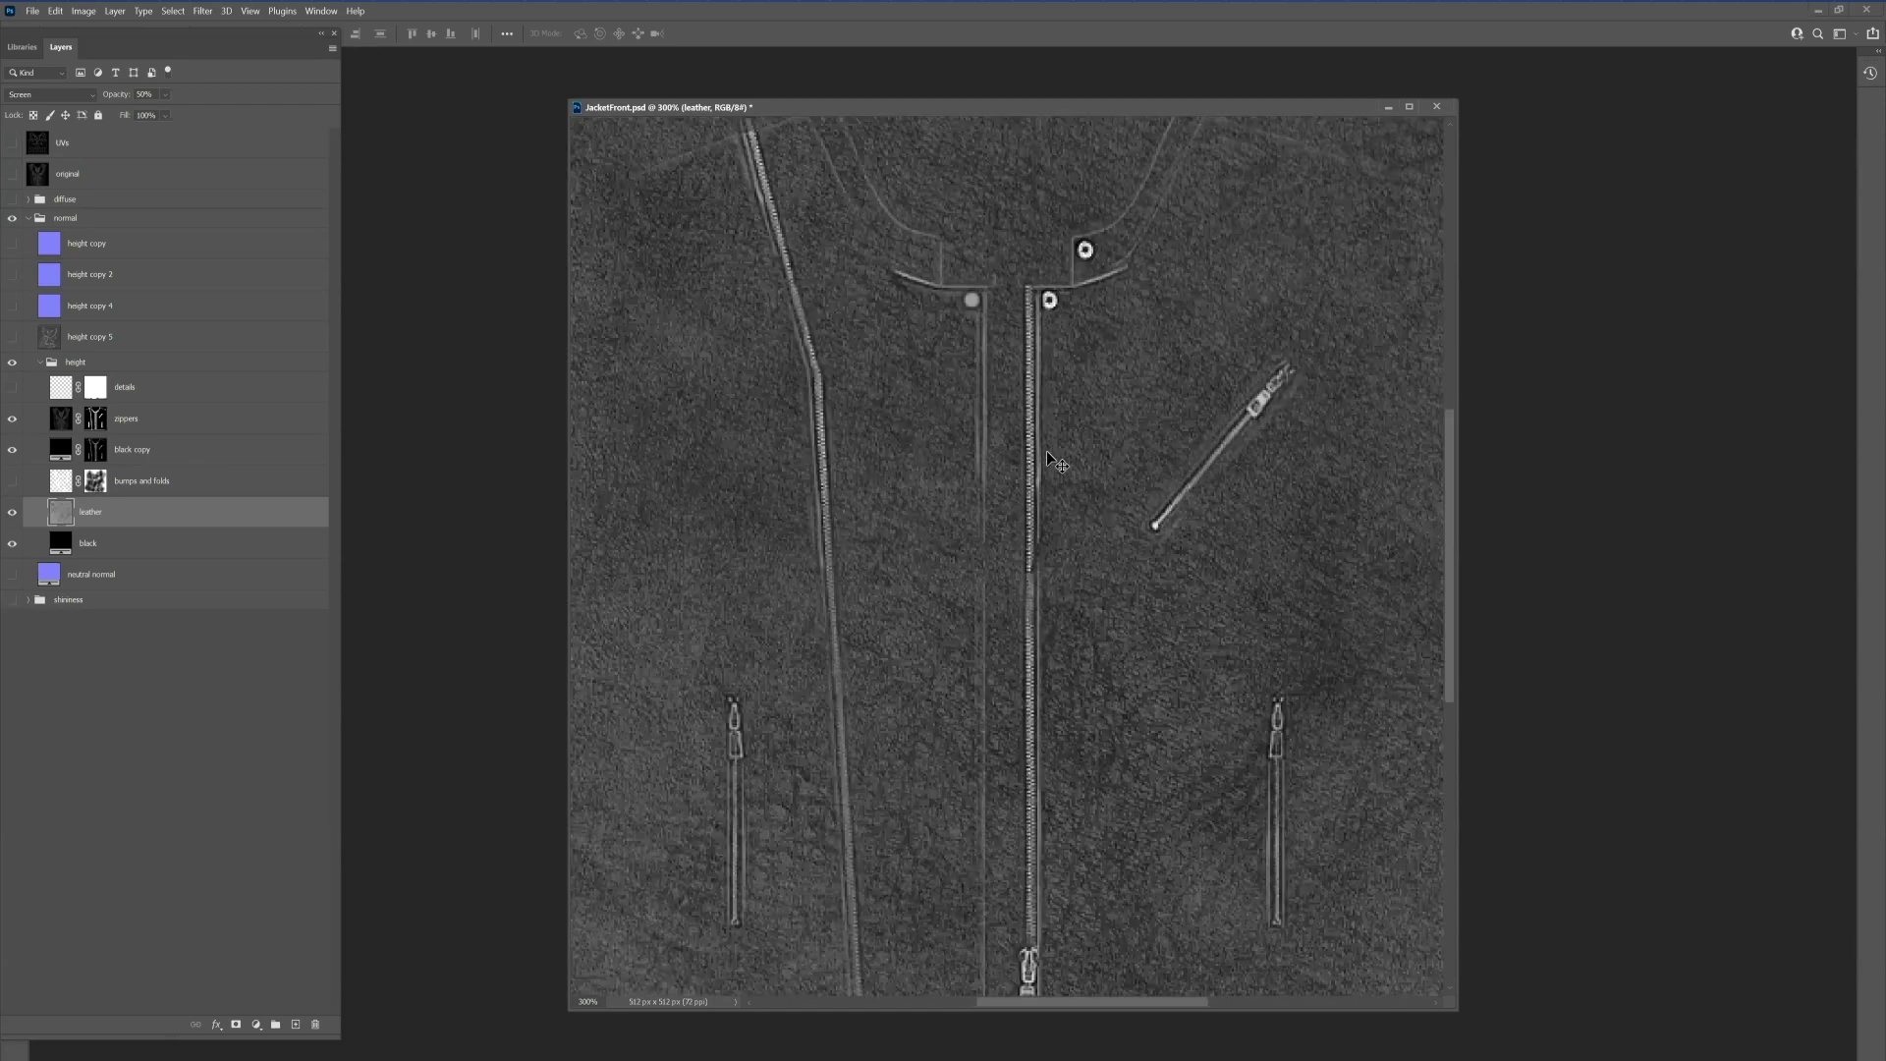
{"action": "left_click", "coordinate": [12, 450]}
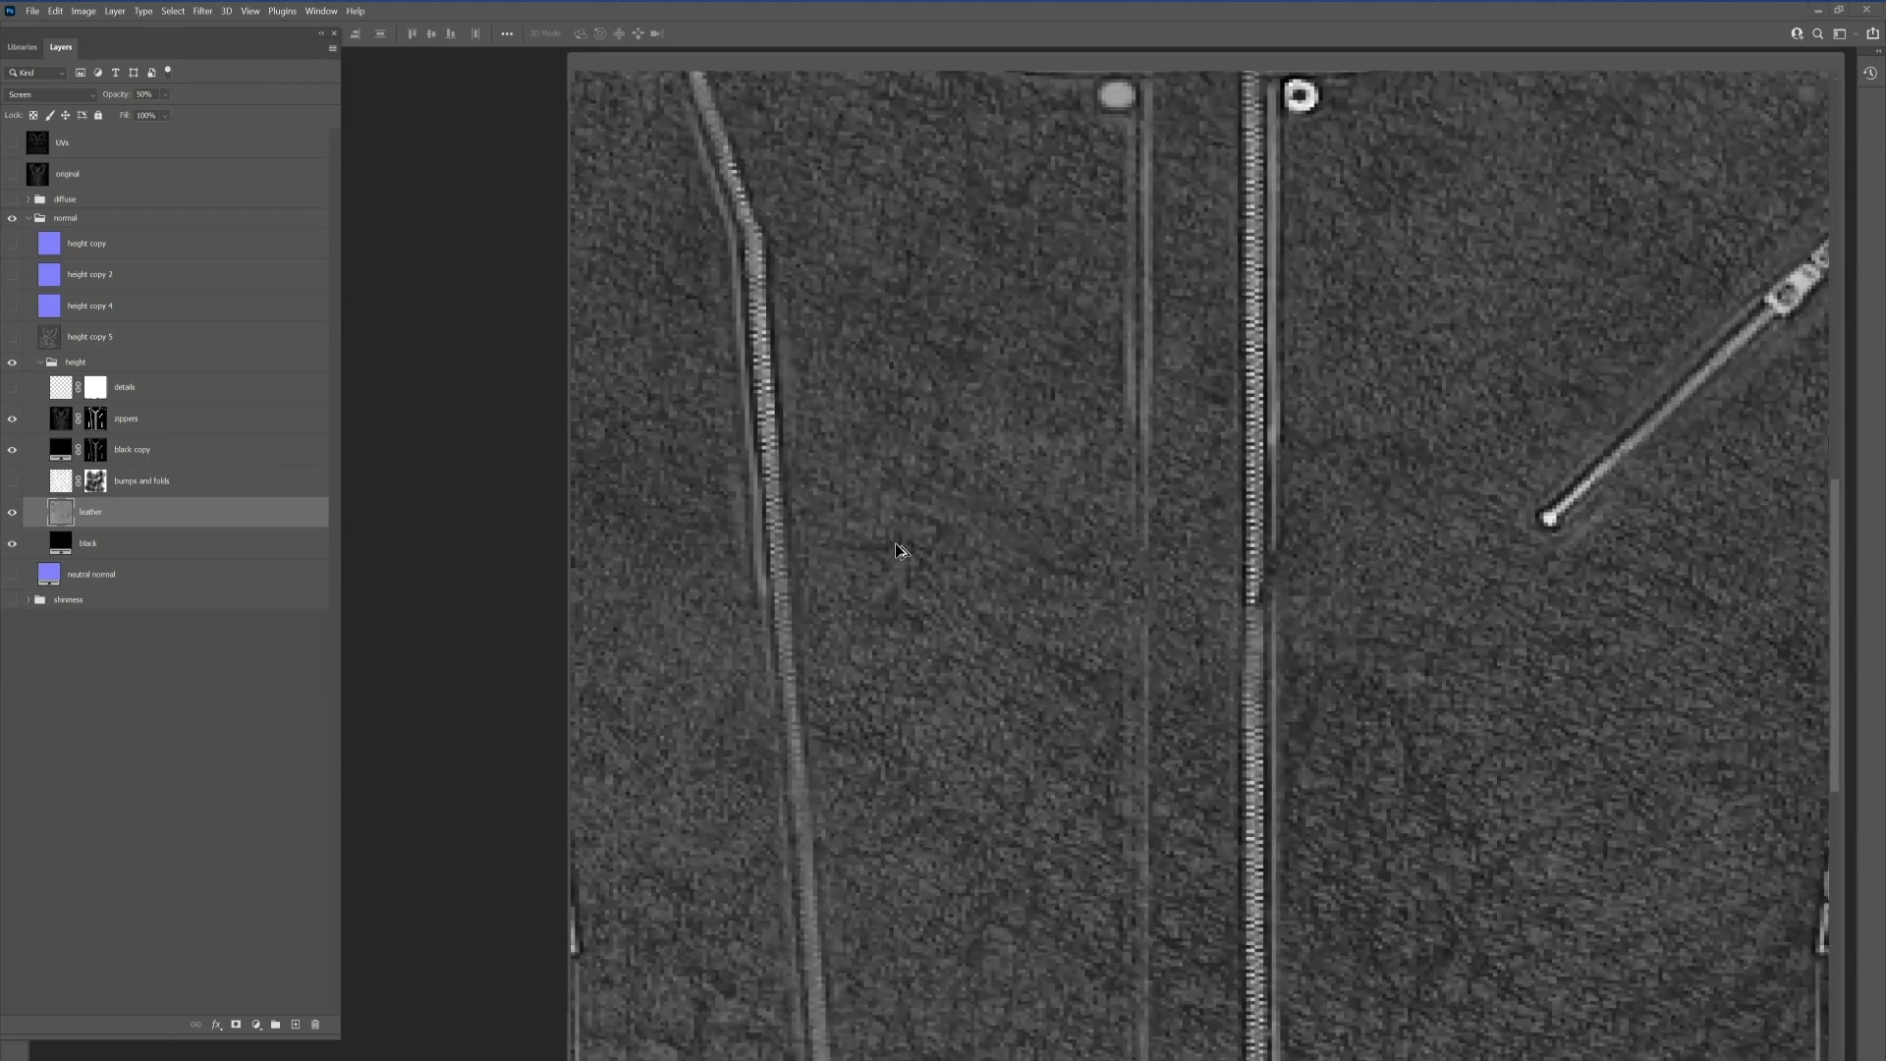
{"action": "key", "text": "ctrl+minus"}
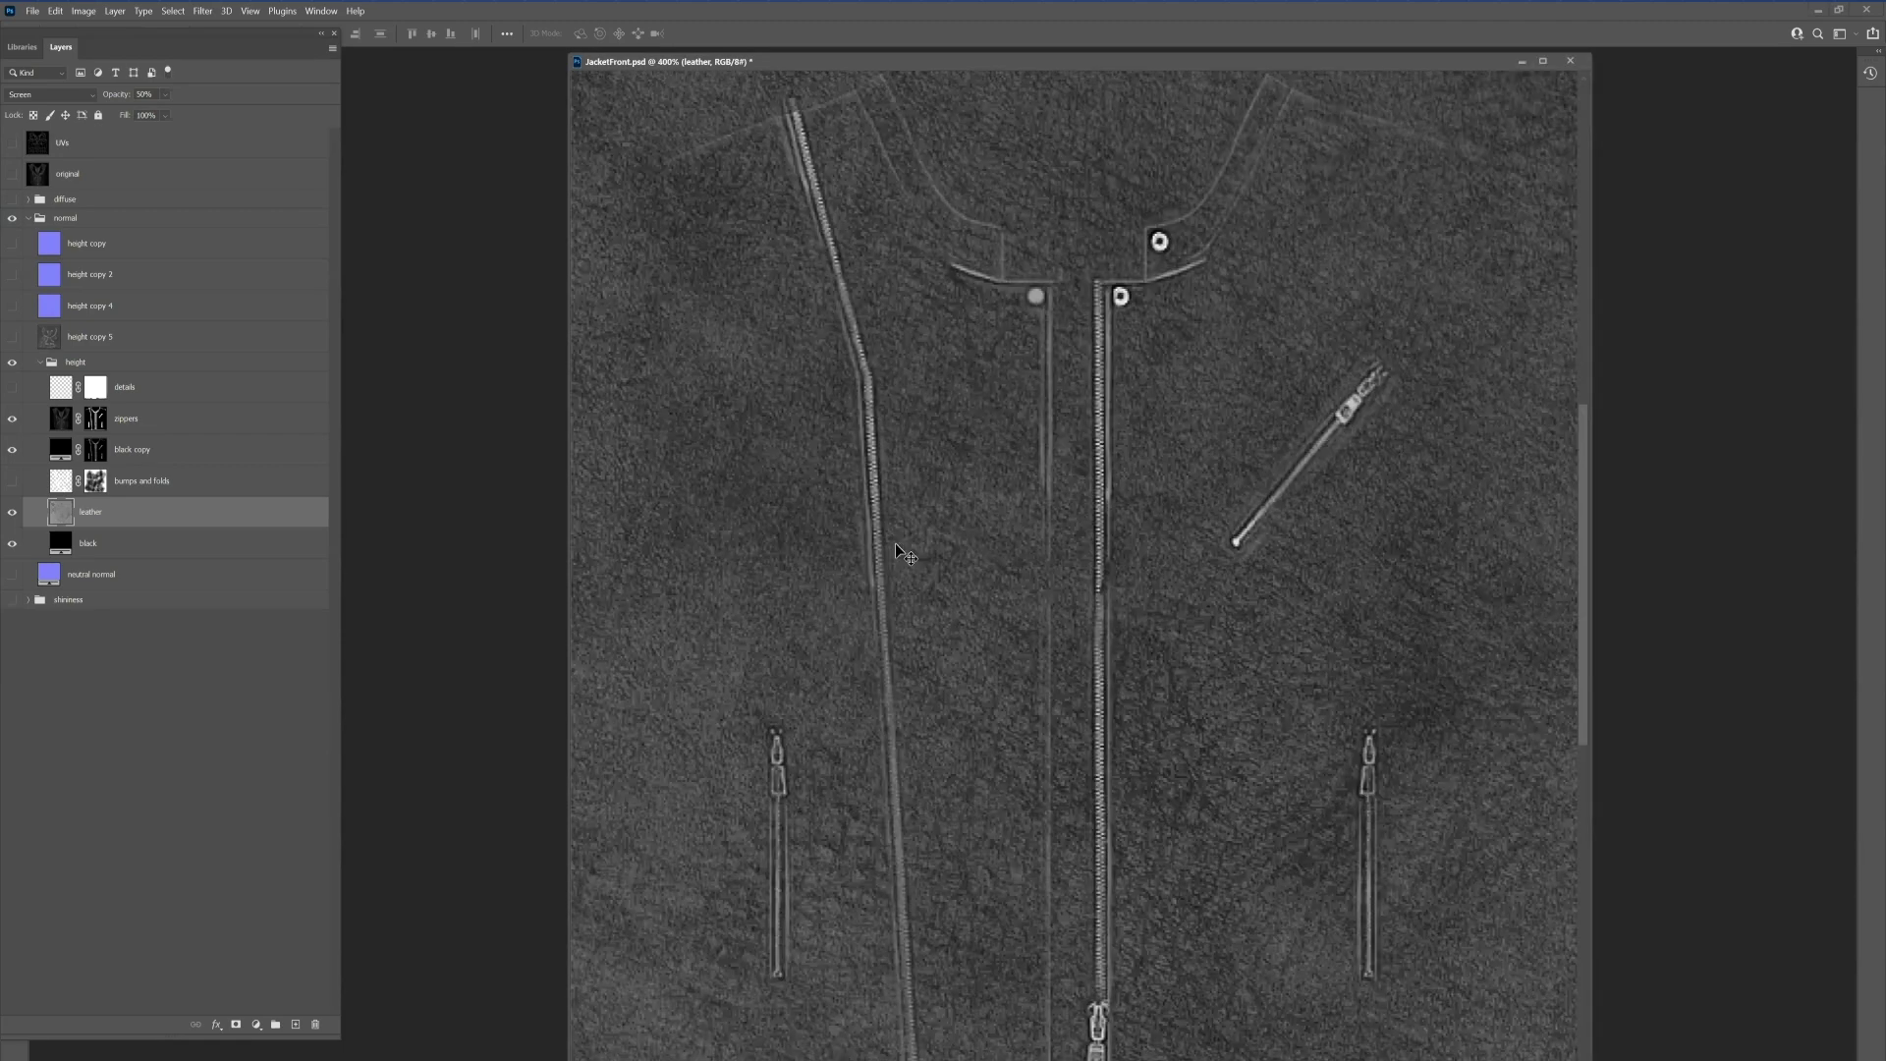
{"action": "key", "text": "ctrl+minus"}
{"action": "key", "text": "ctrl+minus"}
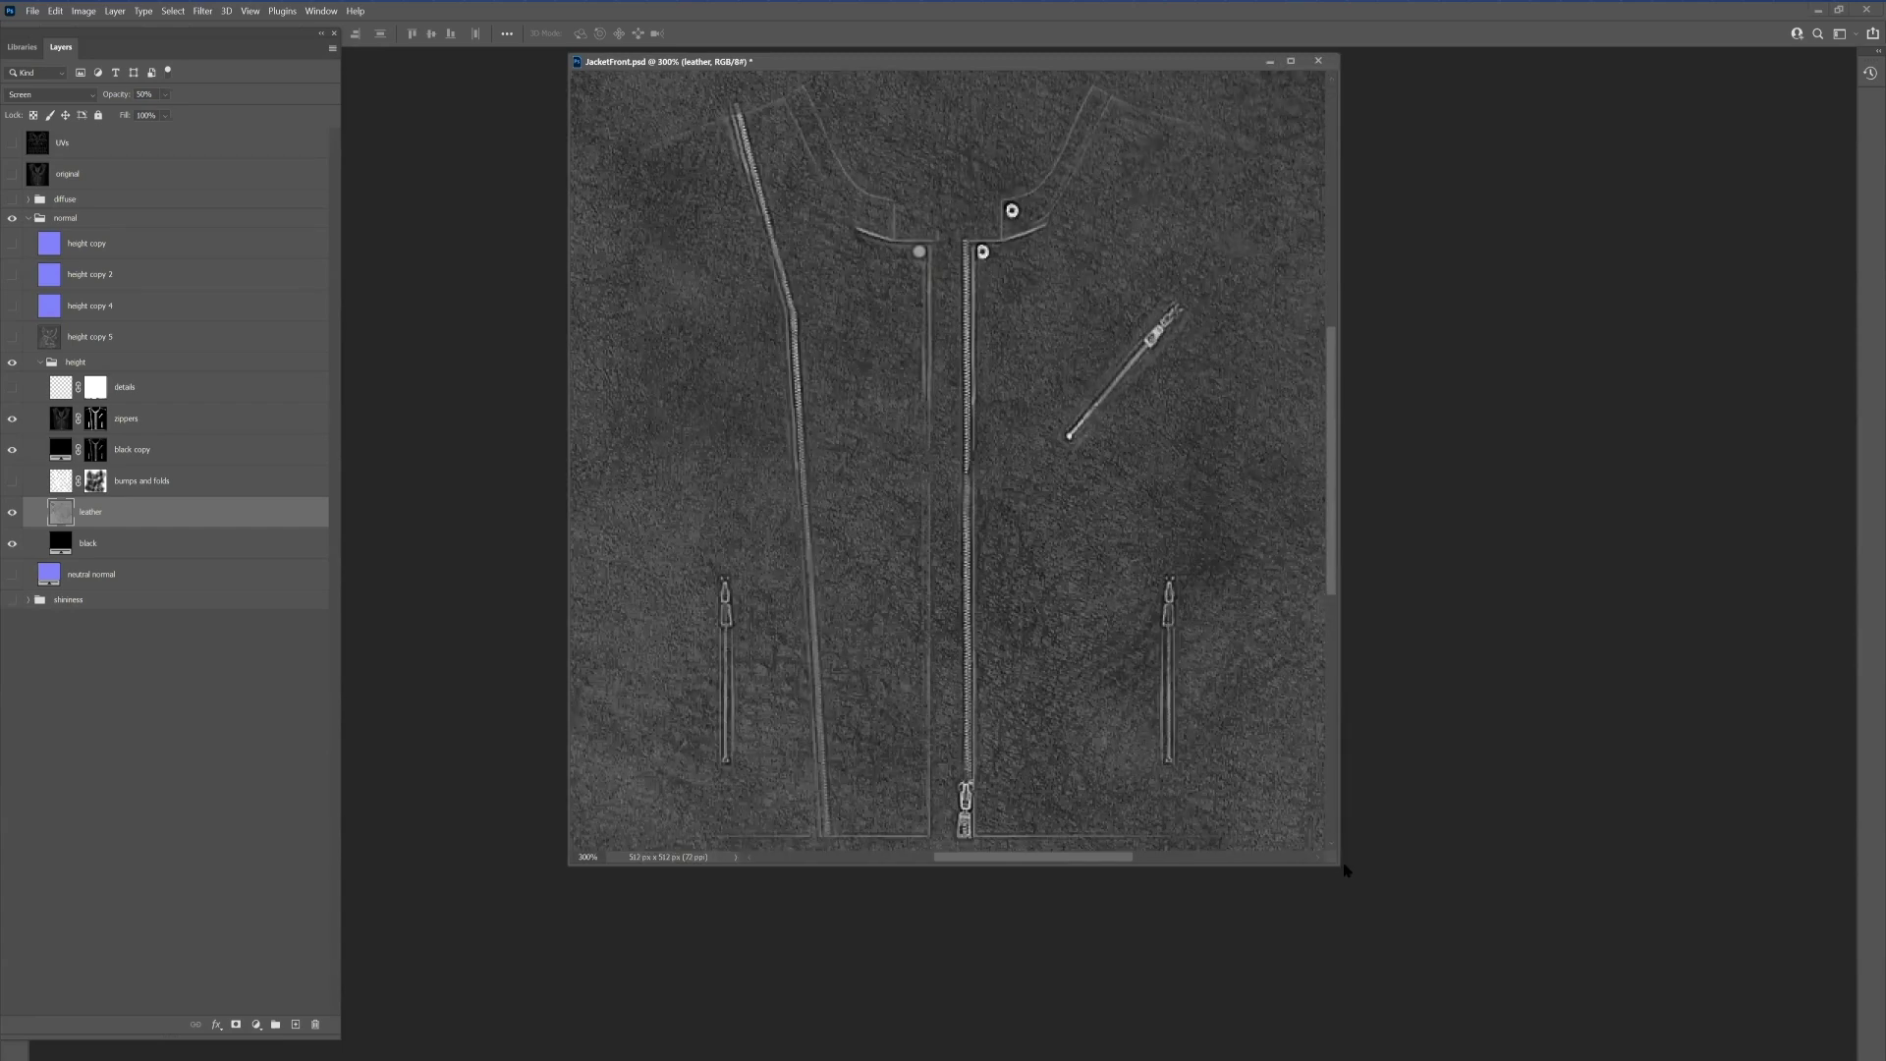
{"action": "left_click_drag", "start_coordinate": [1402, 929], "coordinate": [1403, 930]}
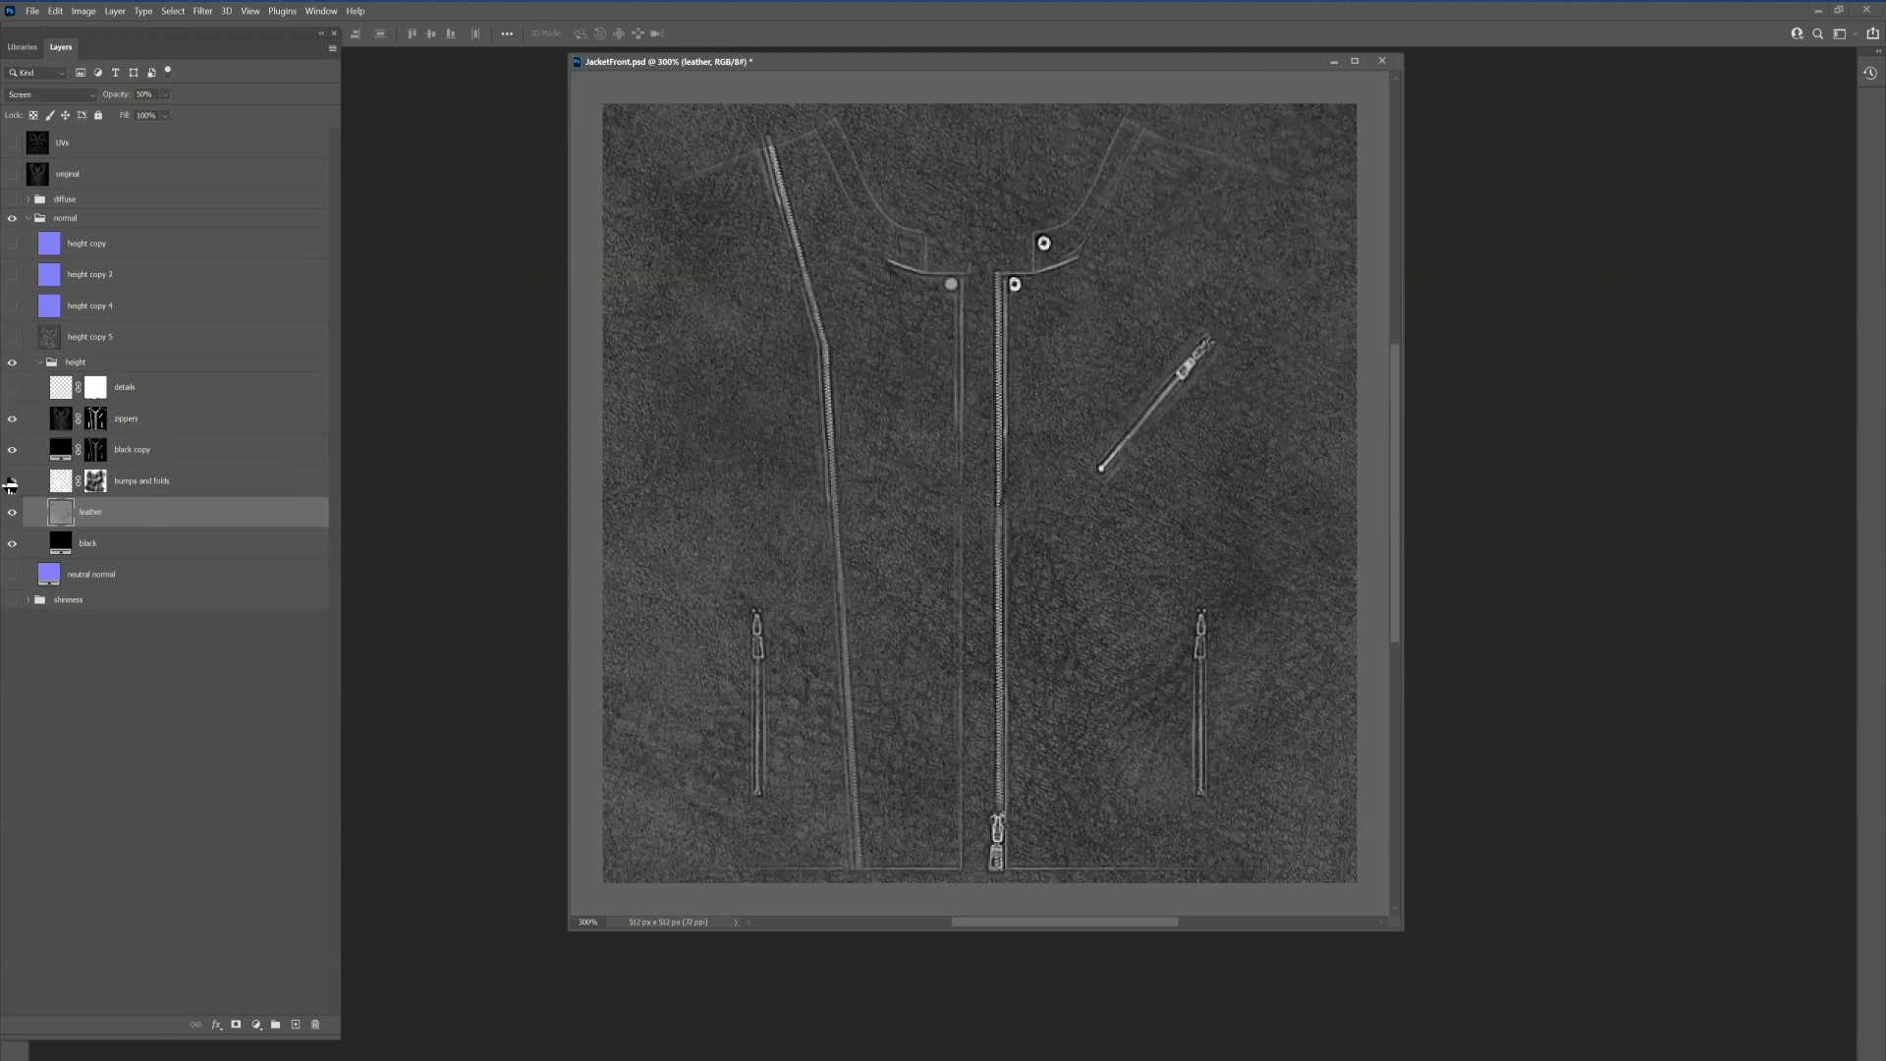
Step: Reveal the bumps and folds layer and the details layer, then collapse the height group
{"action": "left_click", "coordinate": [11, 482]}
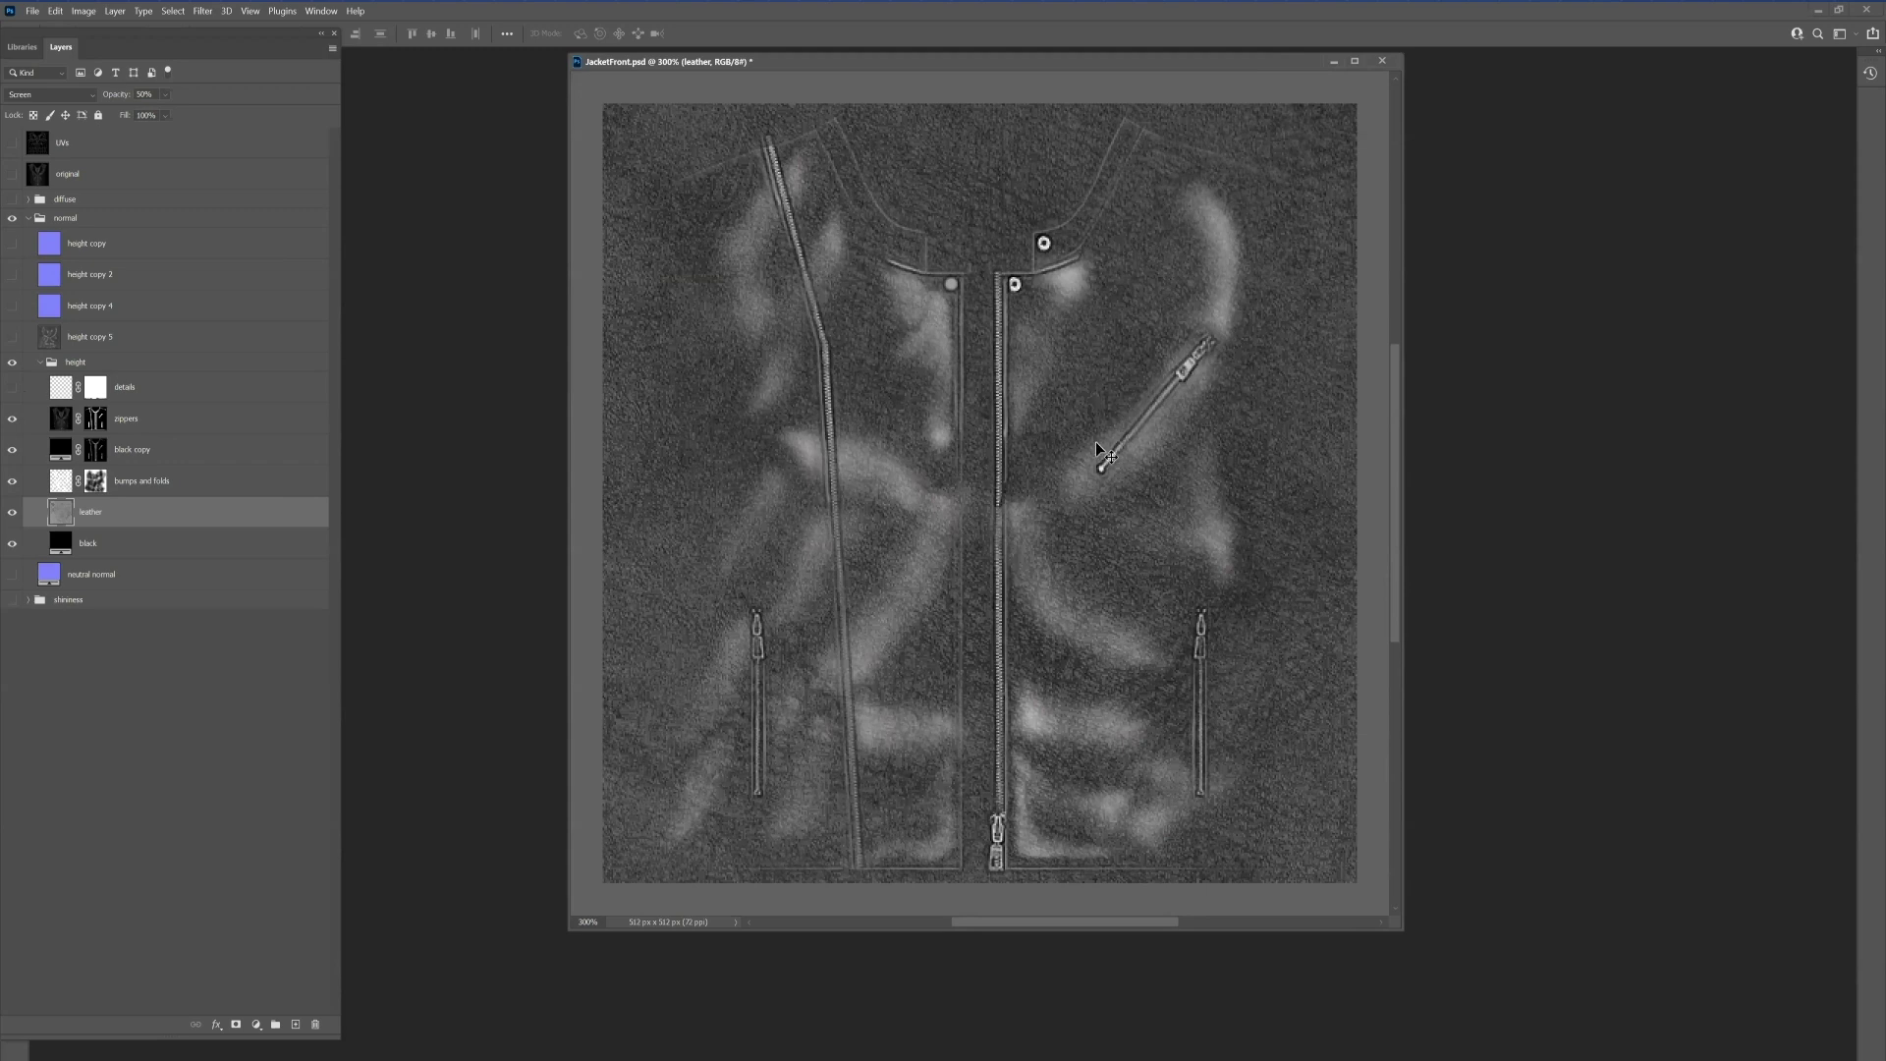
{"action": "left_click", "coordinate": [11, 390]}
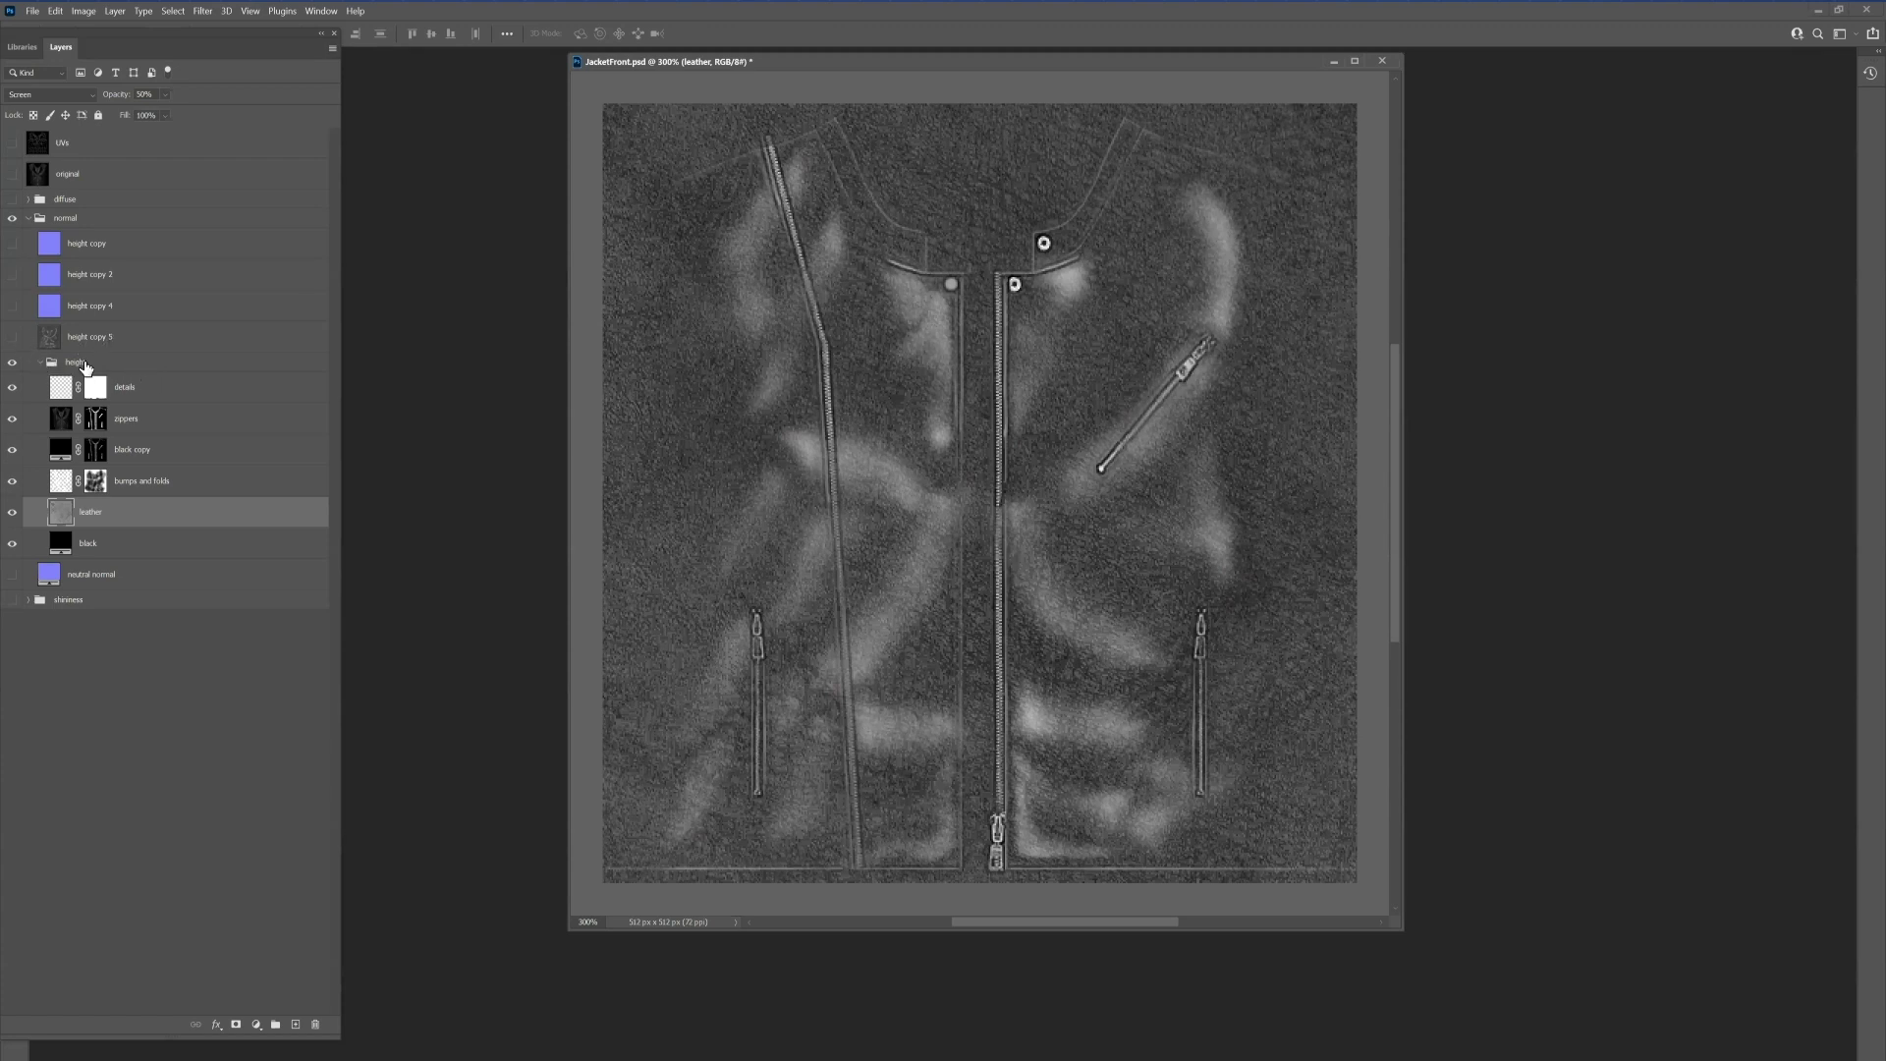
{"action": "left_click", "coordinate": [95, 366]}
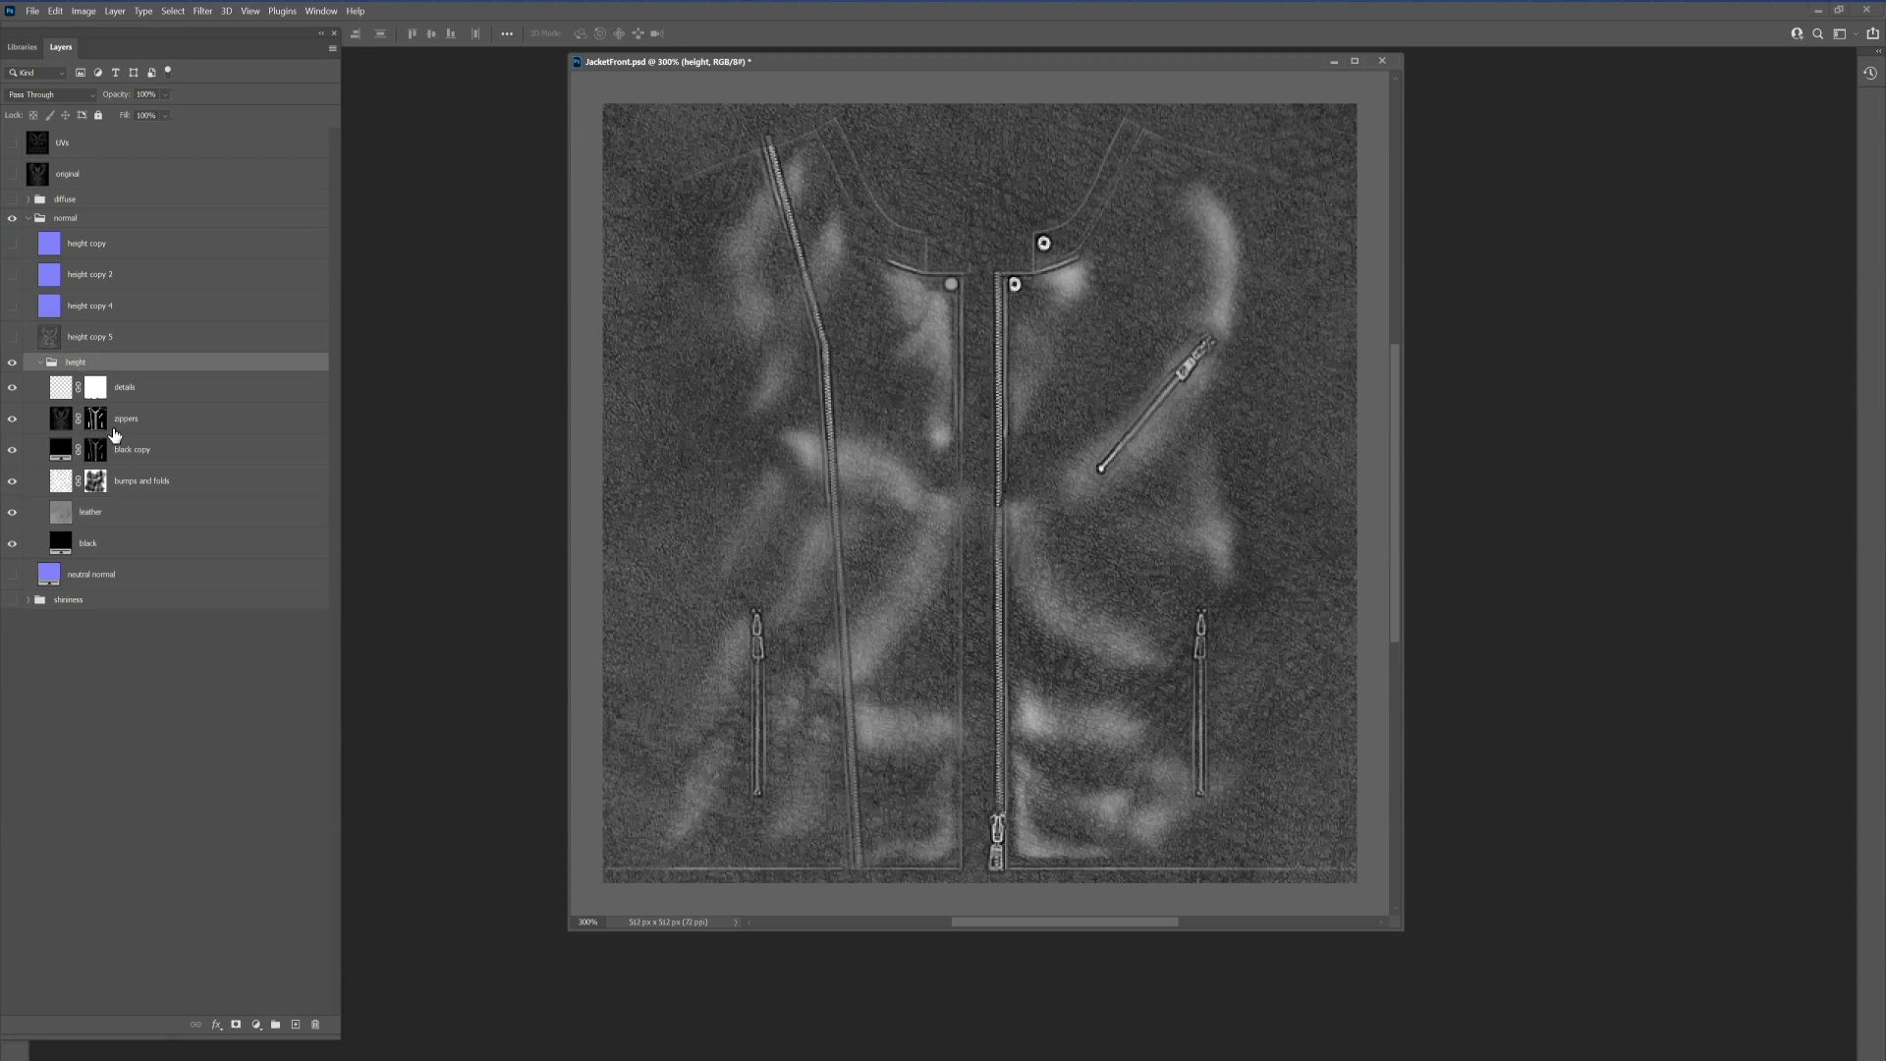
{"action": "left_click", "coordinate": [46, 347]}
{"action": "left_click", "coordinate": [40, 363]}
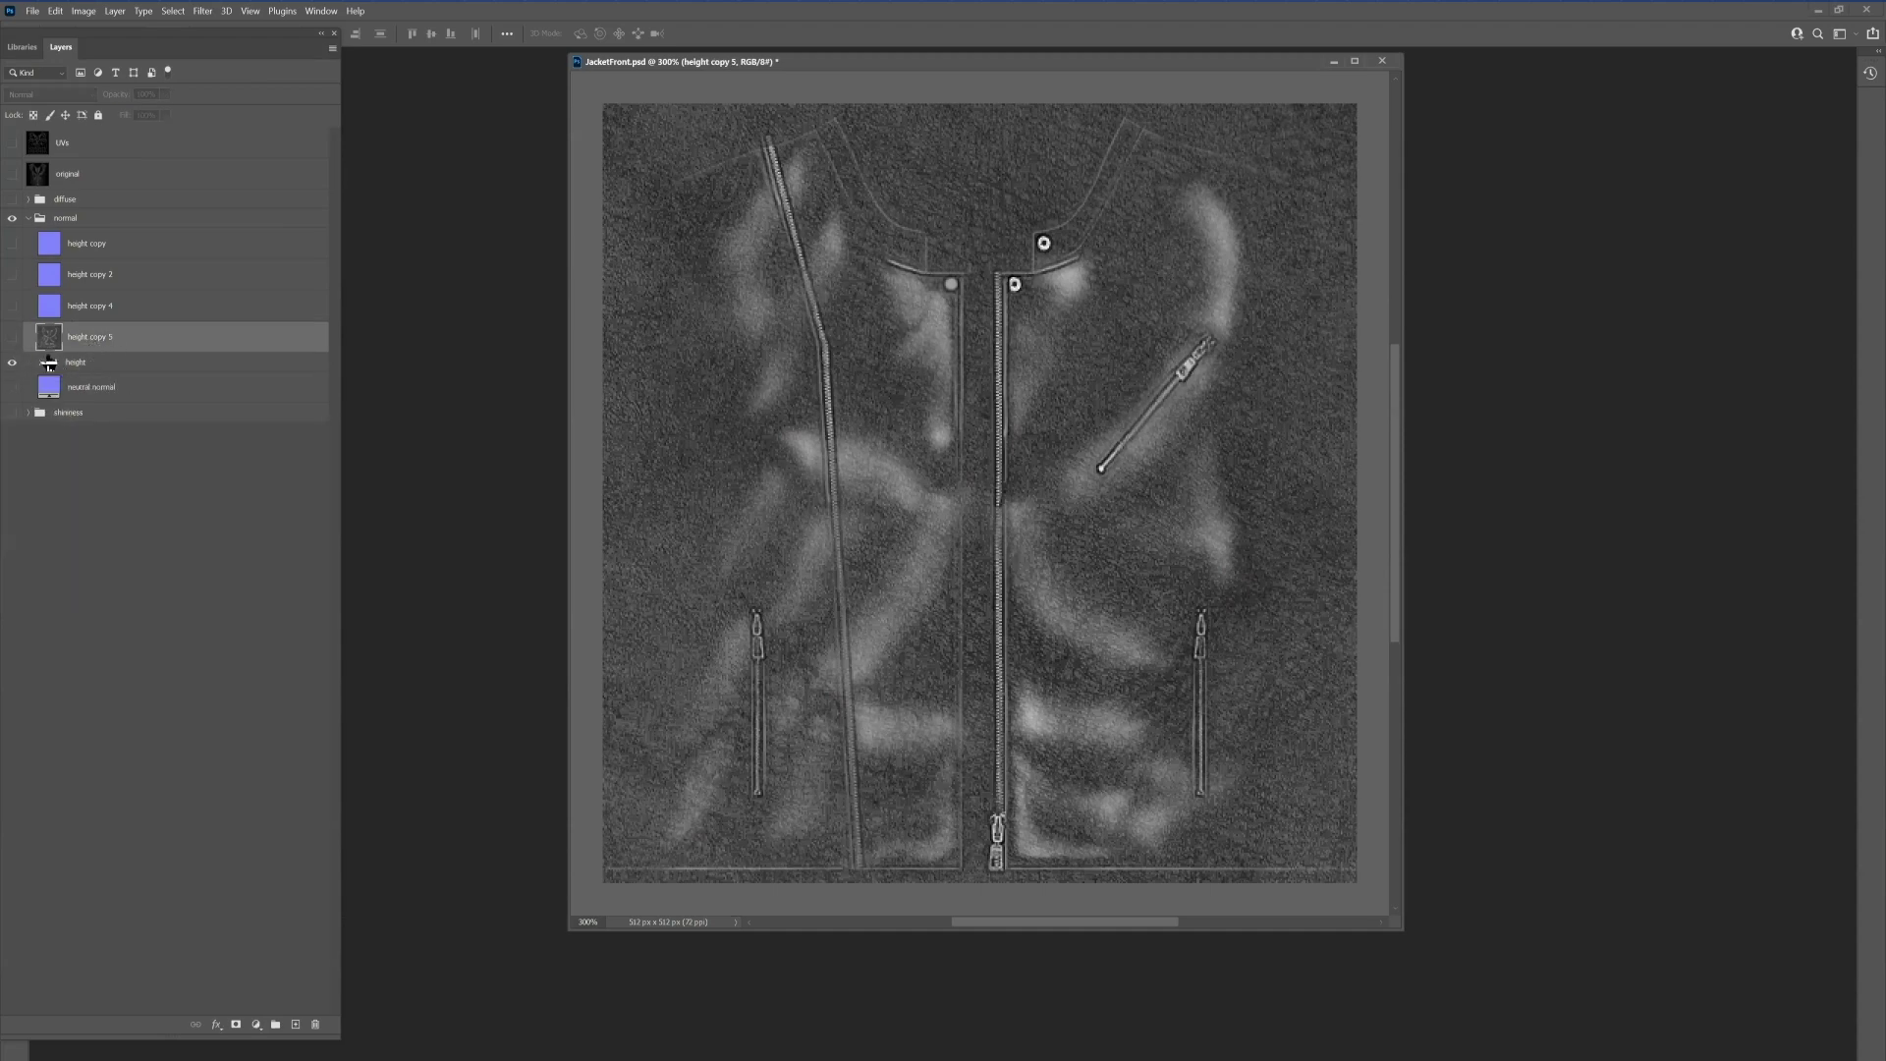
Step: Hide the height group, briefly preview the height copy 5 layer, and display the height copy 4 normal map layer instead
{"action": "left_click", "coordinate": [13, 340]}
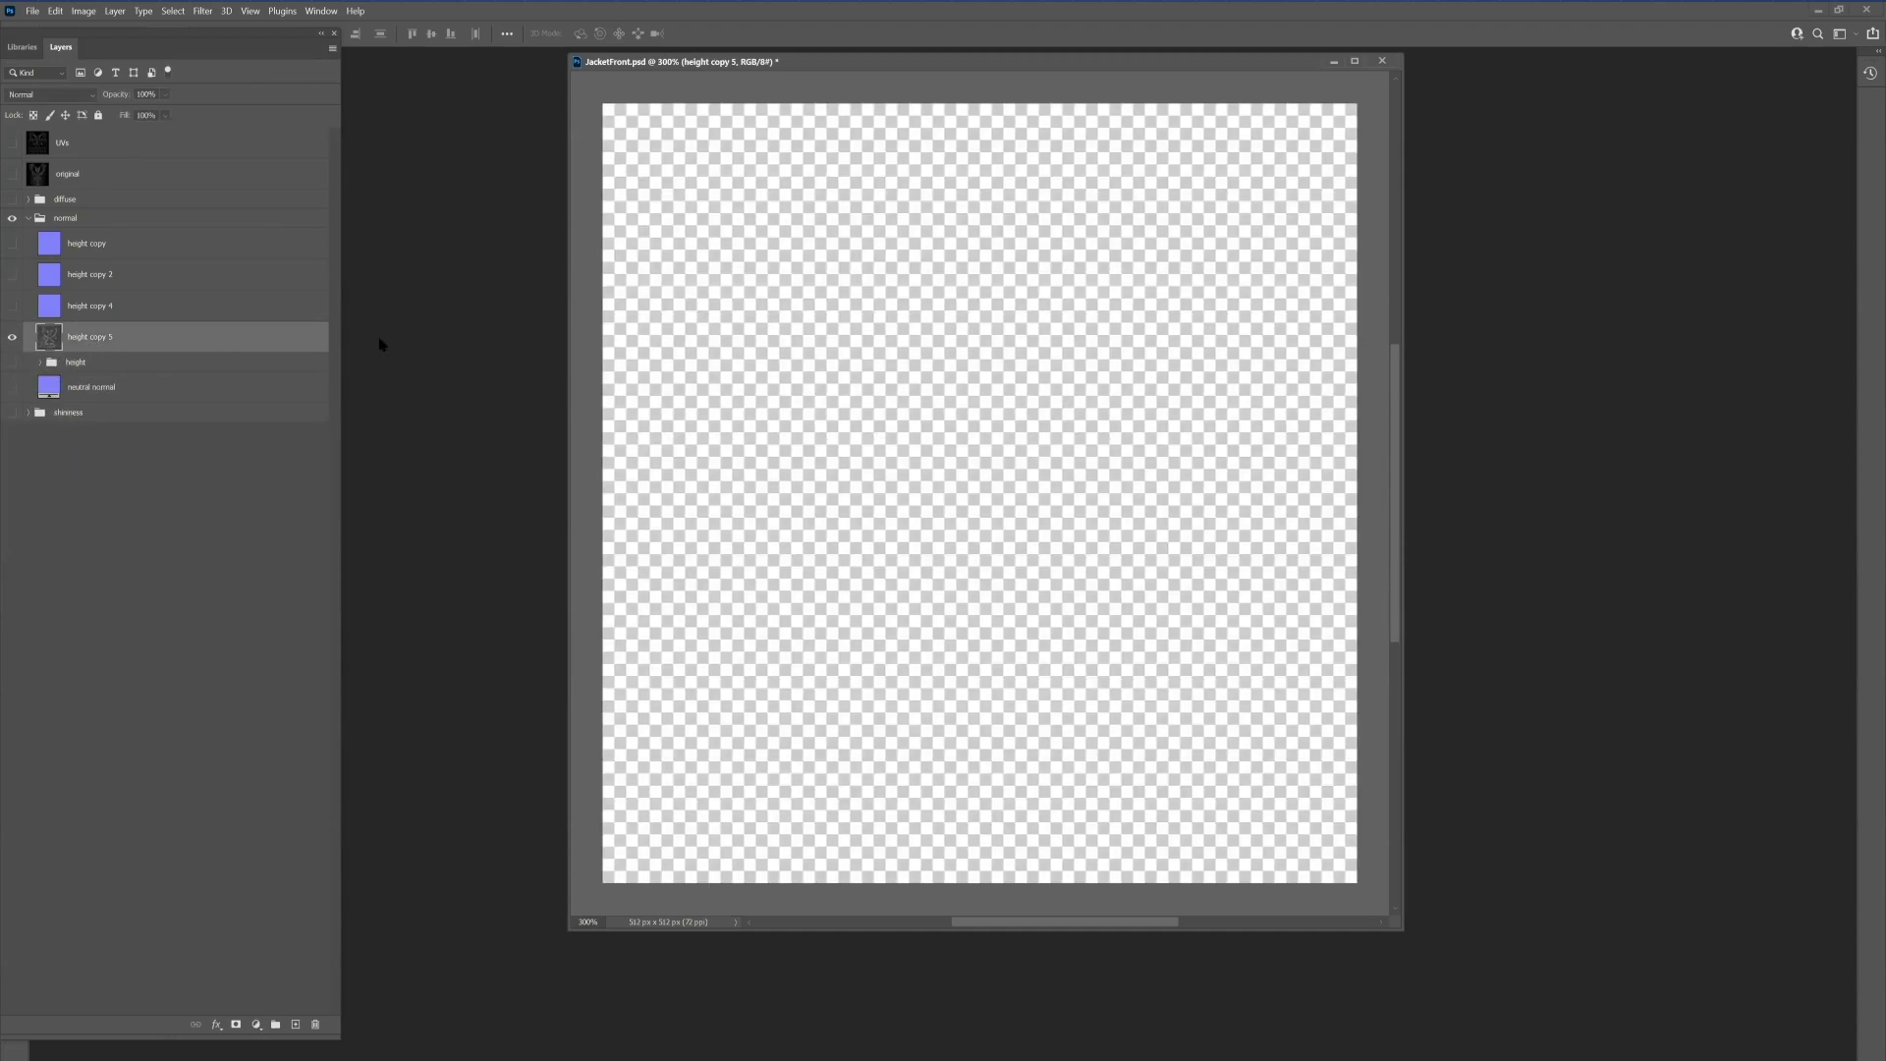
{"action": "left_click", "coordinate": [11, 340]}
{"action": "left_click", "coordinate": [11, 305]}
{"action": "left_click", "coordinate": [155, 311]}
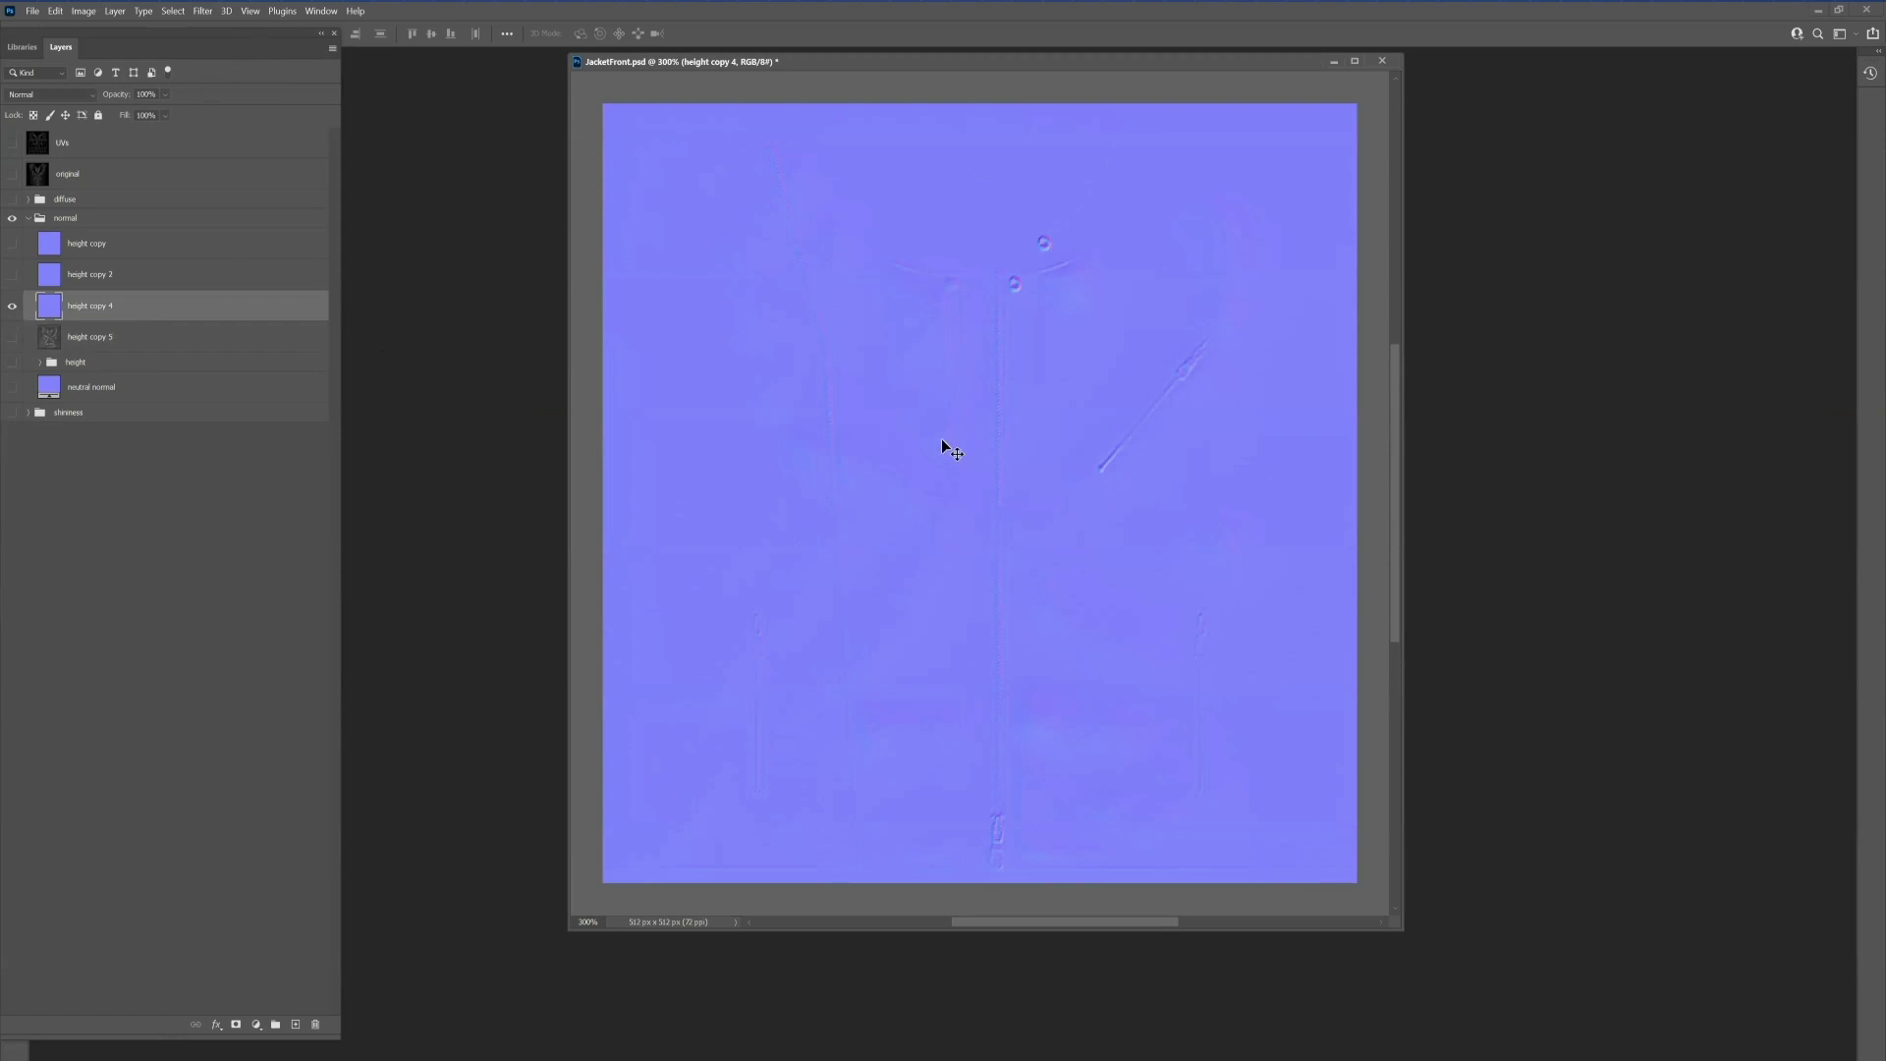
Step: Locate the Generate Normal Map filter without running it and review the screenshot of its blur, detail scale and contrast settings
{"action": "left_click", "coordinate": [201, 12]}
{"action": "mouse_move", "coordinate": [130, 181]}
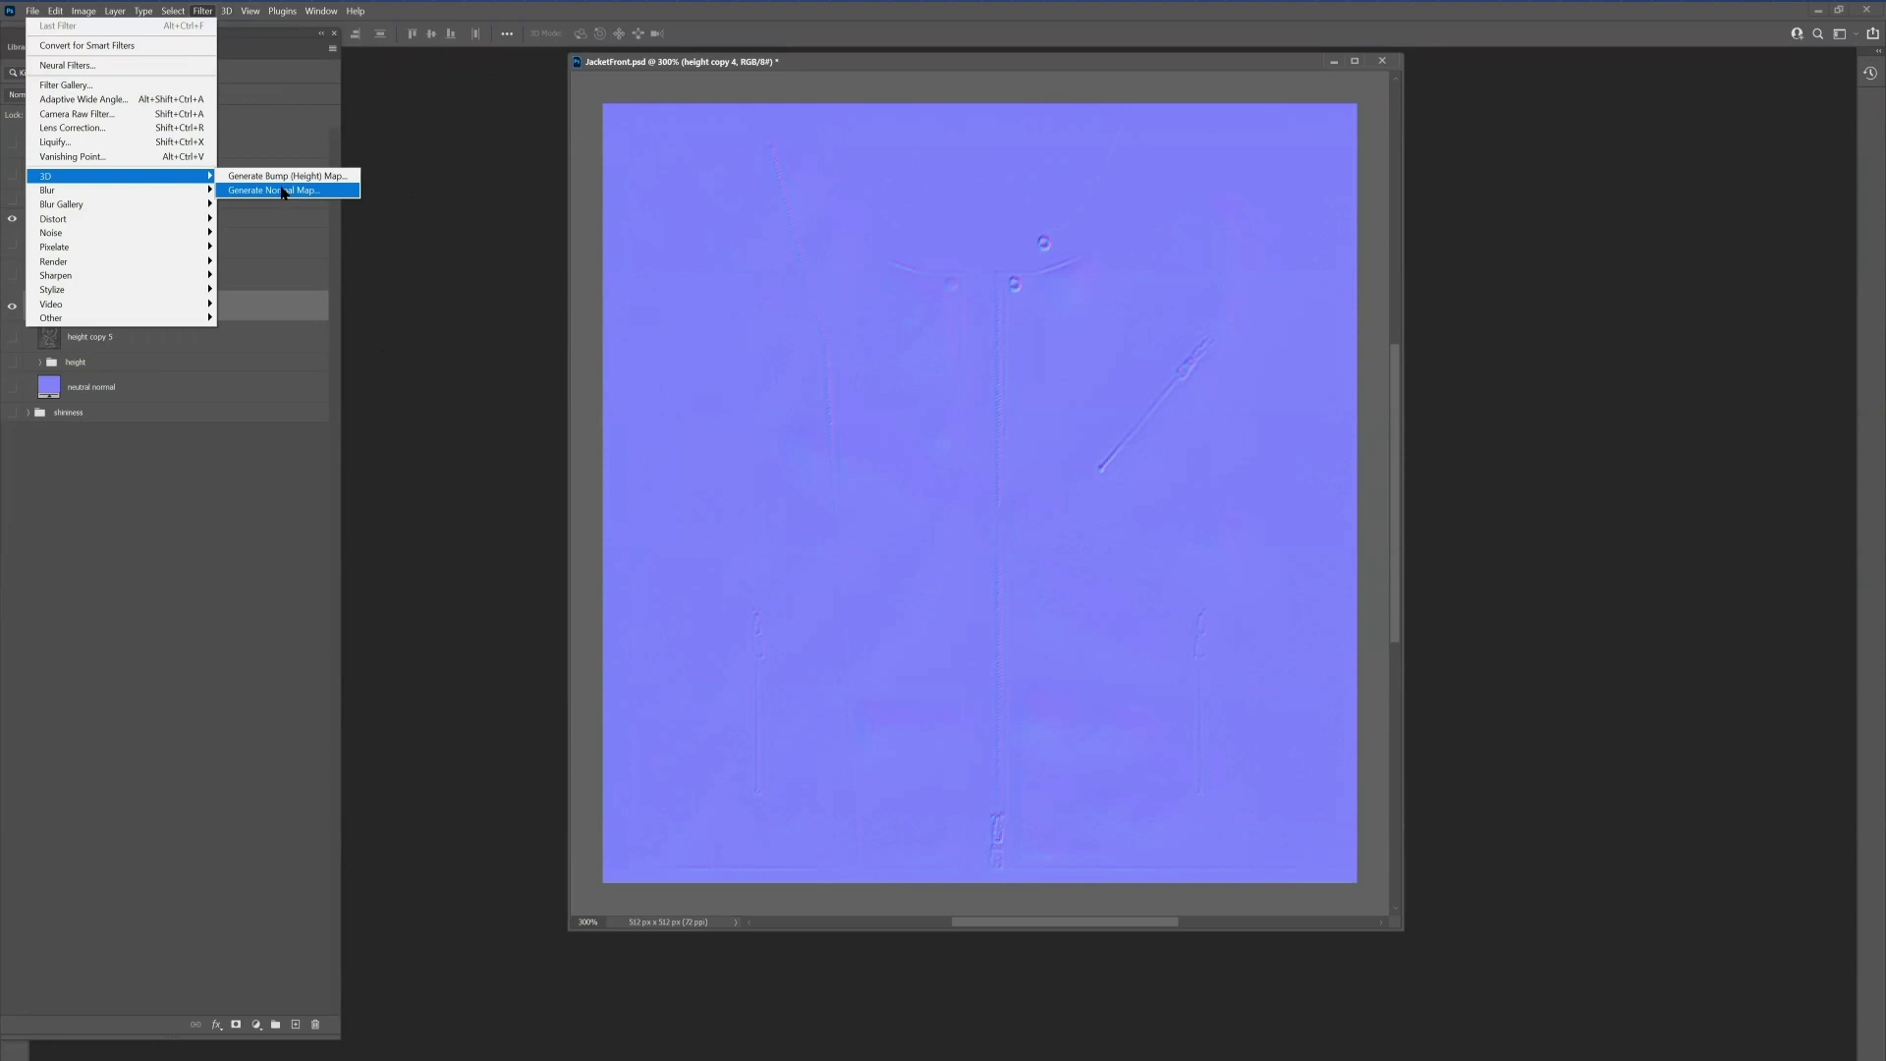
{"action": "left_click", "coordinate": [253, 37]}
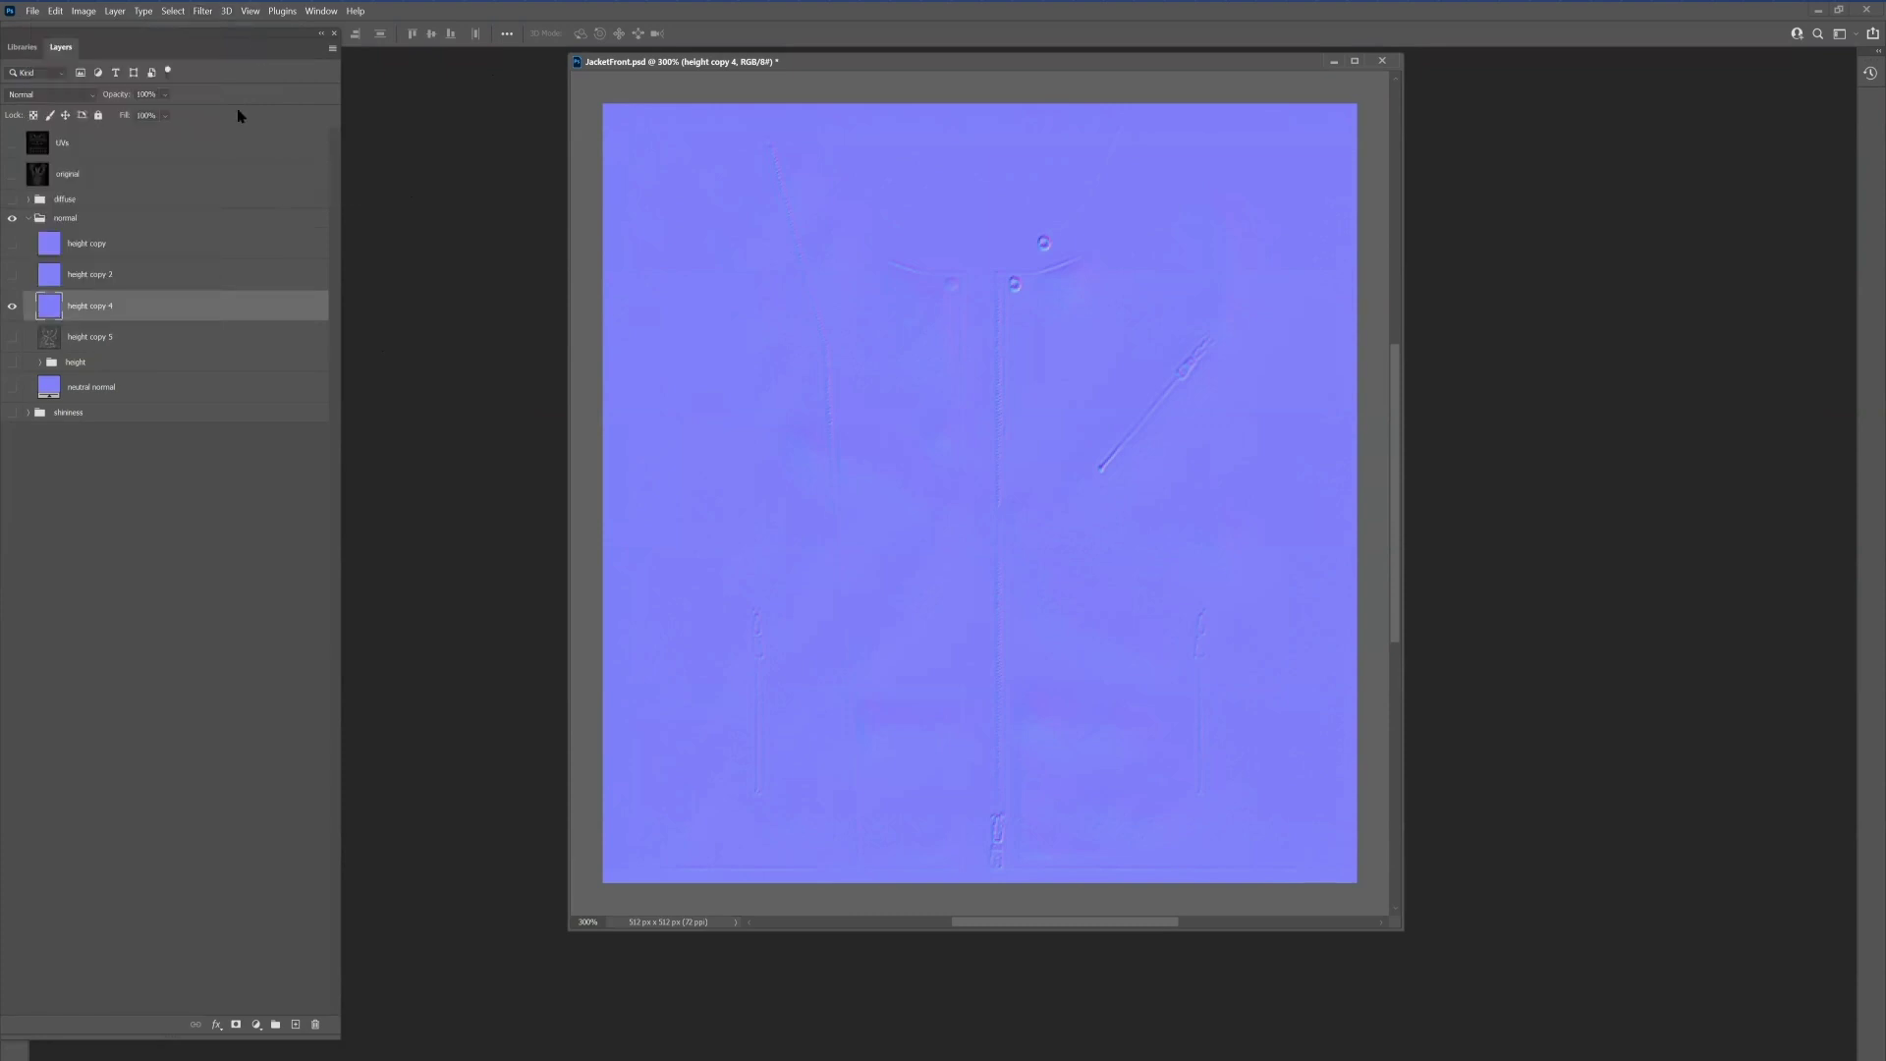
{"action": "key", "text": "alt"}
{"action": "key", "text": "alt+Tab"}
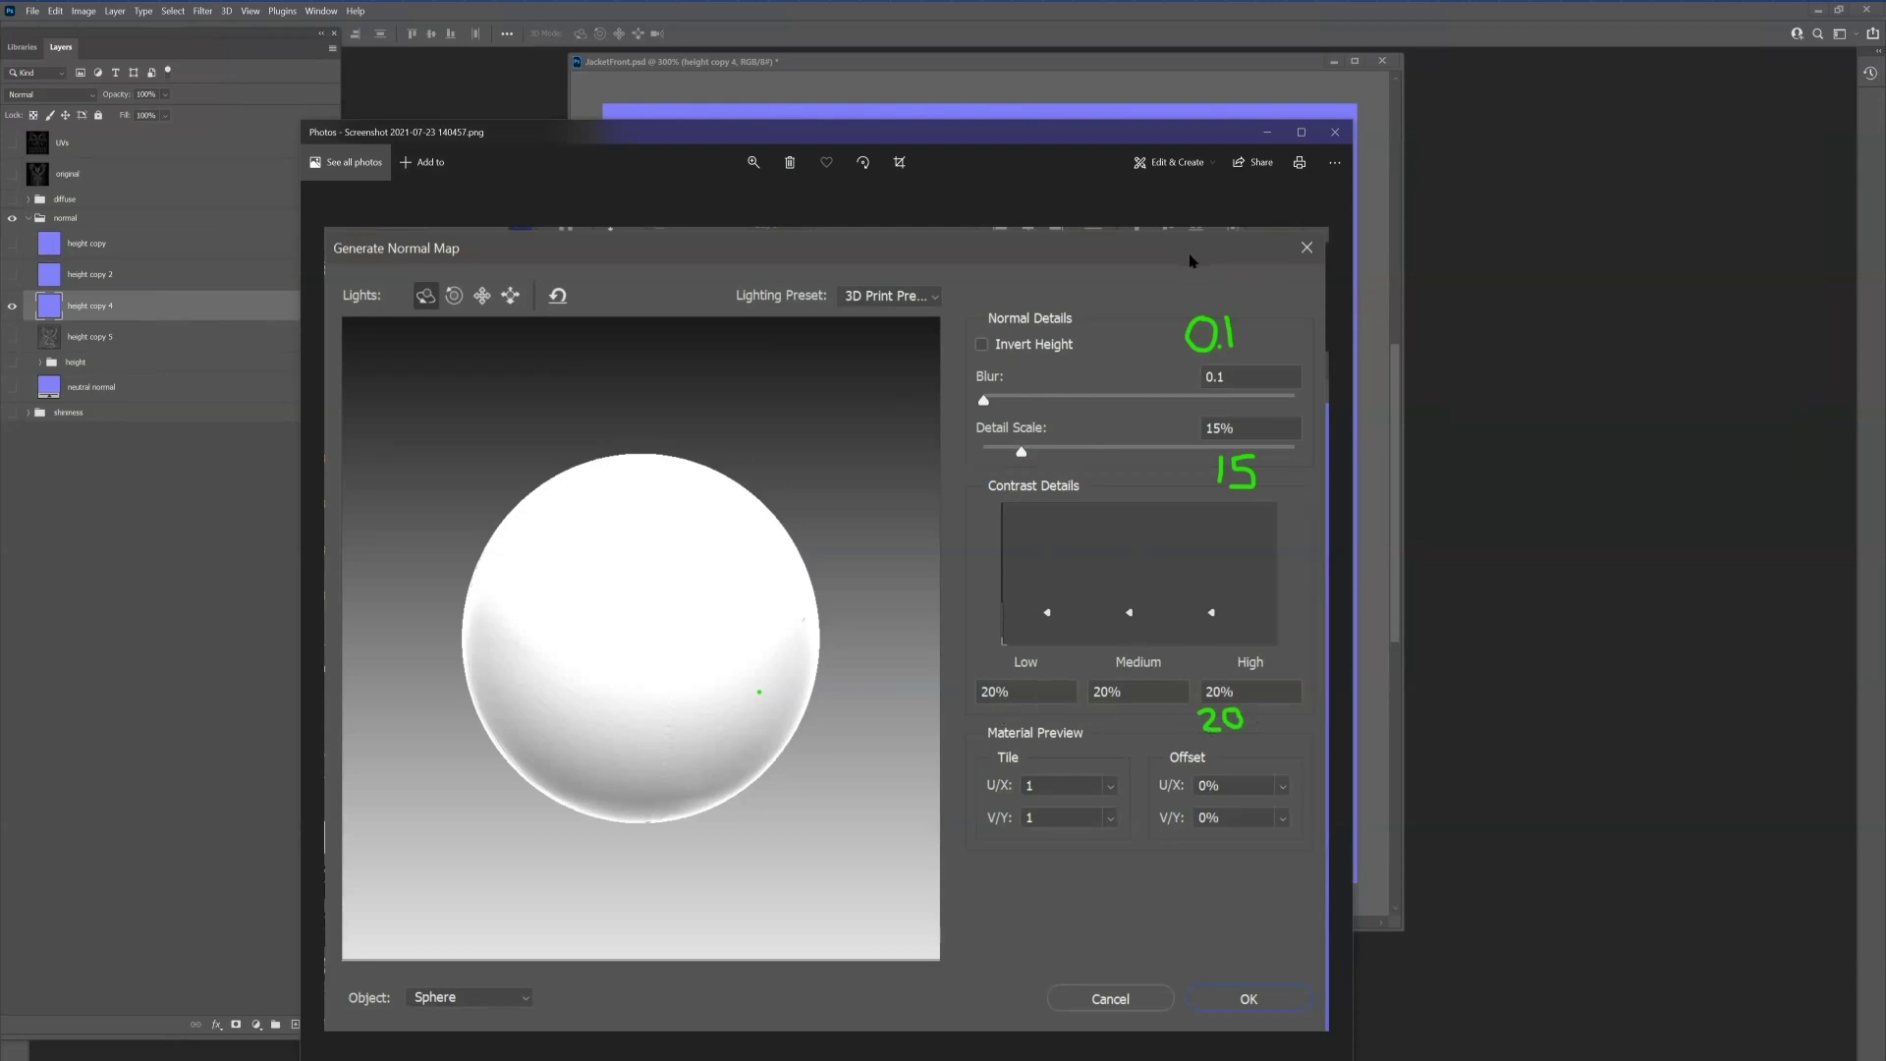
{"action": "left_click", "coordinate": [1158, 102]}
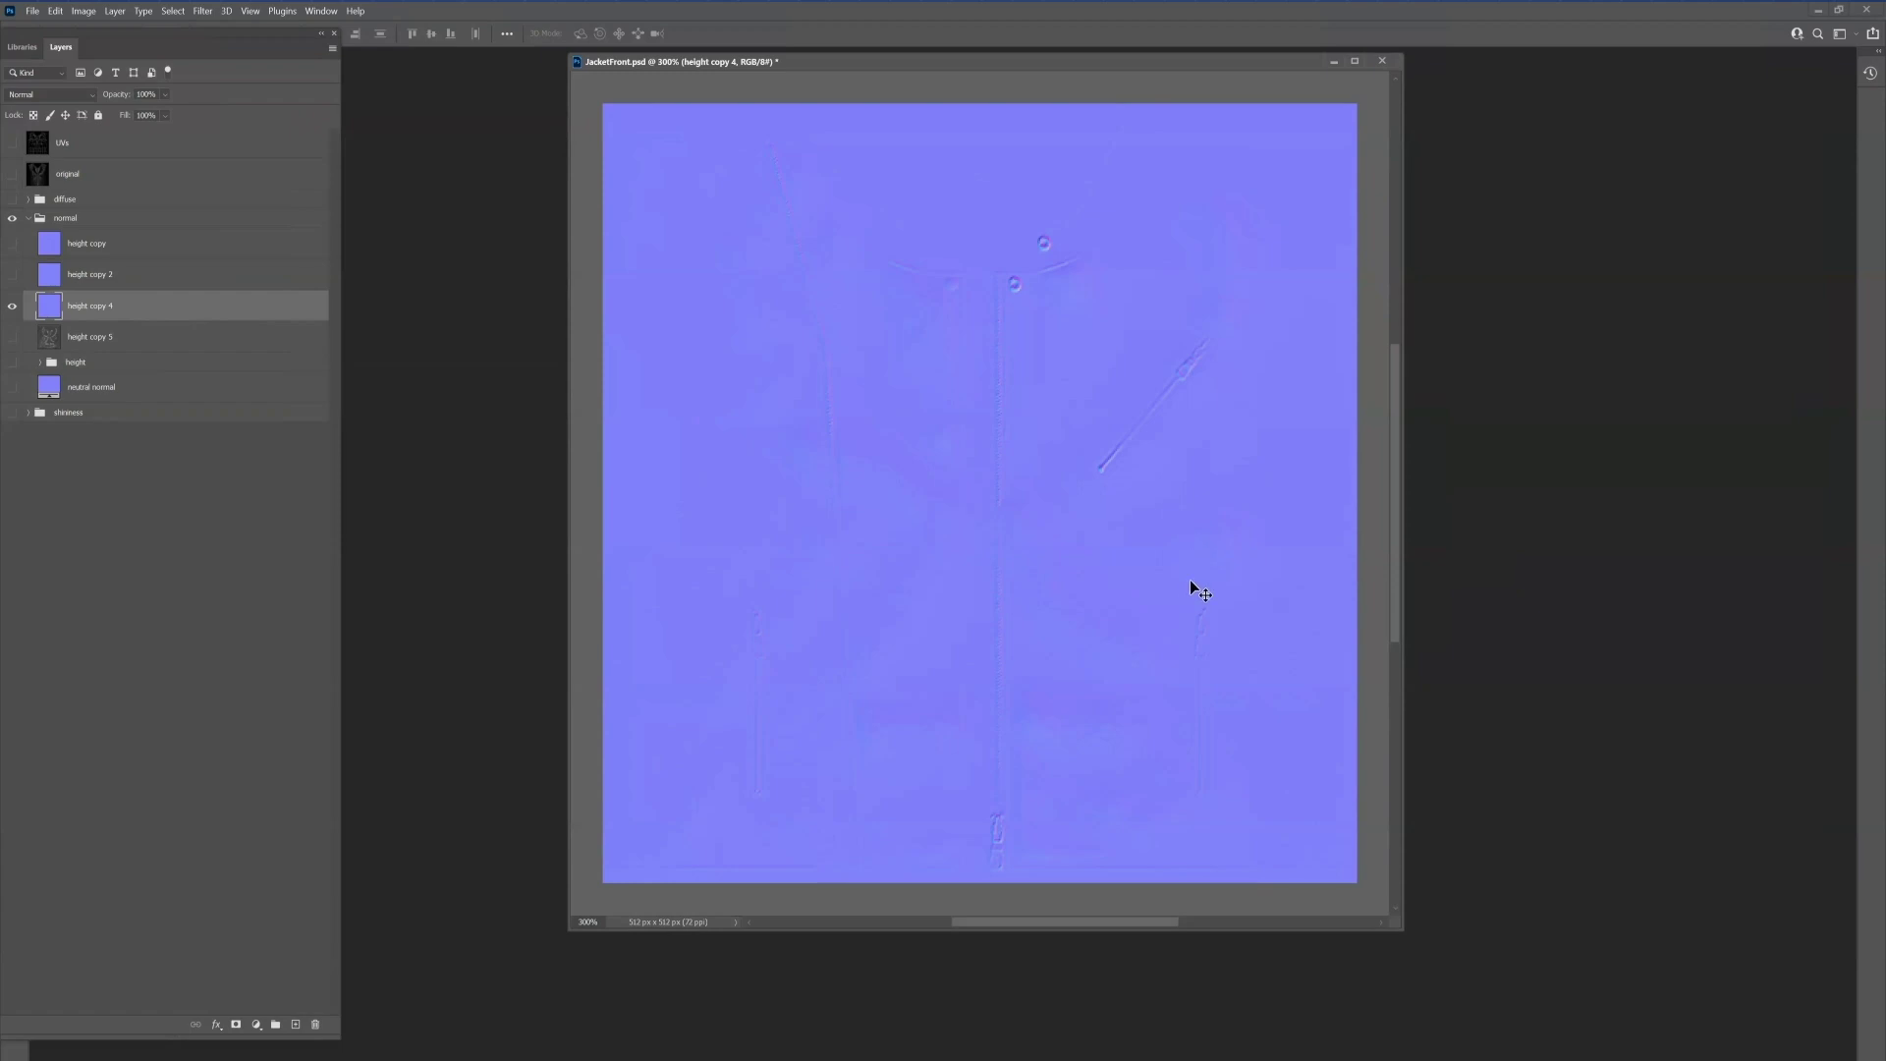
Step: In IMVU Studio, assign JacketFront_normal.png as the Front material's normal map, preview the changes and inspect the jacket up close
{"action": "key", "text": "alt+Tab"}
{"action": "key", "text": "alt+Tab"}
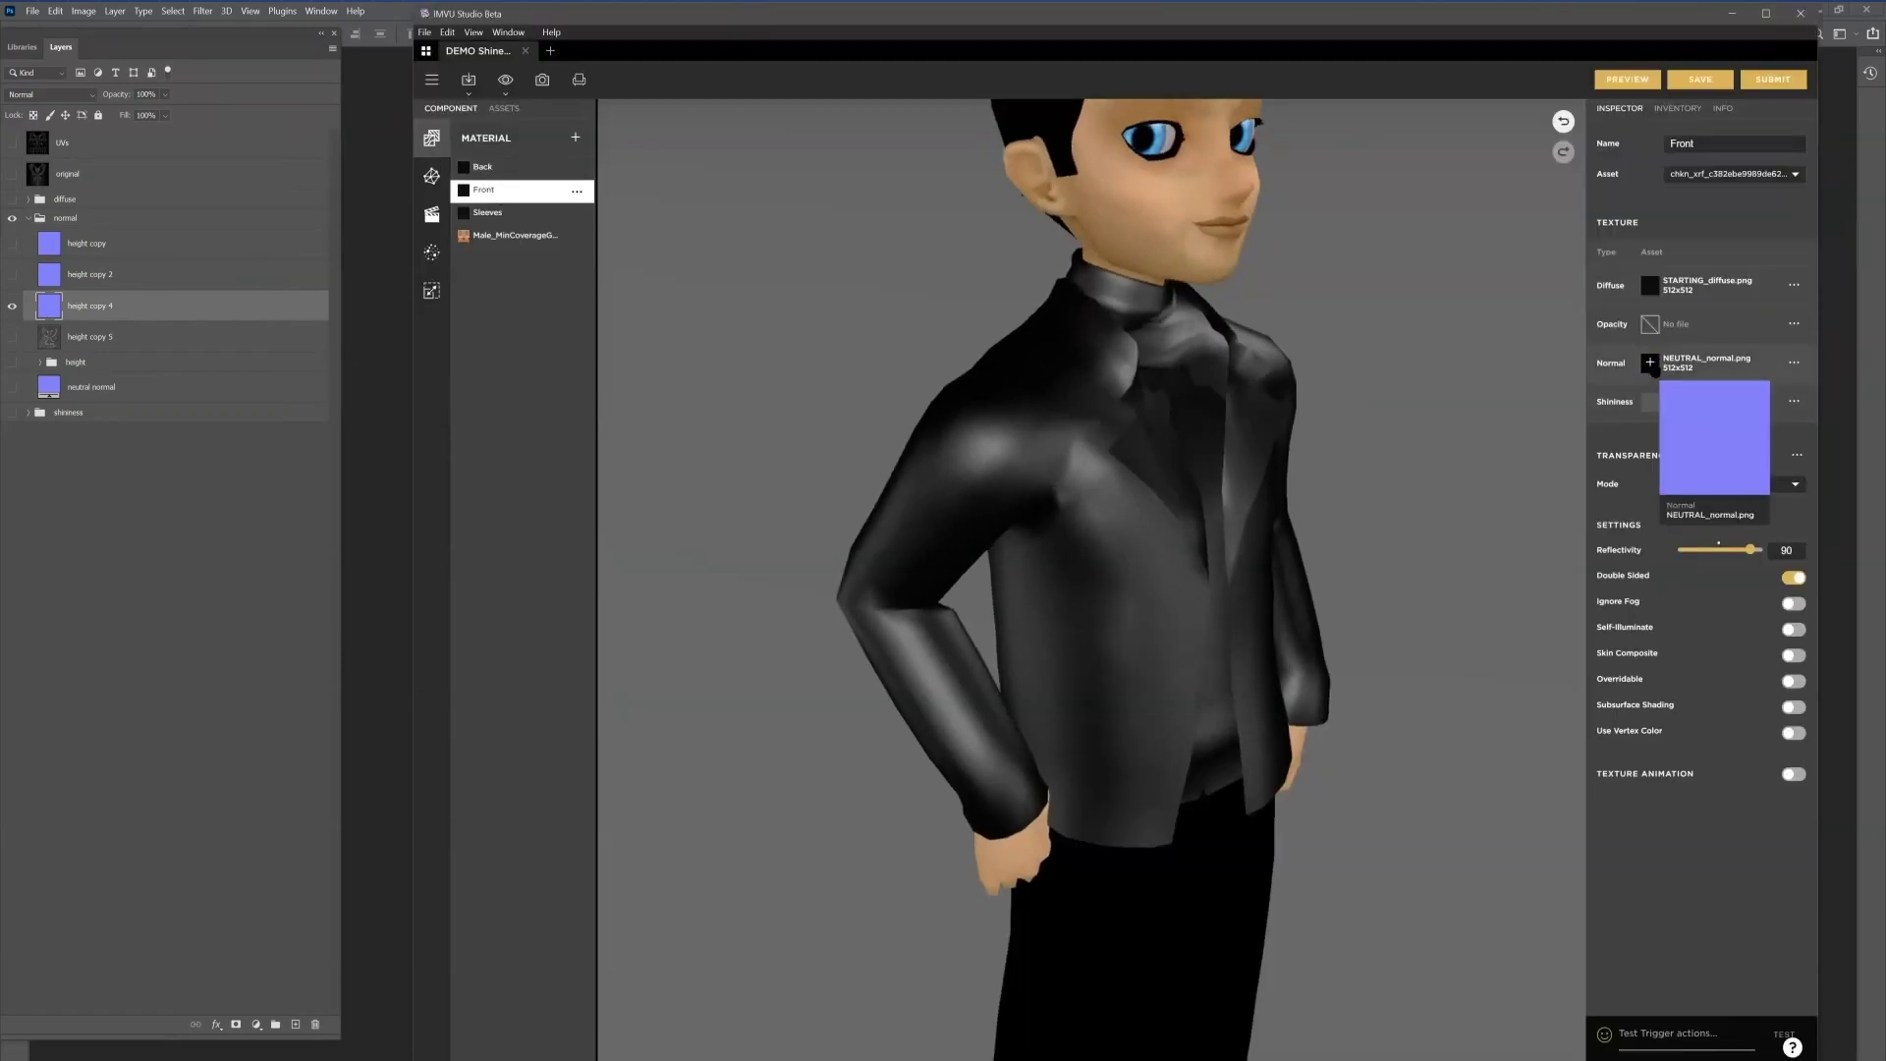
{"action": "left_click", "coordinate": [1649, 364]}
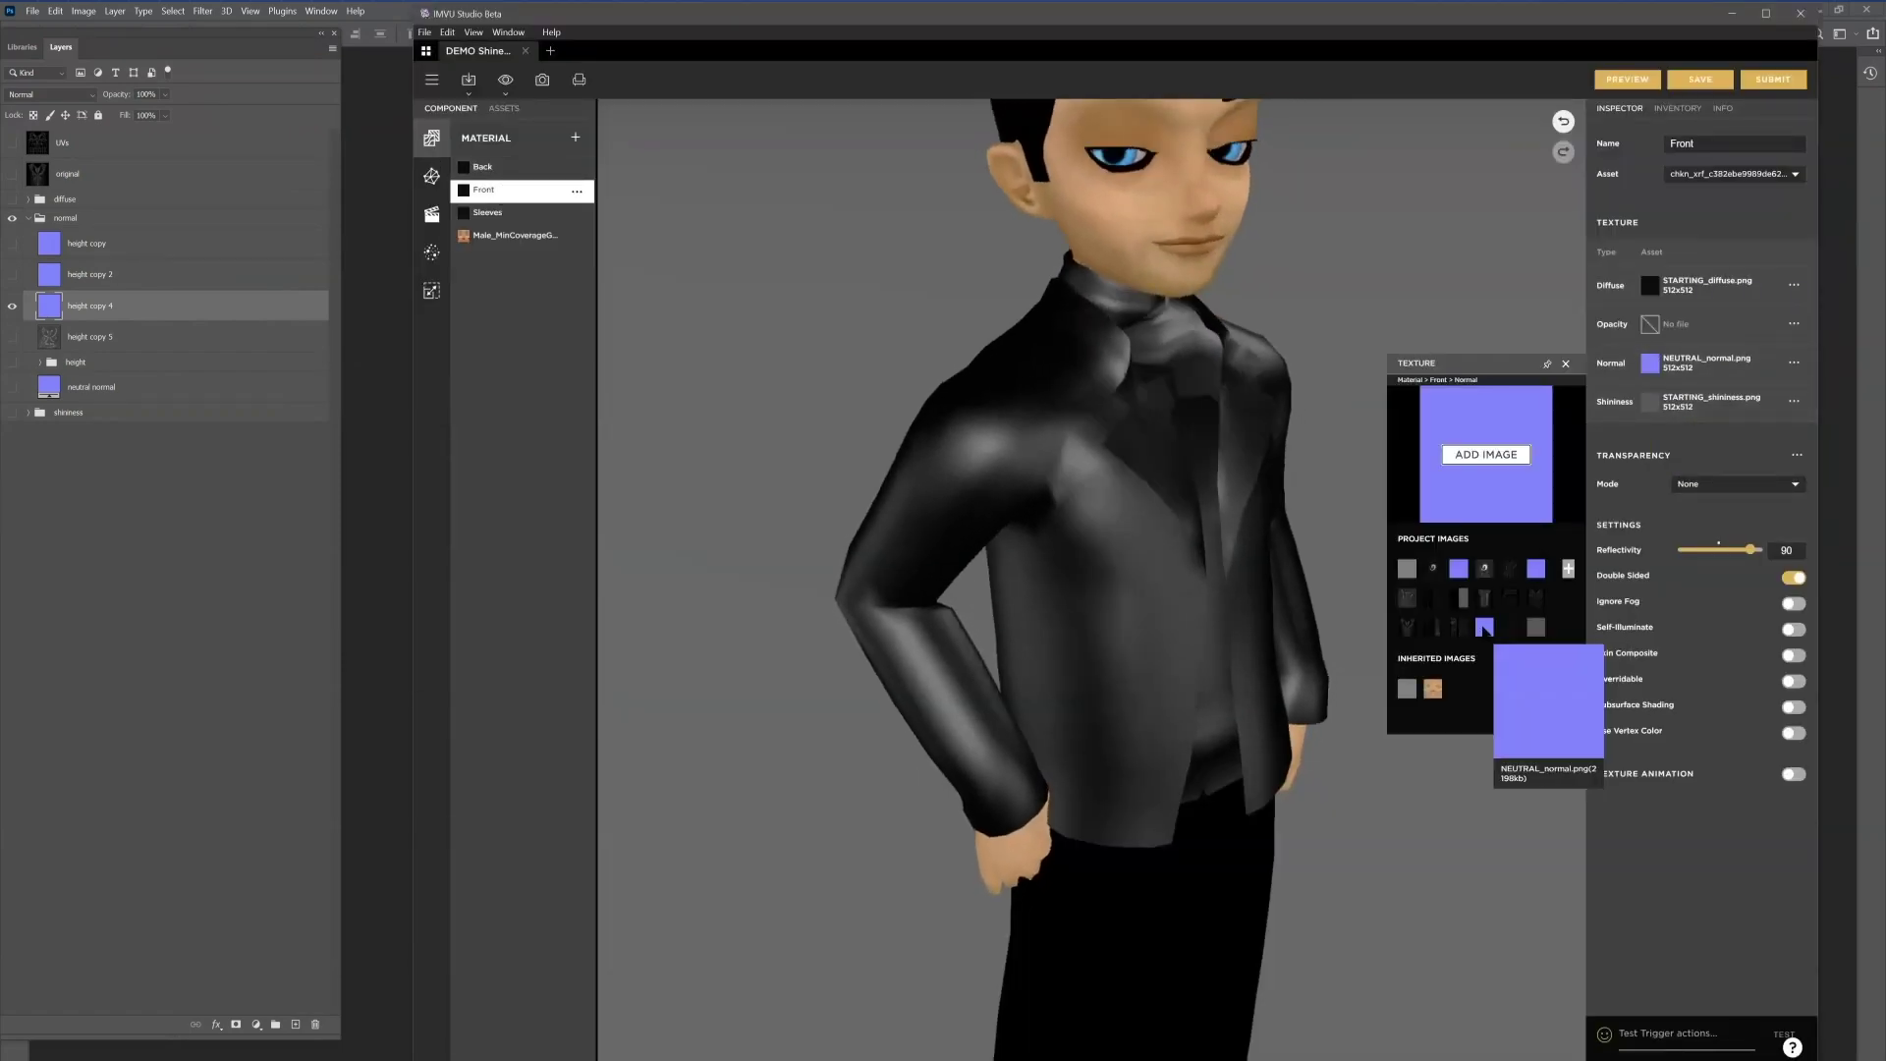
{"action": "mouse_move", "coordinate": [1458, 570]}
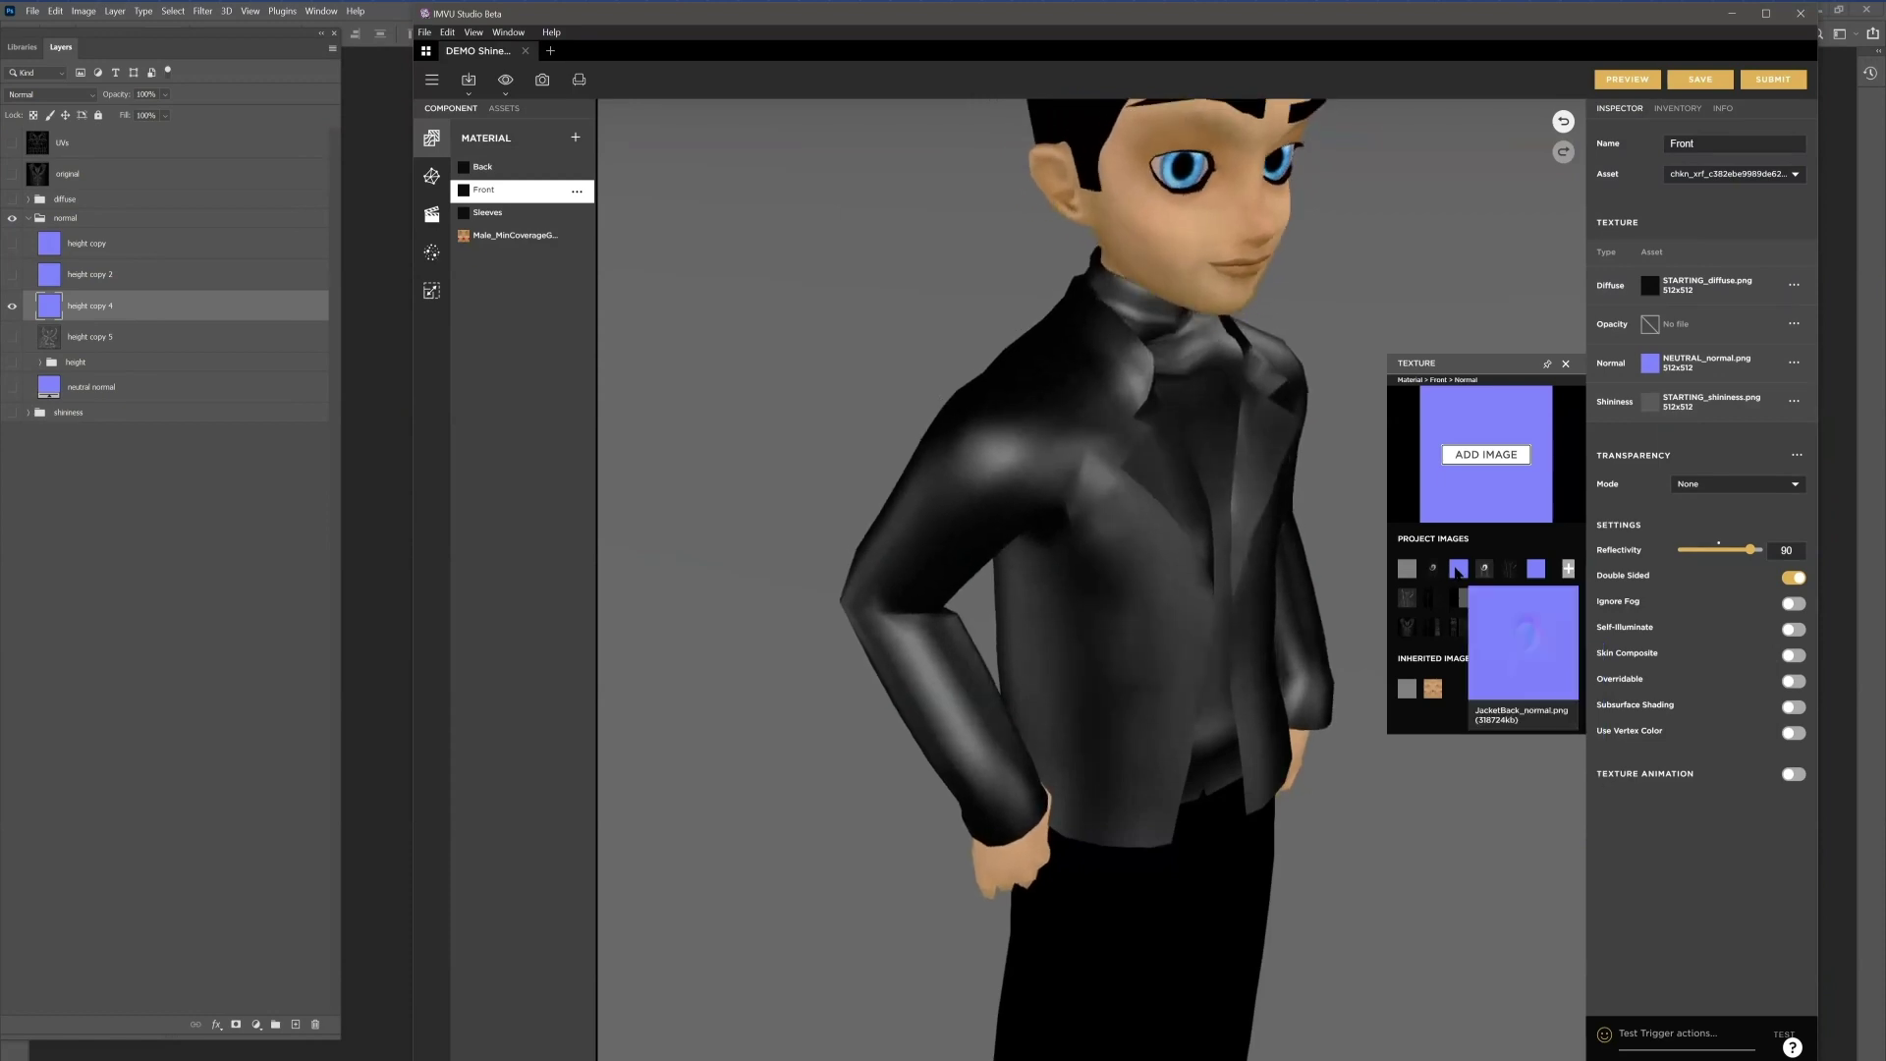
{"action": "mouse_move", "coordinate": [1537, 570]}
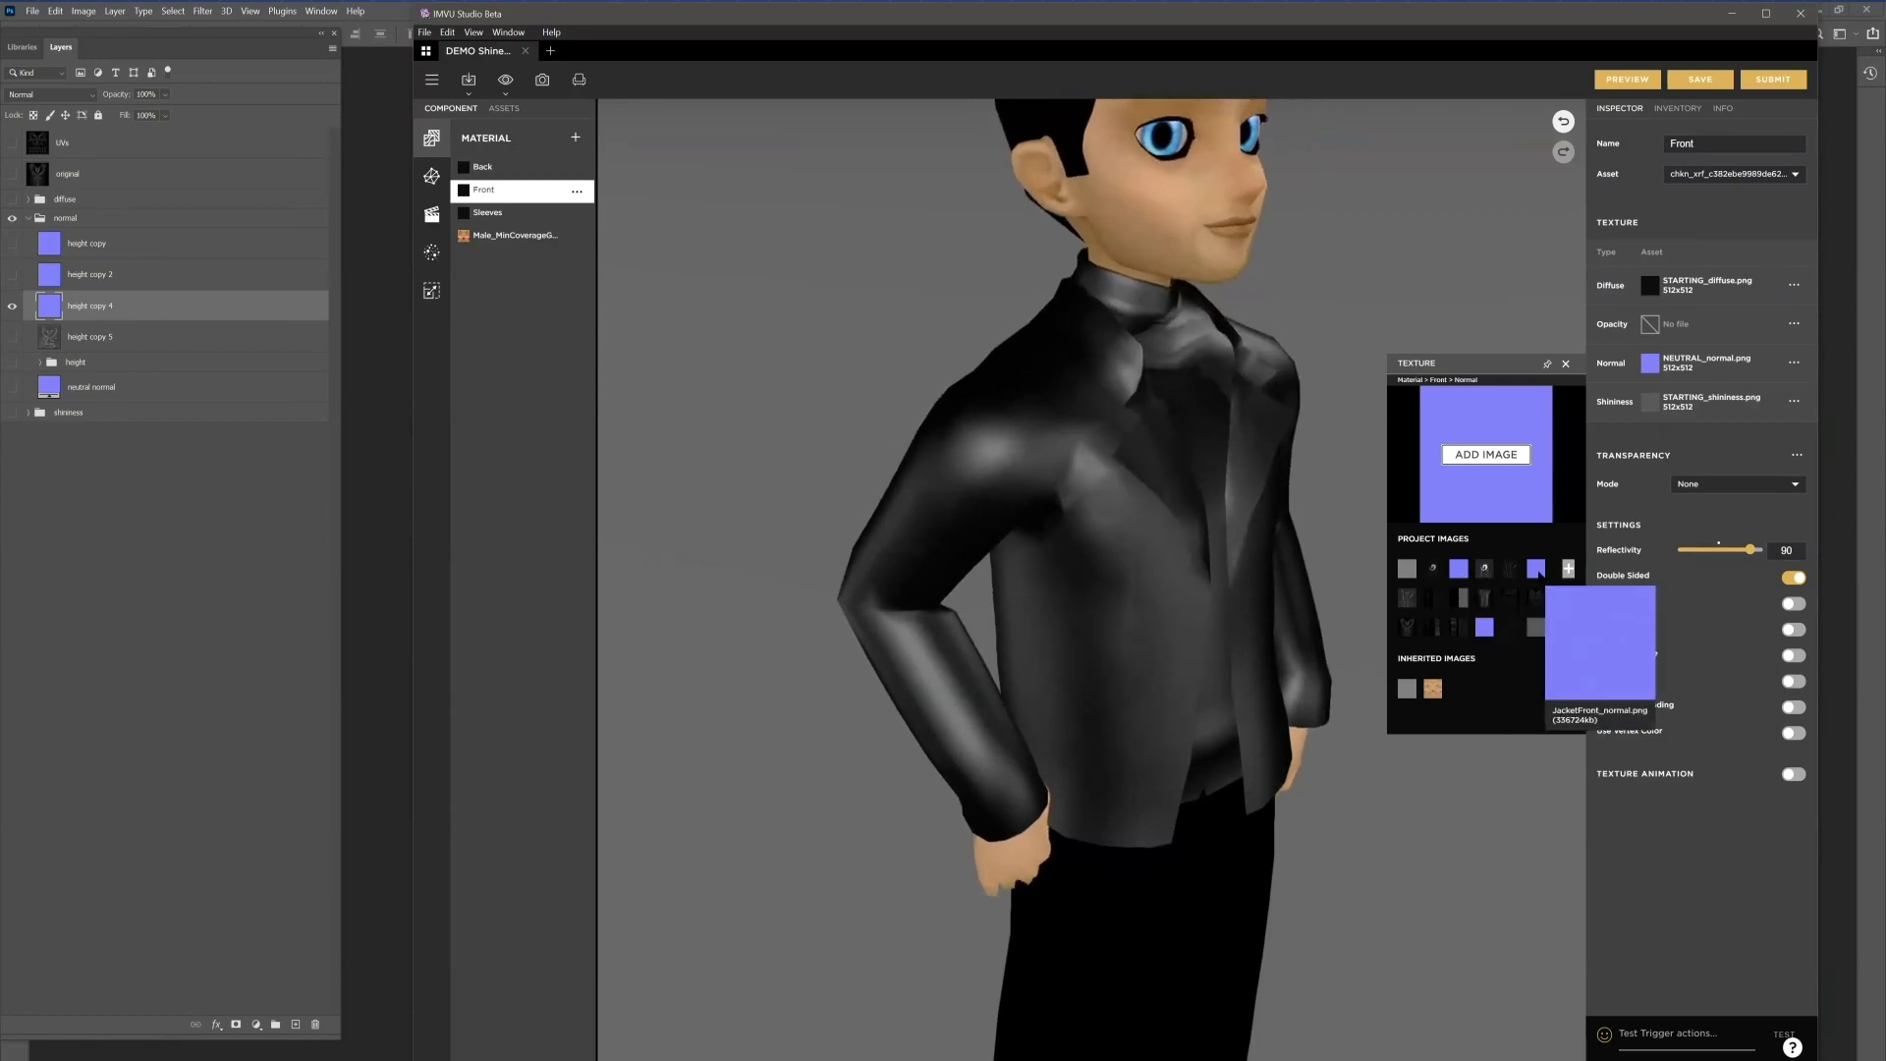
{"action": "left_click", "coordinate": [1537, 569]}
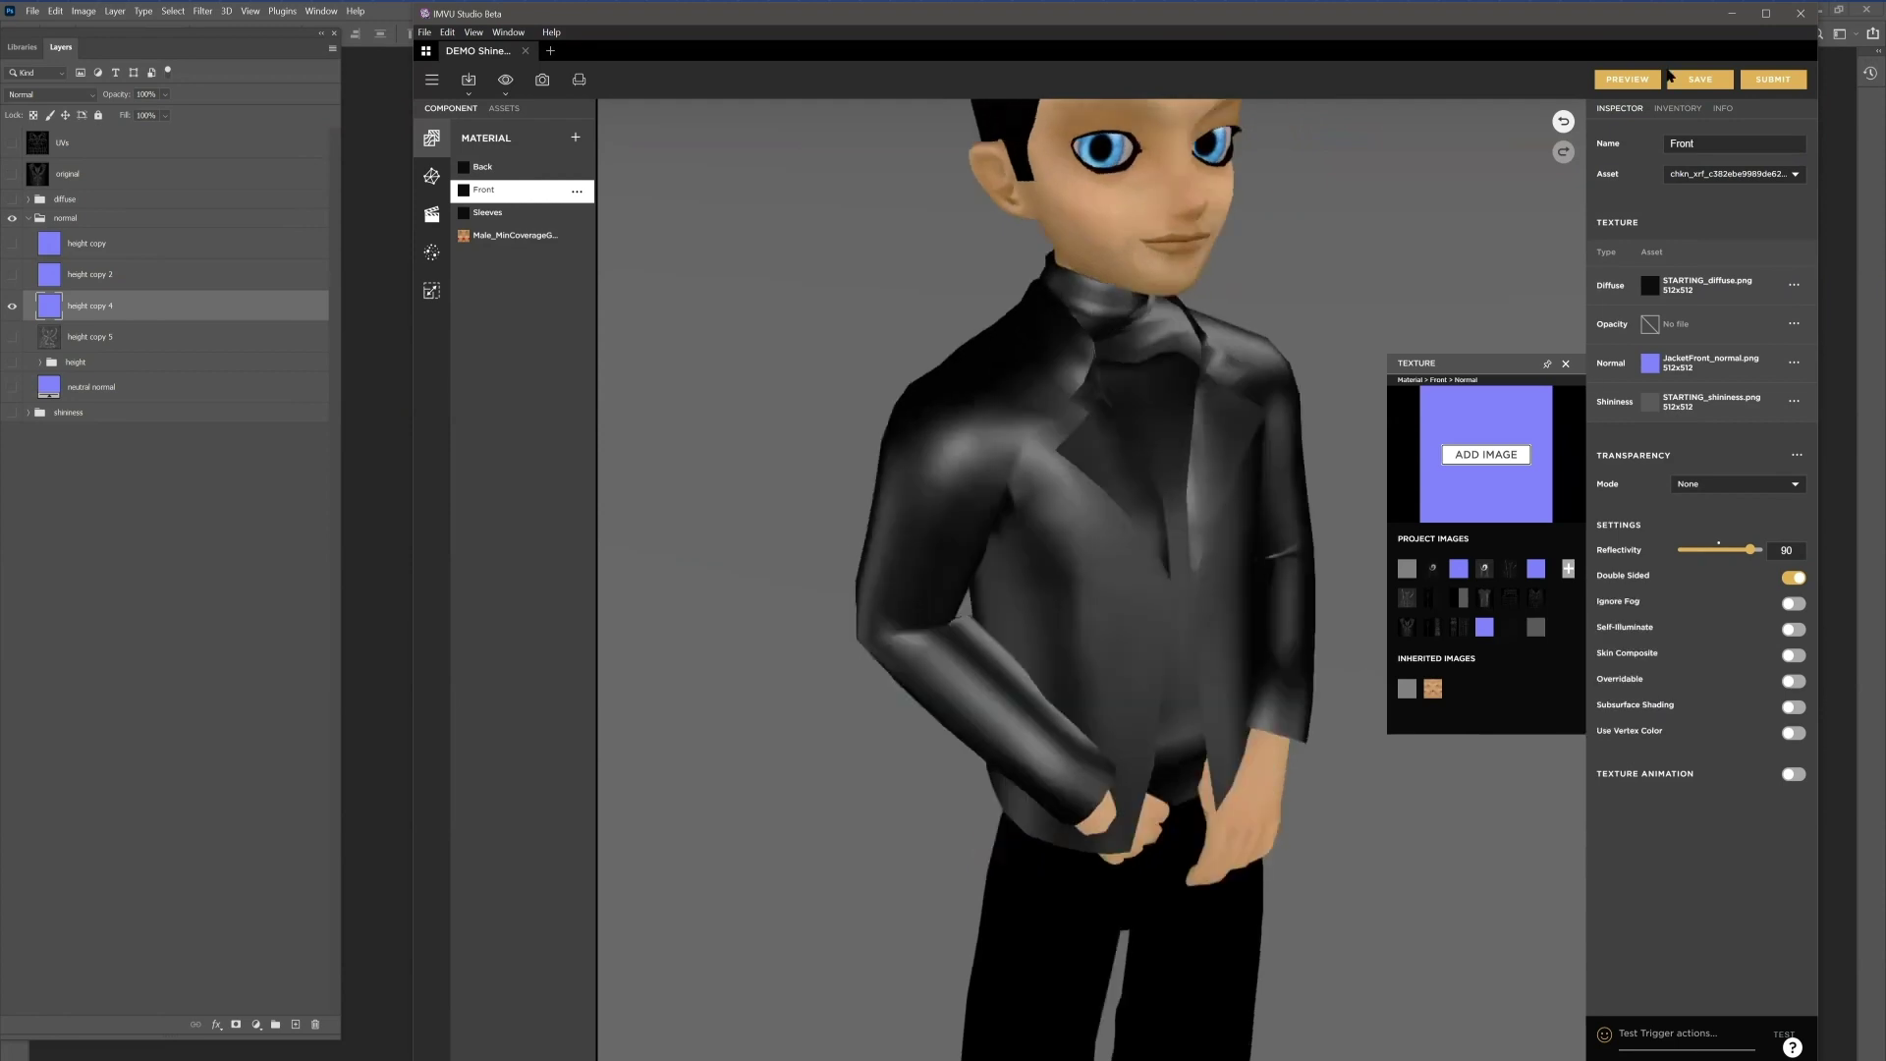
{"action": "left_click", "coordinate": [1566, 364]}
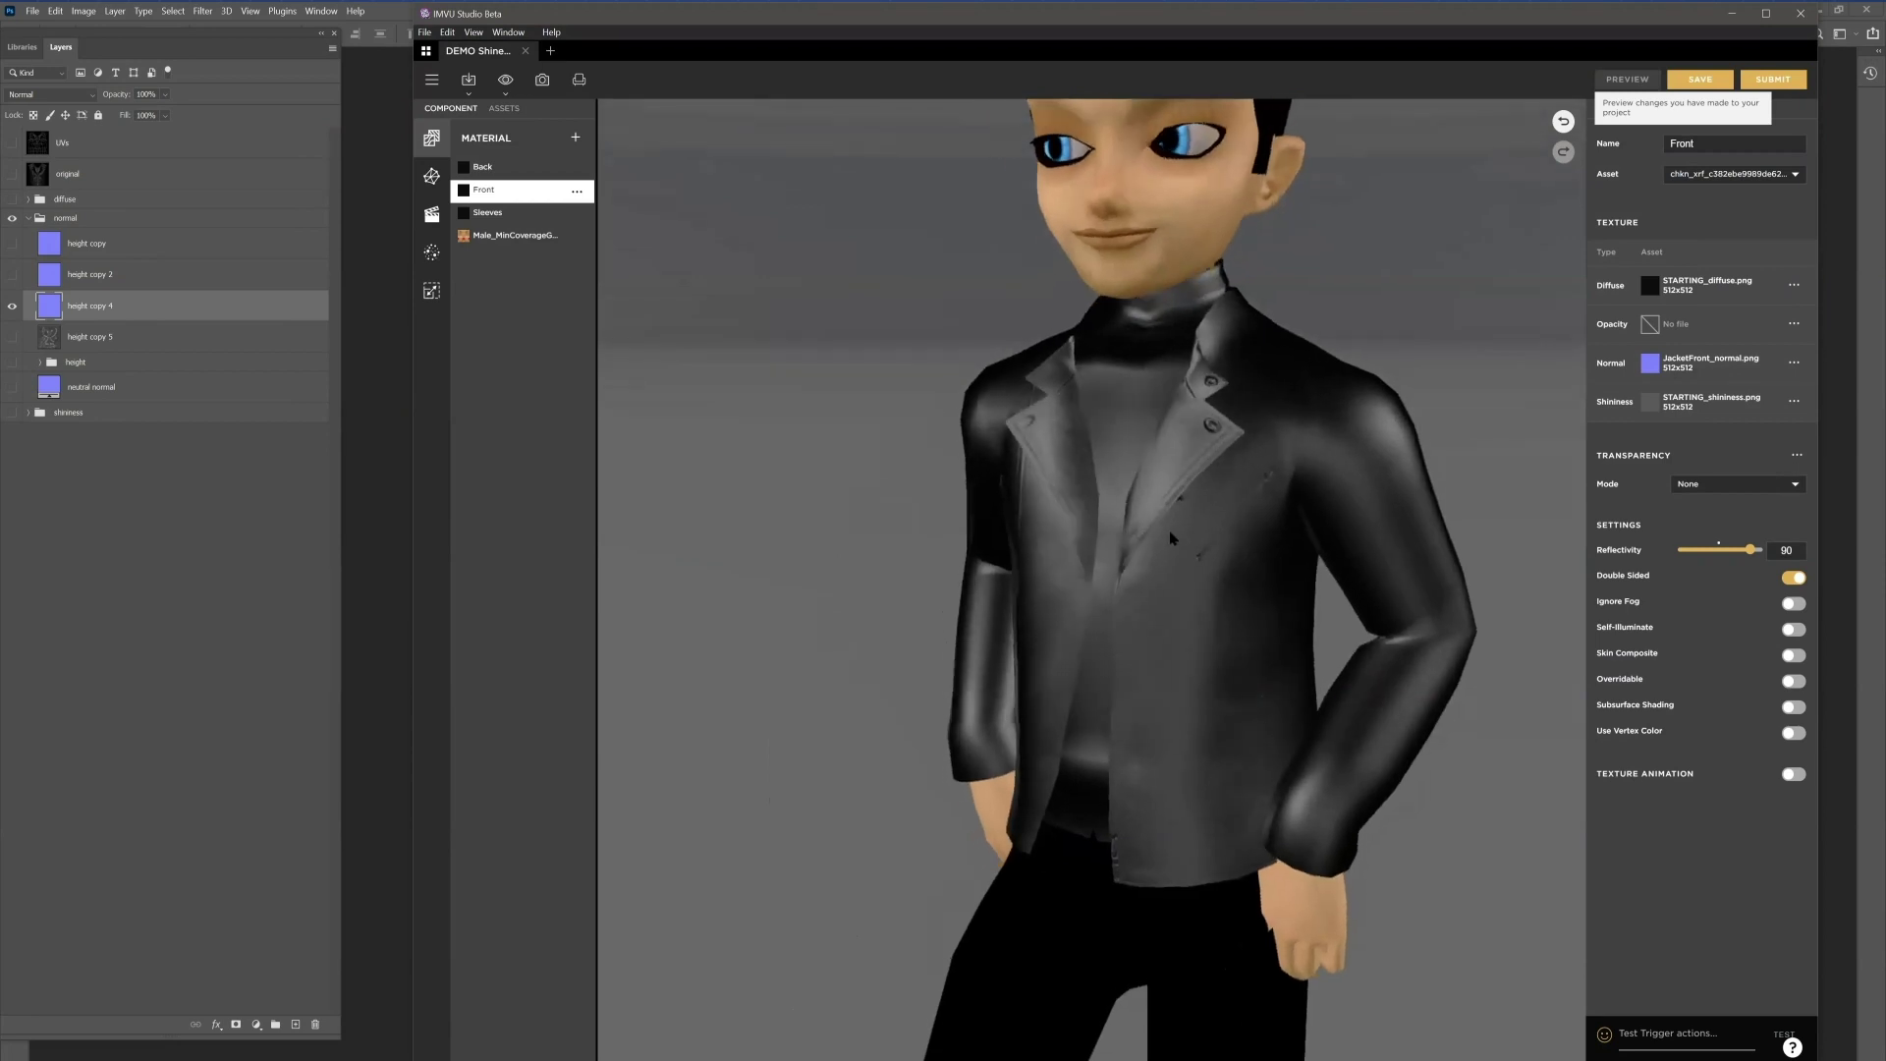
{"action": "scroll", "coordinate": [1170, 538], "scroll_direction": "up", "scroll_amount": 5}
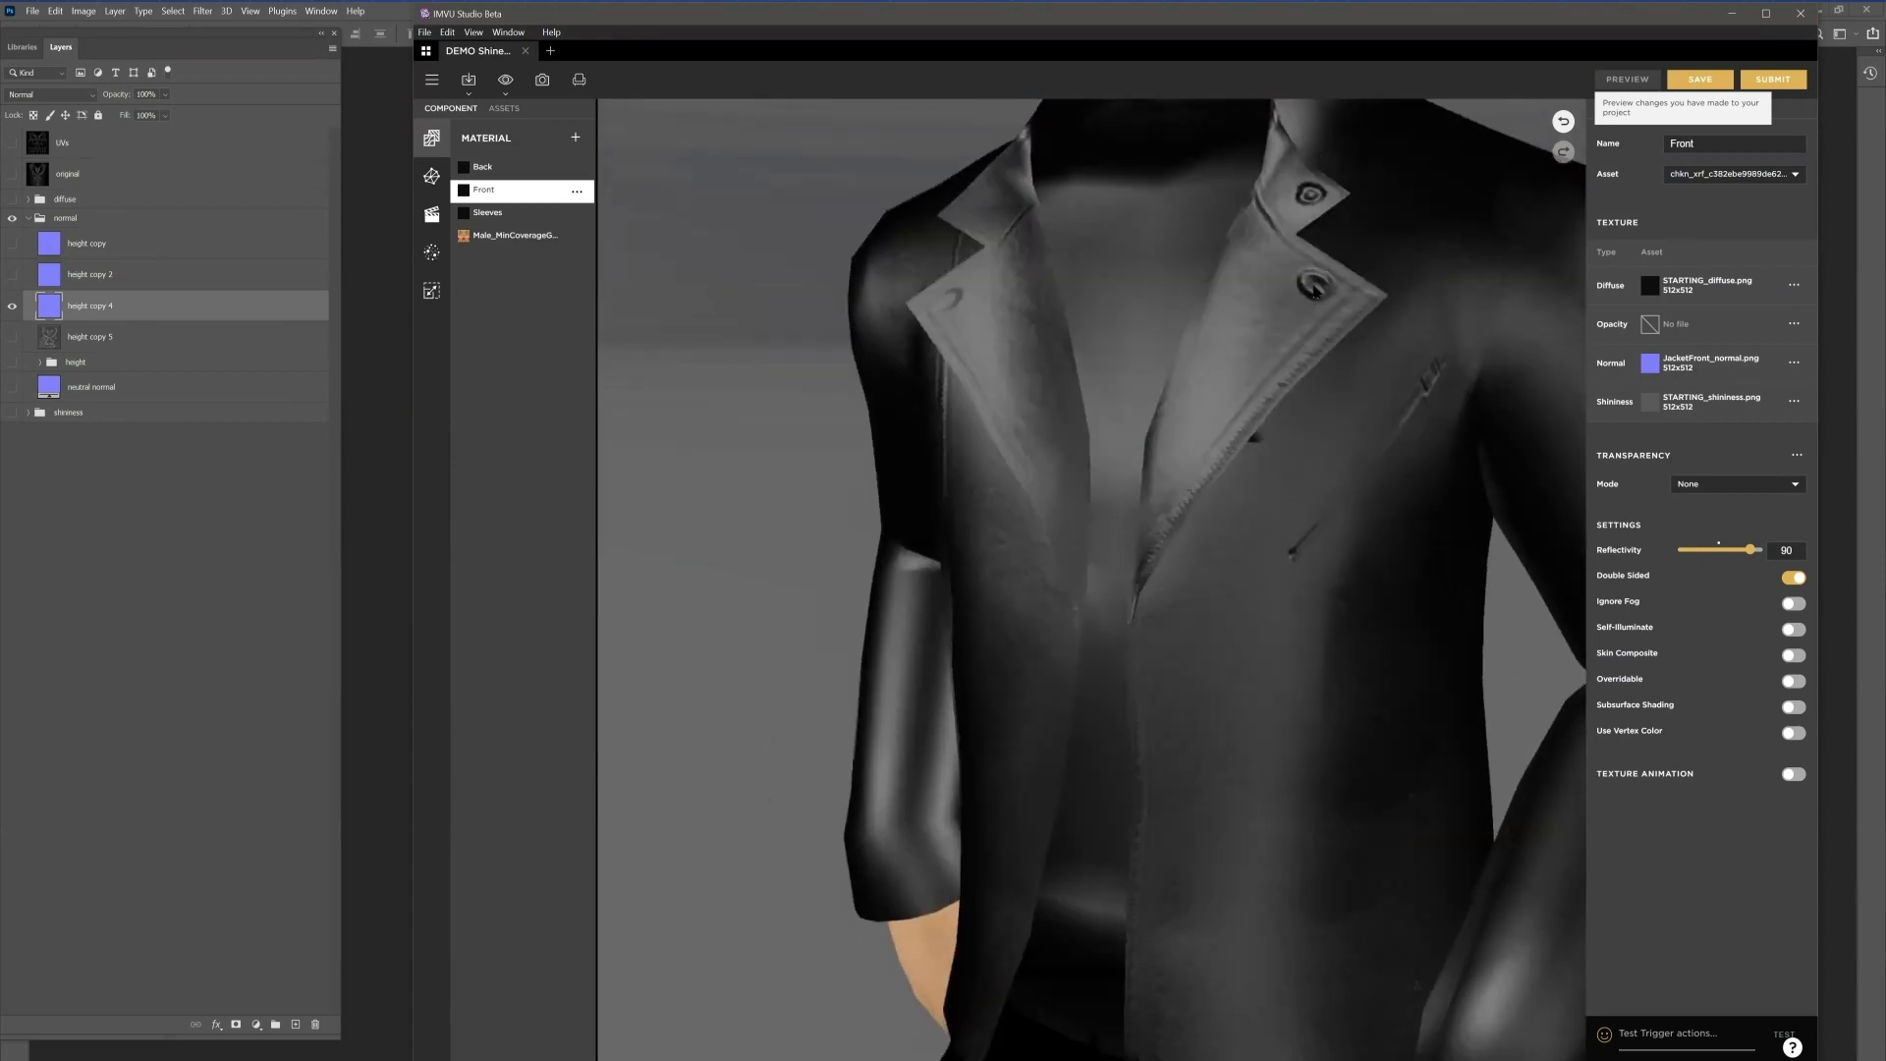
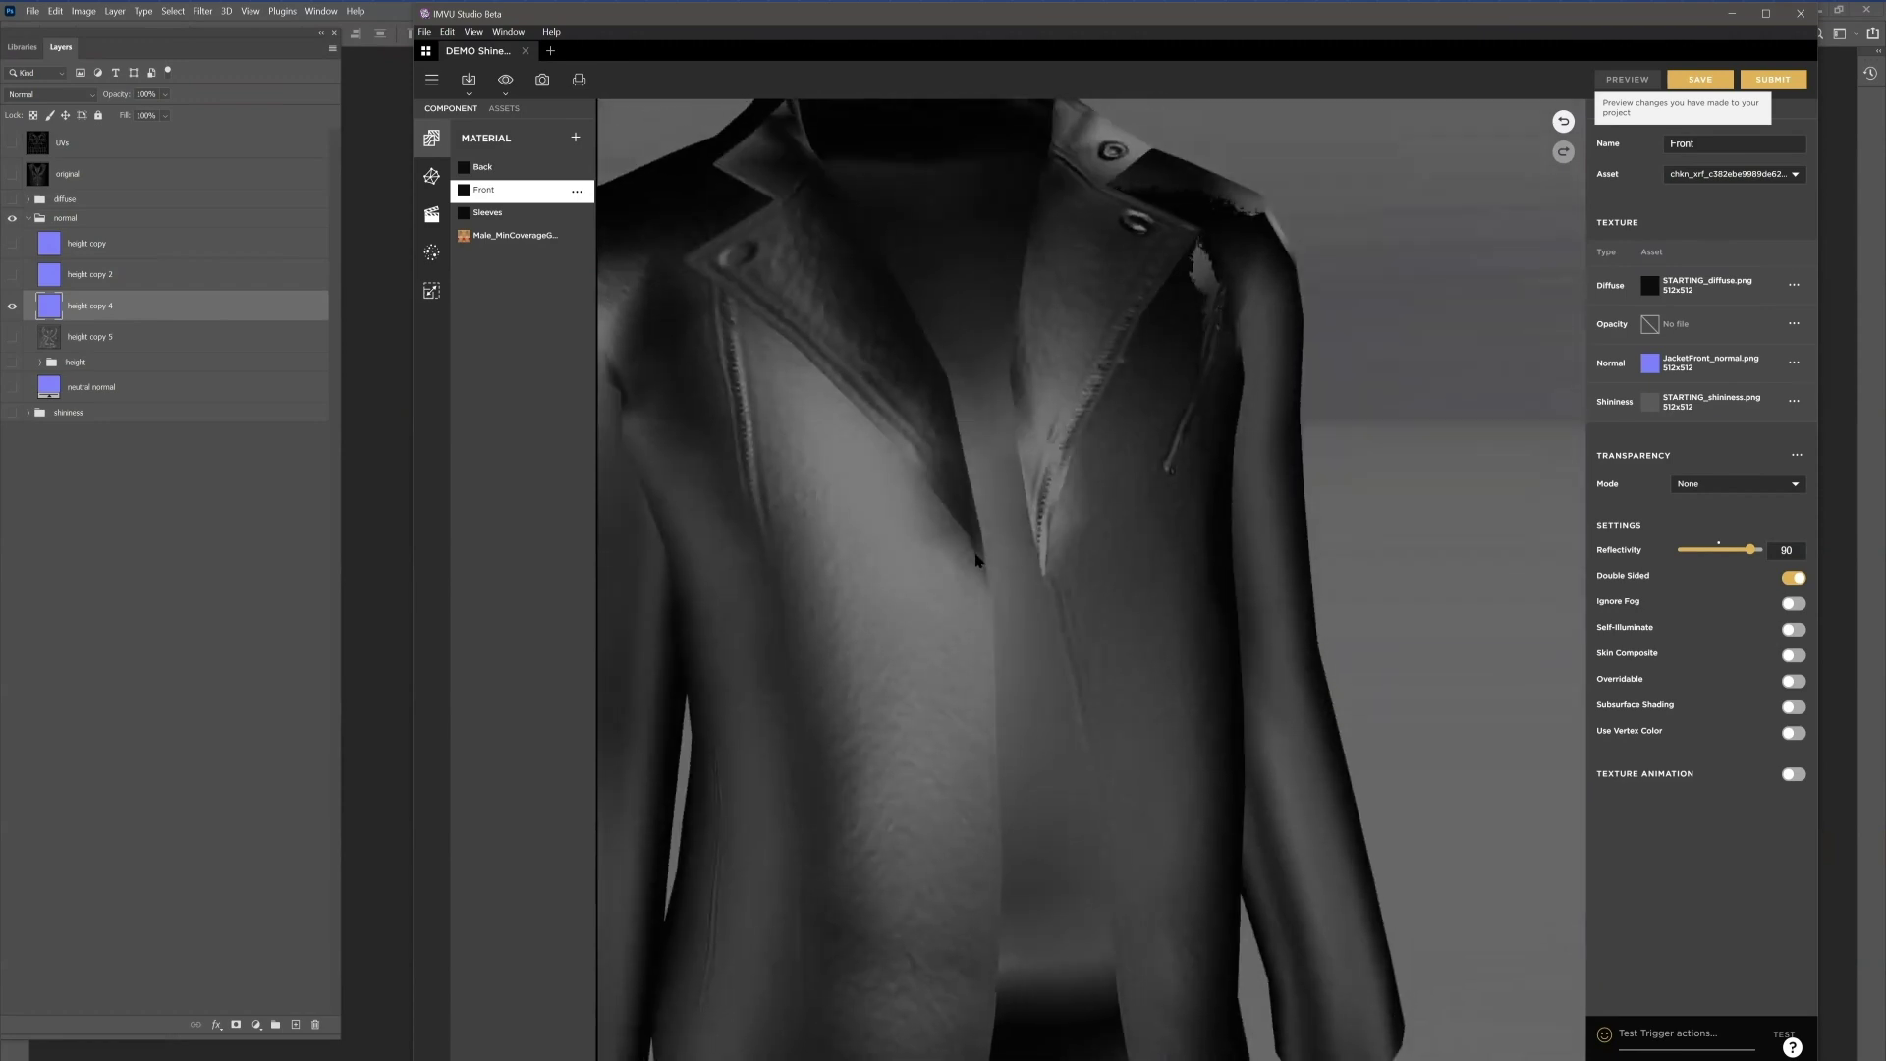
{"action": "scroll", "coordinate": [992, 563], "scroll_direction": "down", "scroll_amount": 5}
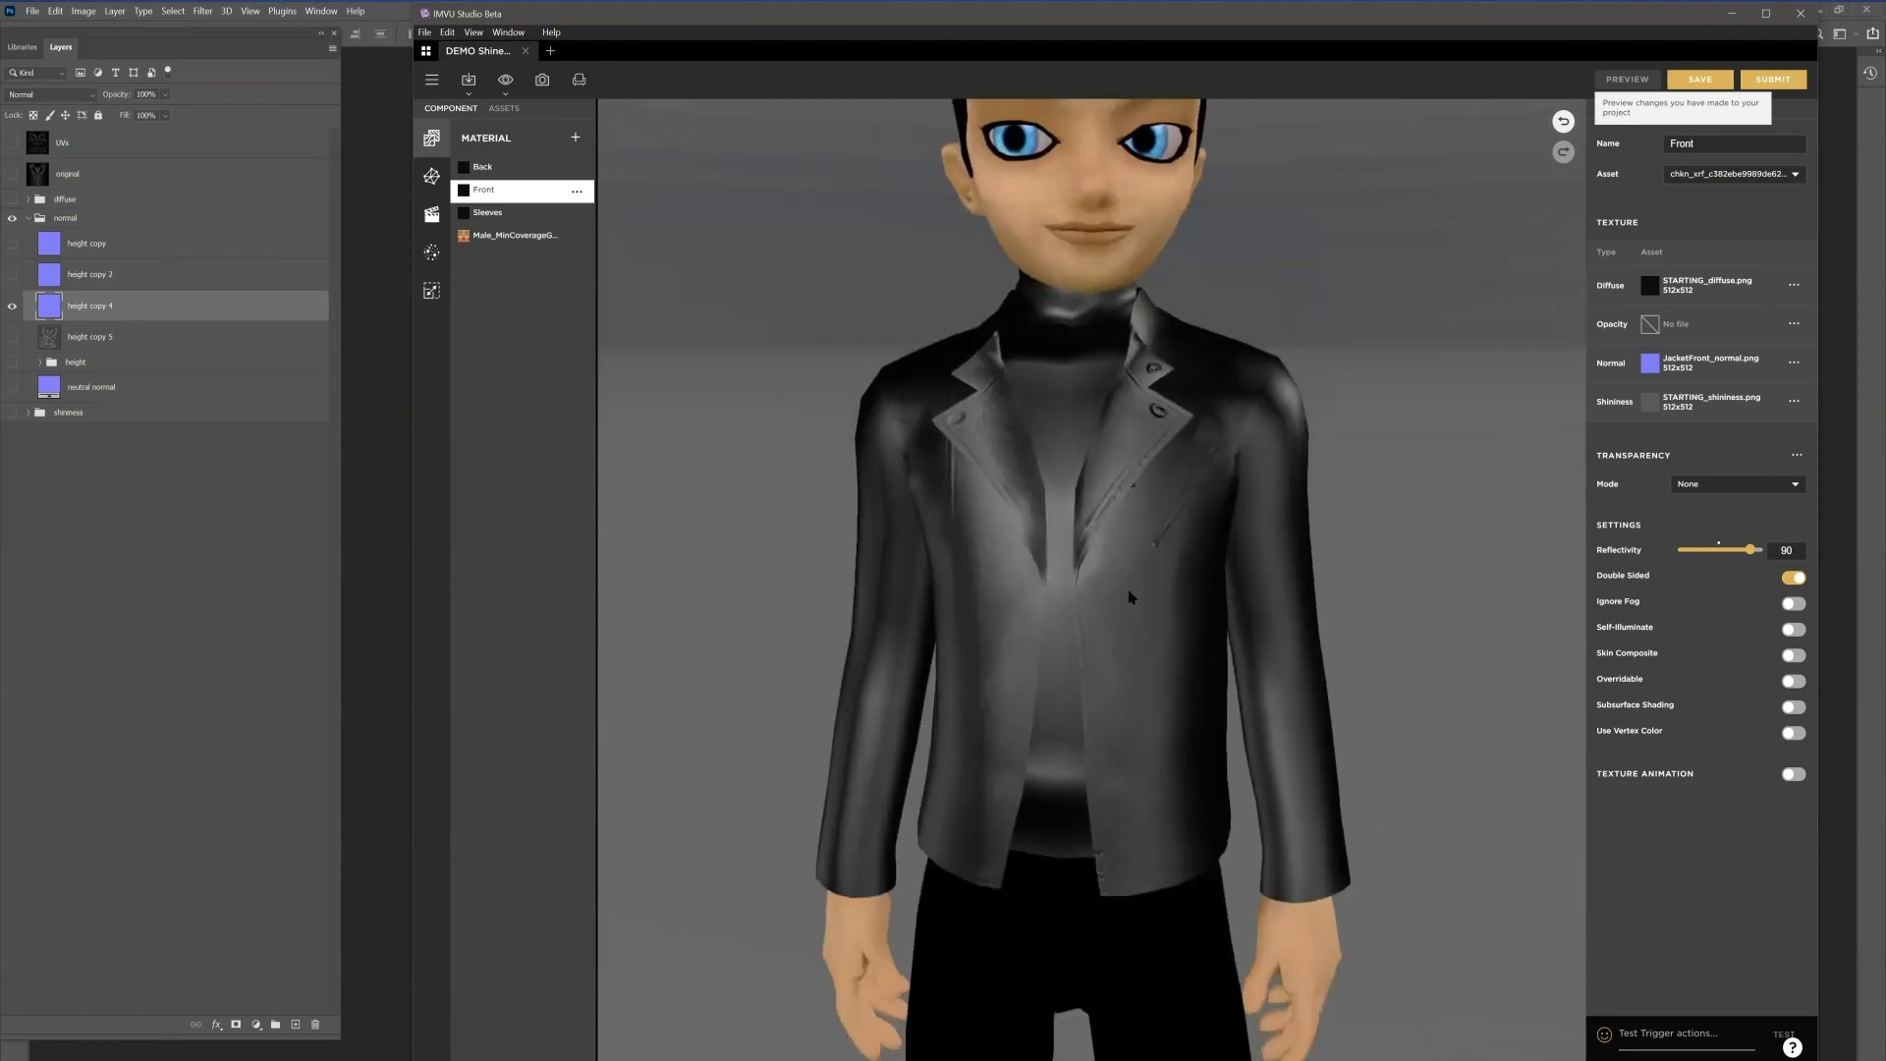
Step: Back in Photoshop, collapse and hide the normal group and display the shininess group instead
{"action": "left_click", "coordinate": [28, 223]}
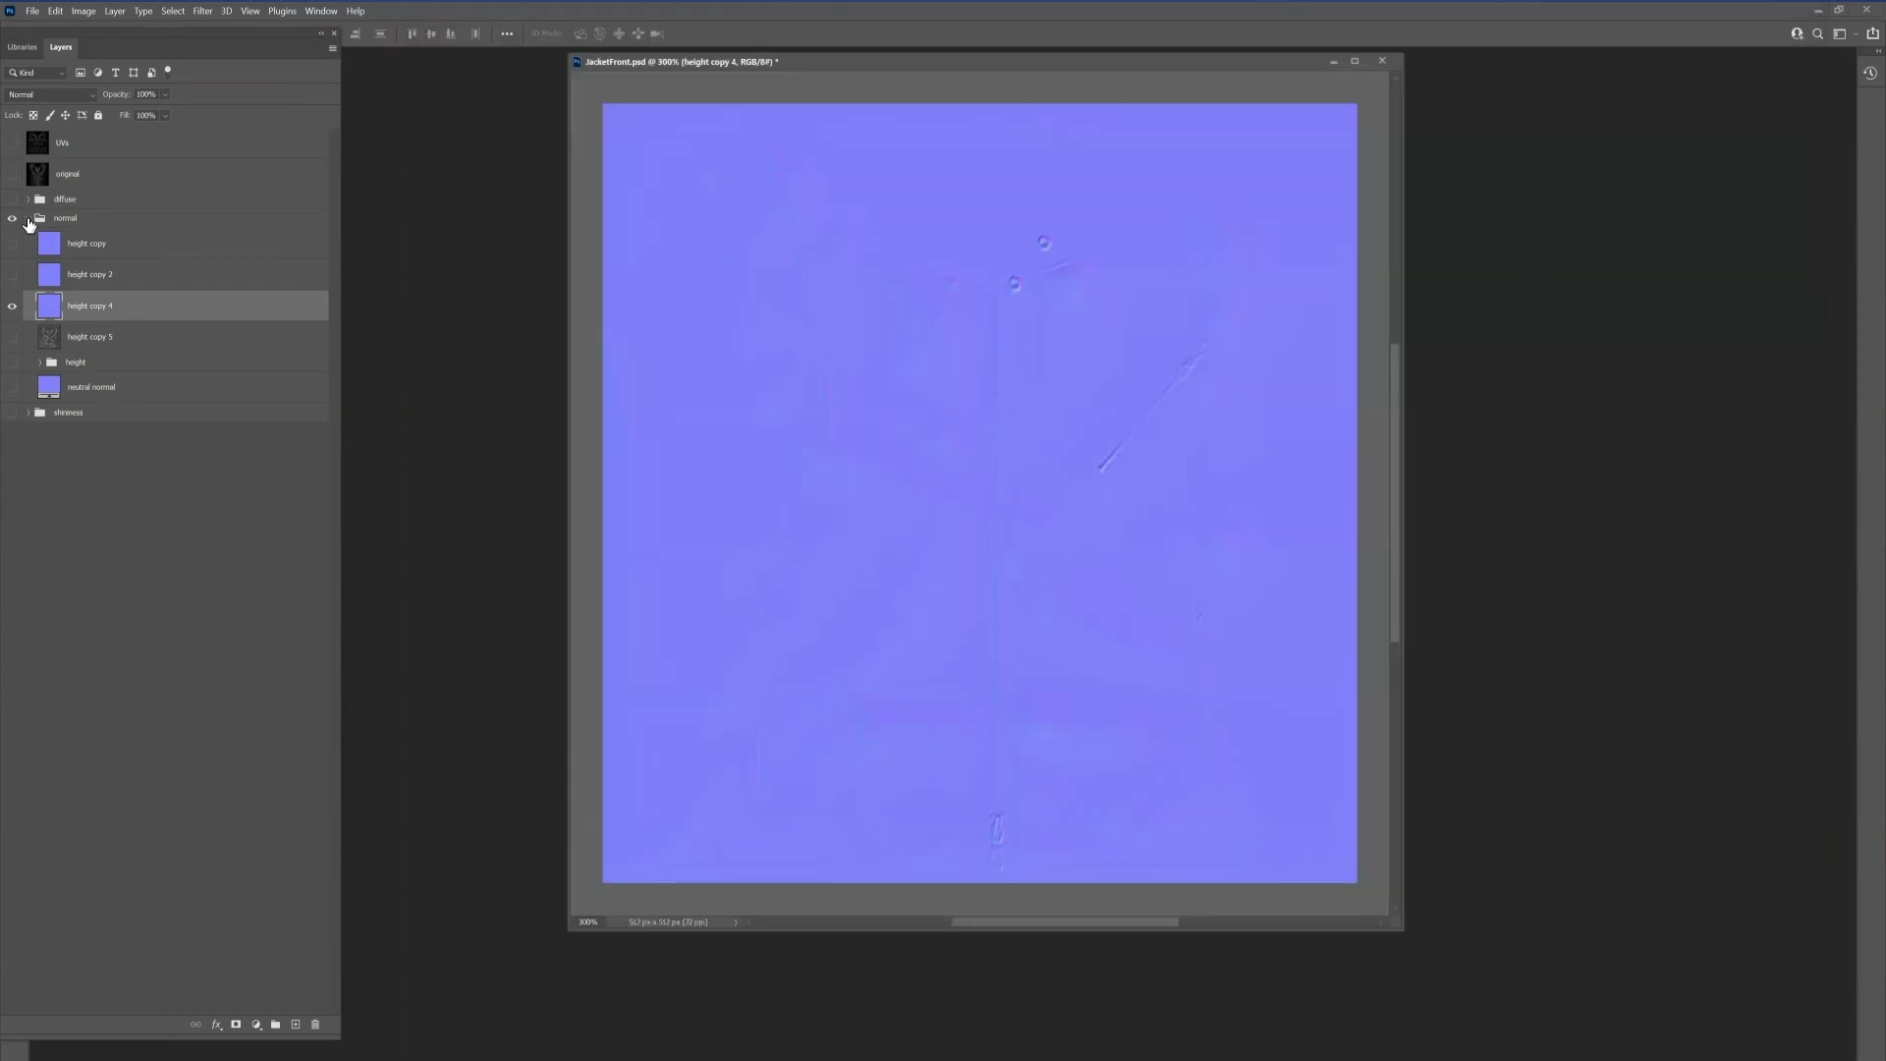
{"action": "left_click", "coordinate": [27, 219]}
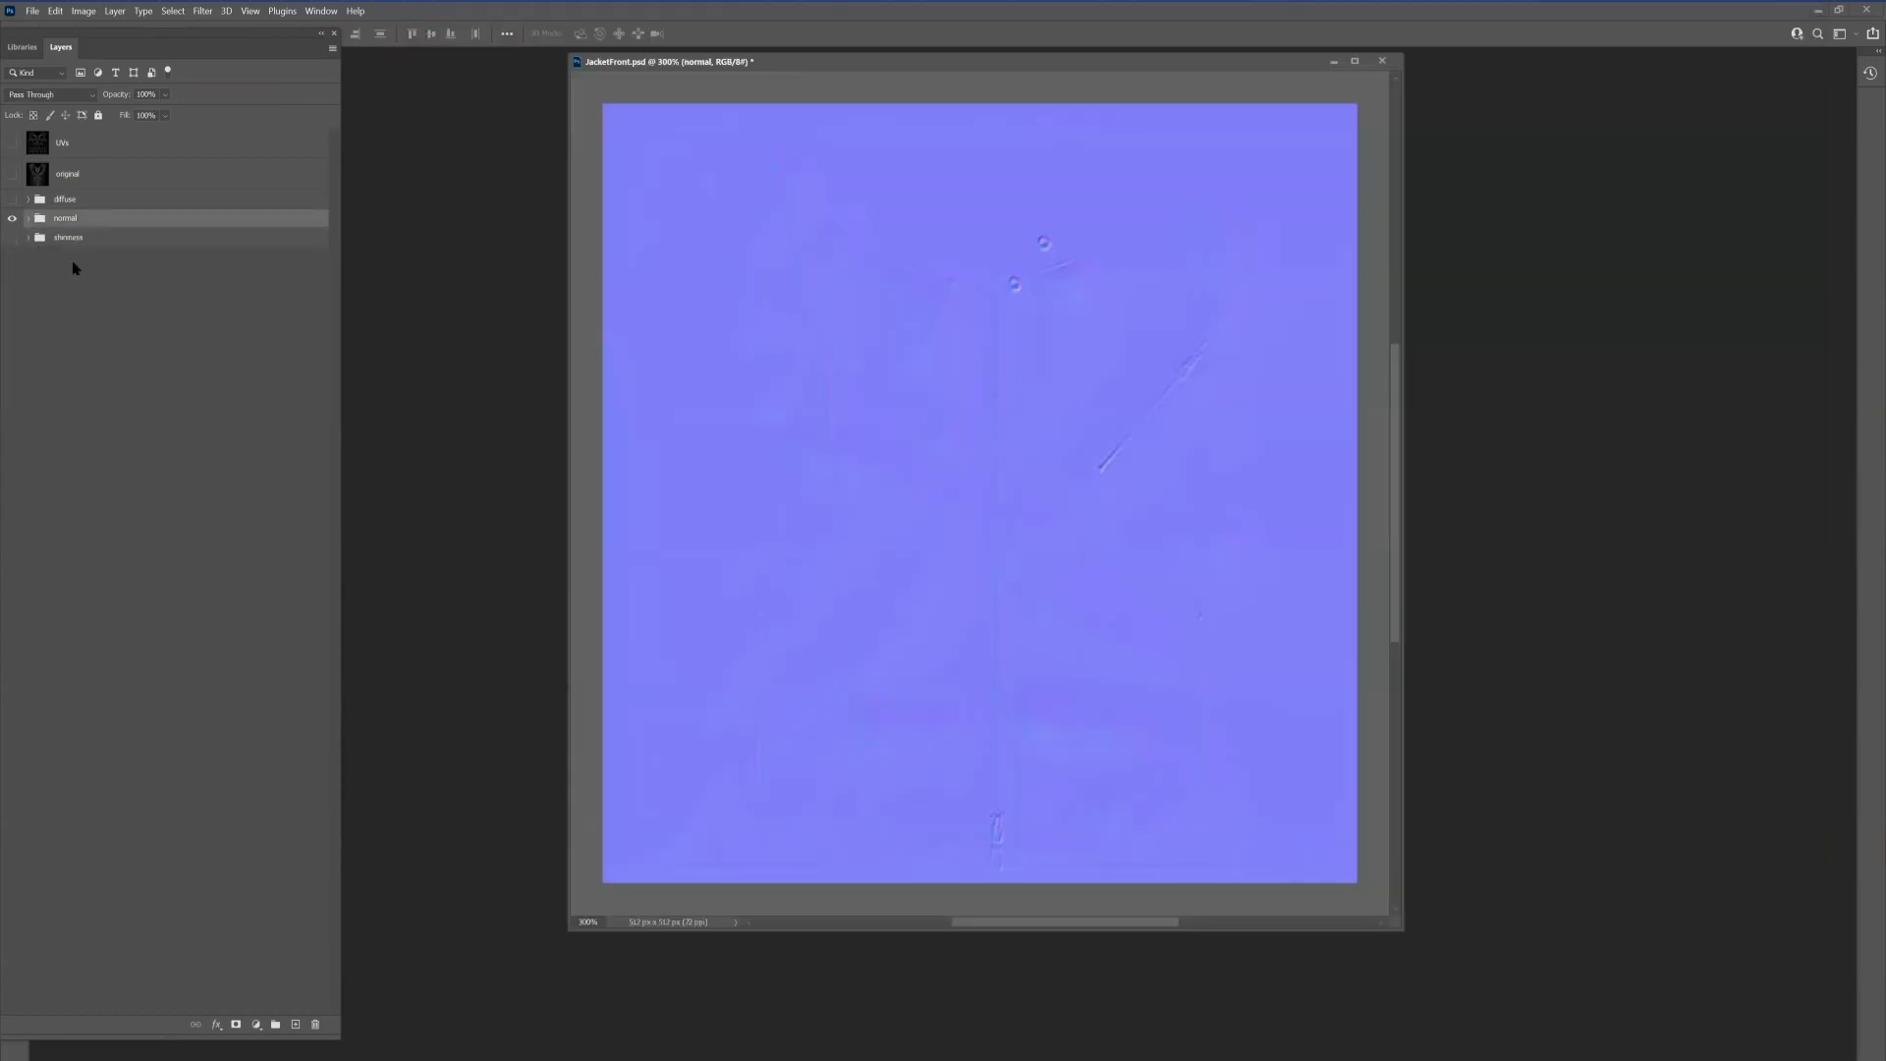
{"action": "left_click", "coordinate": [12, 220]}
{"action": "left_click", "coordinate": [13, 238]}
{"action": "left_click", "coordinate": [26, 243]}
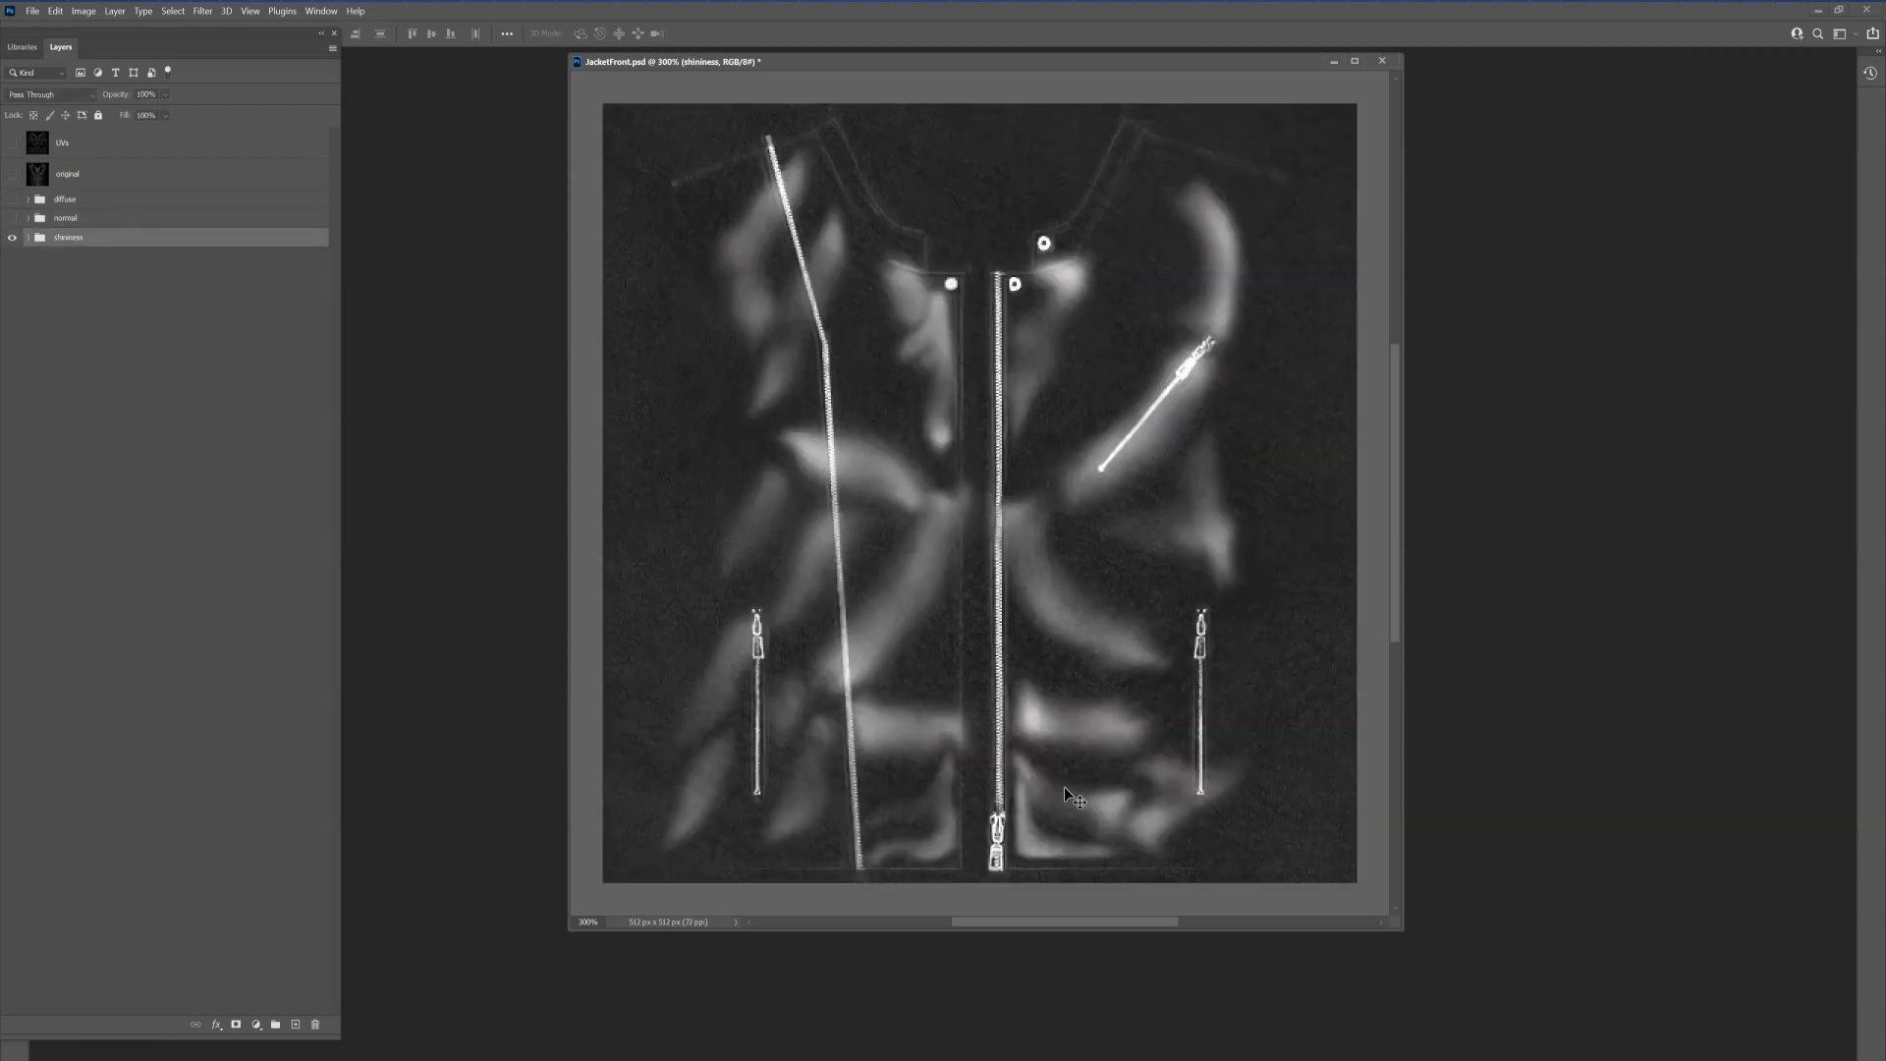
Step: Briefly review the normal group's layers, then expand the shininess group and select its leather copy layer
{"action": "left_click", "coordinate": [27, 218]}
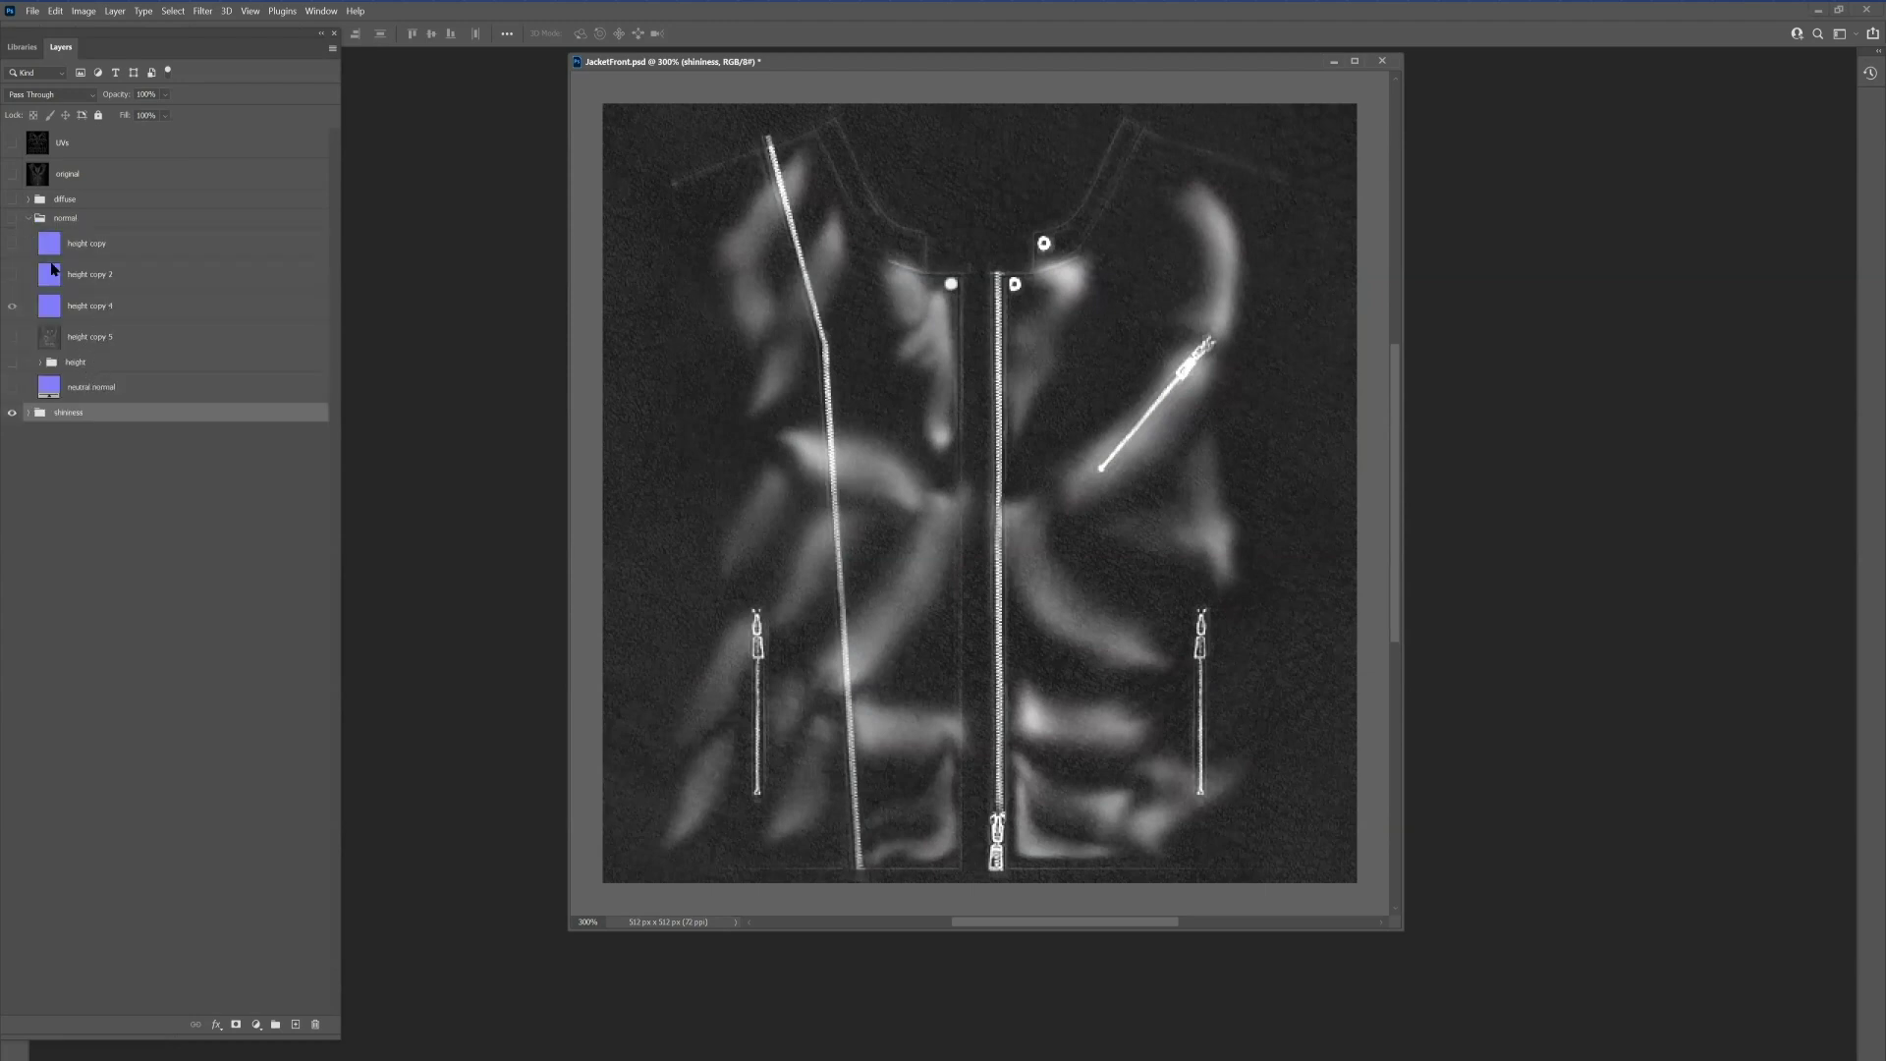
{"action": "left_click", "coordinate": [28, 217]}
{"action": "left_click", "coordinate": [28, 238]}
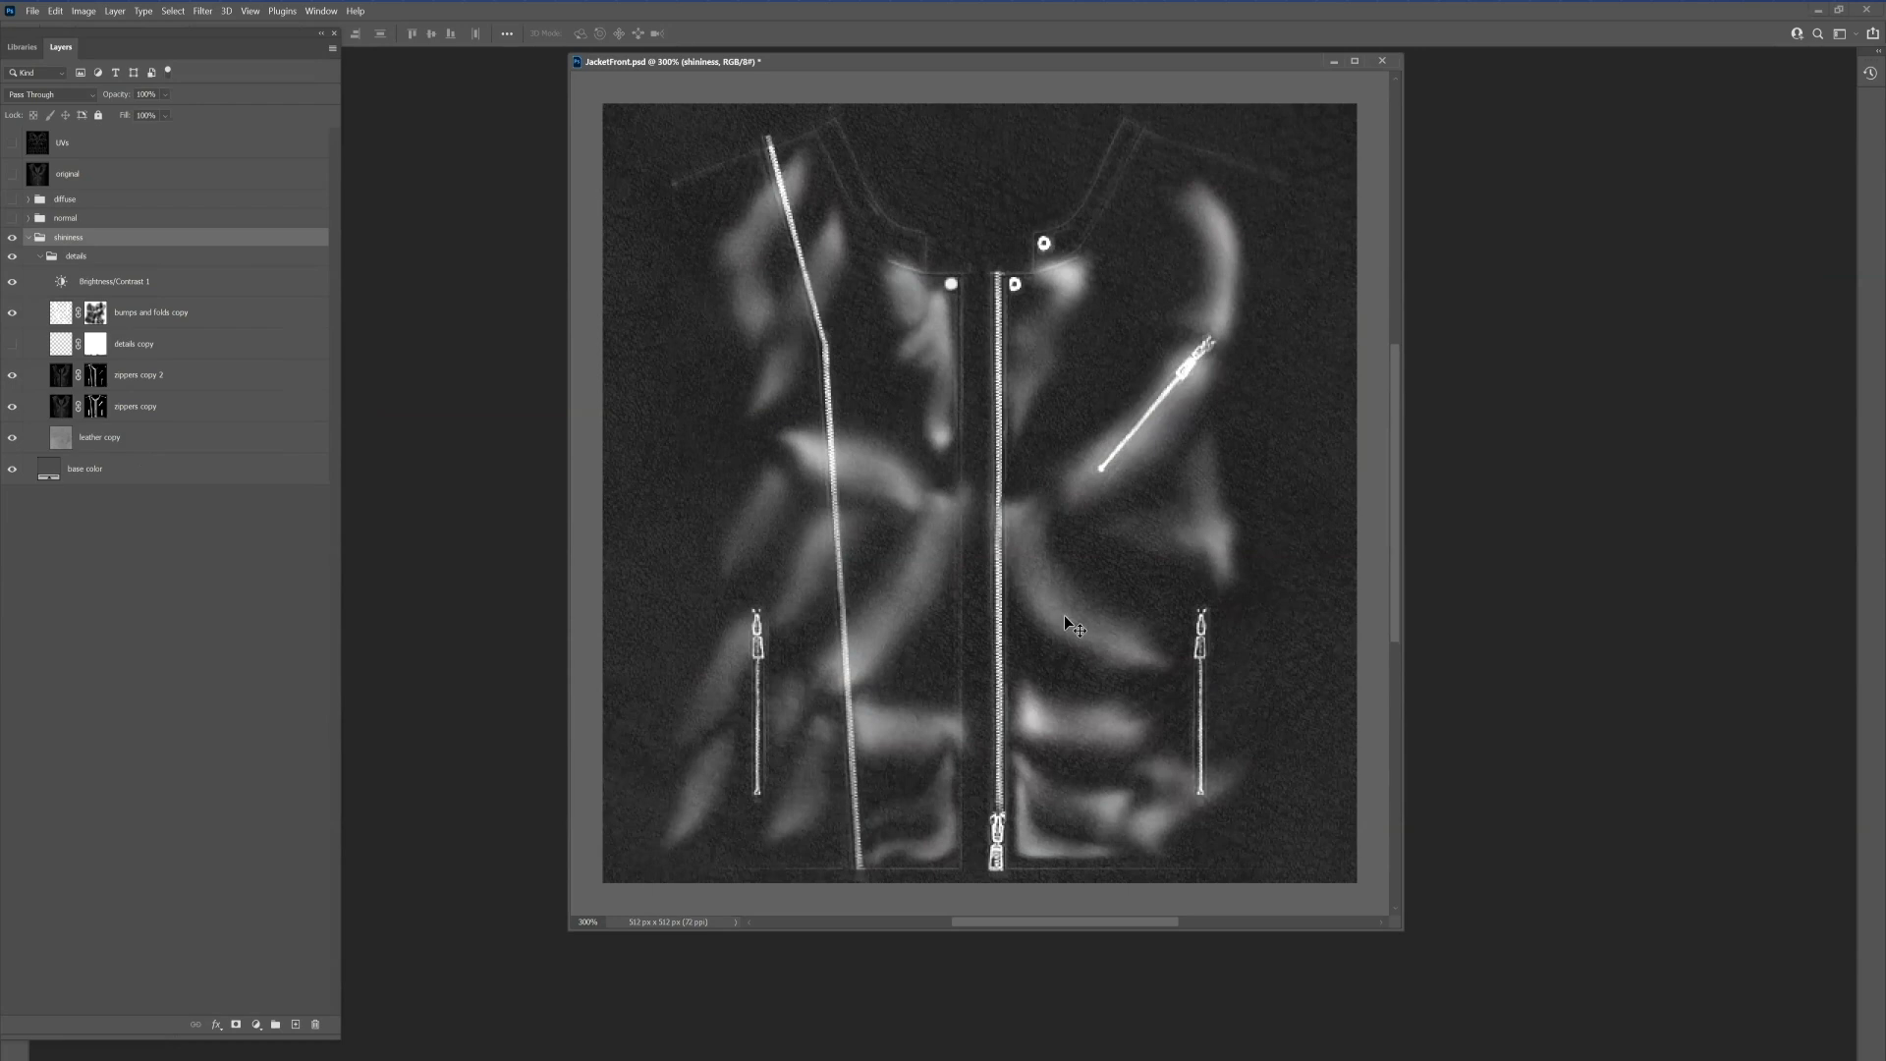
{"action": "left_click_drag", "start_coordinate": [90, 324], "coordinate": [127, 454]}
{"action": "left_click", "coordinate": [160, 439]}
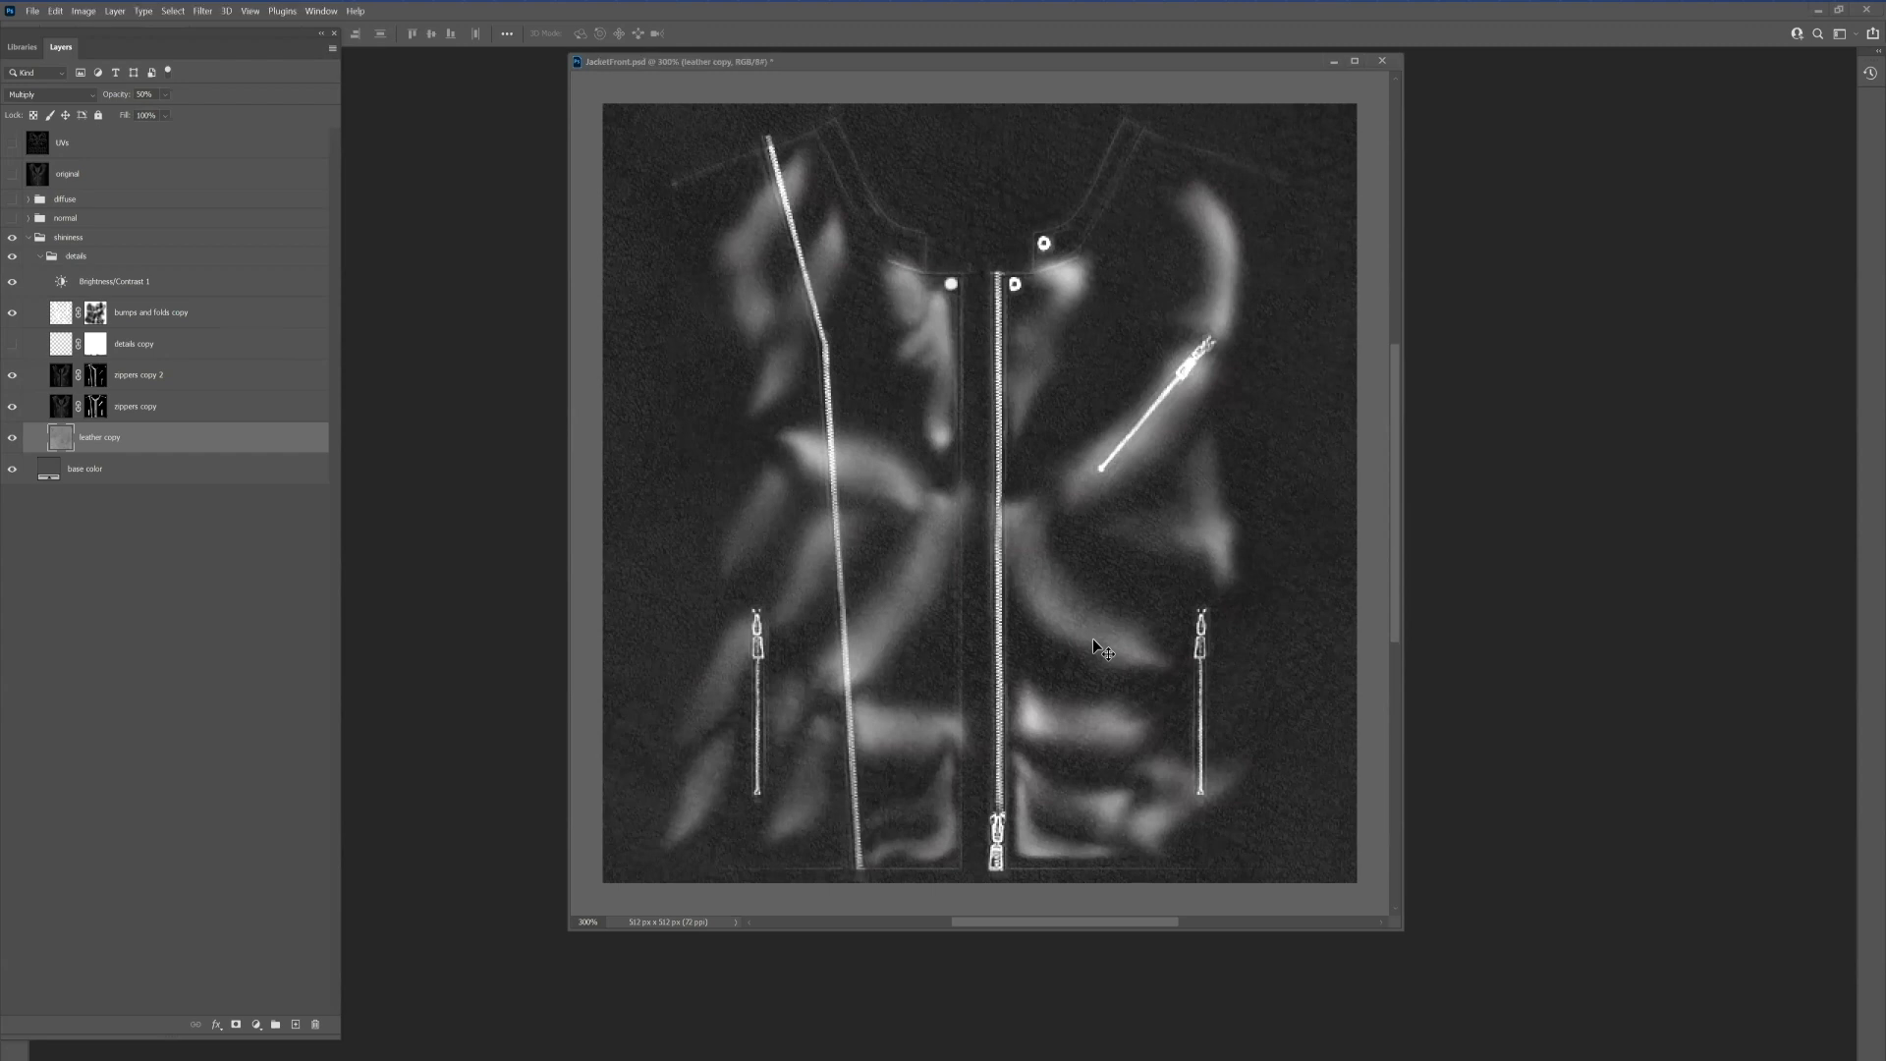
Step: In IMVU Studio, assign JacketFront_shininess.png as the Front material's shininess map and preview the changes
{"action": "key", "text": "alt+Tab"}
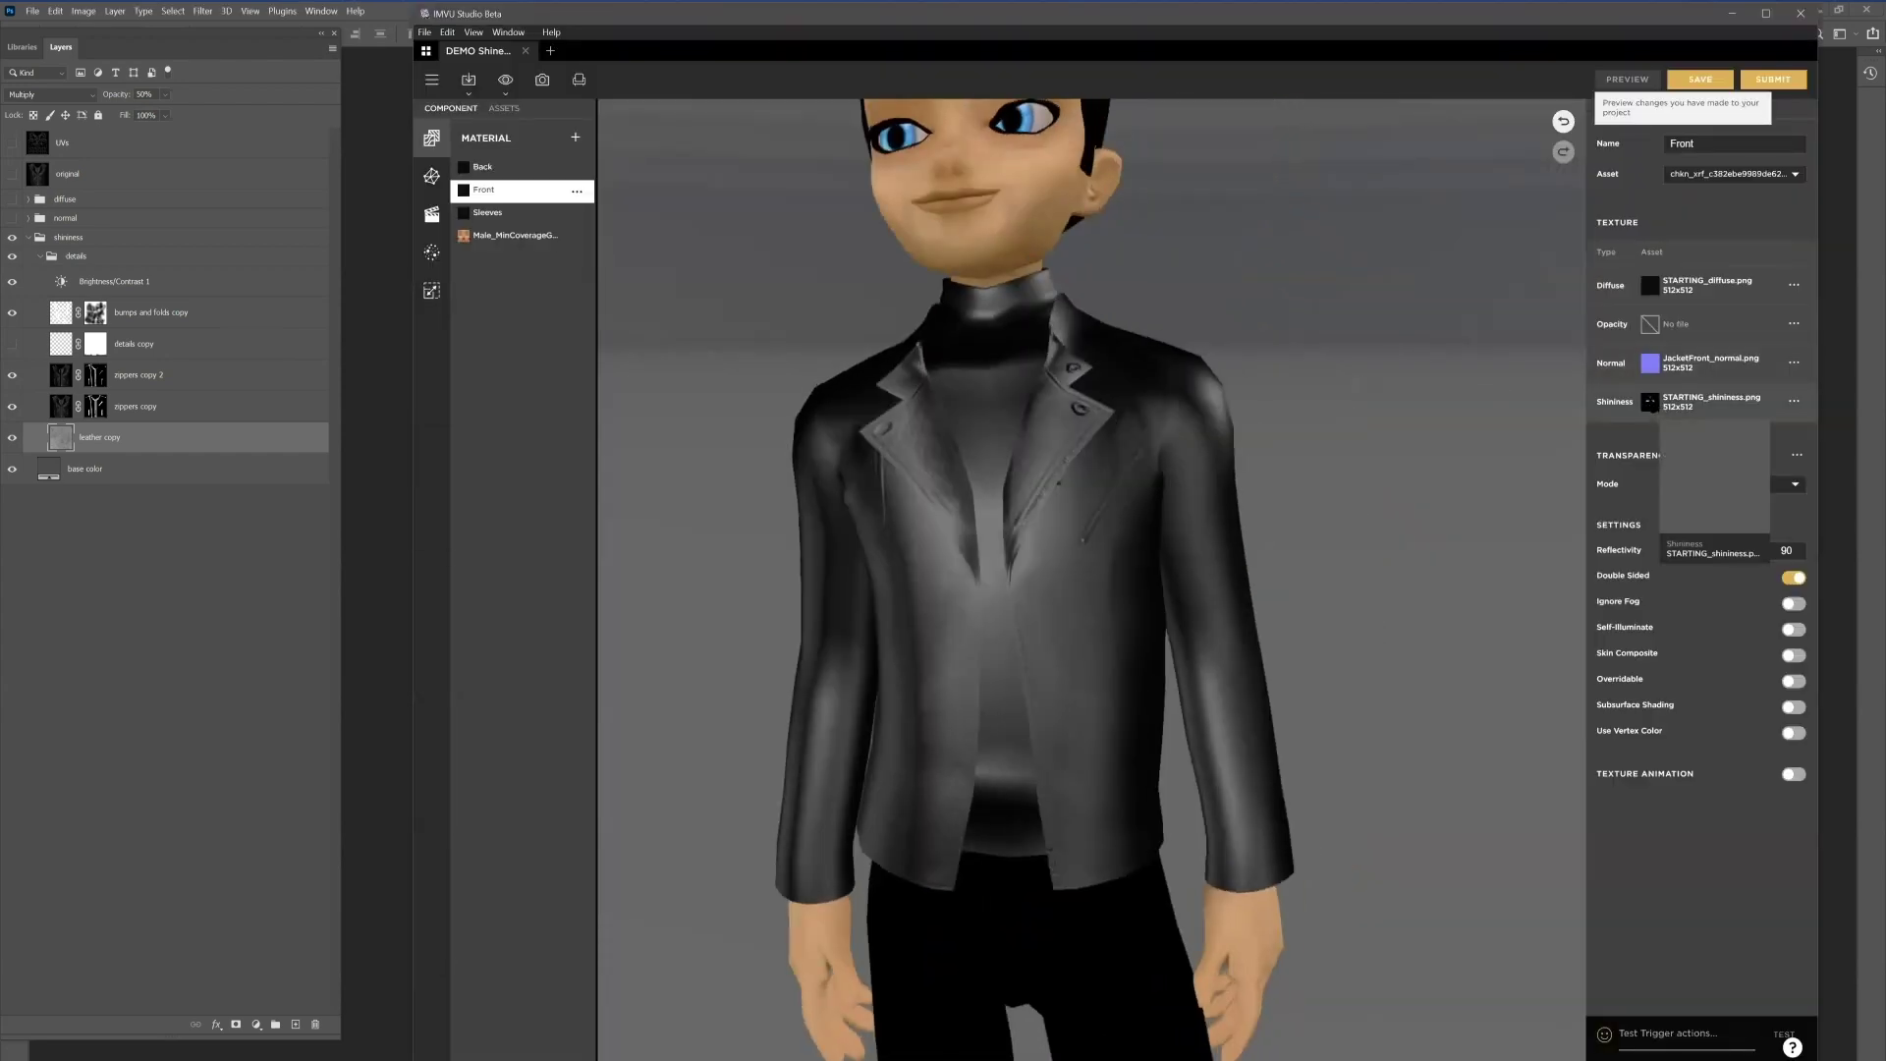
{"action": "left_click", "coordinate": [1651, 403]}
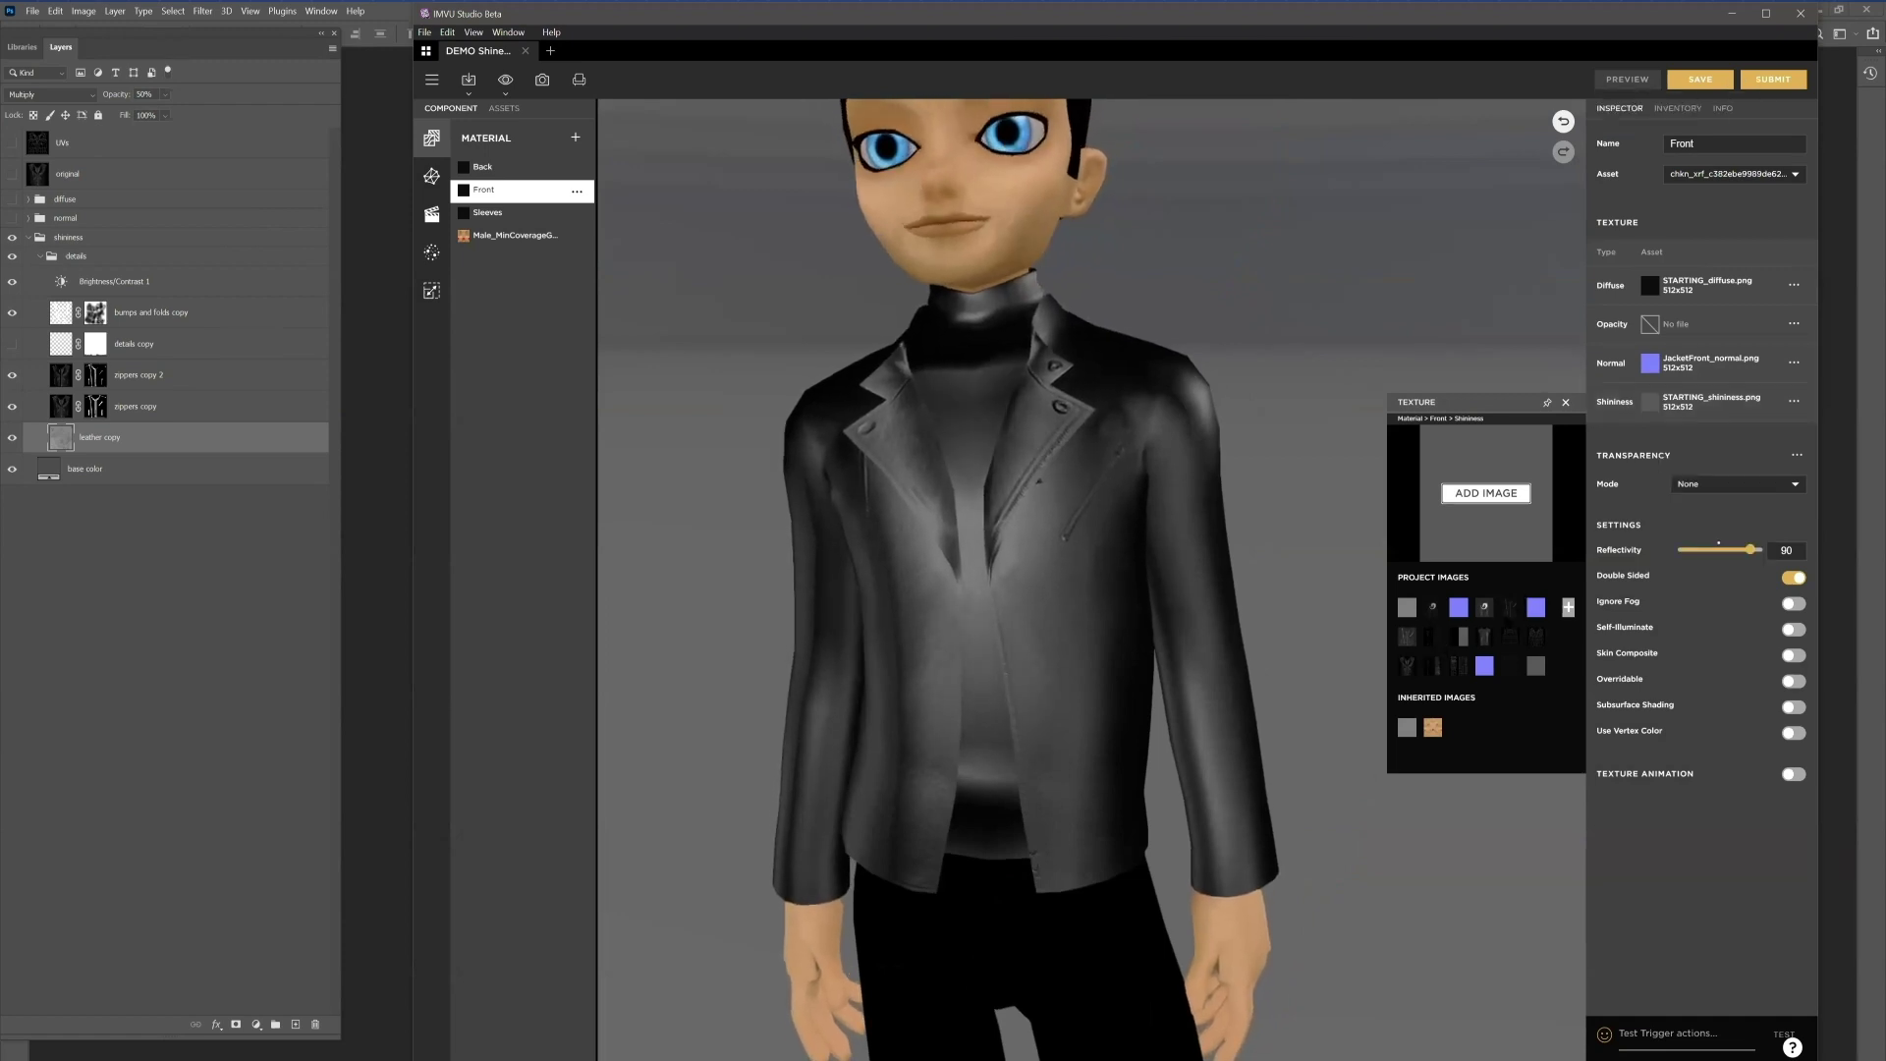
{"action": "mouse_move", "coordinate": [1509, 636]}
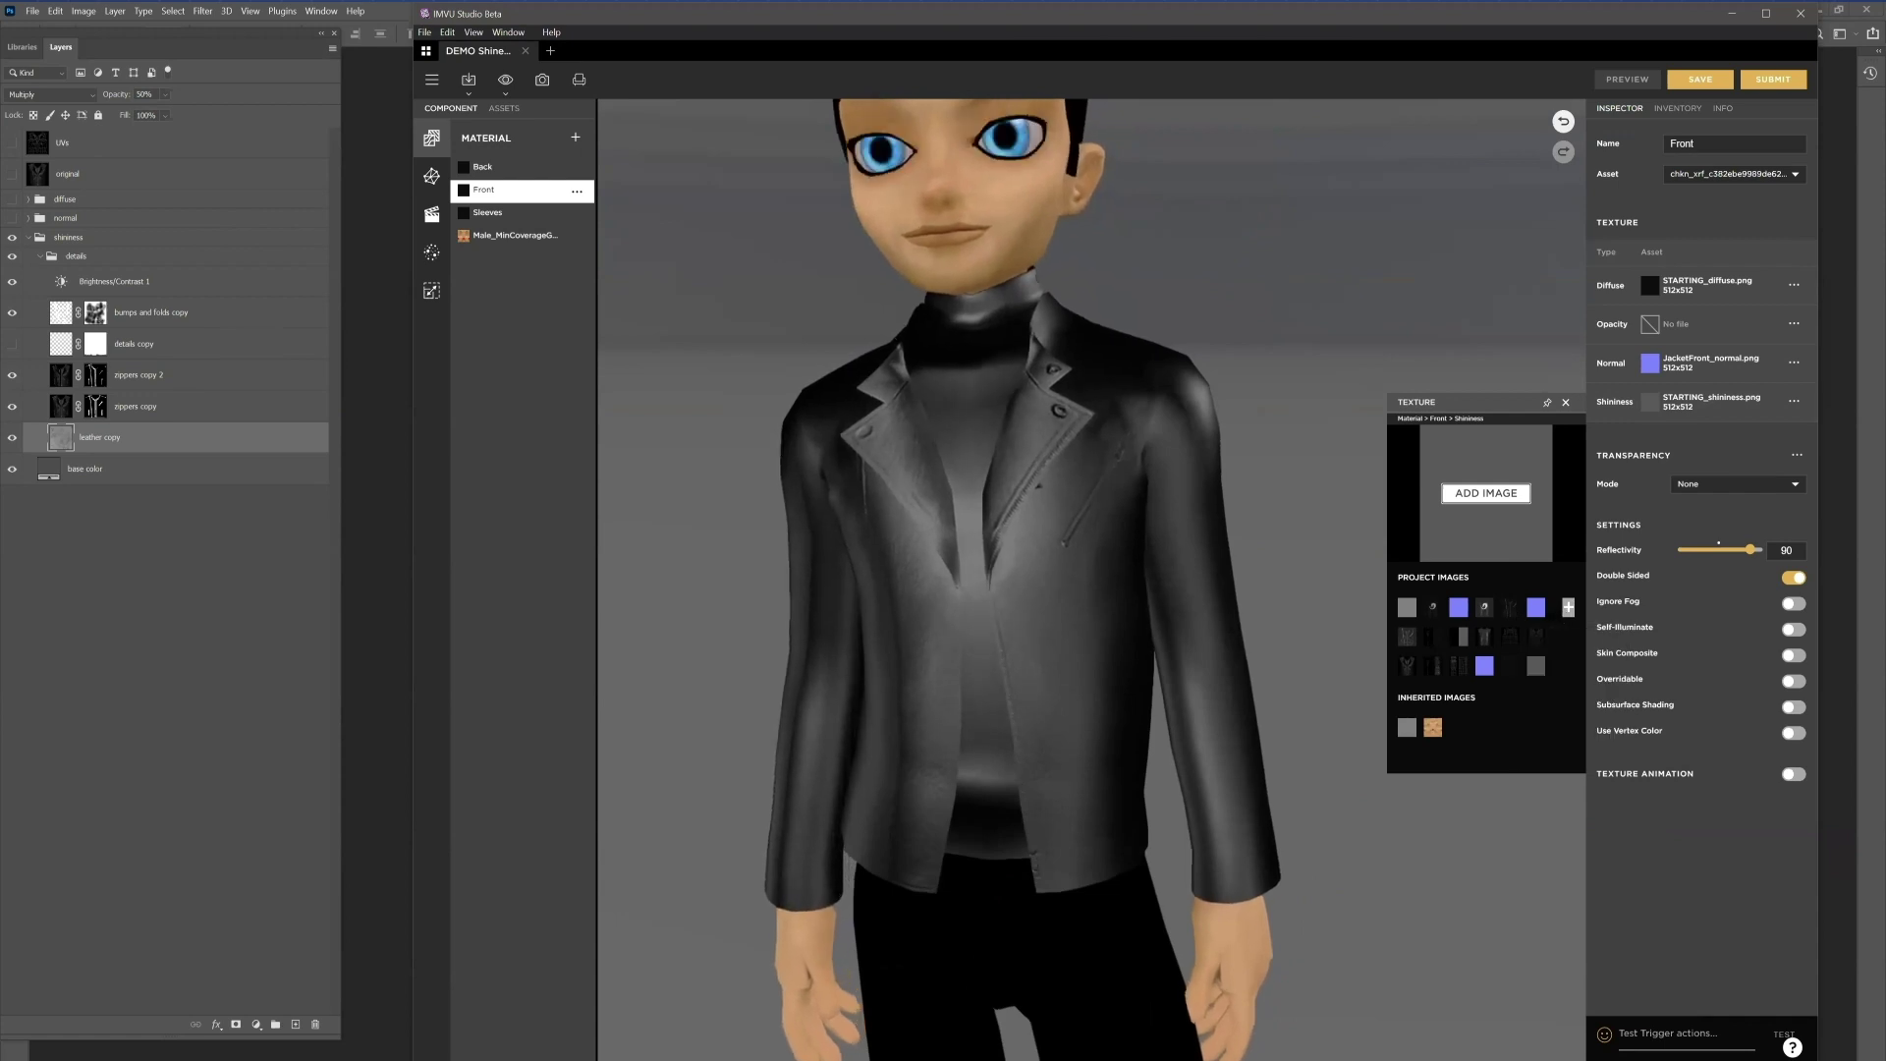
{"action": "mouse_move", "coordinate": [1458, 666]}
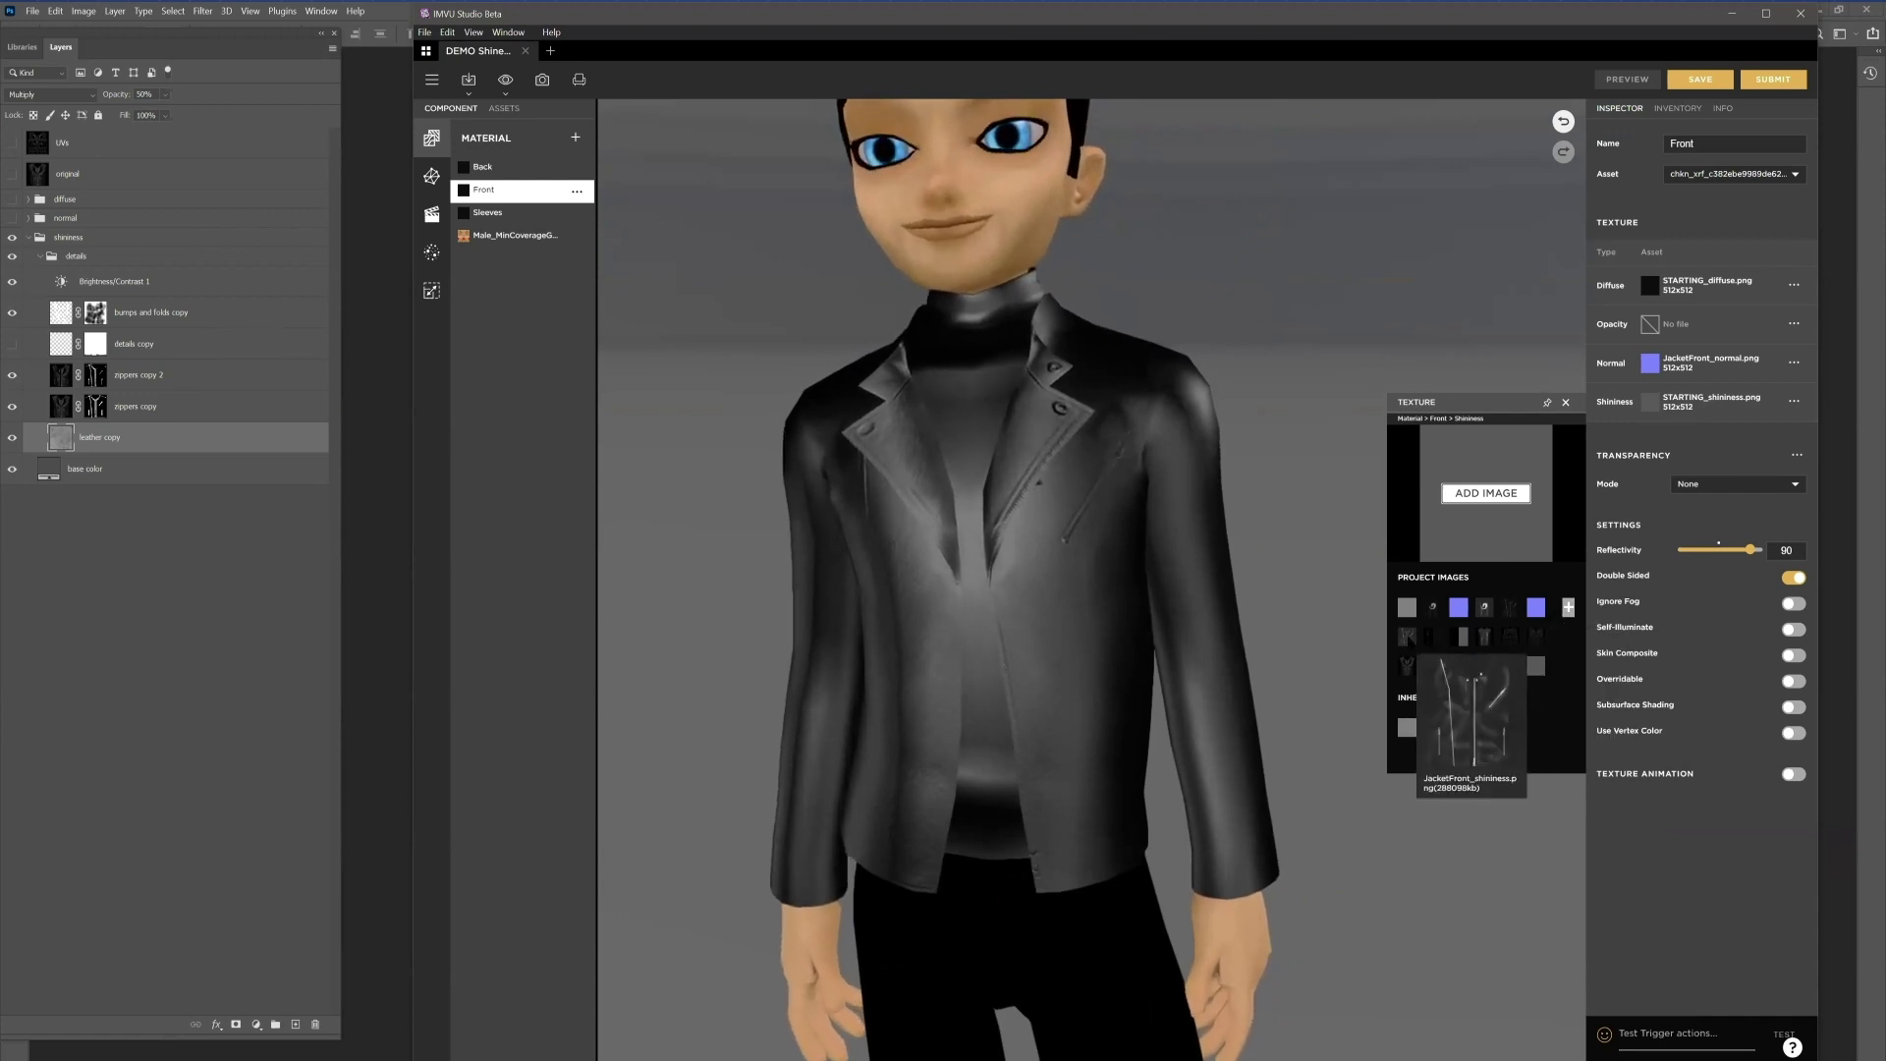
{"action": "left_click", "coordinate": [1458, 666]}
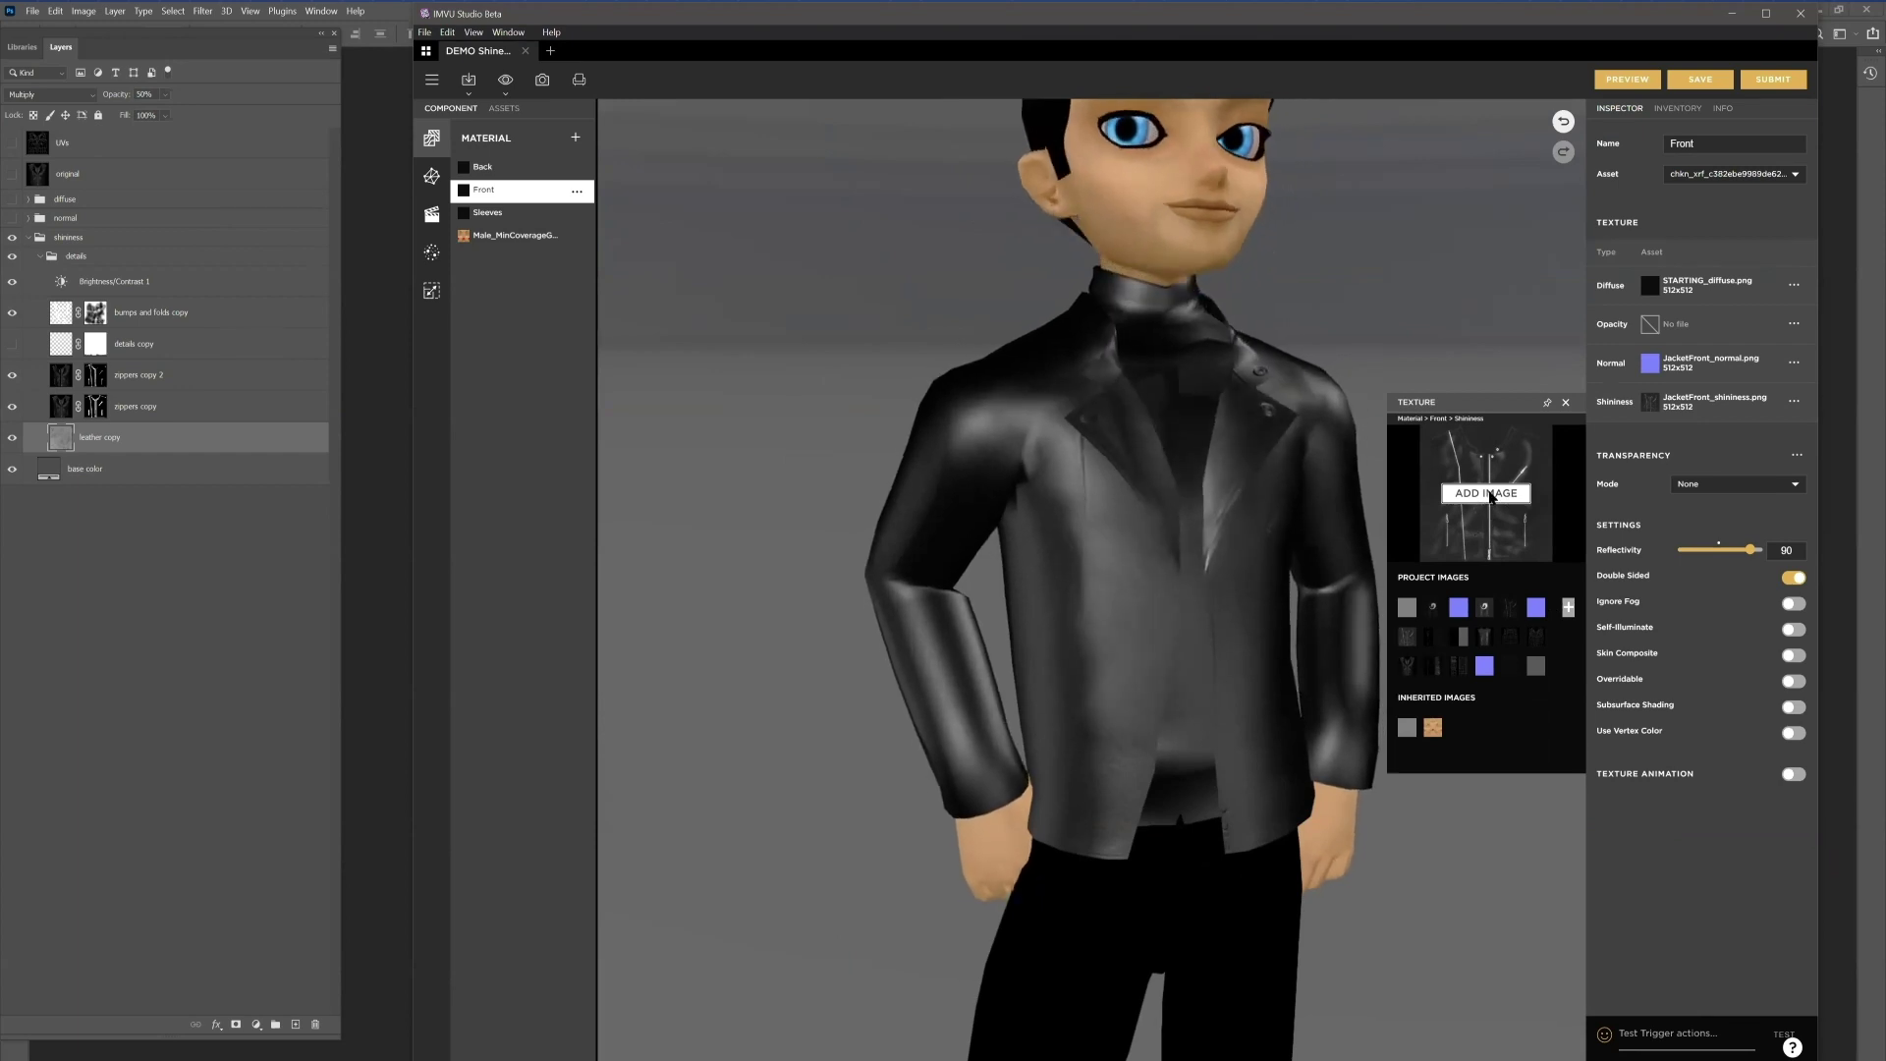
{"action": "left_click", "coordinate": [1489, 494]}
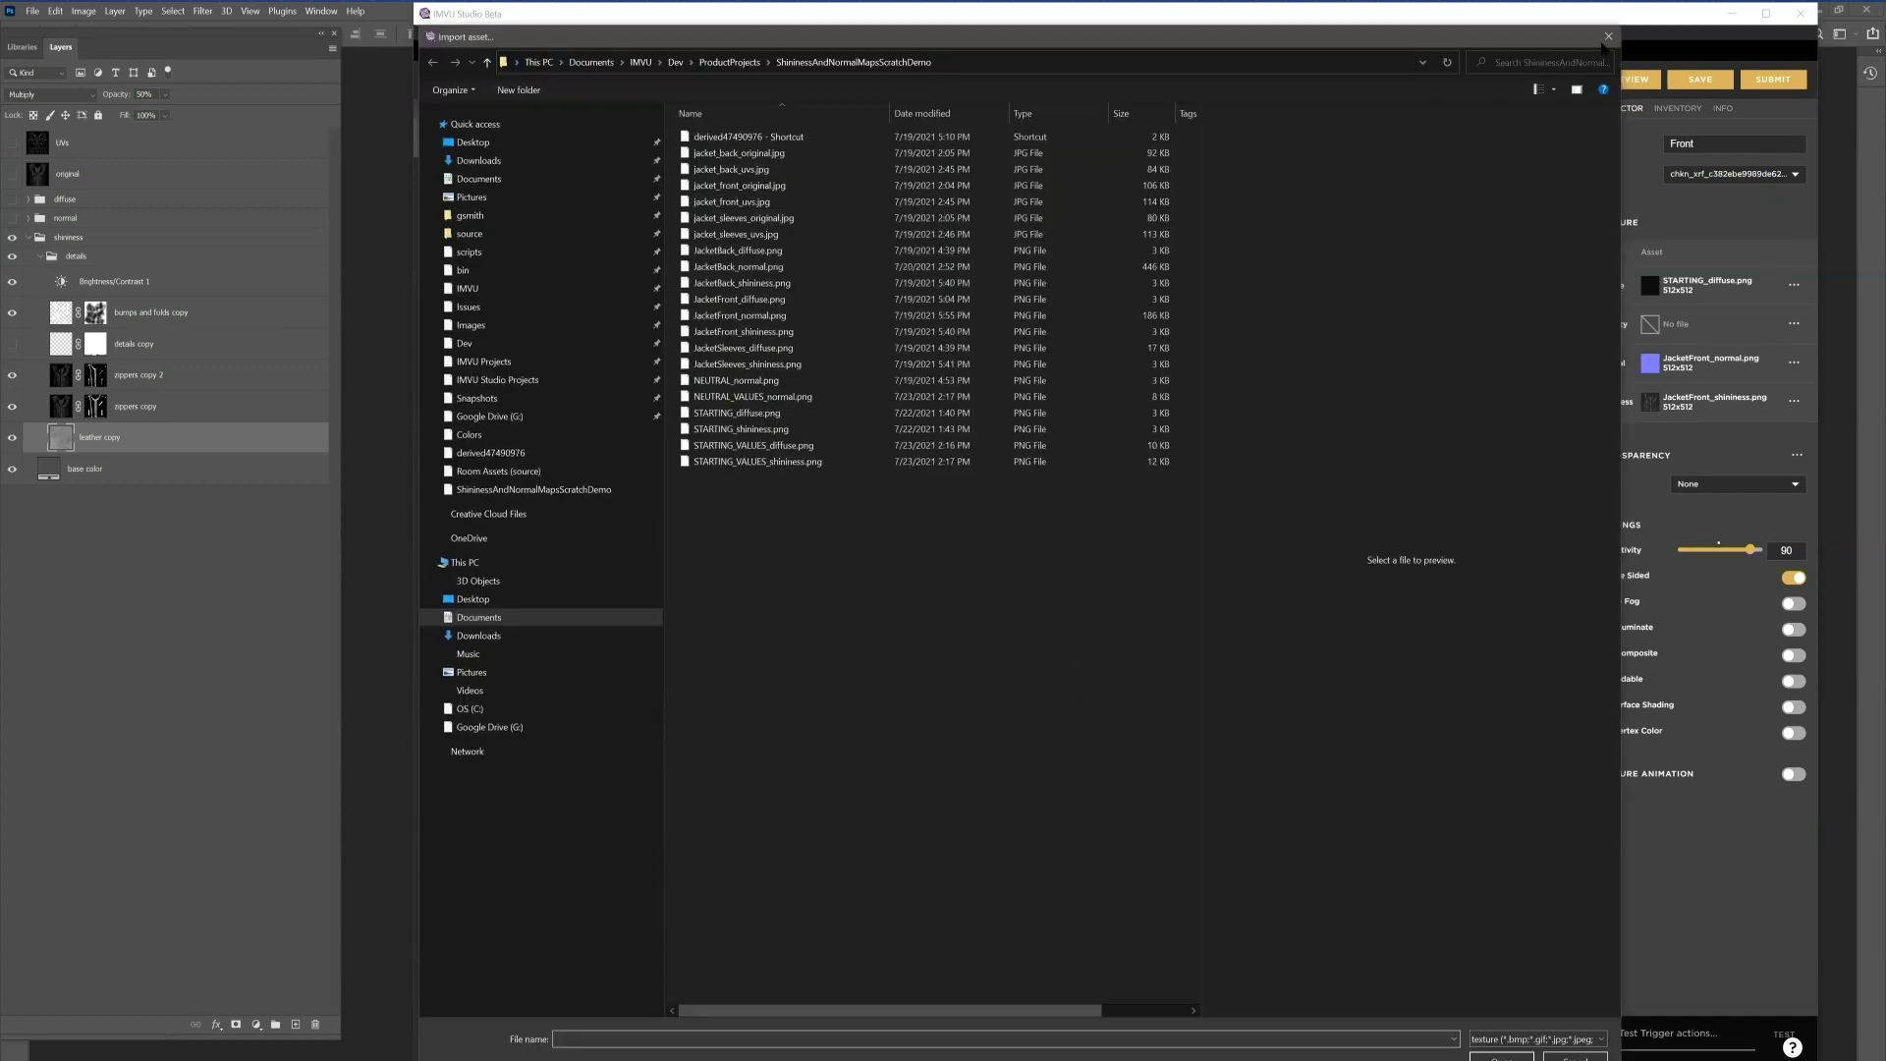
{"action": "key", "text": "Escape"}
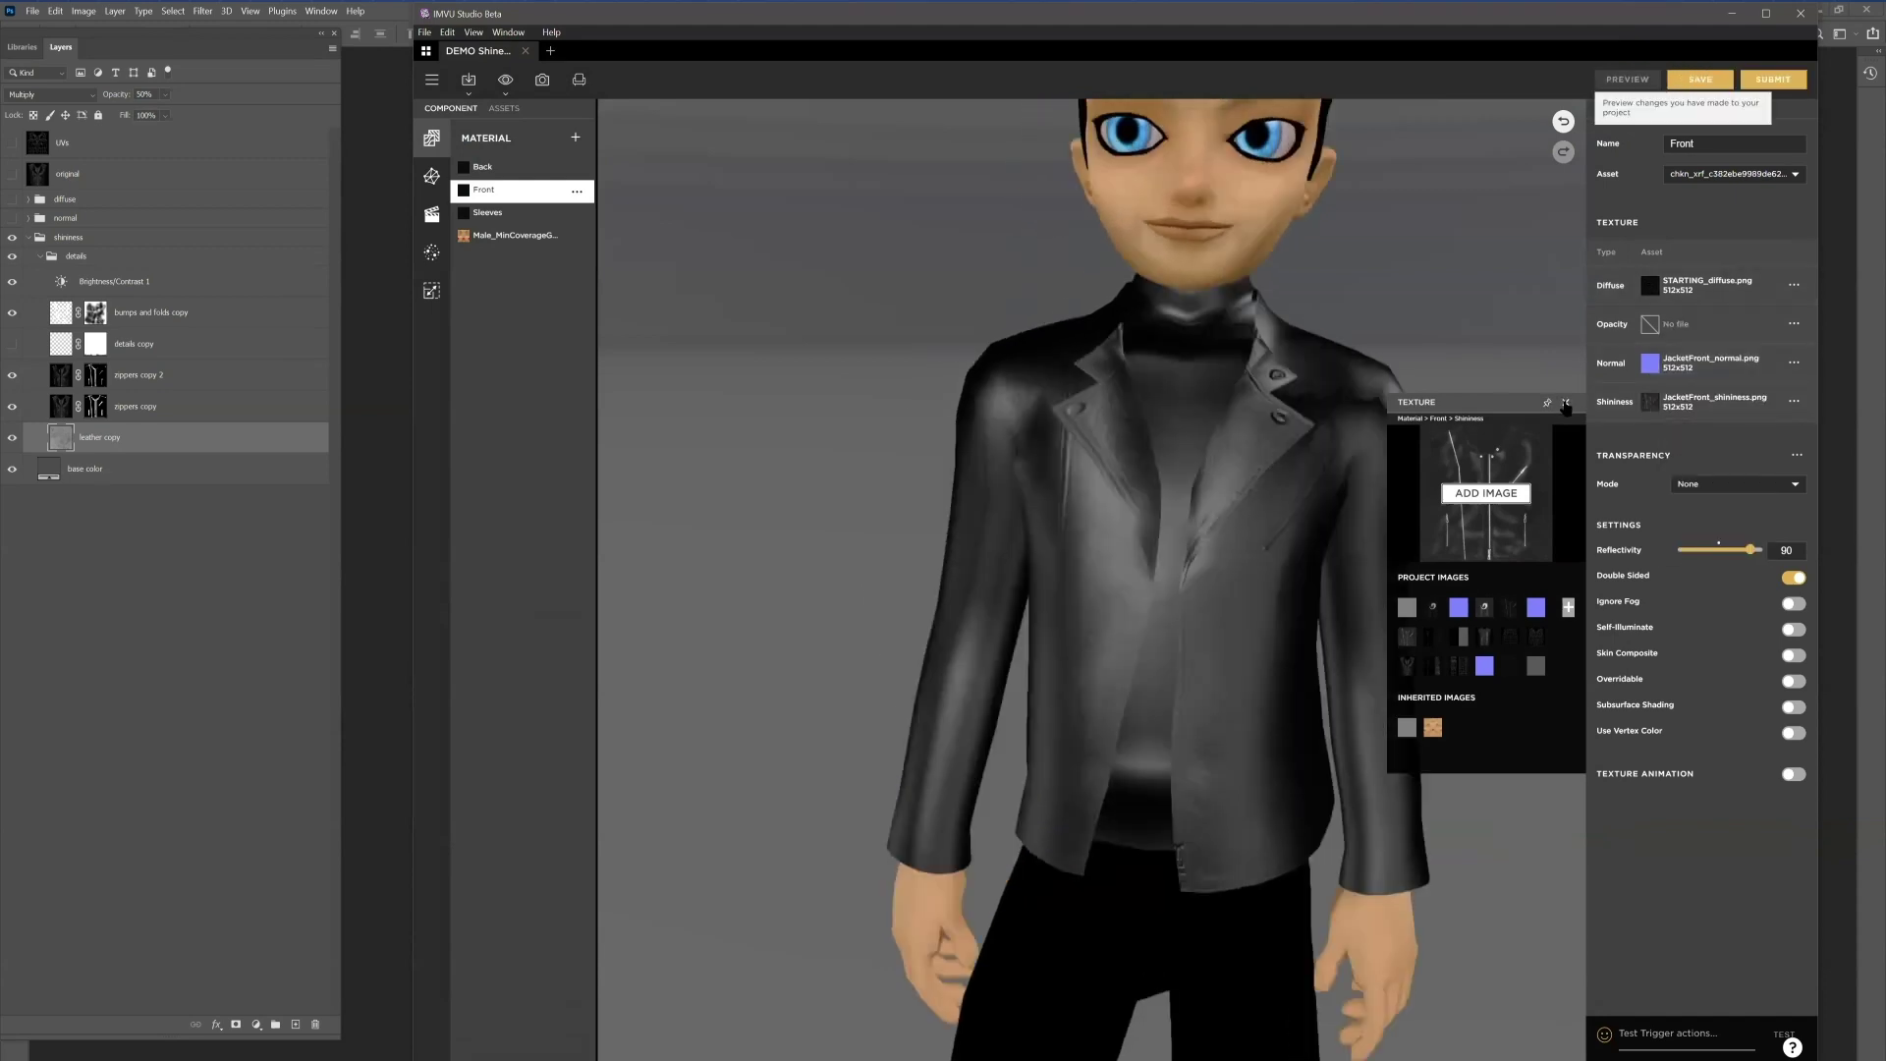
{"action": "left_click", "coordinate": [1566, 404]}
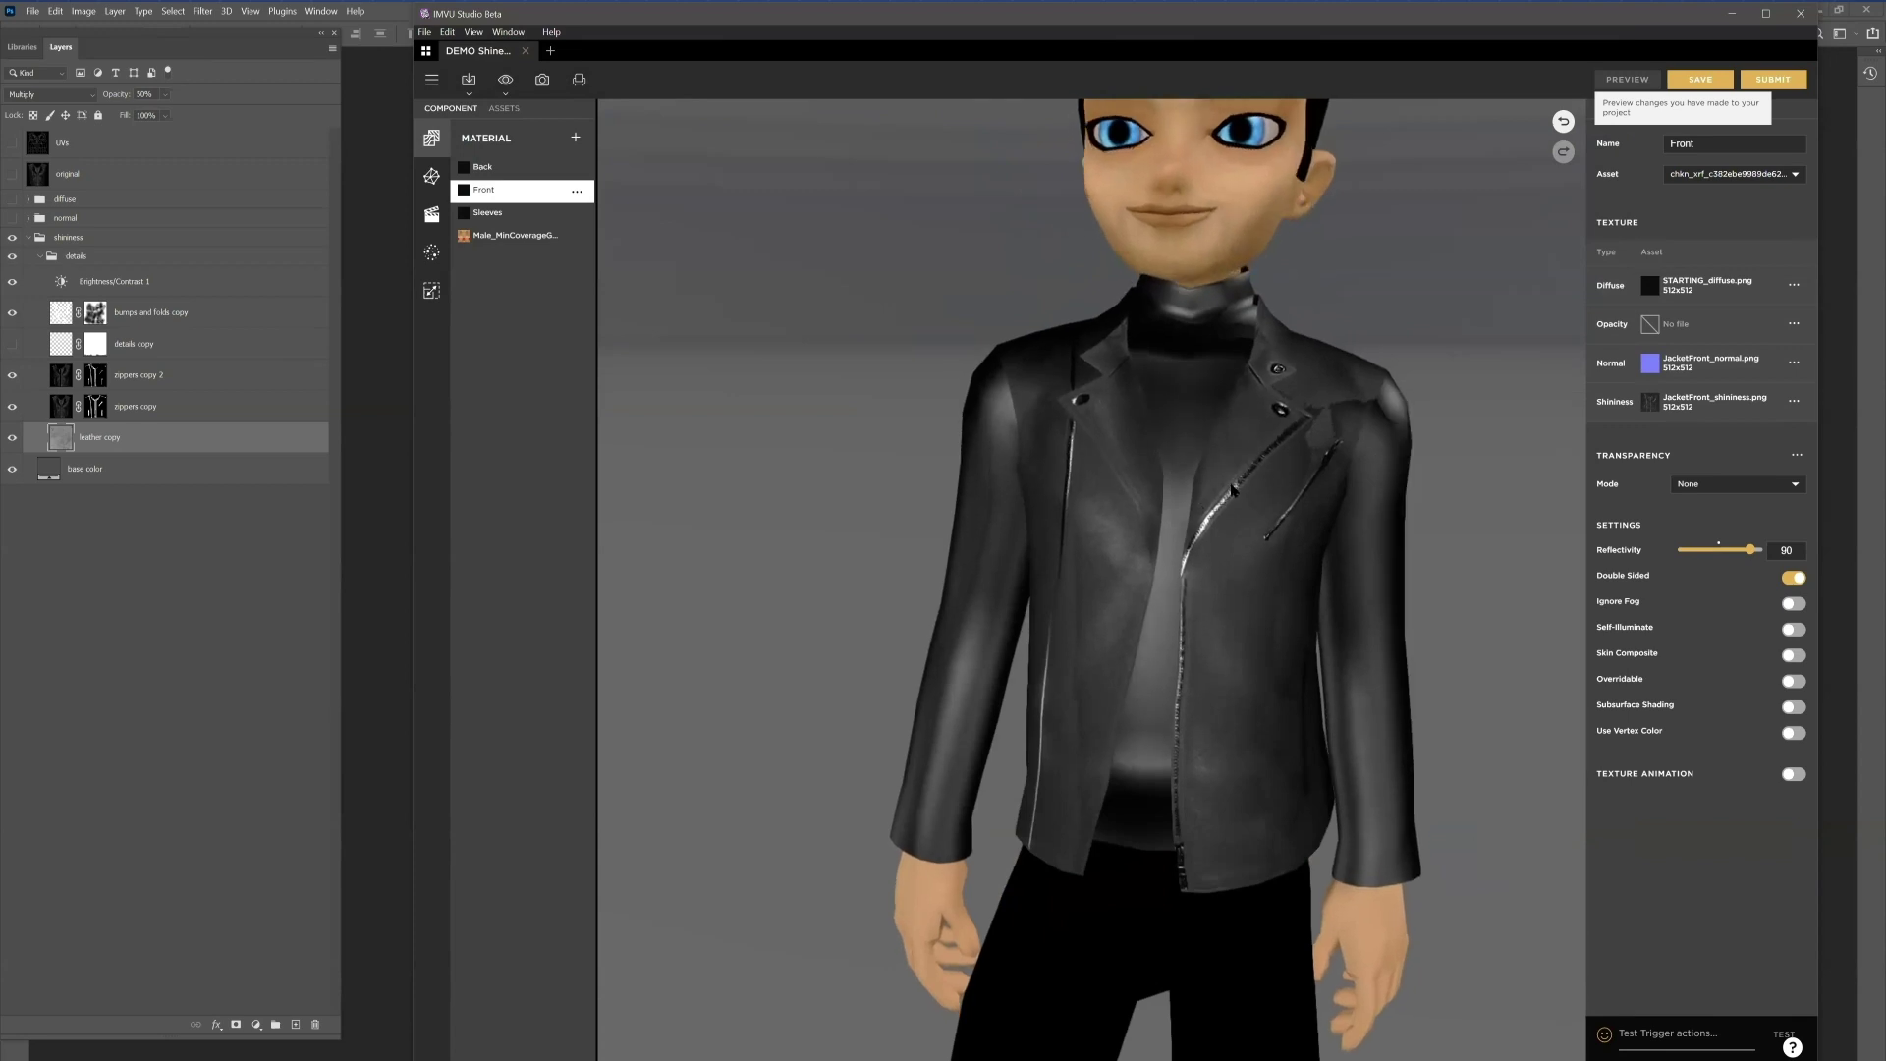
Step: Examine the jacket's zippers, buttons and leather highlights up close from several angles to judge the shininess map
{"action": "scroll", "coordinate": [1164, 479], "scroll_direction": "up", "scroll_amount": 3}
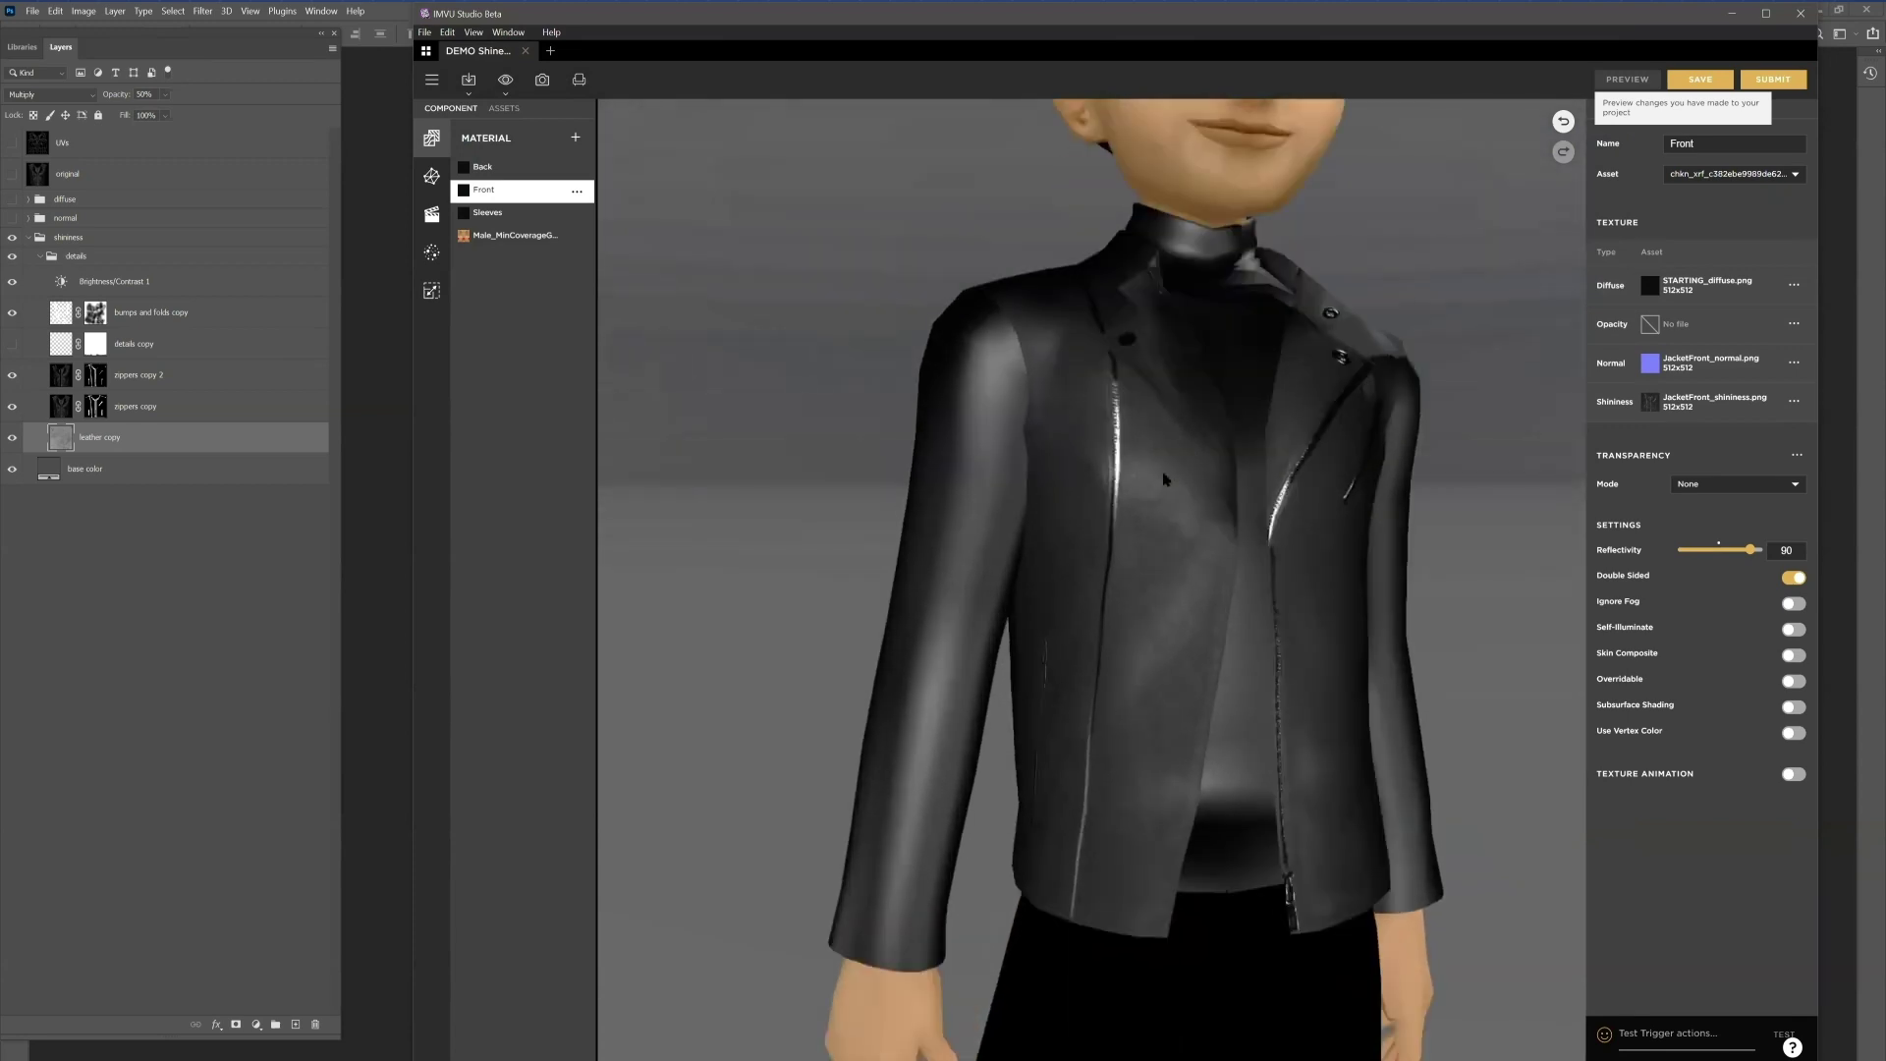
{"action": "scroll", "coordinate": [1164, 478], "scroll_direction": "up", "scroll_amount": 2}
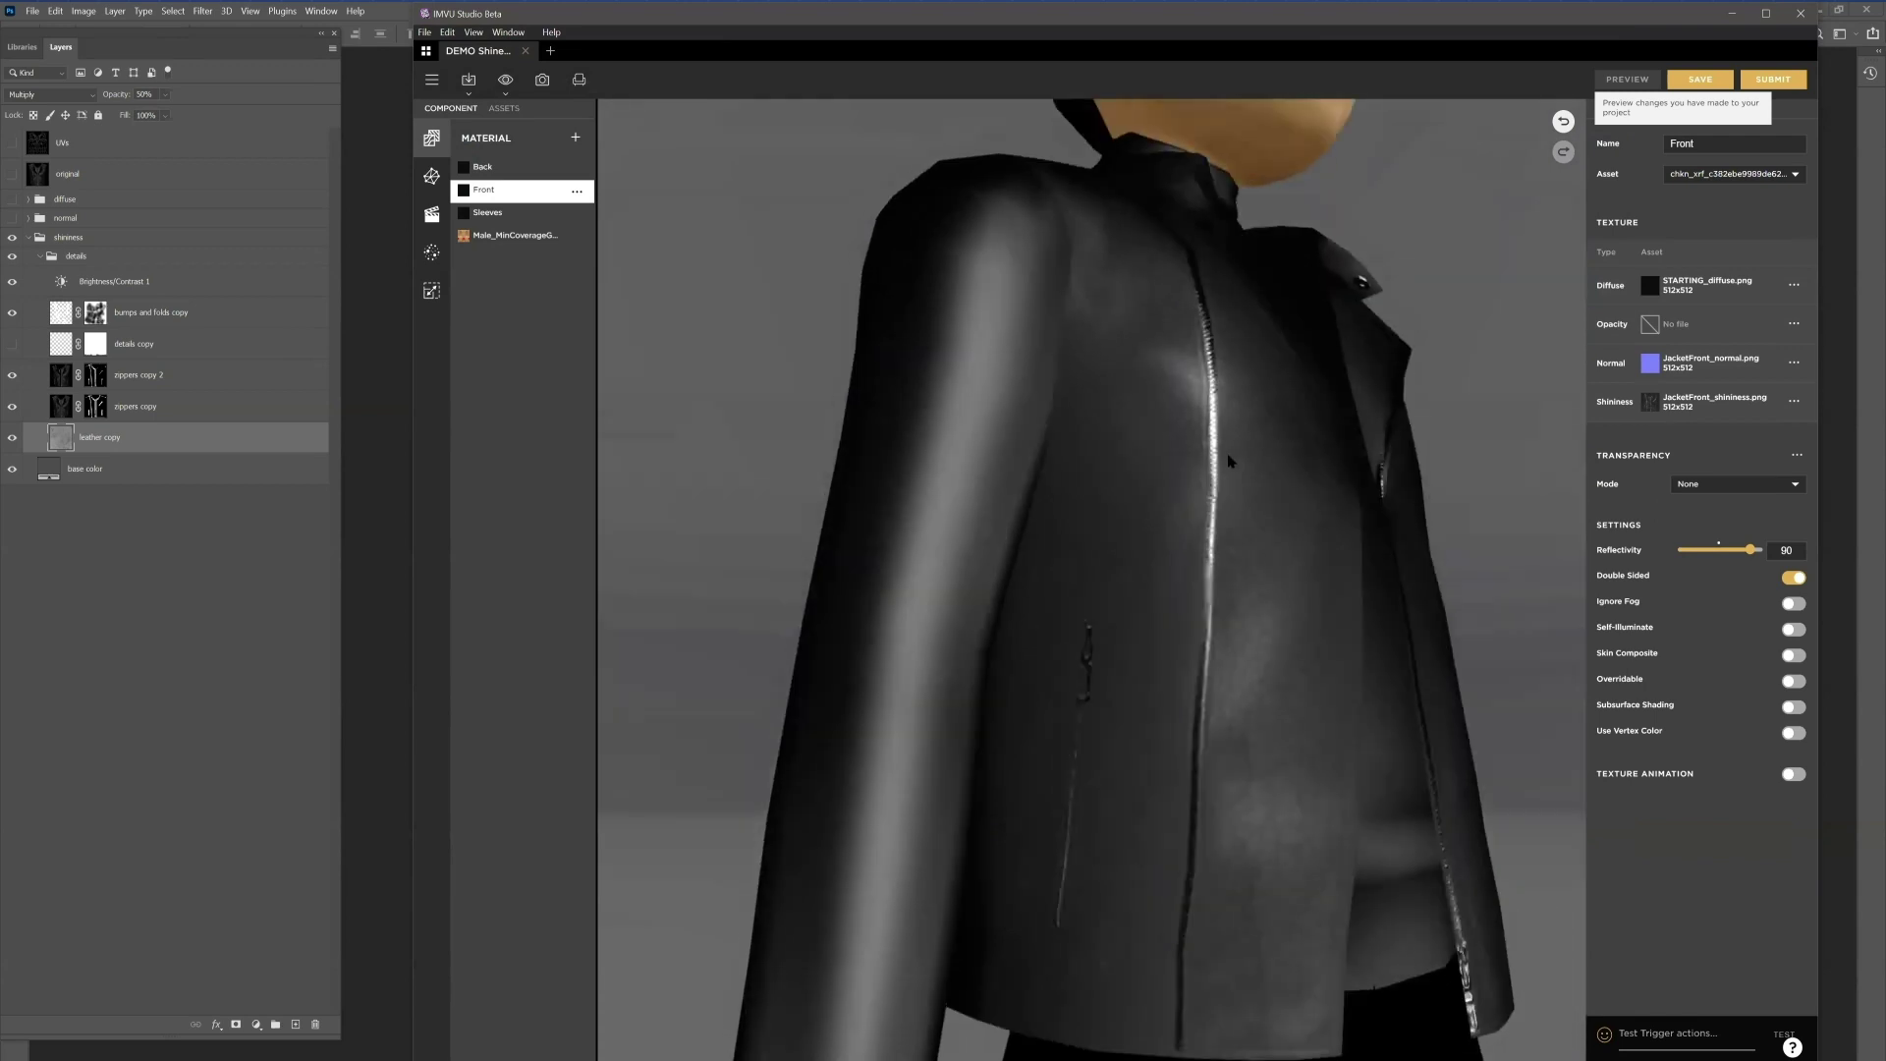
{"action": "left_click_drag", "start_coordinate": [1227, 396], "coordinate": [1108, 692]}
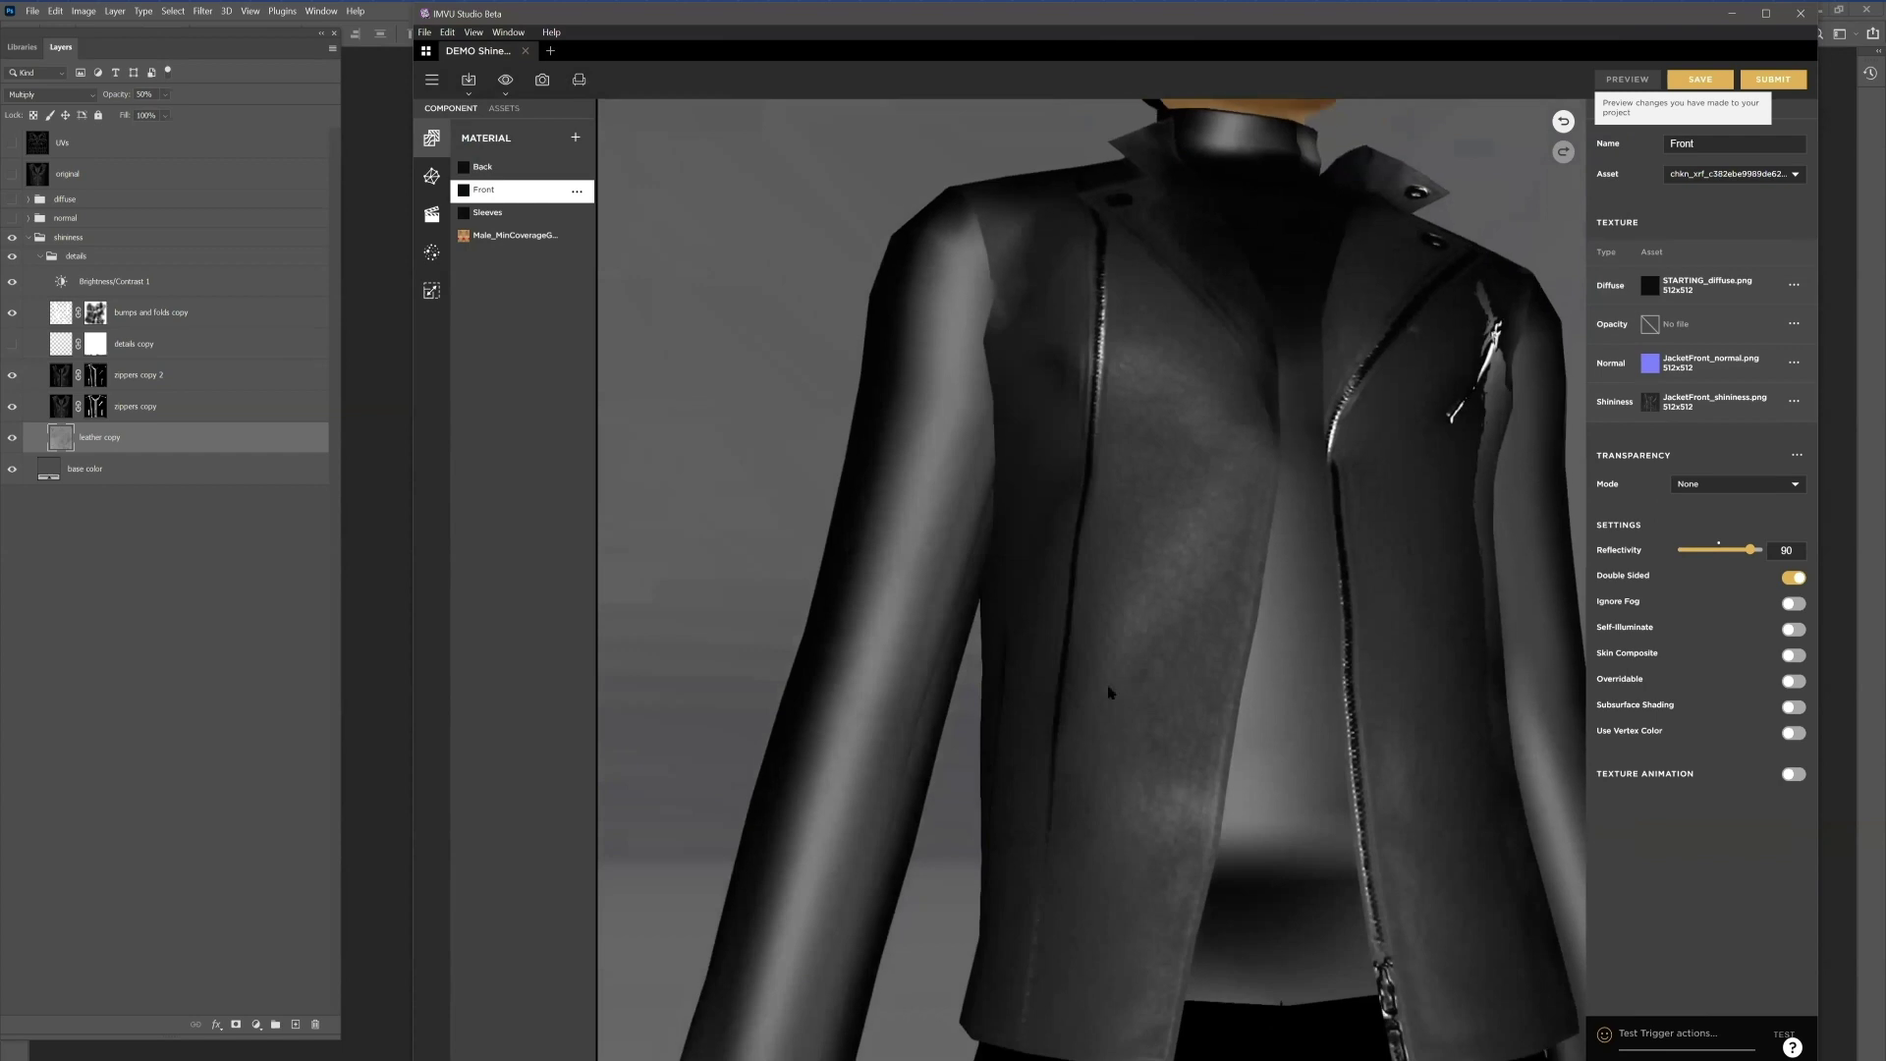
{"action": "left_click_drag", "start_coordinate": [1260, 660], "coordinate": [1200, 786]}
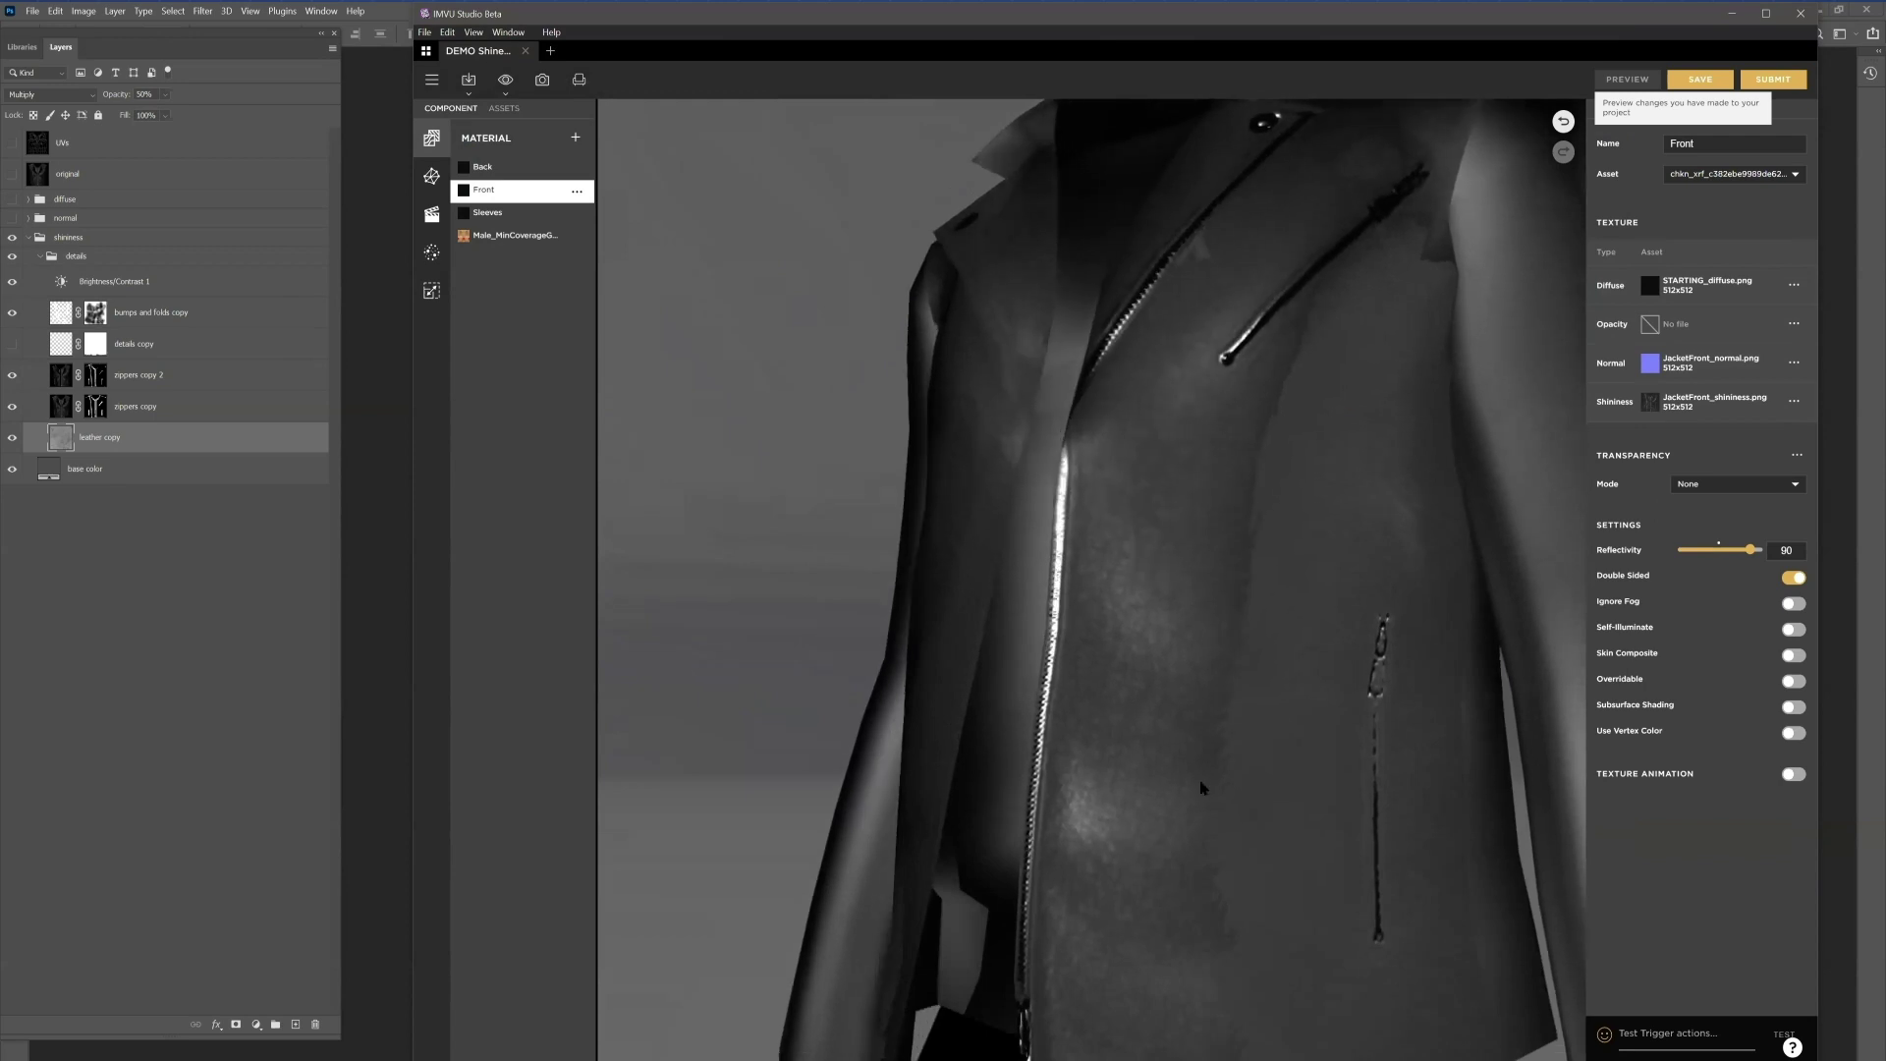
{"action": "scroll", "coordinate": [1200, 786], "scroll_direction": "down", "scroll_amount": 5}
{"action": "left_click_drag", "start_coordinate": [1258, 716], "coordinate": [1078, 276]}
{"action": "scroll", "coordinate": [1196, 519], "scroll_direction": "up", "scroll_amount": 5}
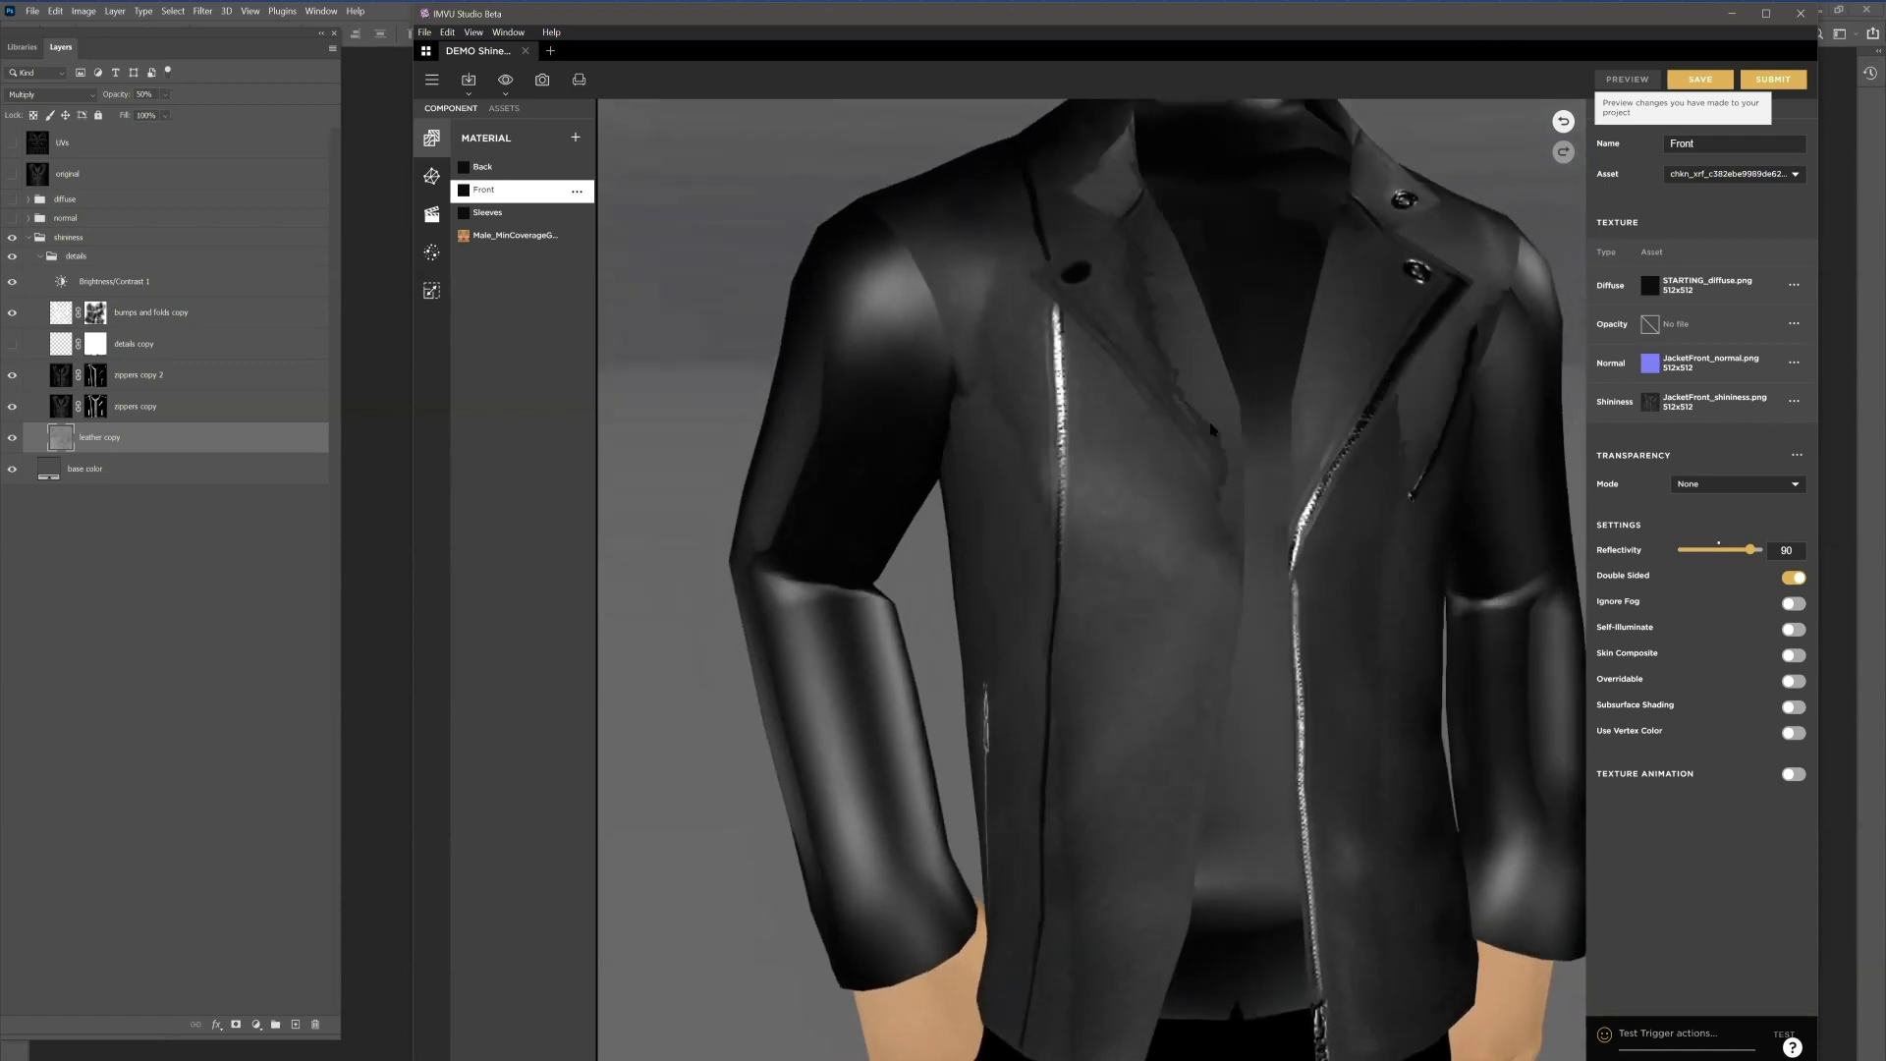
{"action": "left_click_drag", "start_coordinate": [1211, 429], "coordinate": [996, 368]}
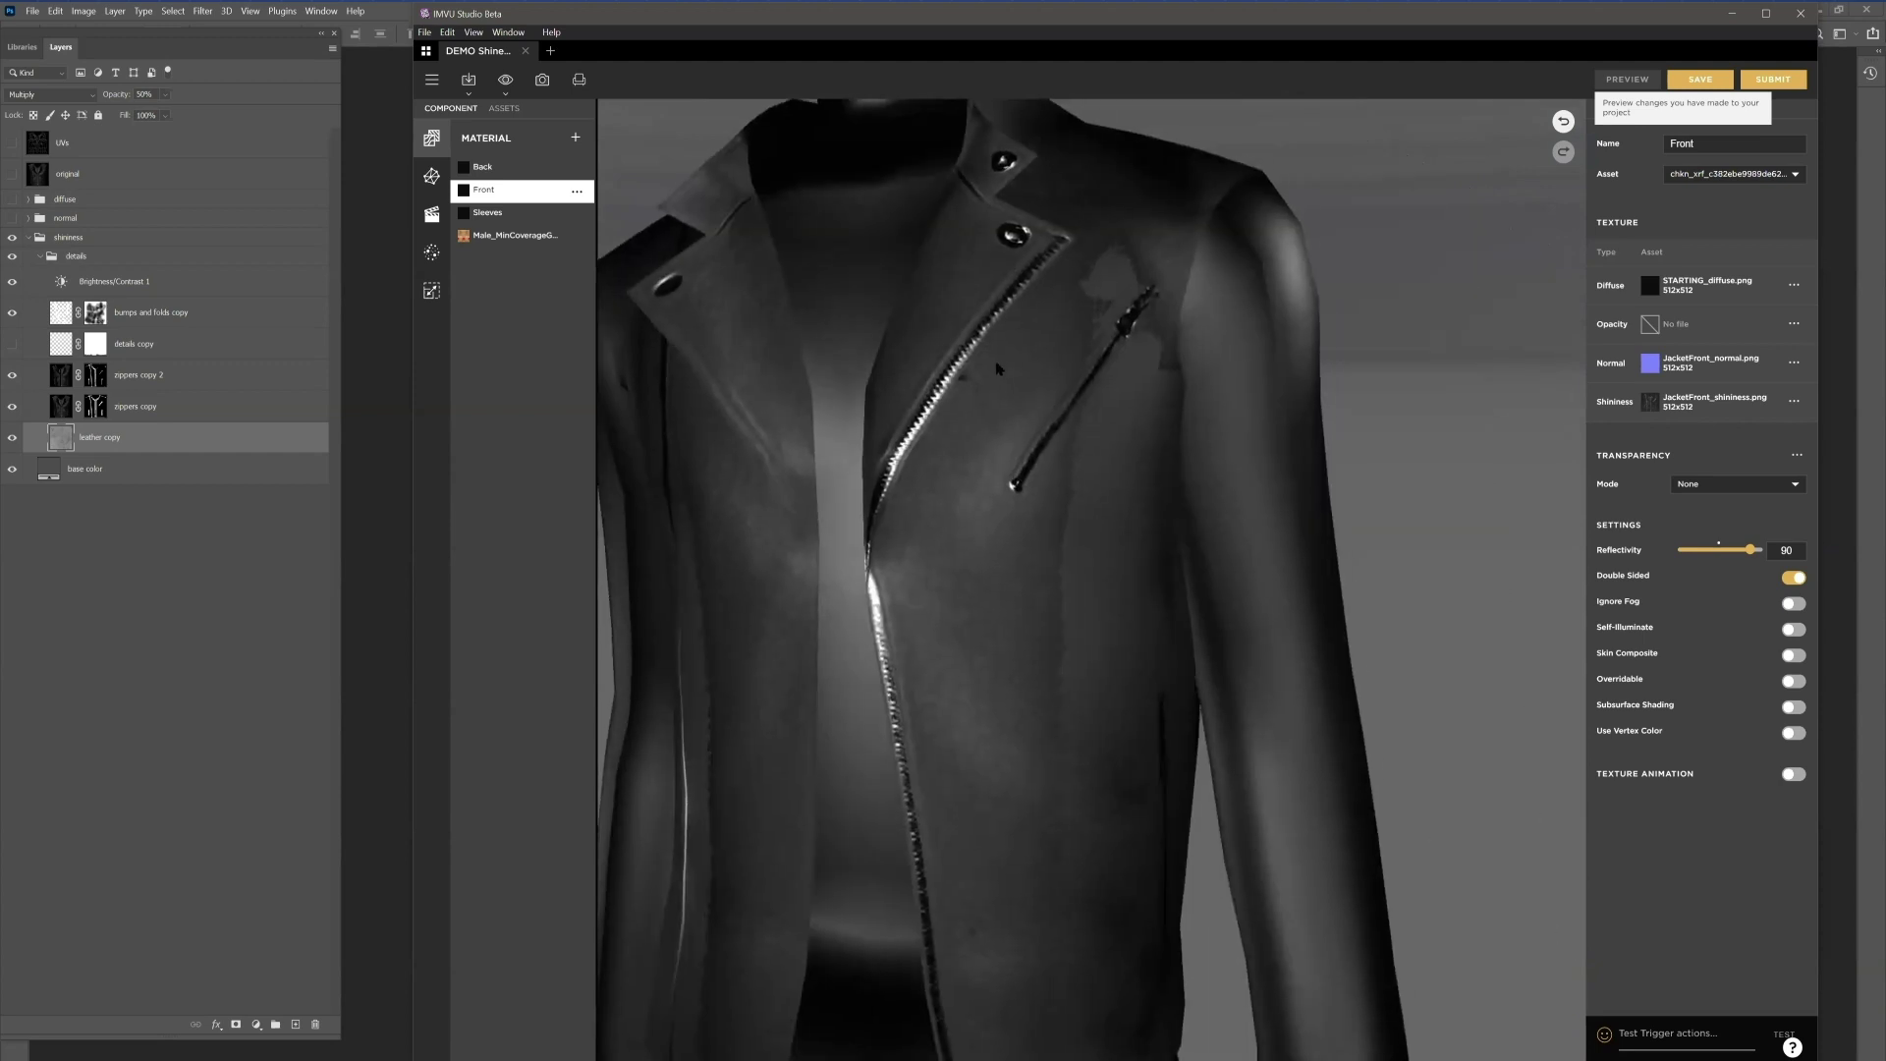
{"action": "scroll", "coordinate": [1050, 586], "scroll_direction": "down", "scroll_amount": 3}
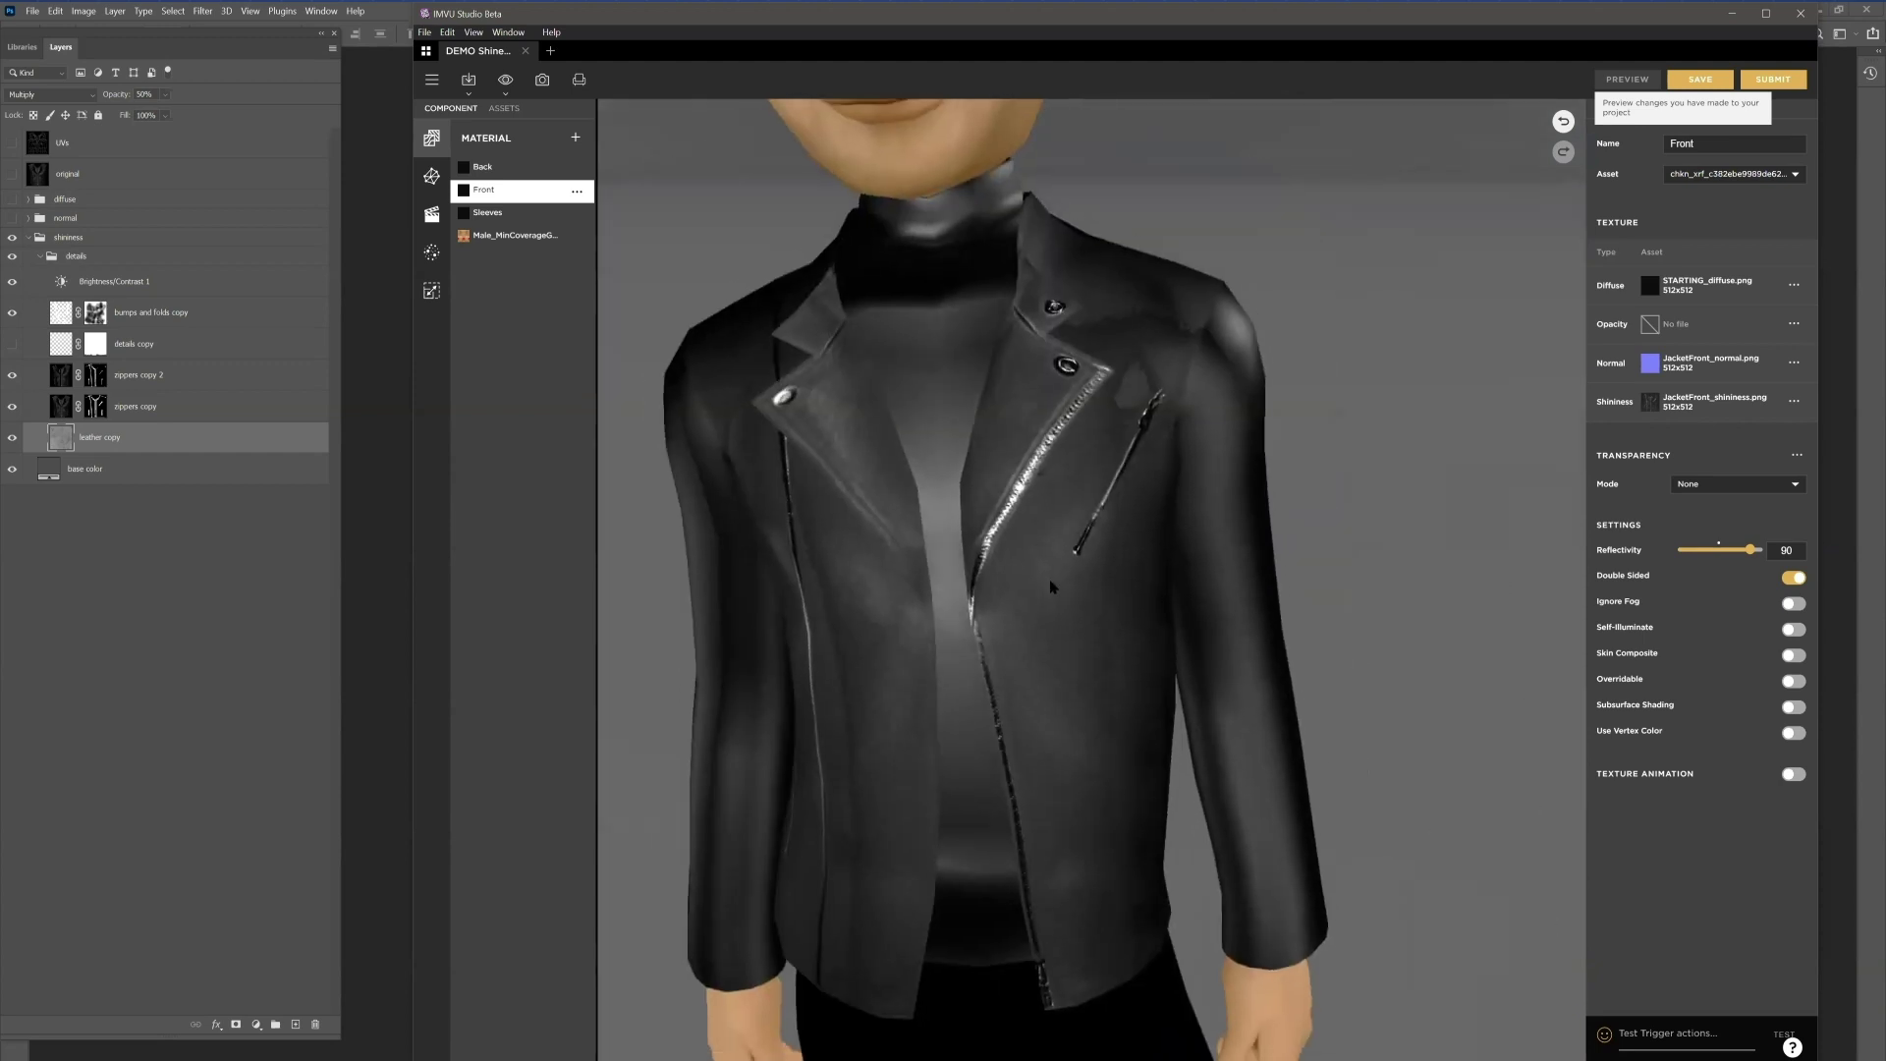
{"action": "left_click_drag", "start_coordinate": [1059, 580], "coordinate": [1062, 312]}
Step: Back in Photoshop, collapse and hide the shininess group and display the diffuse group instead
{"action": "left_click", "coordinate": [376, 327]}
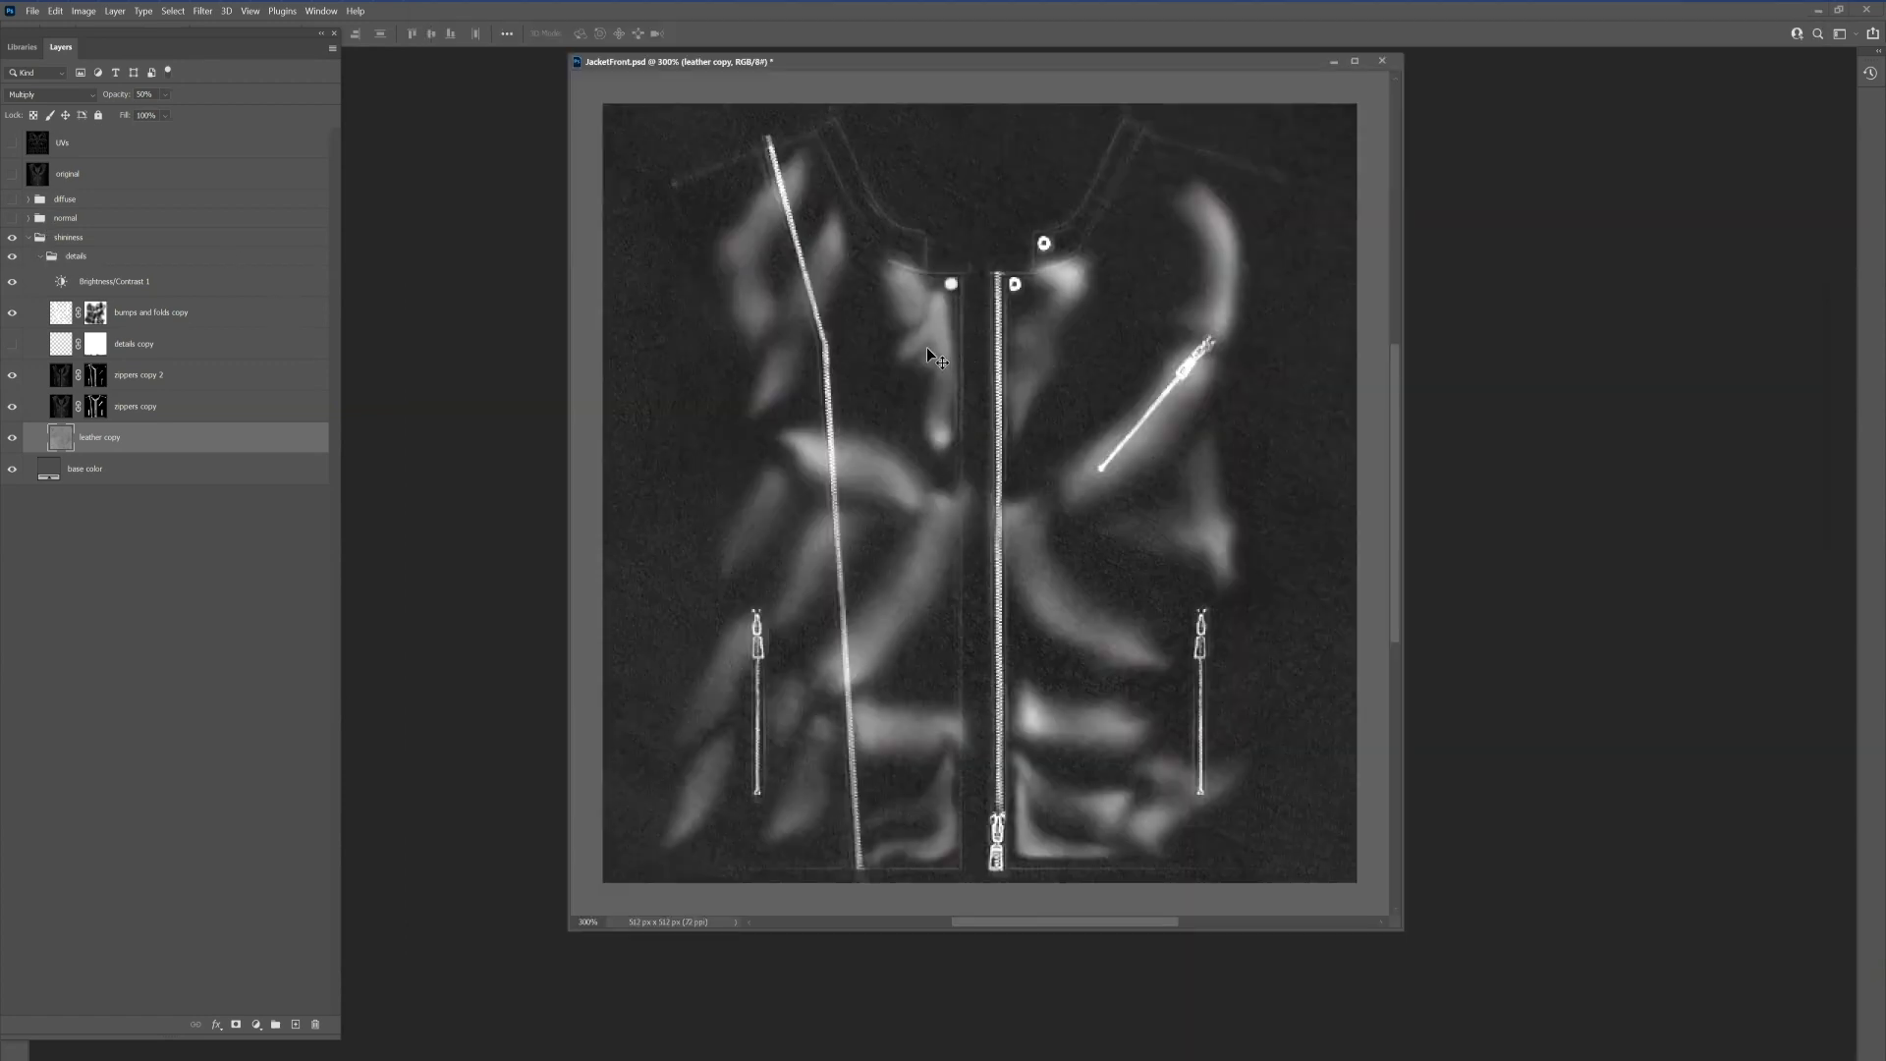
{"action": "left_click", "coordinate": [28, 237]}
{"action": "left_click", "coordinate": [12, 200]}
{"action": "left_click", "coordinate": [11, 237]}
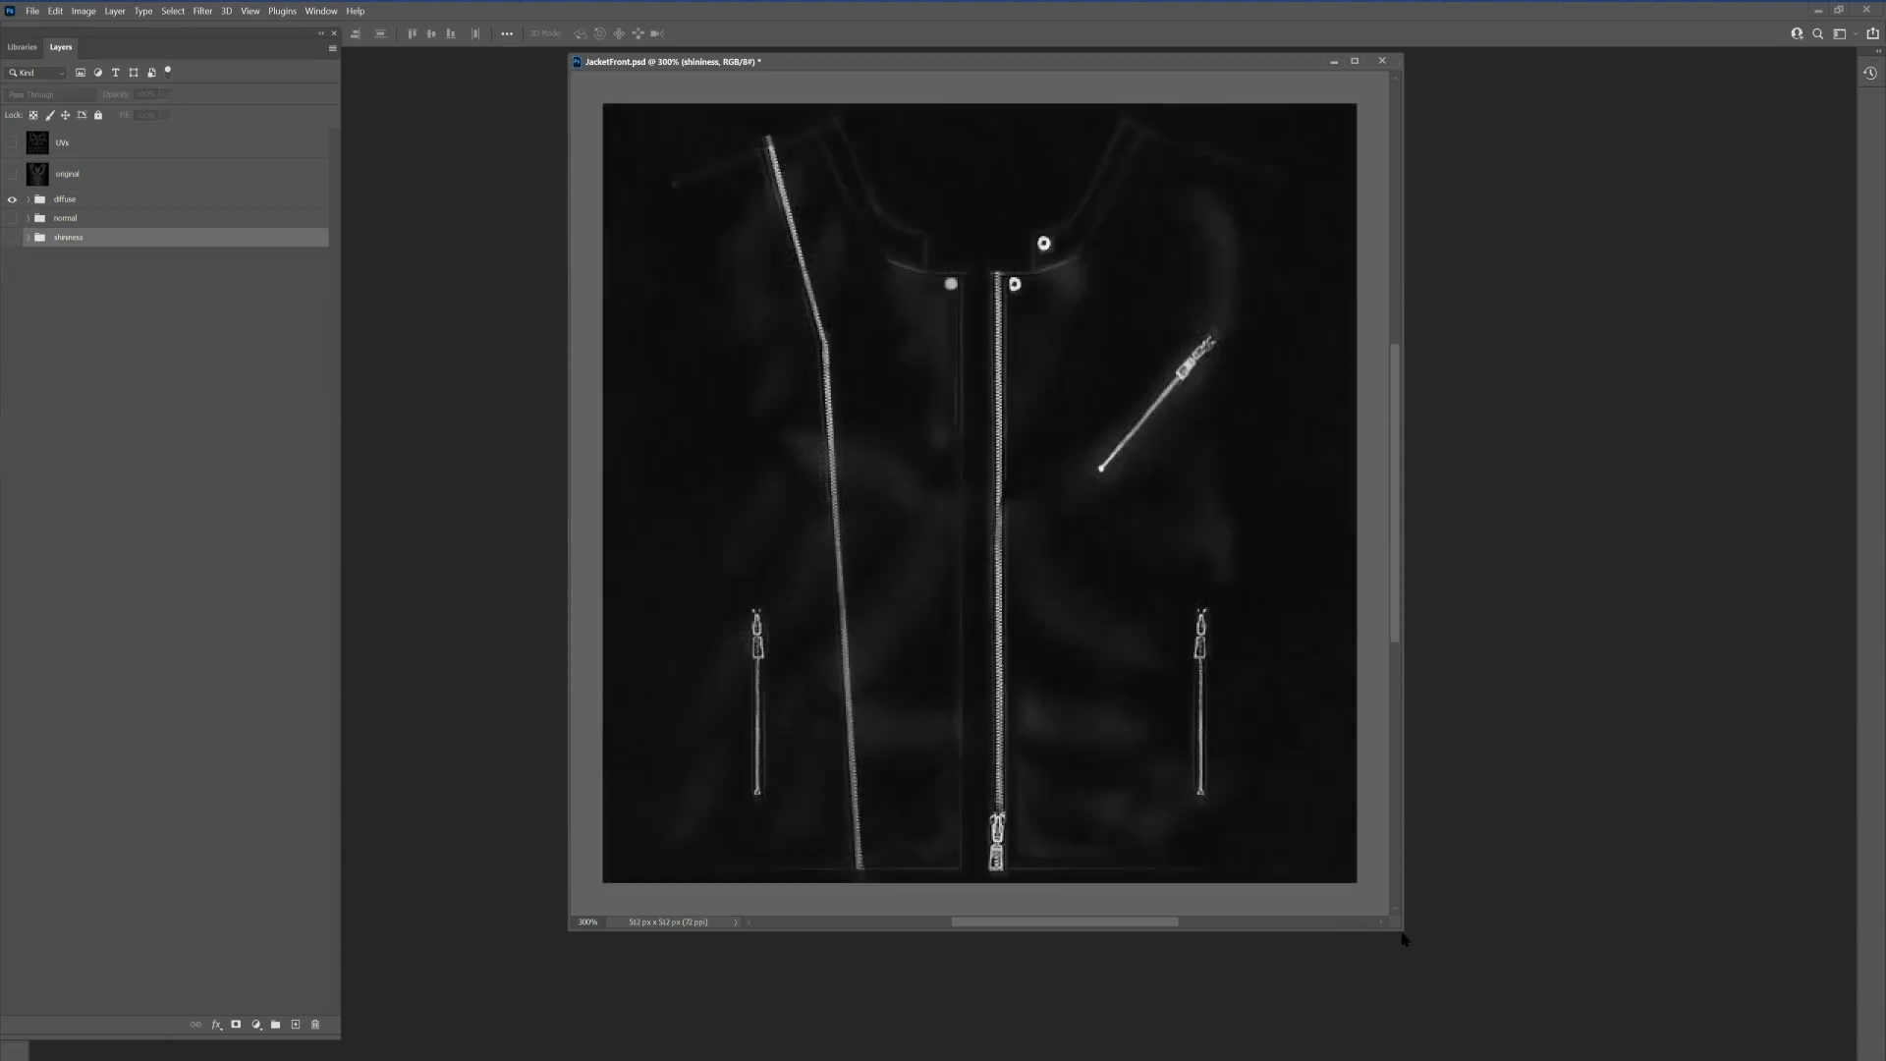
Step: Expand the diffuse group in the enlarged document window and bring up the STARTING_VALUES_diffuse.png reference image in Photos
{"action": "left_click_drag", "start_coordinate": [1415, 953], "coordinate": [1465, 1017]}
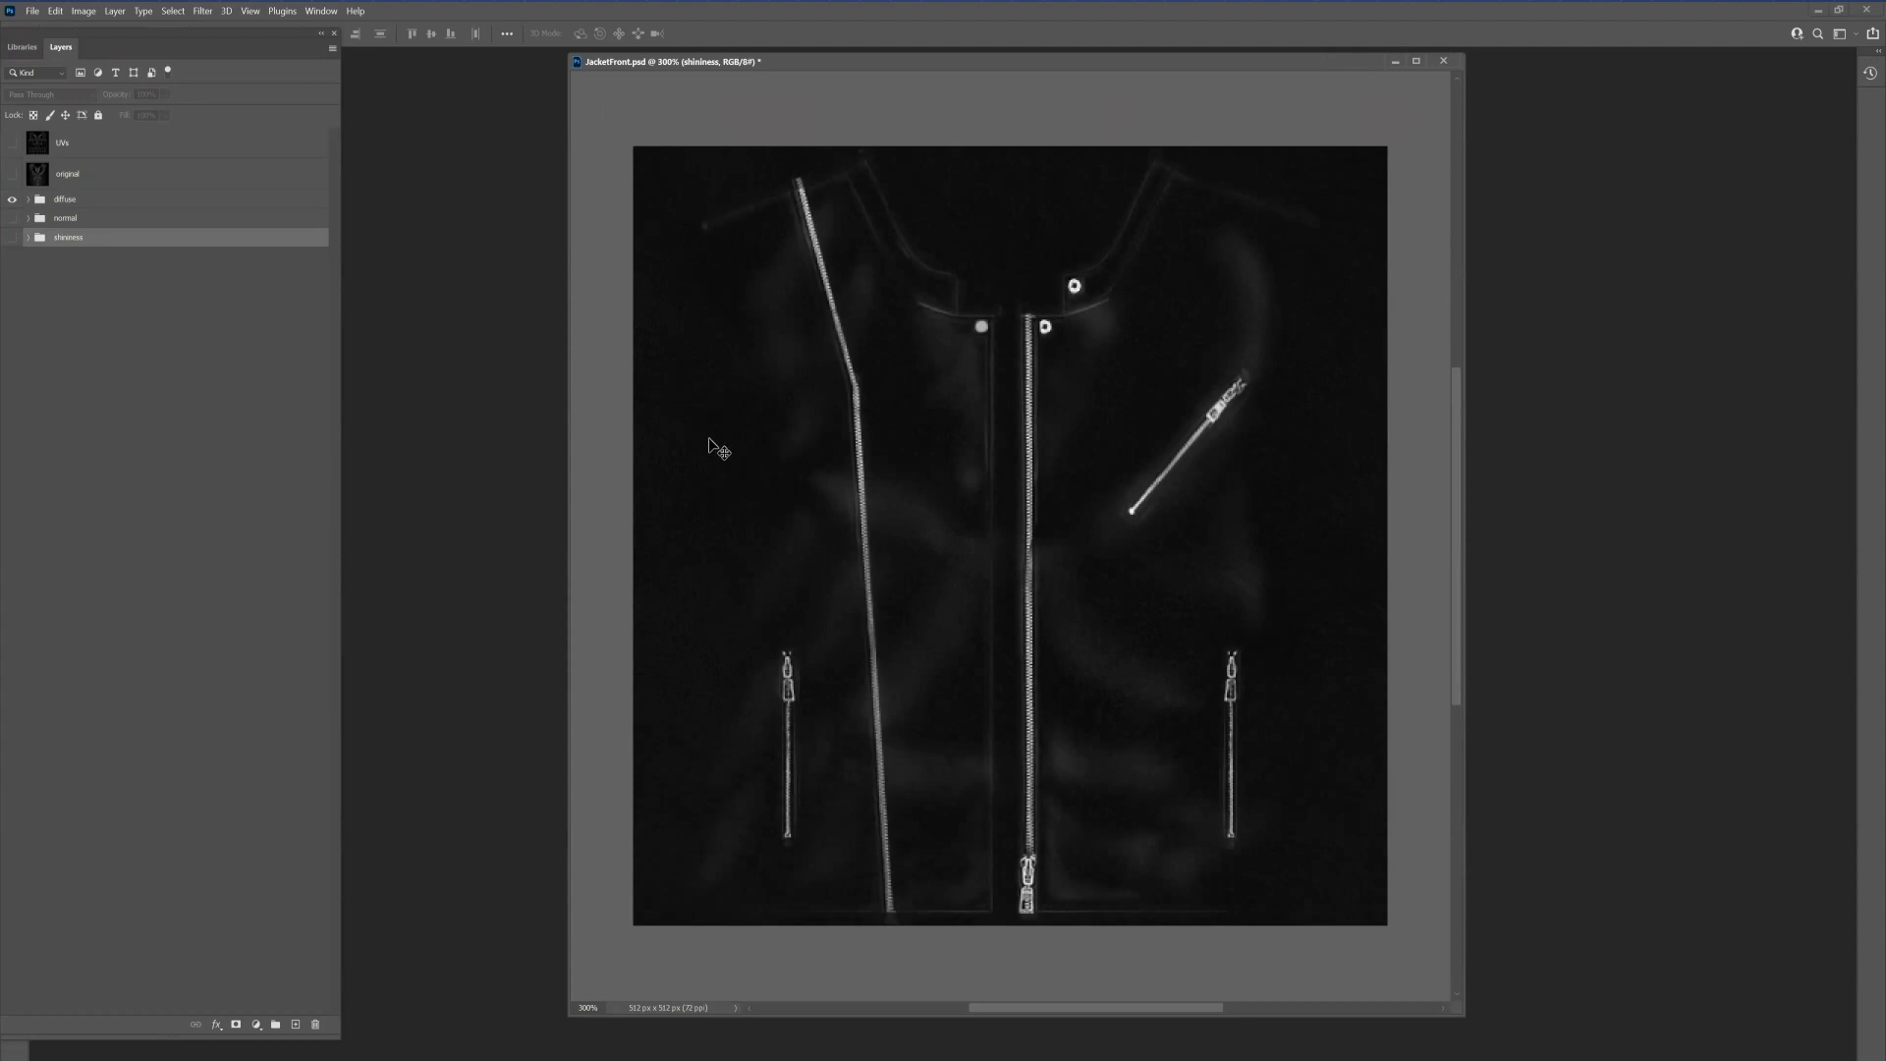
{"action": "left_click", "coordinate": [25, 201]}
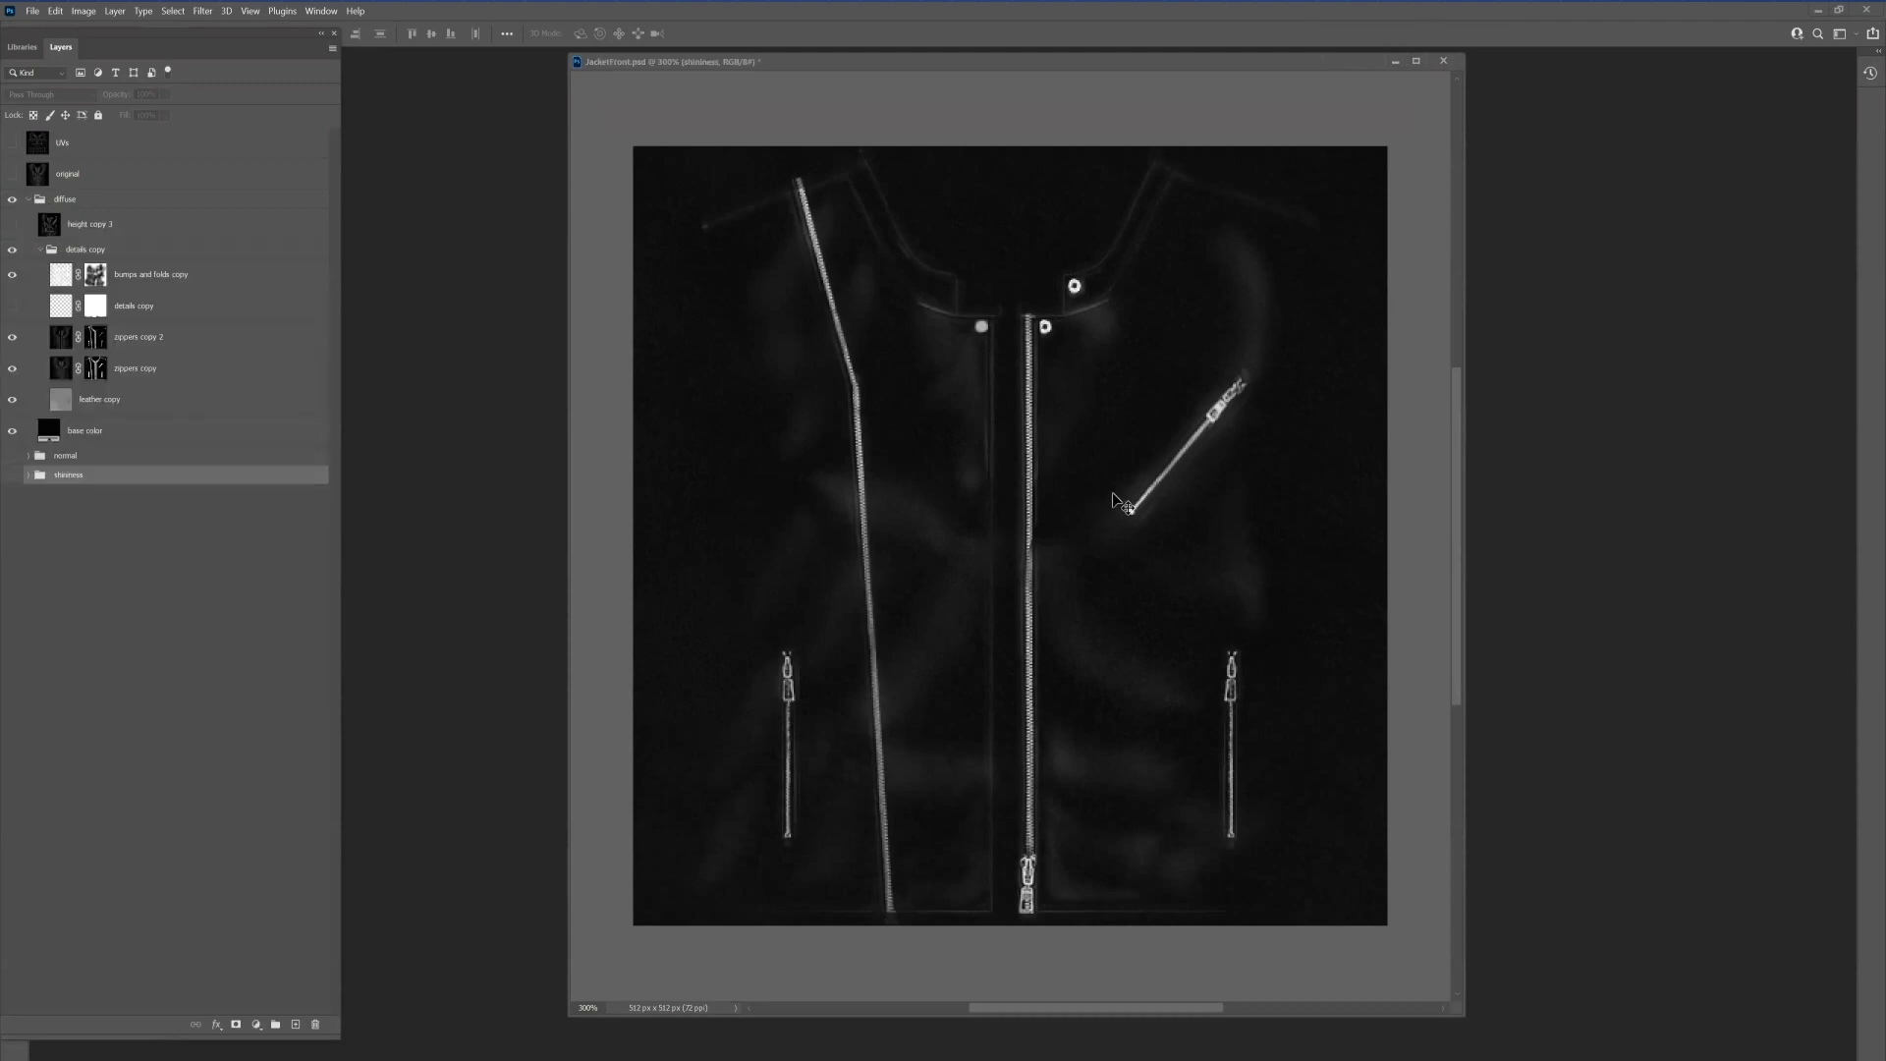
{"action": "key", "text": "alt+Tab"}
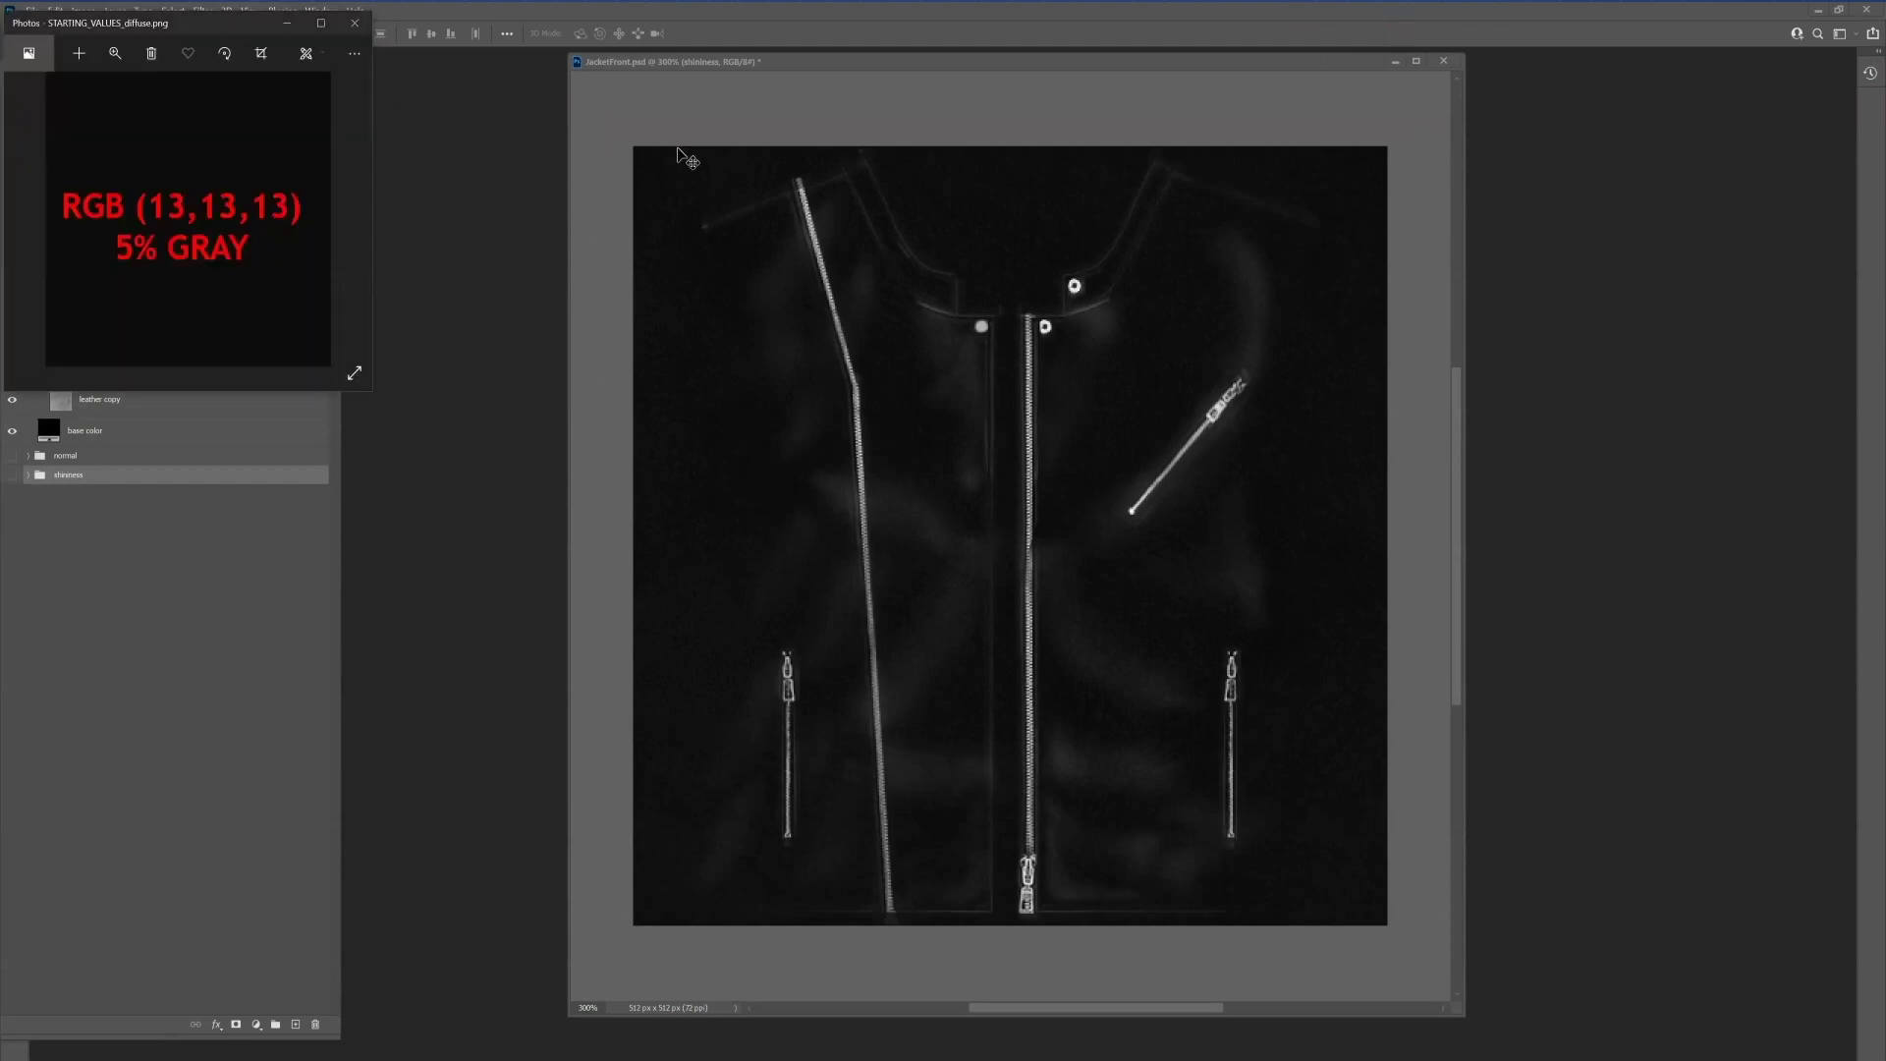
Step: In Photoshop, check the fill color of the diffuse group's base color layer without changing it, and select the leather copy layer
{"action": "left_click", "coordinate": [669, 110]}
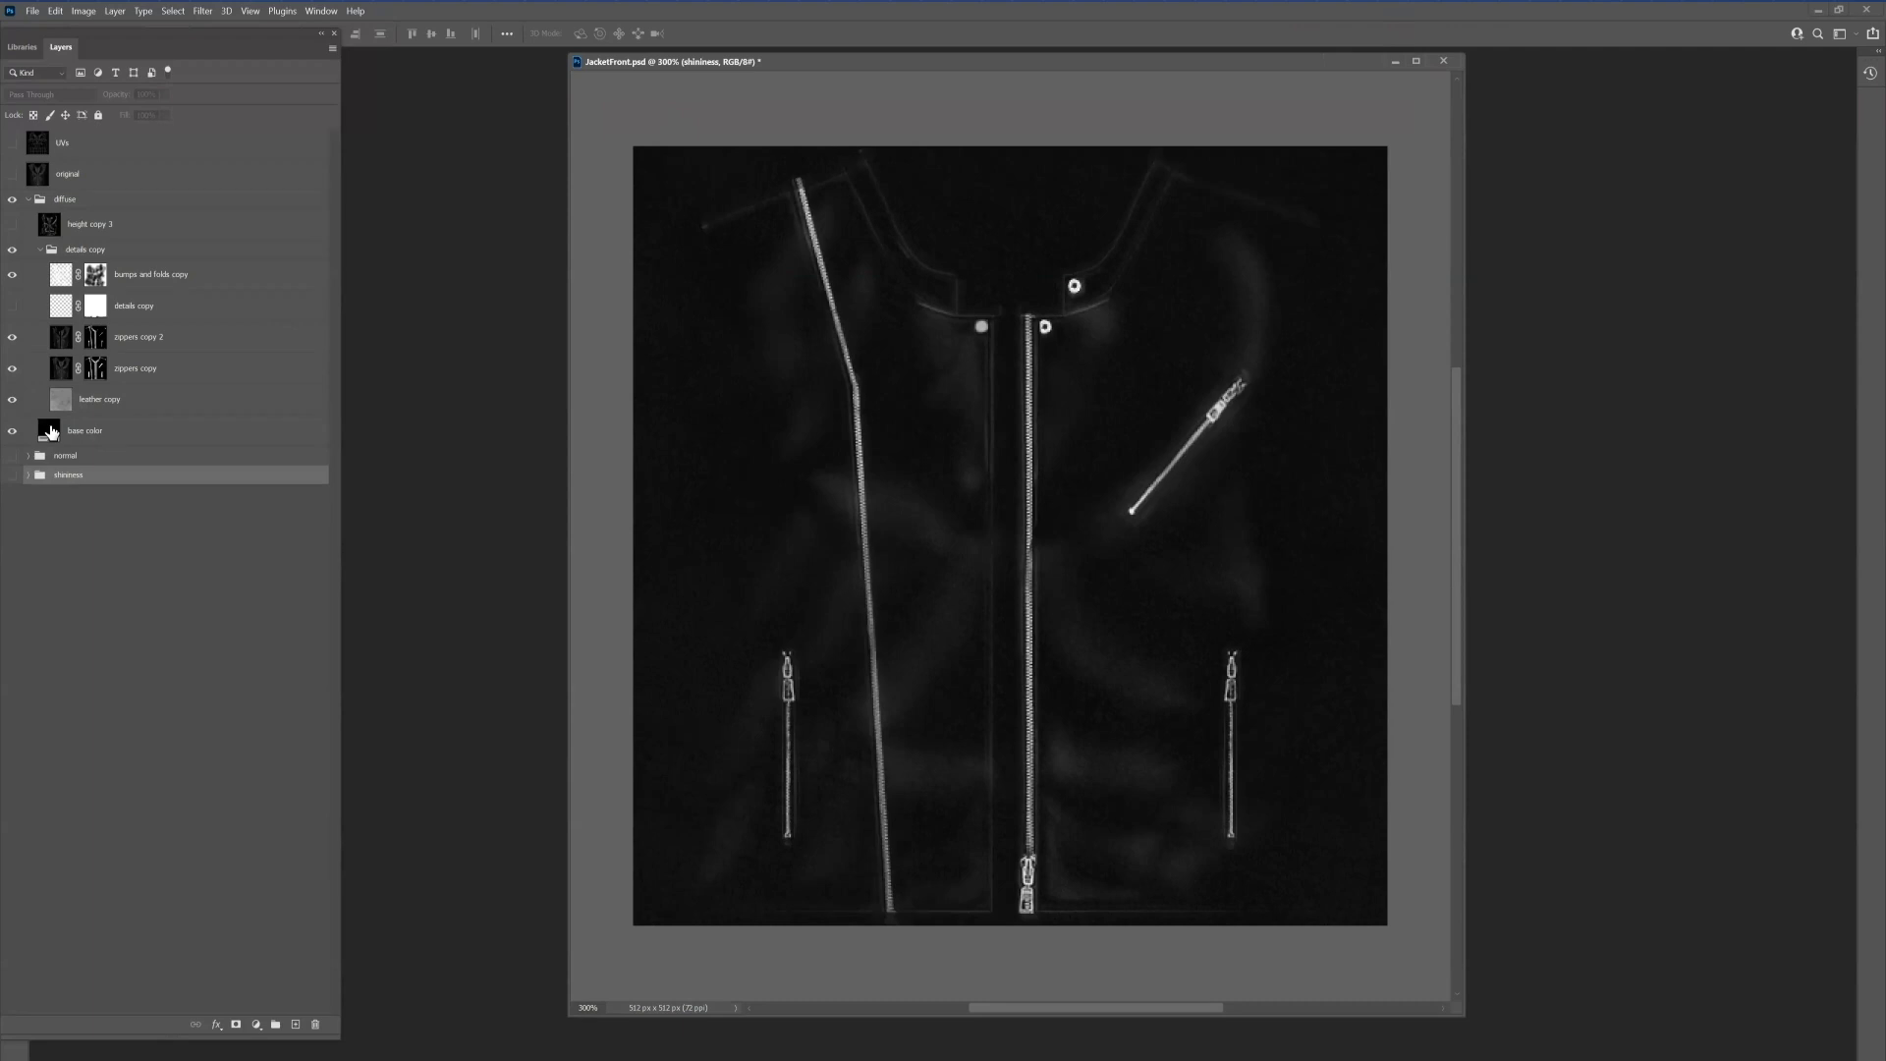
{"action": "double_click", "coordinate": [49, 430]}
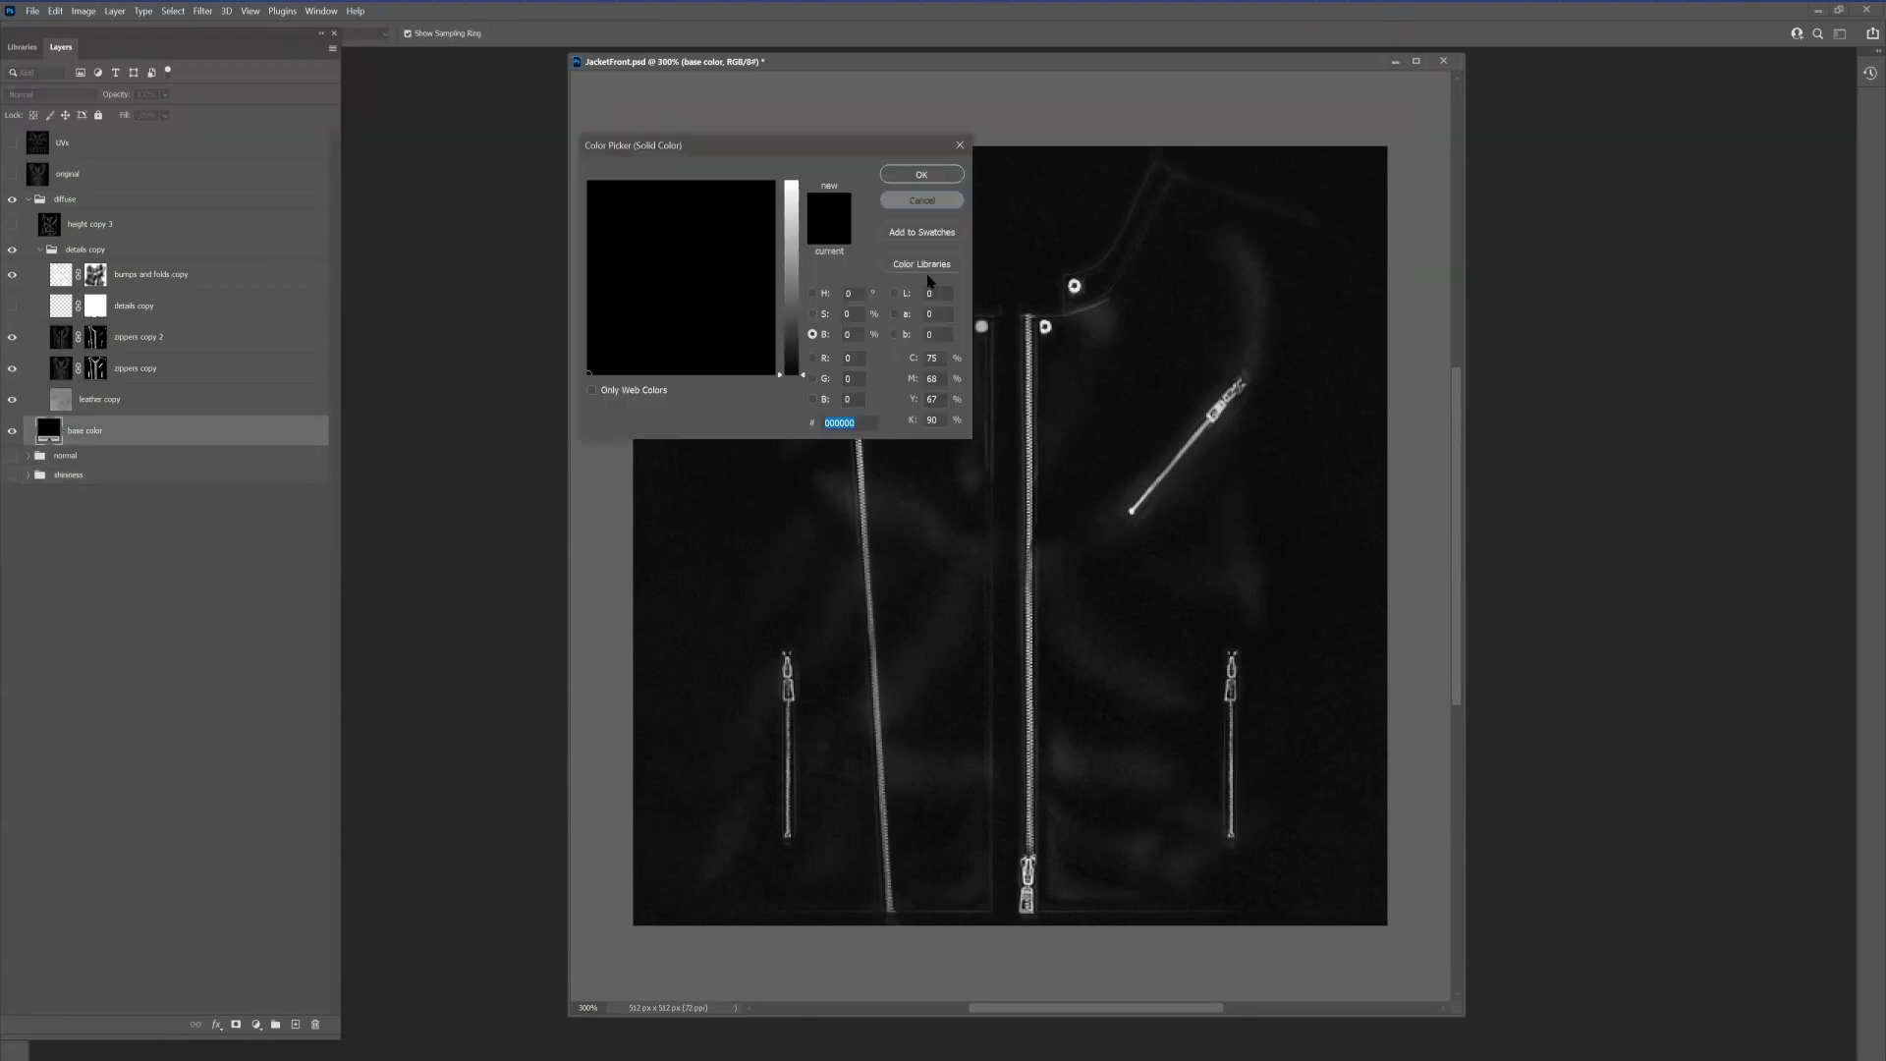
{"action": "left_click", "coordinate": [921, 201]}
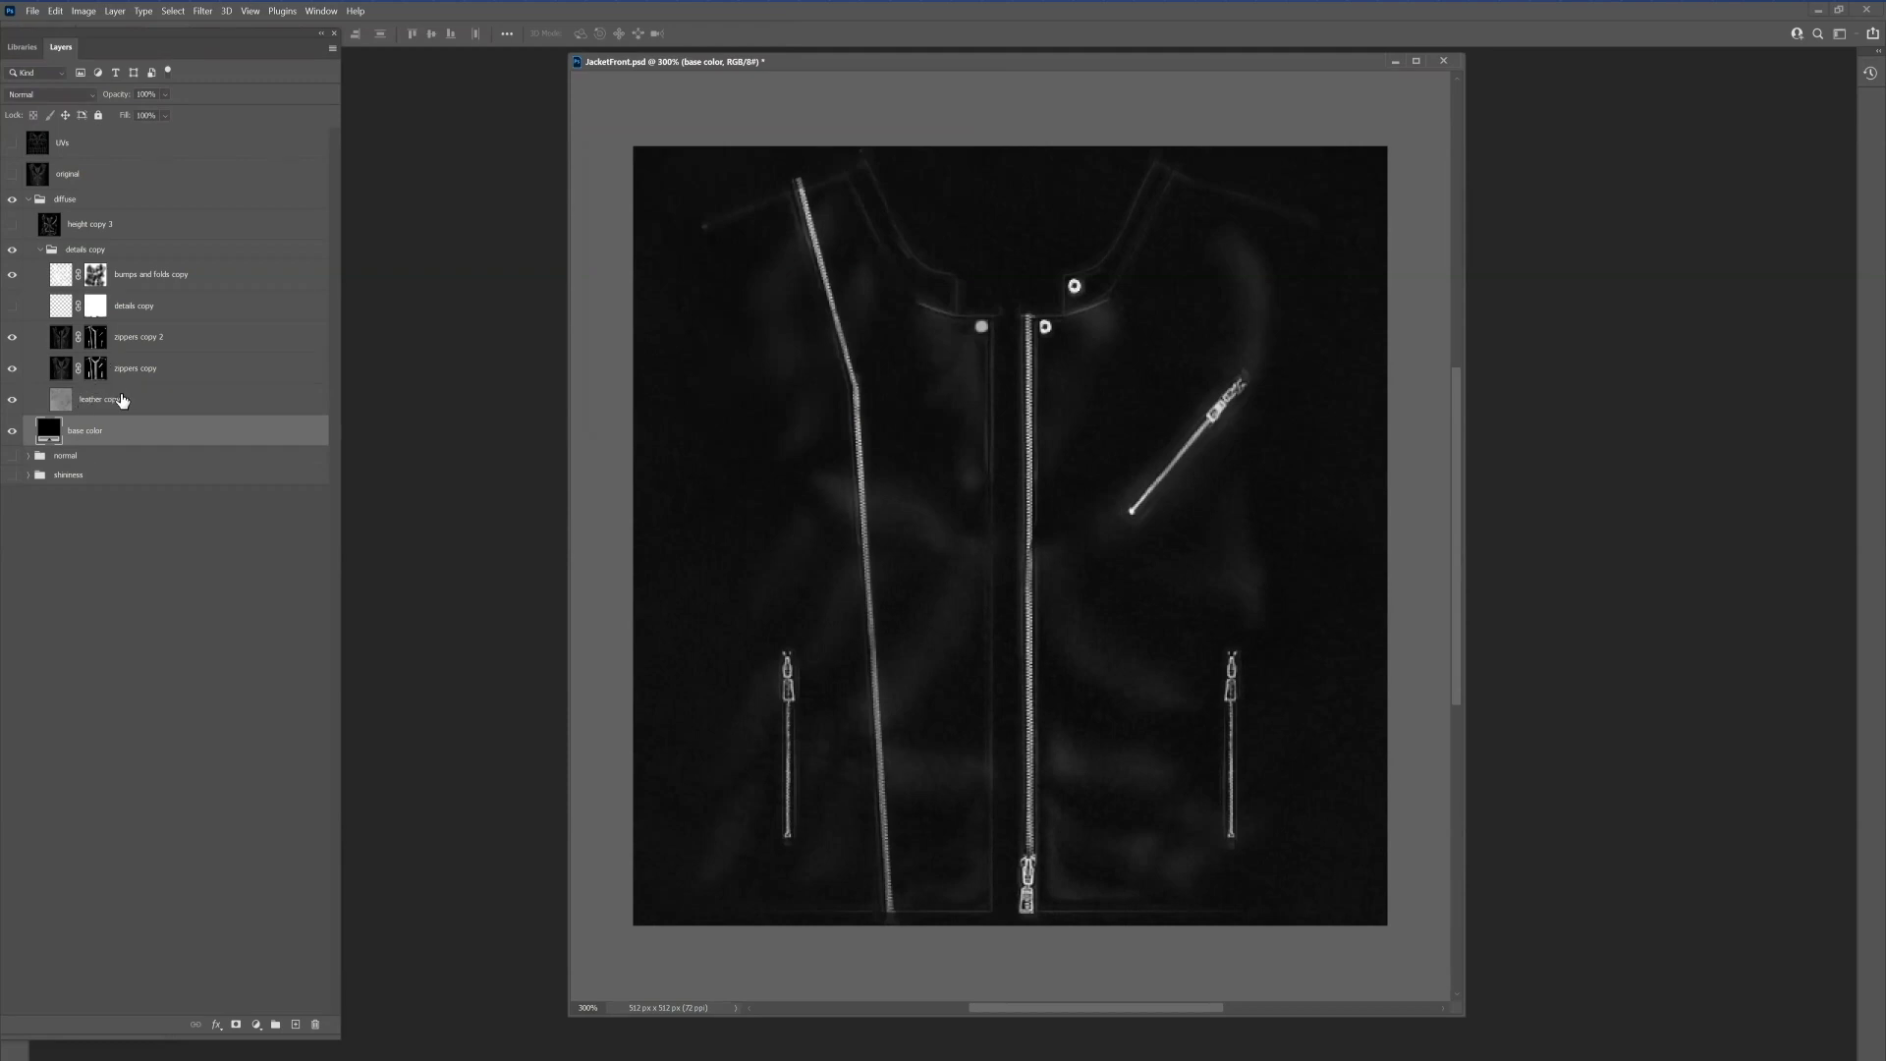
{"action": "left_click", "coordinate": [94, 400]}
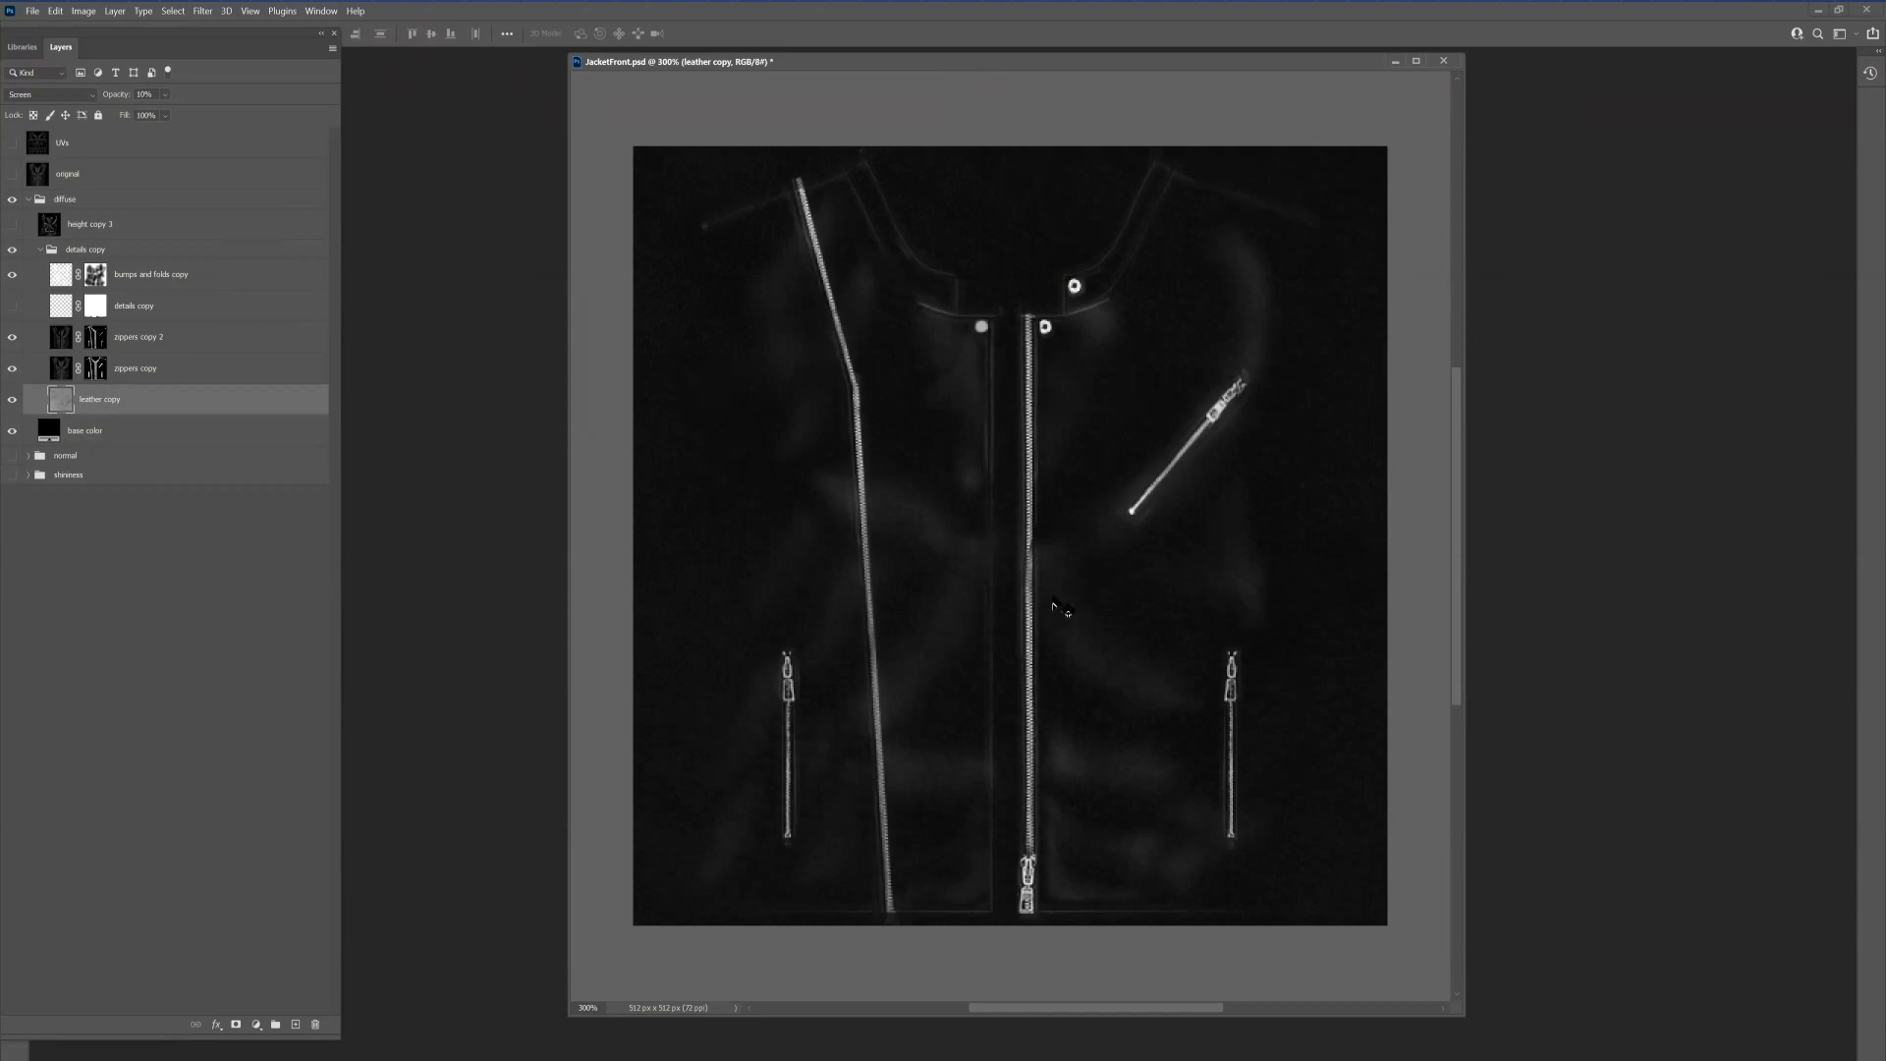
Step: Switch to IMVU Studio, assign JacketFront_diffuse.png as the Front material's diffuse map, and preview the change
{"action": "key", "text": "alt+Tab"}
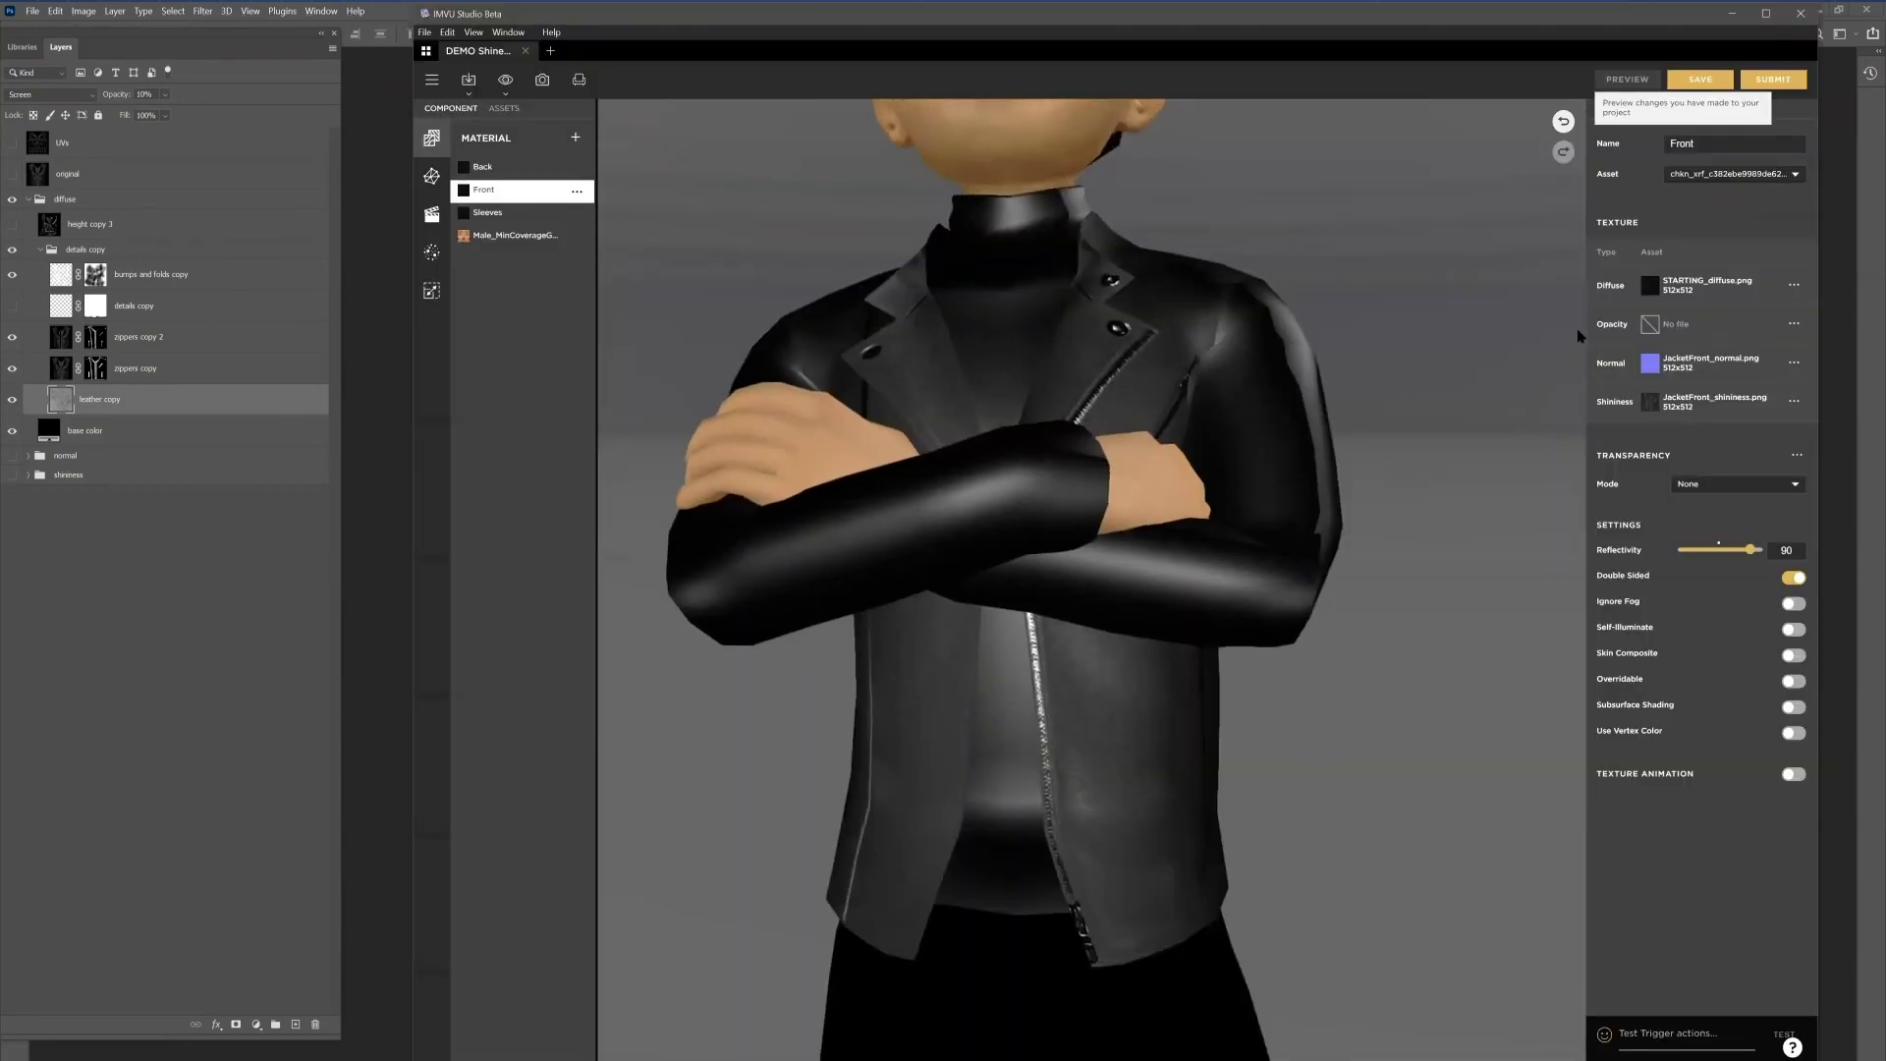
{"action": "left_click", "coordinate": [1651, 292]}
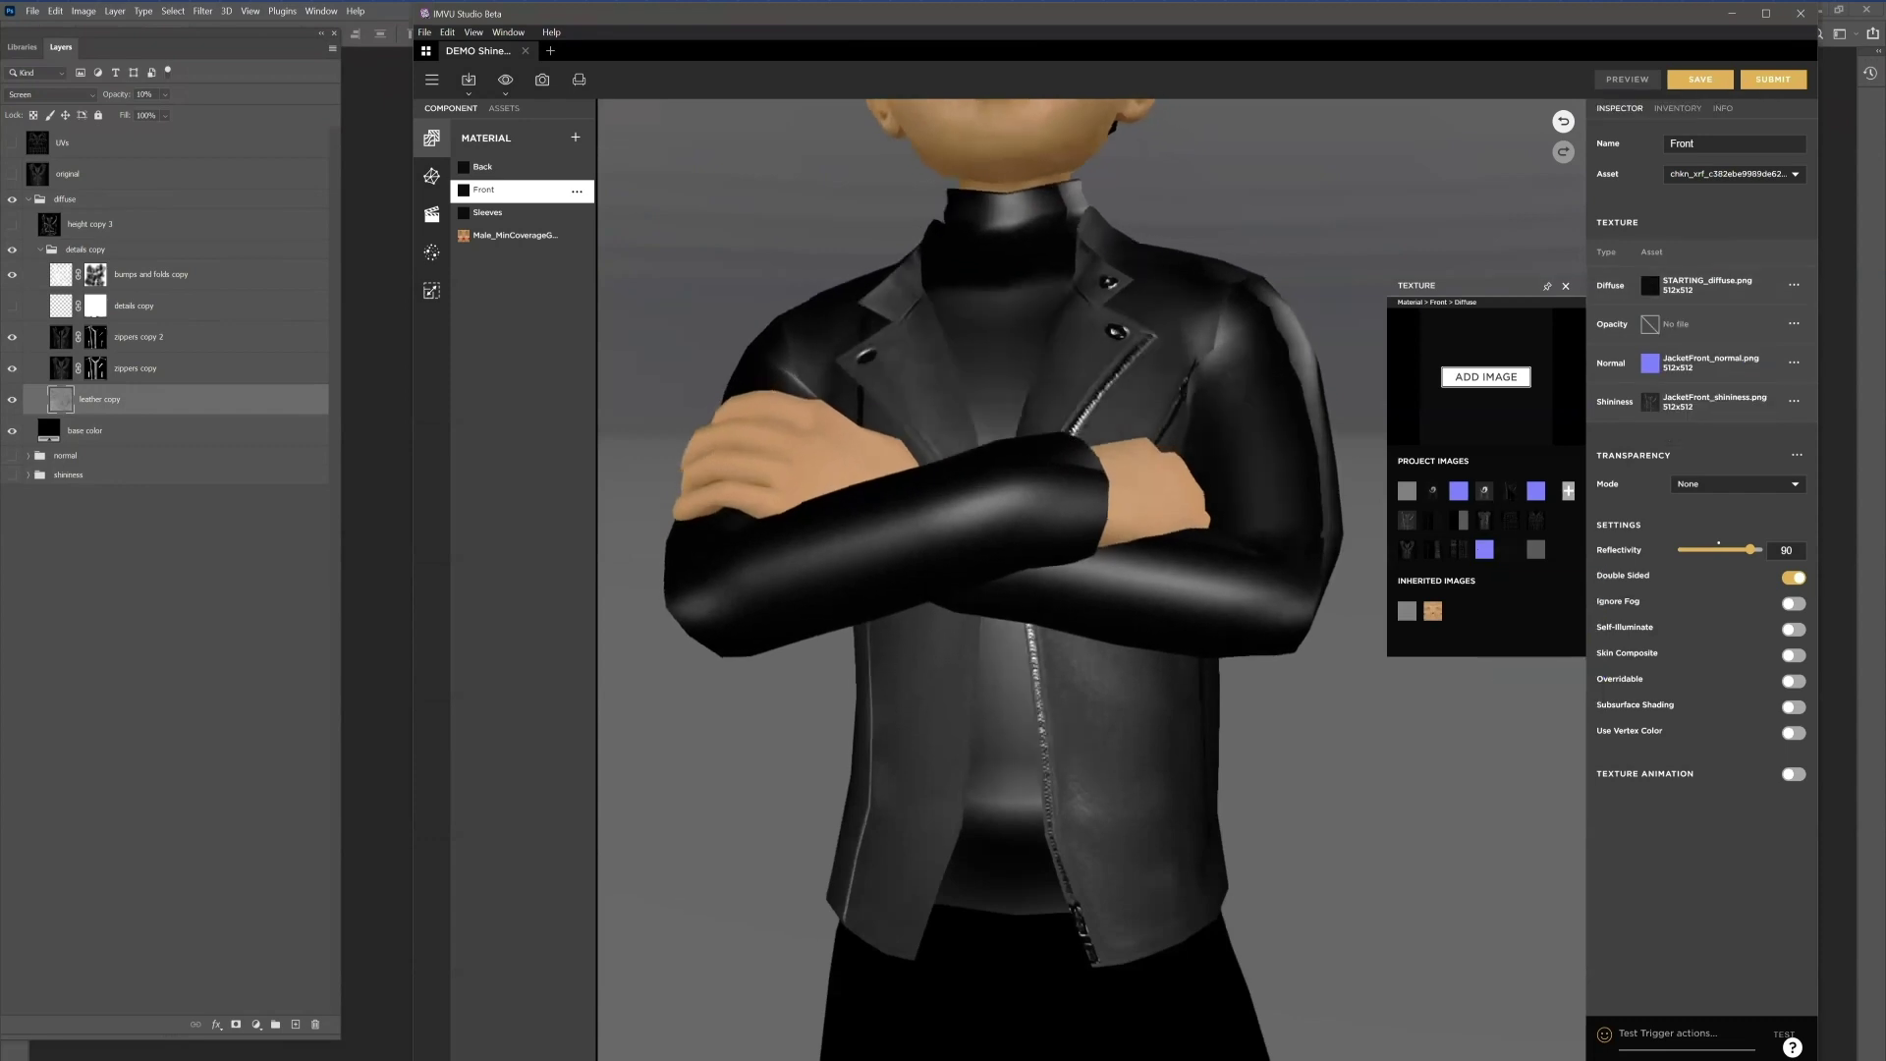
{"action": "mouse_move", "coordinate": [1511, 492]}
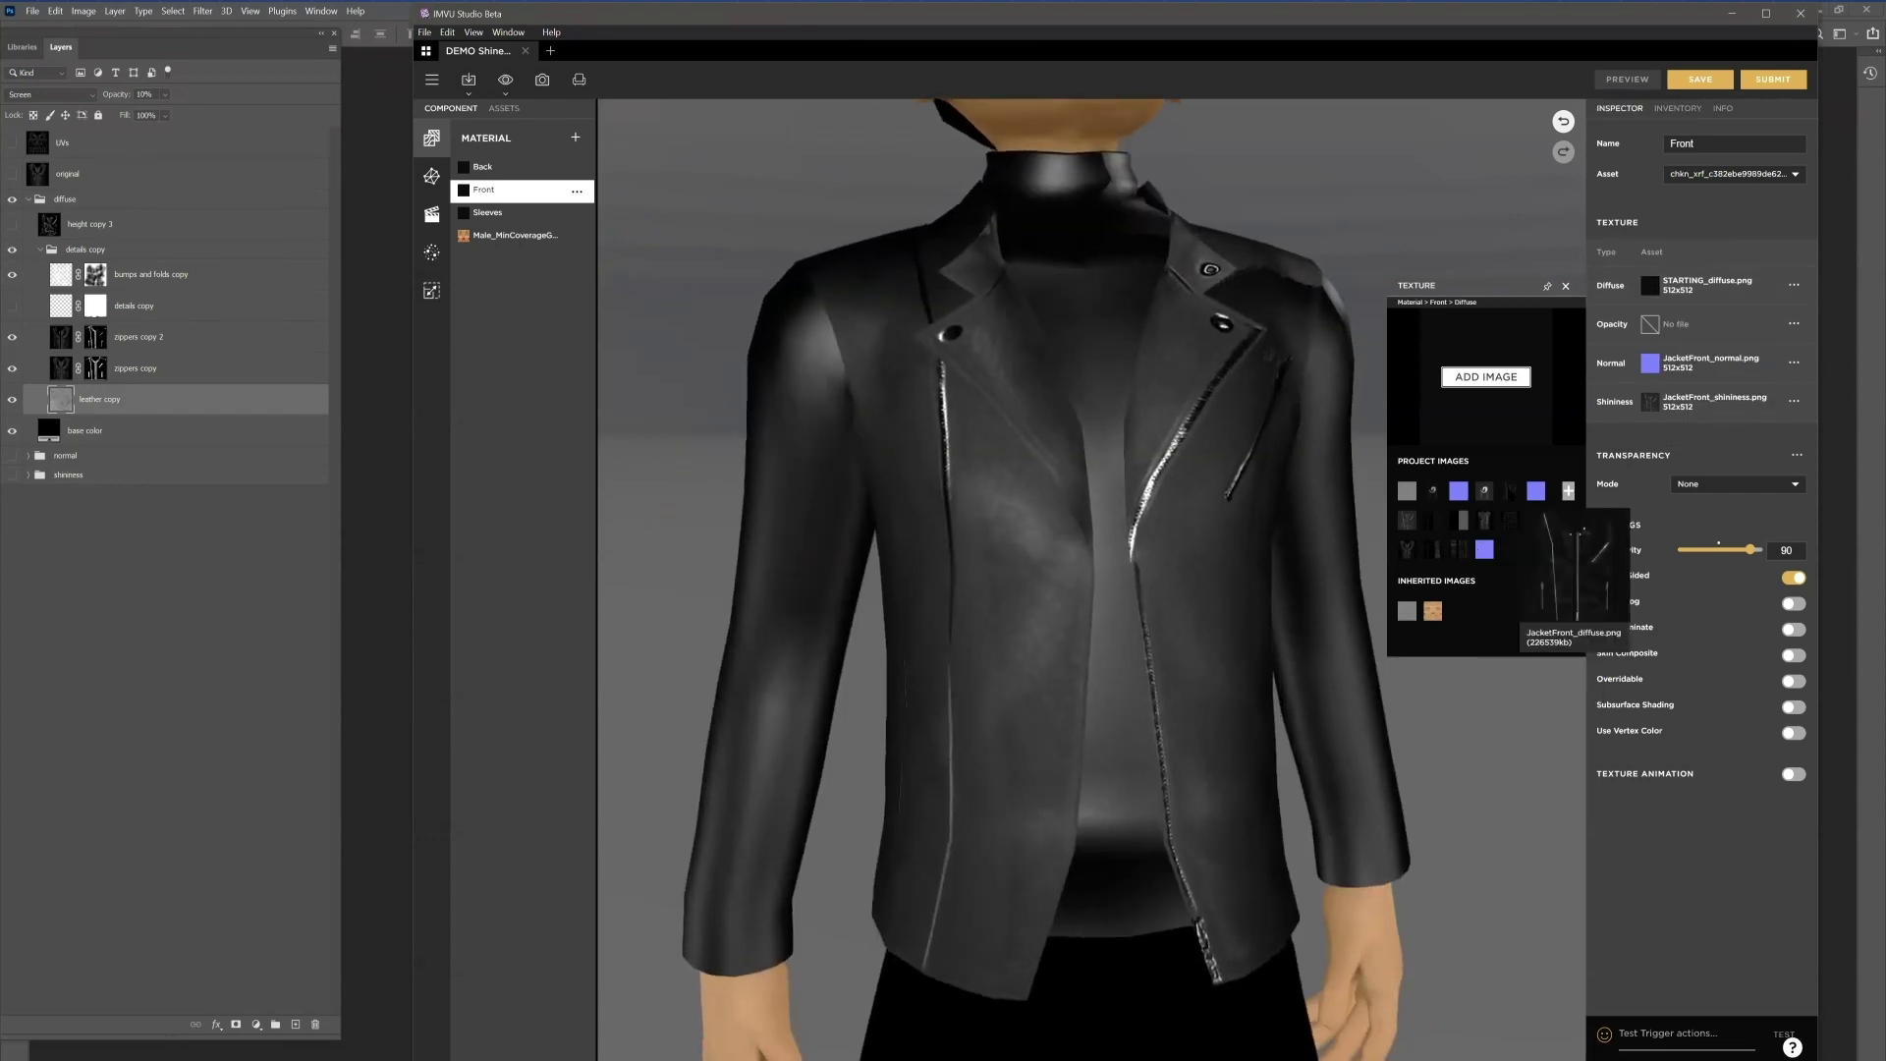
{"action": "left_click", "coordinate": [1631, 79]}
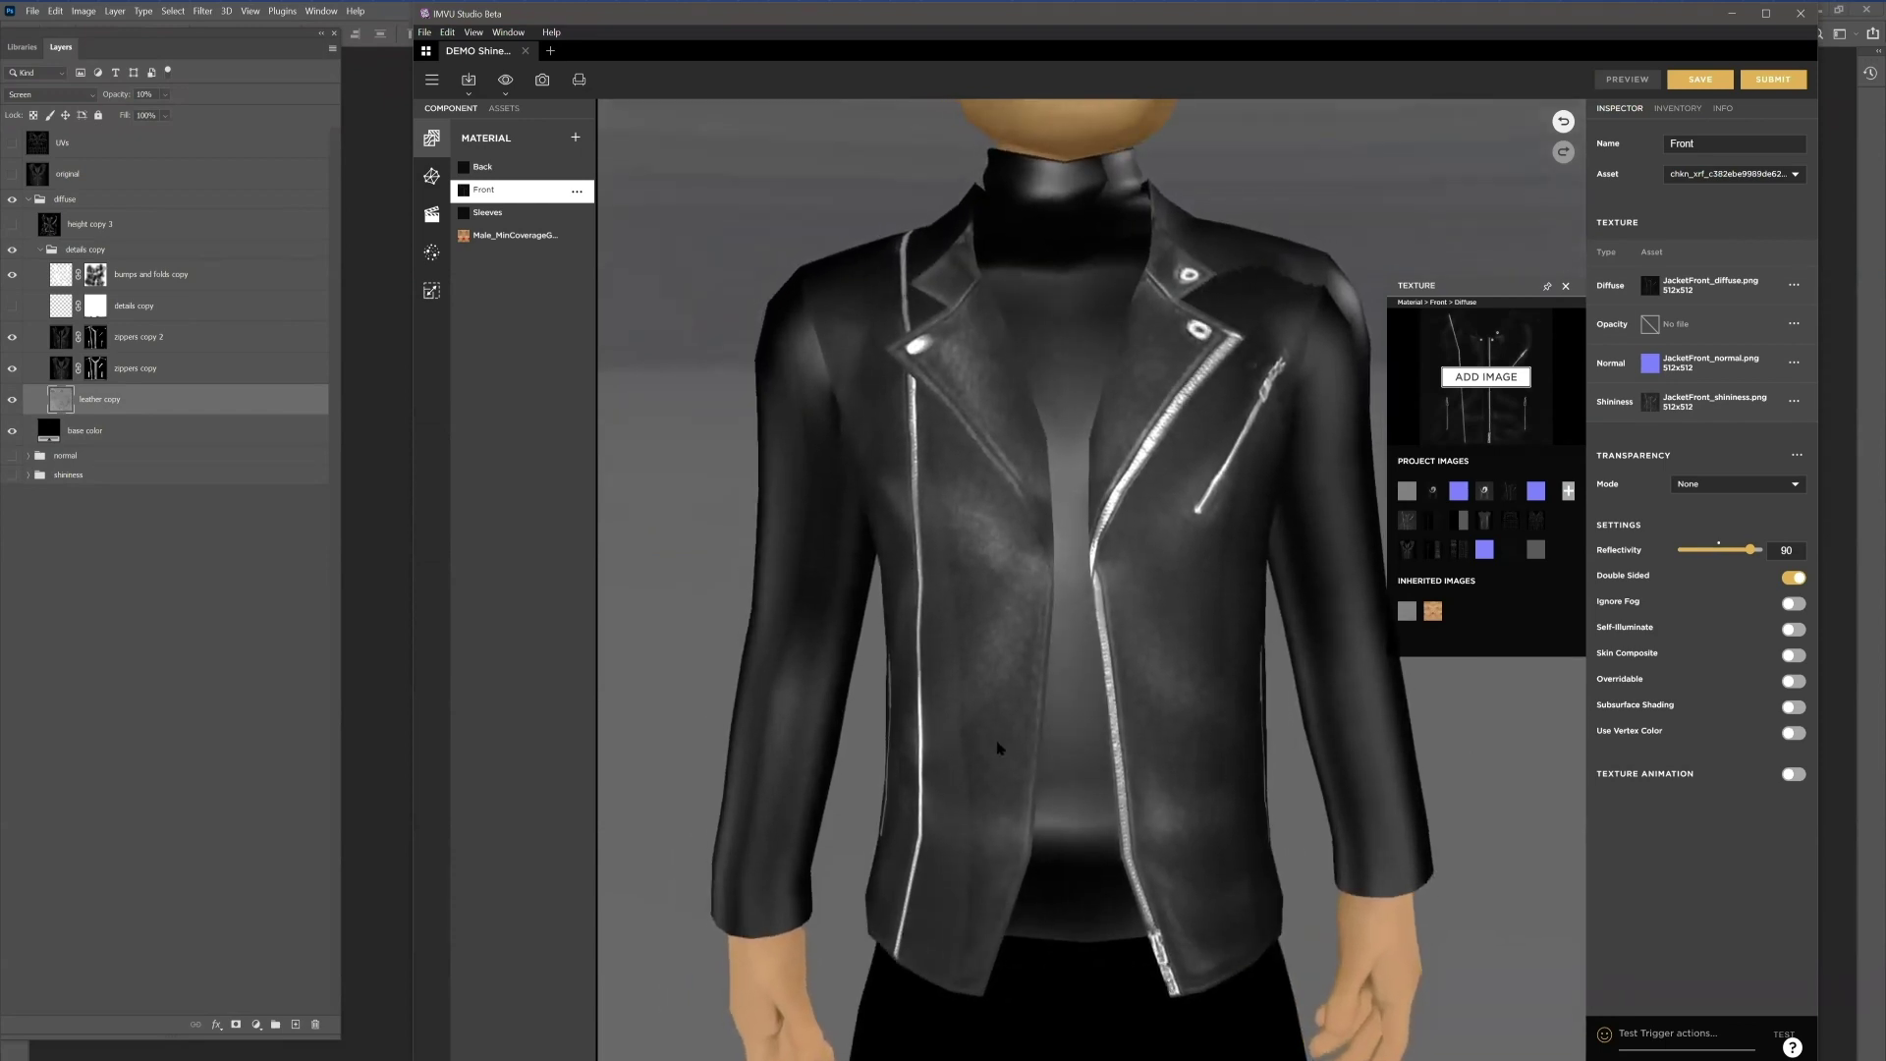
Step: Examine the front of the jacket from several angles and up close to judge the diffuse map on zippers, buttons and seams
{"action": "left_click_drag", "start_coordinate": [994, 525], "coordinate": [1083, 456]}
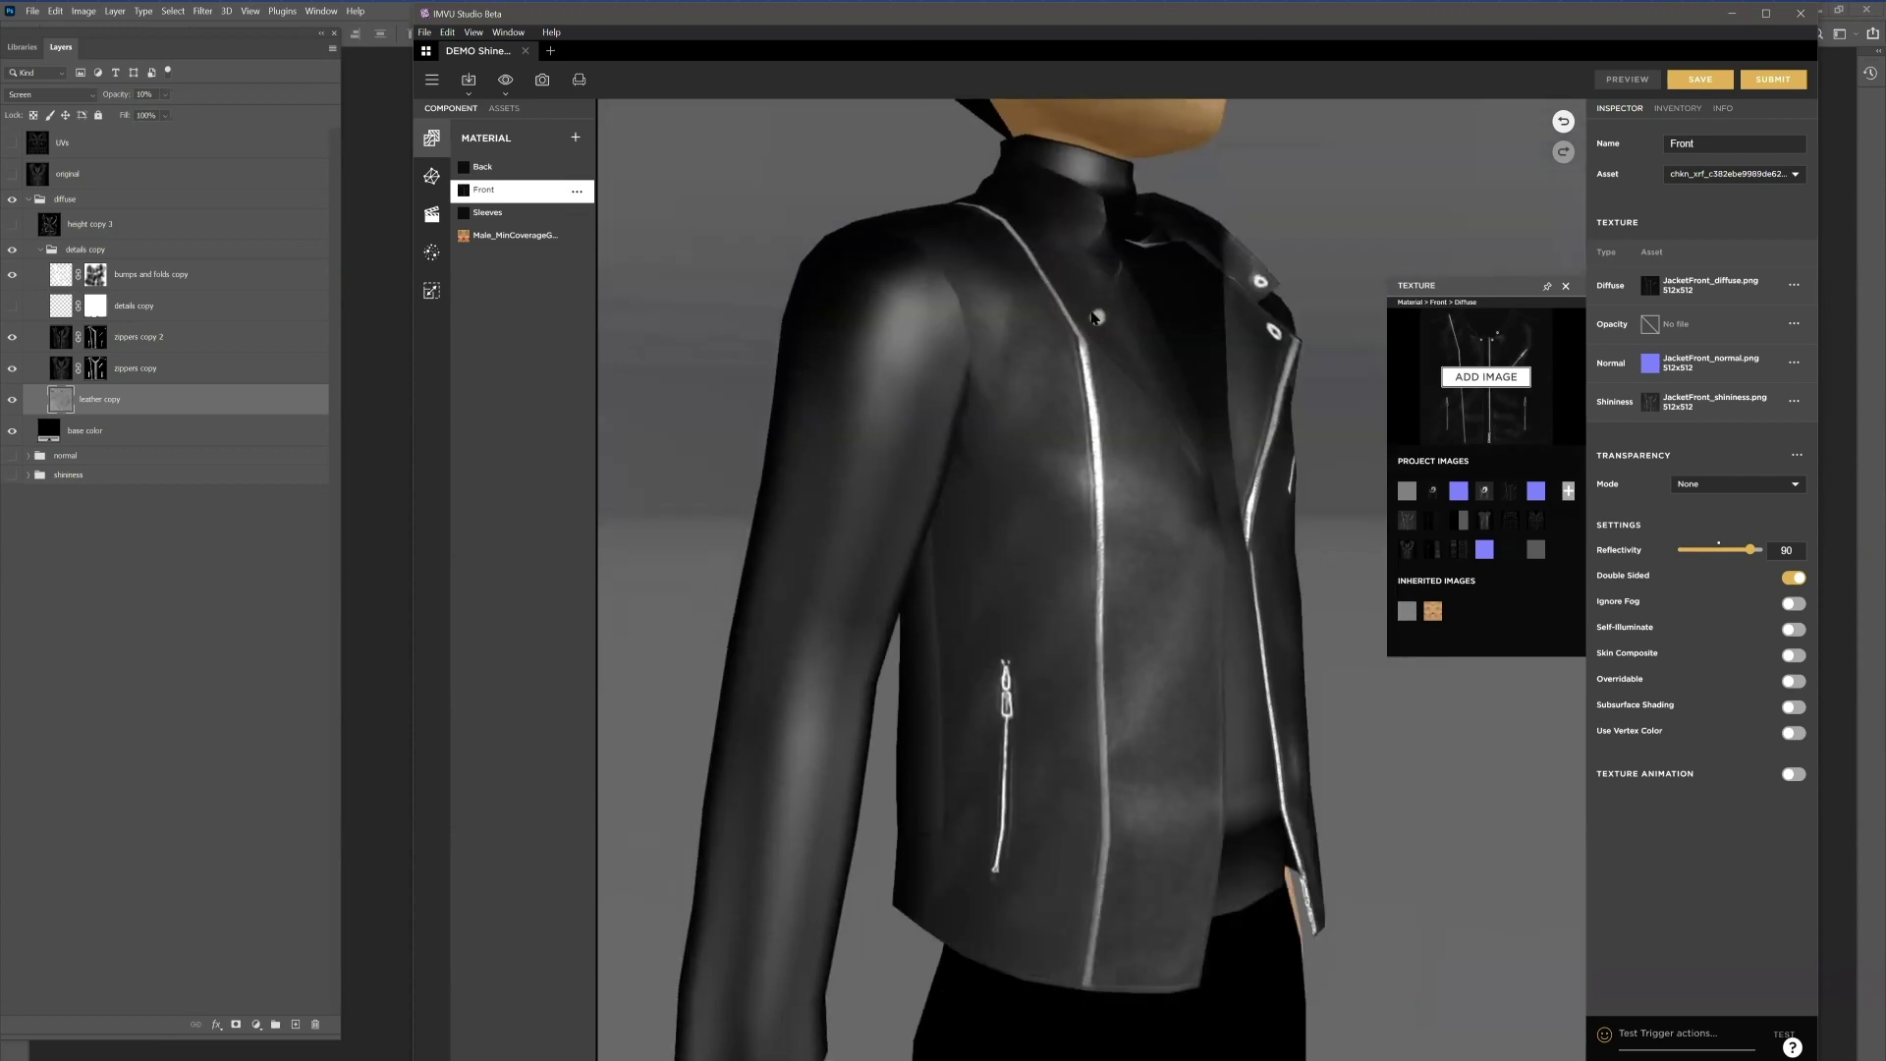
{"action": "left_click_drag", "start_coordinate": [1114, 382], "coordinate": [1127, 342]}
{"action": "scroll", "coordinate": [1006, 426], "scroll_direction": "up", "scroll_amount": 5}
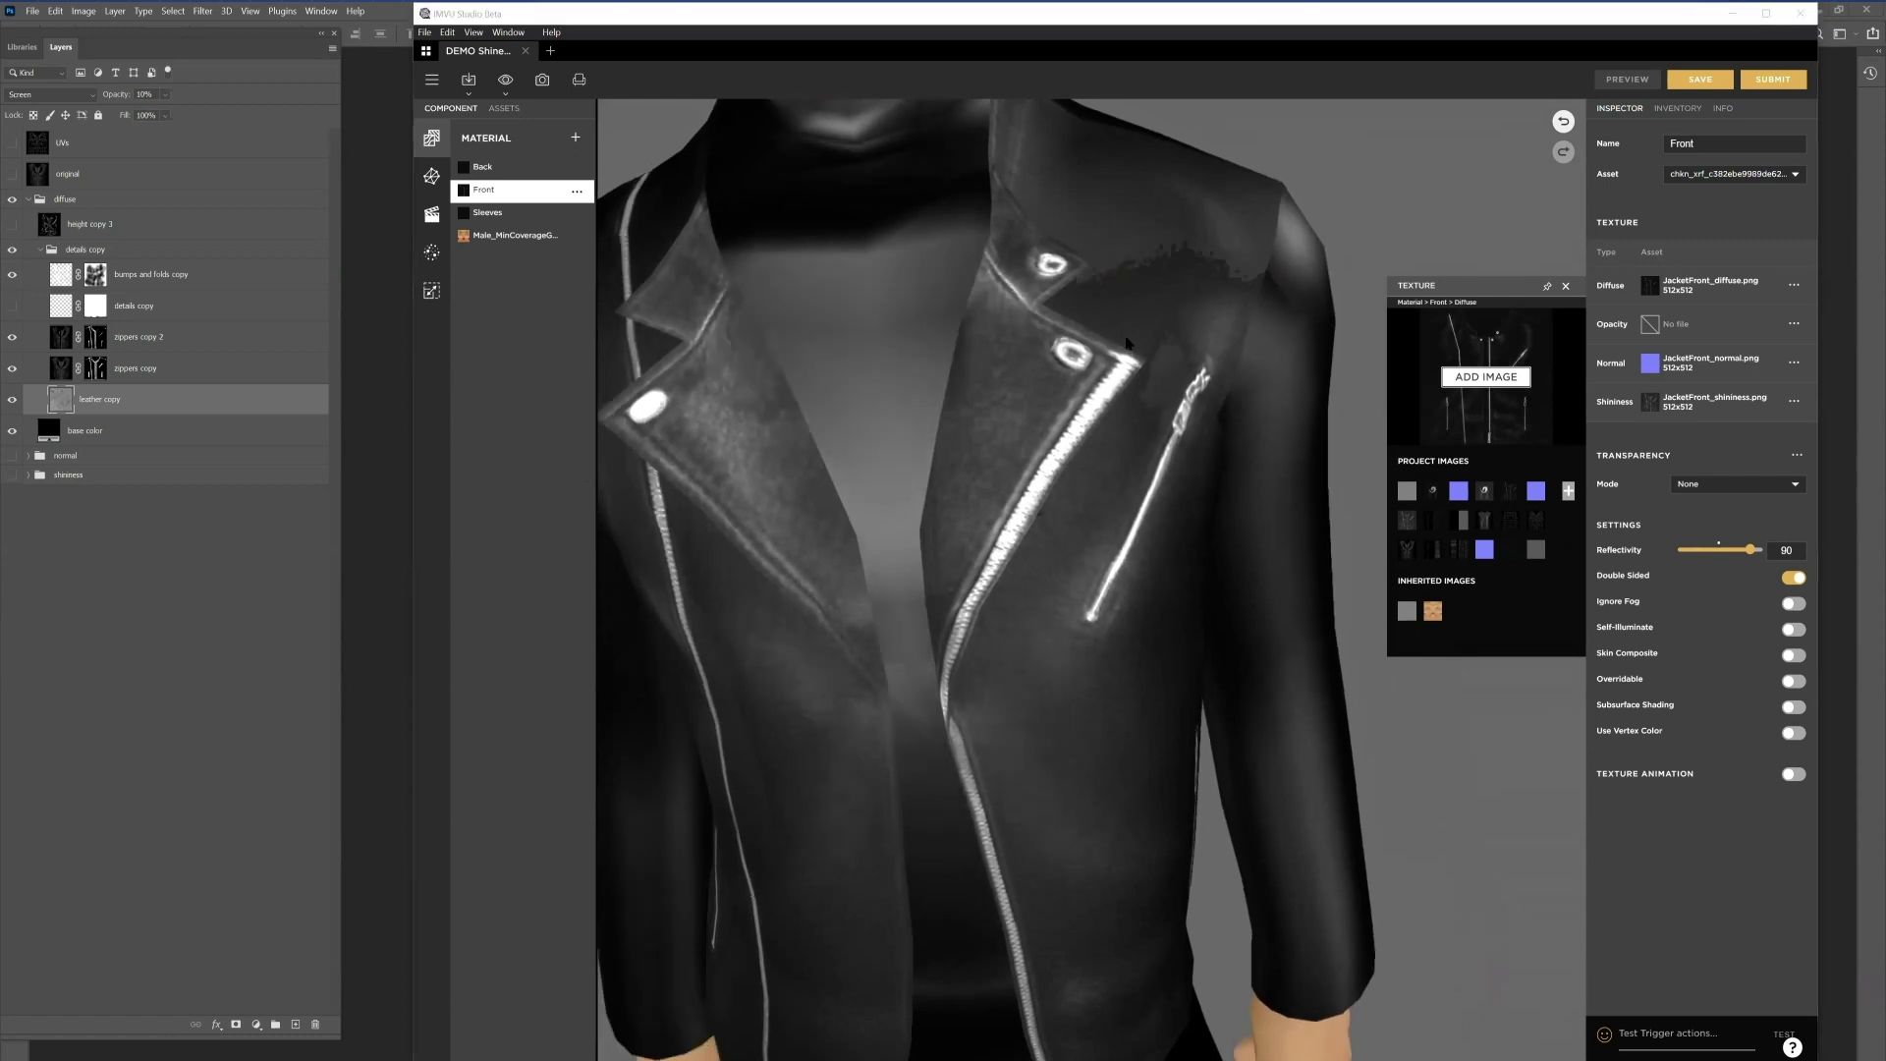
Step: Back in Photoshop, inspect the diffuse texture's buttons and zippers at 700% magnification and dismiss the Info panel
{"action": "key", "text": "alt+Tab"}
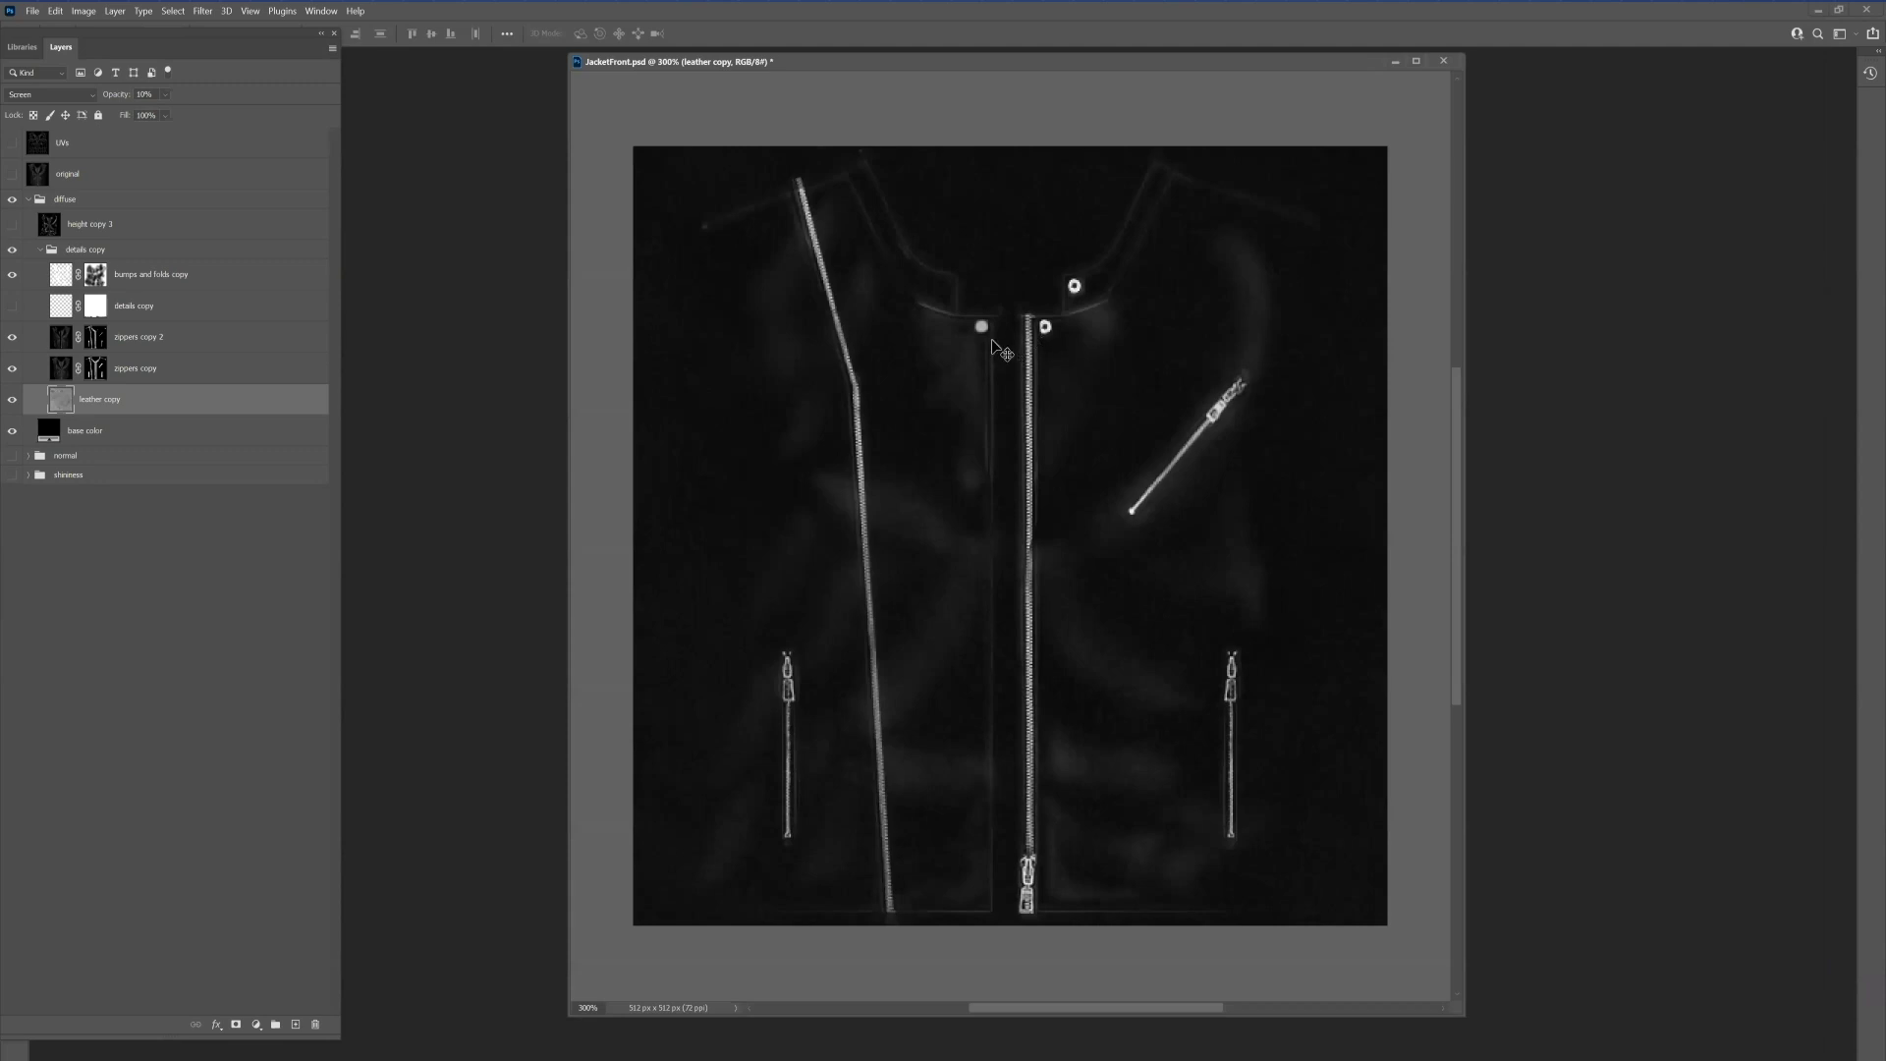
{"action": "left_click", "coordinate": [981, 339]}
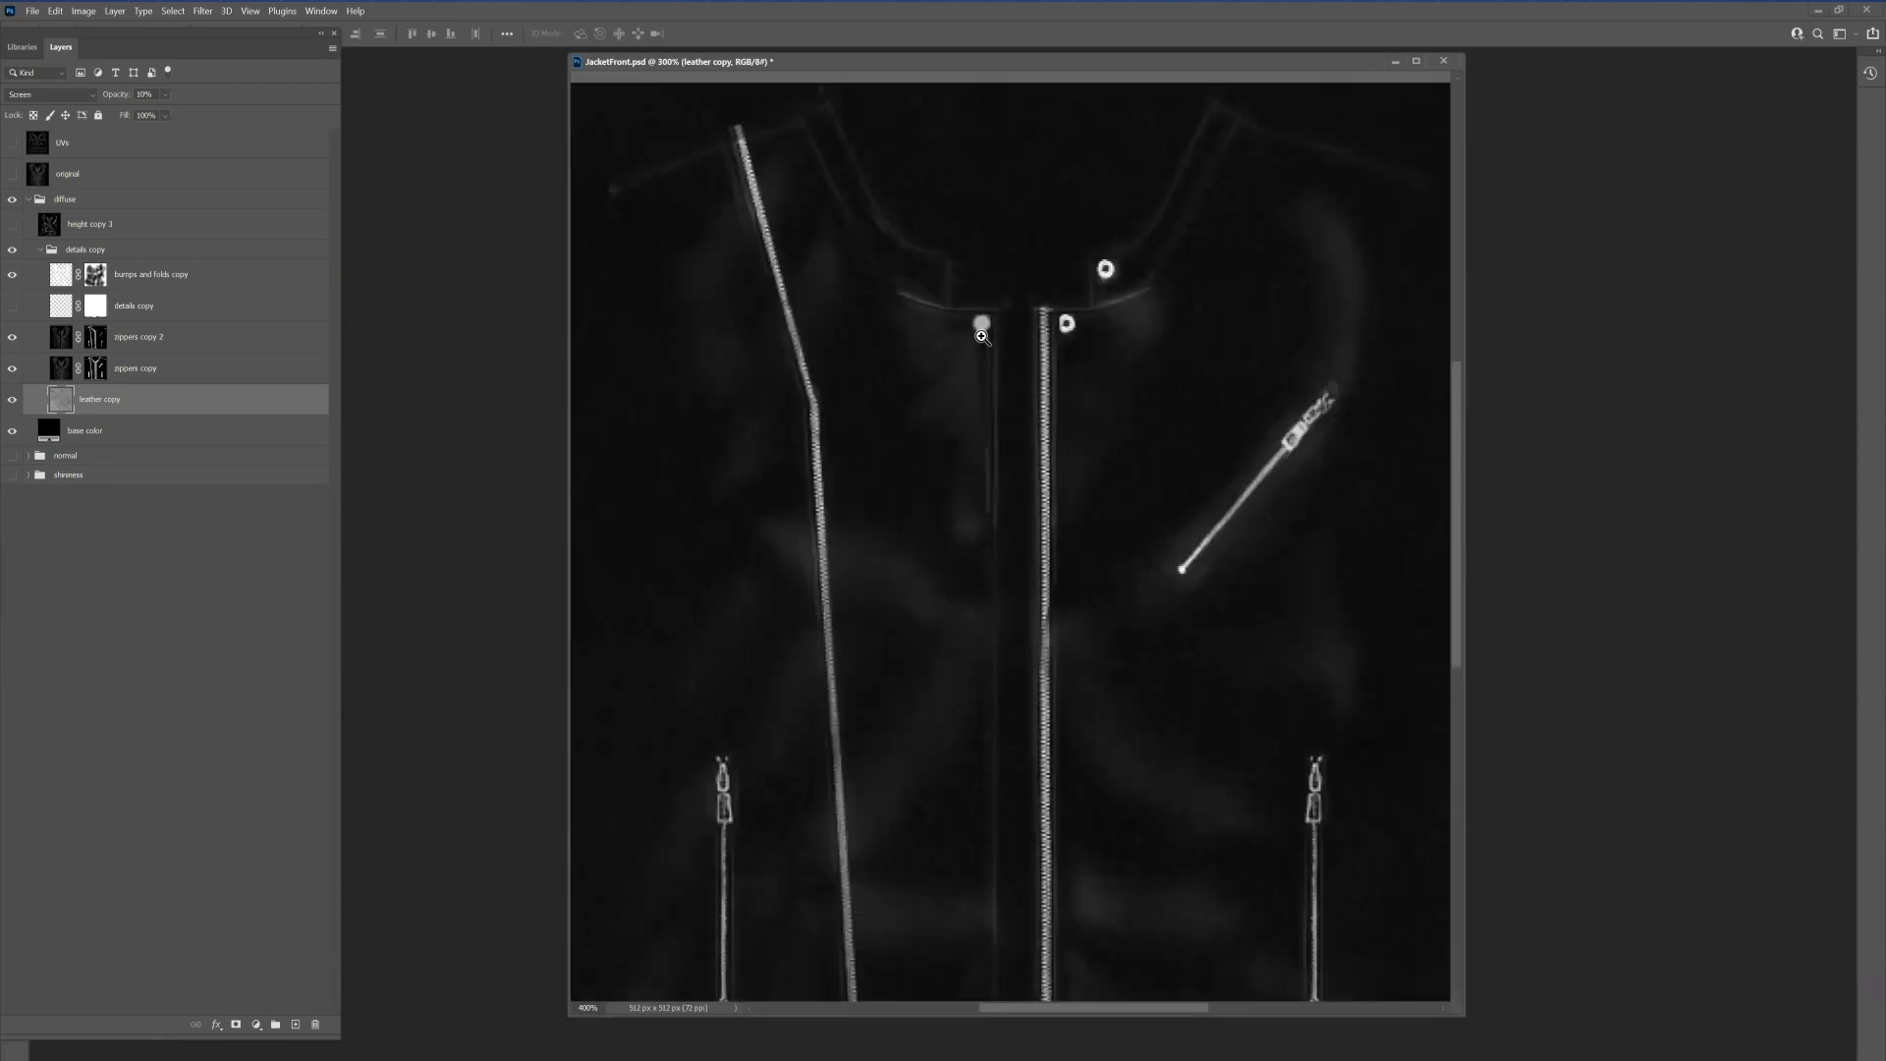
{"action": "left_click", "coordinate": [981, 338]}
{"action": "left_click", "coordinate": [981, 338]}
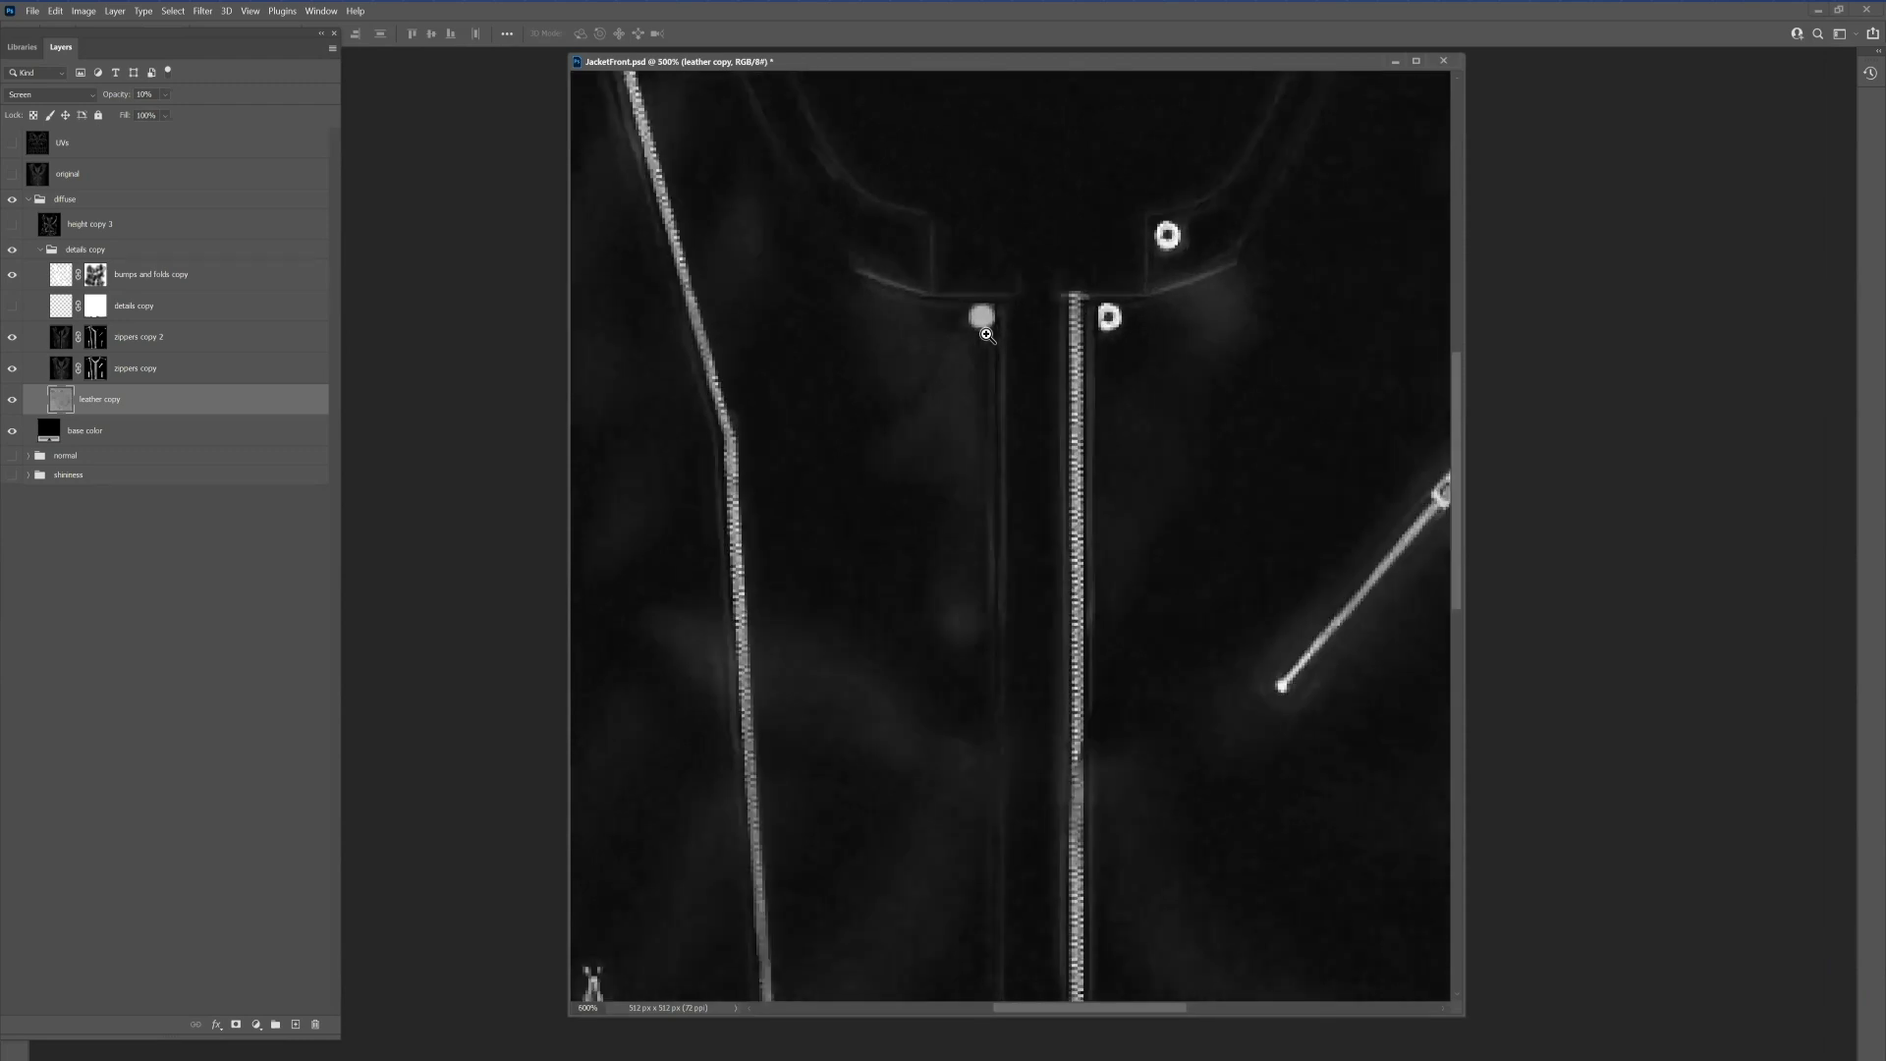
{"action": "left_click", "coordinate": [981, 338]}
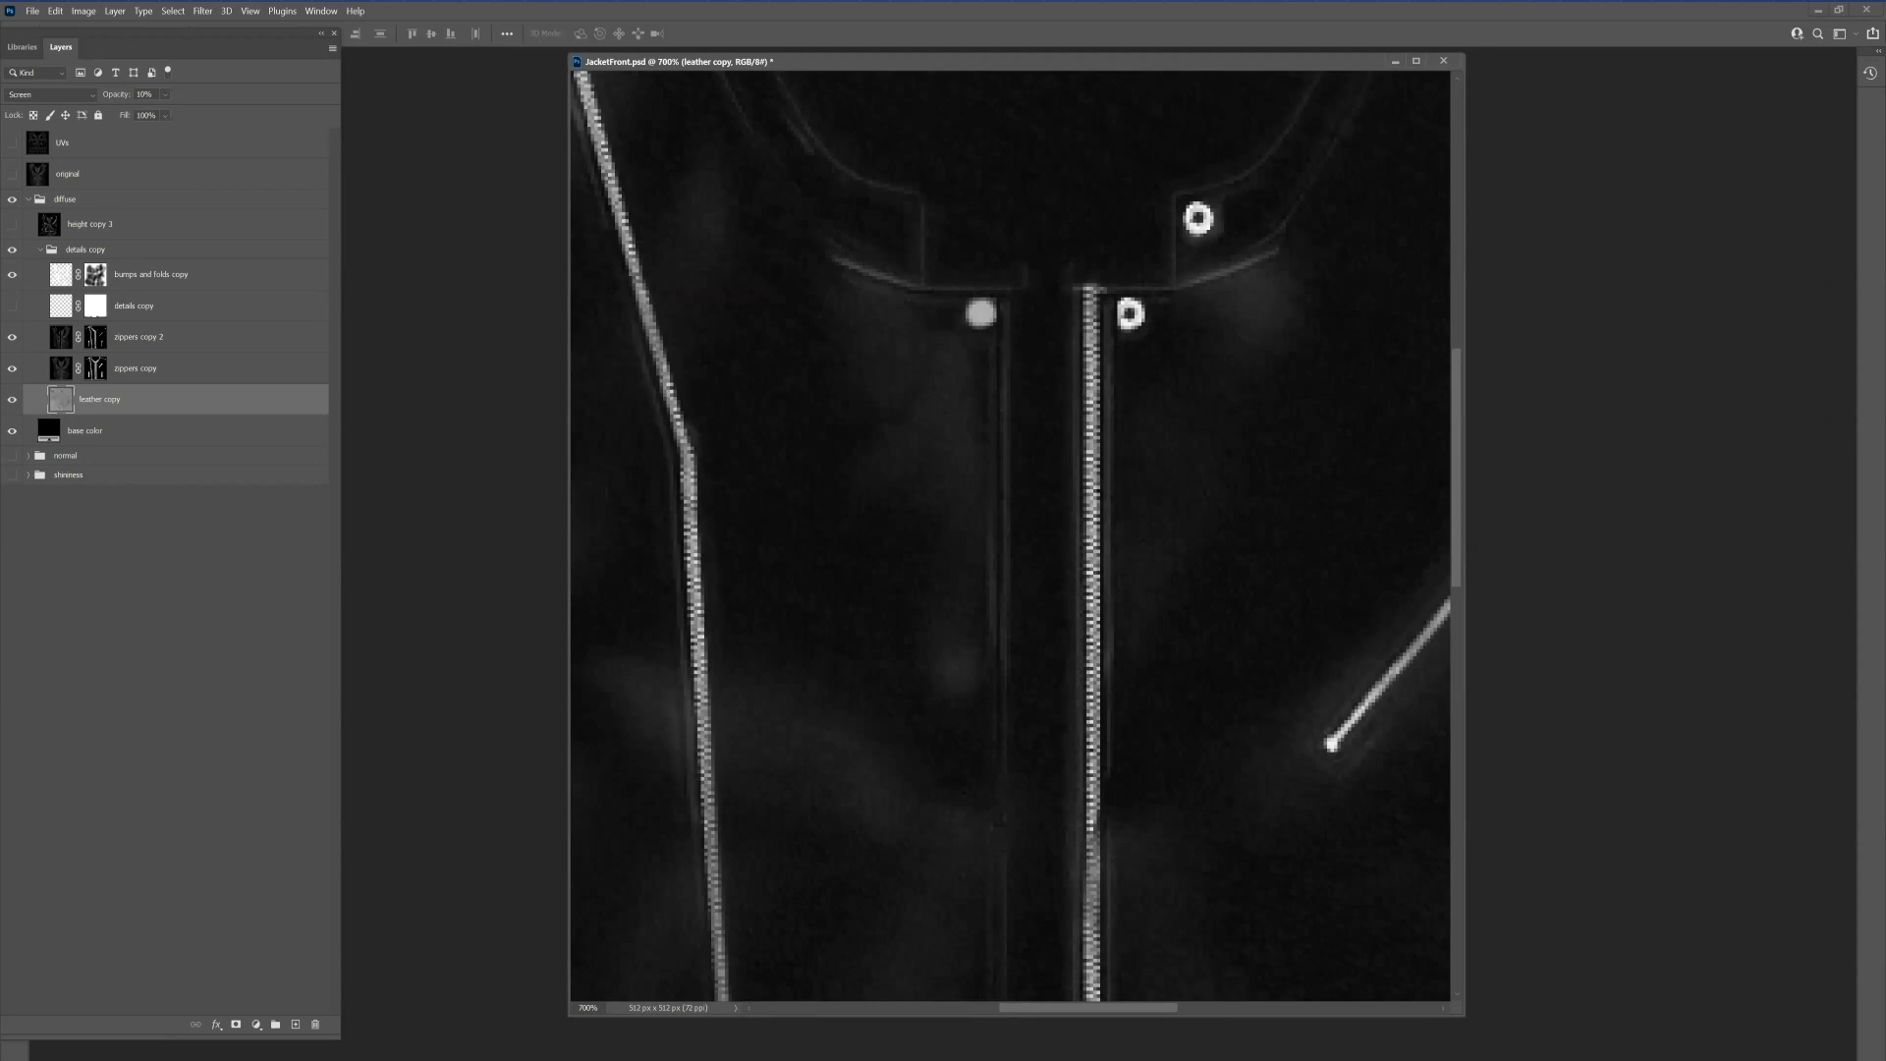
{"action": "left_click_drag", "start_coordinate": [1, 307], "coordinate": [265, 606]}
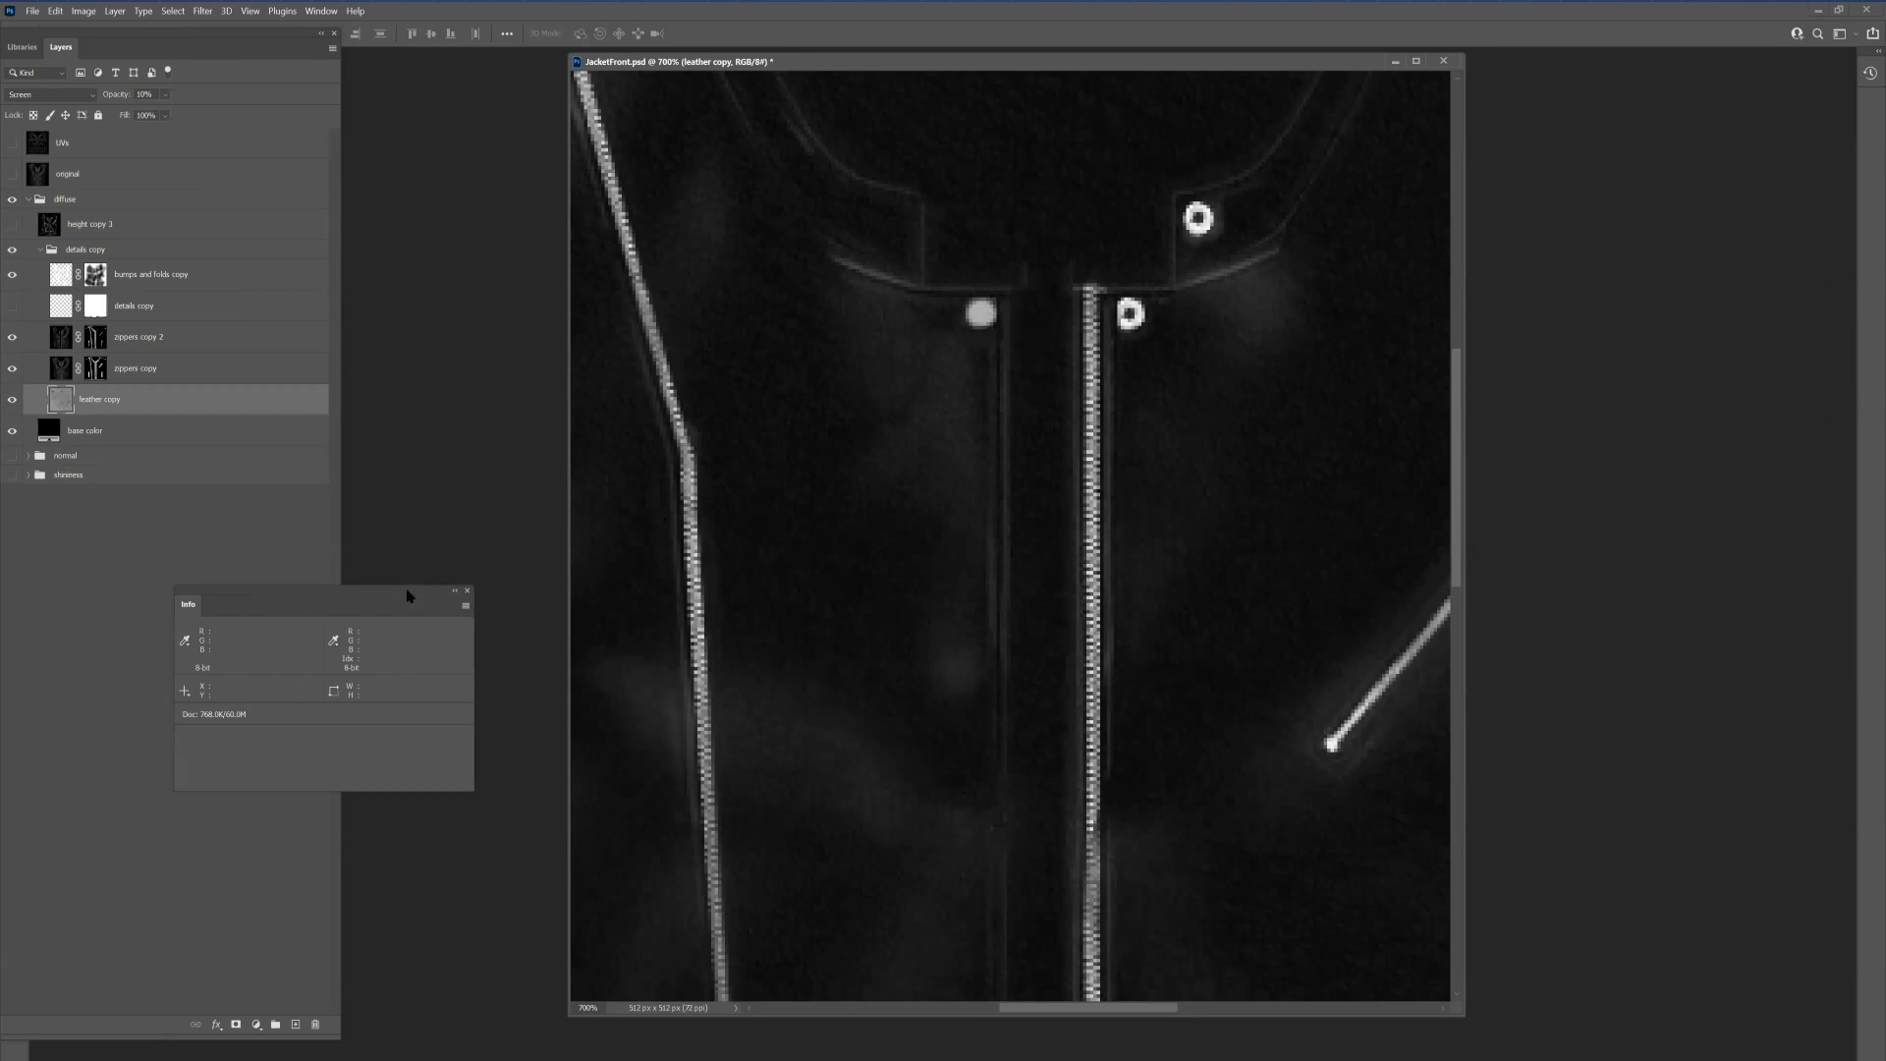
{"action": "key", "text": "F8"}
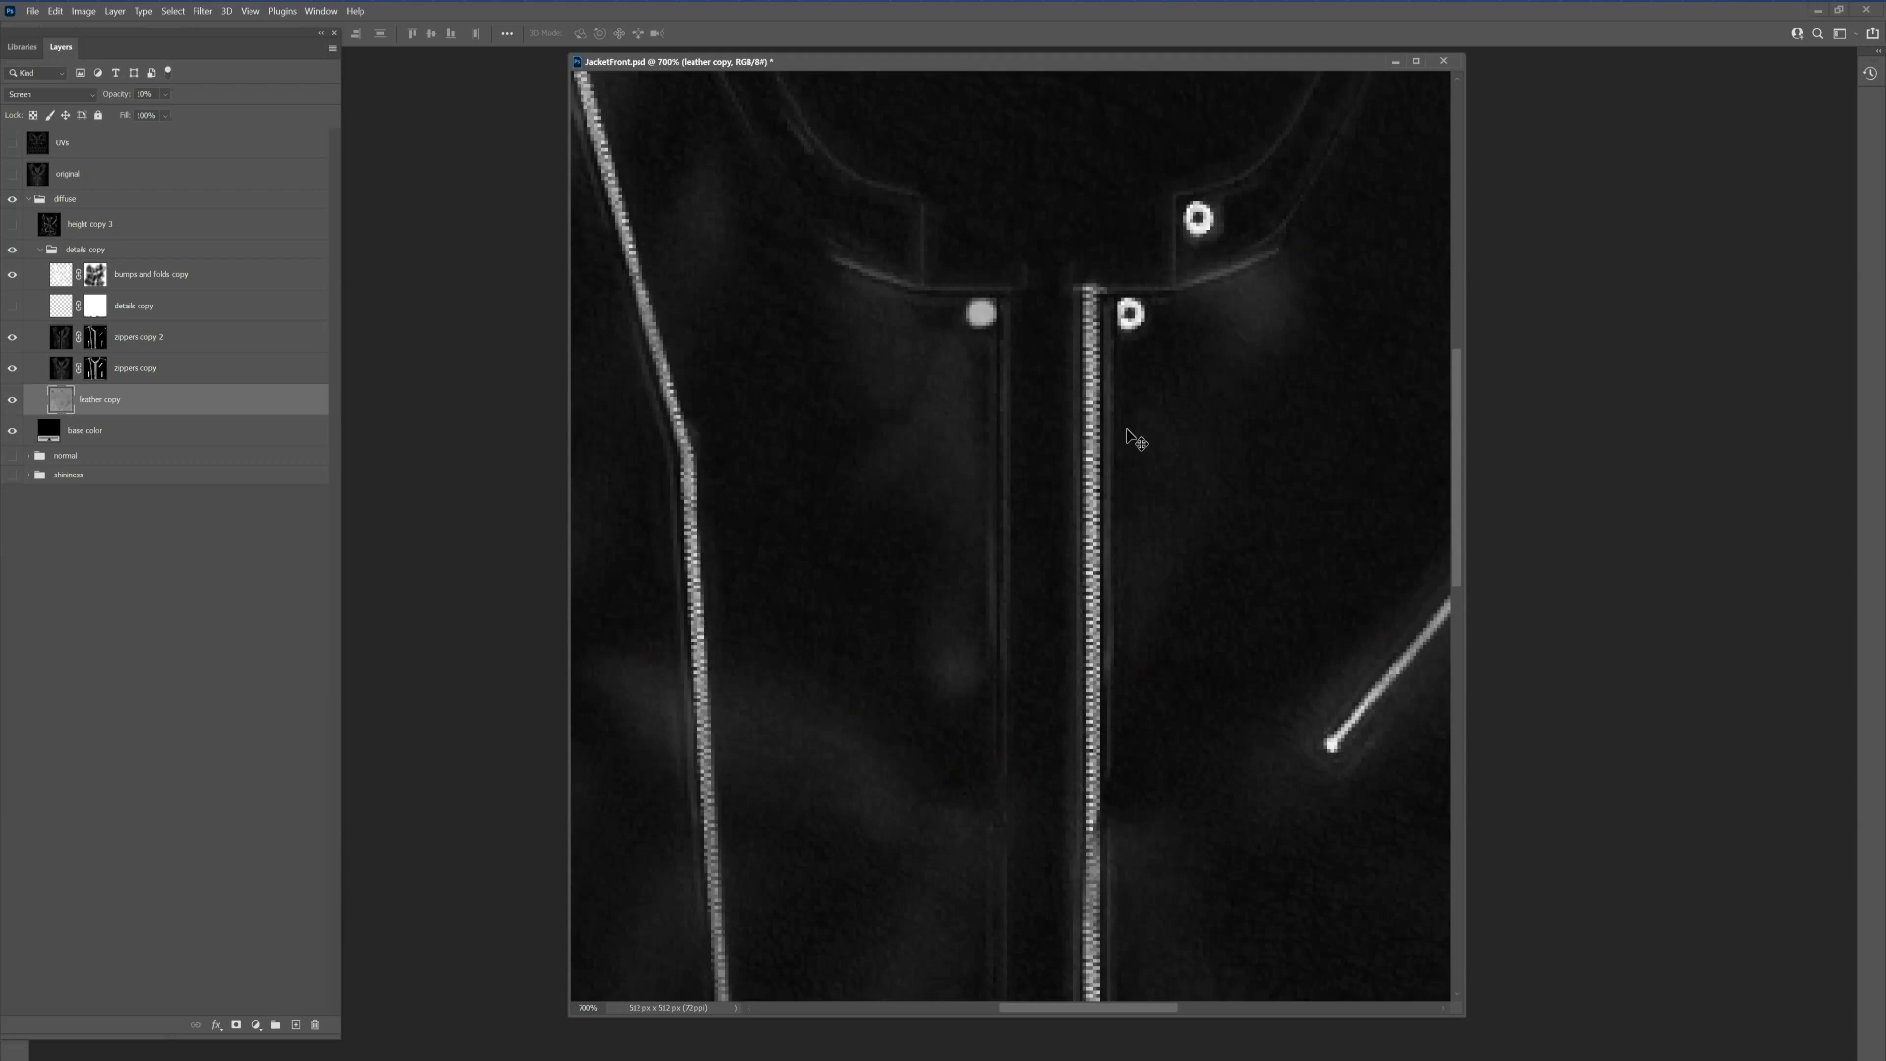
Step: Return JacketFront.psd to 300% magnification and enlarge its document window so the whole texture fits inside
{"action": "key", "text": "ctrl+1"}
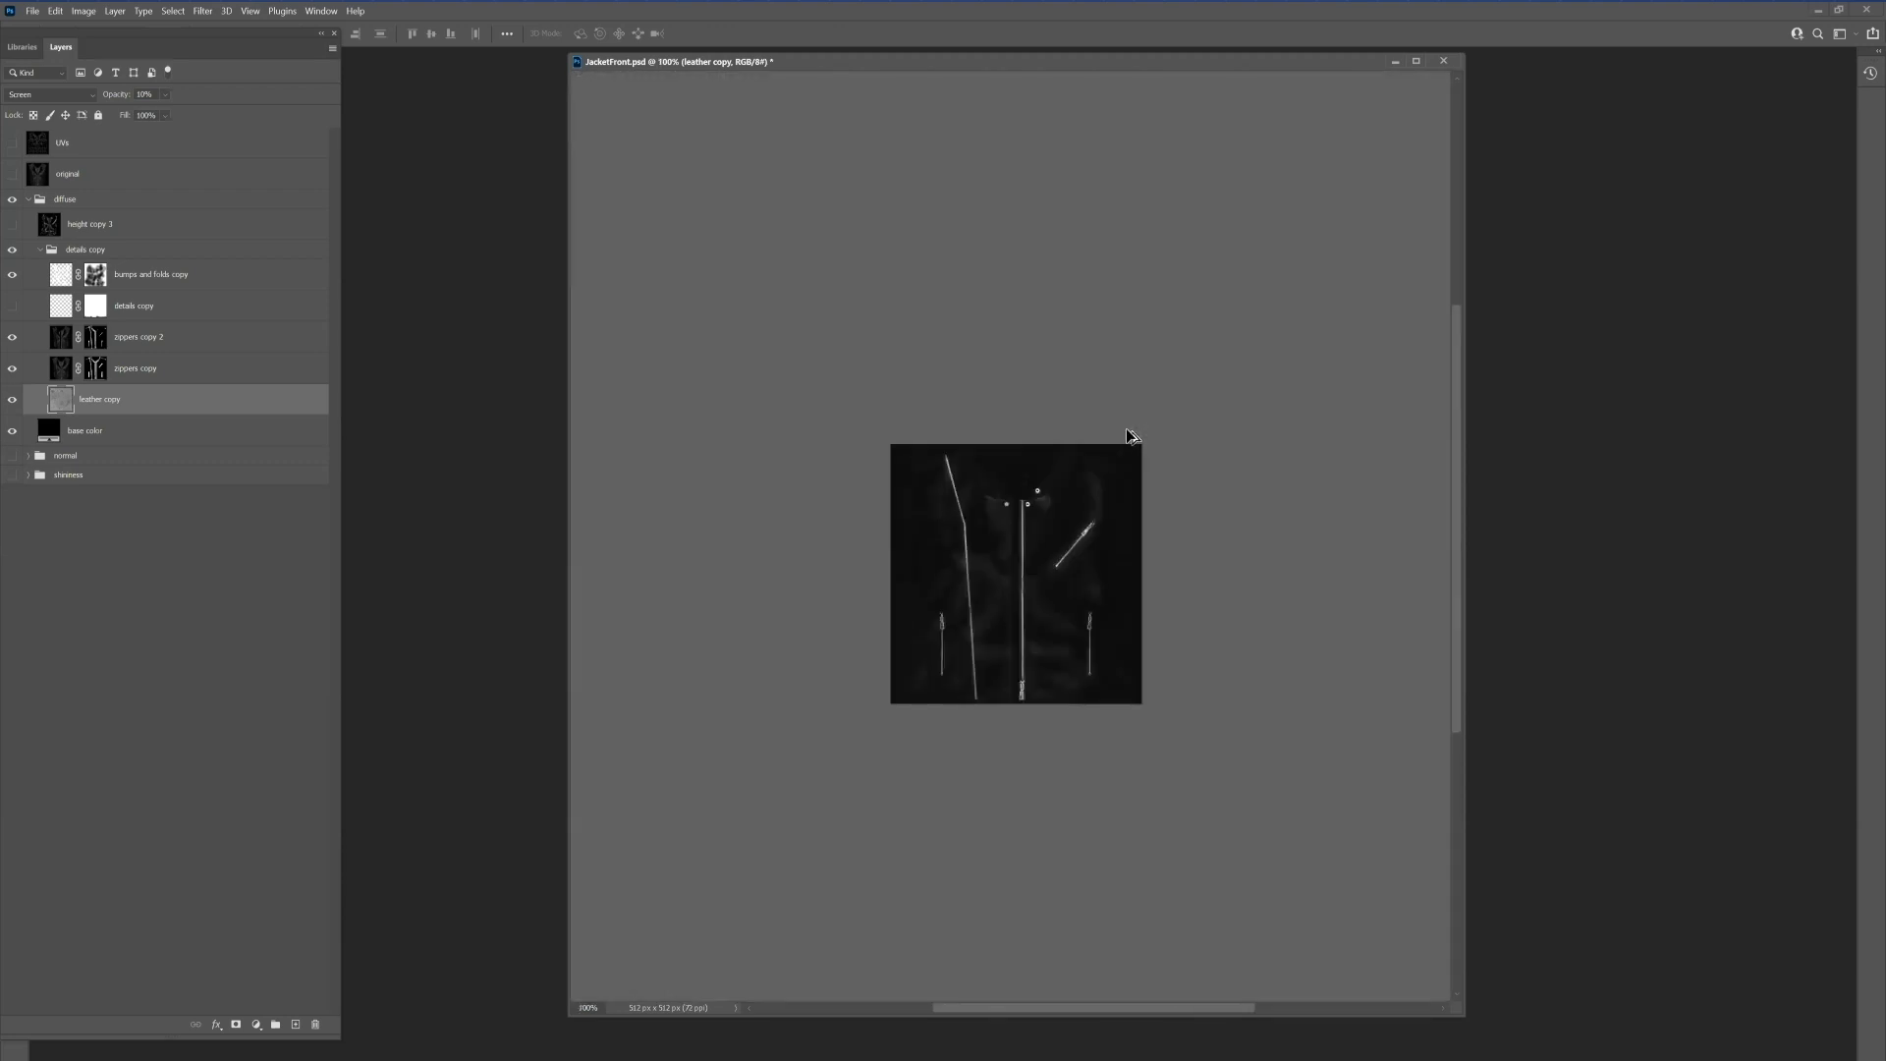
{"action": "key", "text": "ctrl+plus"}
{"action": "key", "text": "ctrl+plus"}
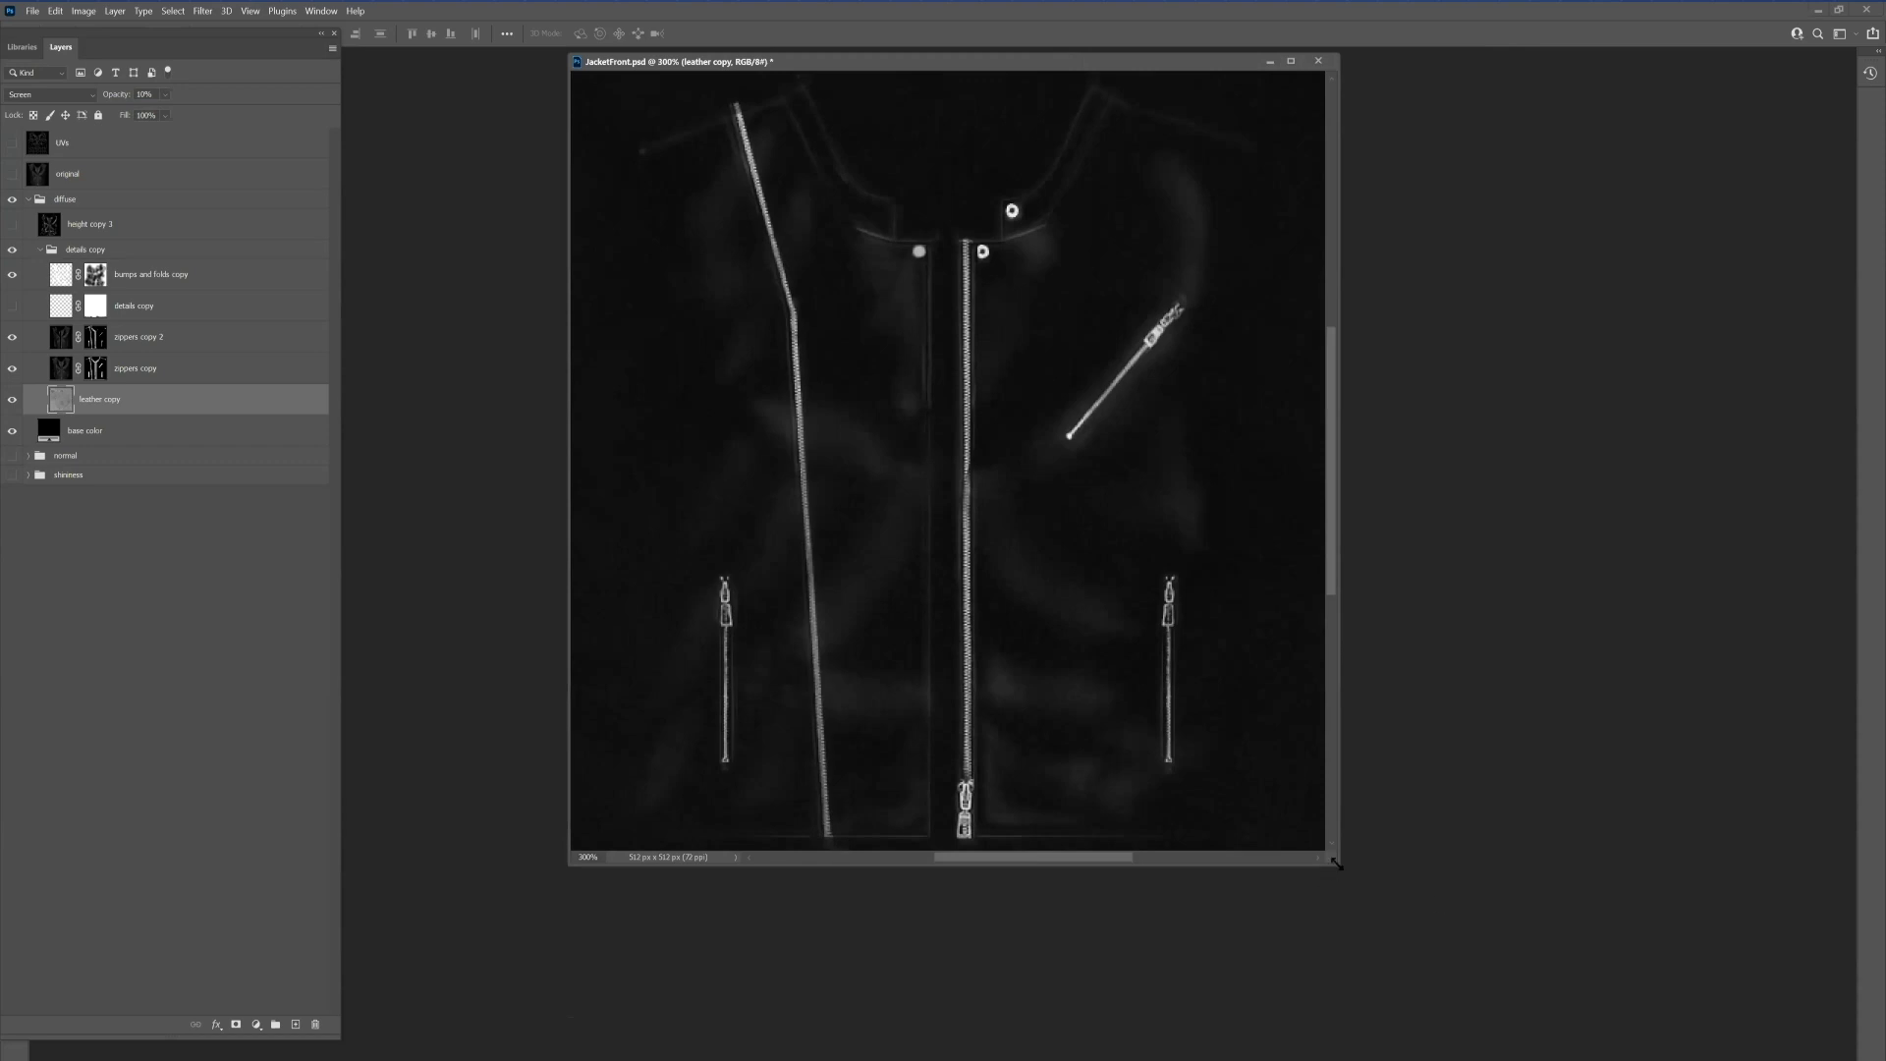
{"action": "left_click_drag", "start_coordinate": [1336, 862], "coordinate": [1436, 935]}
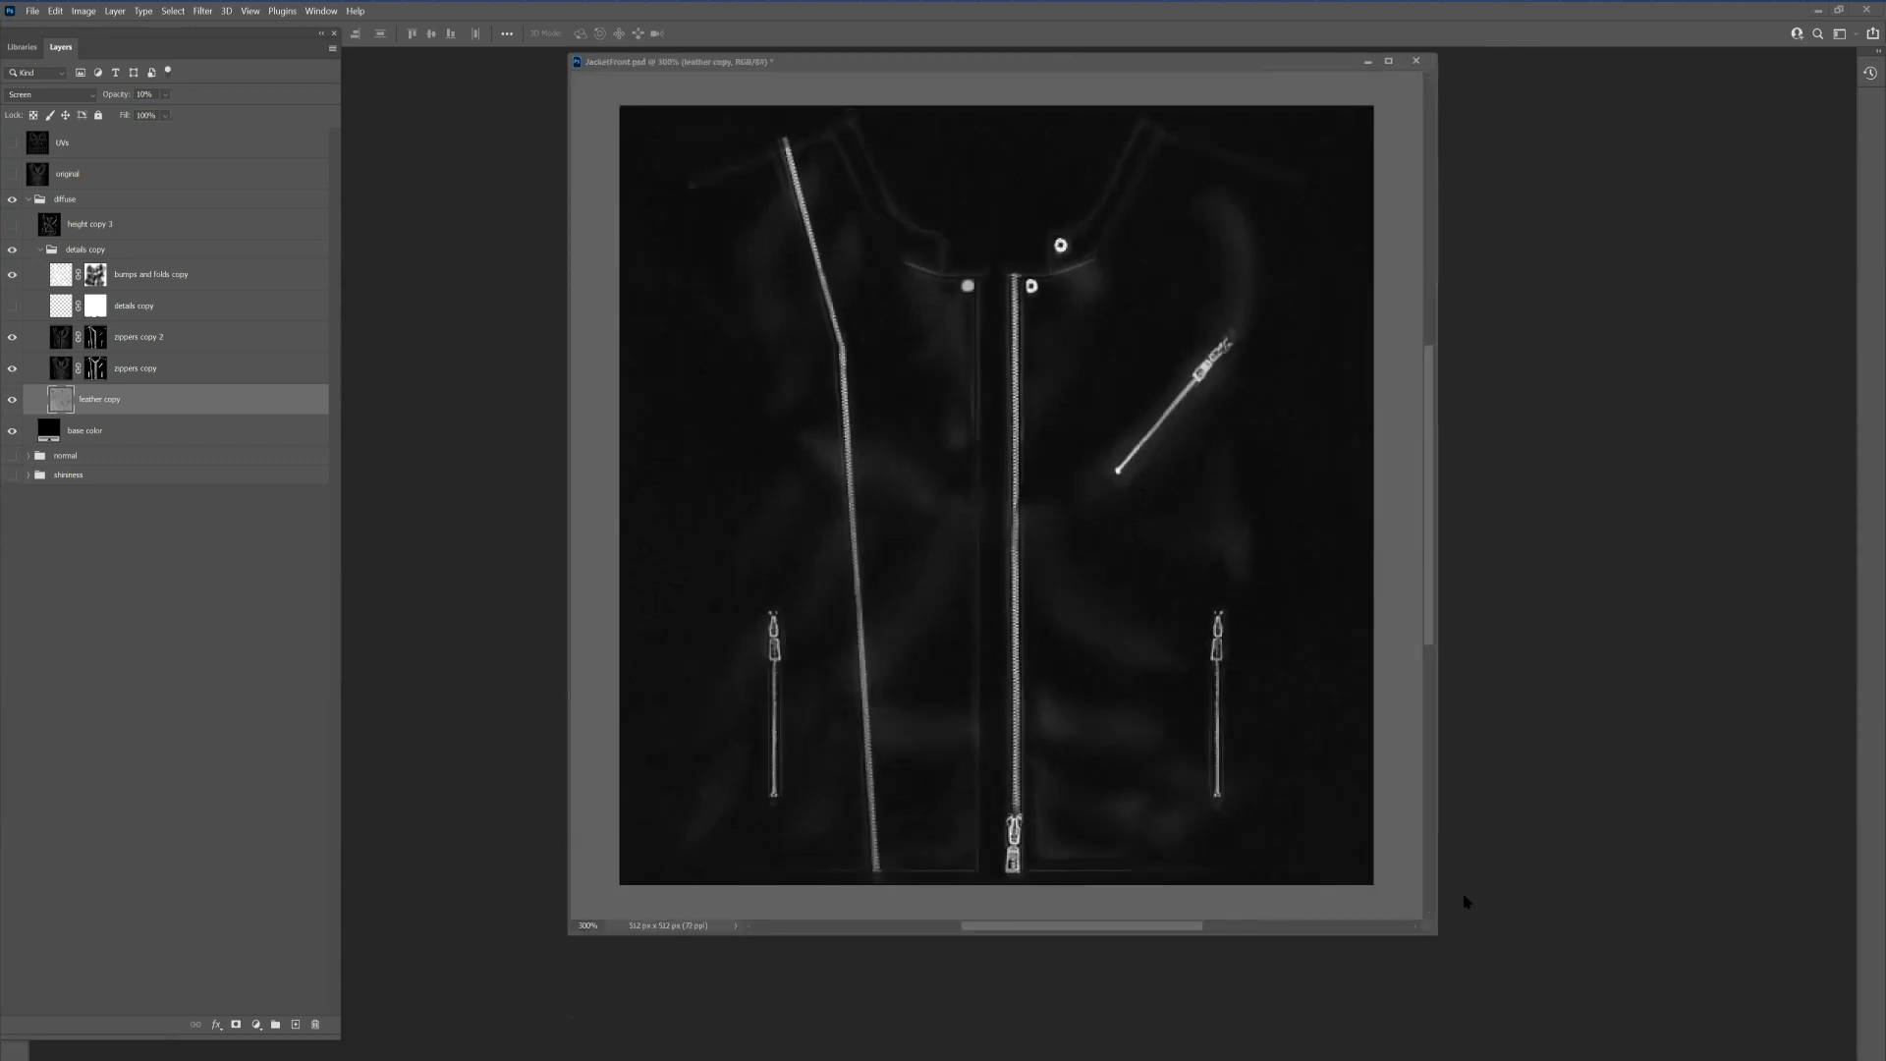
Step: In IMVU Studio, review the jacket front up close, and return to its window after viewing jacket_back_original.jpg in Photos
{"action": "key", "text": "alt+Tab"}
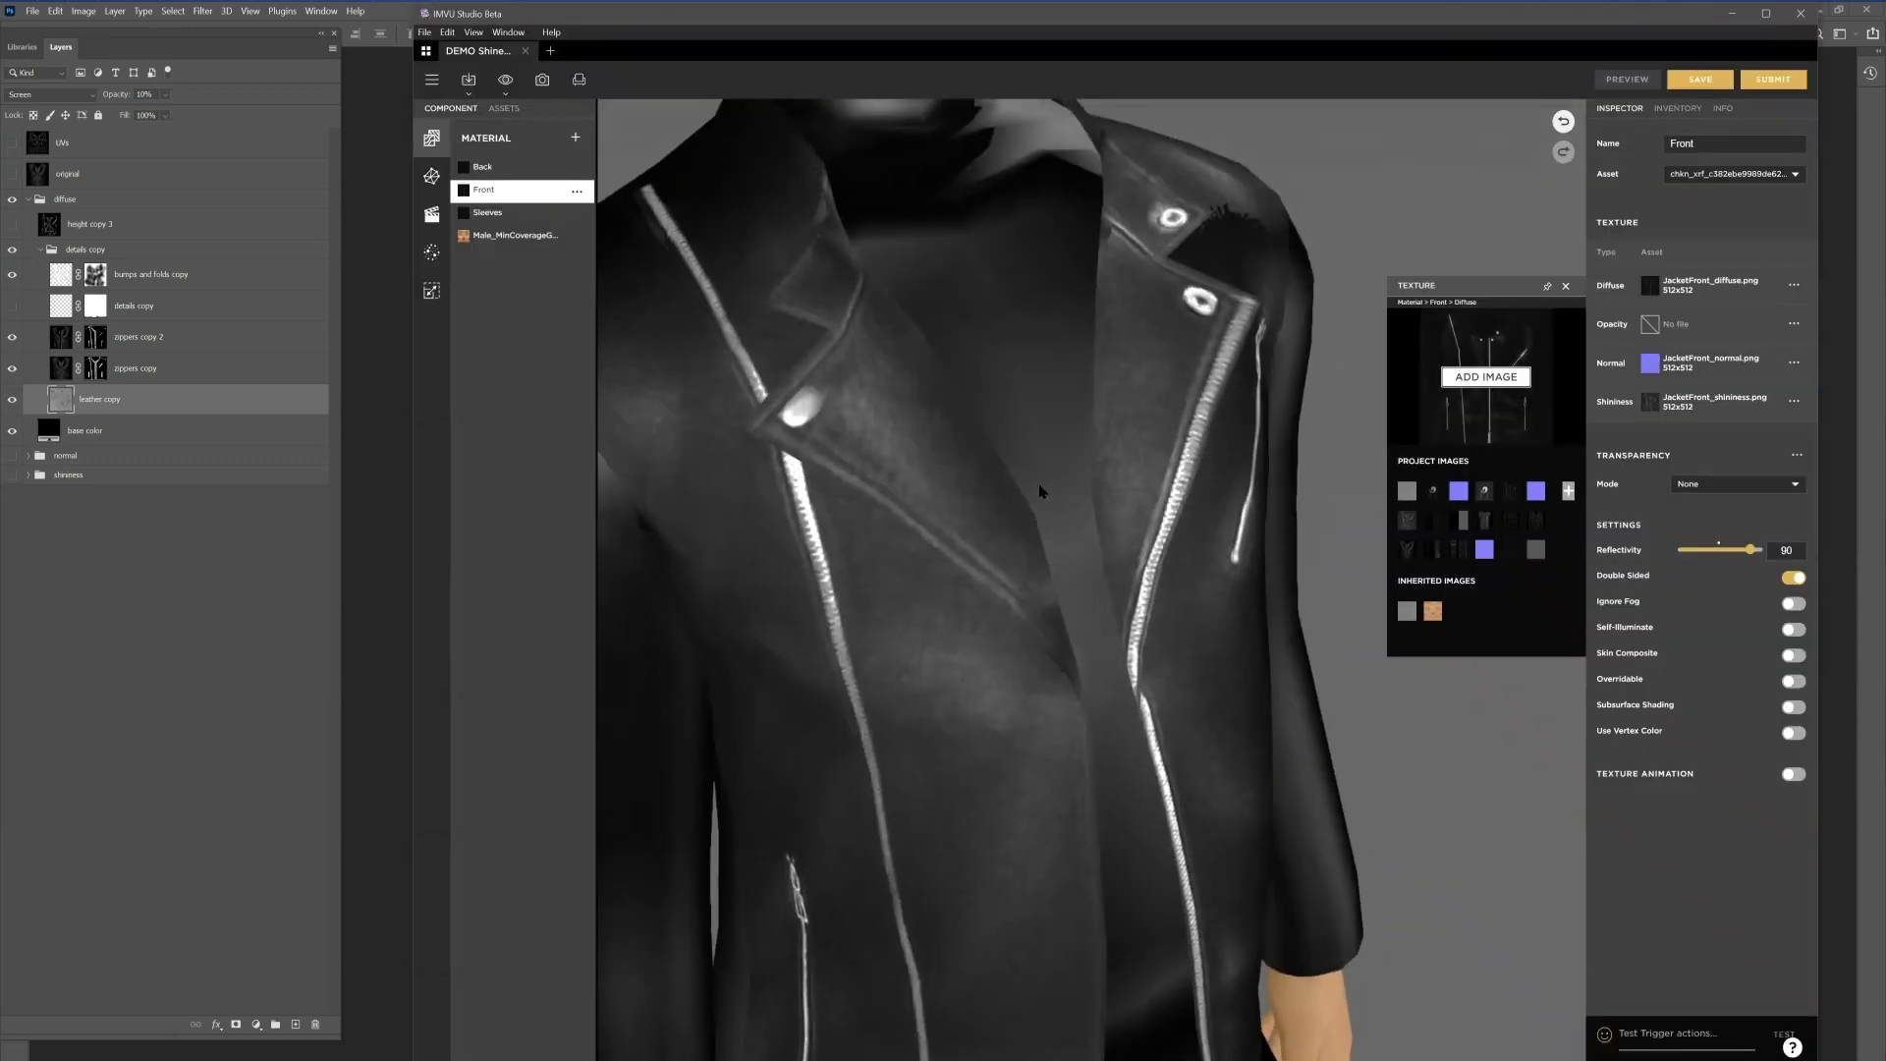
{"action": "left_click_drag", "start_coordinate": [1080, 603], "coordinate": [714, 534]}
{"action": "mouse_move", "coordinate": [1043, 538]}
{"action": "left_mouse_down"}
{"action": "mouse_move", "coordinate": [1202, 562]}
{"action": "mouse_move", "coordinate": [1051, 563]}
{"action": "left_mouse_up"}
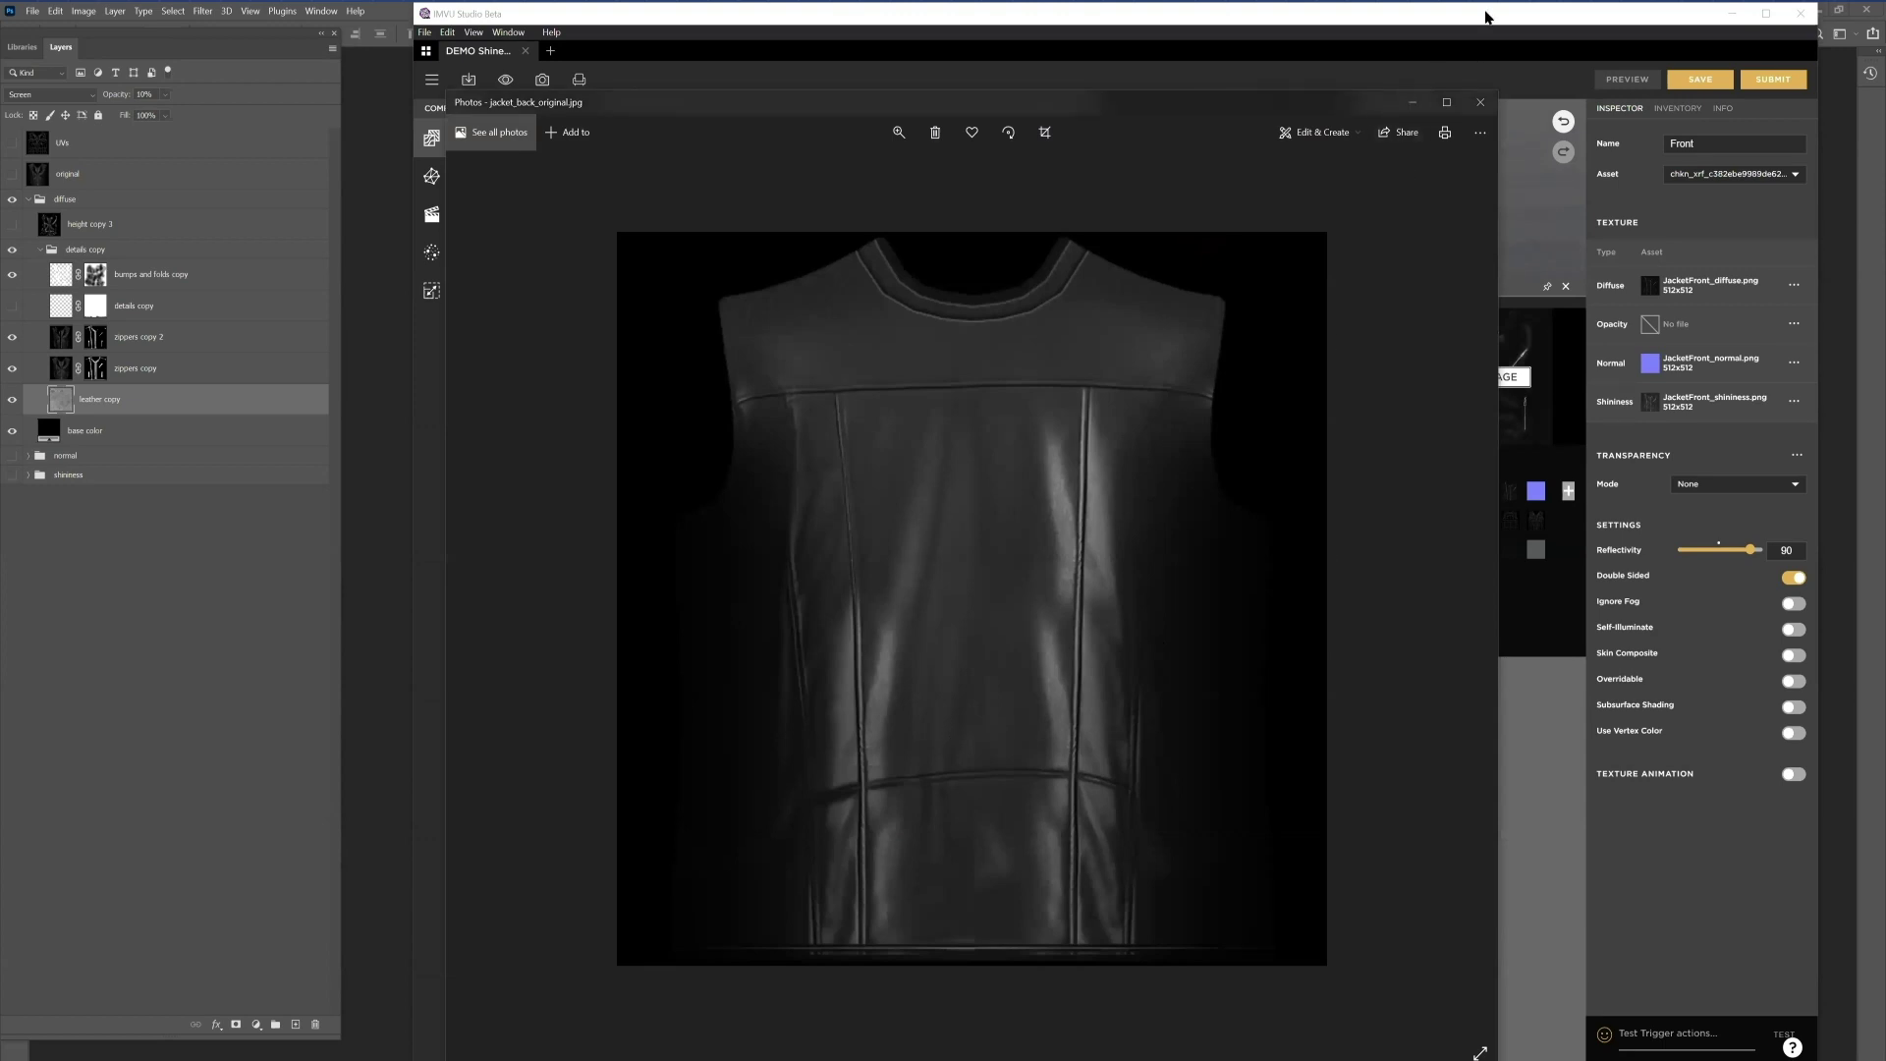
{"action": "left_click", "coordinate": [1485, 16]}
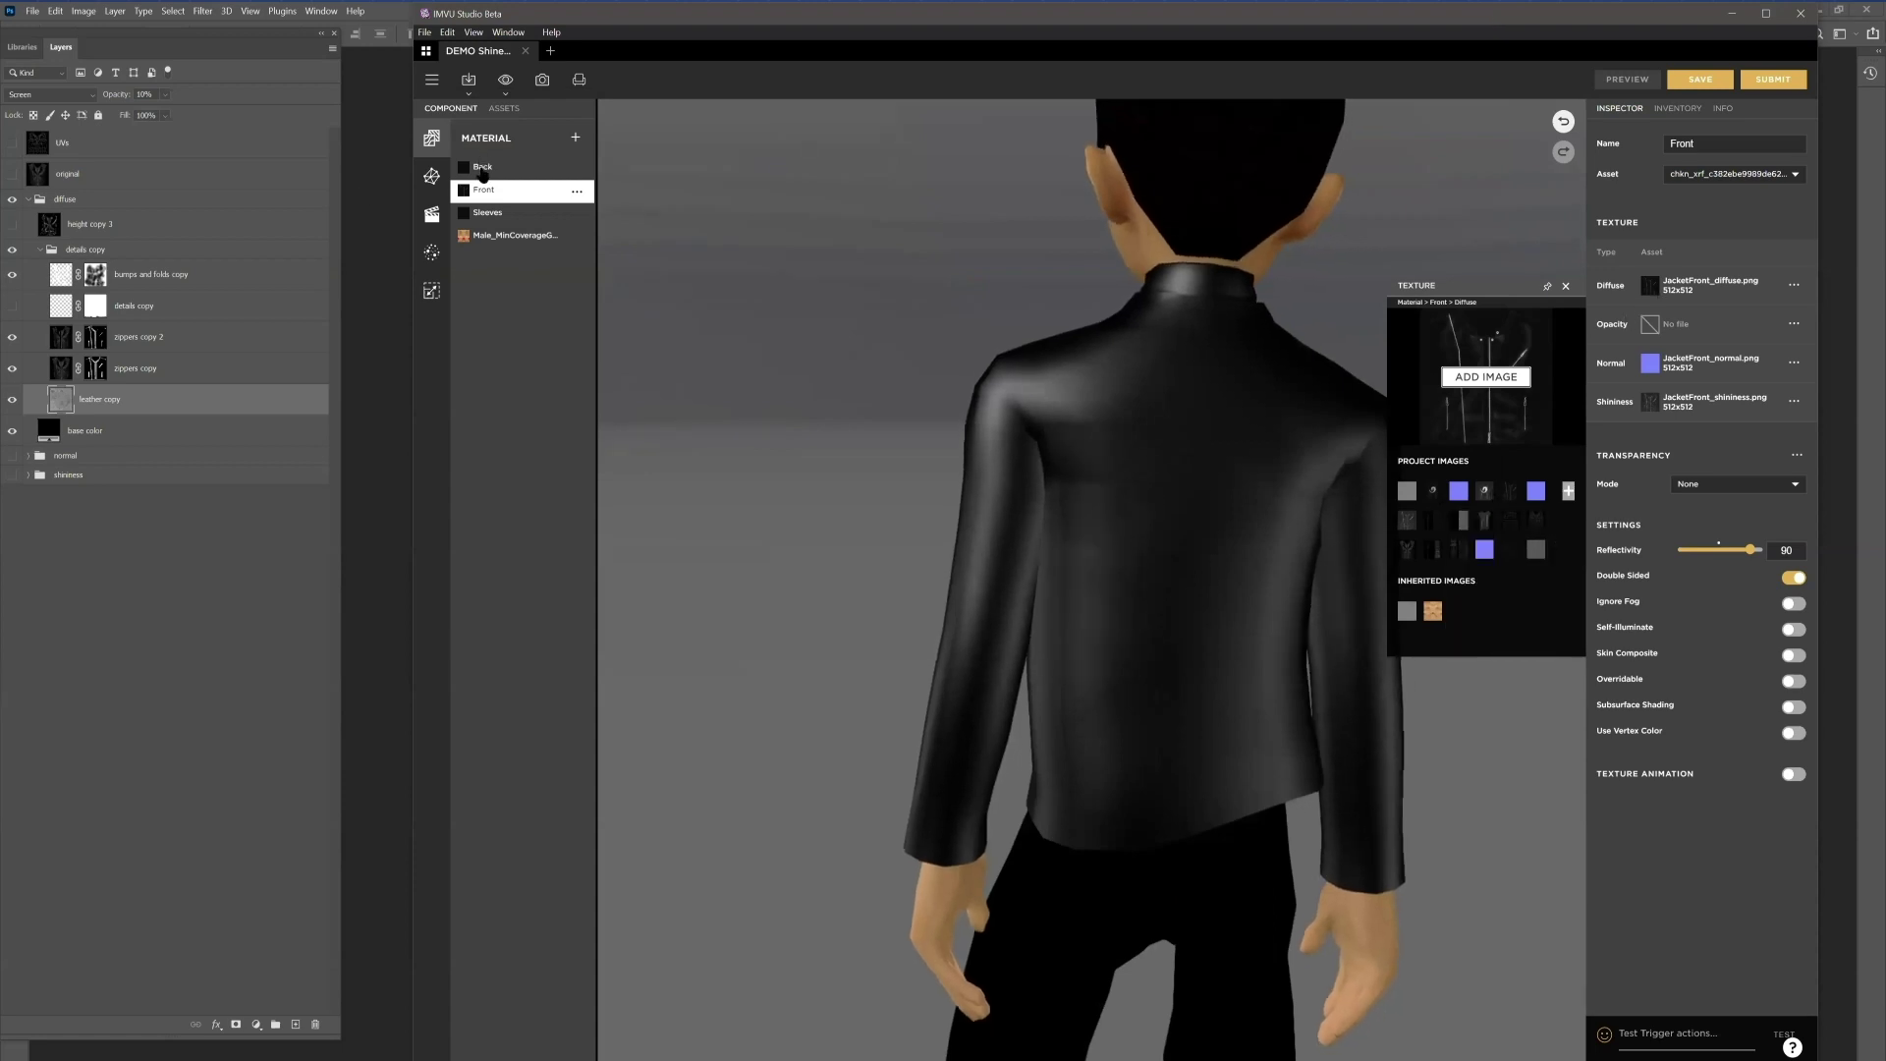
Step: Select the Back material and assign JacketBack_diffuse.png as its diffuse map
{"action": "left_click", "coordinate": [521, 167]}
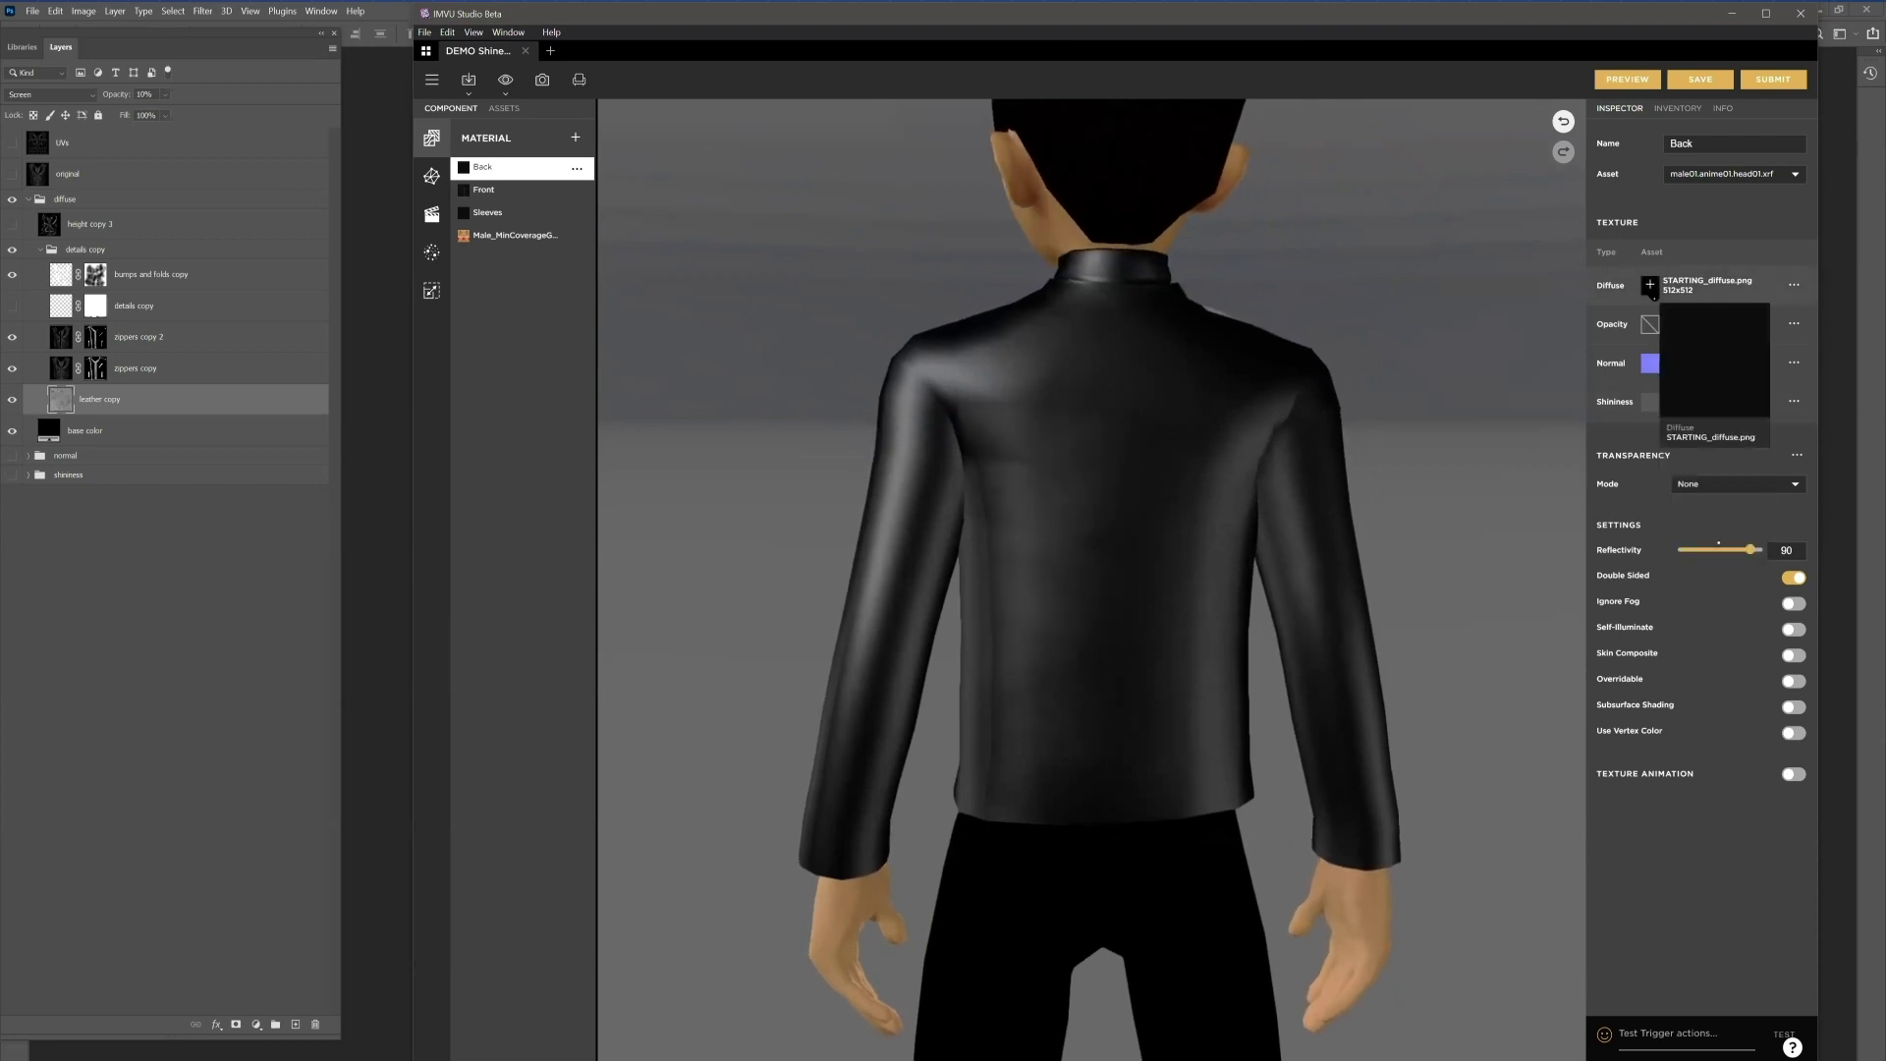
{"action": "left_click", "coordinate": [1650, 285]}
{"action": "mouse_move", "coordinate": [1432, 550]}
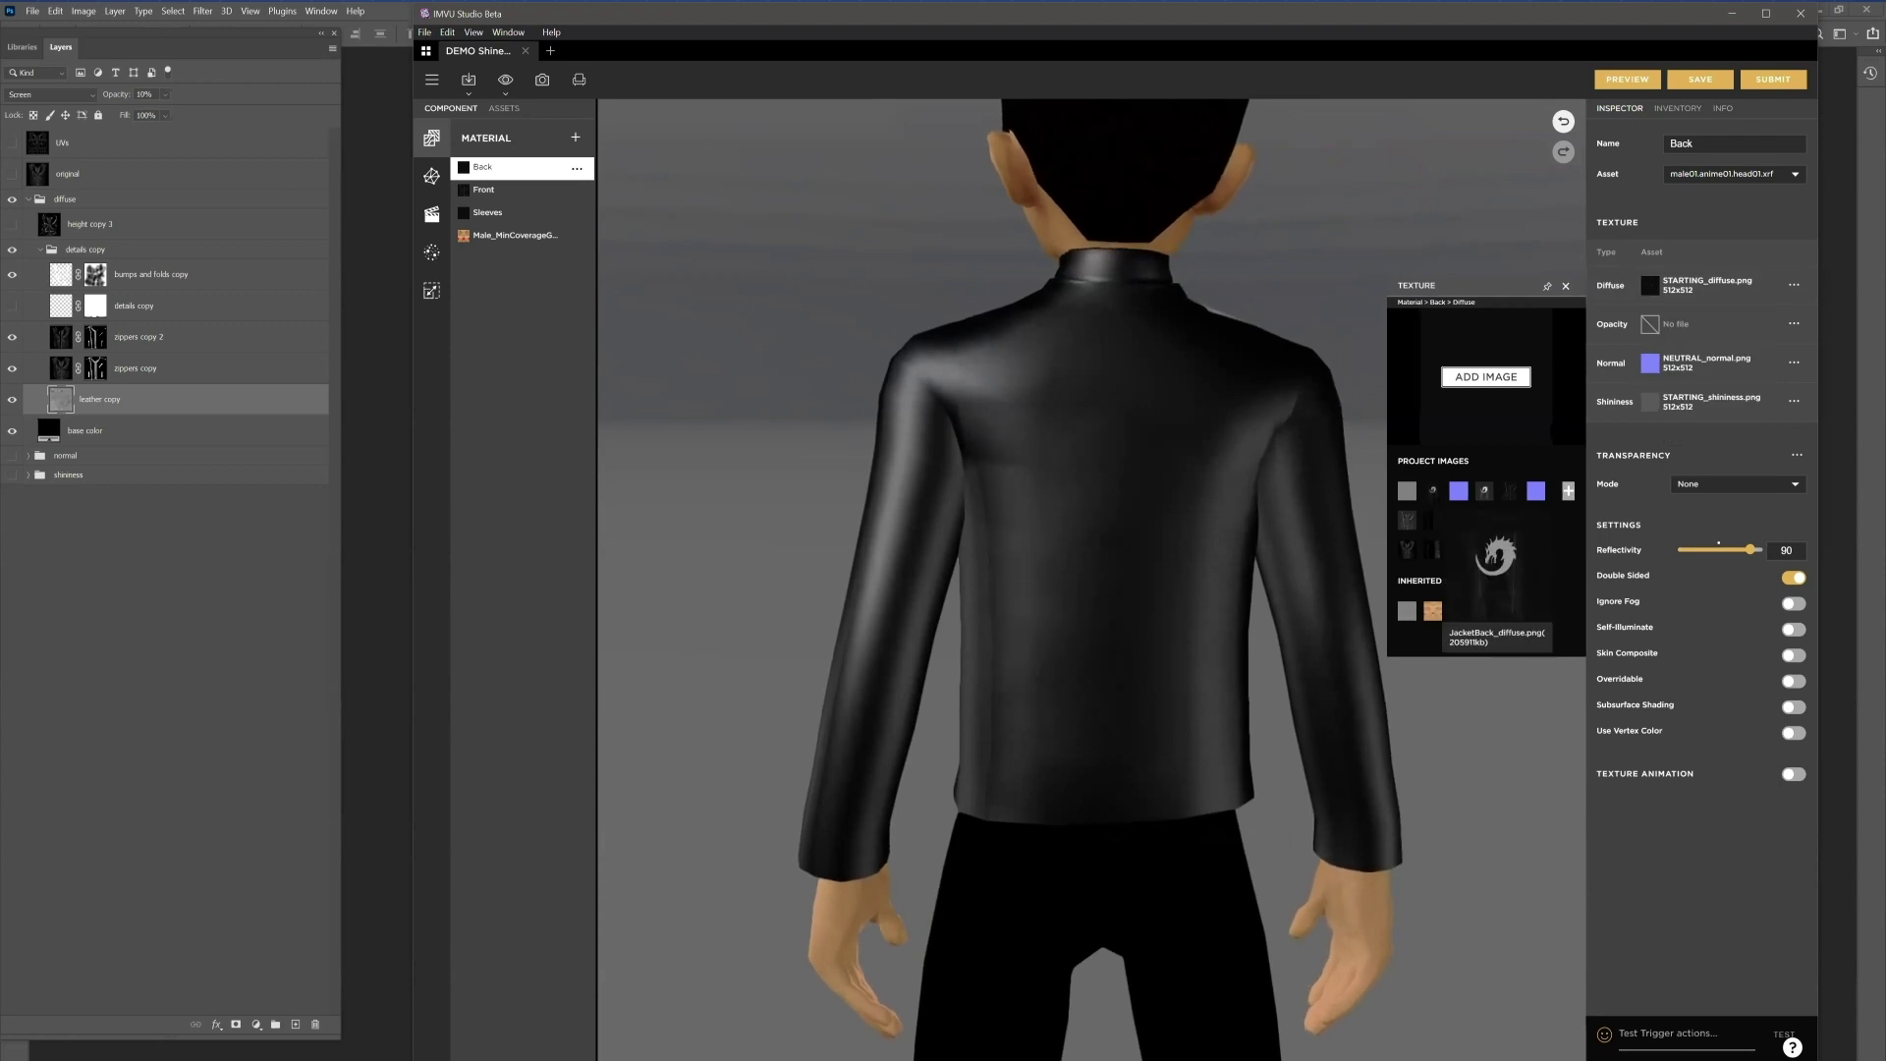
{"action": "left_click", "coordinate": [1431, 550]}
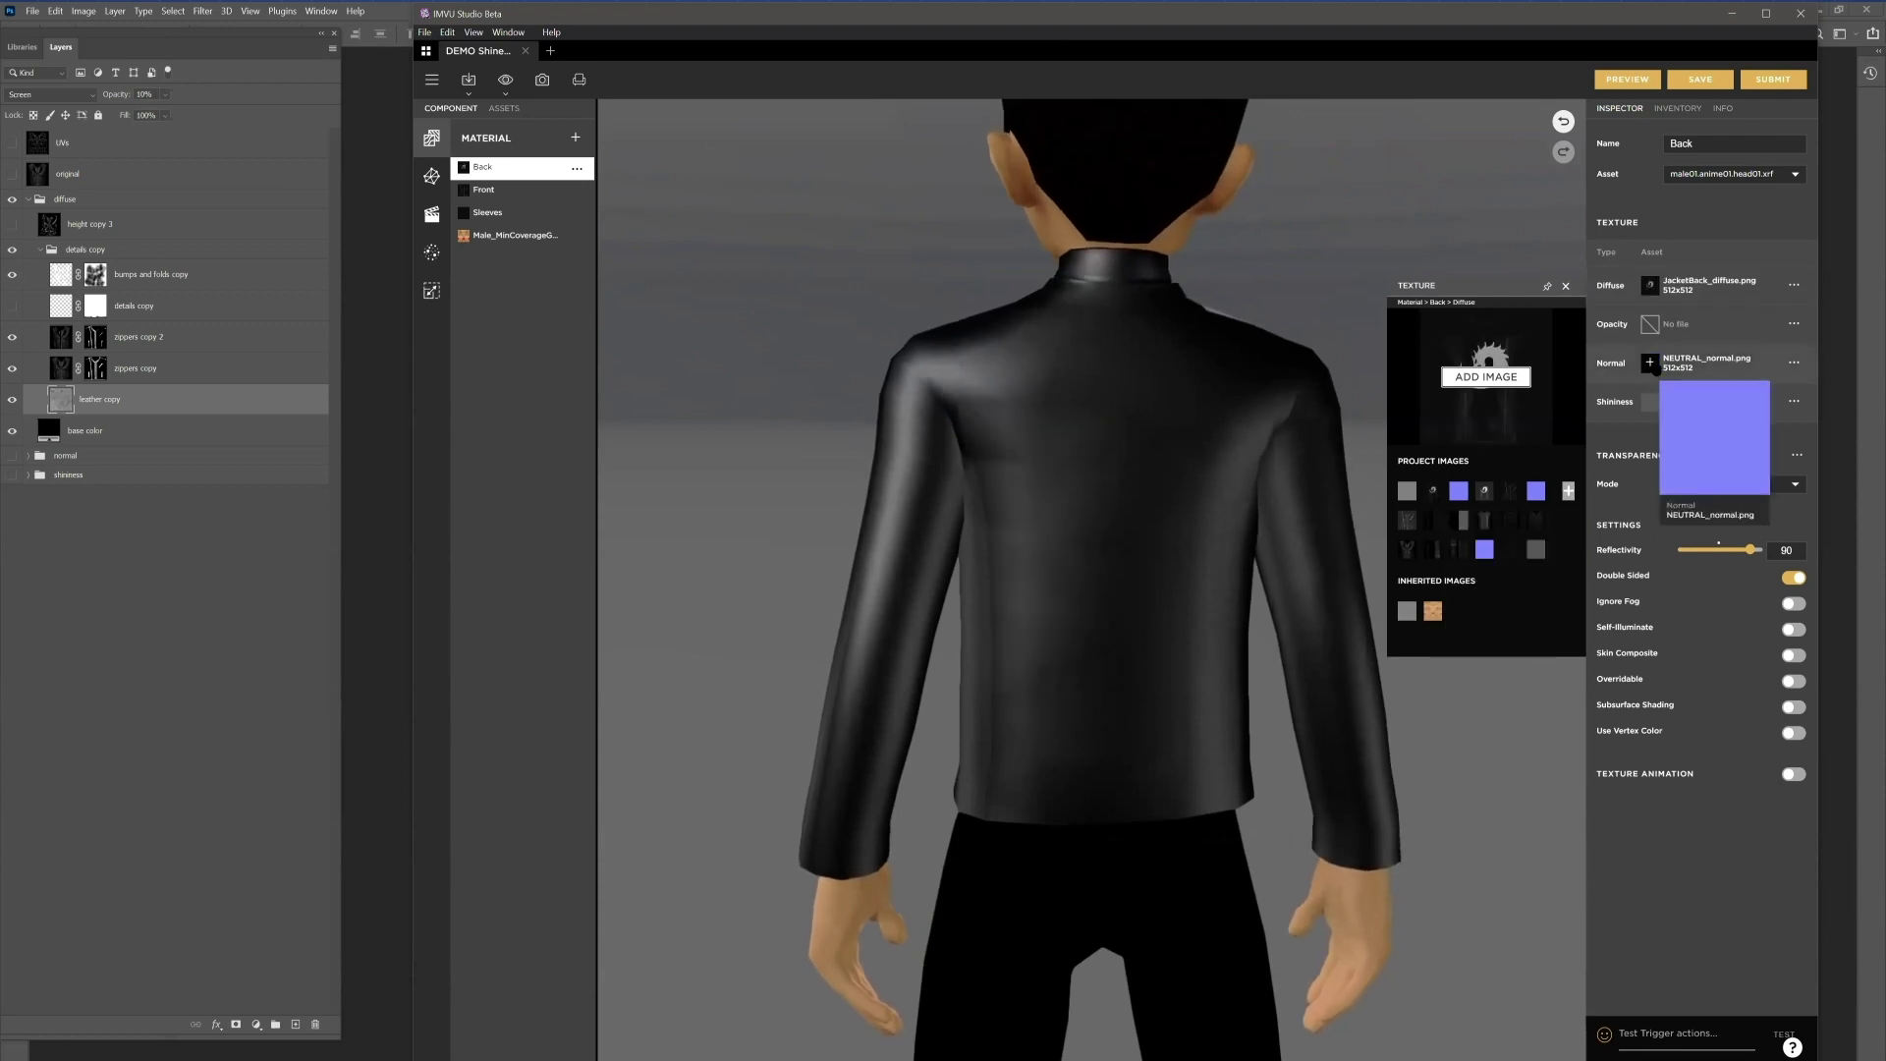
Step: Assign JacketBack_normal.png and JacketBack_shininess.png as the Back material's normal and shininess maps, and preview the changes
{"action": "left_click", "coordinate": [1650, 364]}
{"action": "mouse_move", "coordinate": [1455, 563]}
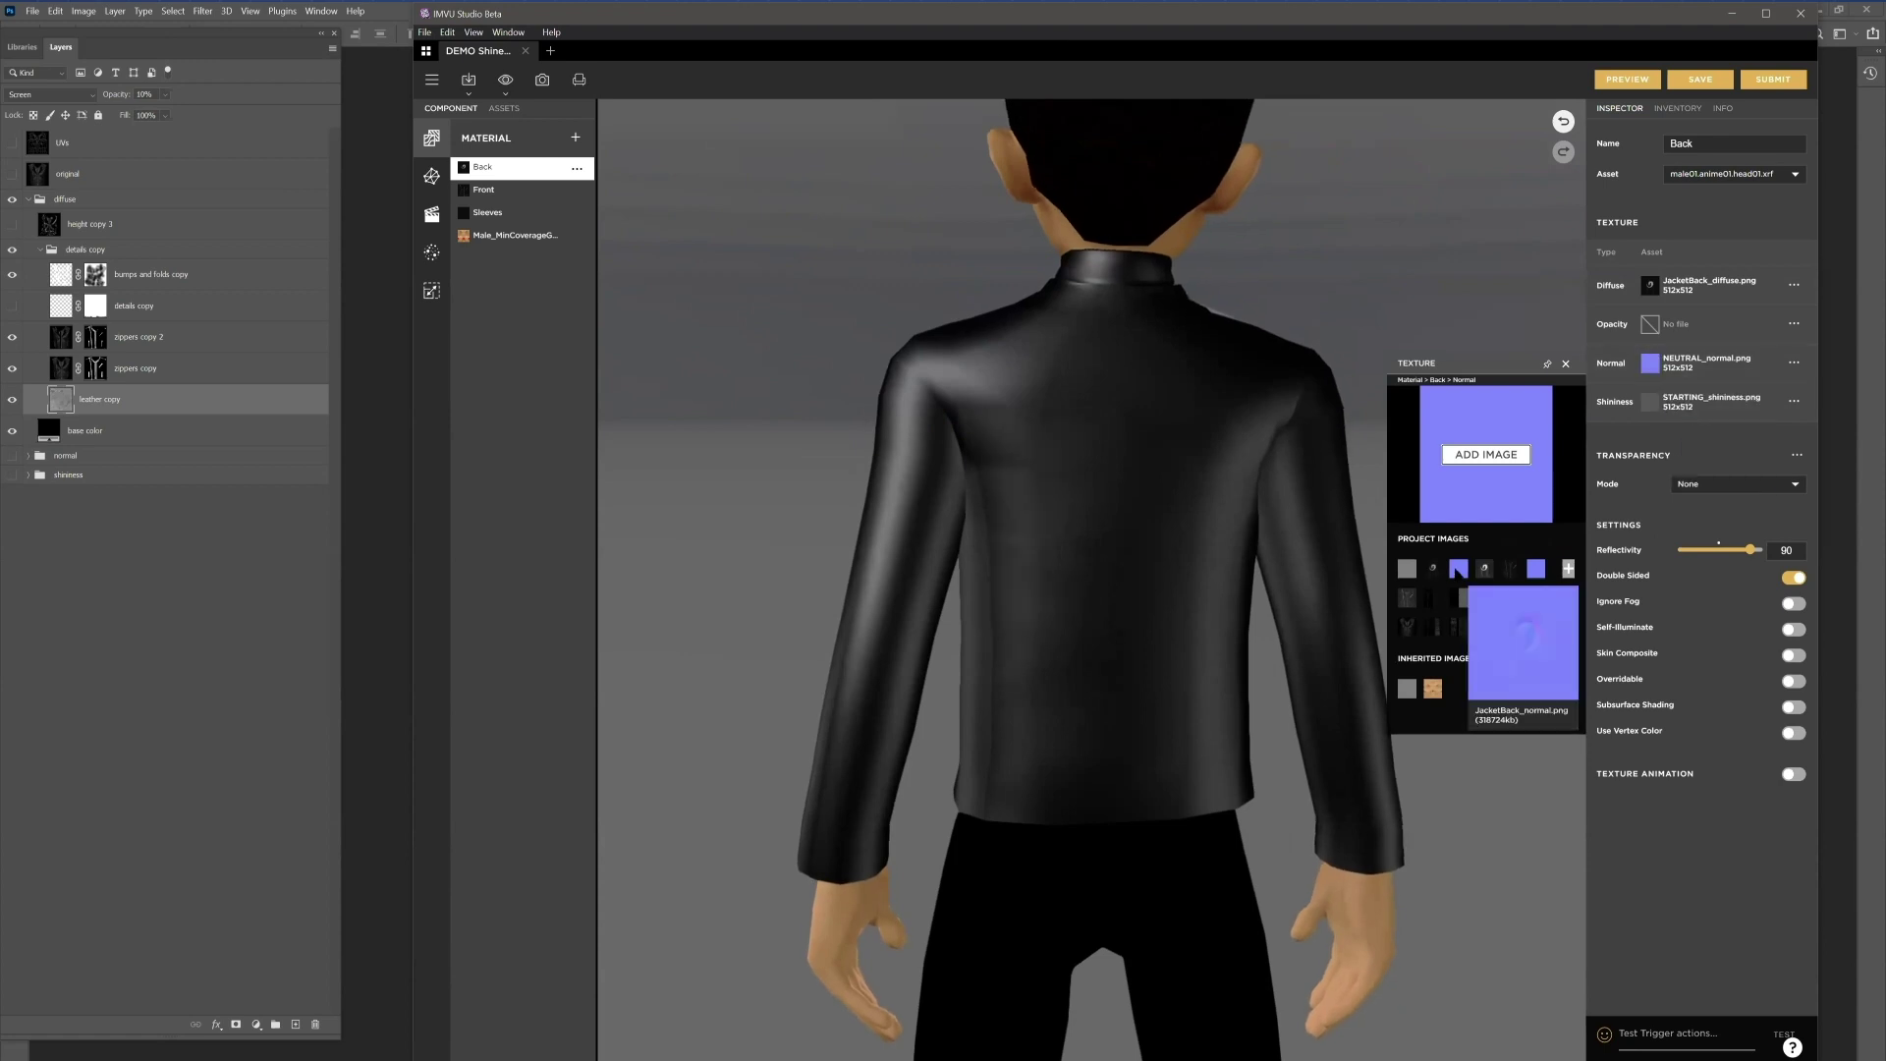
{"action": "left_click", "coordinate": [1650, 401]}
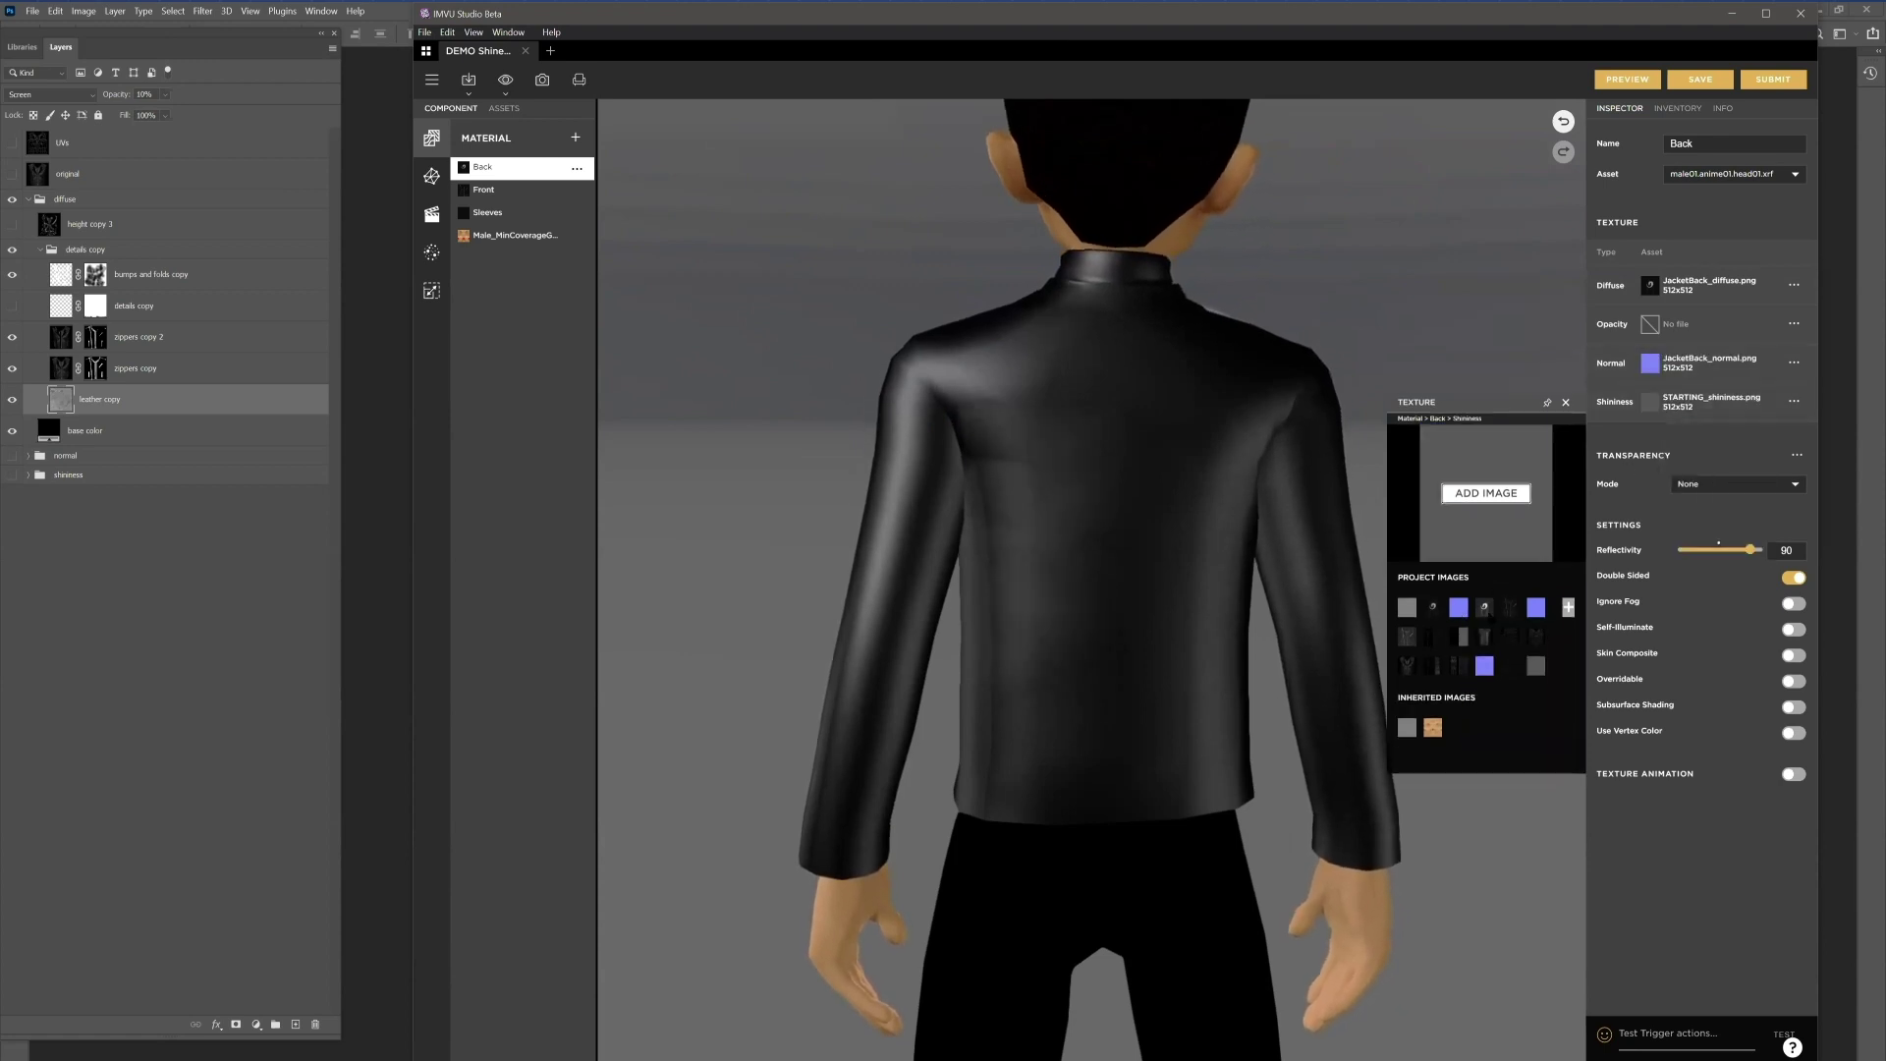
{"action": "left_click", "coordinate": [1484, 608]}
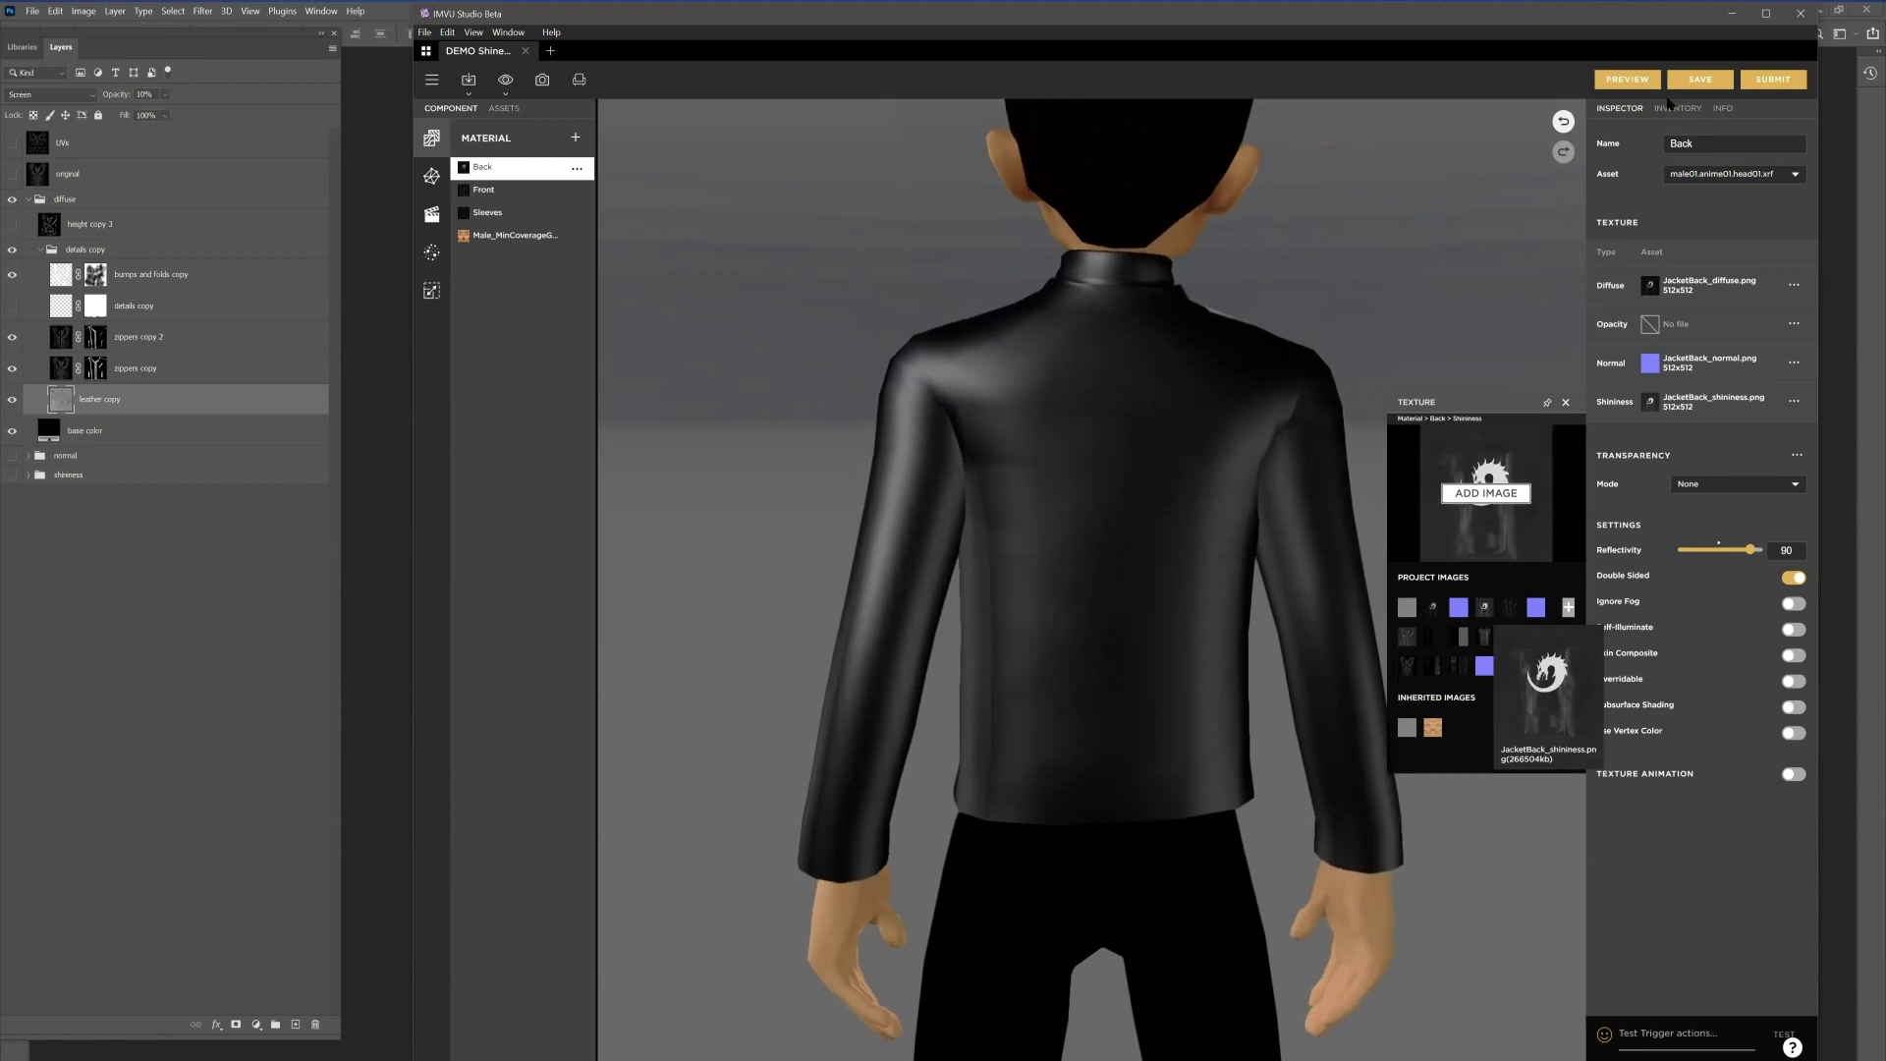
{"action": "left_click", "coordinate": [1637, 81]}
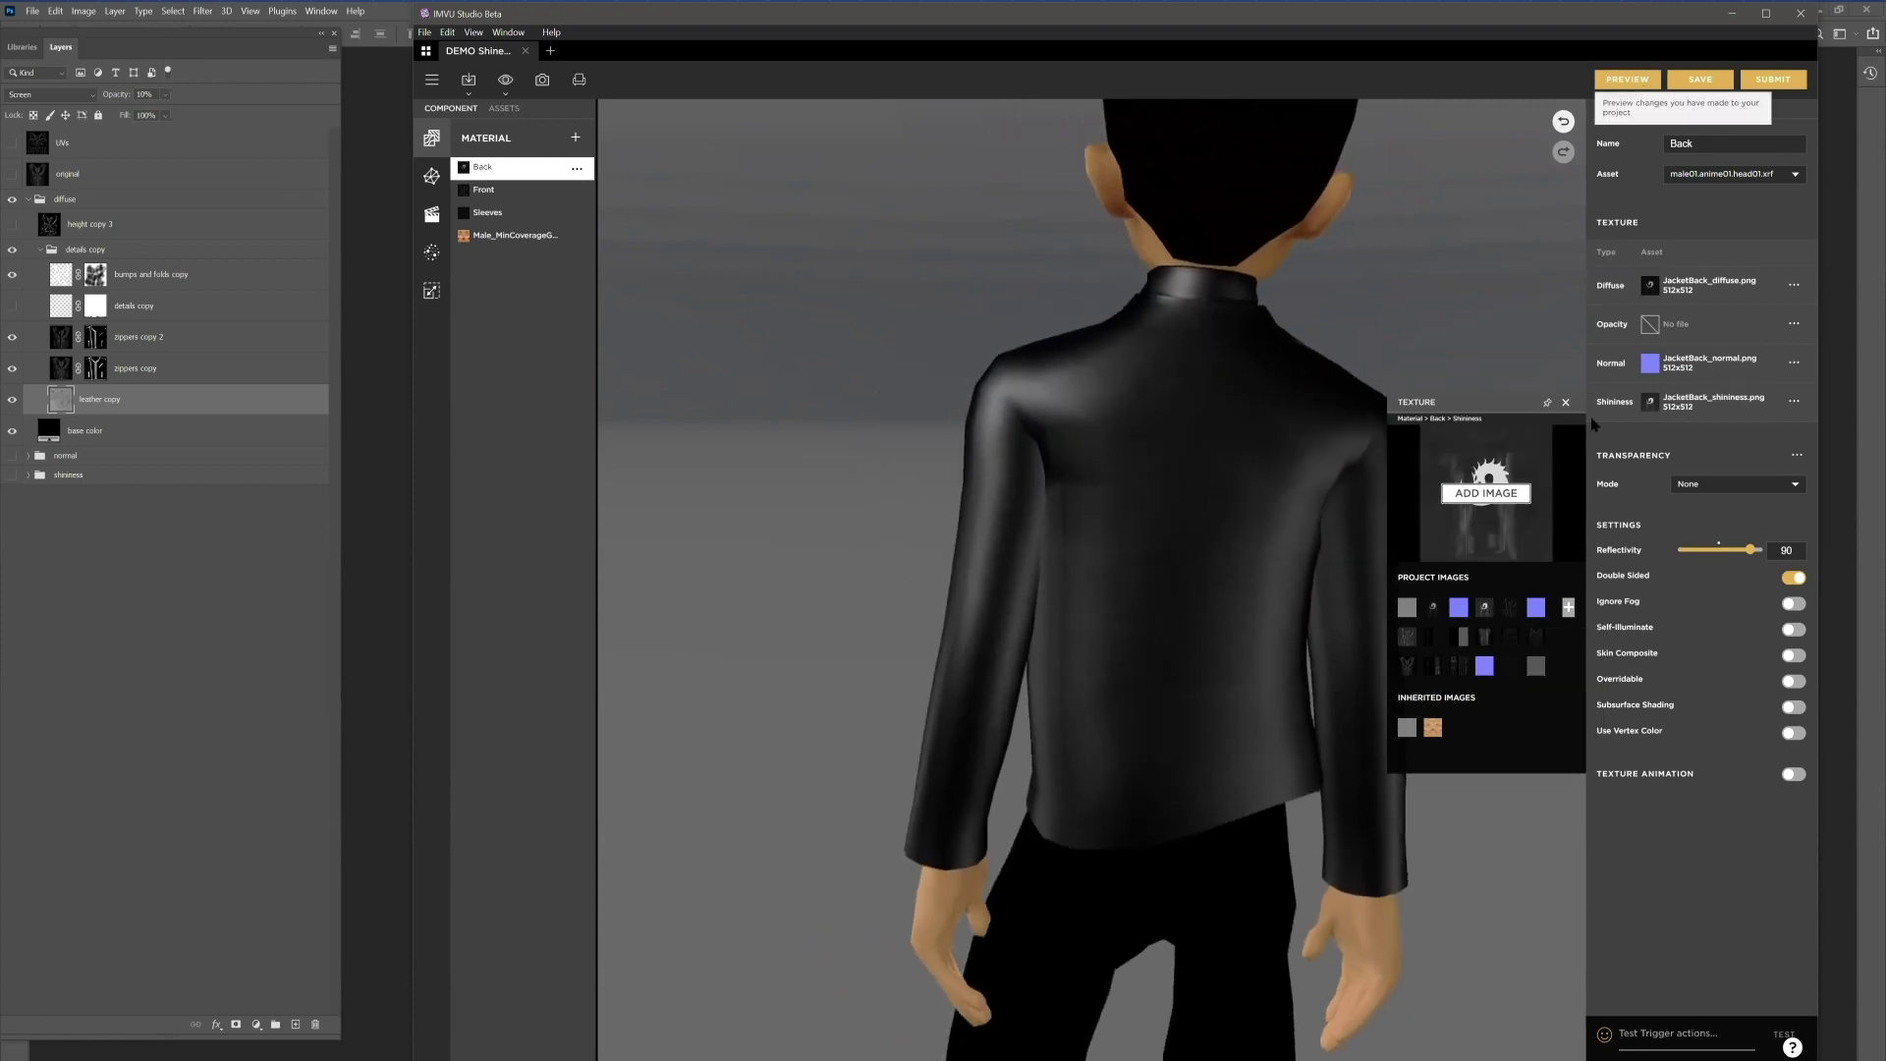
Step: Close the texture picker and examine the dragon emblem and leather on the jacket's back up close and from farther away
{"action": "left_click", "coordinate": [1565, 402]}
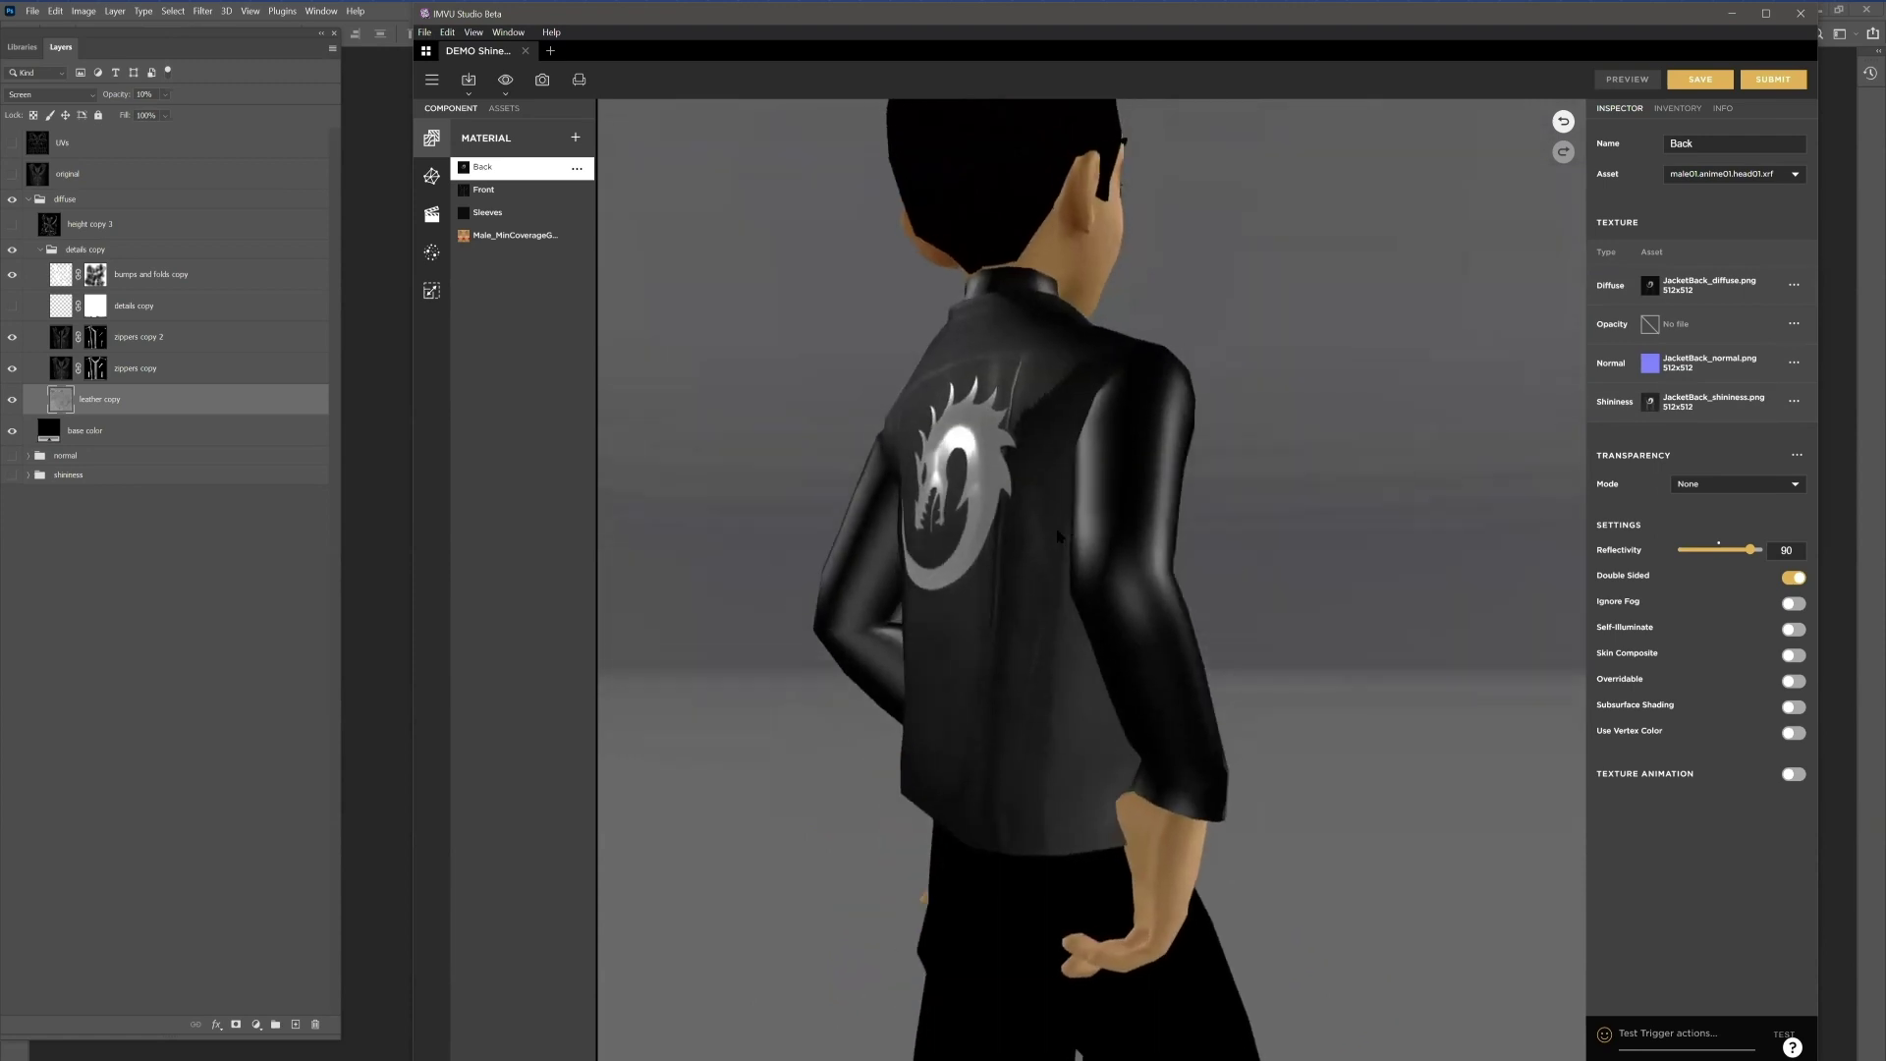
{"action": "scroll", "coordinate": [1026, 418], "scroll_direction": "up", "scroll_amount": 5}
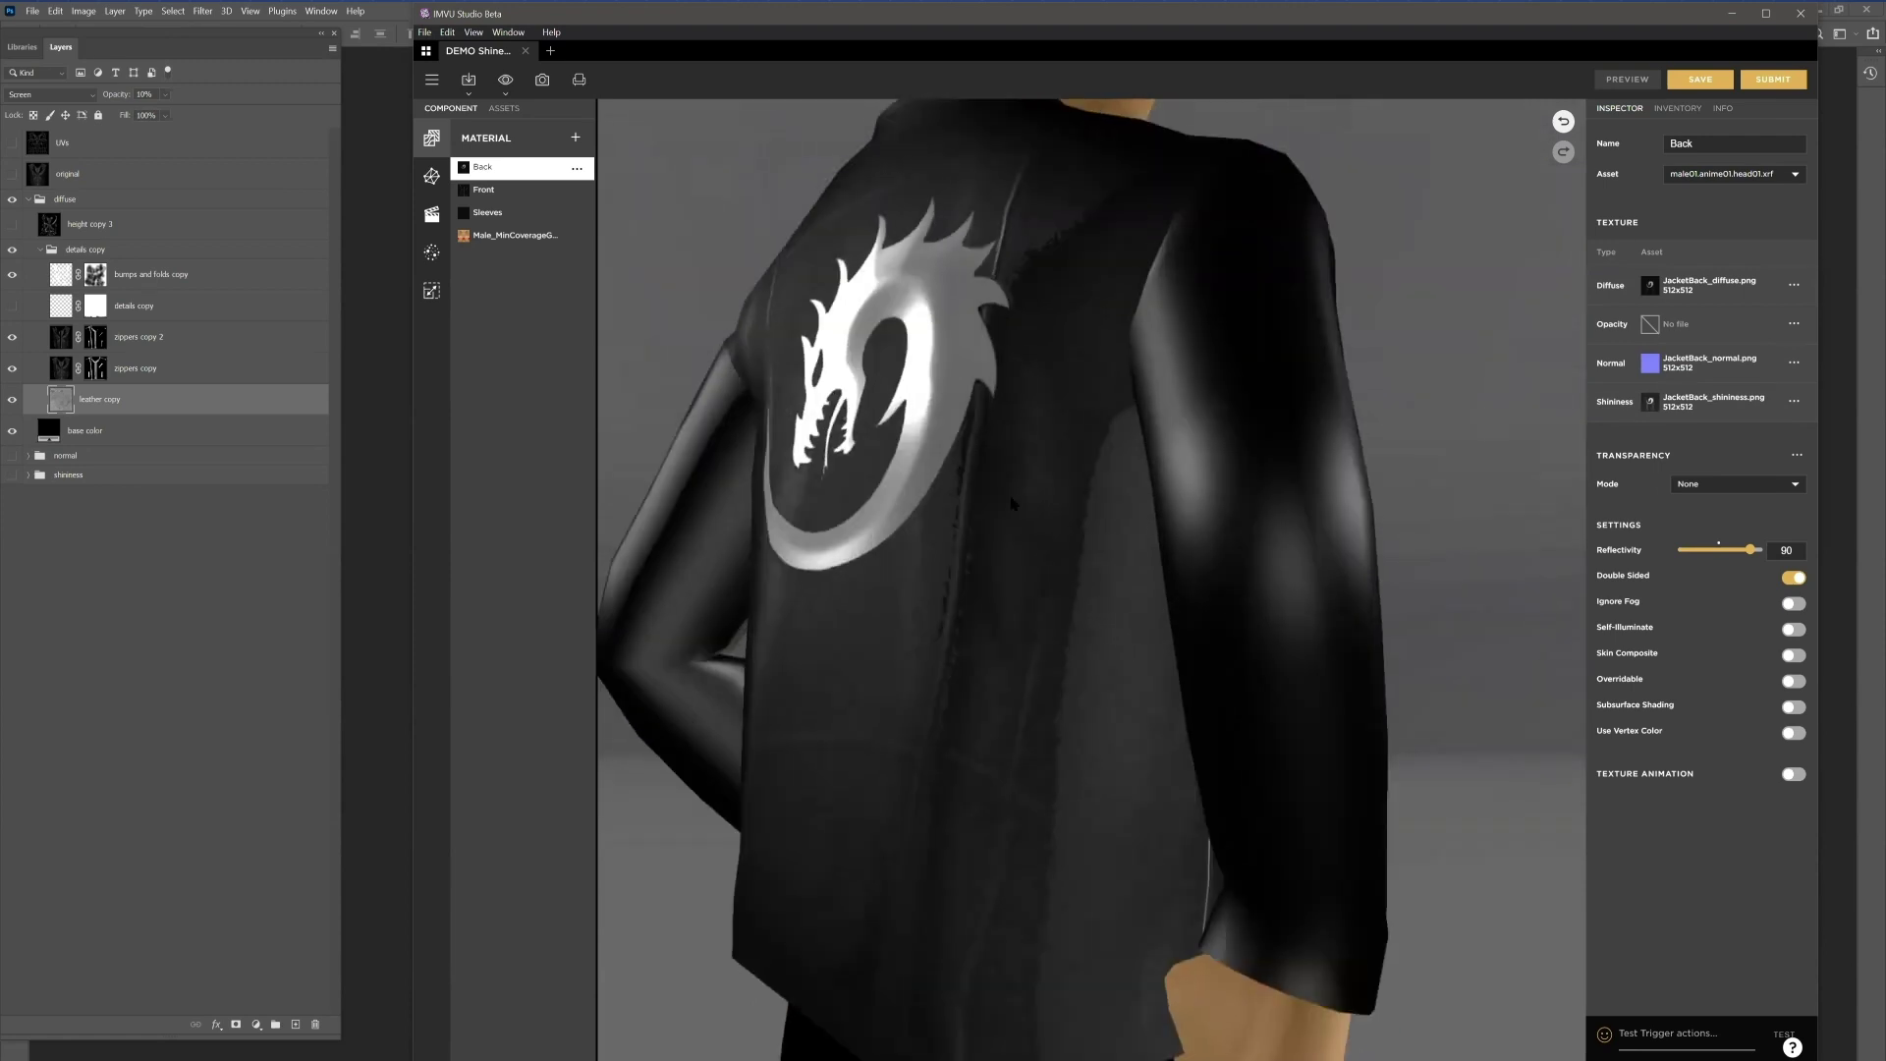
{"action": "scroll", "coordinate": [1059, 543], "scroll_direction": "down", "scroll_amount": 4}
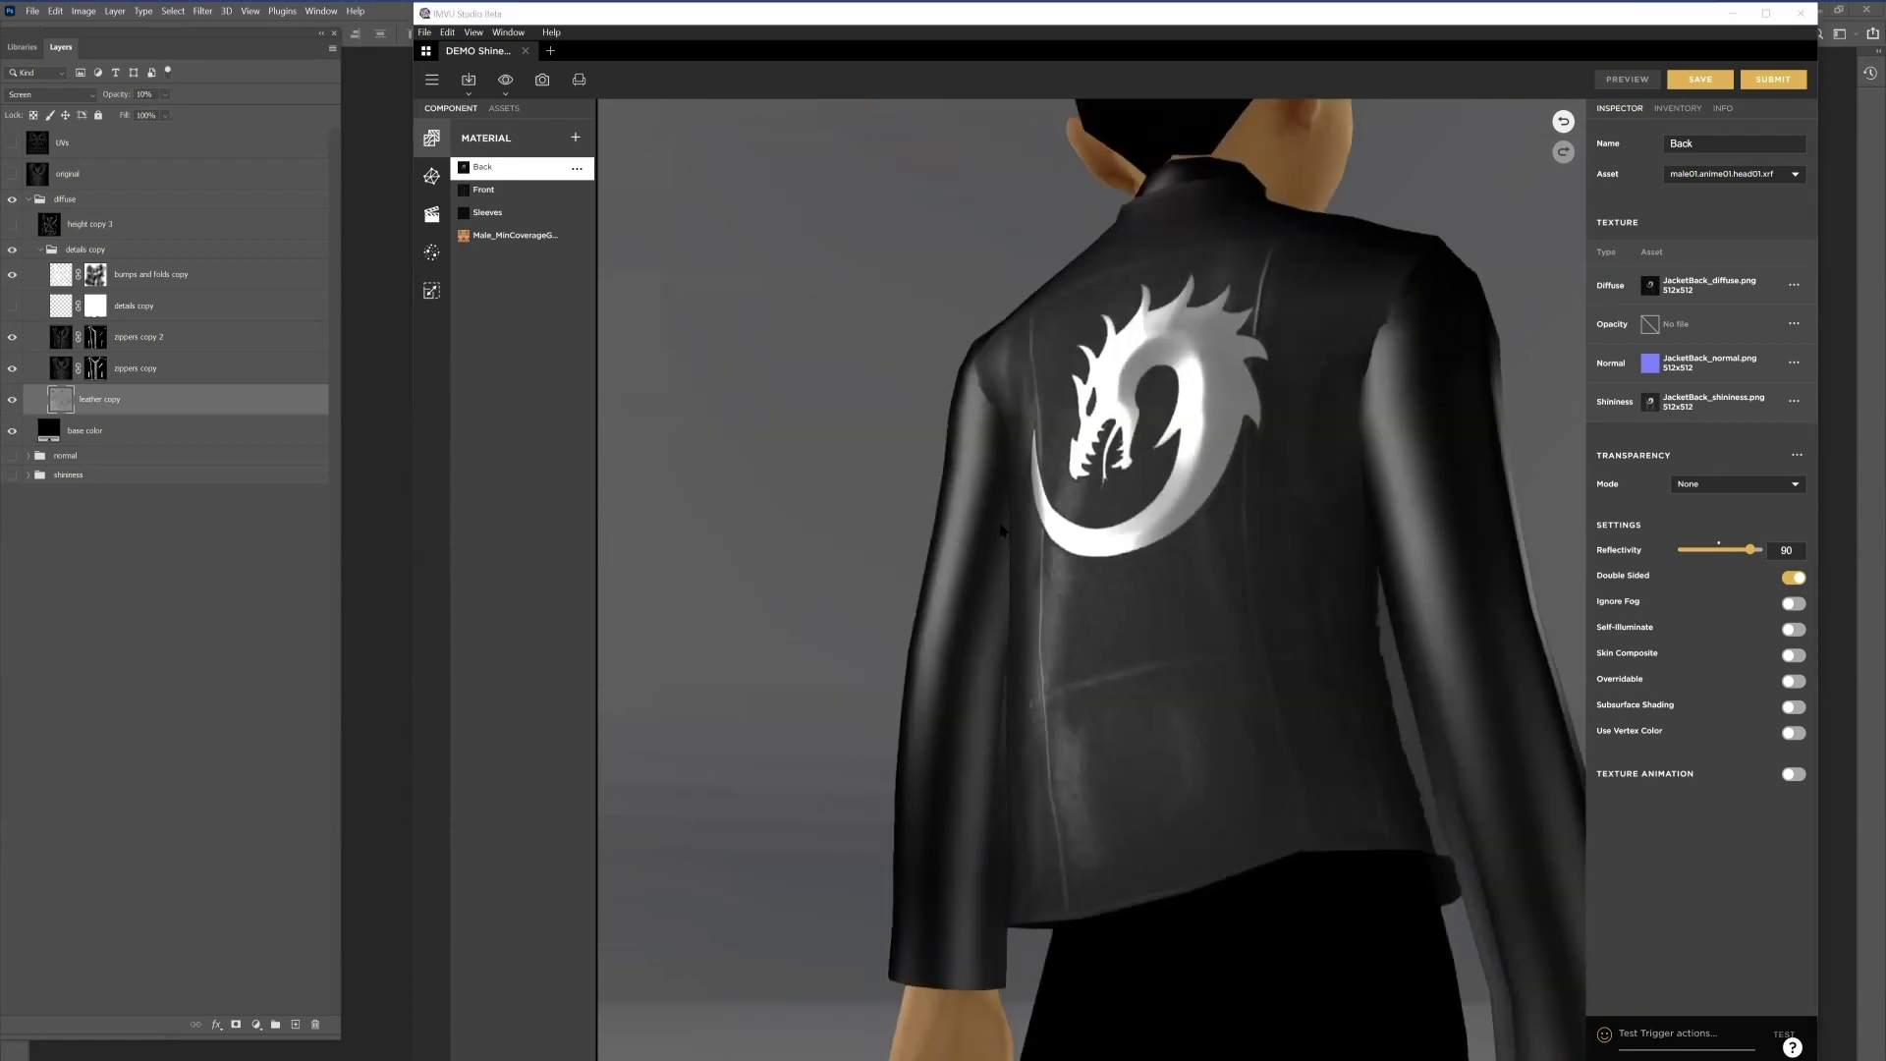
Step: Switch to Photoshop and close JacketFront.psd without saving the changes
{"action": "key", "text": "alt+Tab"}
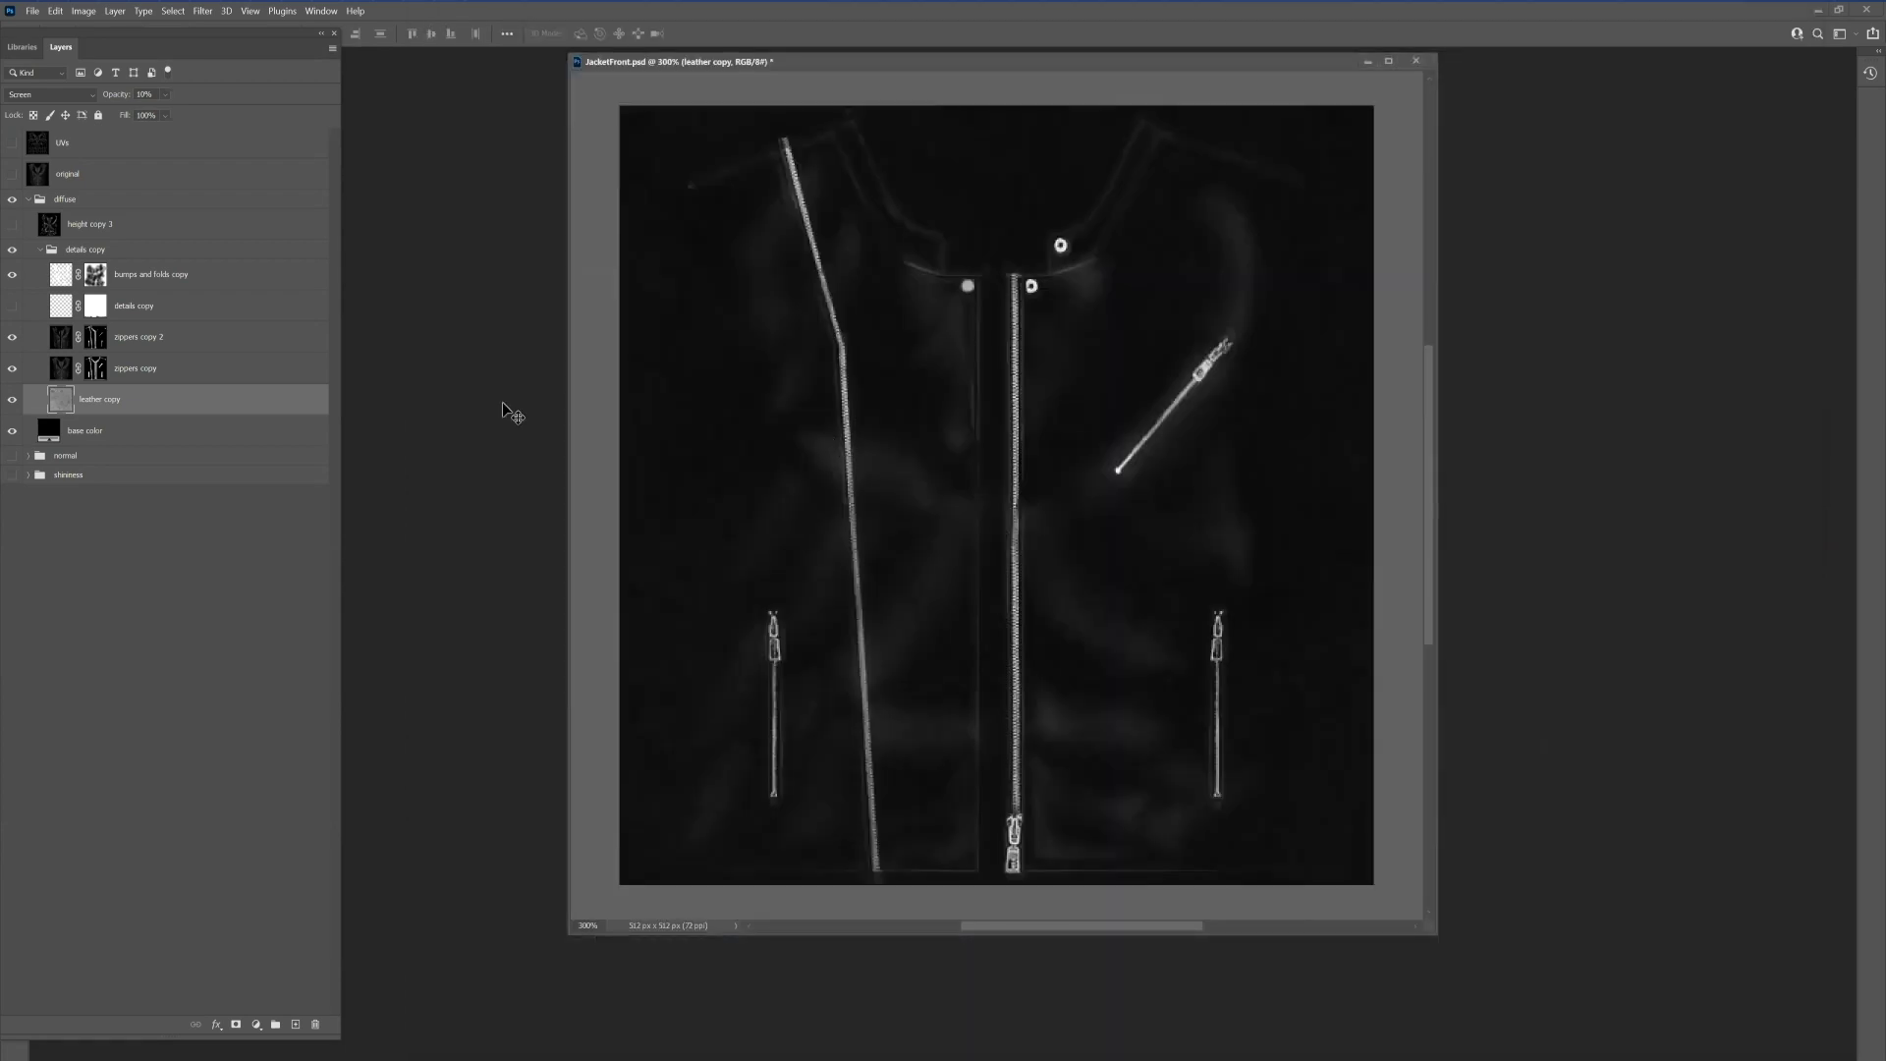
{"action": "left_click", "coordinate": [1416, 61]}
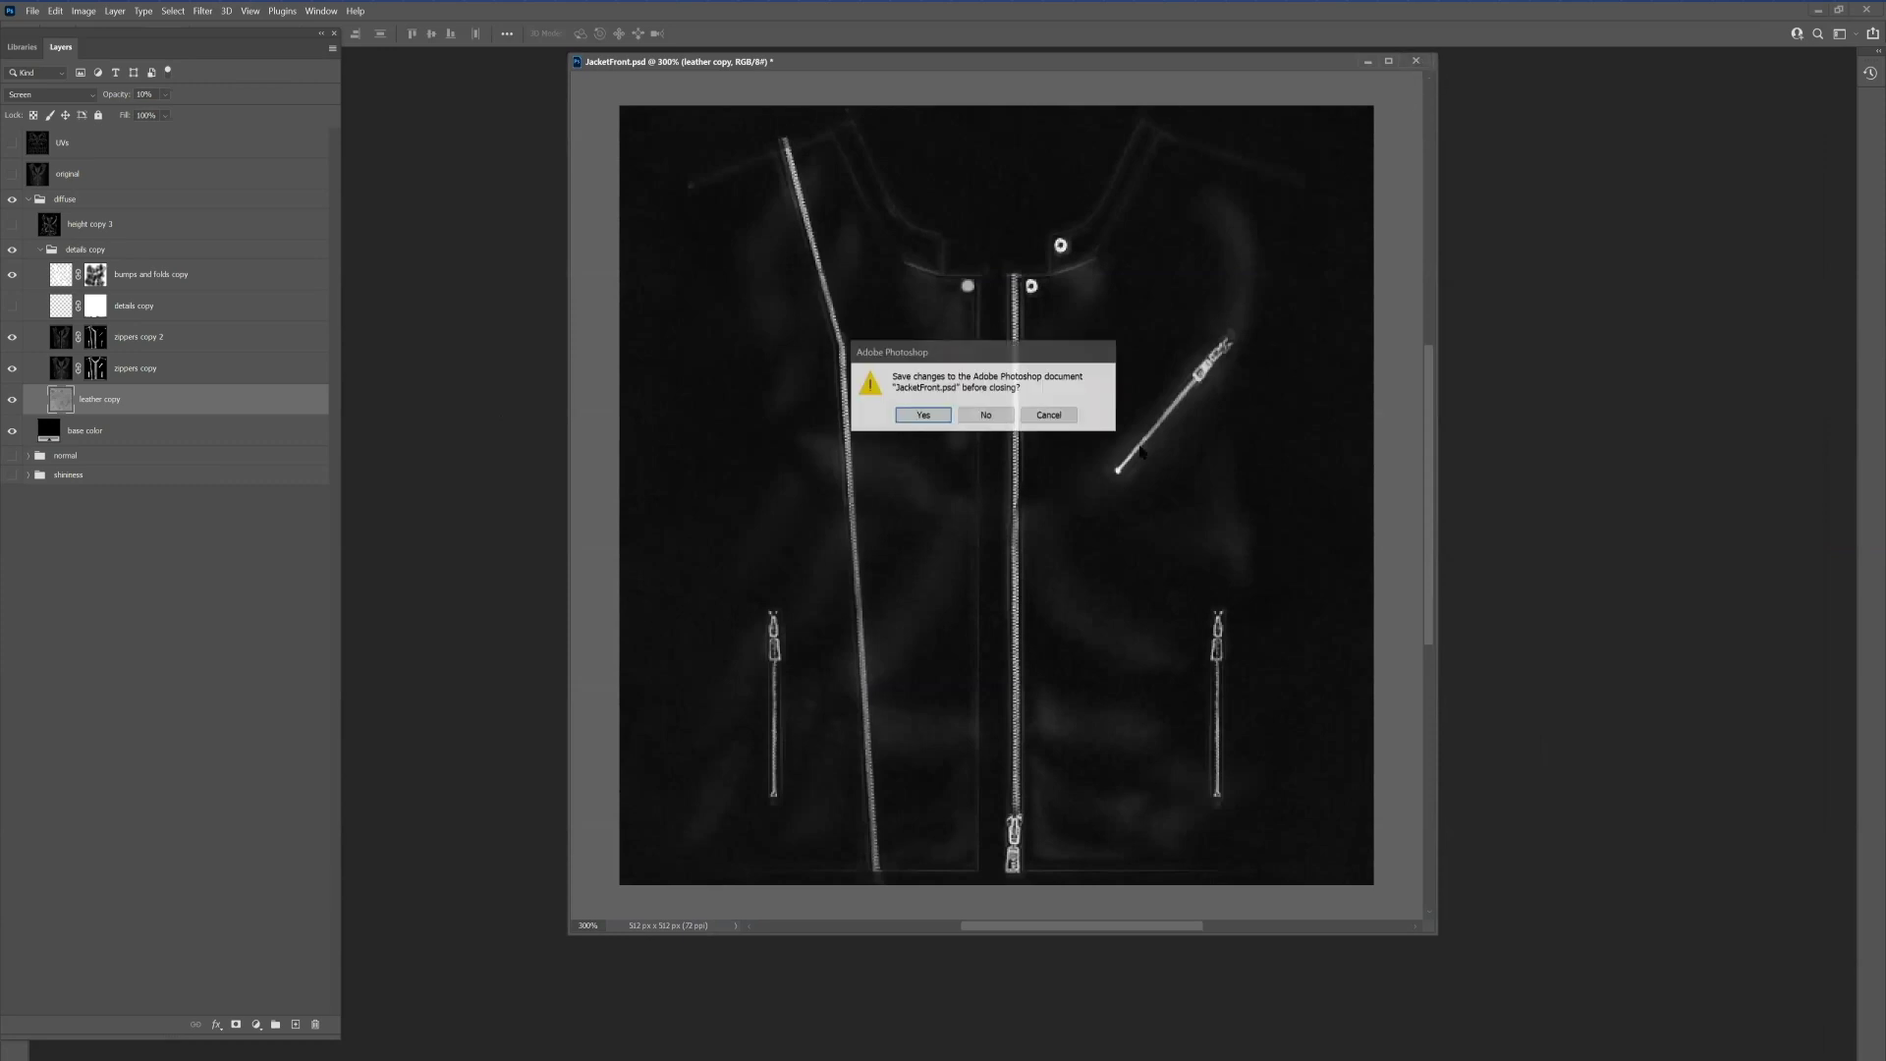
{"action": "key", "text": "n"}
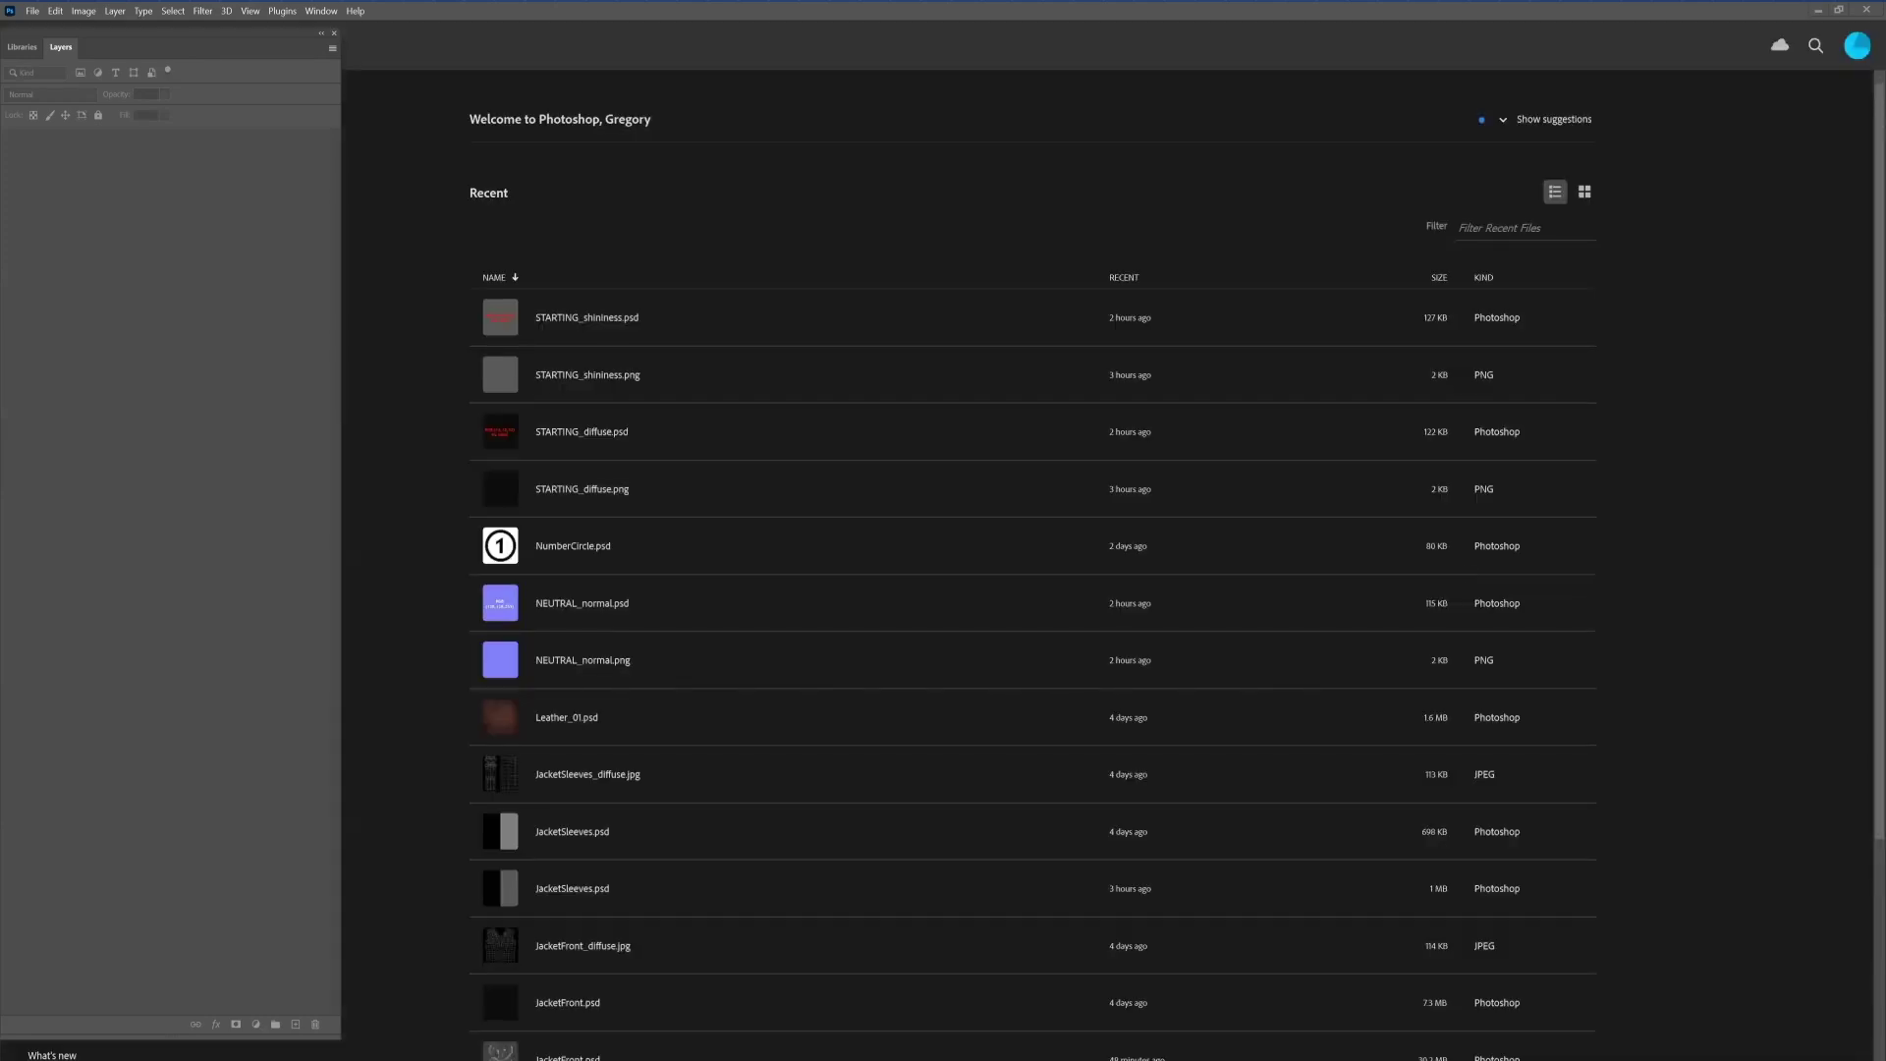
Step: Open JacketBack.psd, enlarge it to 300%, and show the emblem group within the normal group's height layers
{"action": "left_click", "coordinate": [867, 597]}
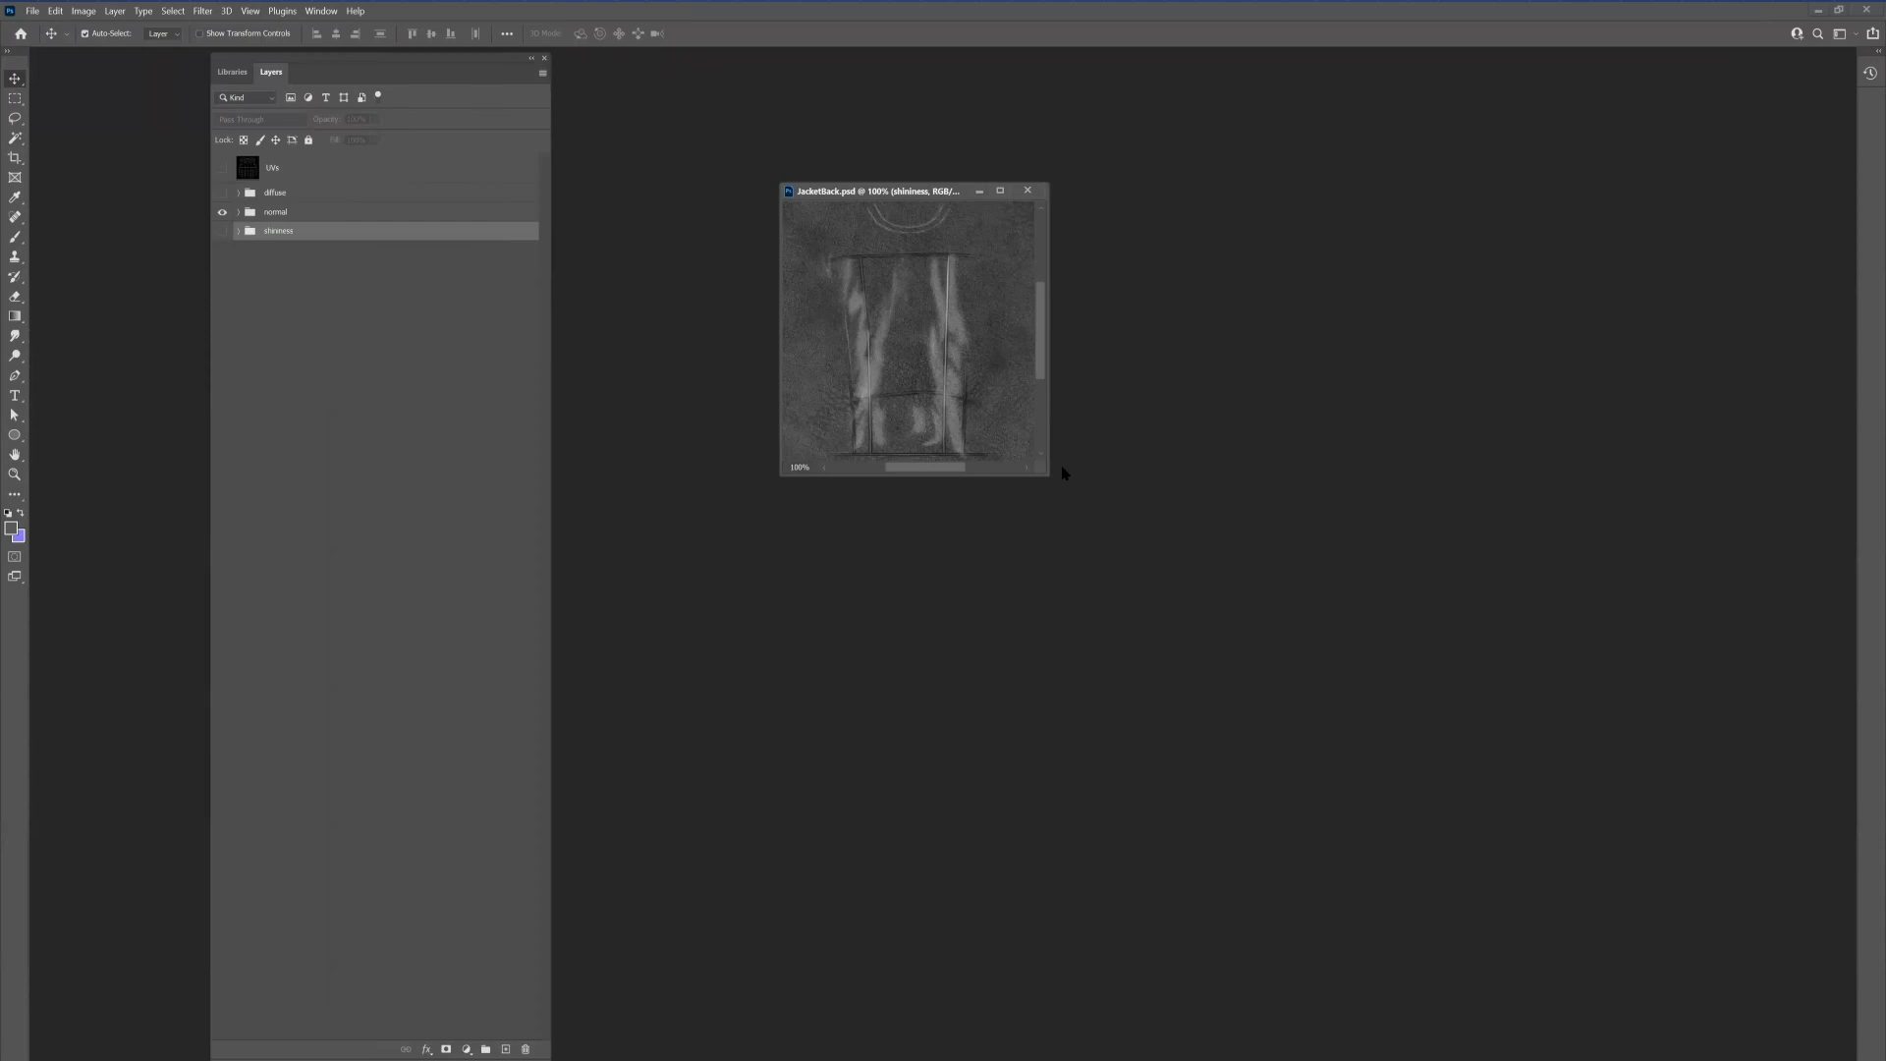
{"action": "key", "text": "ctrl+plus"}
{"action": "key", "text": "ctrl+plus"}
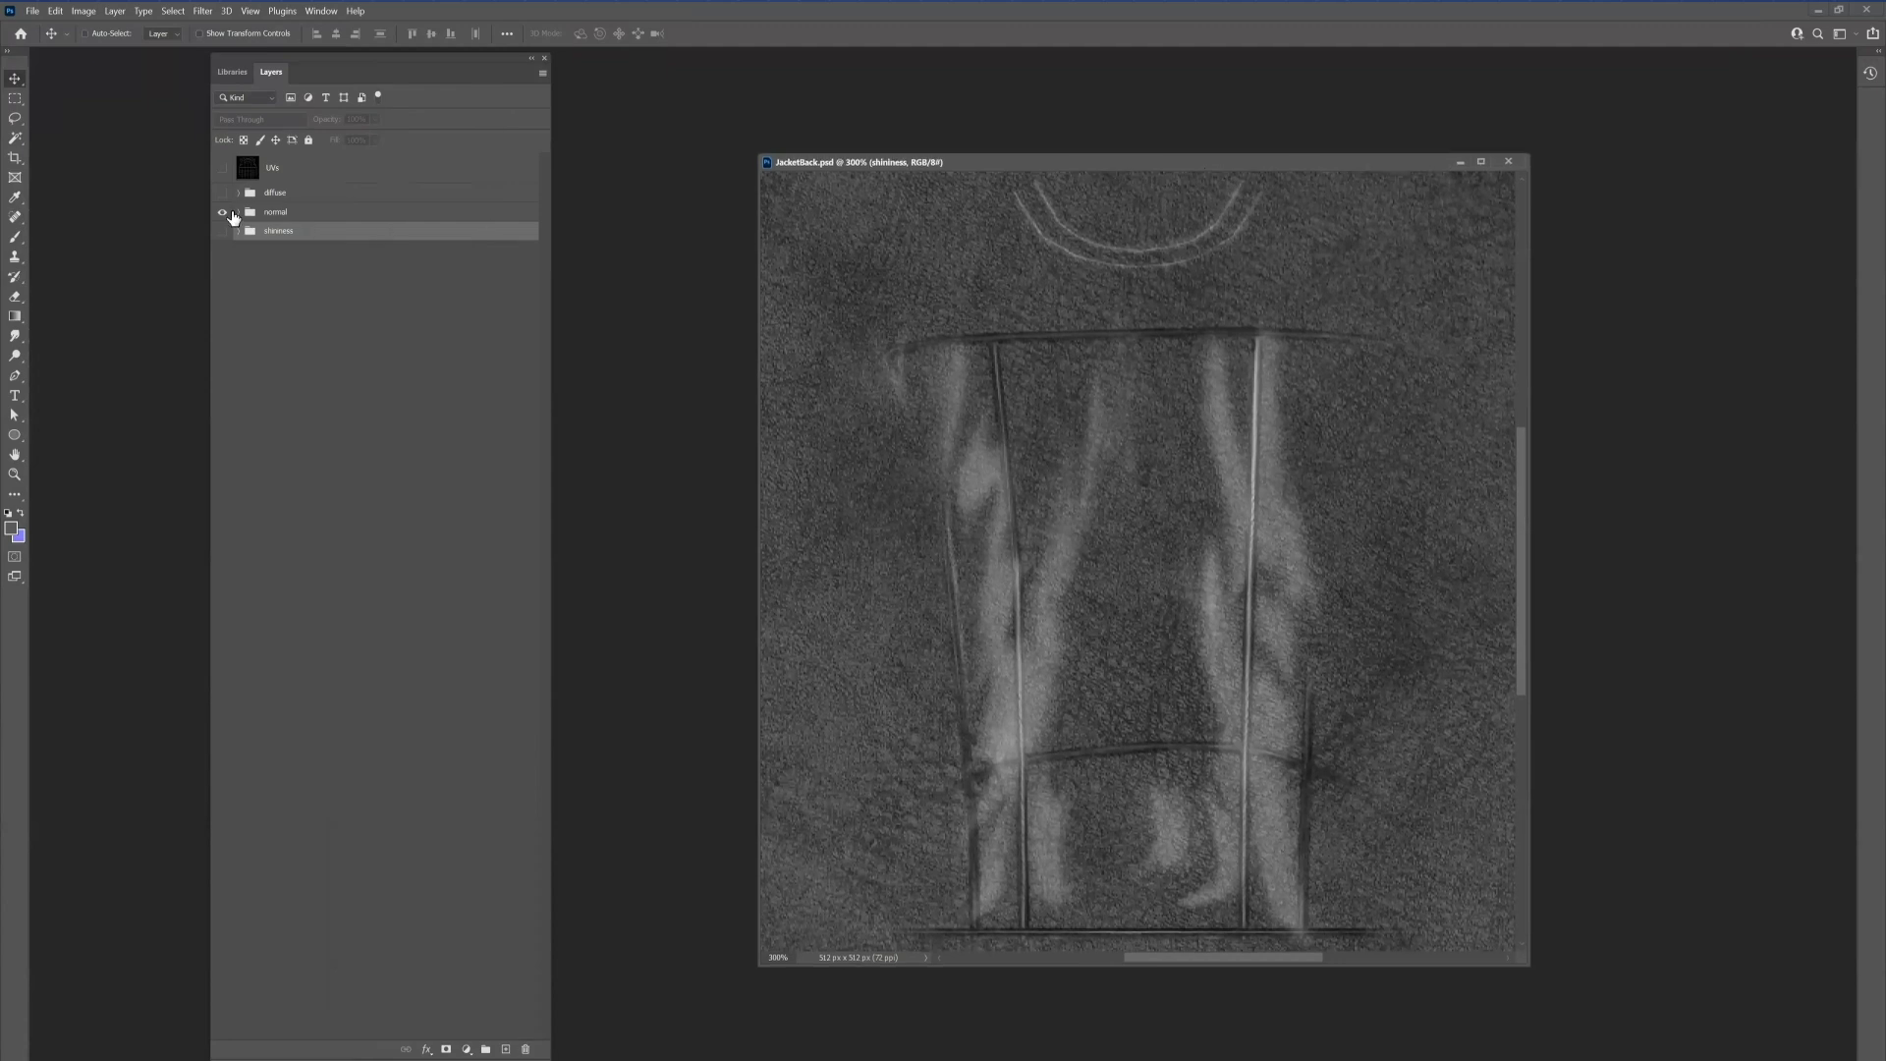
{"action": "left_click", "coordinate": [237, 212]}
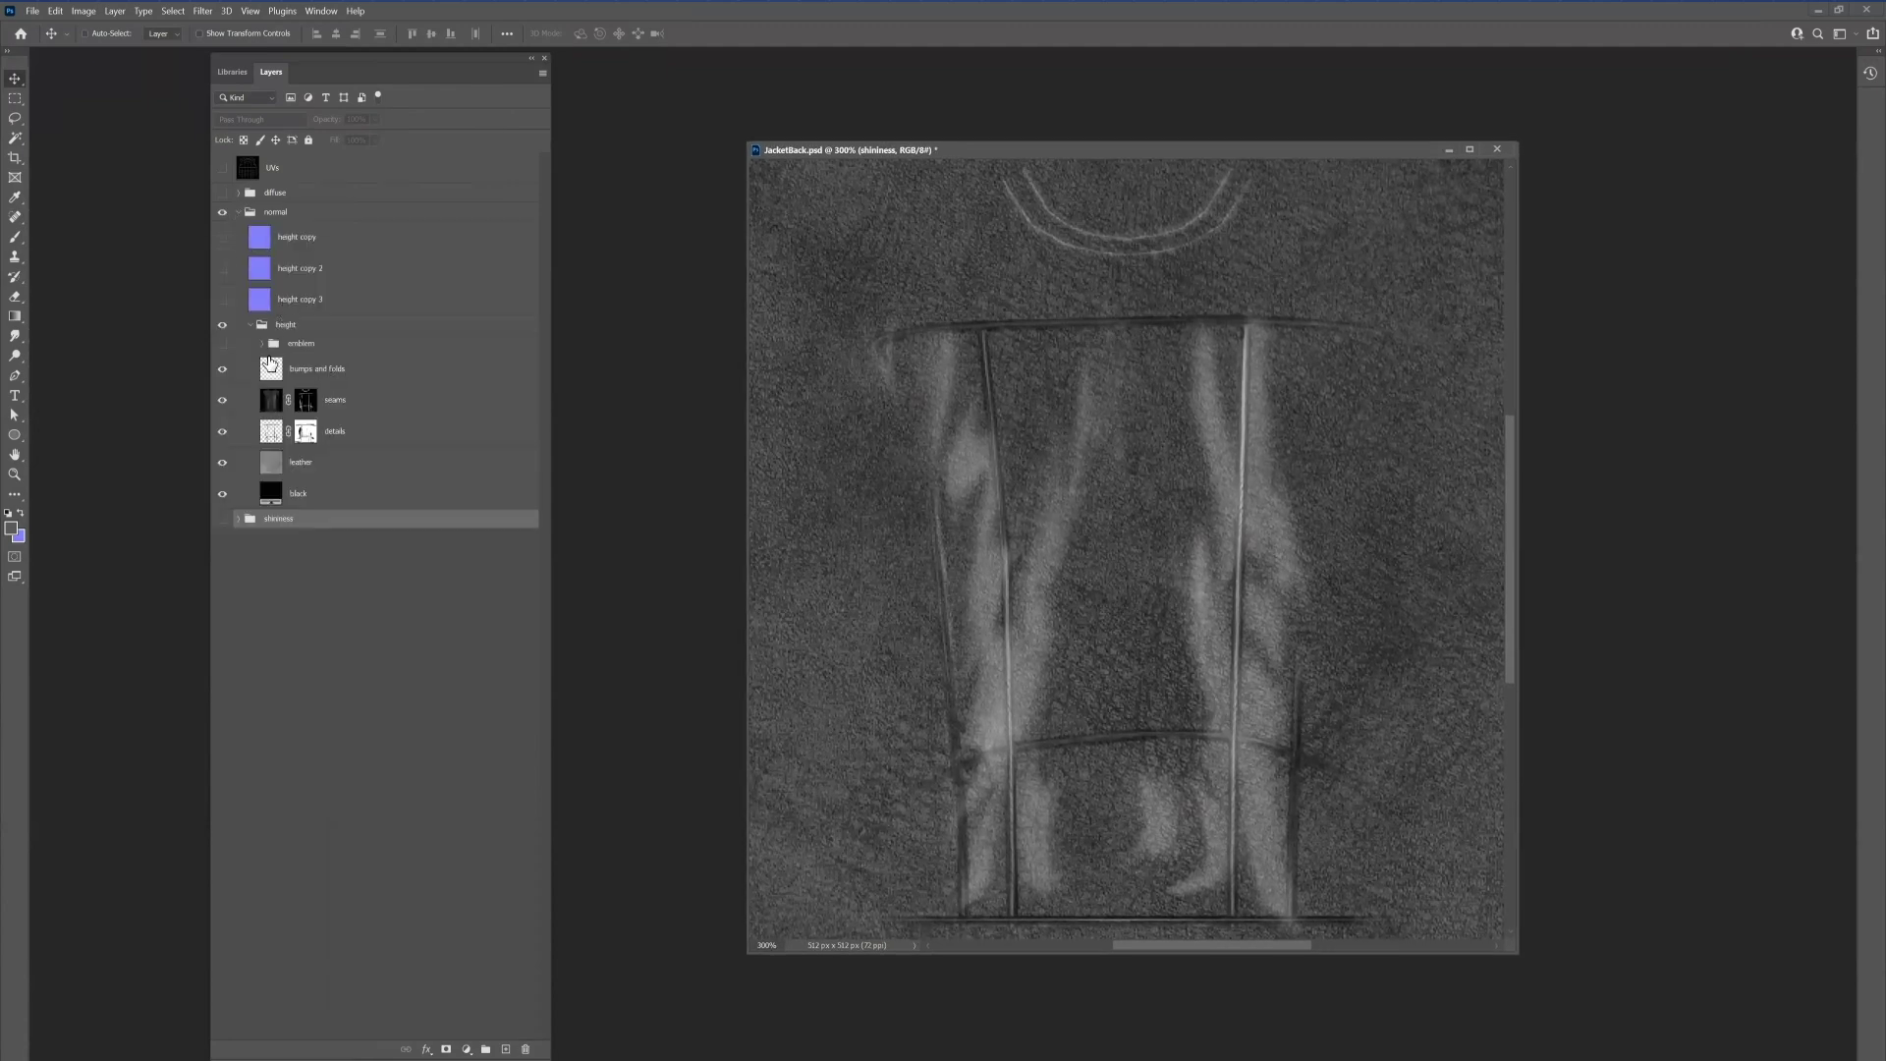
{"action": "left_click", "coordinate": [222, 344]}
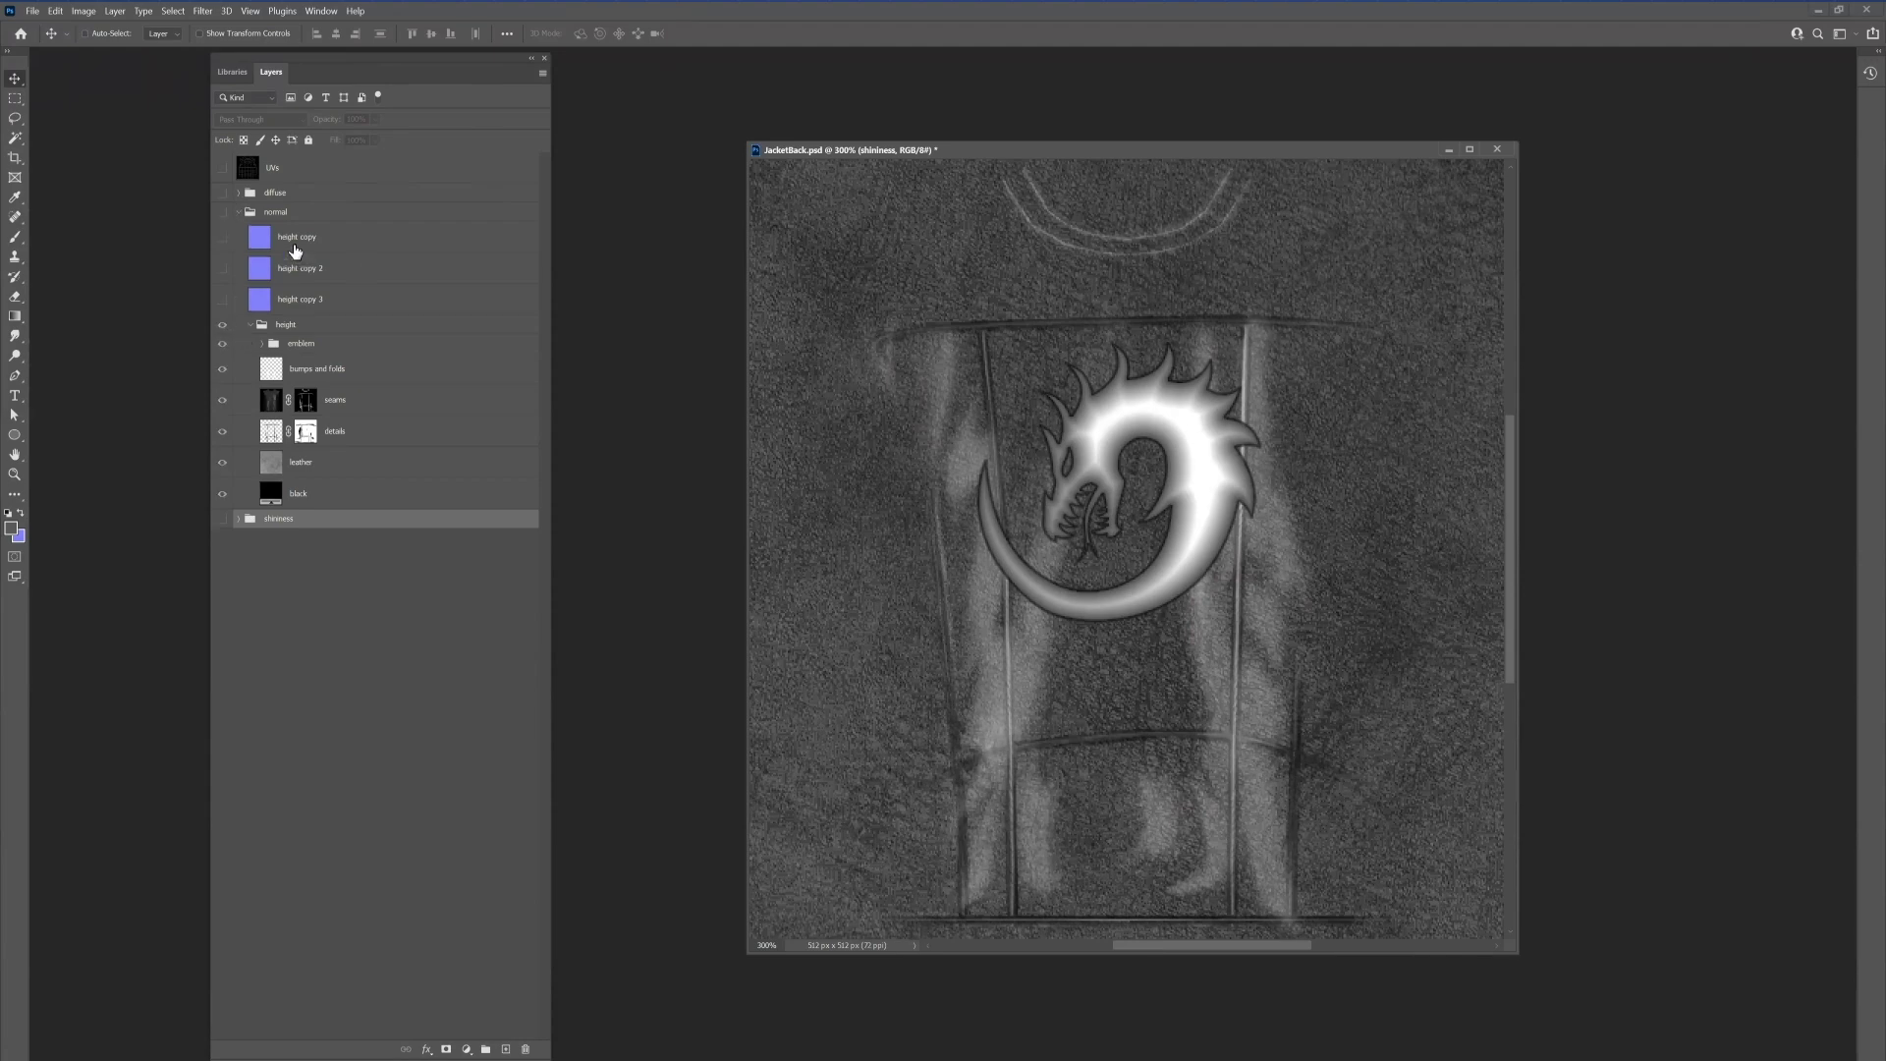
Step: Hide the normal group and show the shininess group with its emblem turned on
{"action": "left_click", "coordinate": [223, 212]}
{"action": "left_click", "coordinate": [238, 213]}
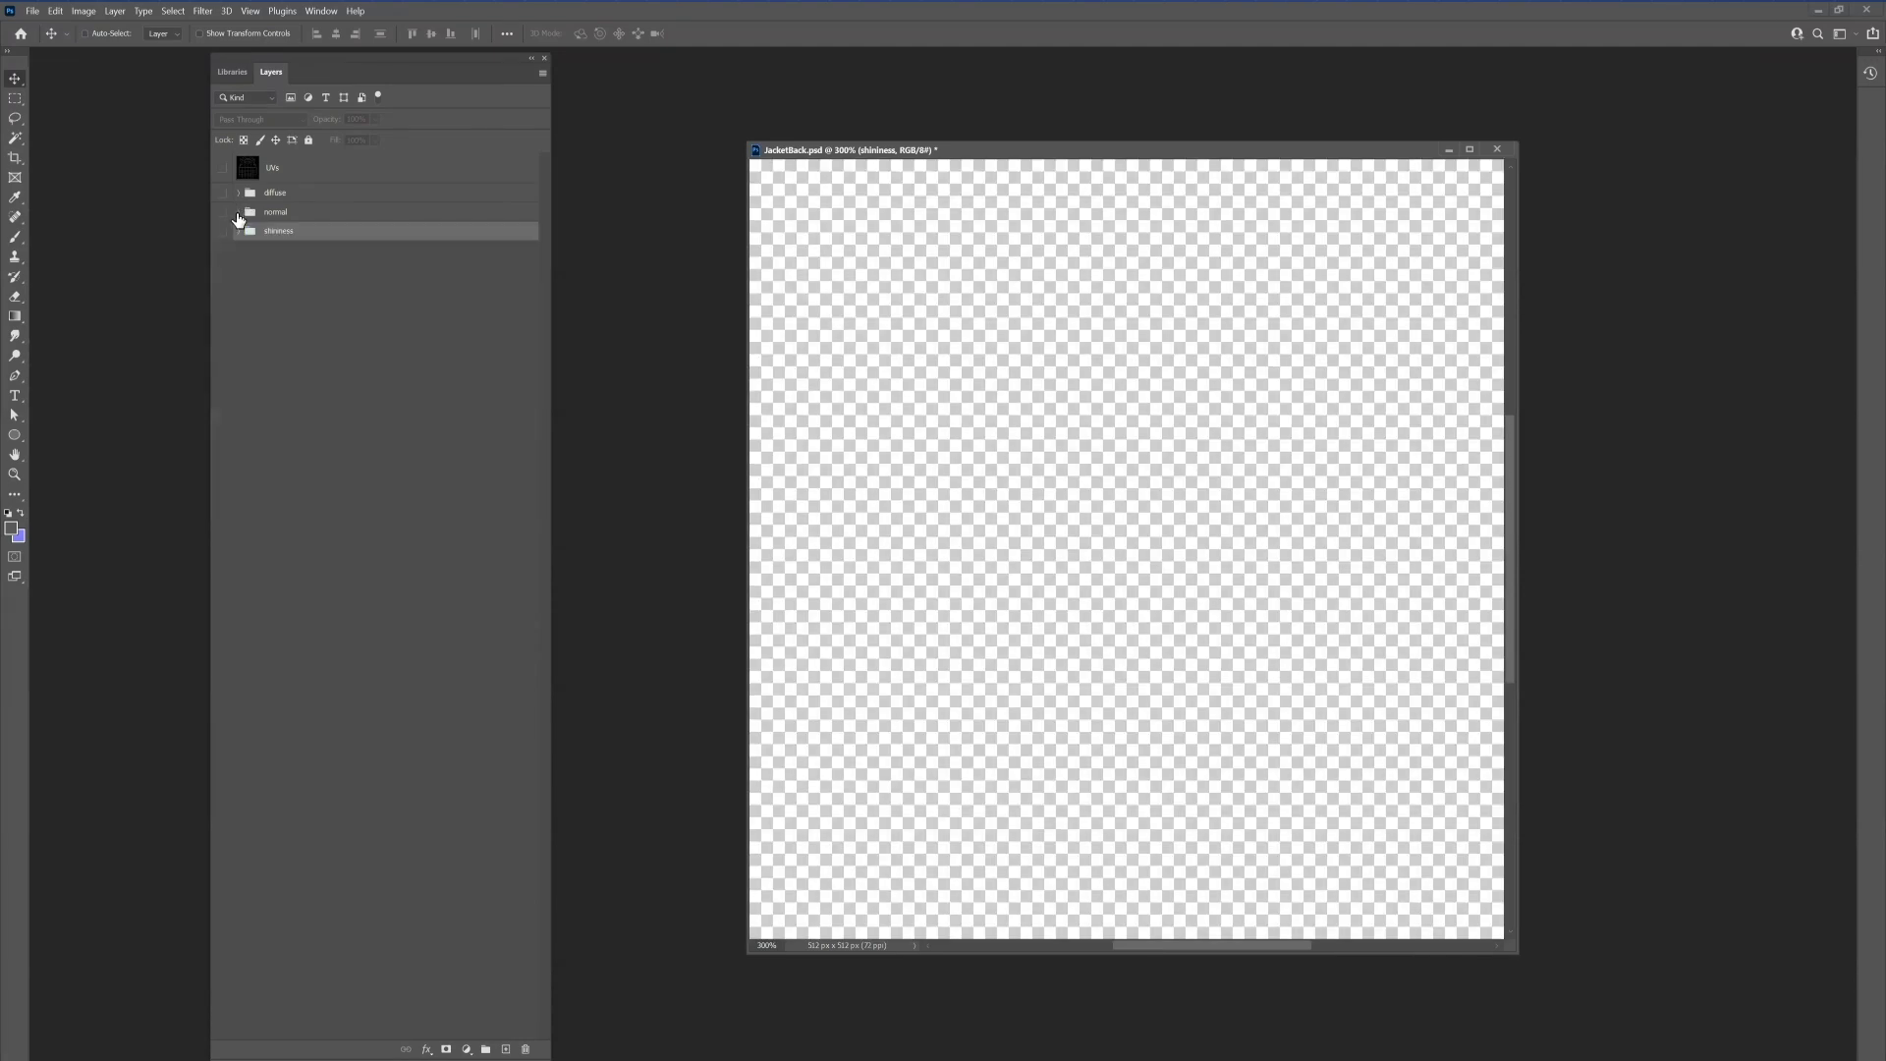
{"action": "left_click", "coordinate": [223, 232]}
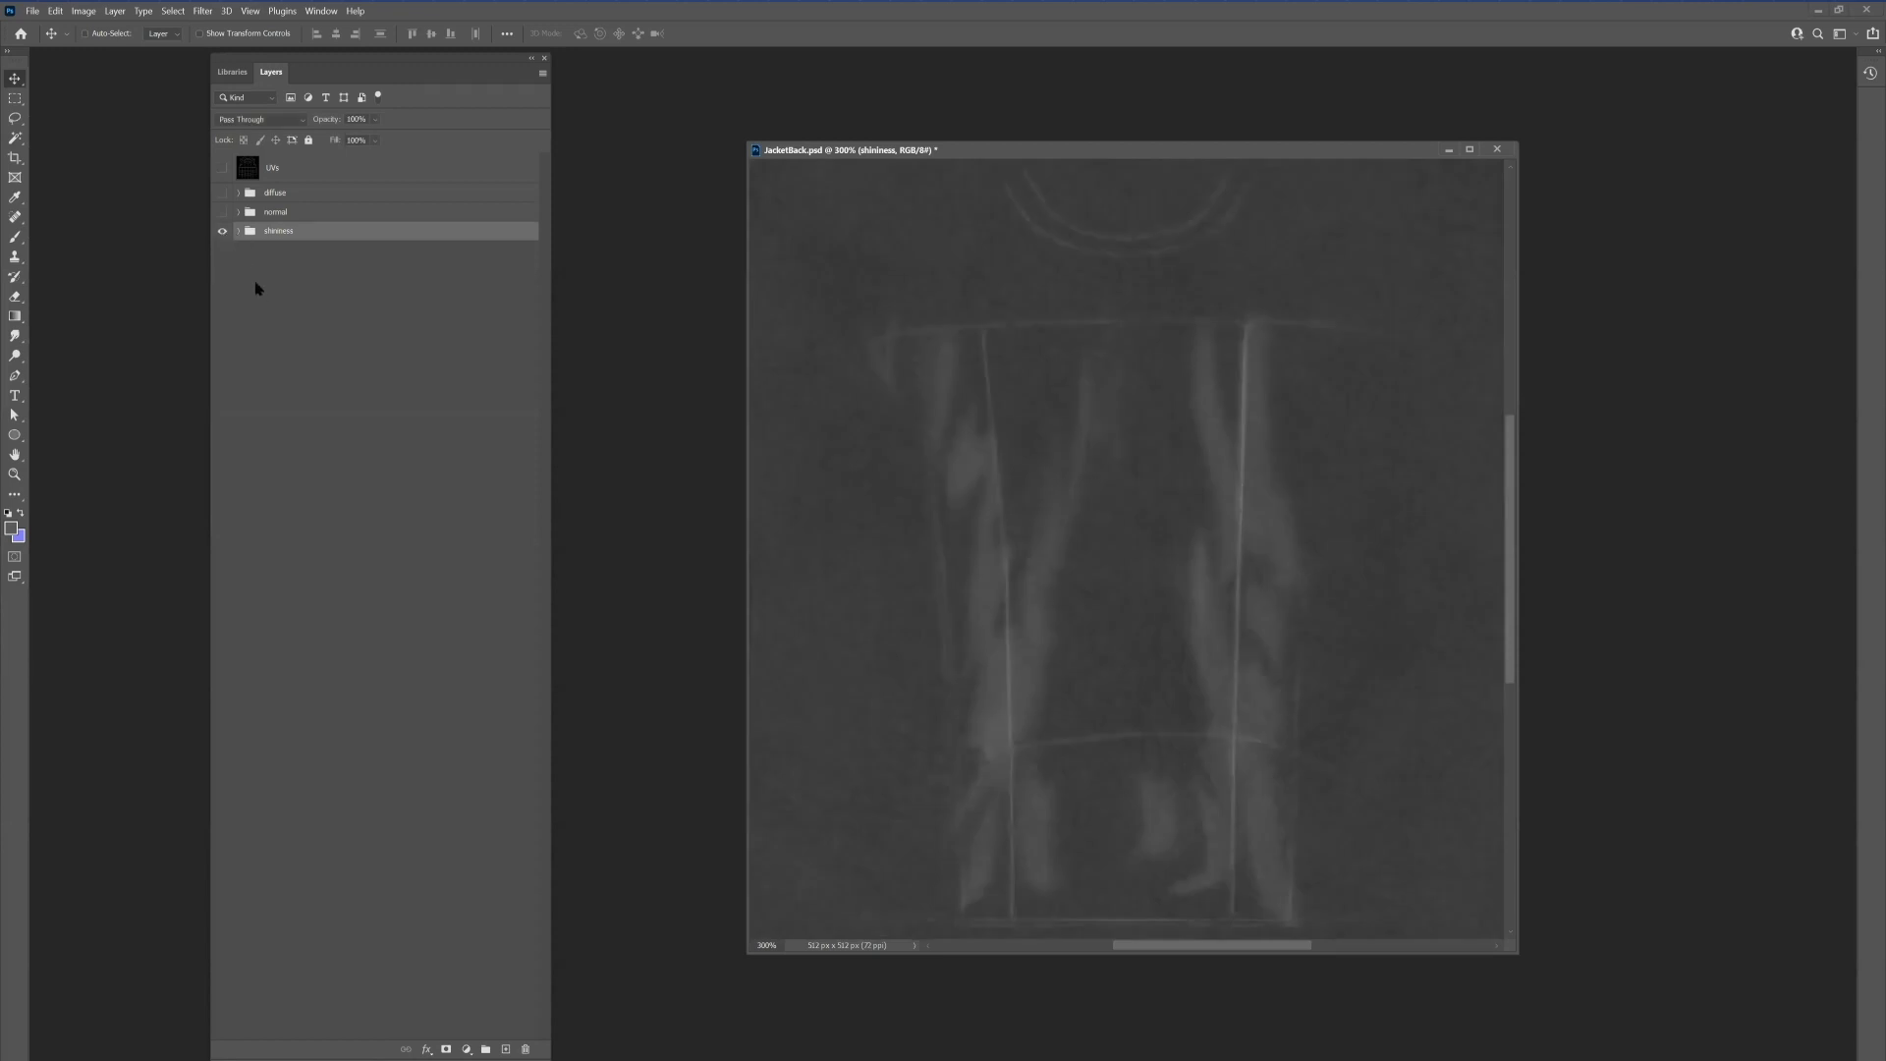
{"action": "left_click", "coordinate": [238, 232]}
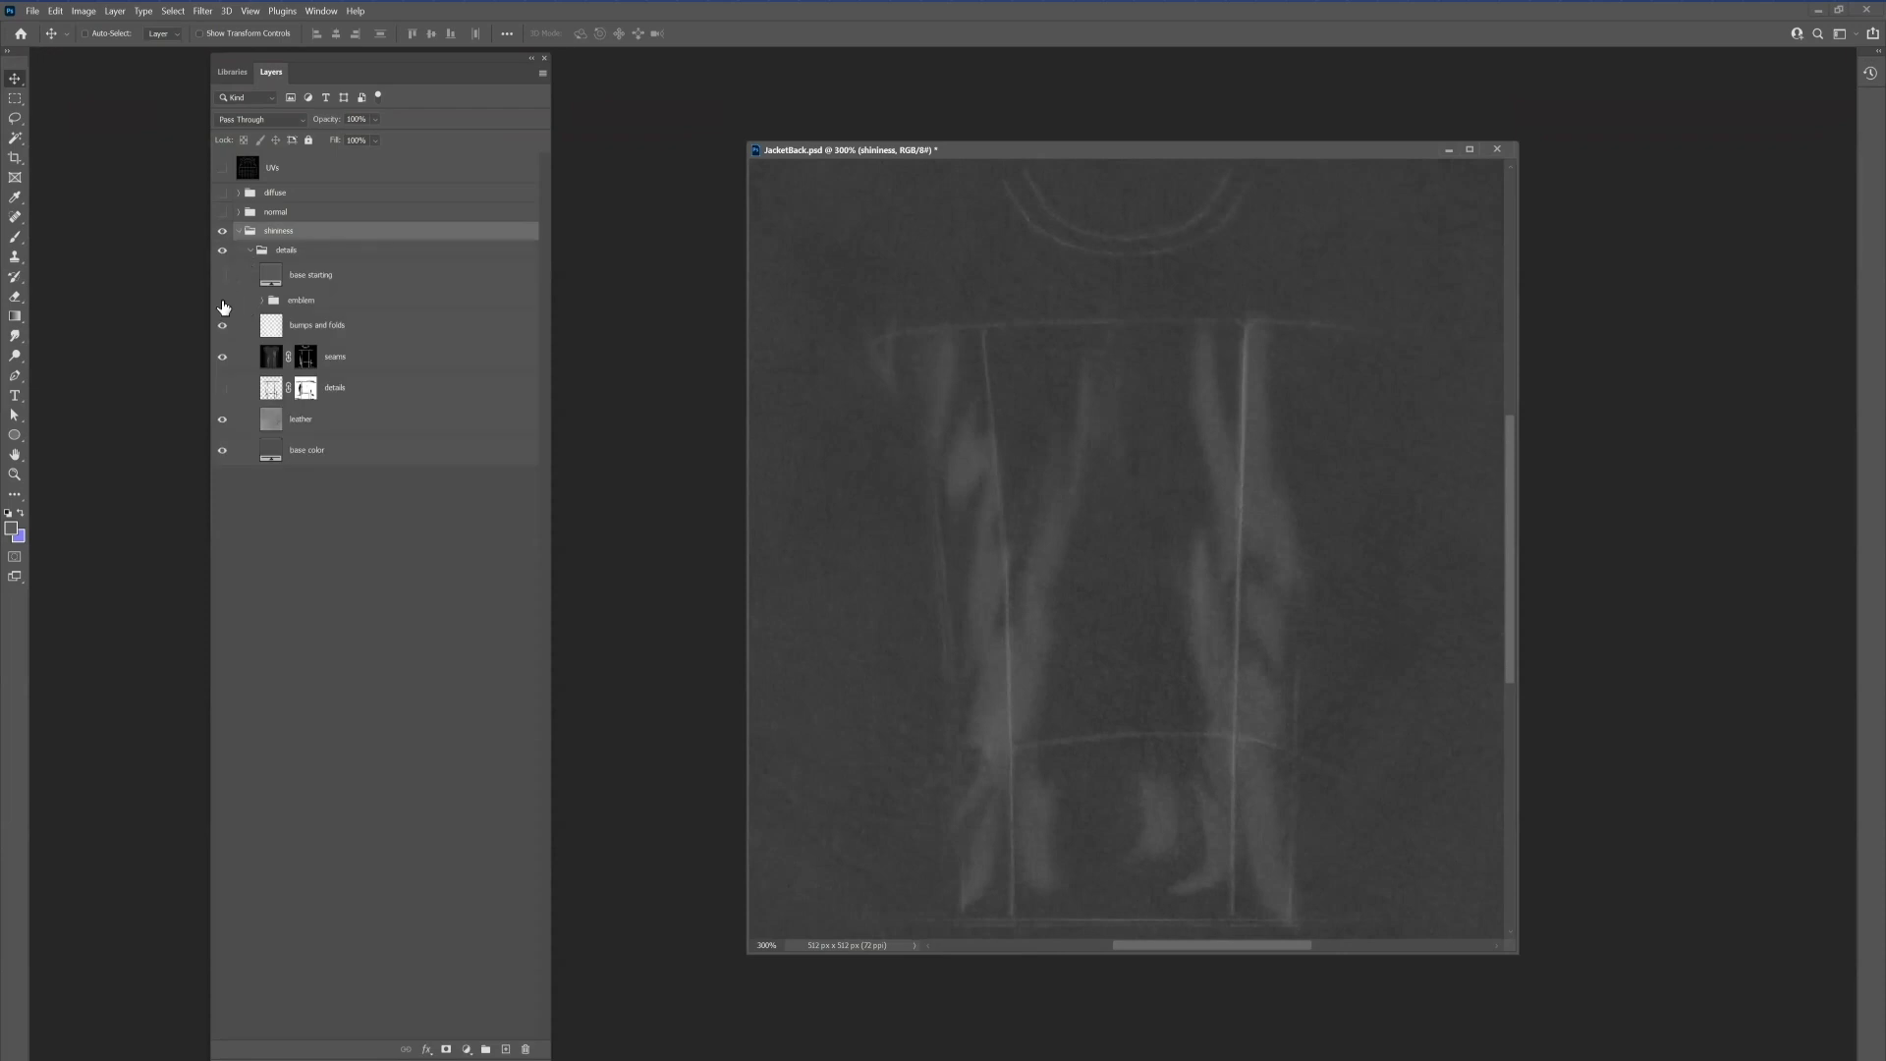
{"action": "left_click", "coordinate": [222, 301]}
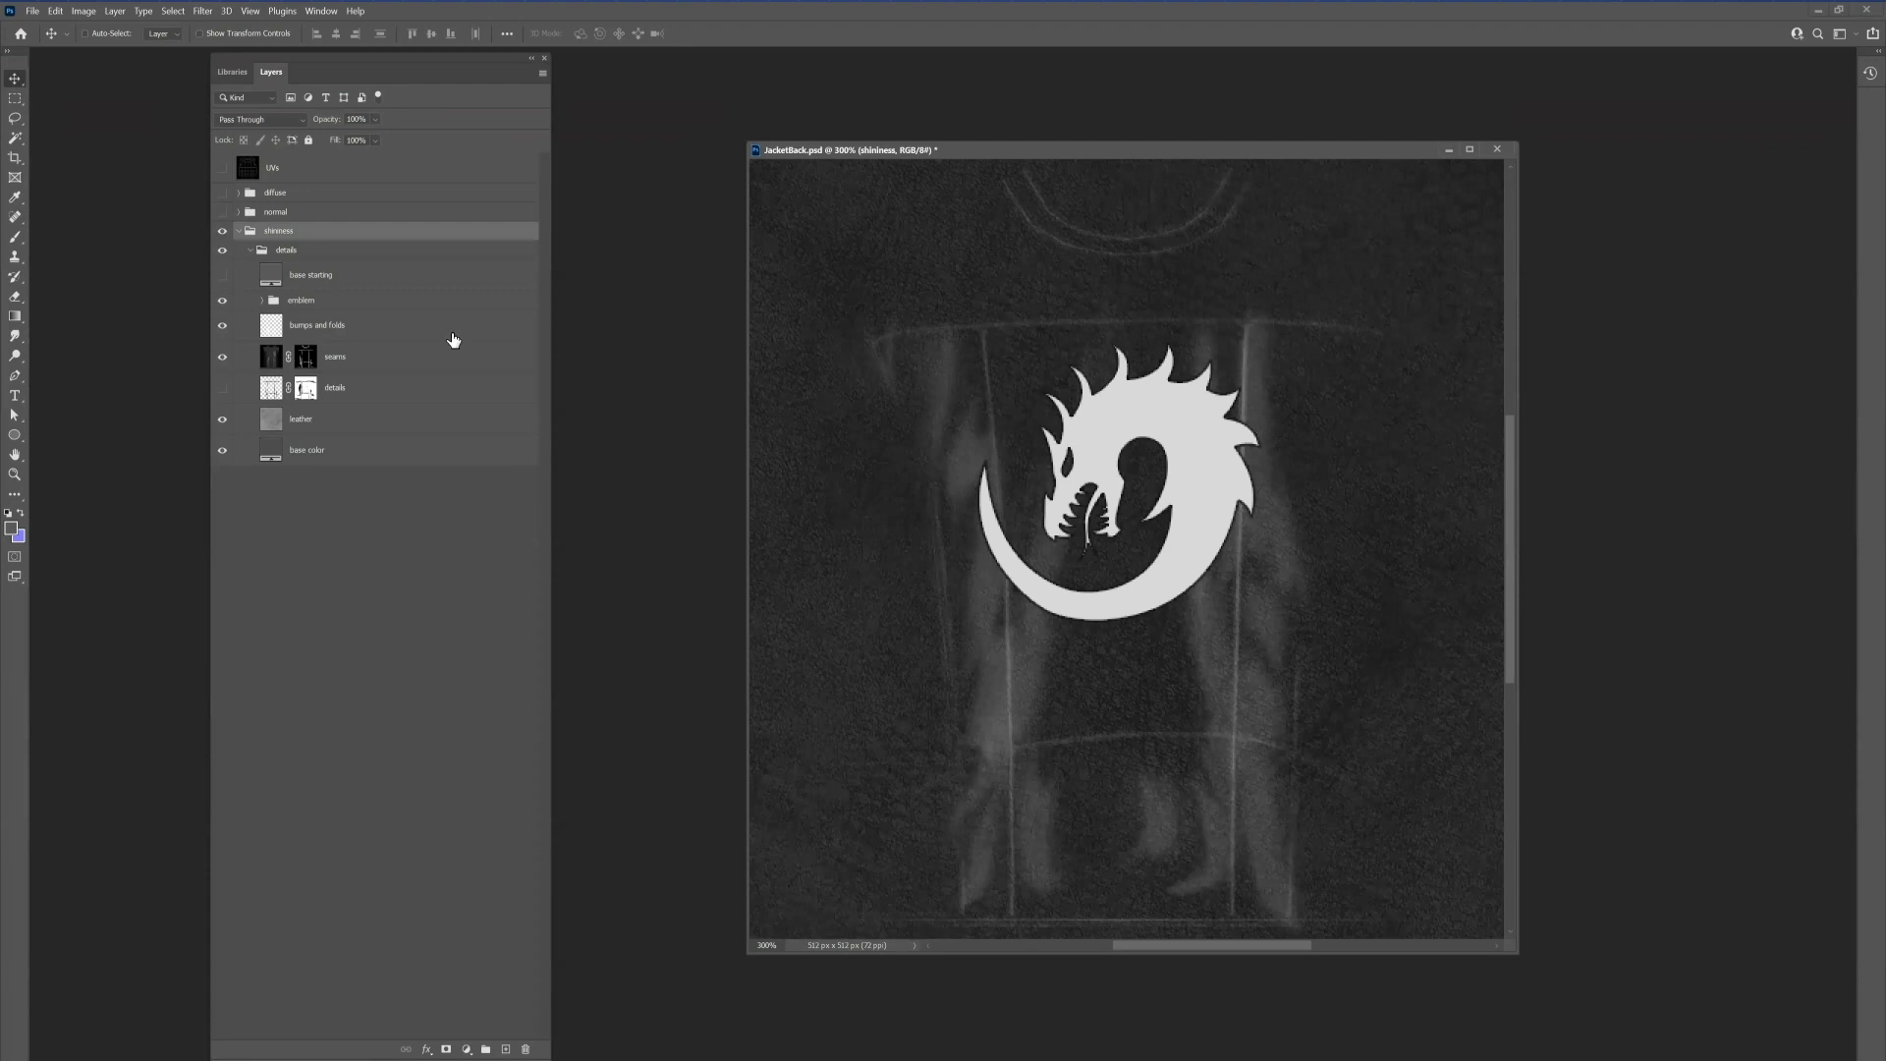
Step: Inspect the Color Overlay colour on the shininess emblem's Layer 2, leaving the layer style as it is
{"action": "left_click", "coordinate": [262, 303]}
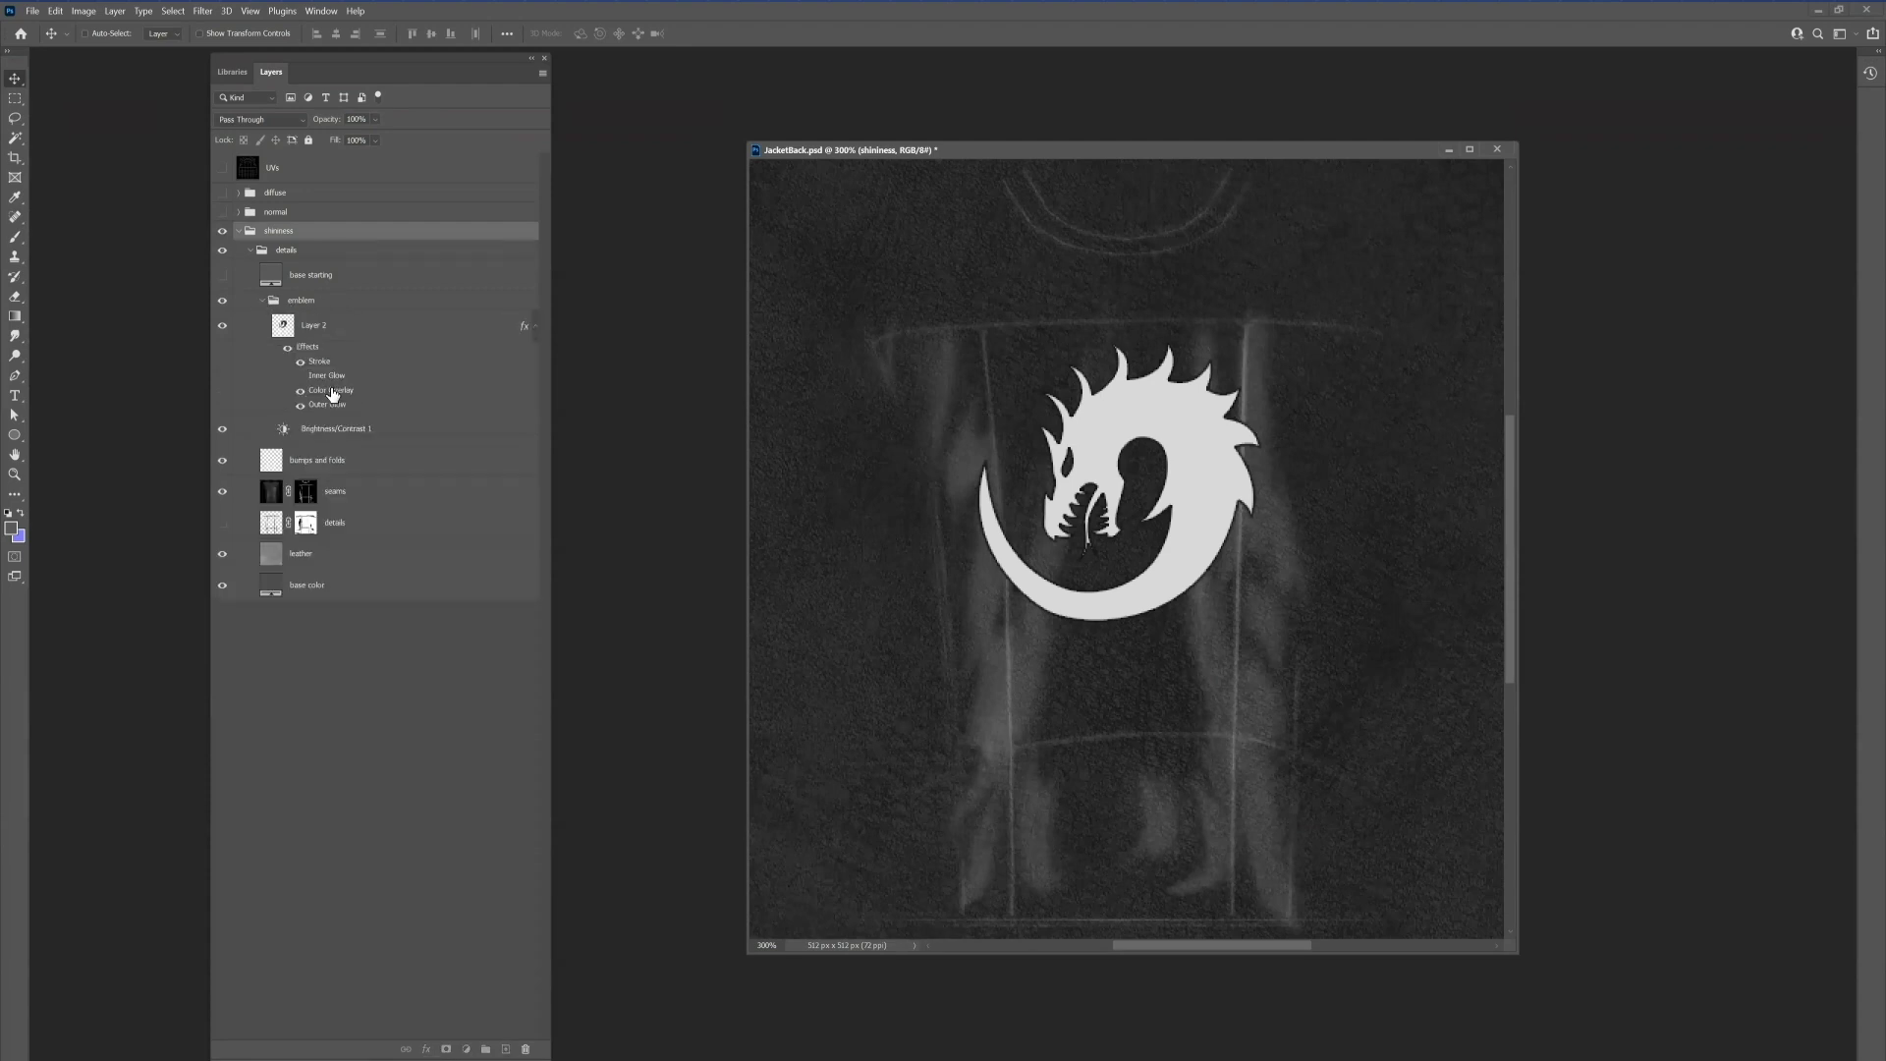
{"action": "left_click", "coordinate": [332, 394]}
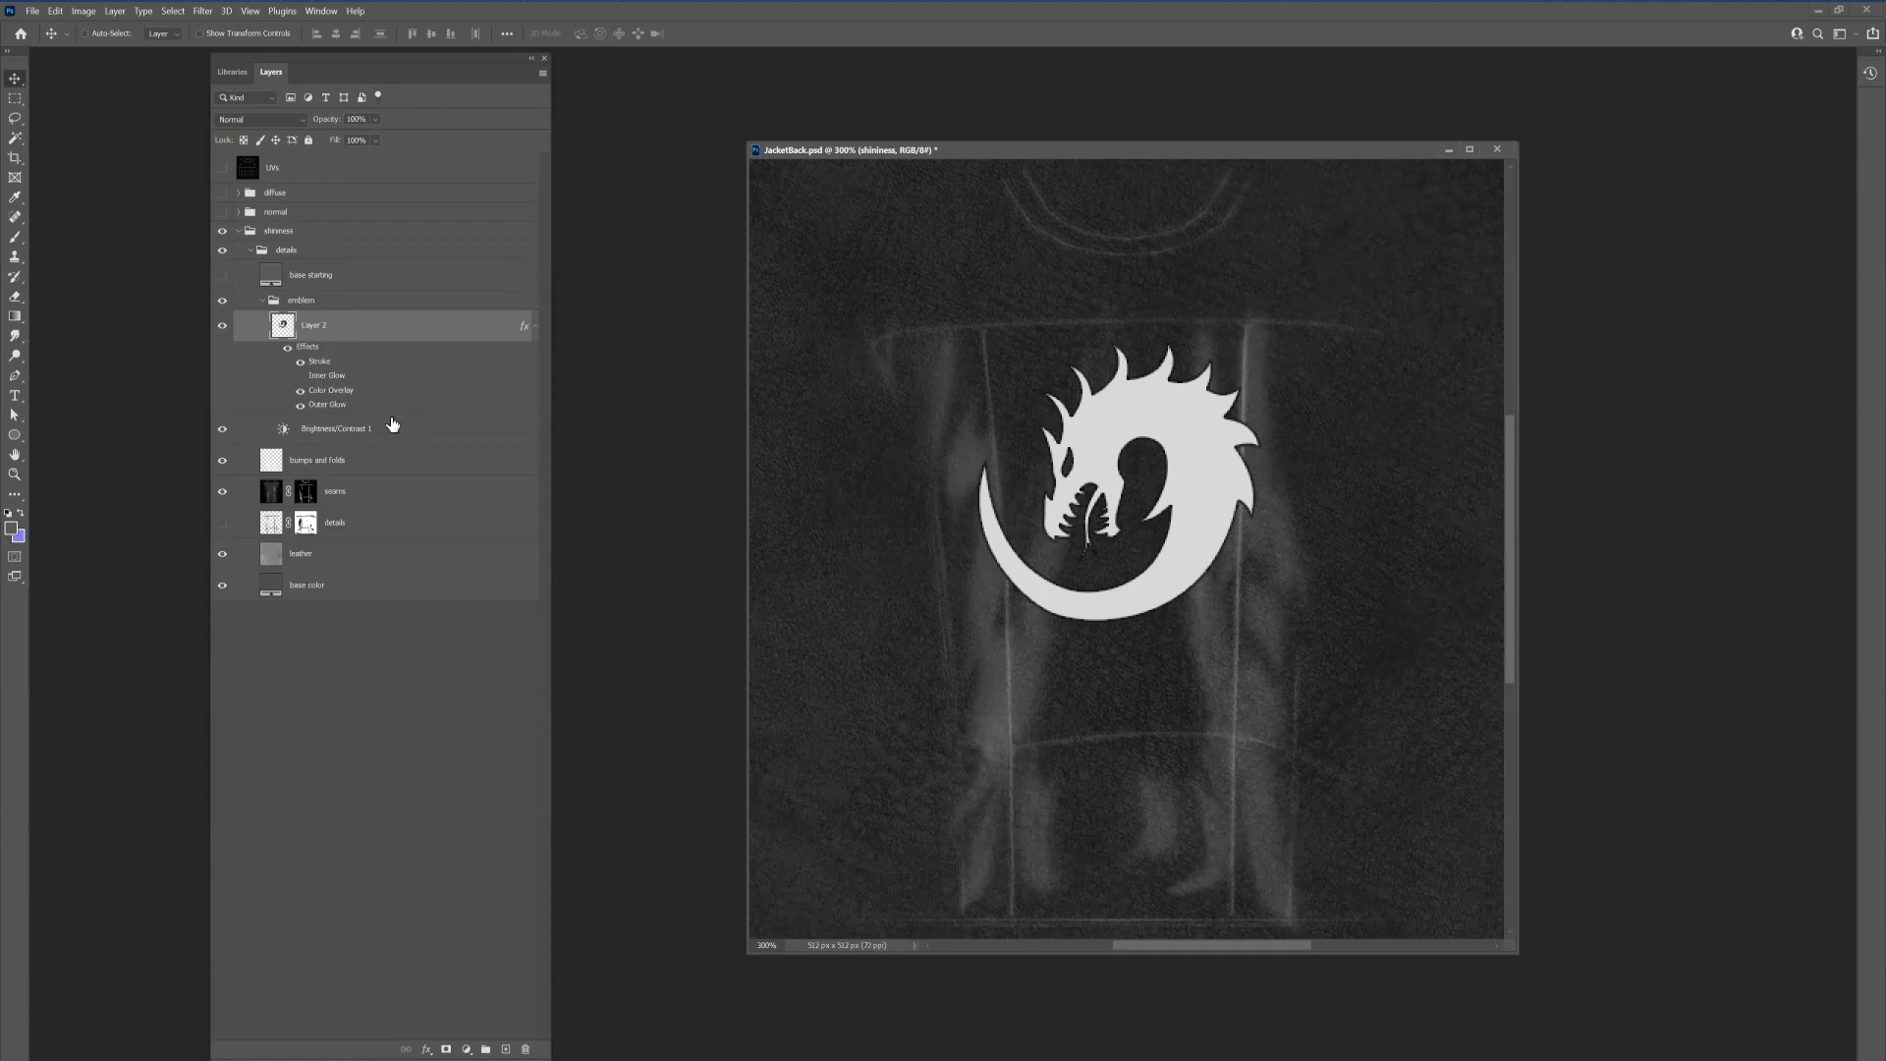
{"action": "double_click", "coordinate": [330, 392]}
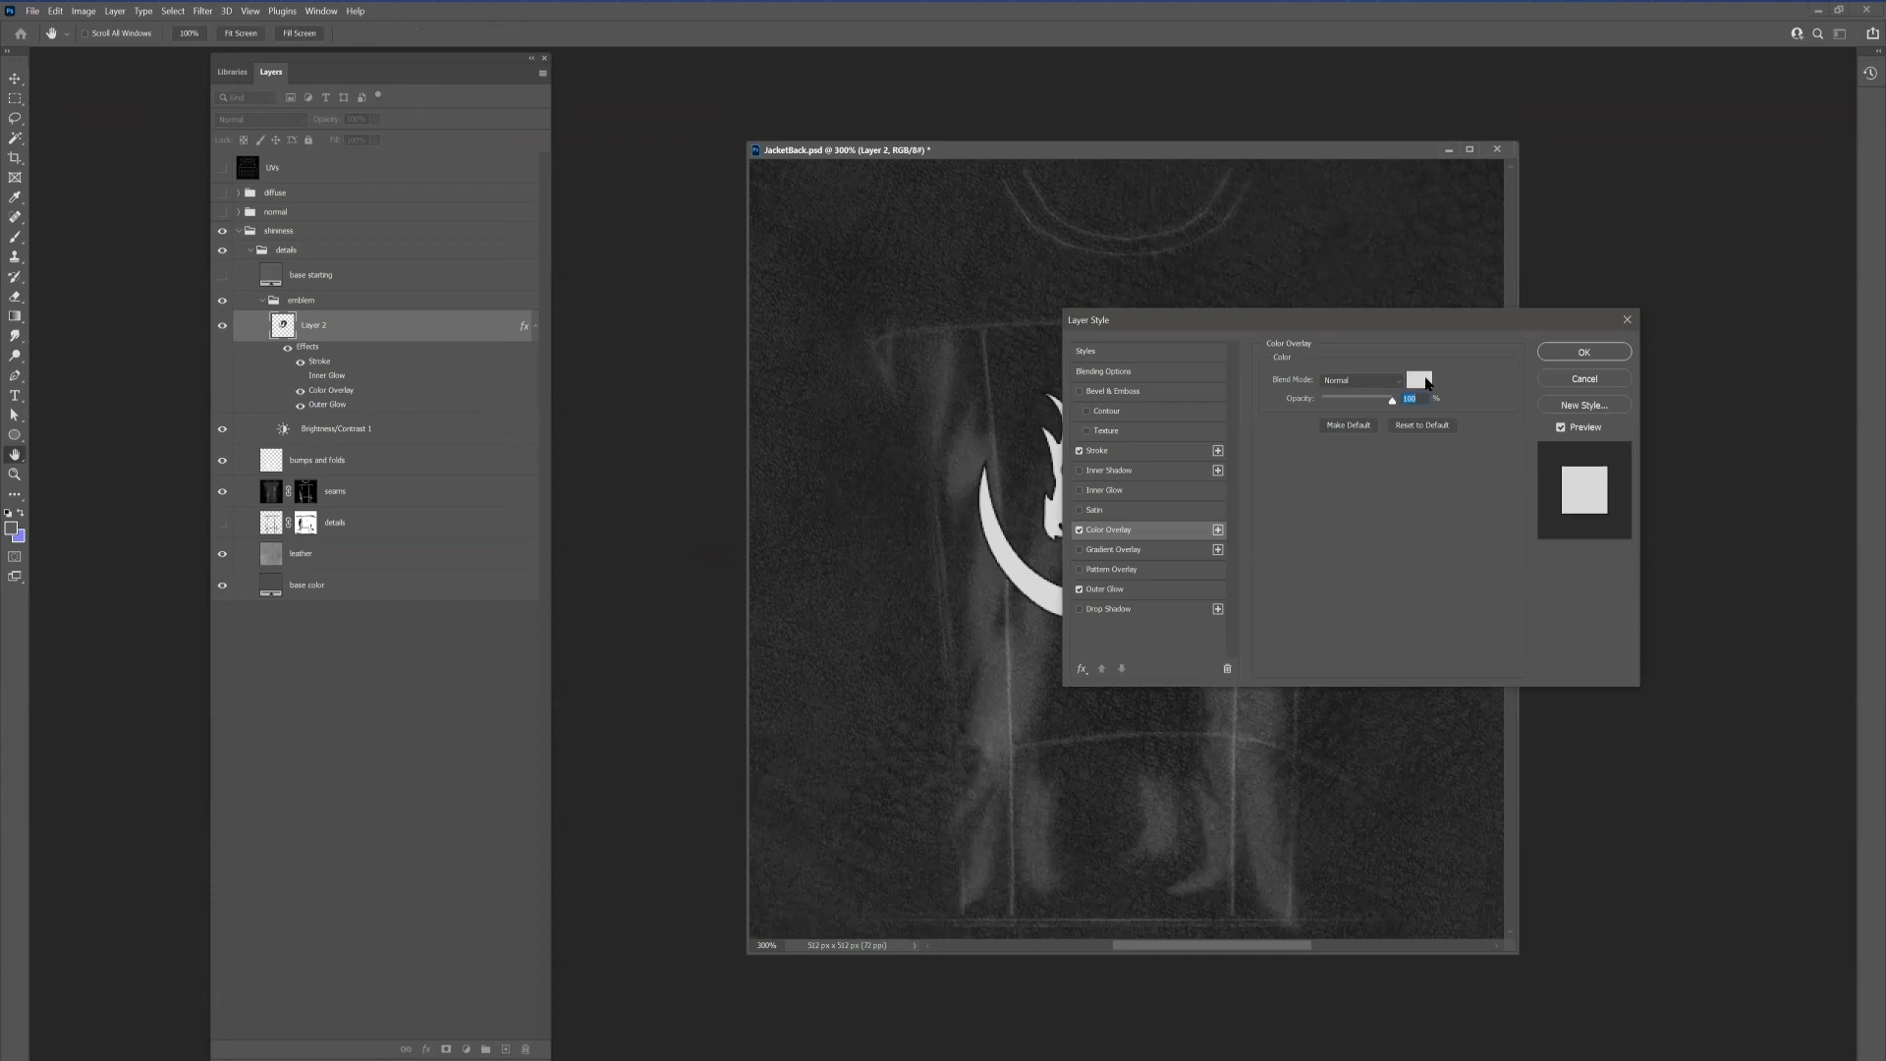
{"action": "left_click", "coordinate": [1427, 383]}
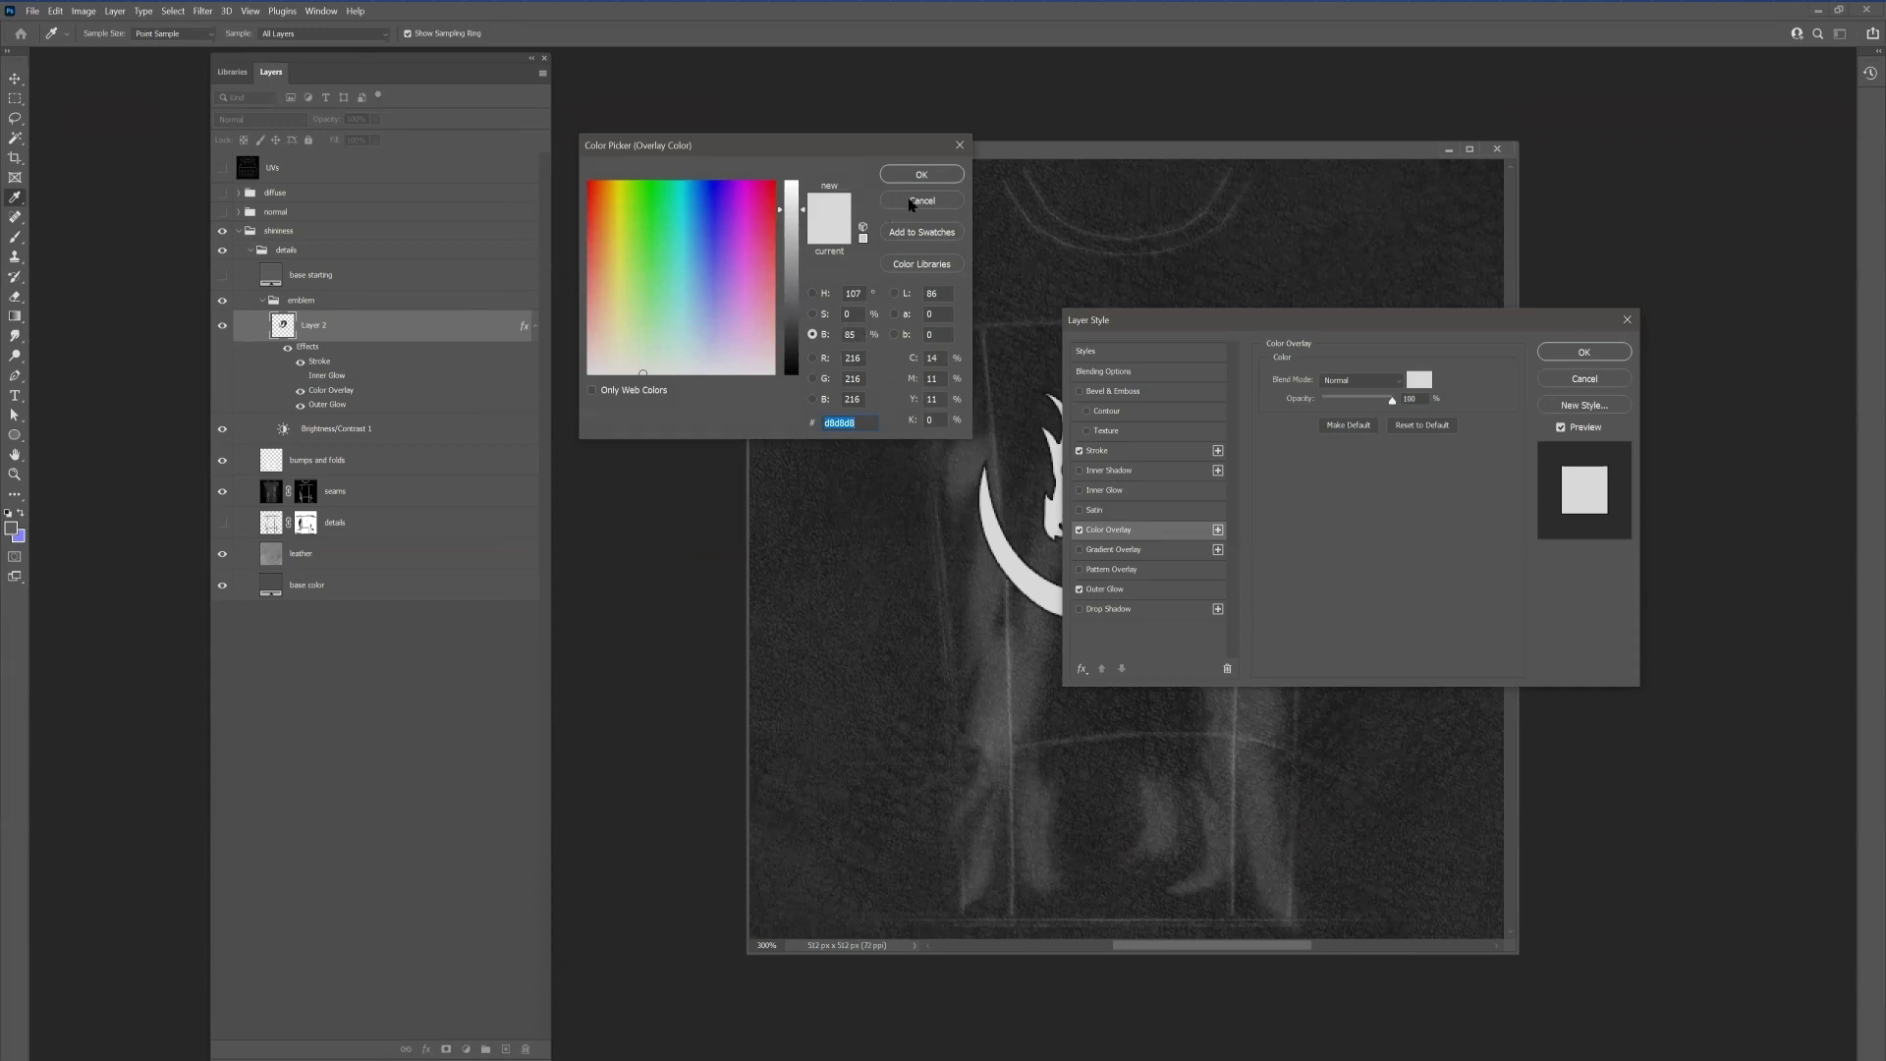
{"action": "key", "text": "Escape"}
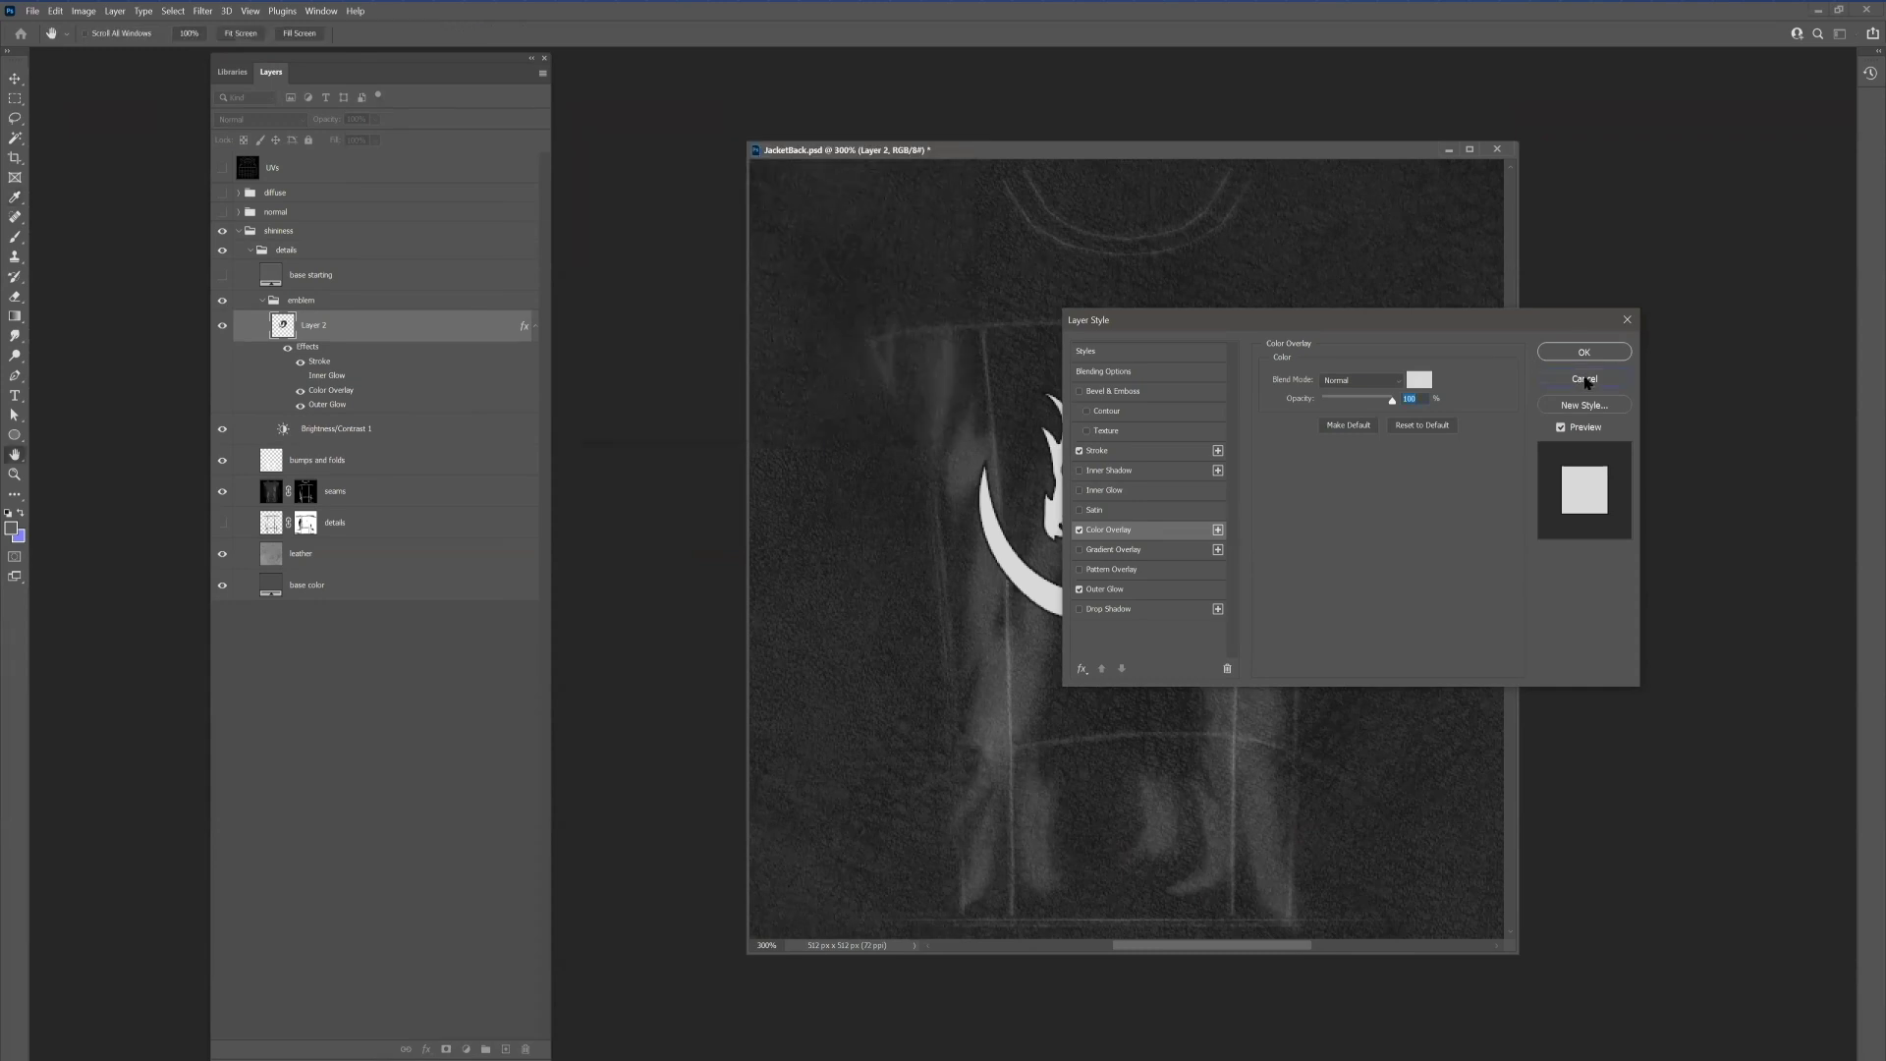
{"action": "key", "text": "Return"}
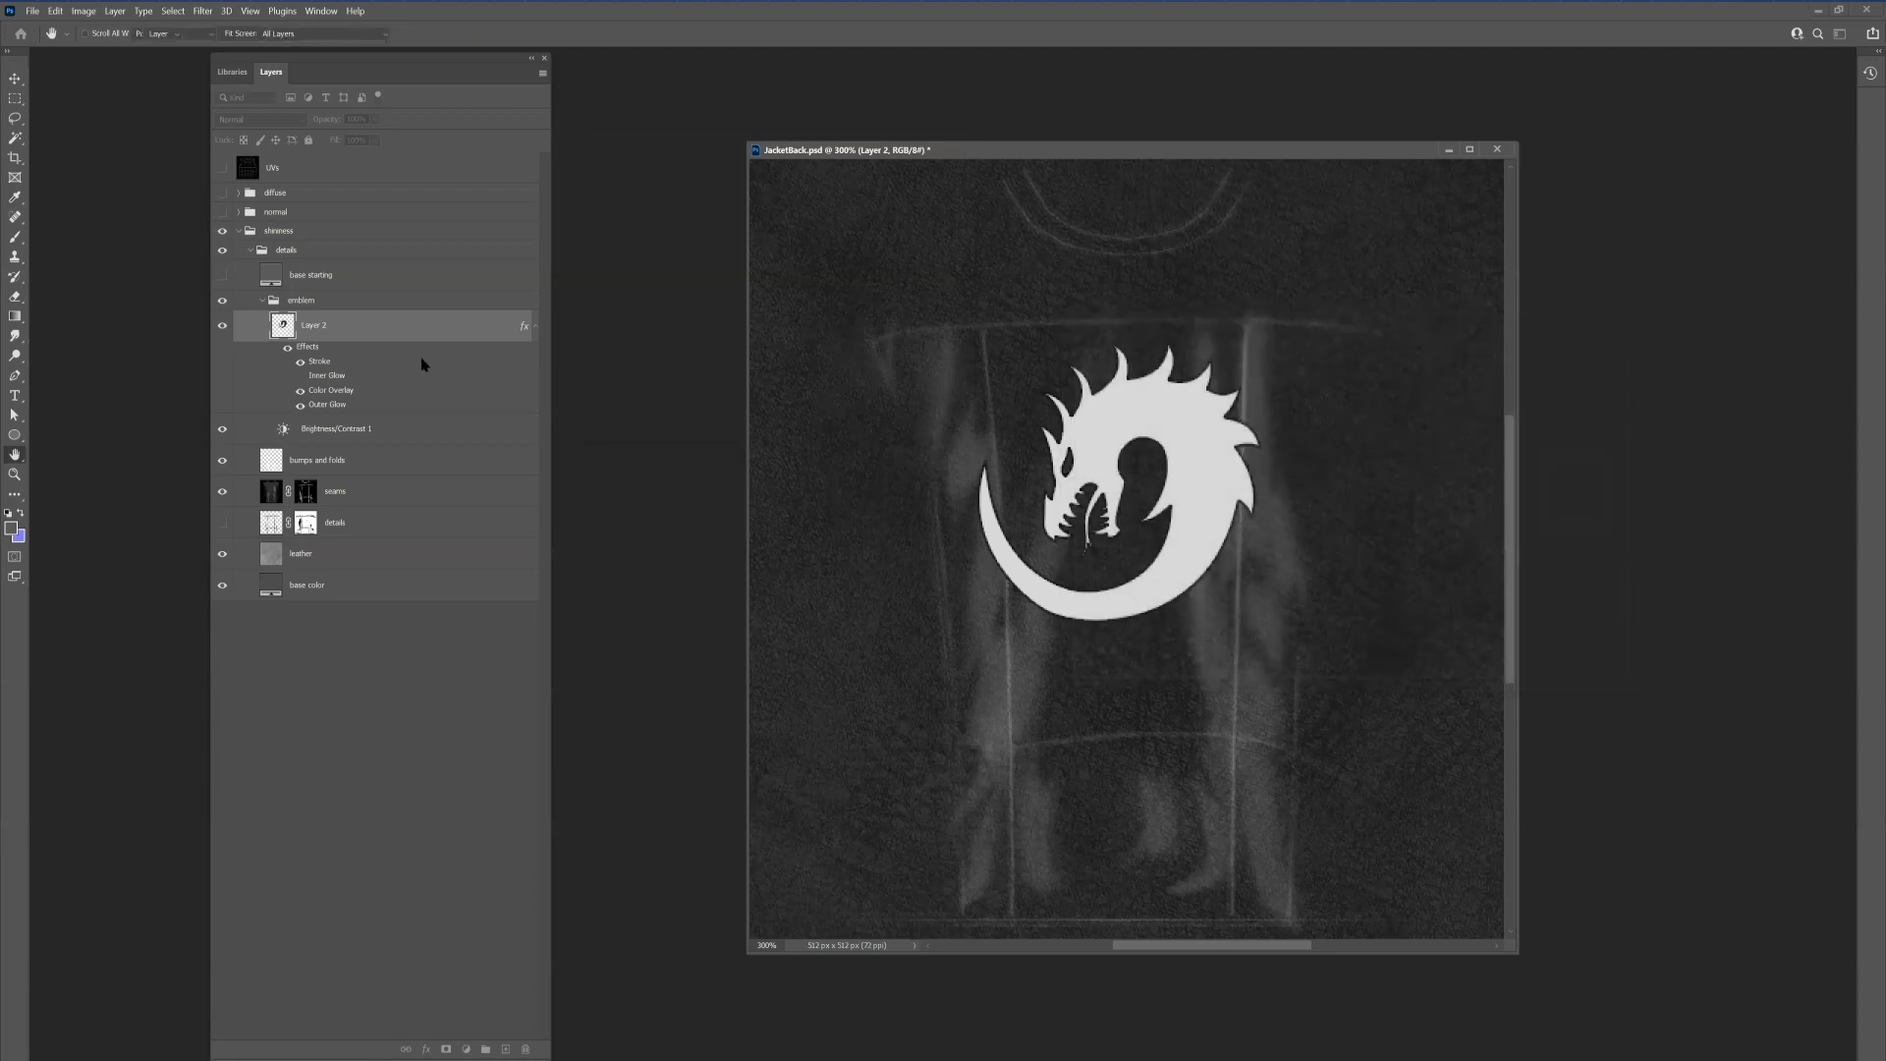
{"action": "key", "text": "v"}
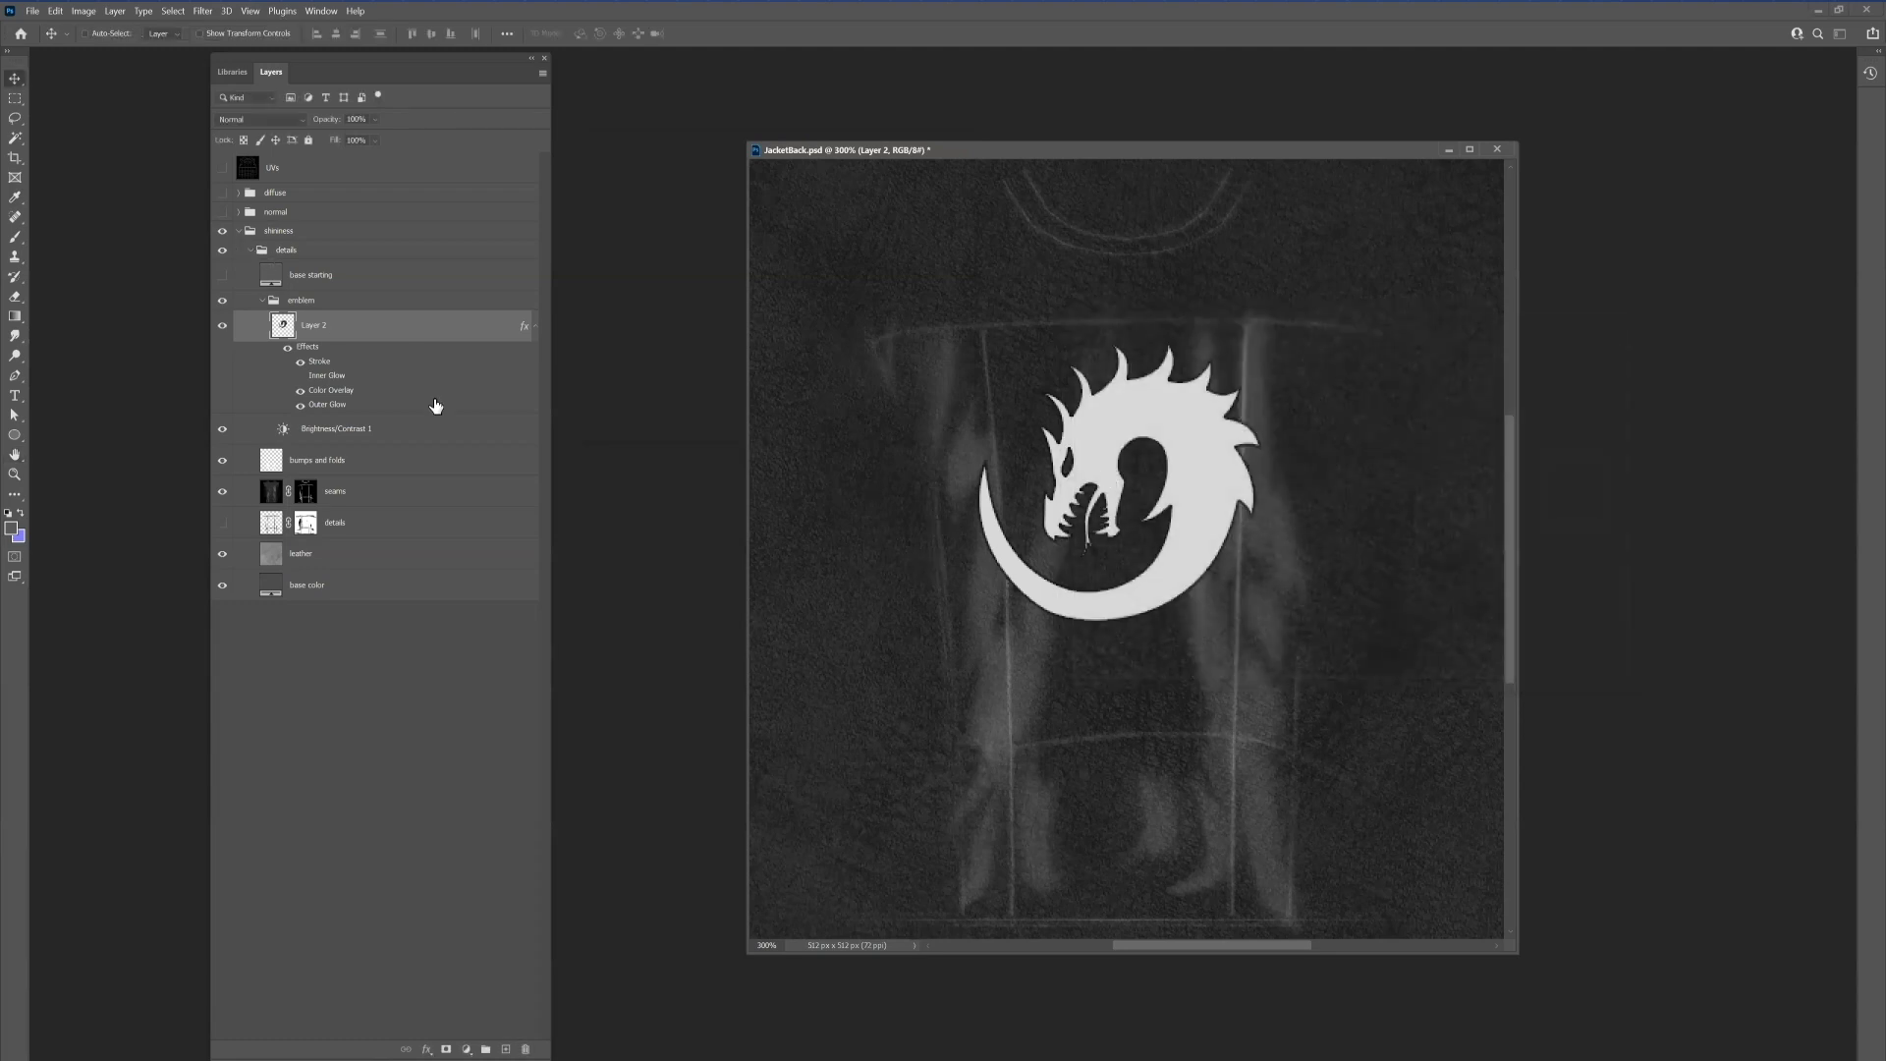
Step: Hide the shininess group and show the diffuse group with its emblem turned on
{"action": "left_click", "coordinate": [239, 232]}
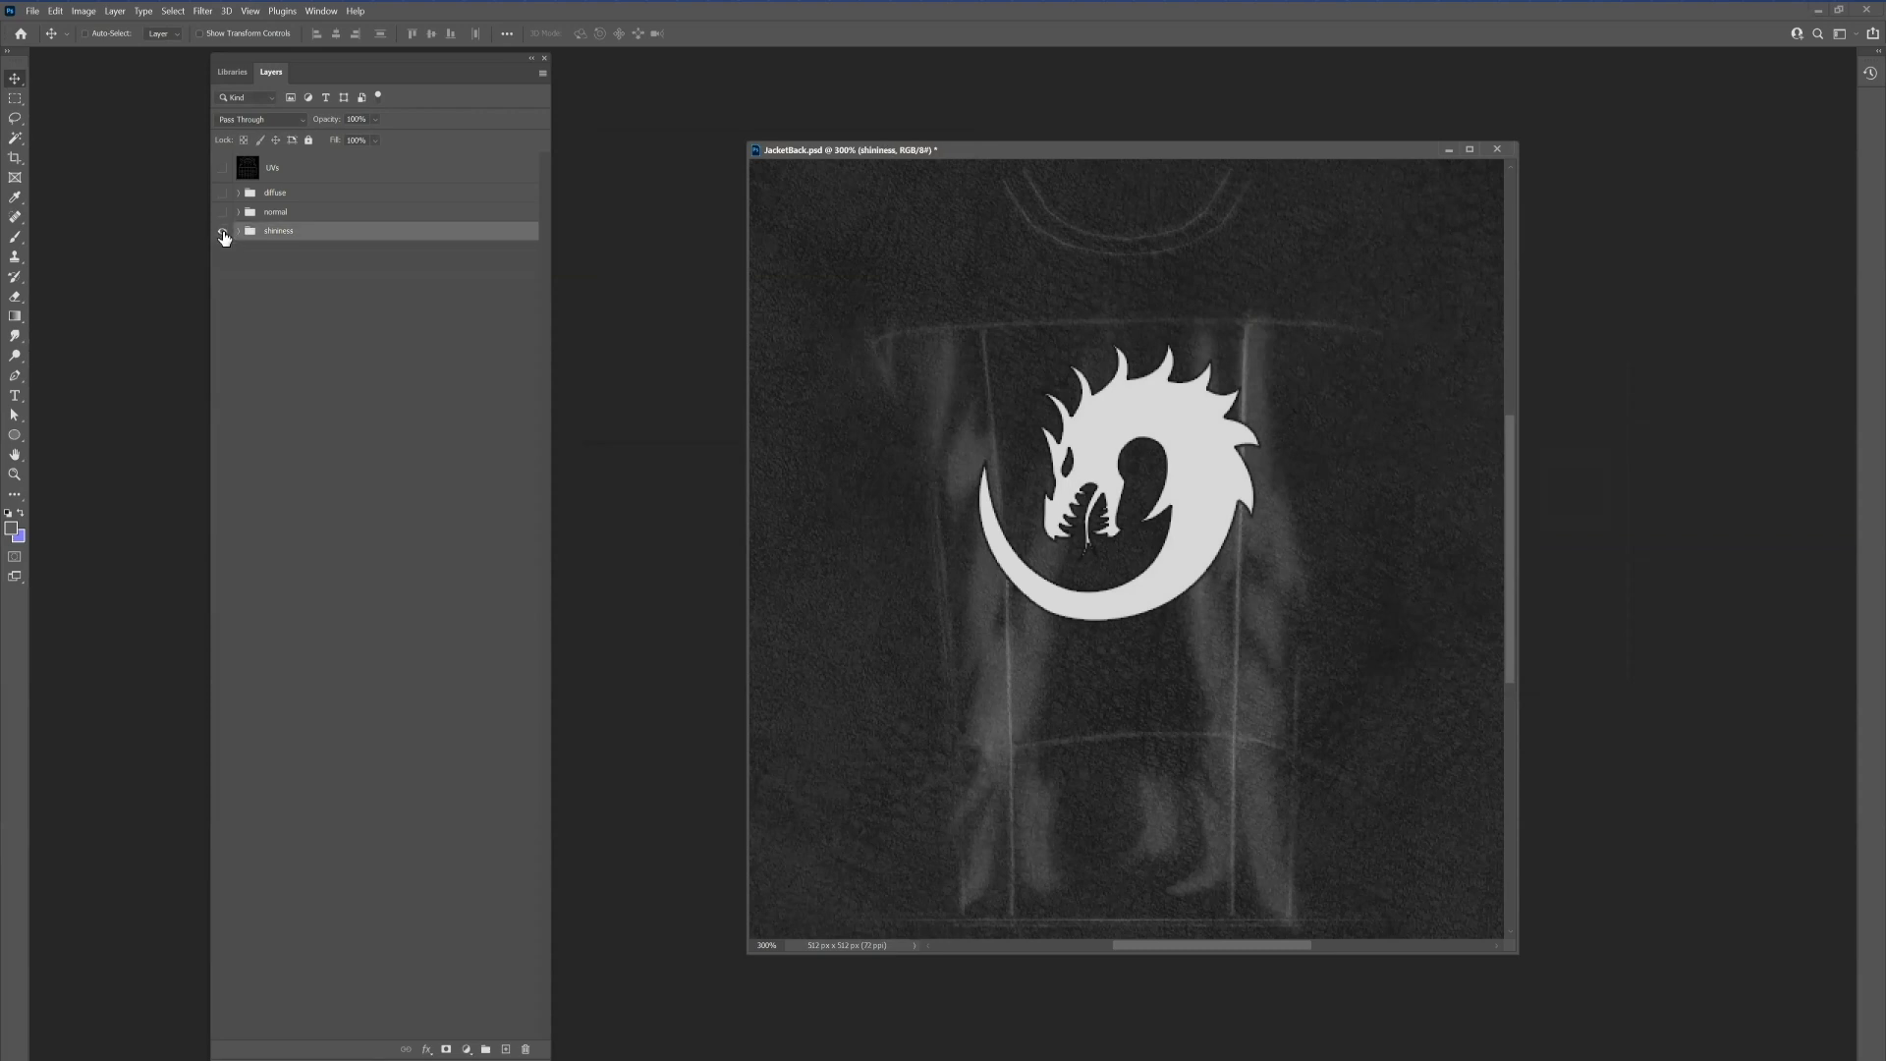
{"action": "left_click", "coordinate": [222, 192]}
{"action": "left_click", "coordinate": [222, 230]}
{"action": "left_click", "coordinate": [238, 192]}
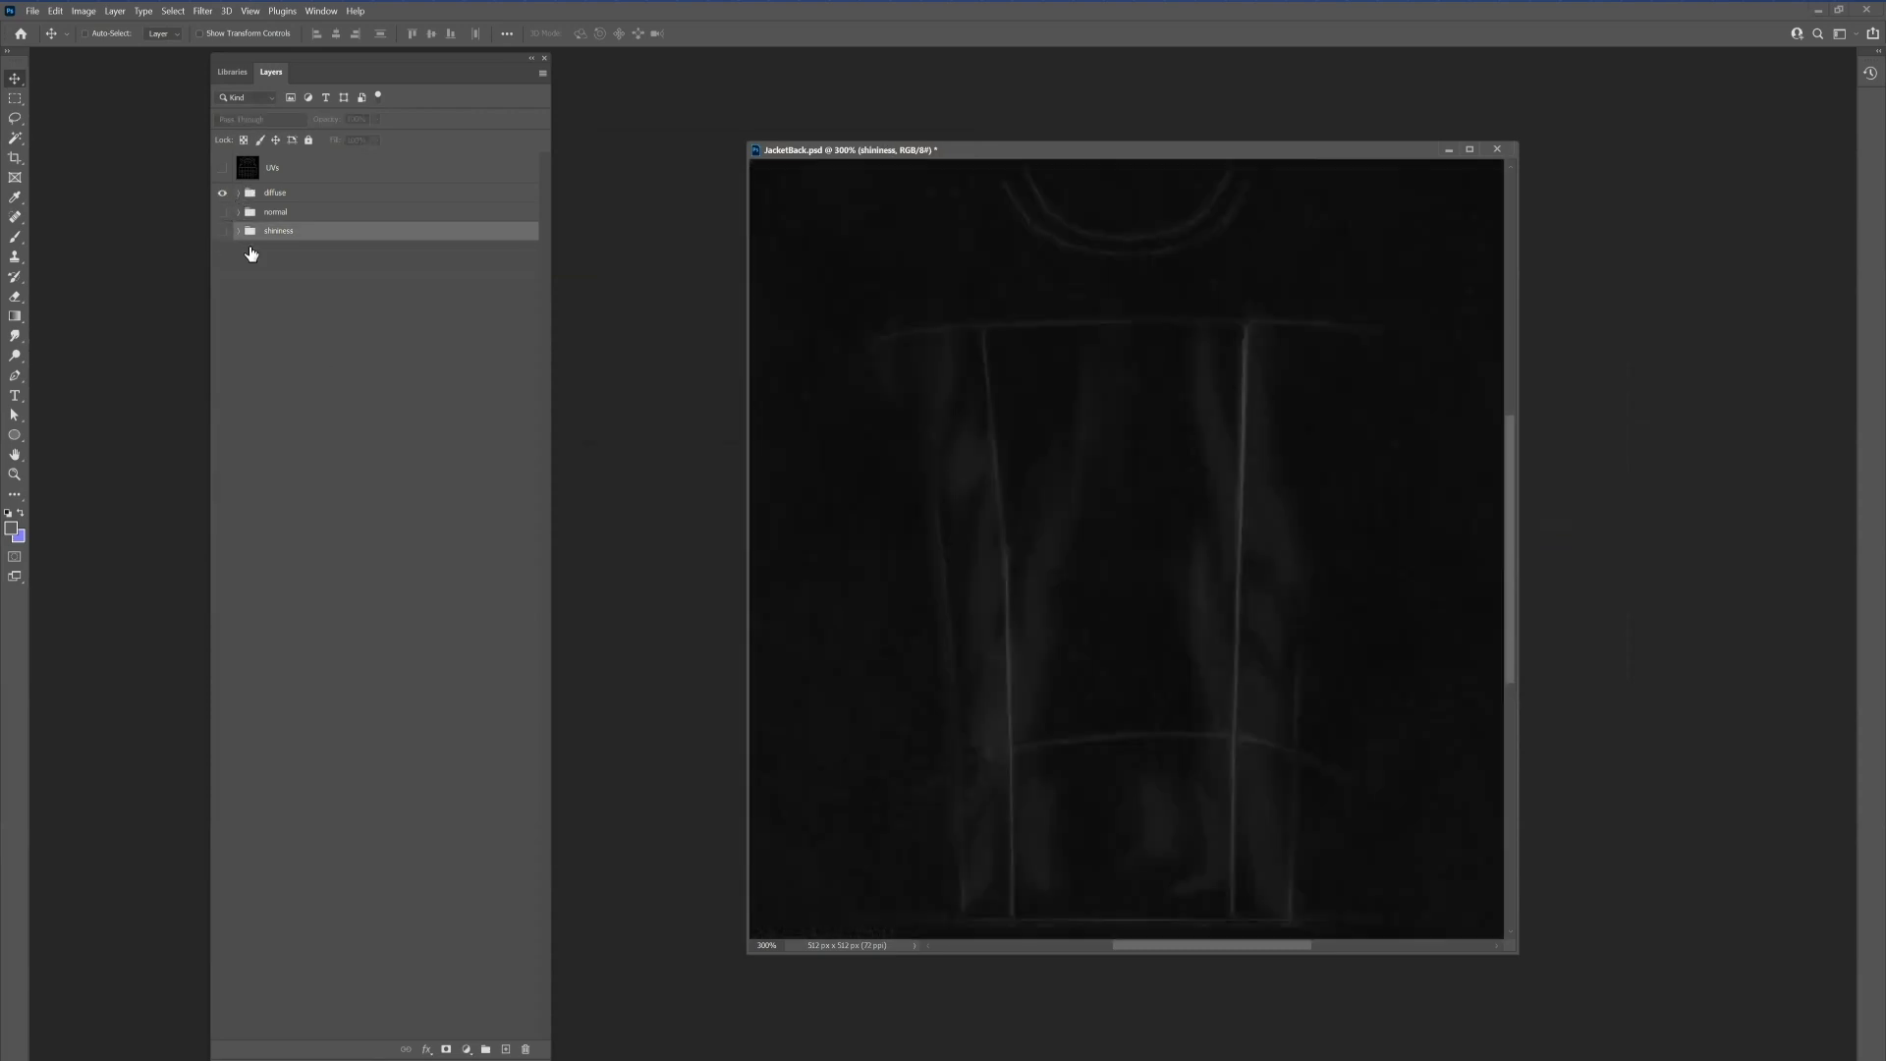
{"action": "left_click", "coordinate": [222, 262]}
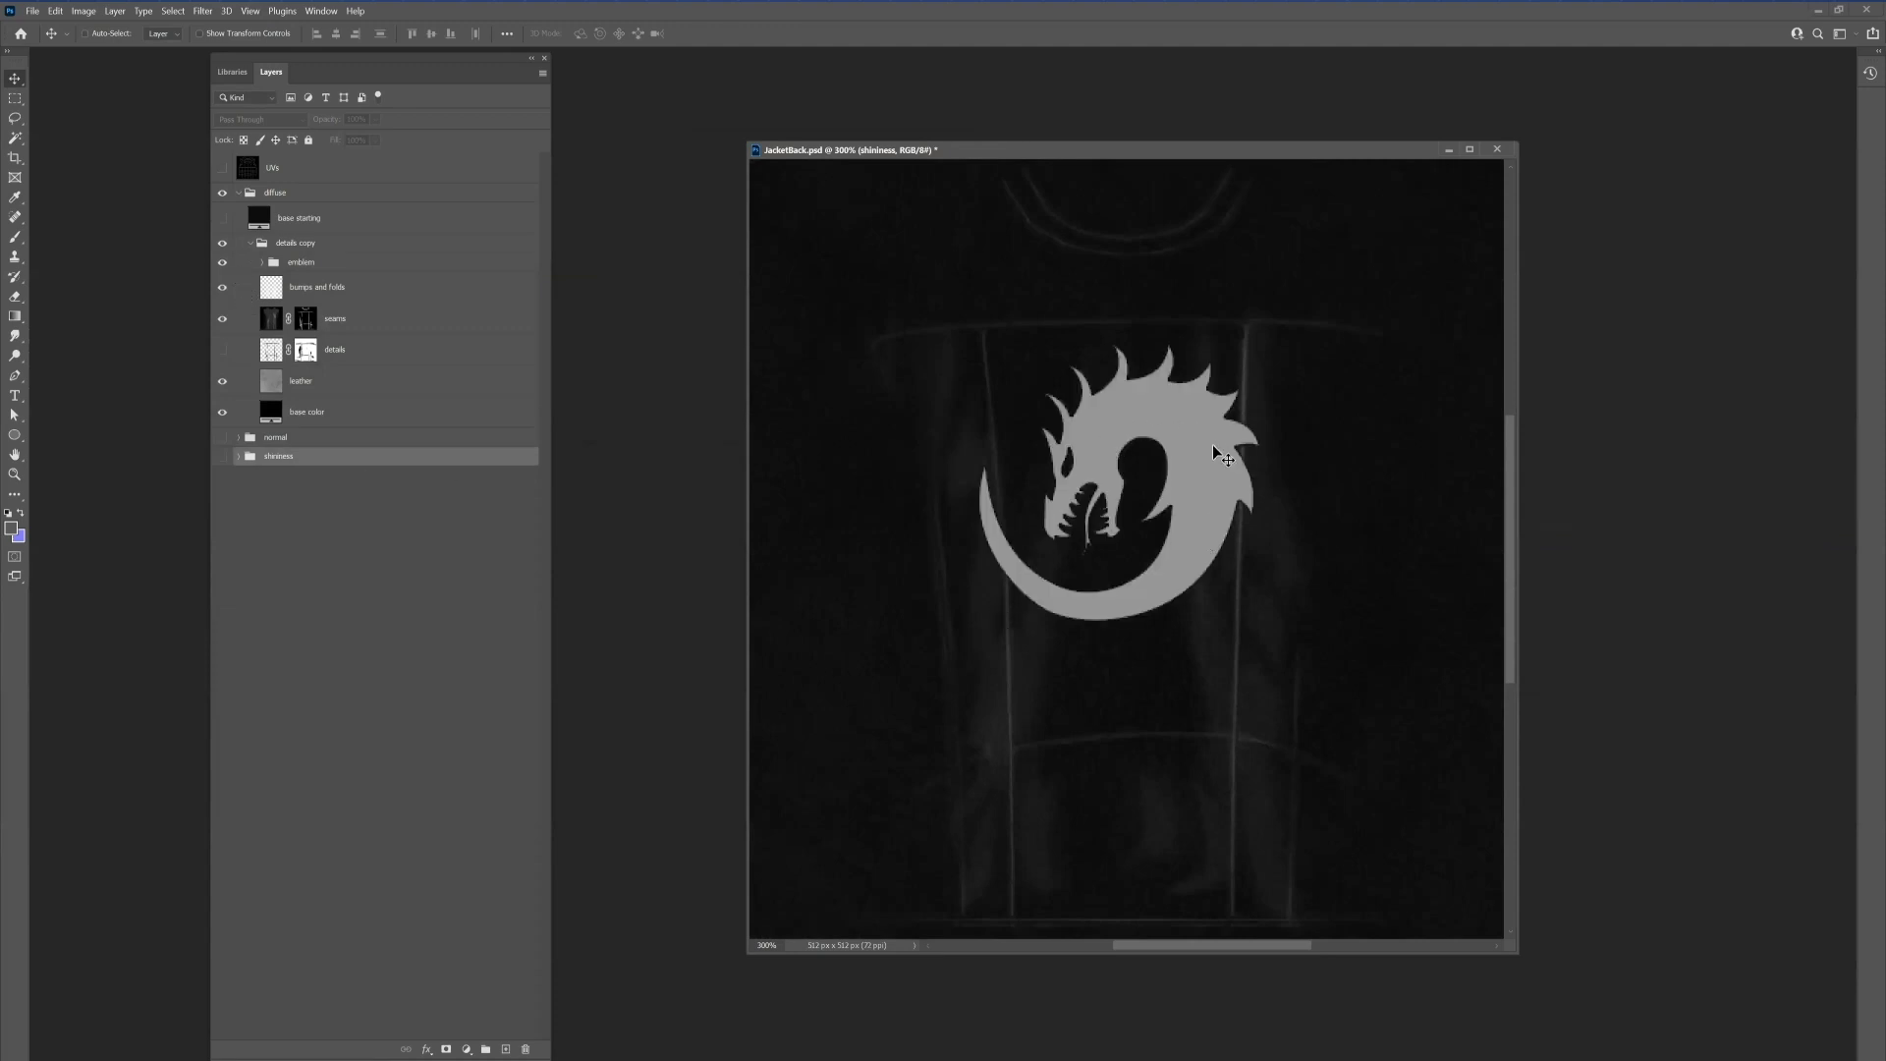
Step: Inspect the Color Overlay colour and opacity on the diffuse emblem's Layer 2 without changing them
{"action": "left_click", "coordinate": [263, 263]}
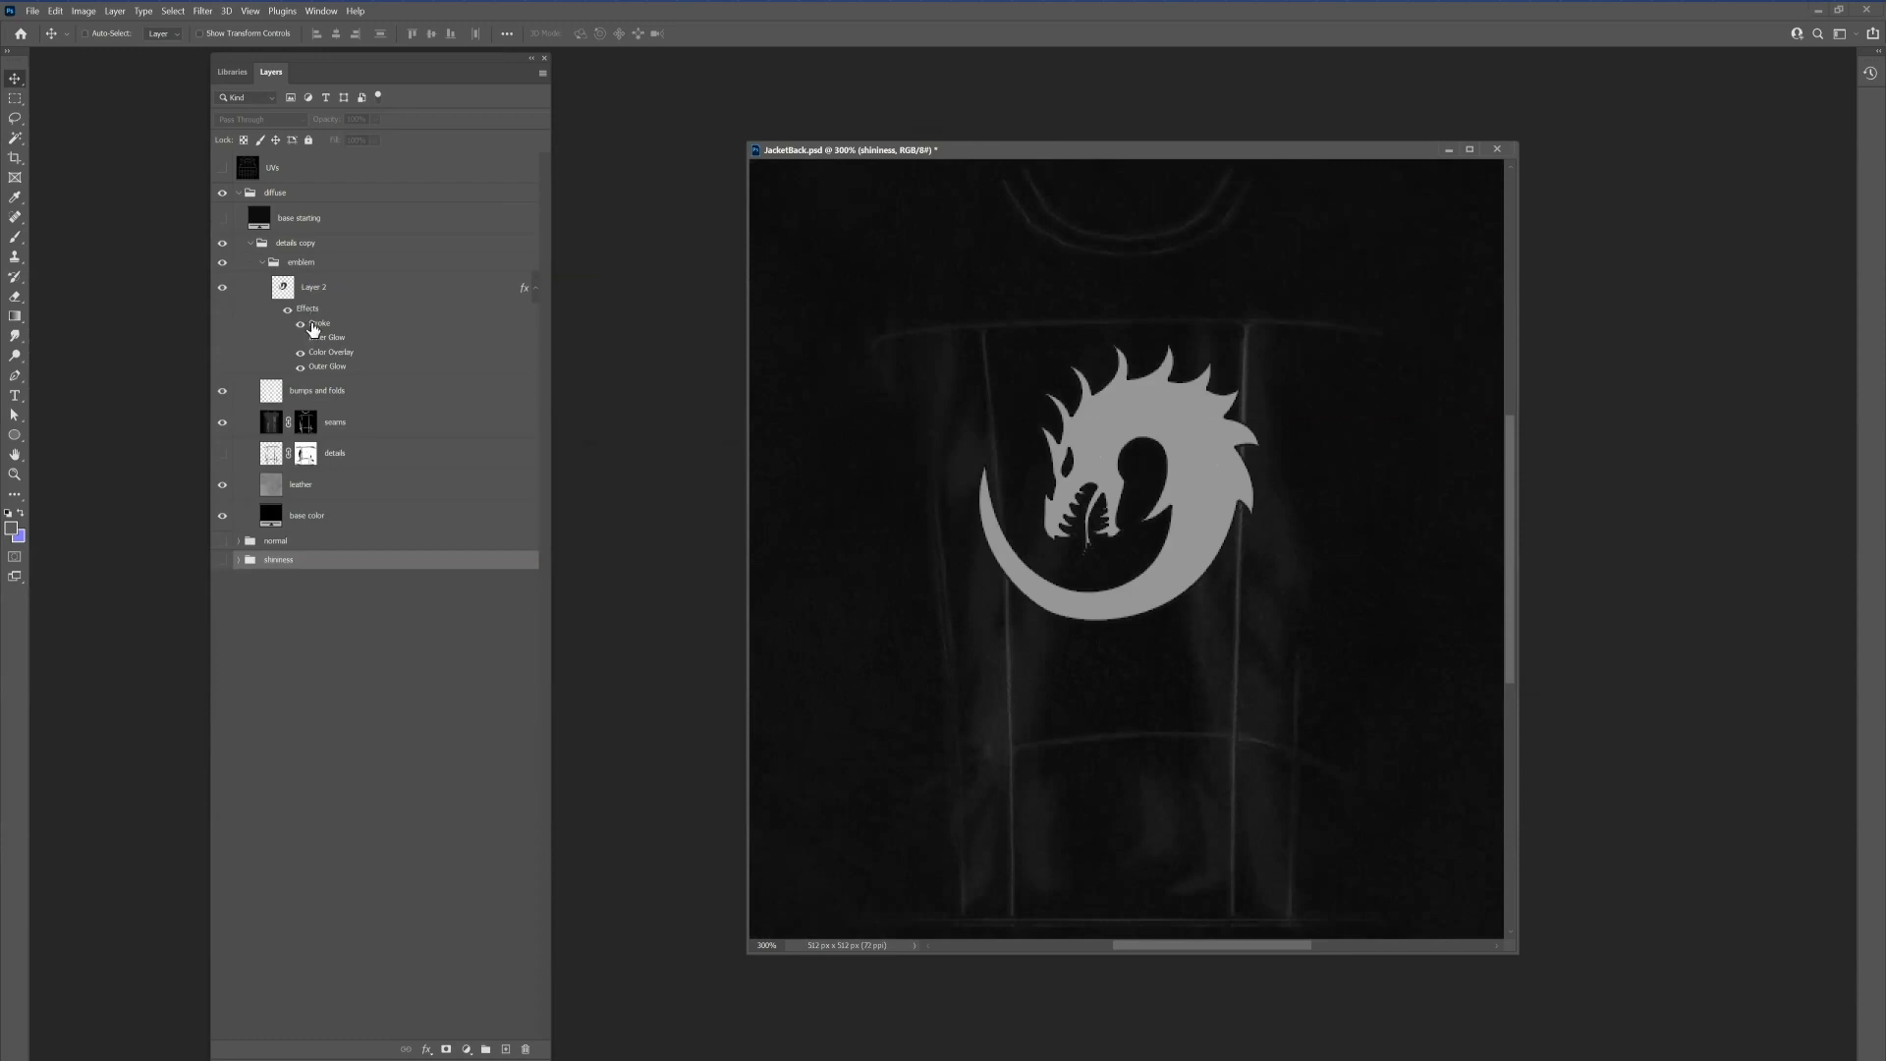
{"action": "left_click", "coordinate": [326, 360]}
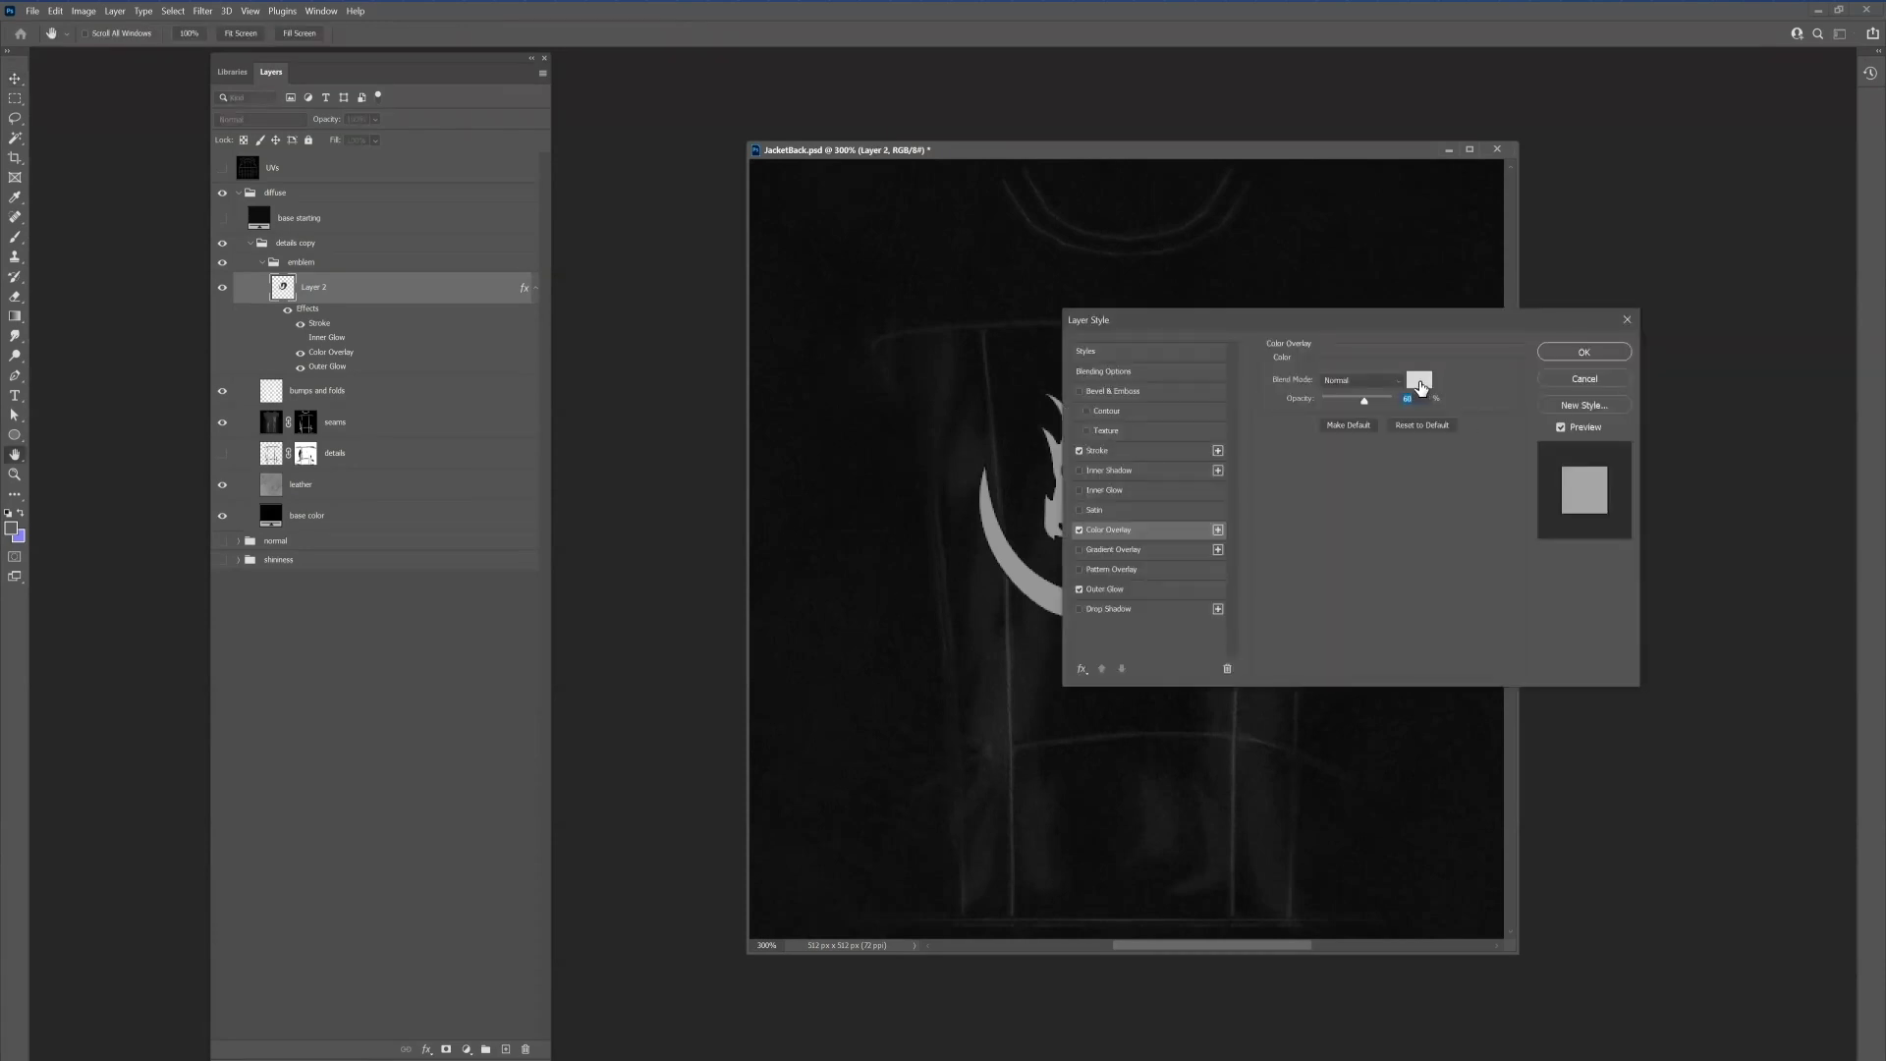
{"action": "left_click", "coordinate": [1420, 381]}
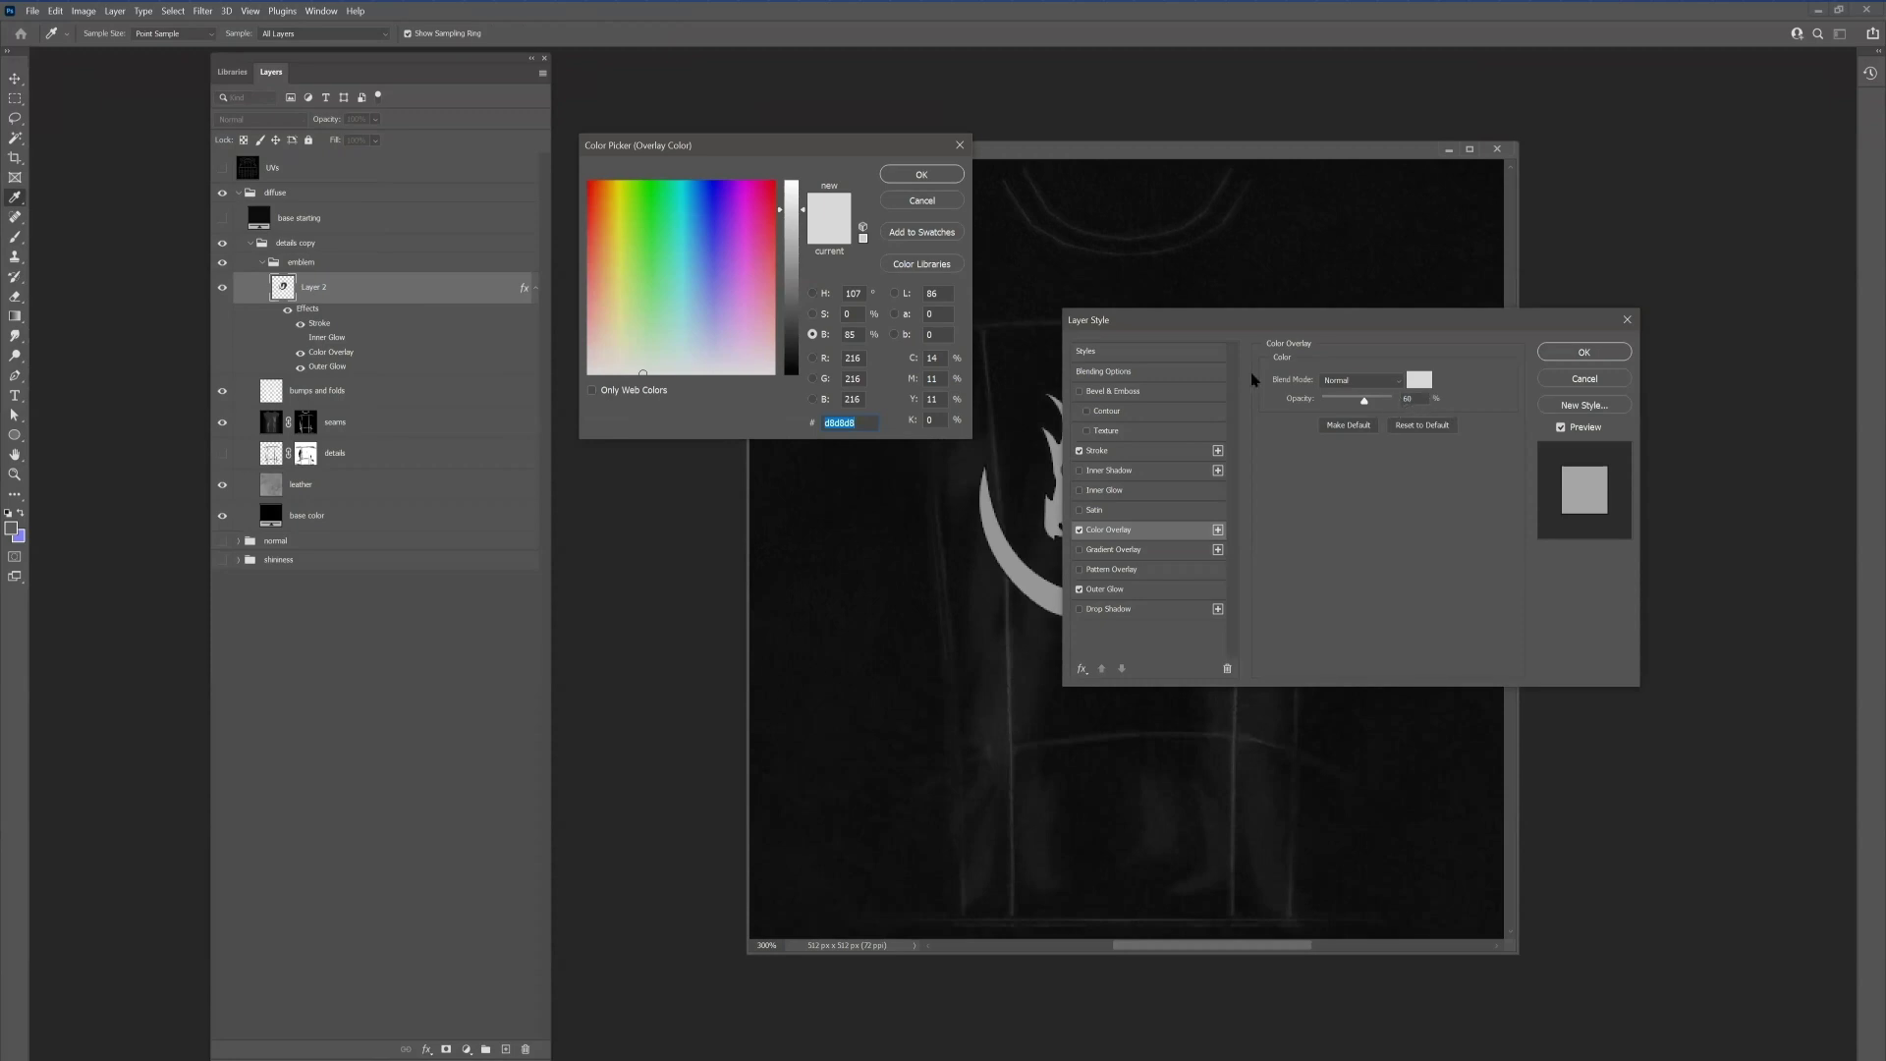
{"action": "left_click", "coordinate": [938, 202]}
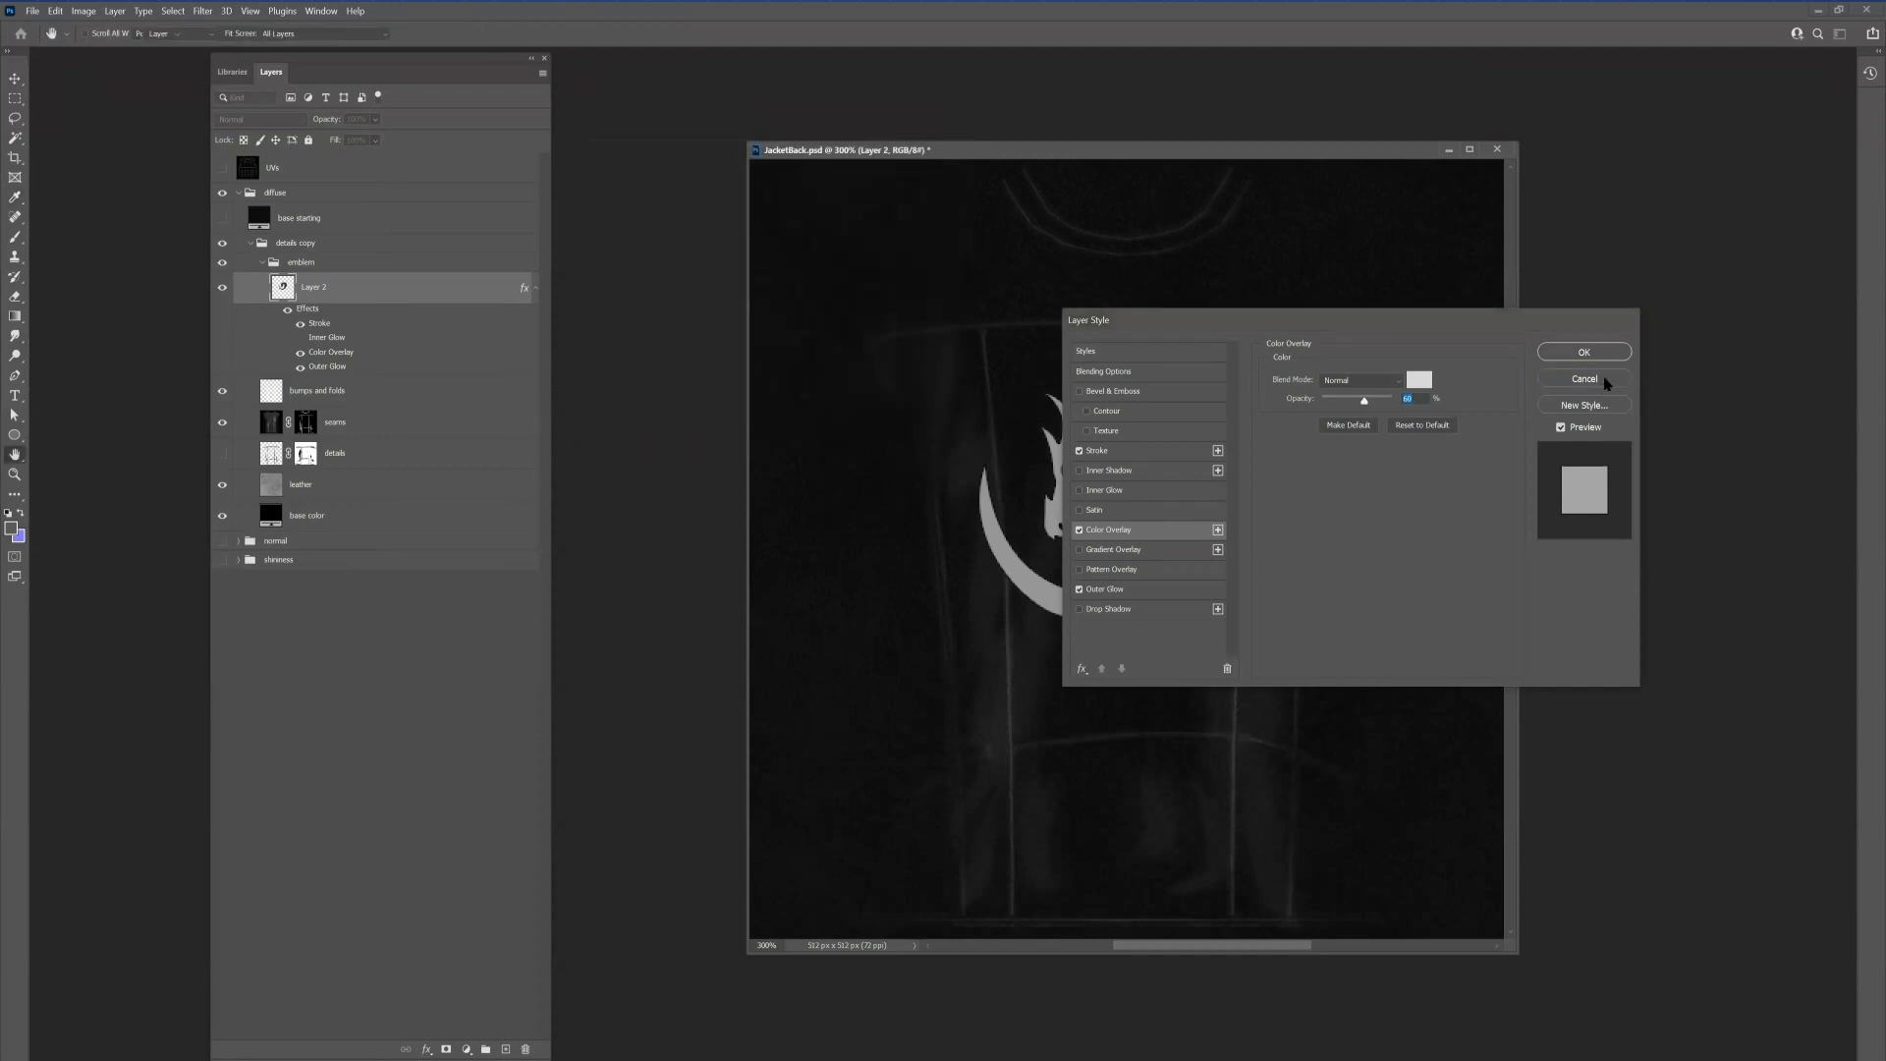
{"action": "key", "text": "Return"}
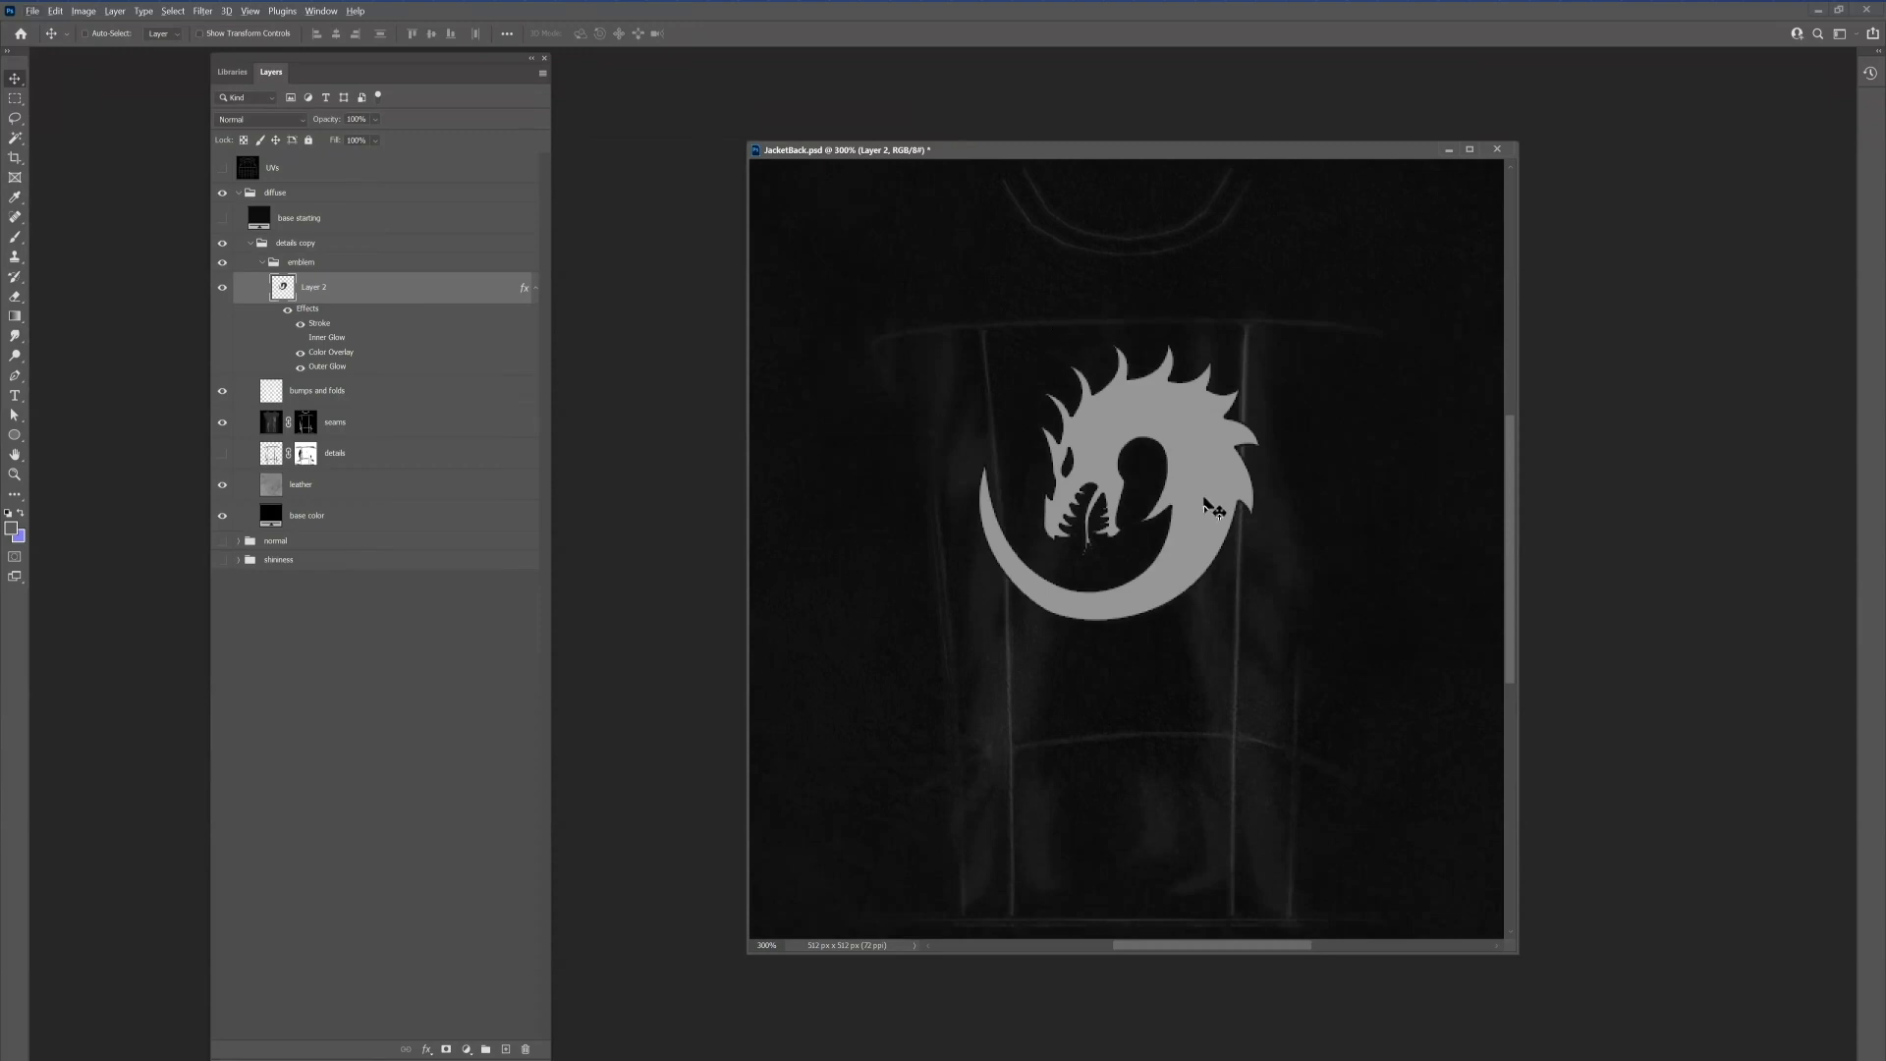
Step: Switch to IMVU Studio, close the JacketFront_shininess.png image viewer, and examine the jacket's reflections from the back and front
{"action": "key", "text": "alt+Tab"}
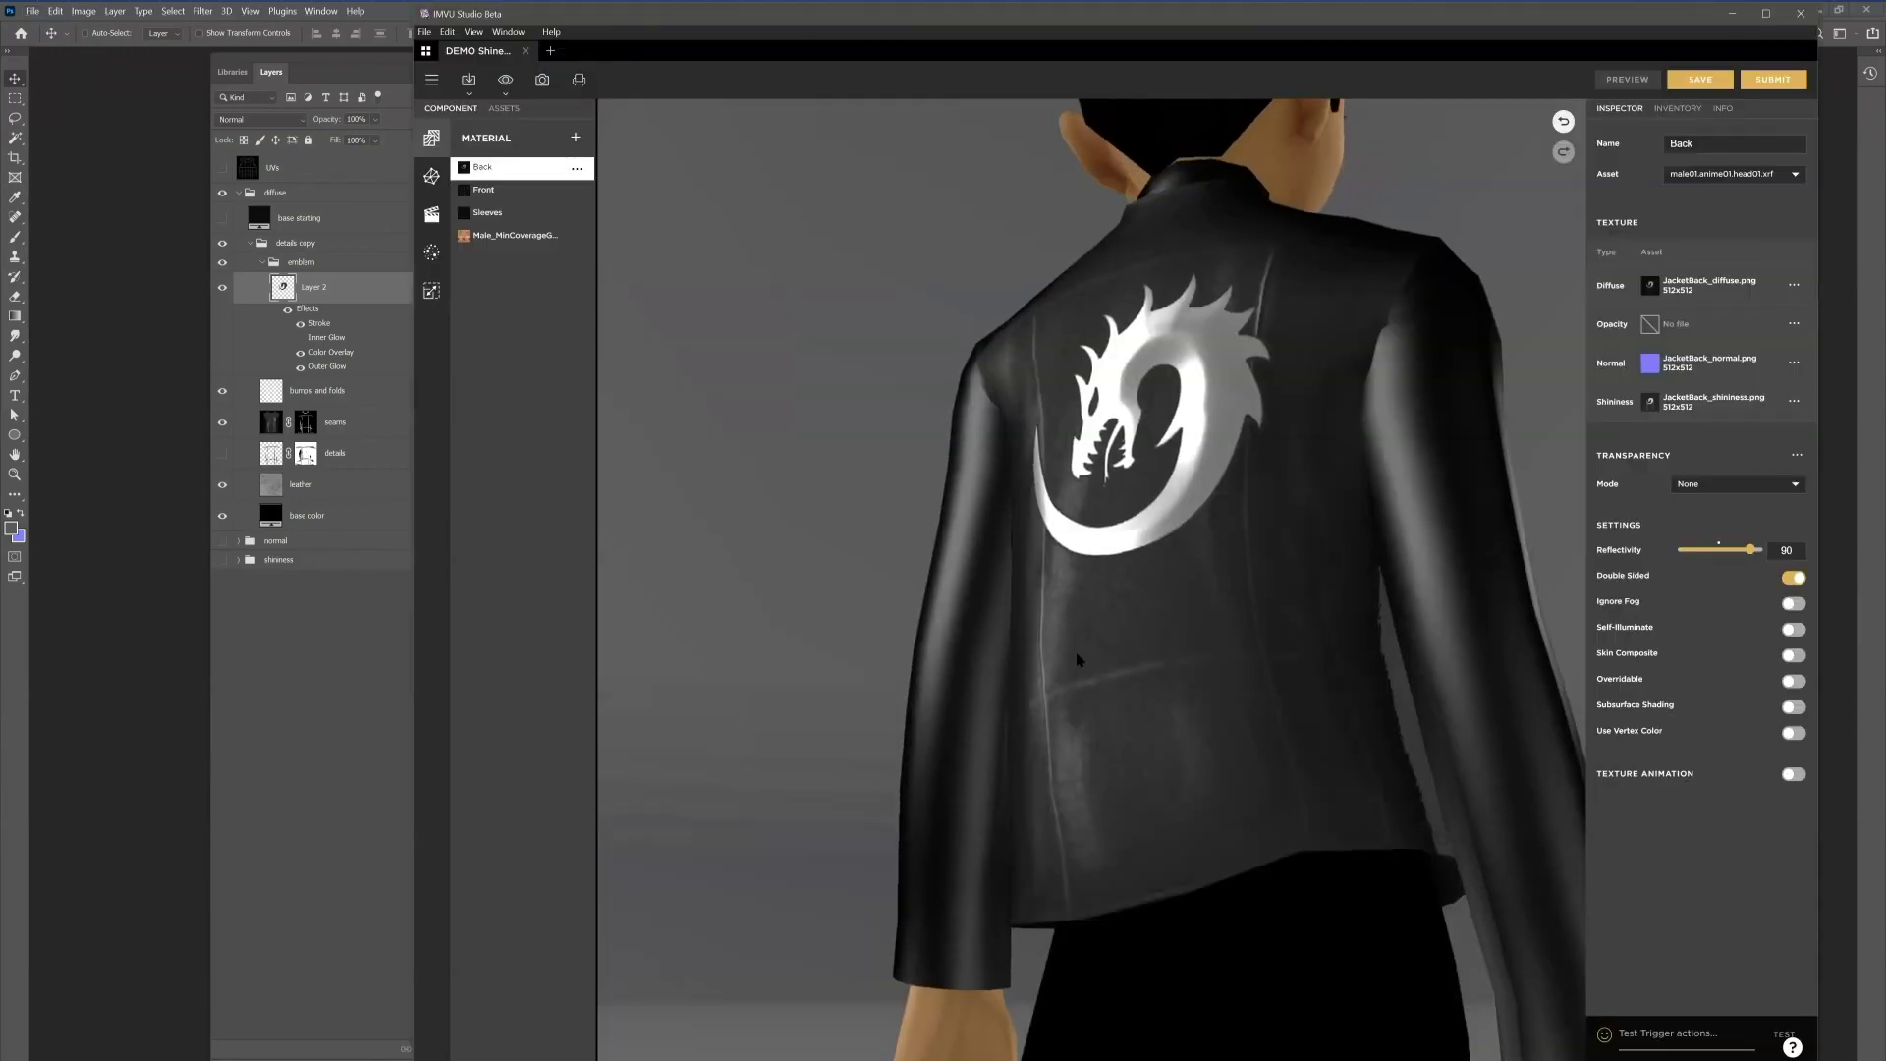
{"action": "left_click_drag", "start_coordinate": [1076, 660], "coordinate": [938, 680]}
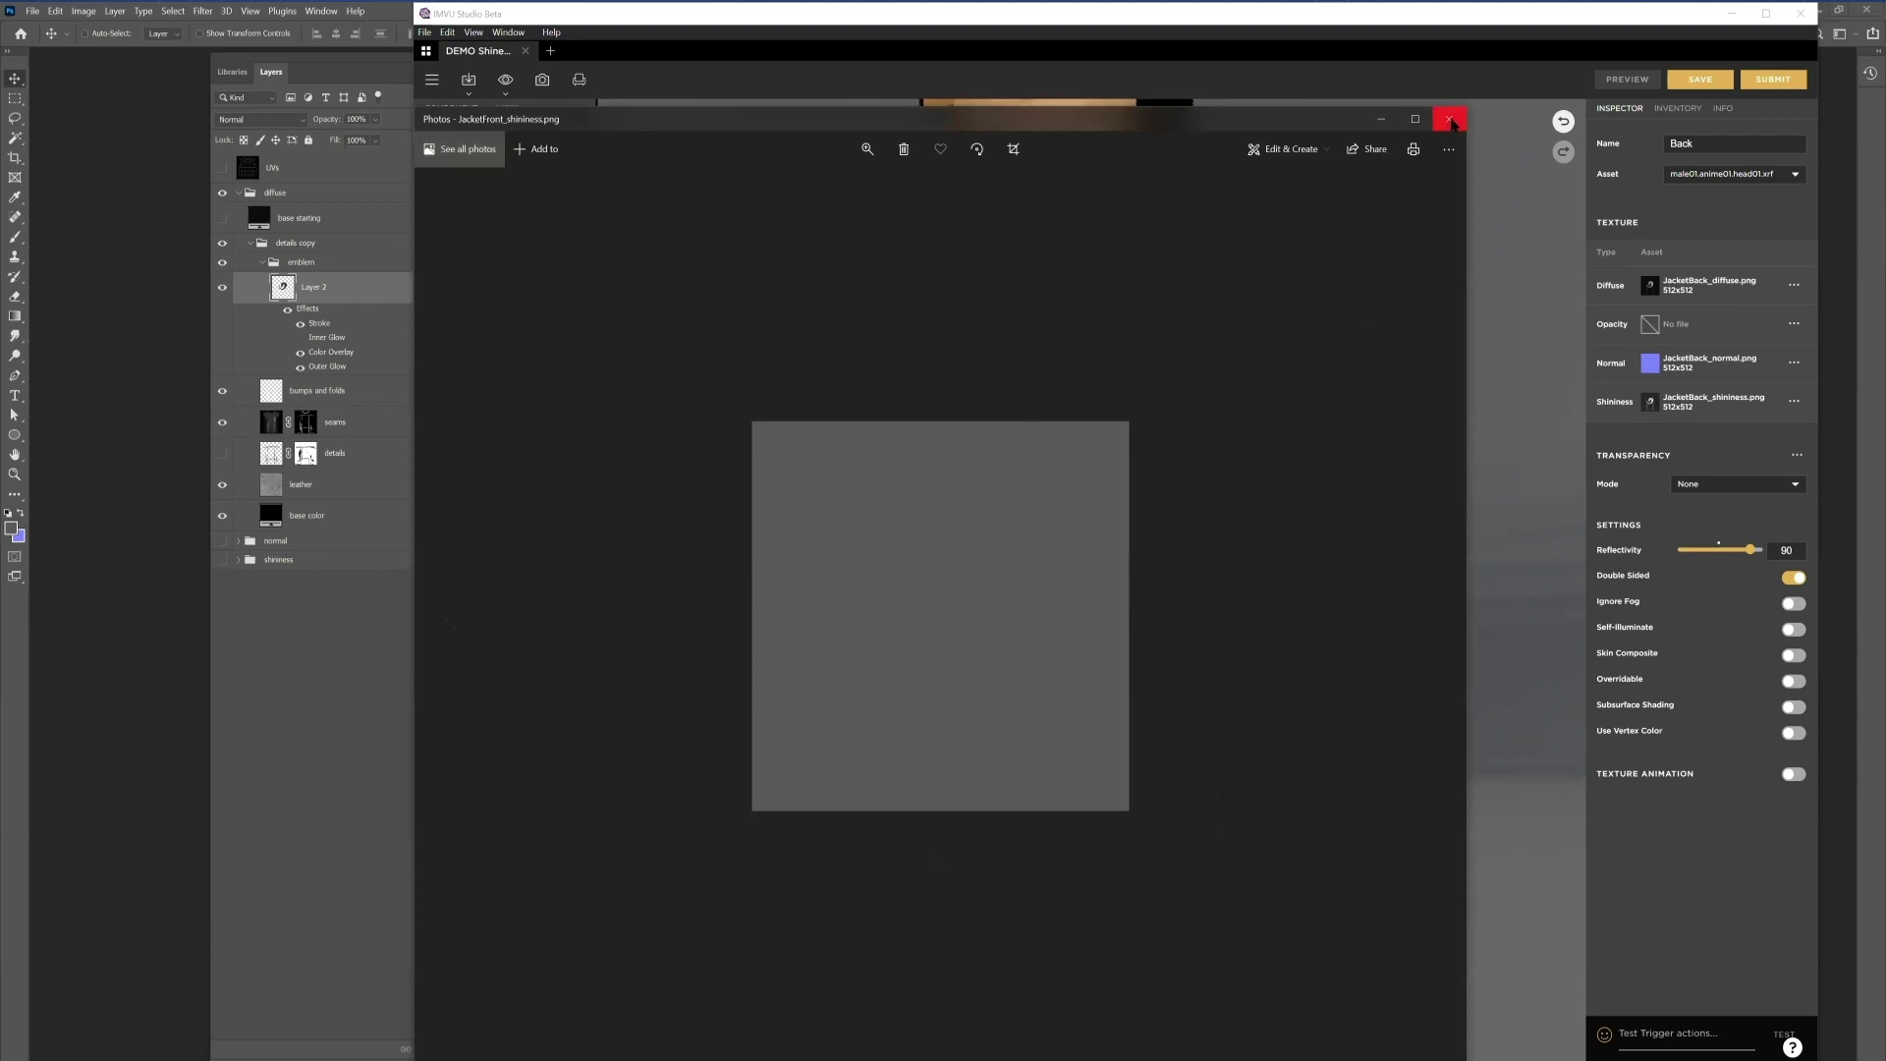
{"action": "left_click", "coordinate": [1449, 118]}
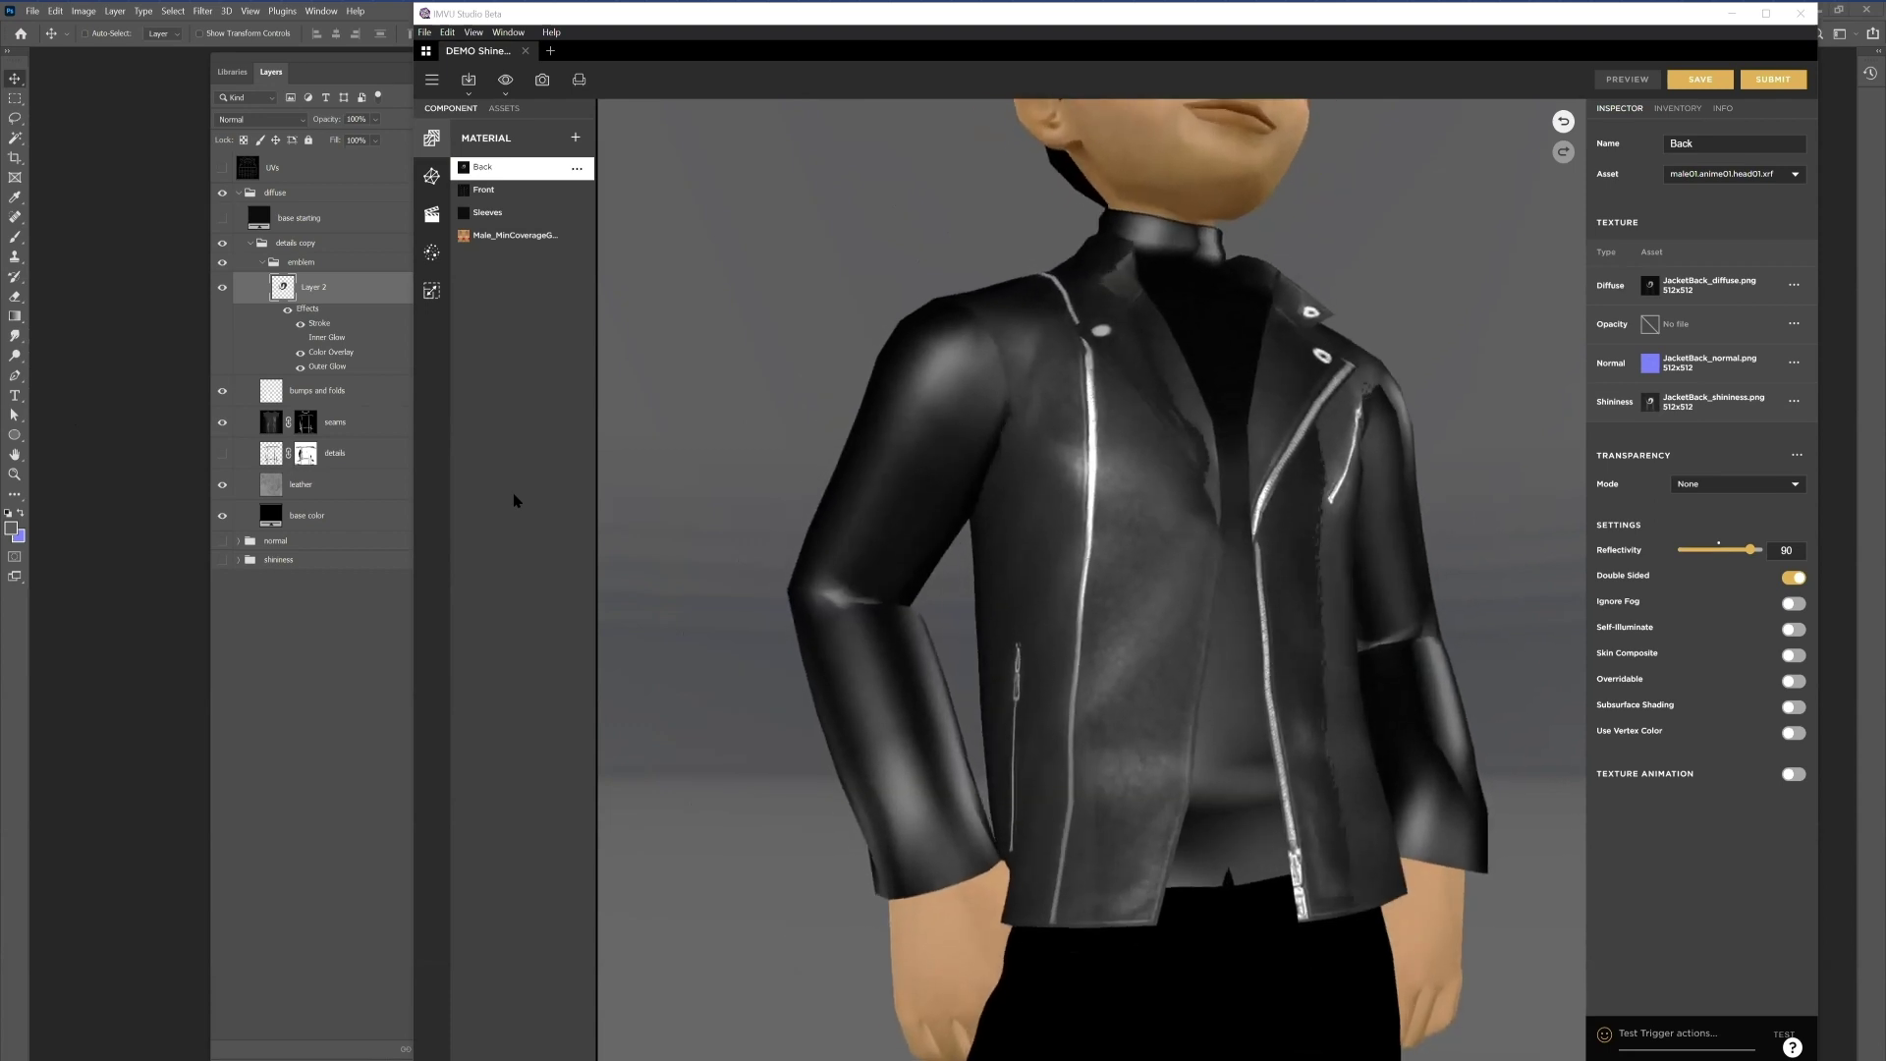
{"action": "key", "text": "alt+Tab"}
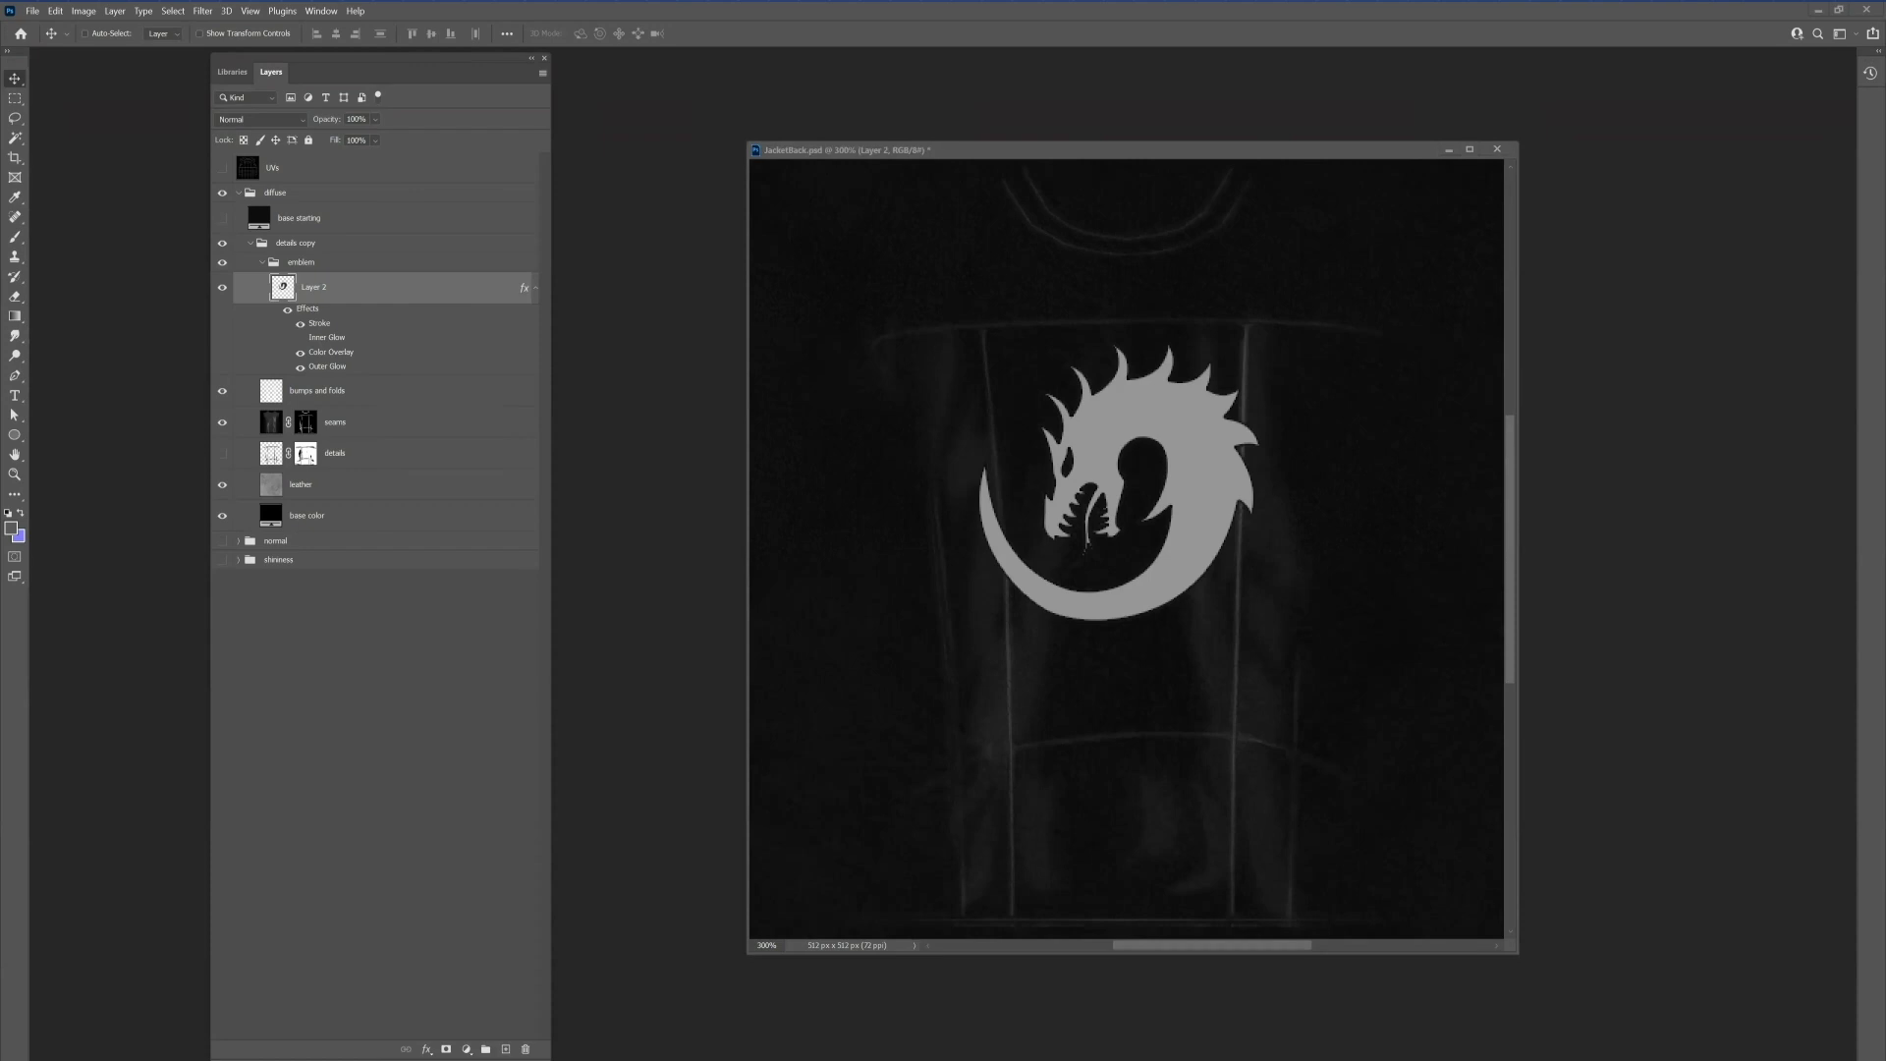
{"action": "key", "text": "alt+Tab"}
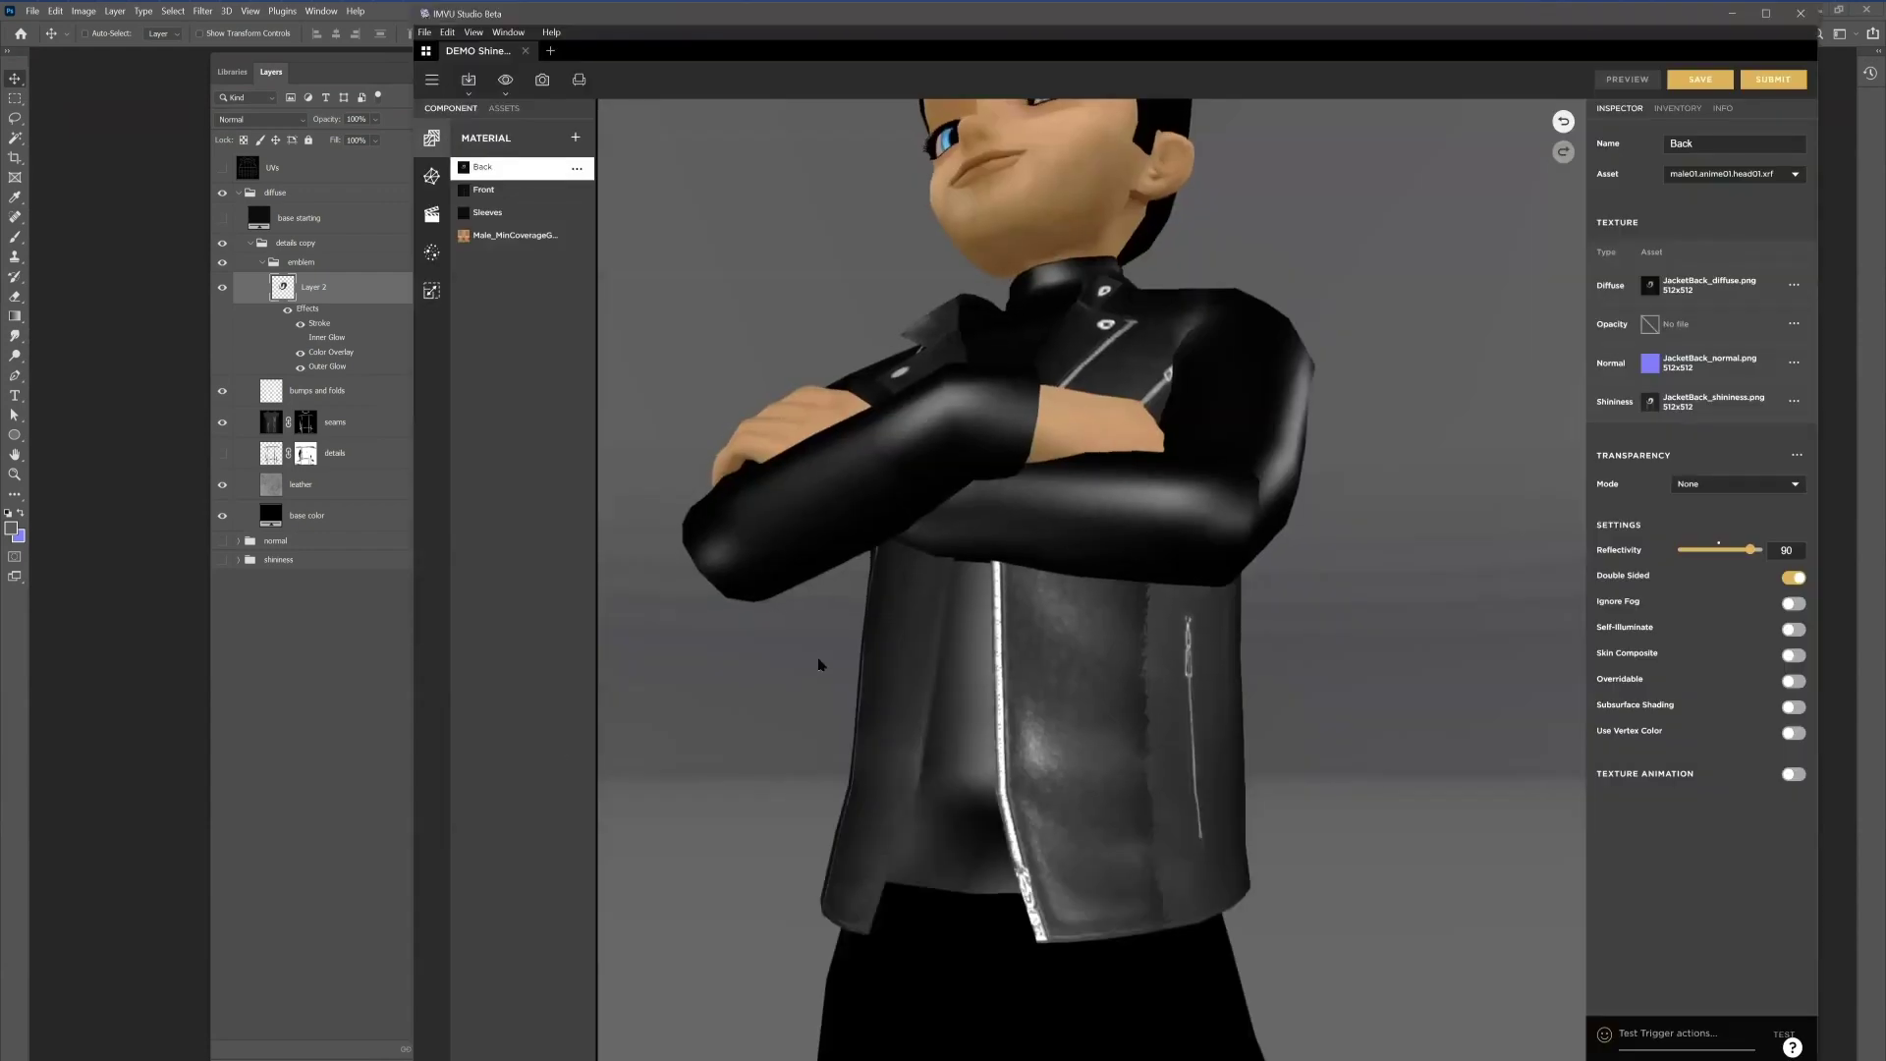
{"action": "left_click_drag", "start_coordinate": [1079, 674], "coordinate": [1142, 788]}
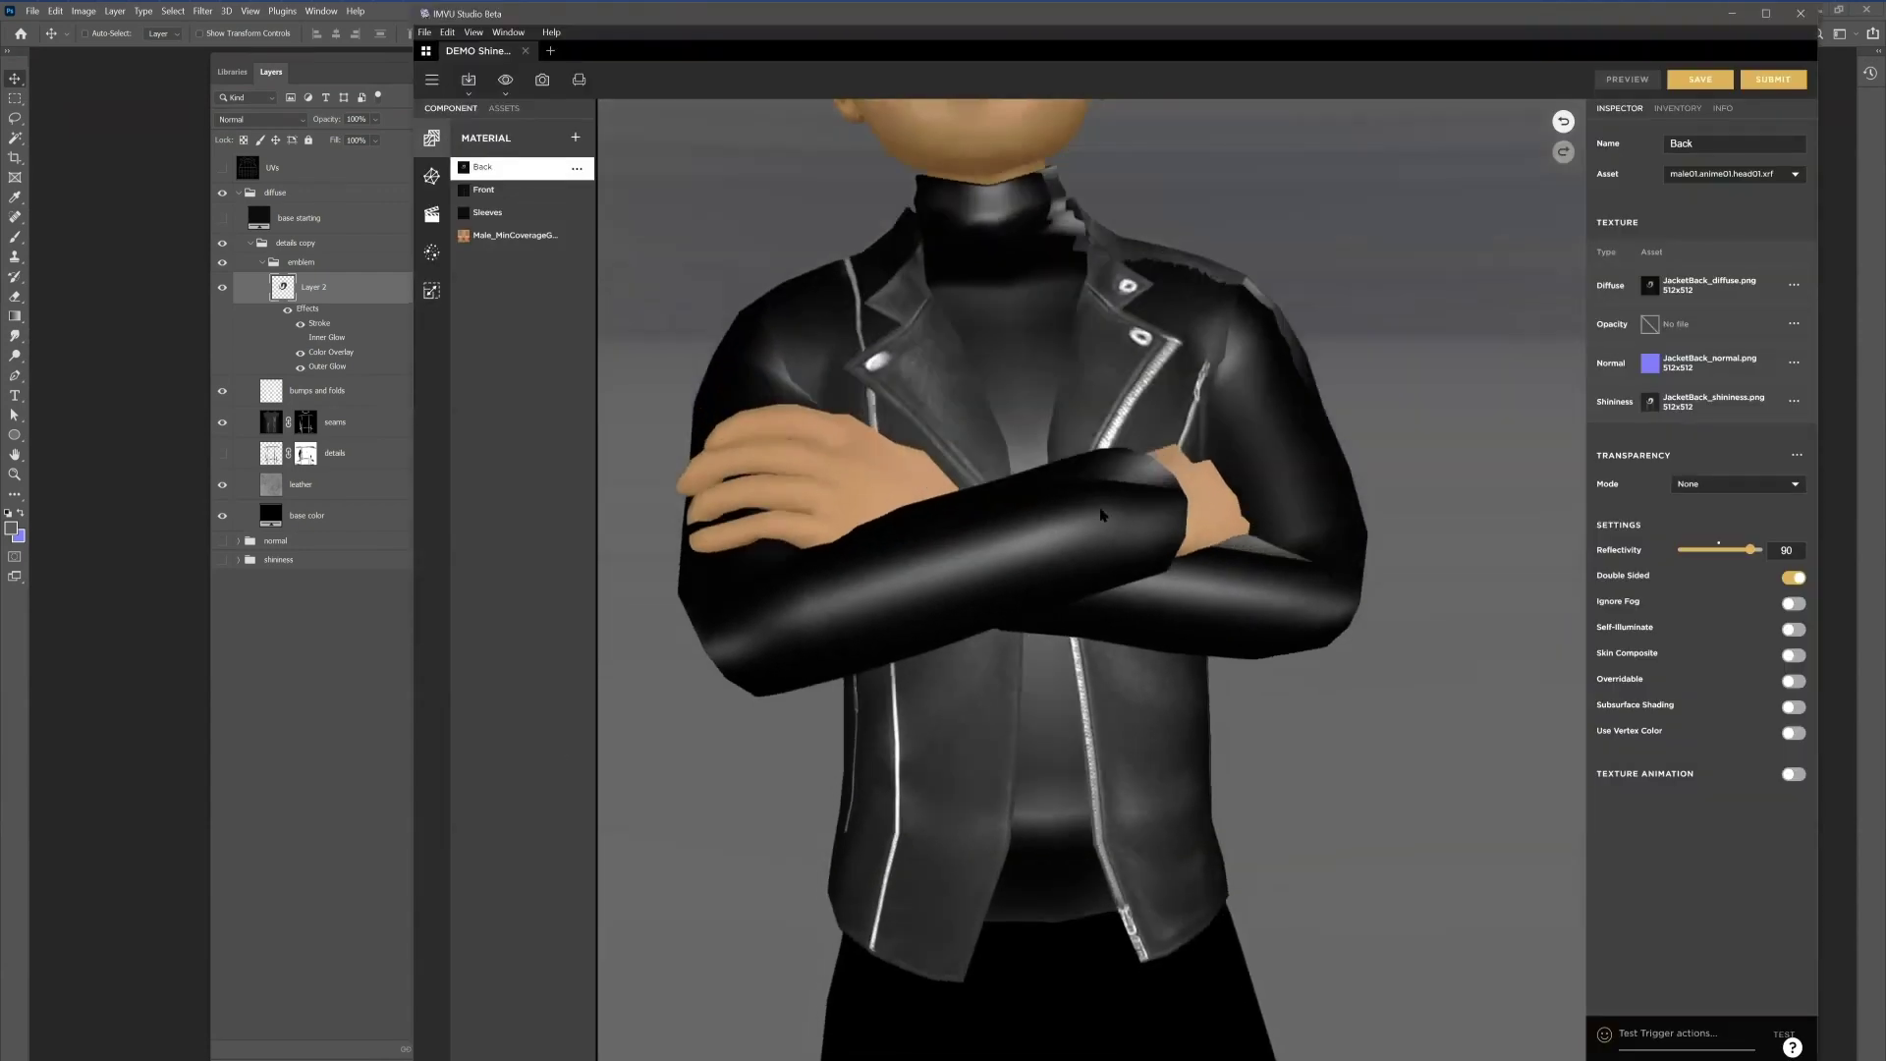
{"action": "left_click_drag", "start_coordinate": [1101, 514], "coordinate": [1097, 488]}
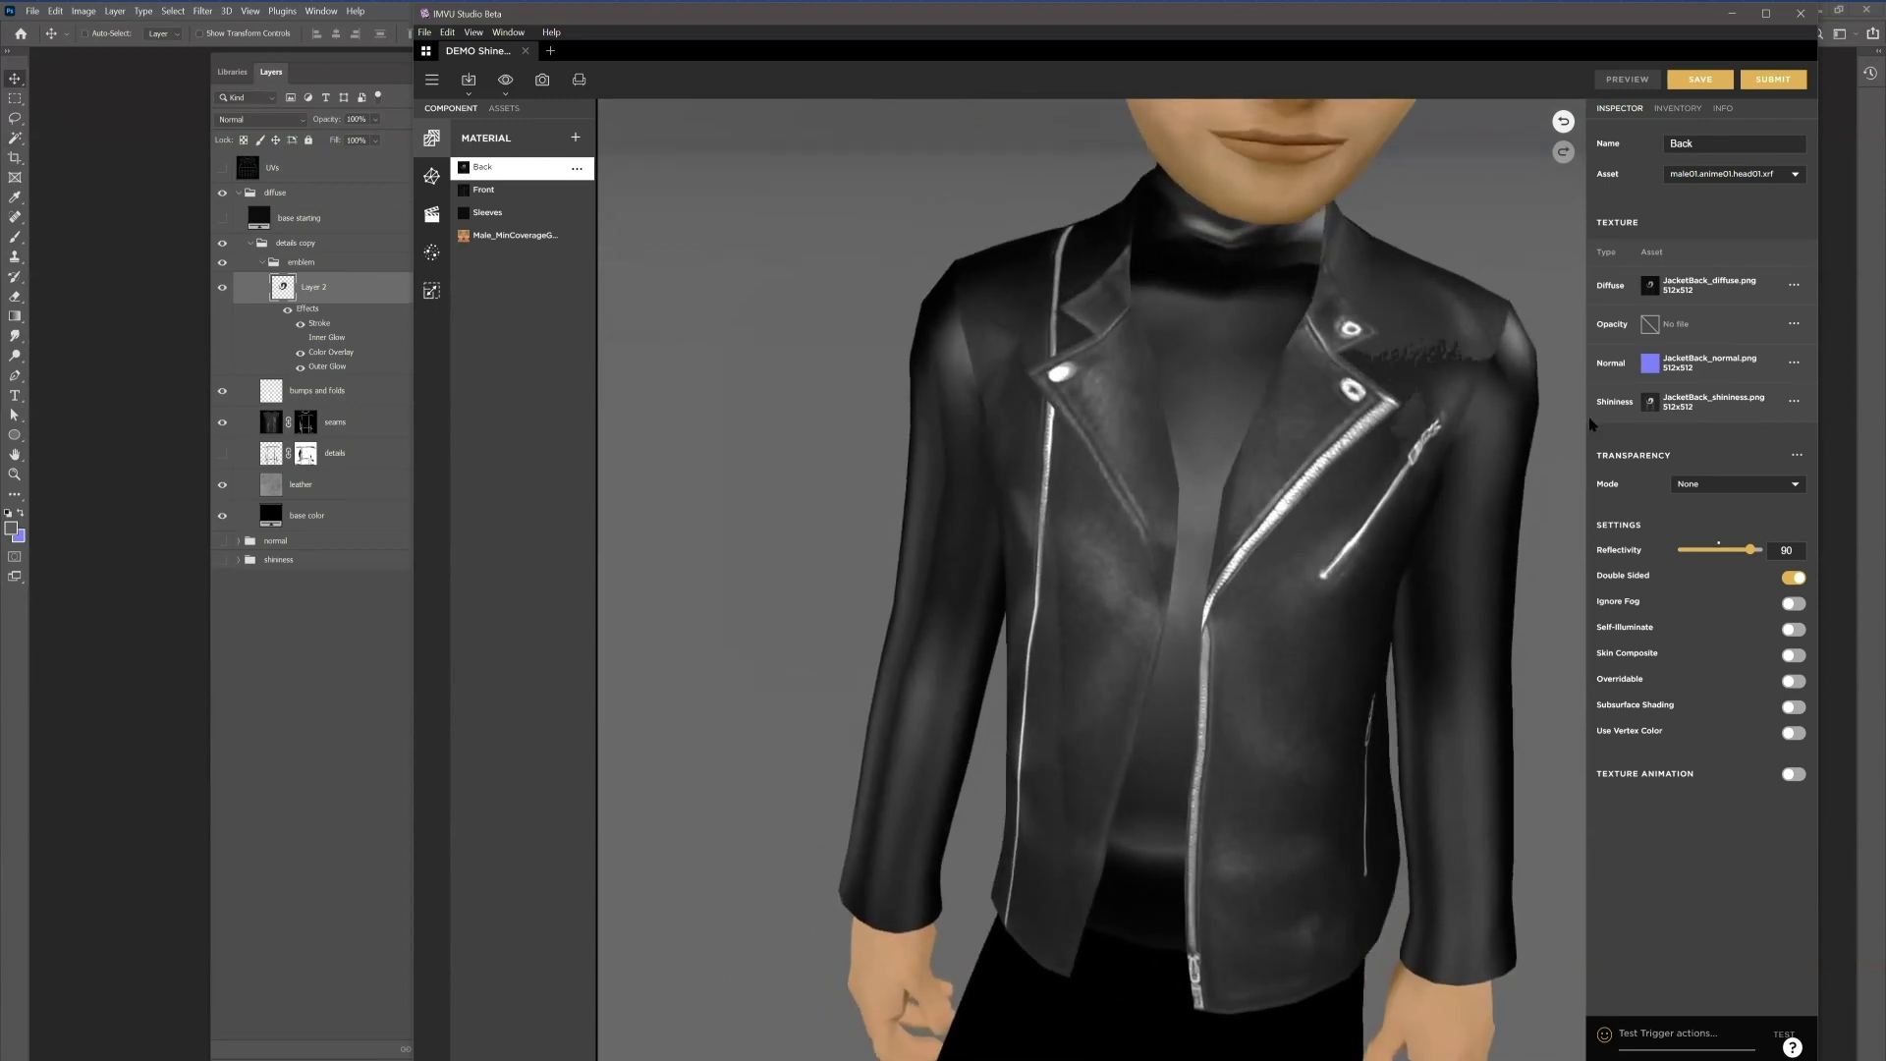
Step: Select the Sleeves material and assign JacketSleeves_shininess.png as its shininess map
{"action": "left_click", "coordinate": [491, 213]}
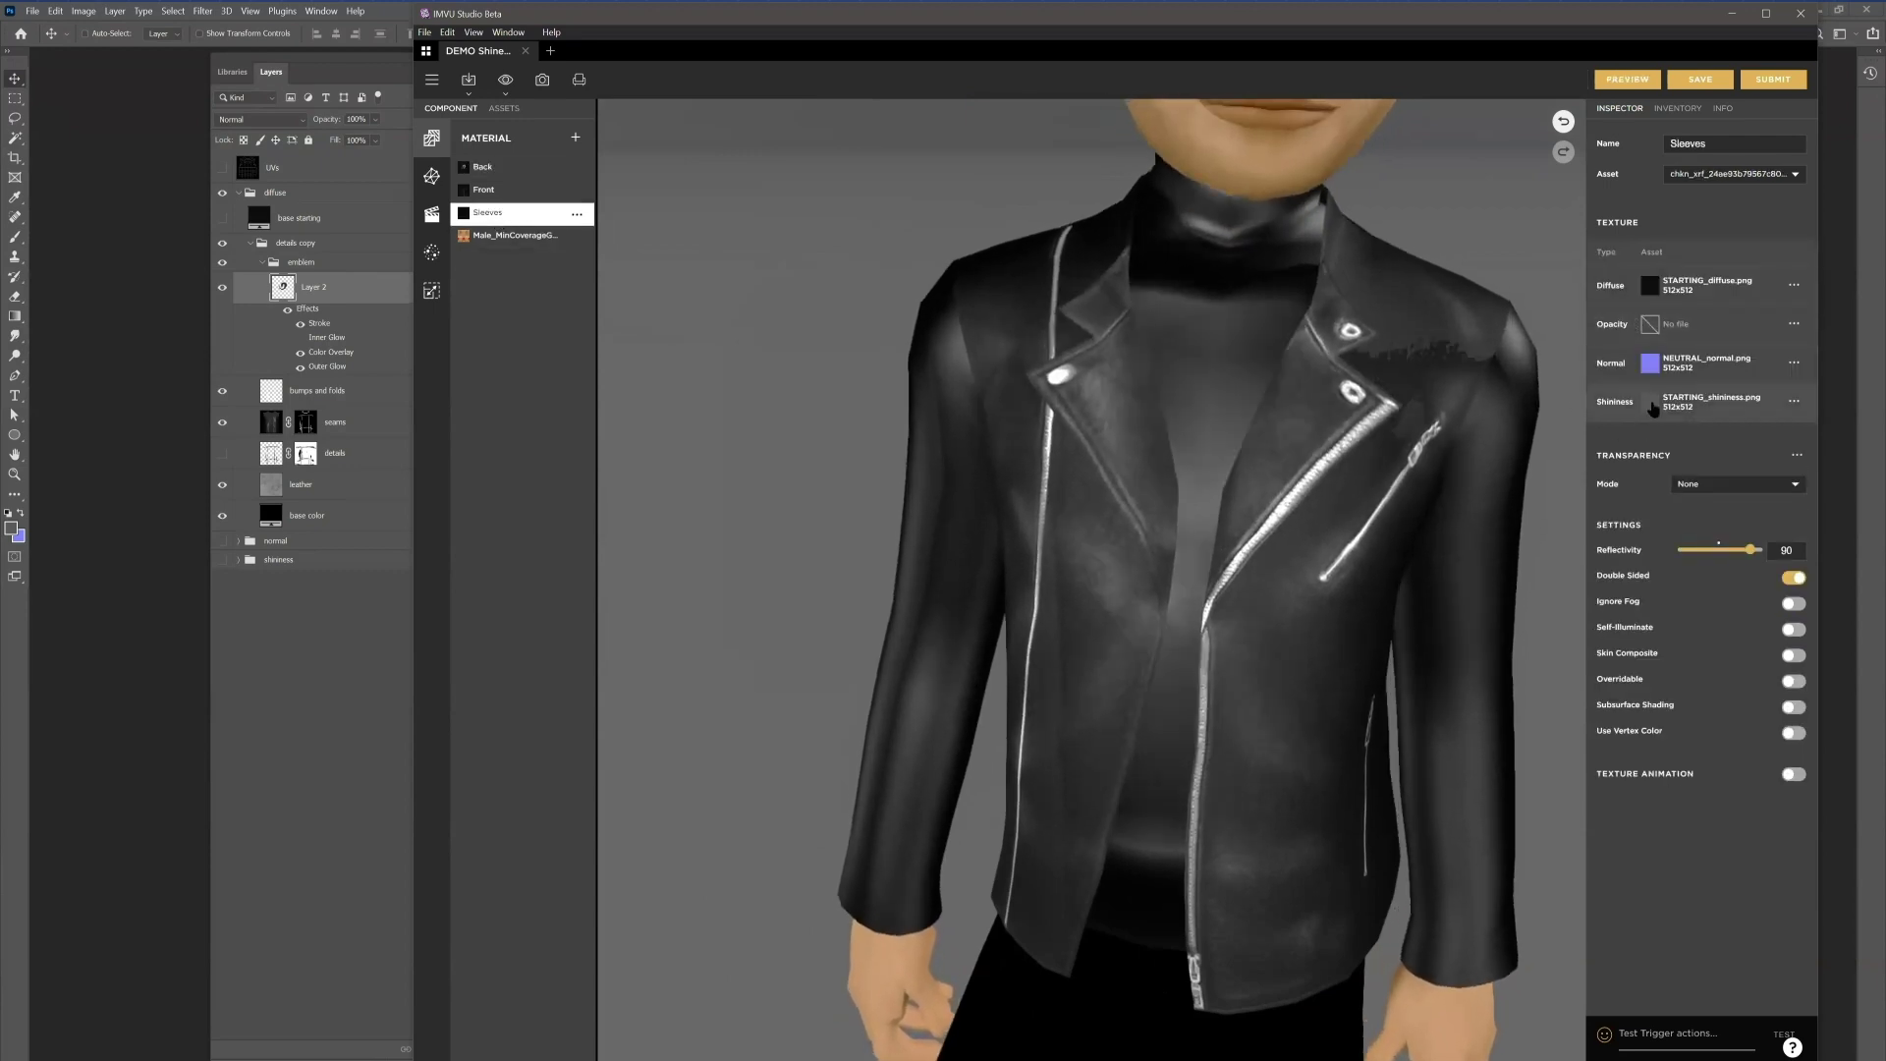
{"action": "left_click", "coordinate": [1650, 403]}
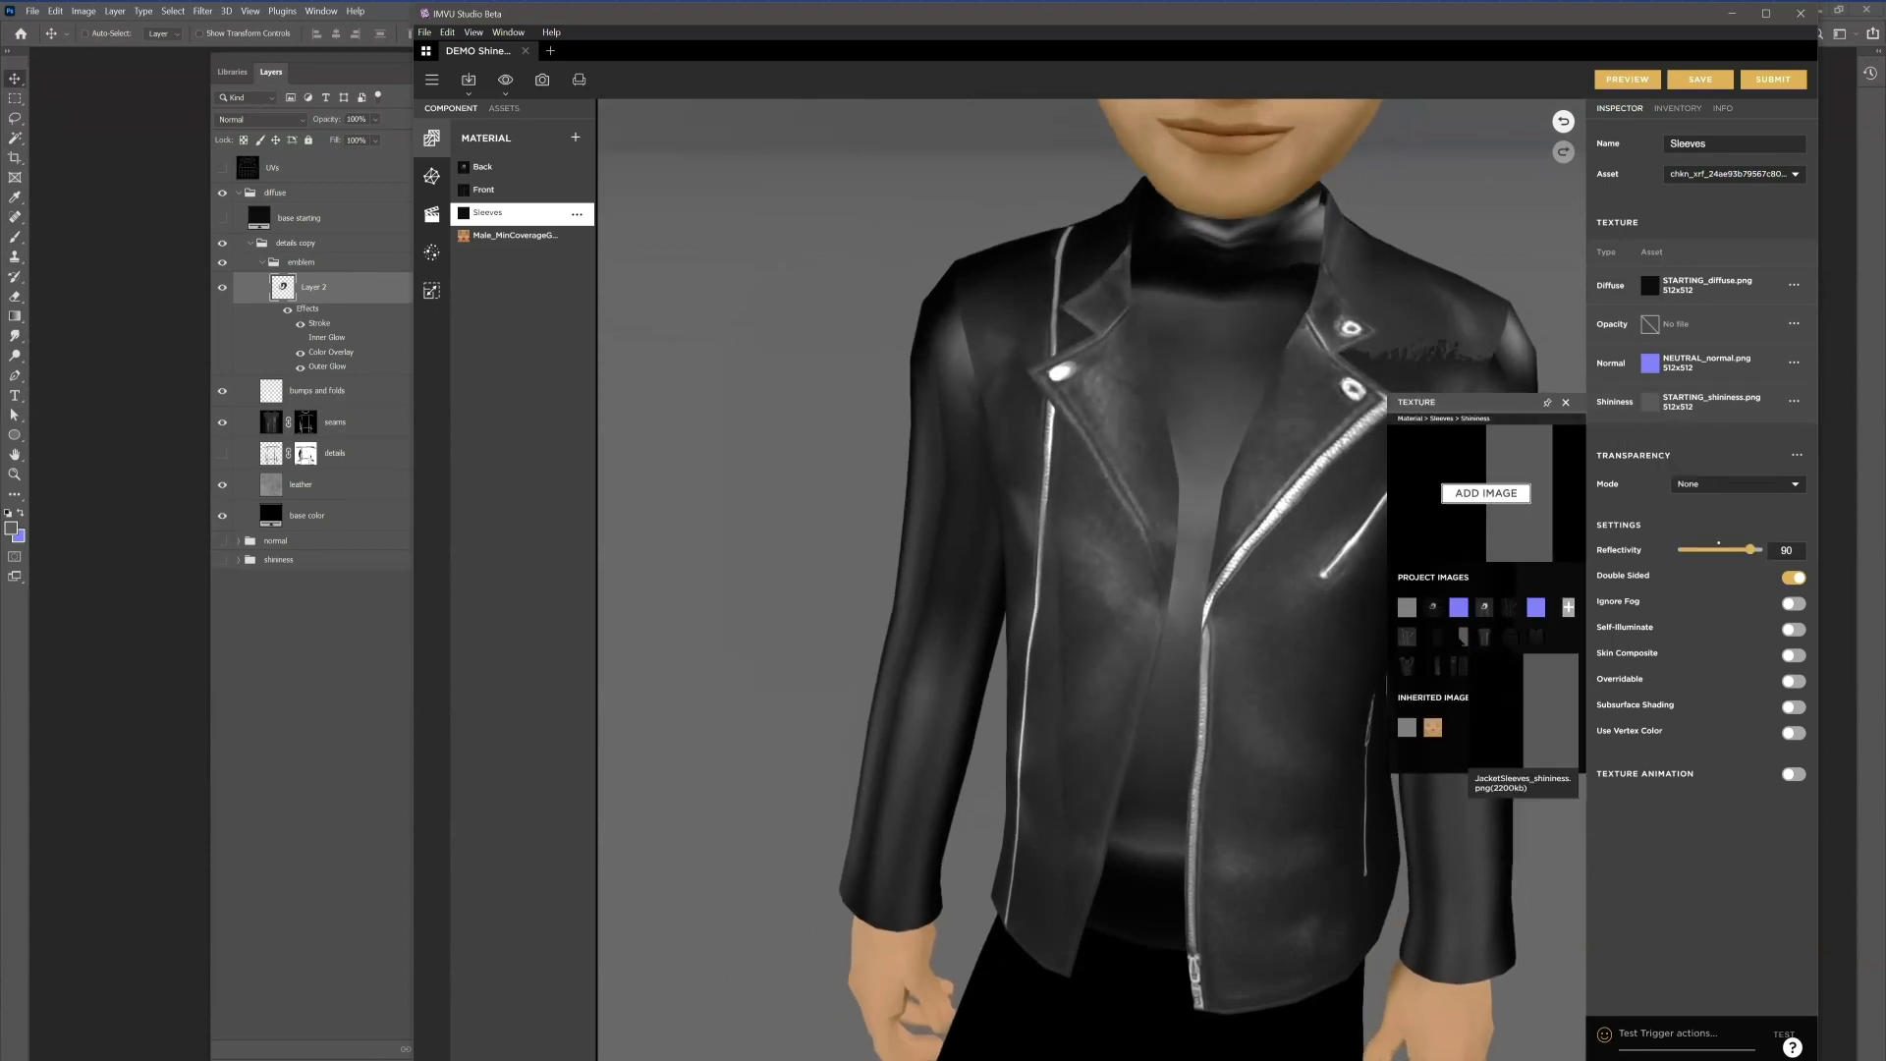
{"action": "left_click", "coordinate": [1460, 665]}
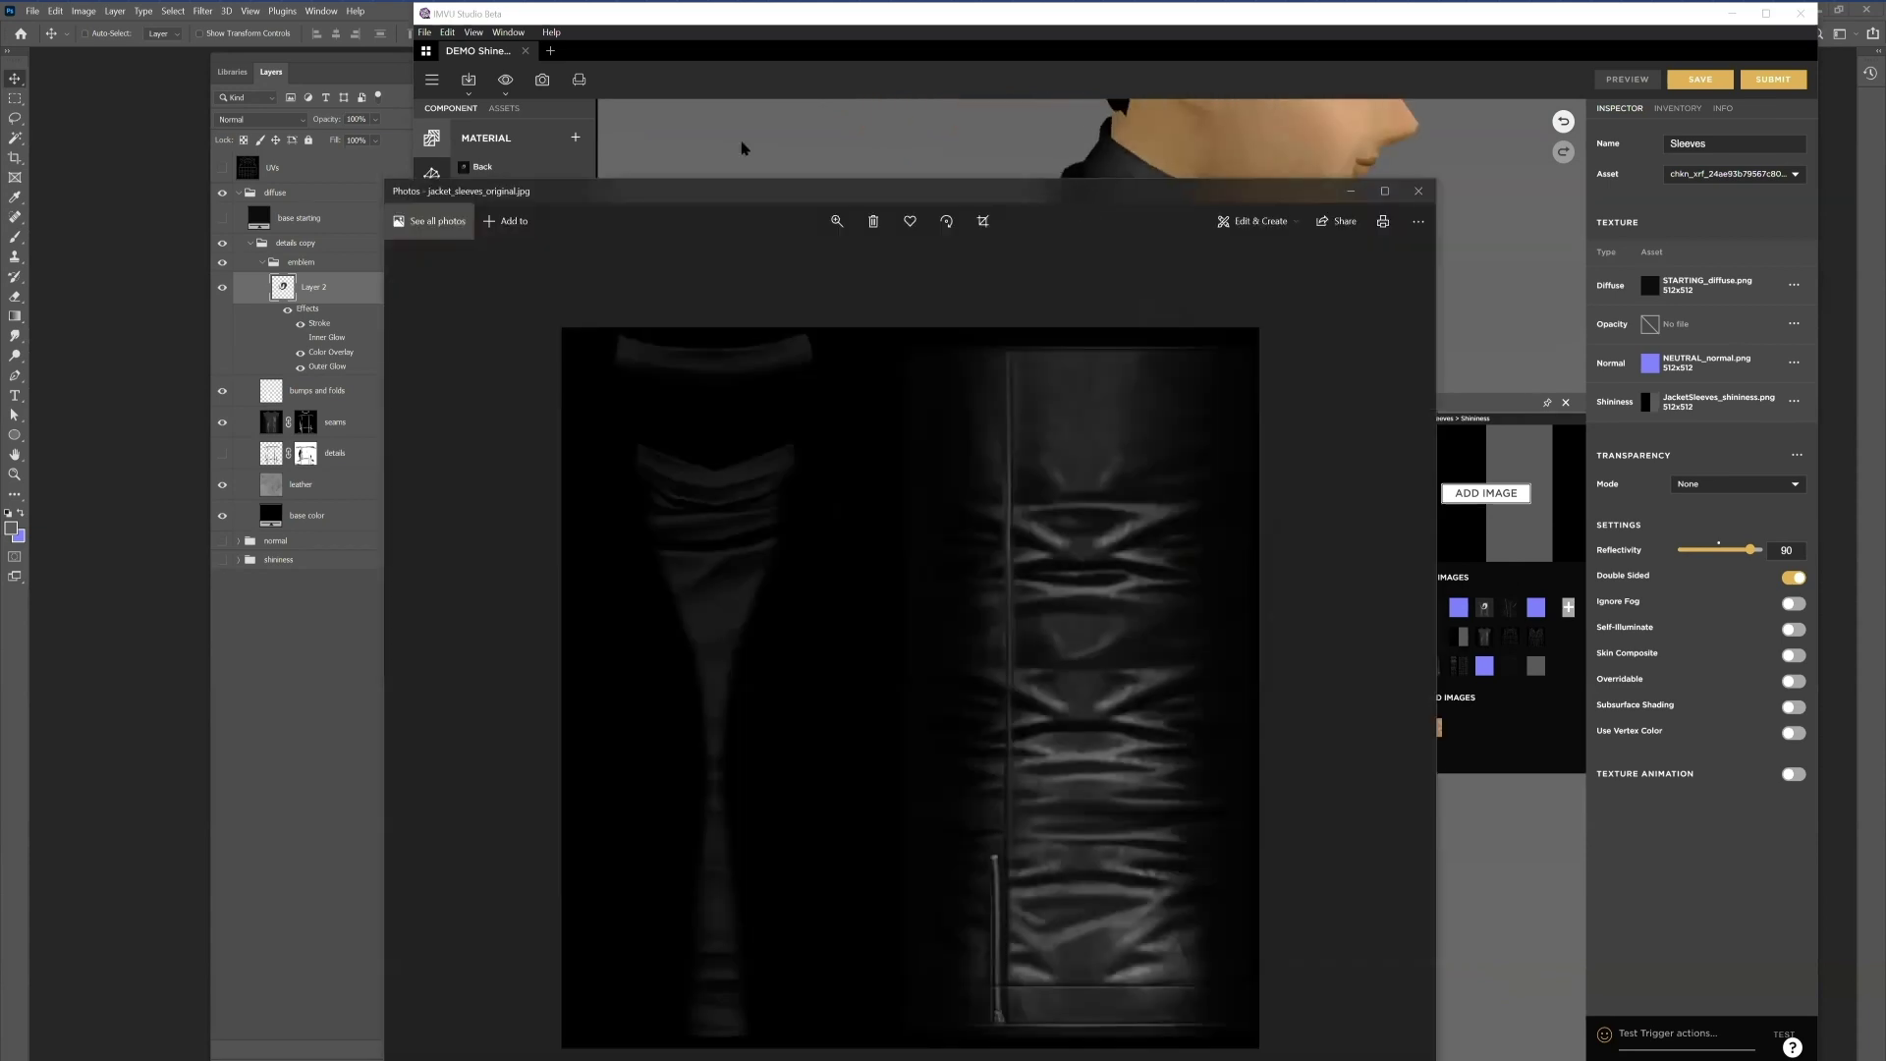
Step: Move the jacket_sleeves_original.jpg reference image aside to uncover the jacket preview for comparison
{"action": "left_click_drag", "start_coordinate": [742, 148], "coordinate": [397, 101]}
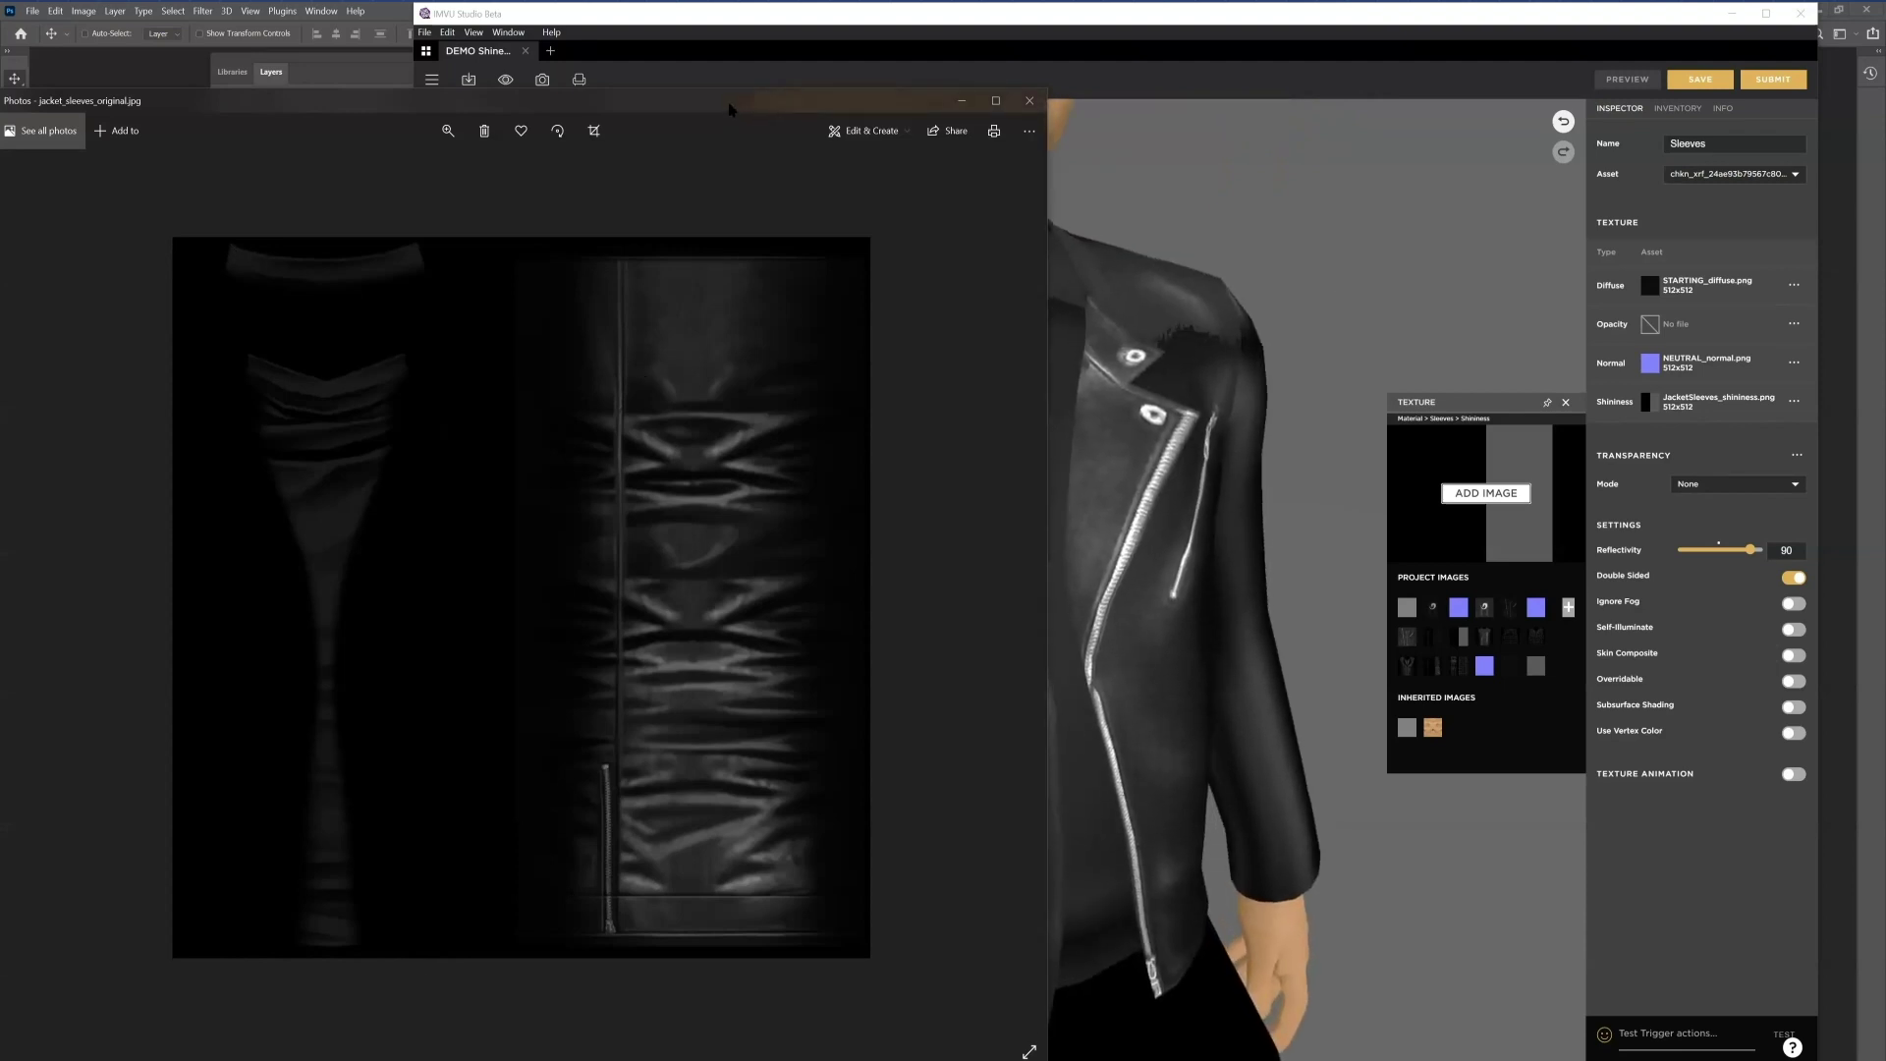
{"action": "left_click_drag", "start_coordinate": [729, 109], "coordinate": [168, 119]}
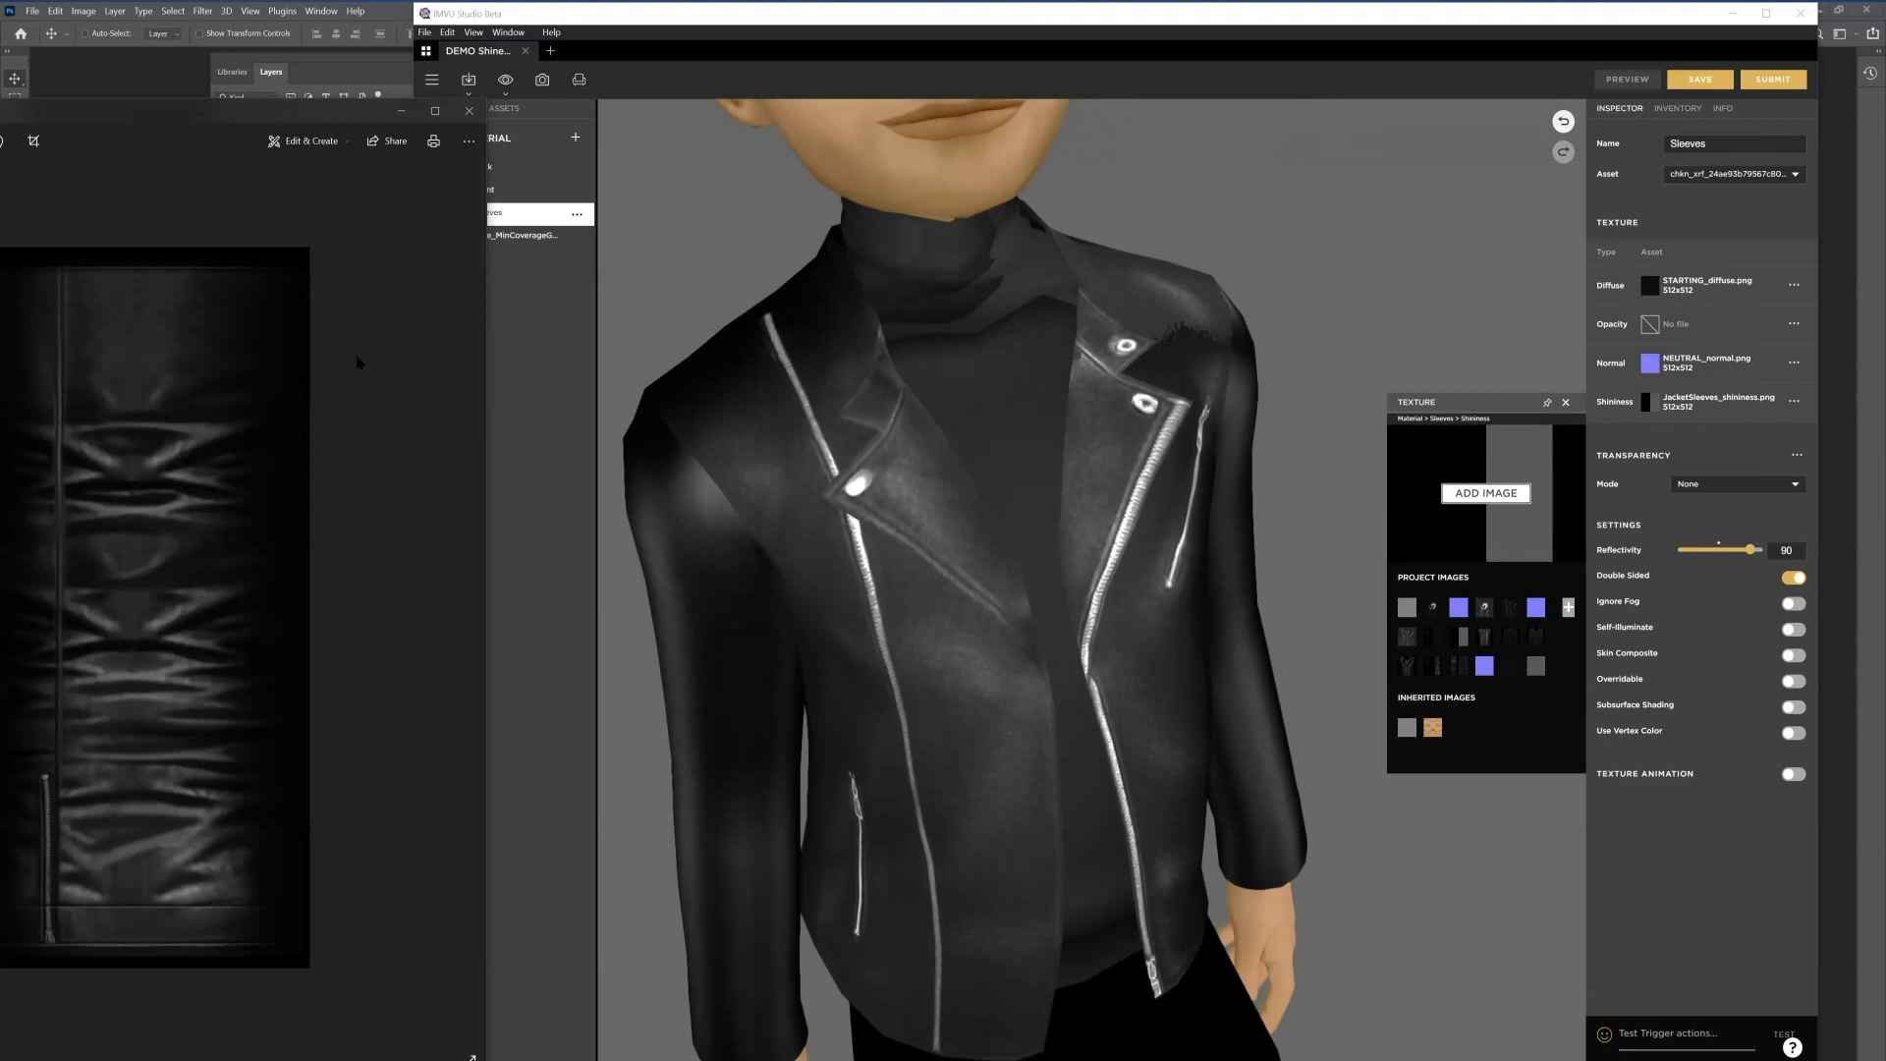
Step: Compare the jacket_sleeves_original.jpg reference with the jacket's sleeves, close the texture picker and examine the sleeve reflections
{"action": "left_click_drag", "start_coordinate": [162, 112], "coordinate": [709, 134]}
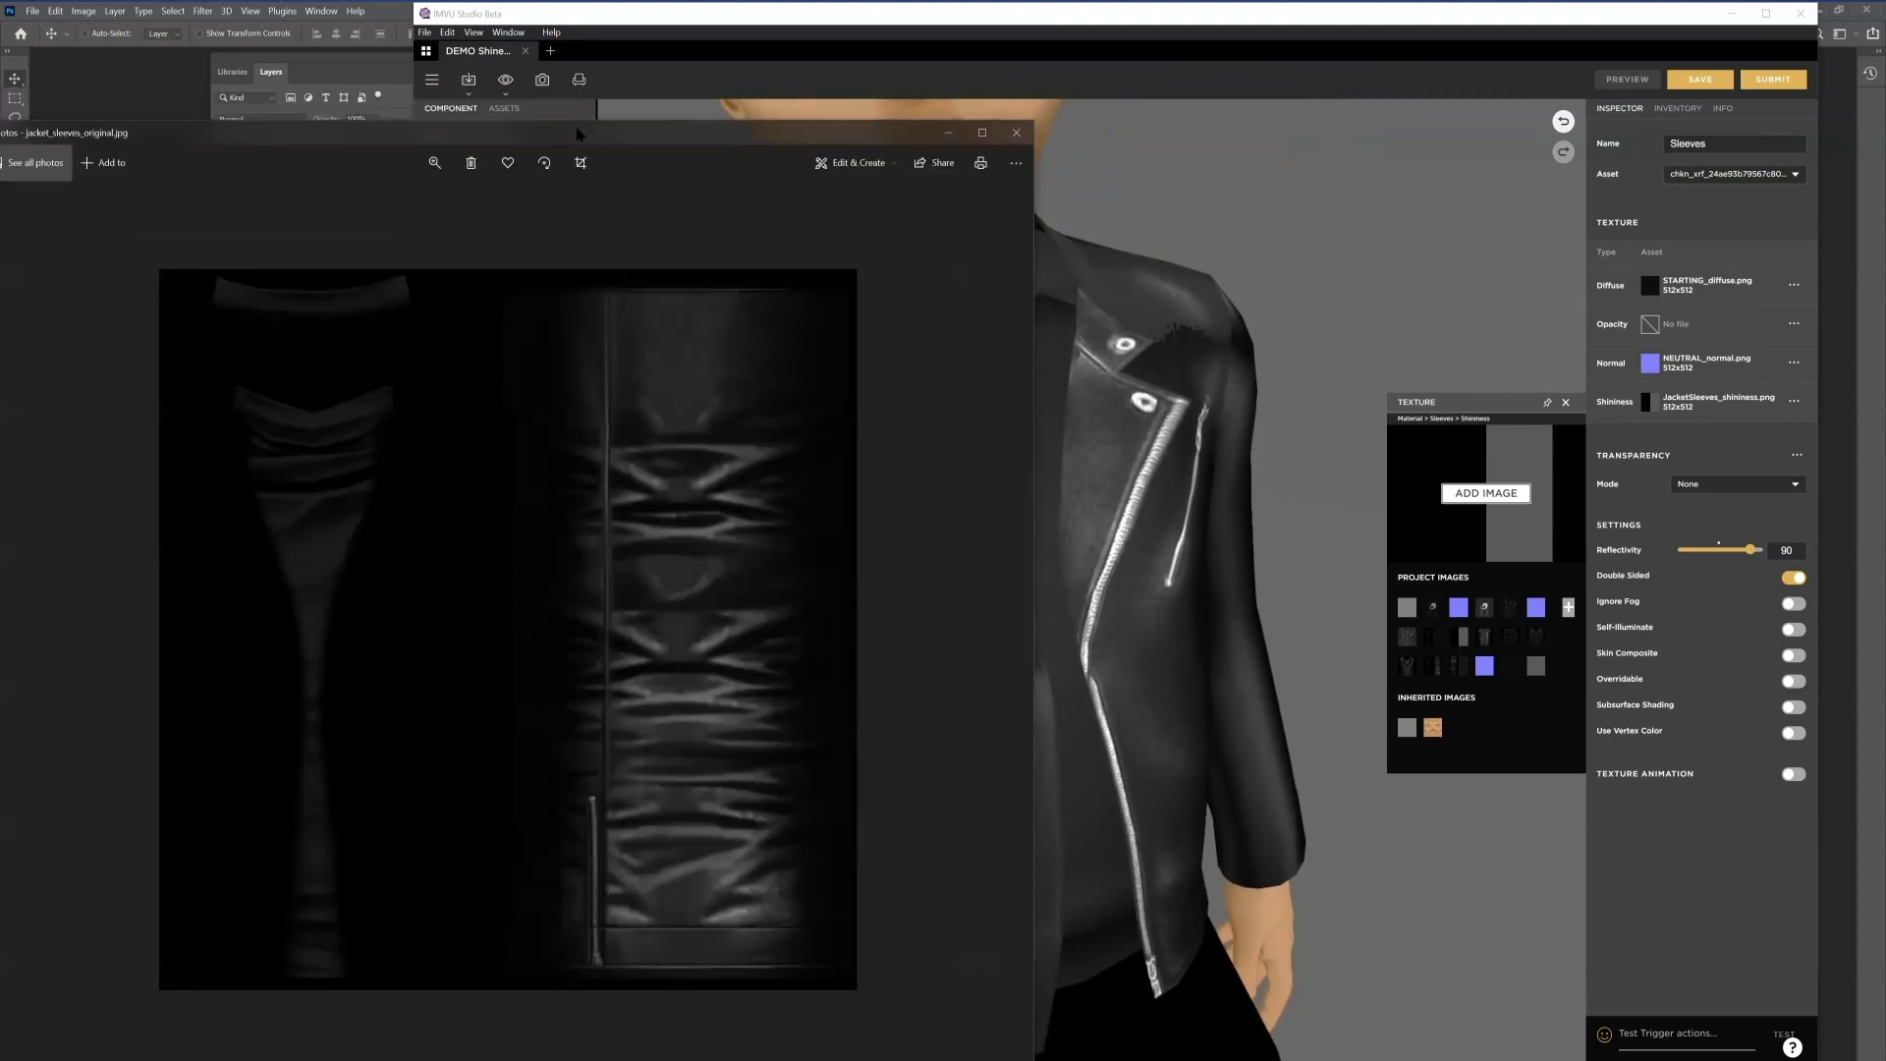
{"action": "left_click_drag", "start_coordinate": [578, 132], "coordinate": [224, 111]}
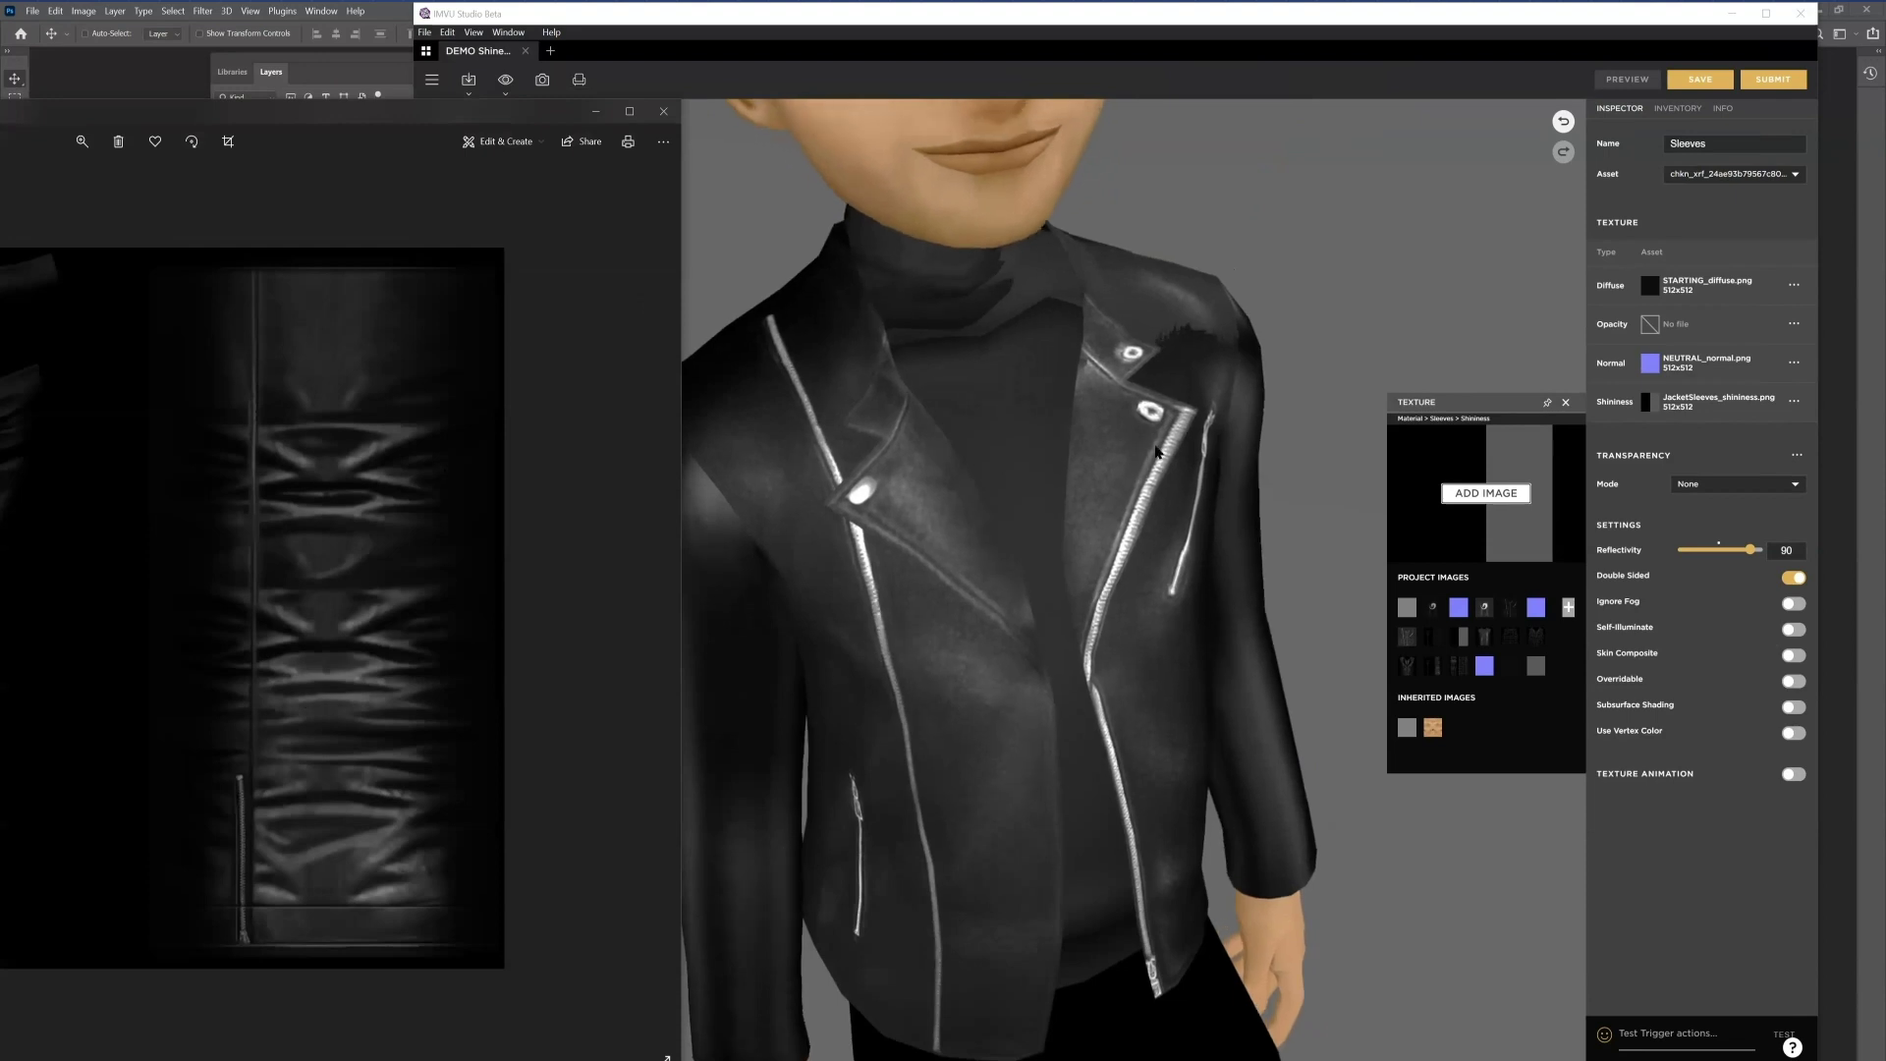
{"action": "left_click", "coordinate": [1073, 449]}
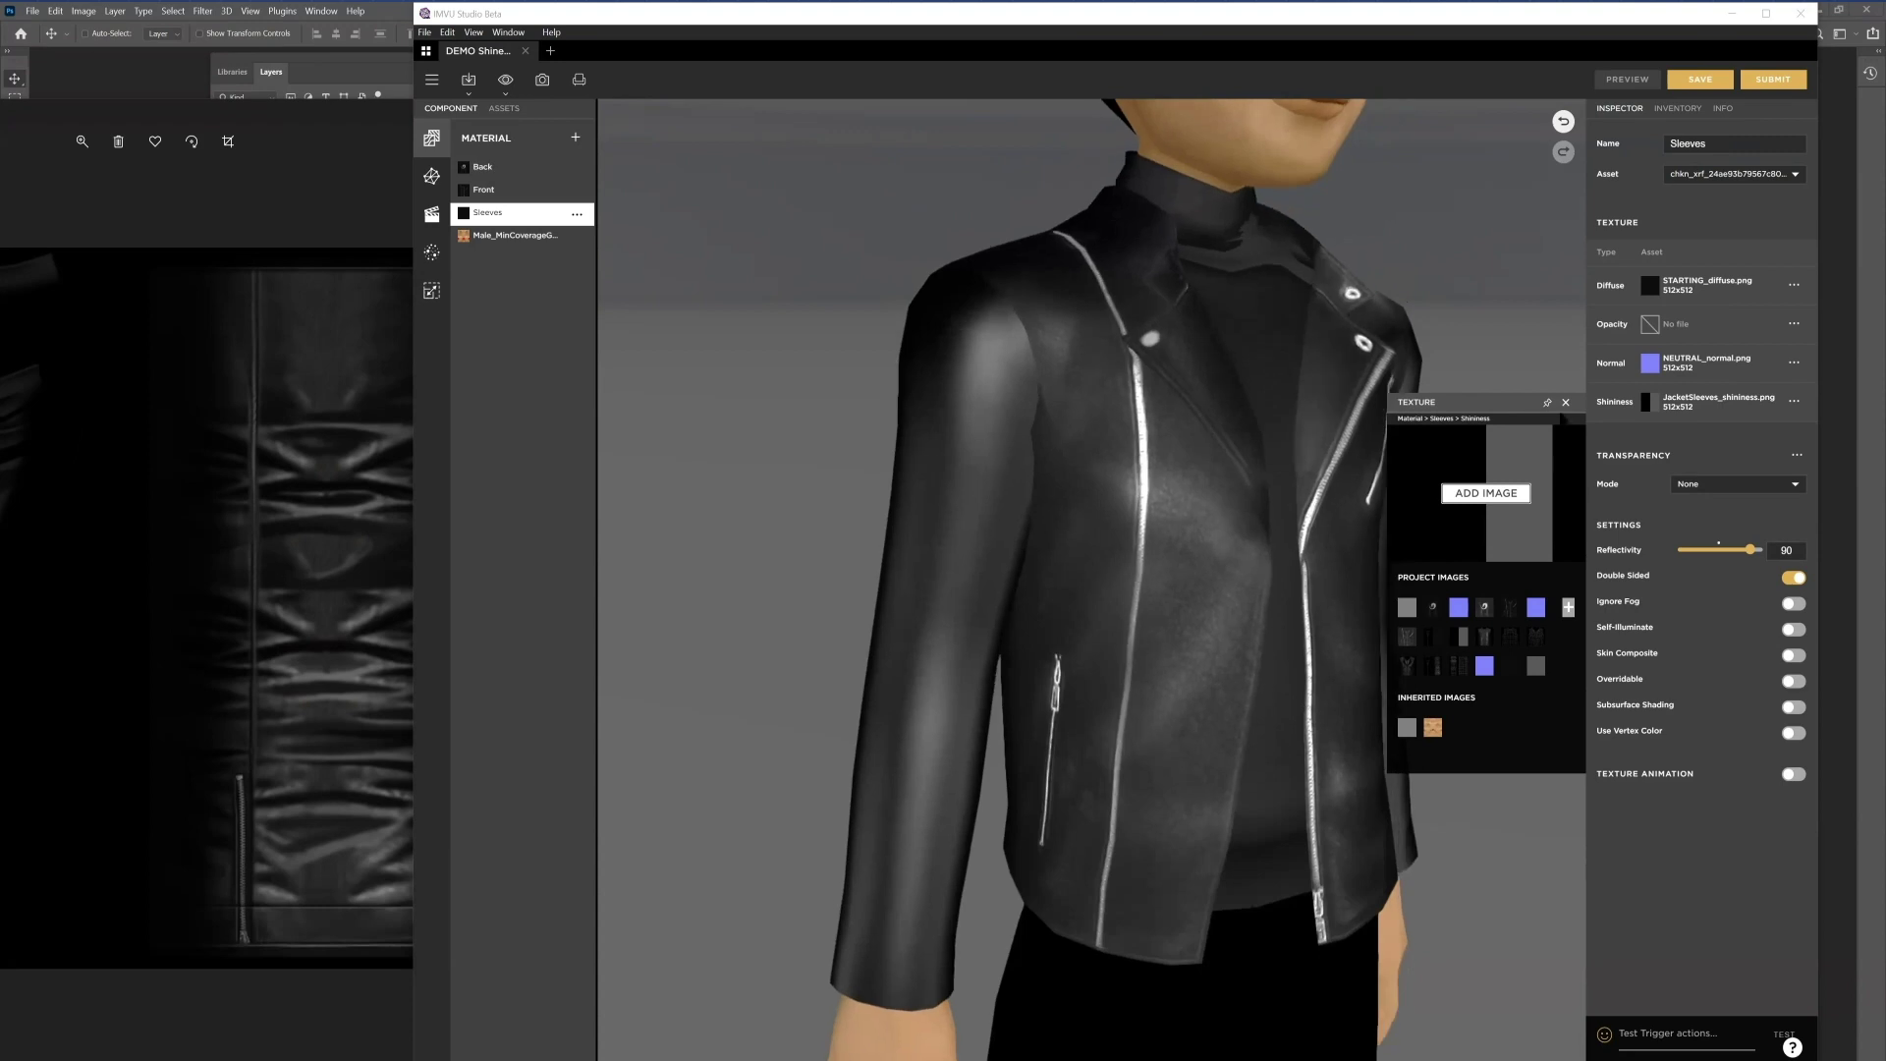
{"action": "left_click", "coordinate": [1565, 402]}
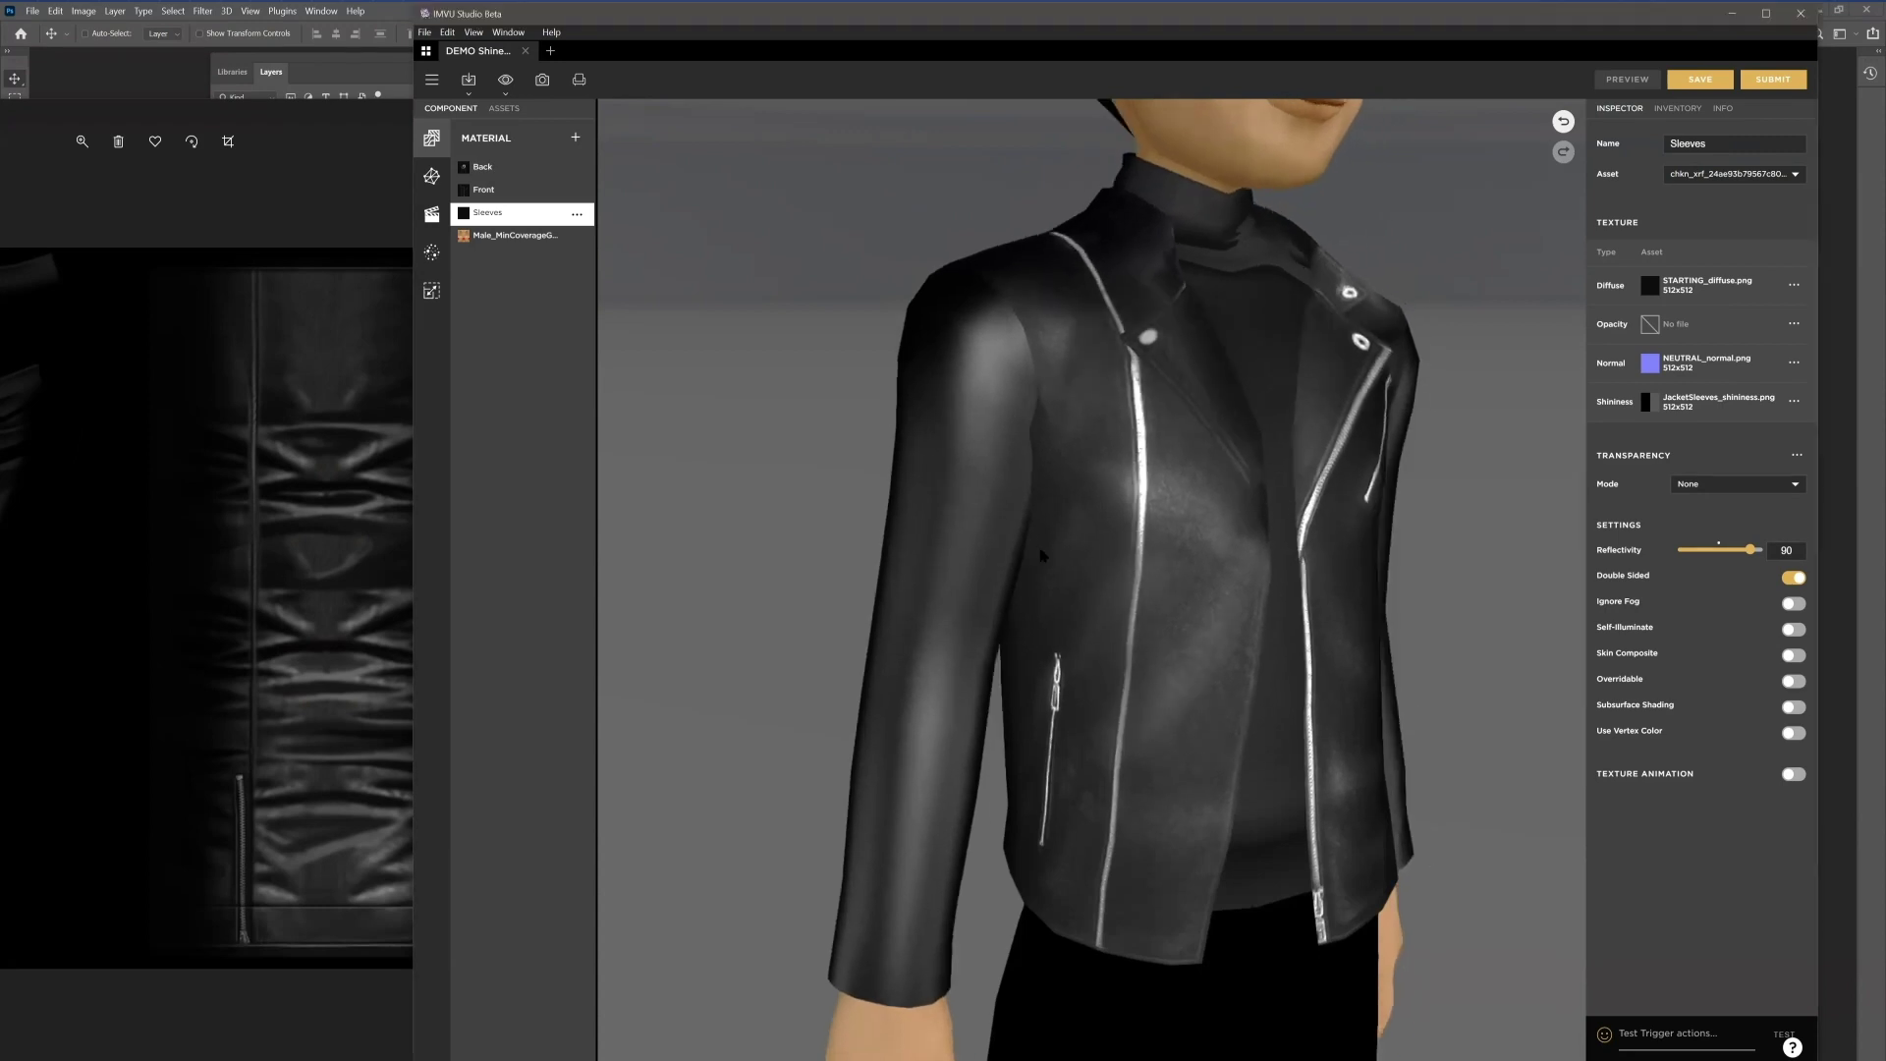
{"action": "left_click_drag", "start_coordinate": [1060, 592], "coordinate": [727, 542]}
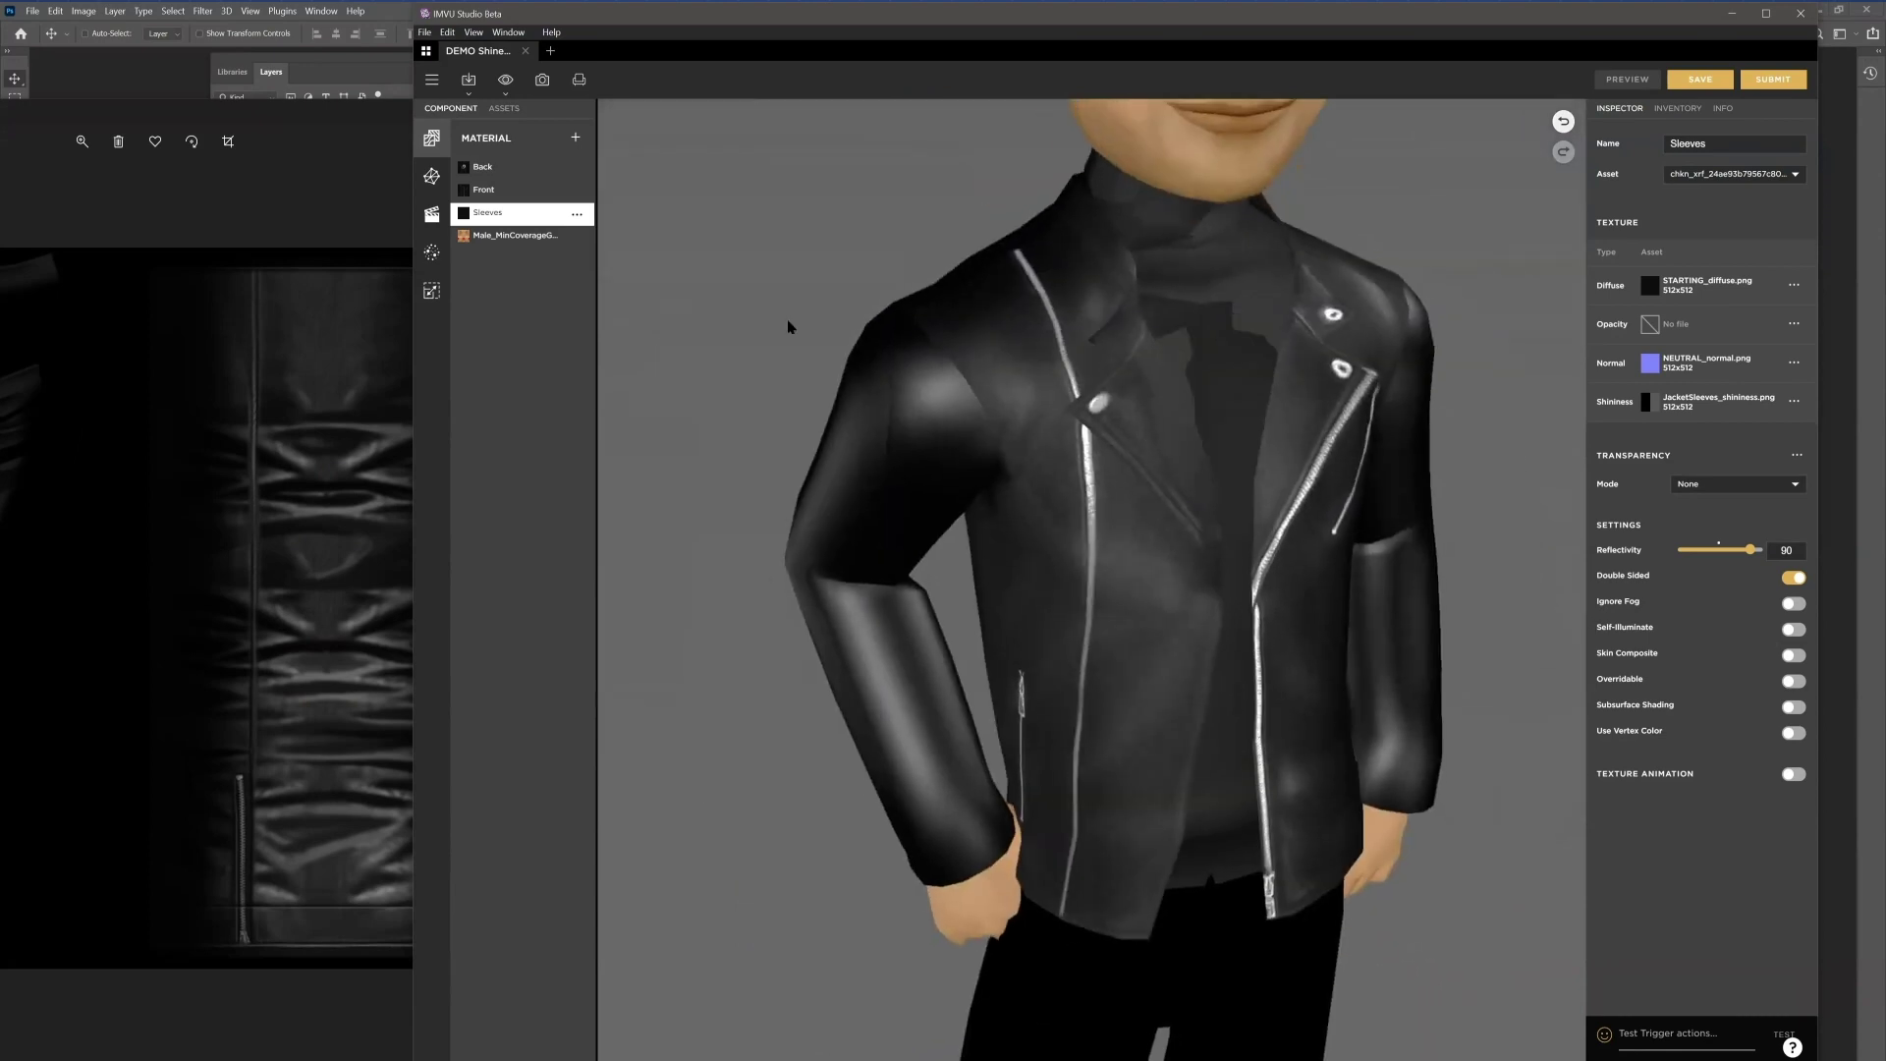
Step: Set the Front material's reflectivity to 75 and preview the change on the jacket
{"action": "left_click", "coordinate": [483, 191]}
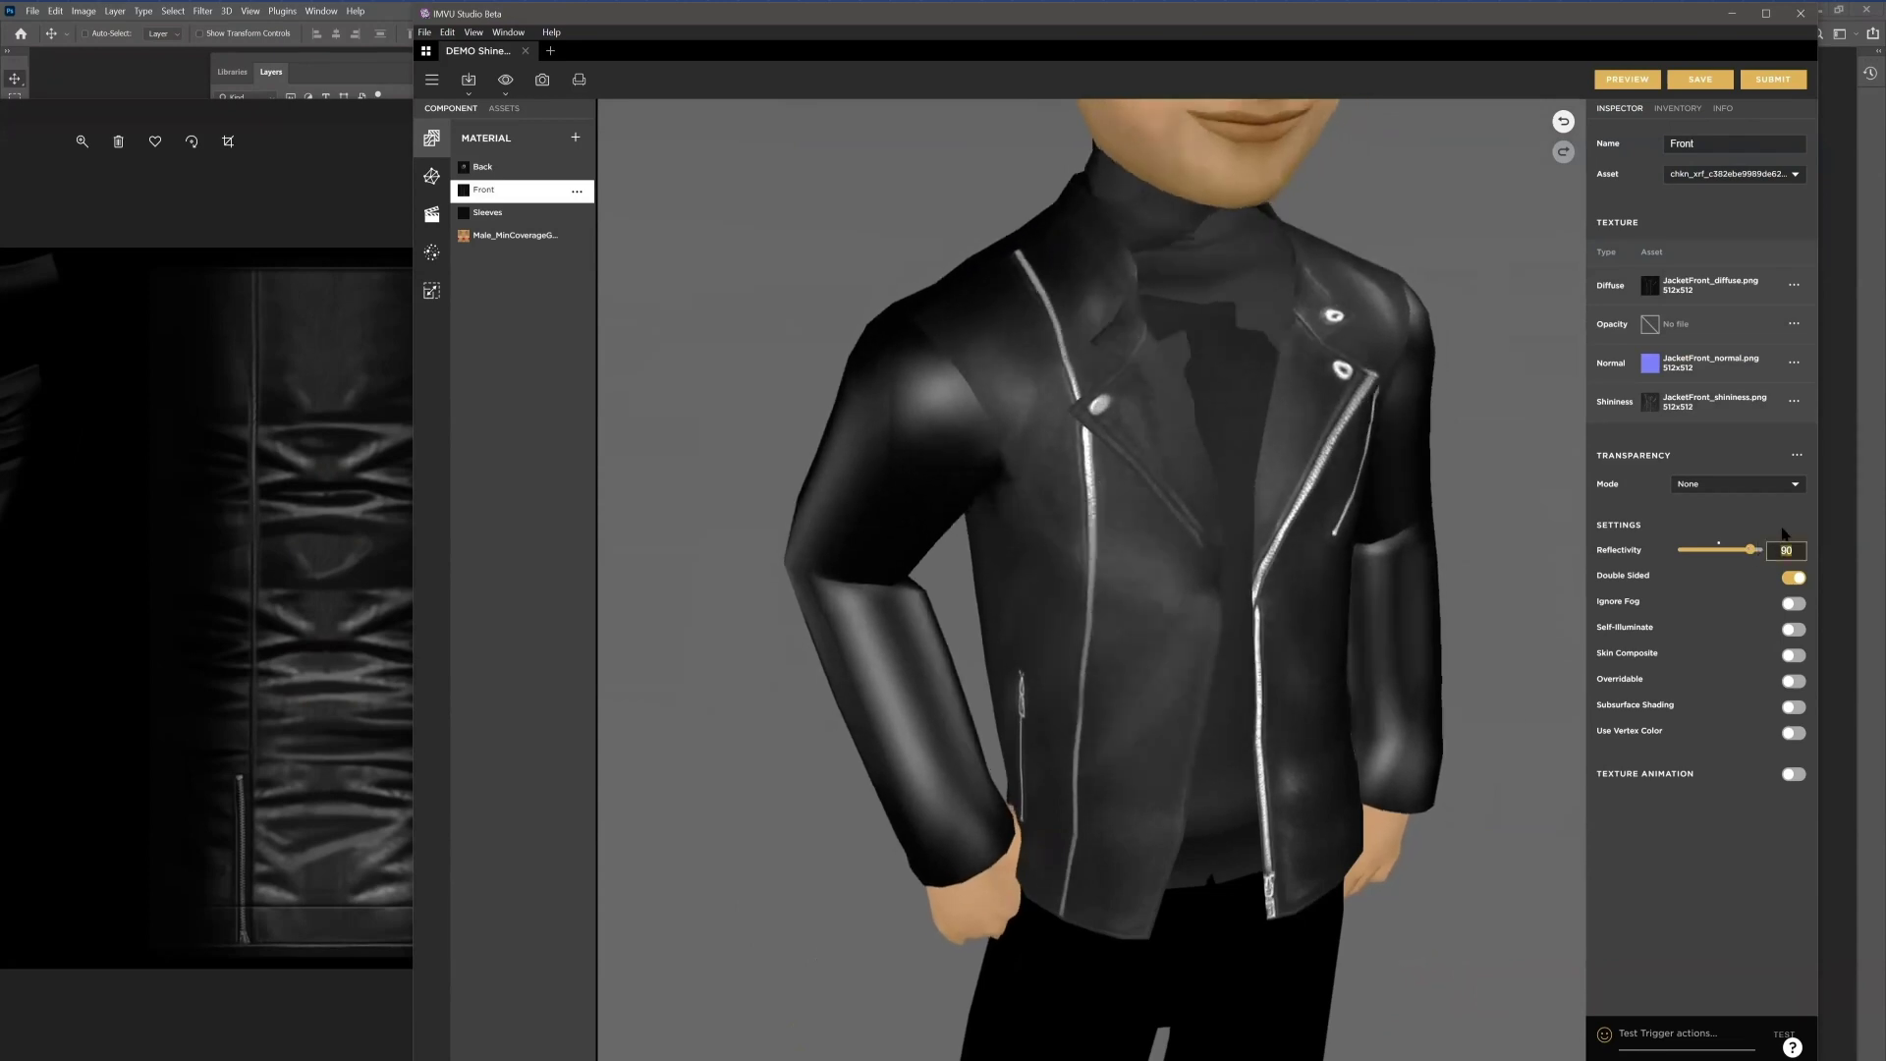
{"action": "type", "text": "75"}
{"action": "key", "text": "Return"}
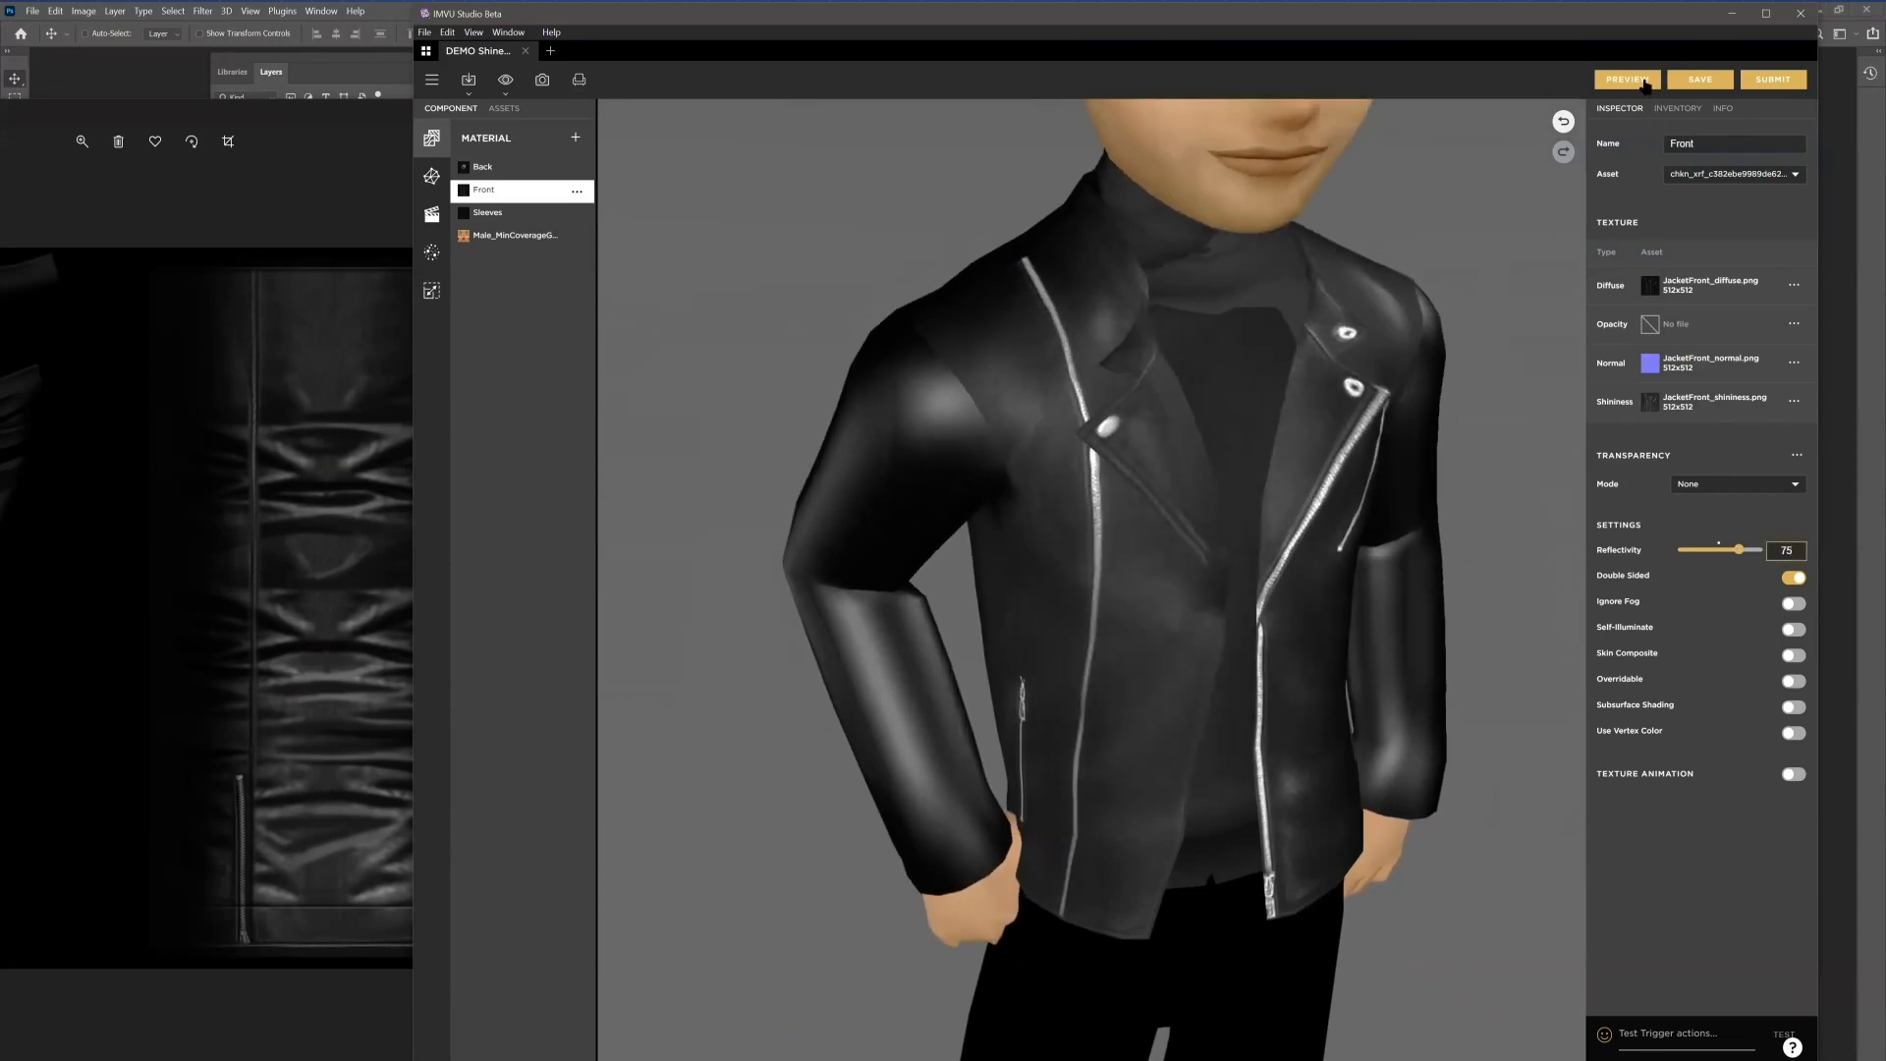
{"action": "left_click", "coordinate": [1631, 80]}
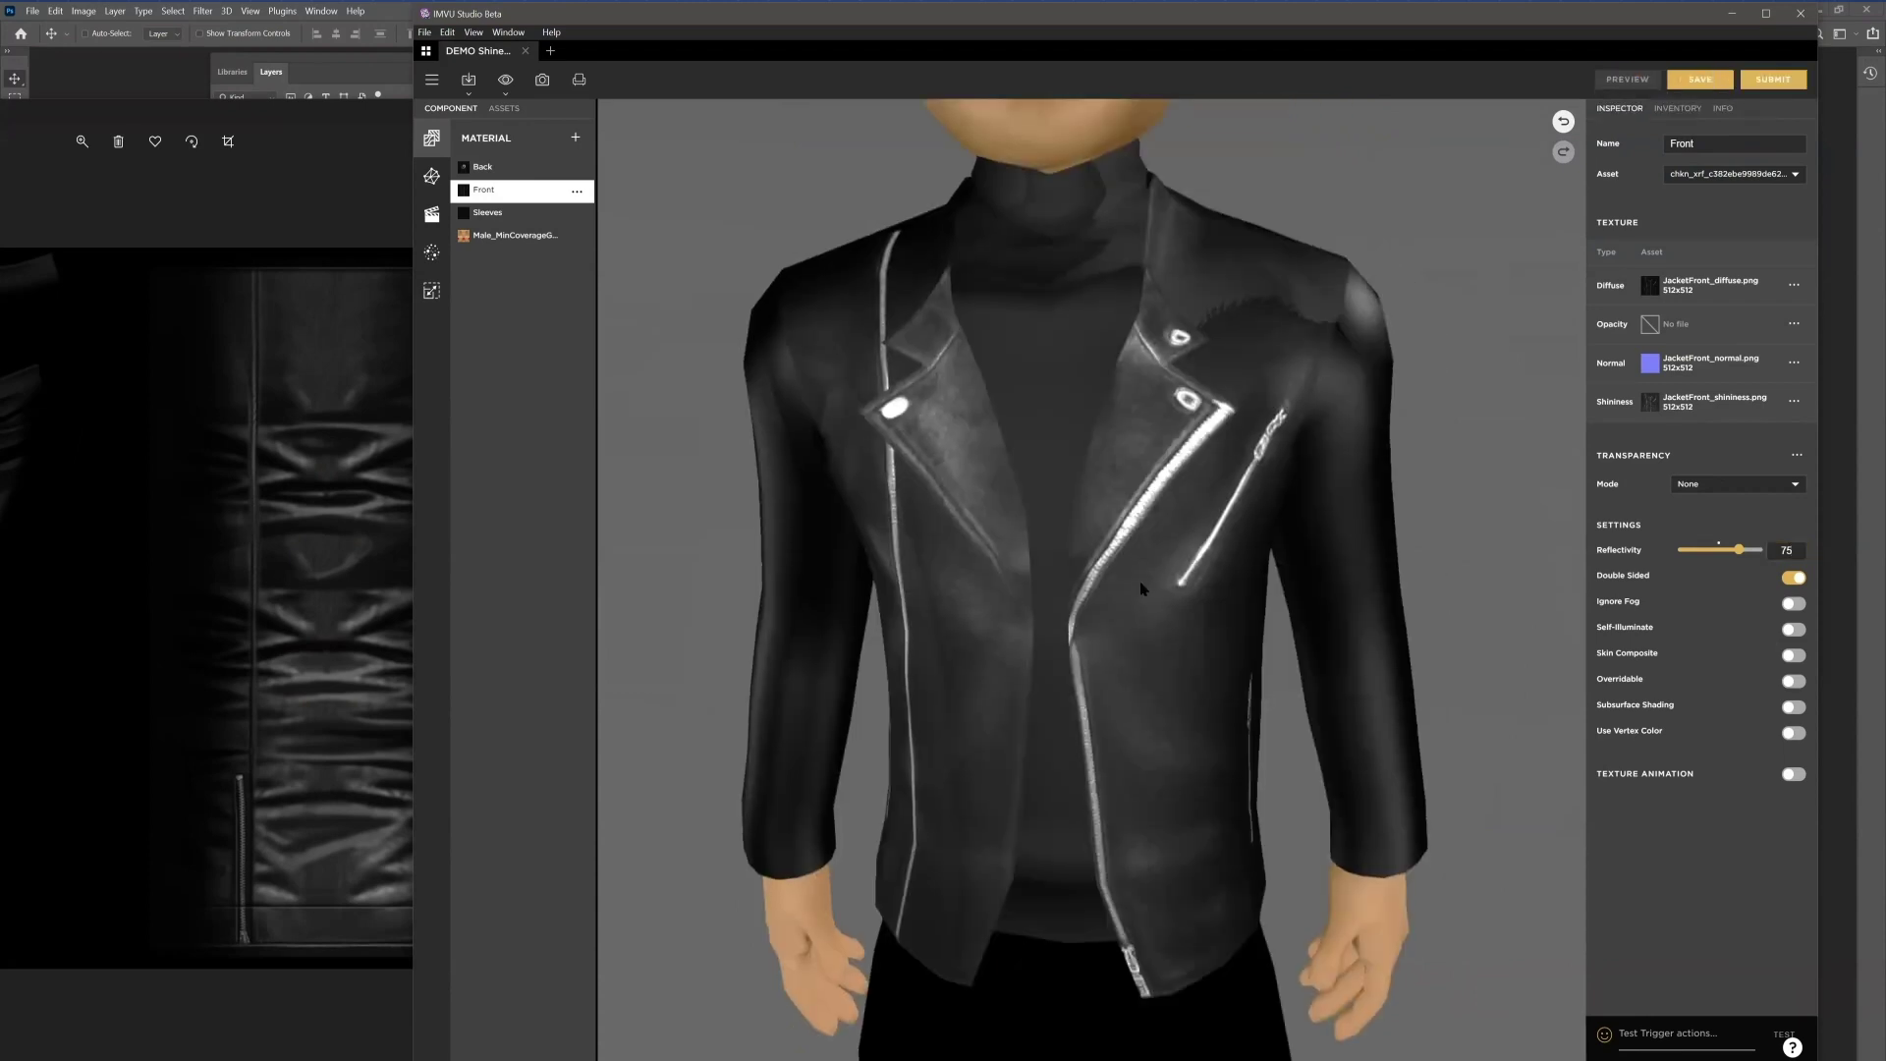
Step: Examine the reflections on the jacket's front panels and zippers from the front and the side
{"action": "left_click_drag", "start_coordinate": [1085, 491], "coordinate": [1202, 742]}
{"action": "left_click_drag", "start_coordinate": [1233, 665], "coordinate": [1151, 569]}
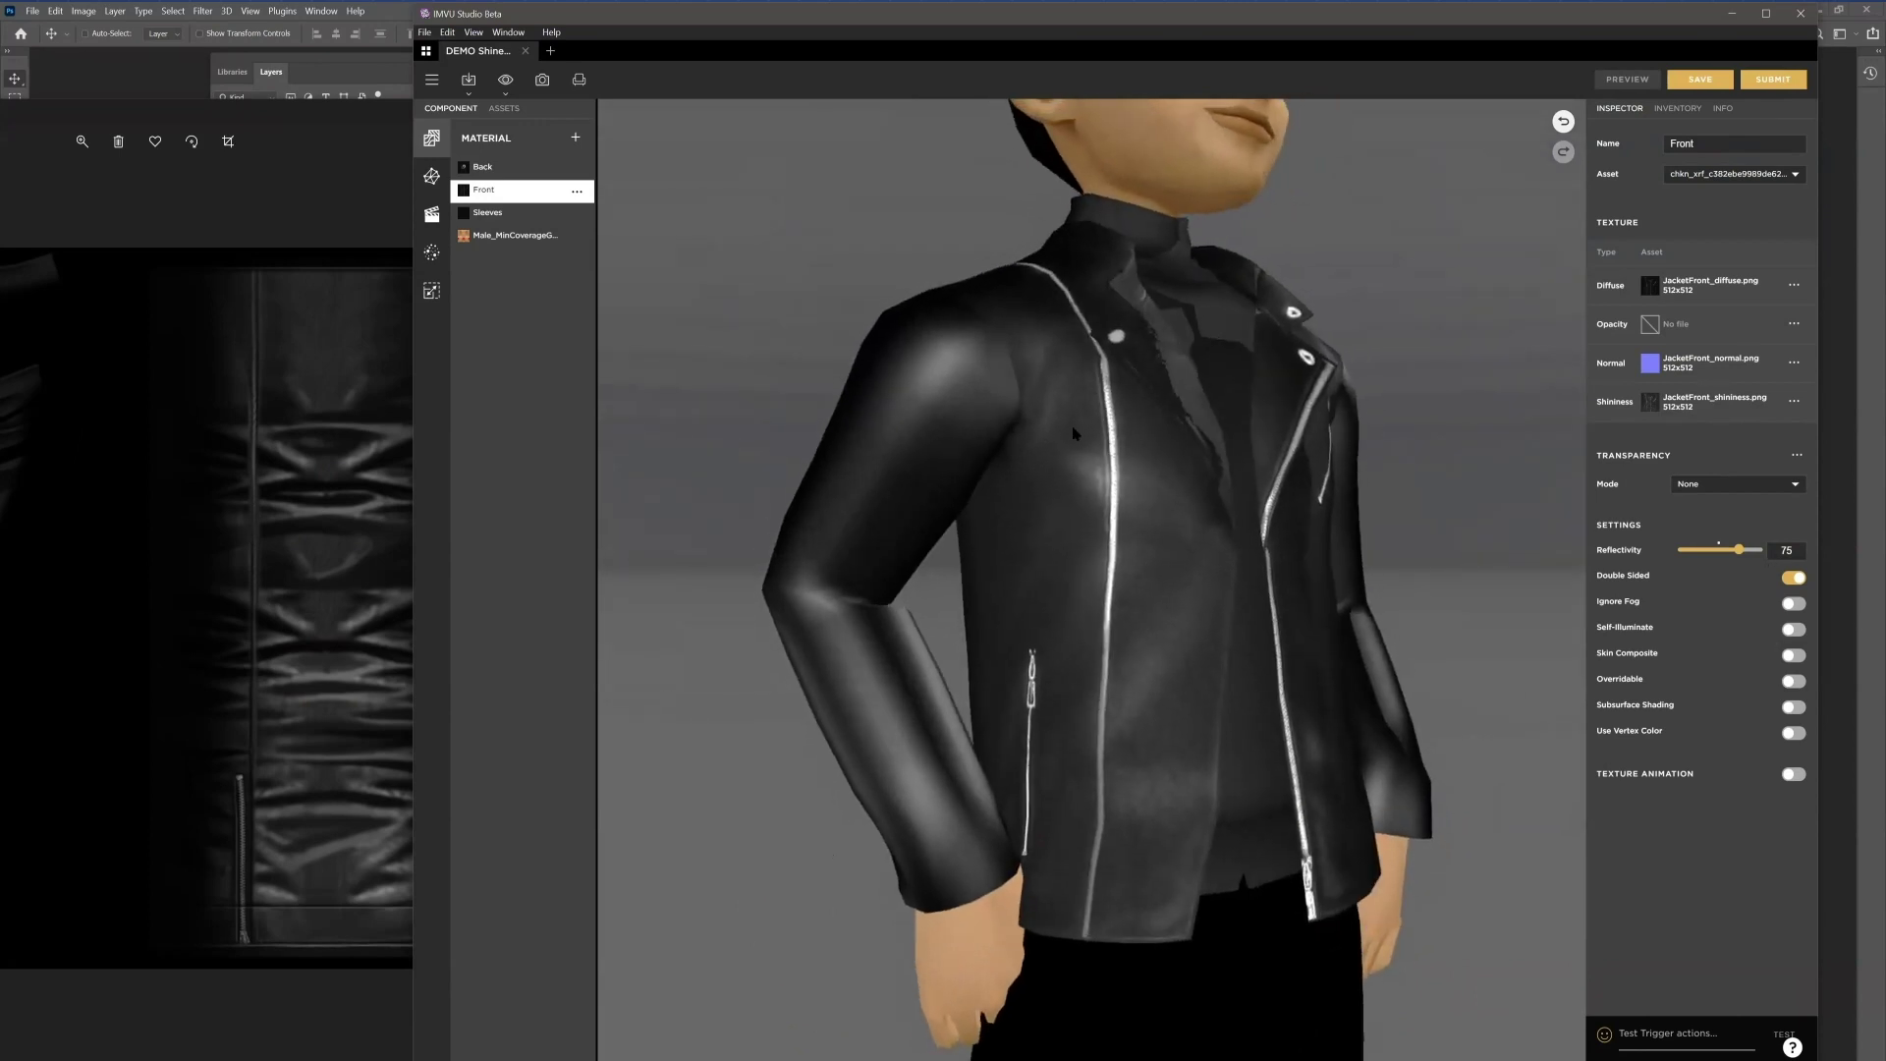
{"action": "left_click_drag", "start_coordinate": [1280, 707], "coordinate": [1064, 808]}
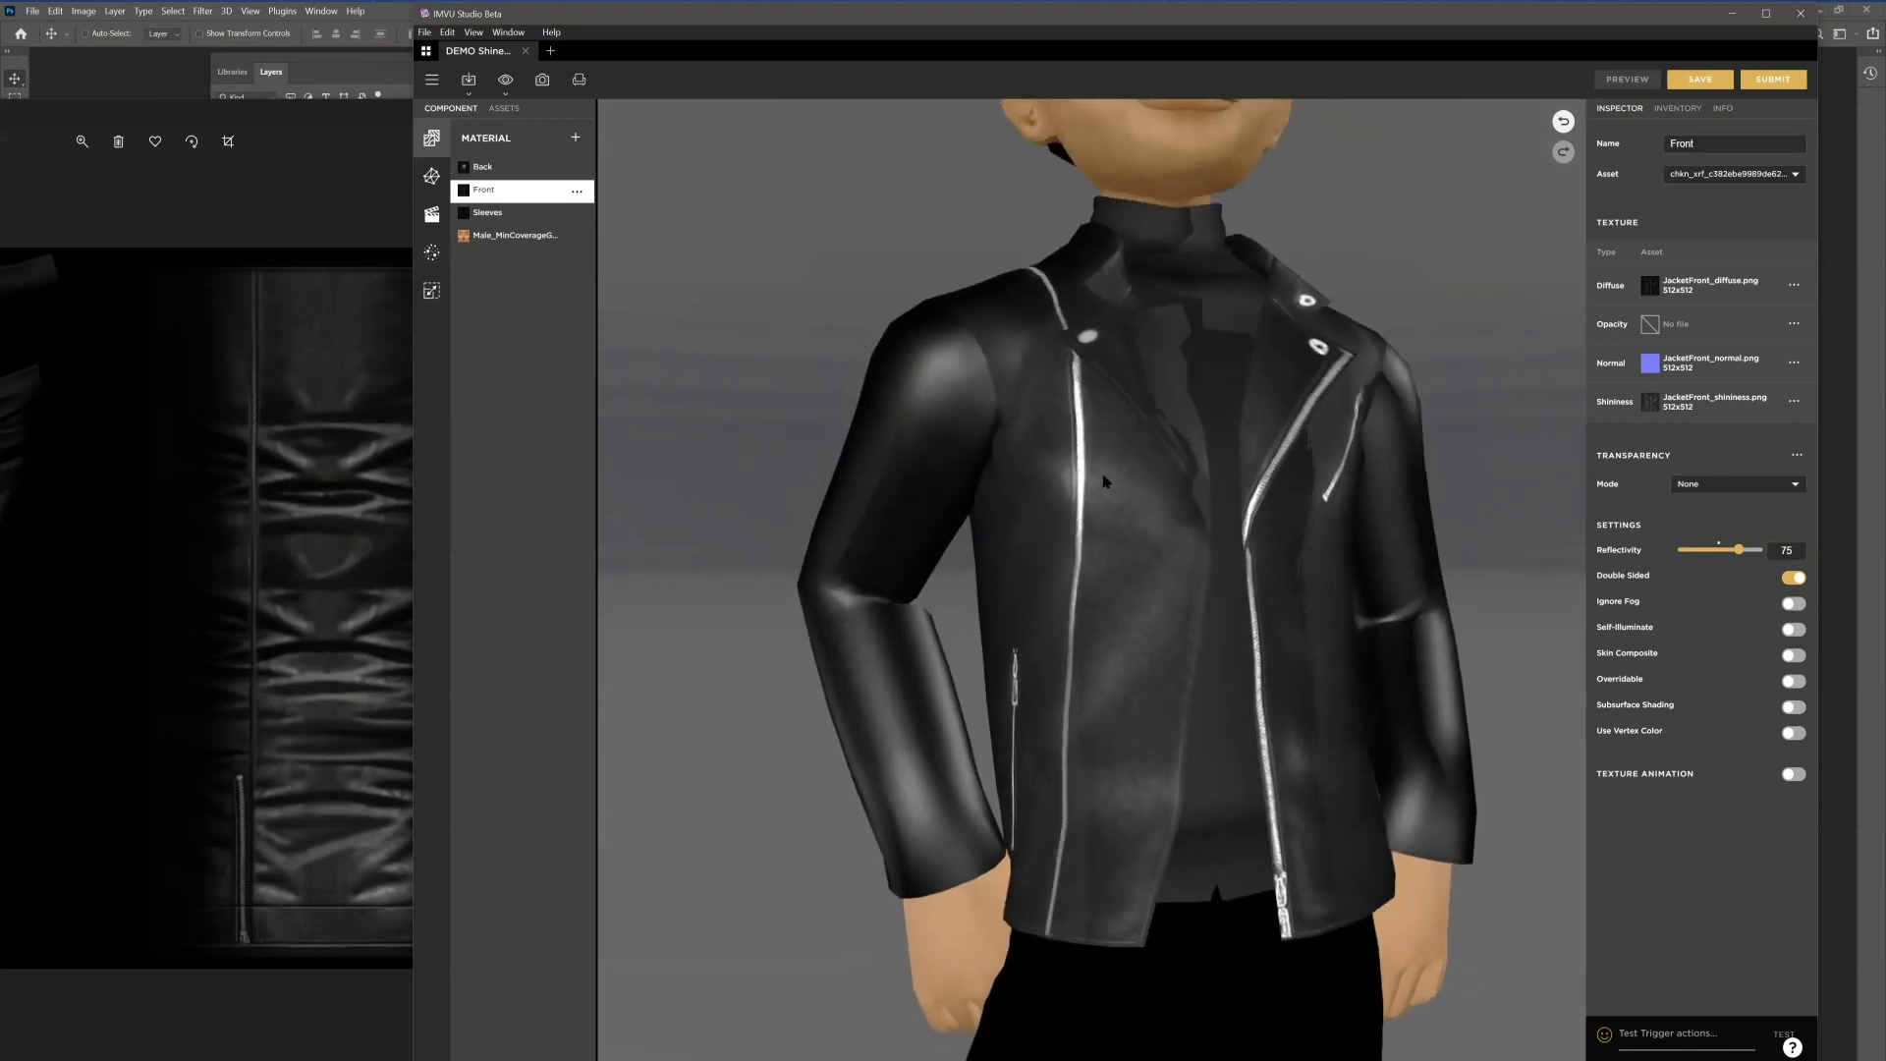
{"action": "left_click_drag", "start_coordinate": [1104, 481], "coordinate": [1155, 709]}
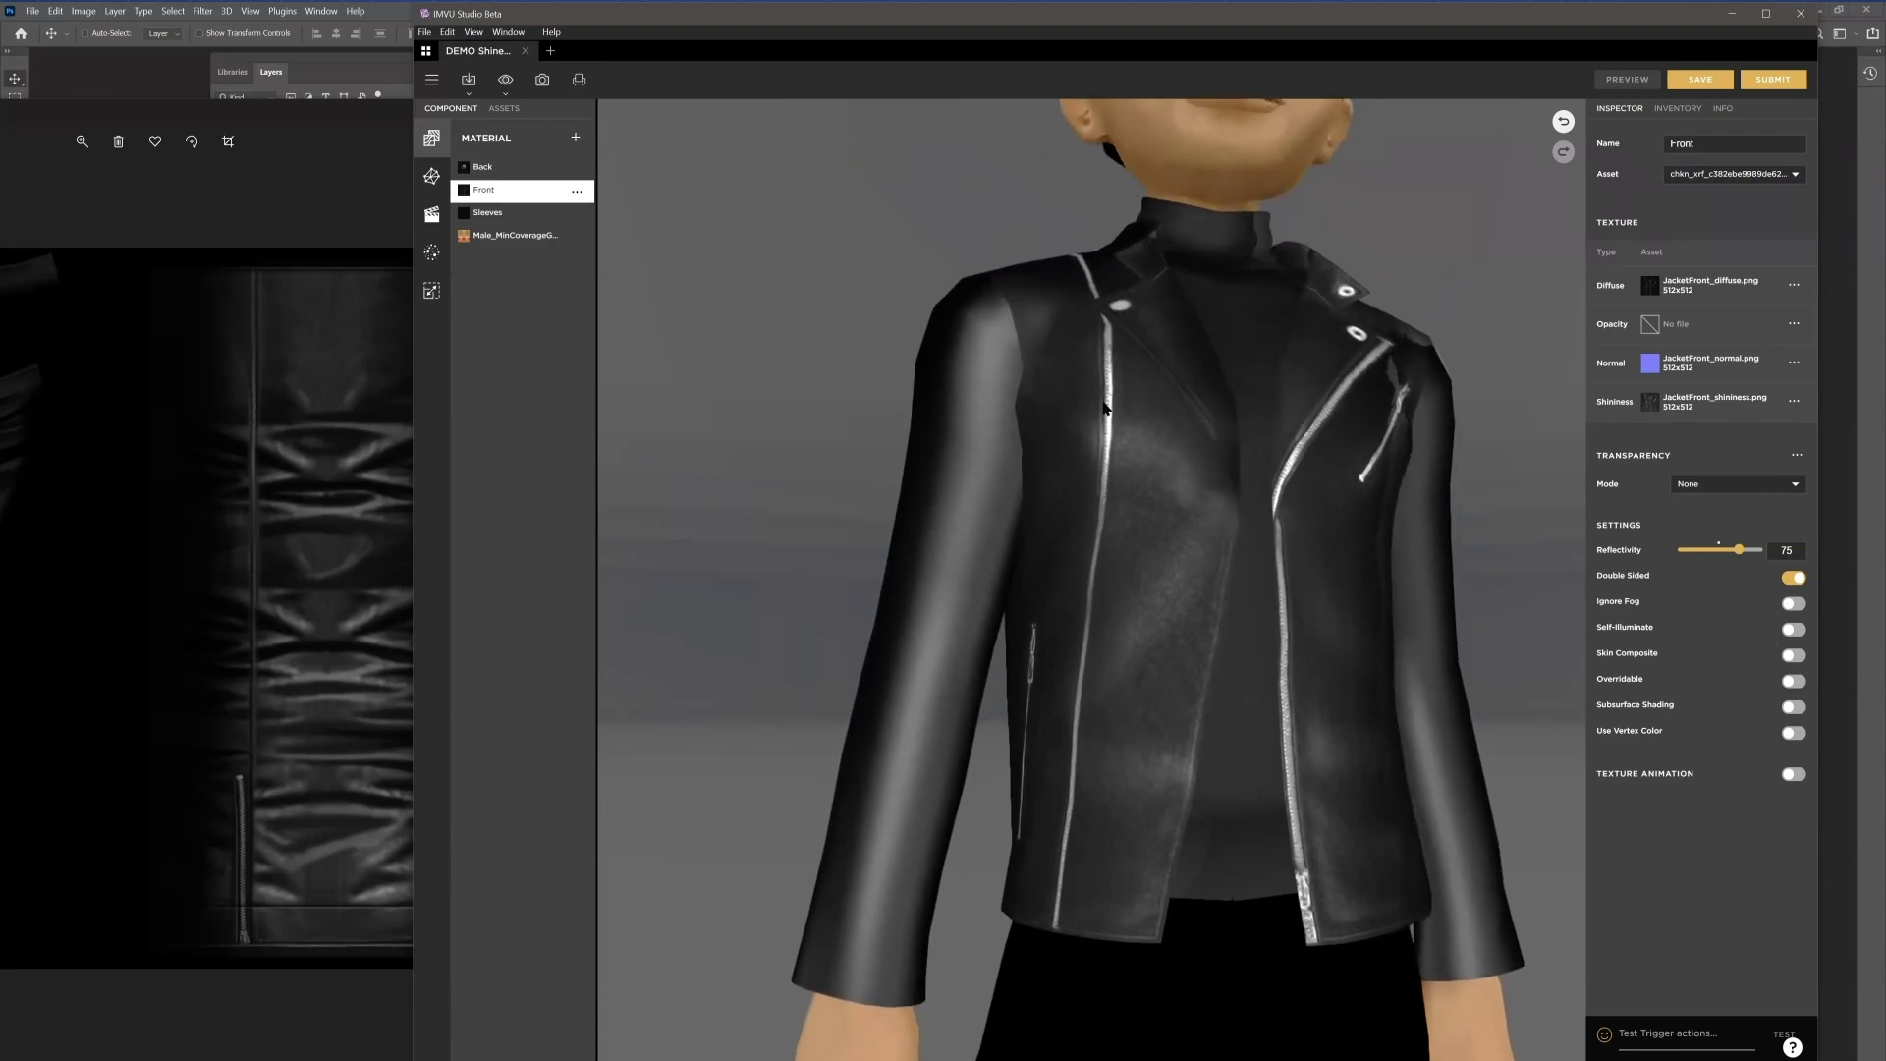
{"action": "left_click", "coordinate": [346, 196]}
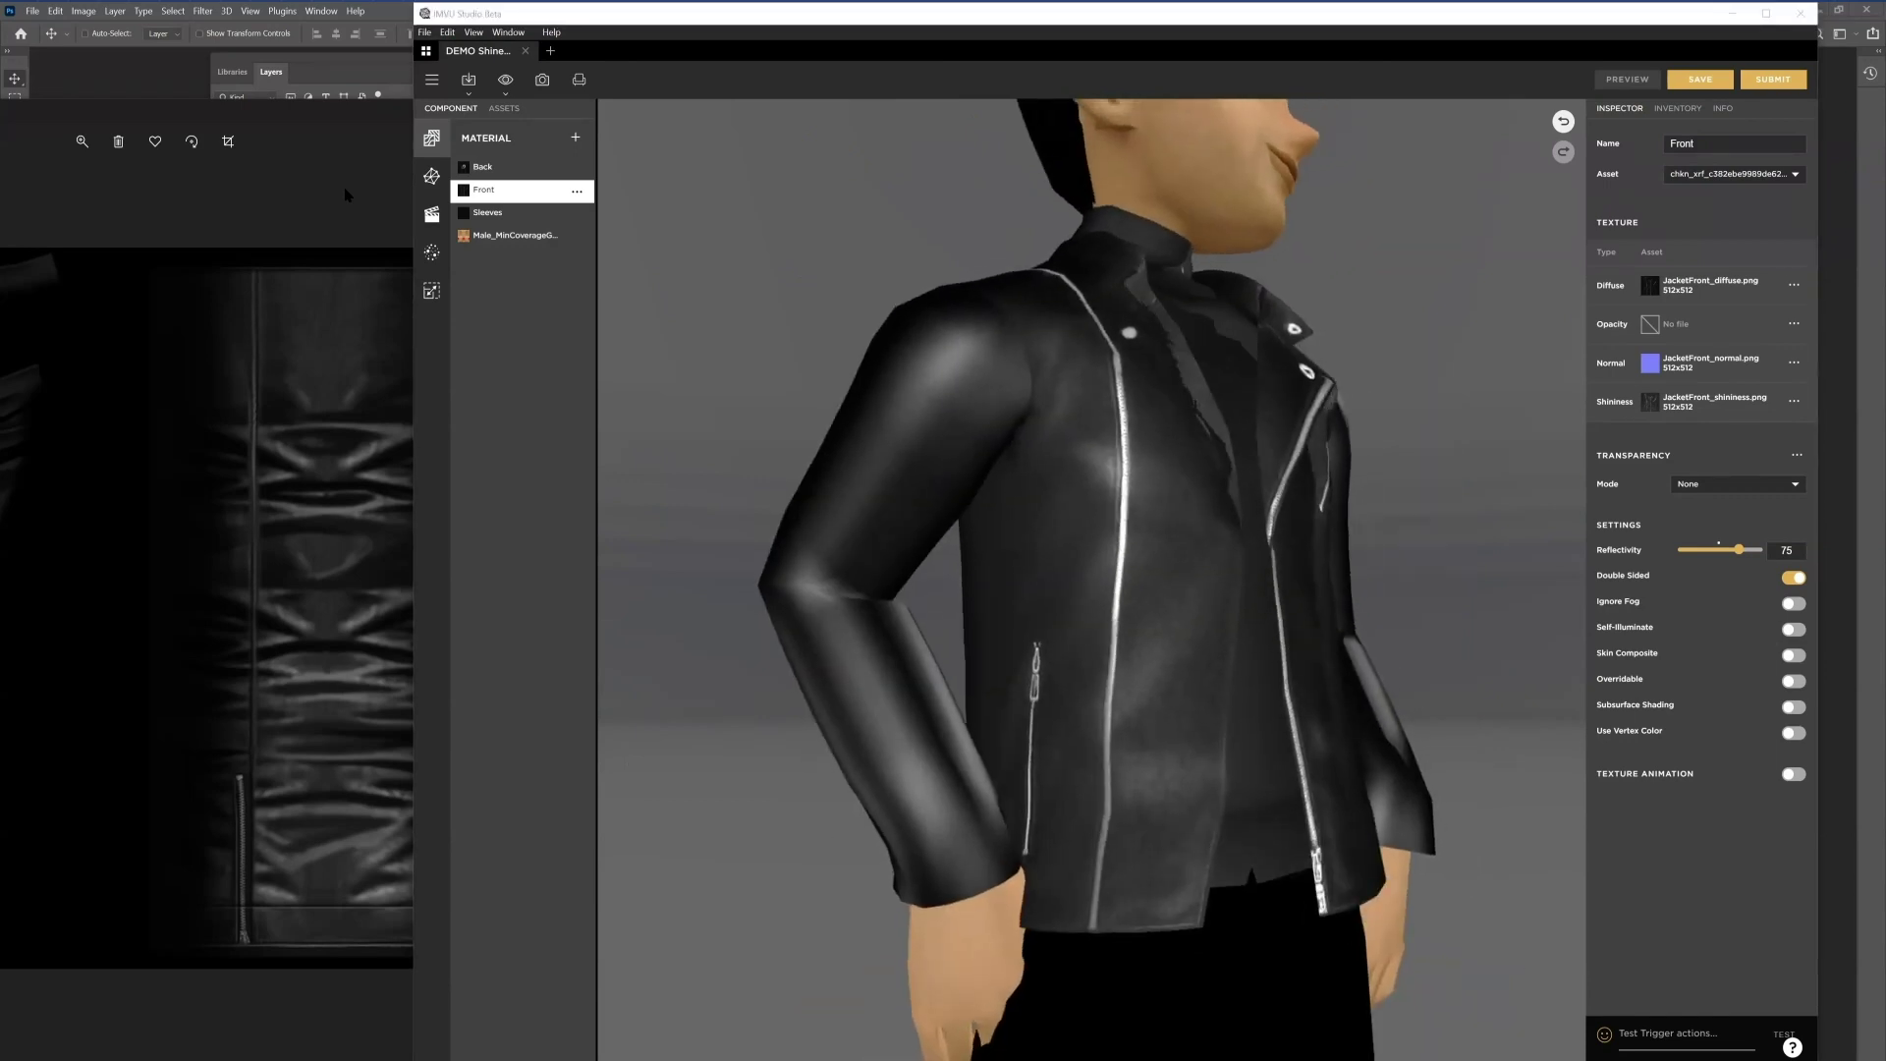
Step: View the jacket_front_original.jpg reference, return to the jacket preview and compare the front's highlights from both sides
{"action": "key", "text": "alt+Tab"}
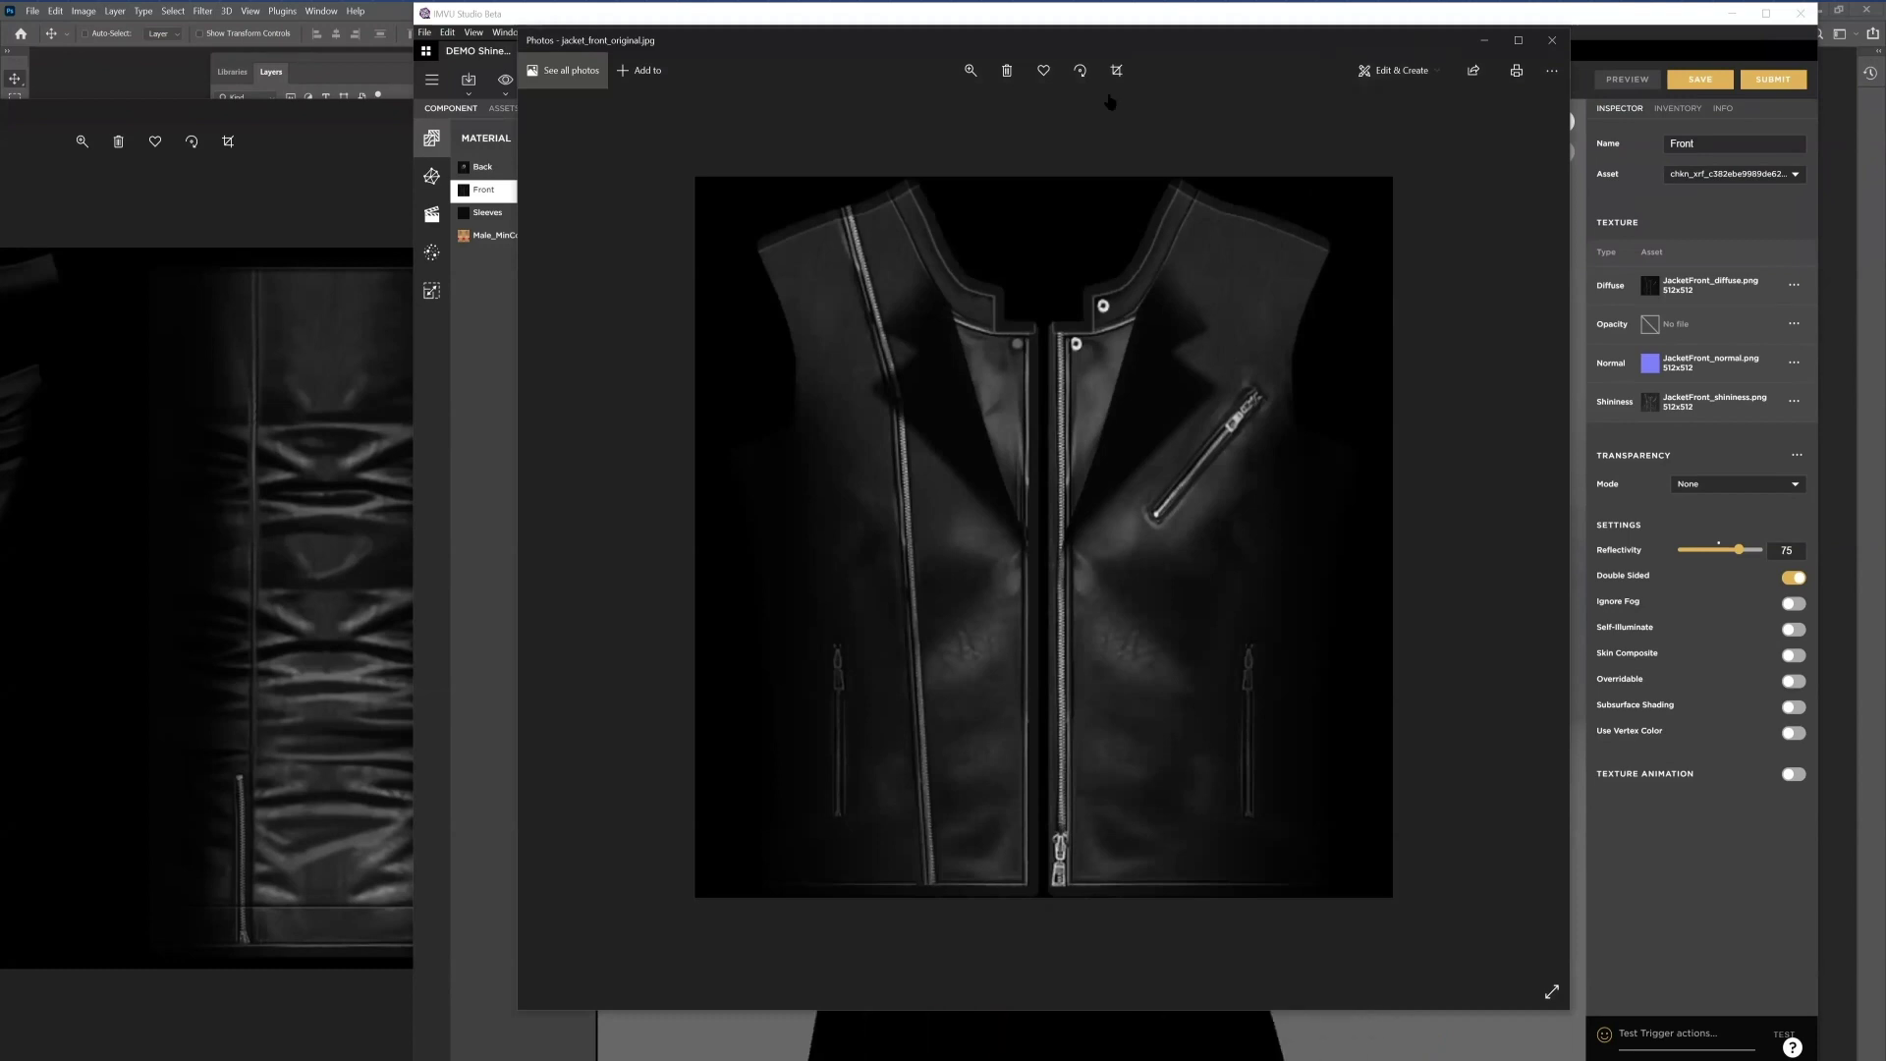
{"action": "key", "text": "alt+Tab"}
{"action": "left_click_drag", "start_coordinate": [1147, 538], "coordinate": [1033, 418]}
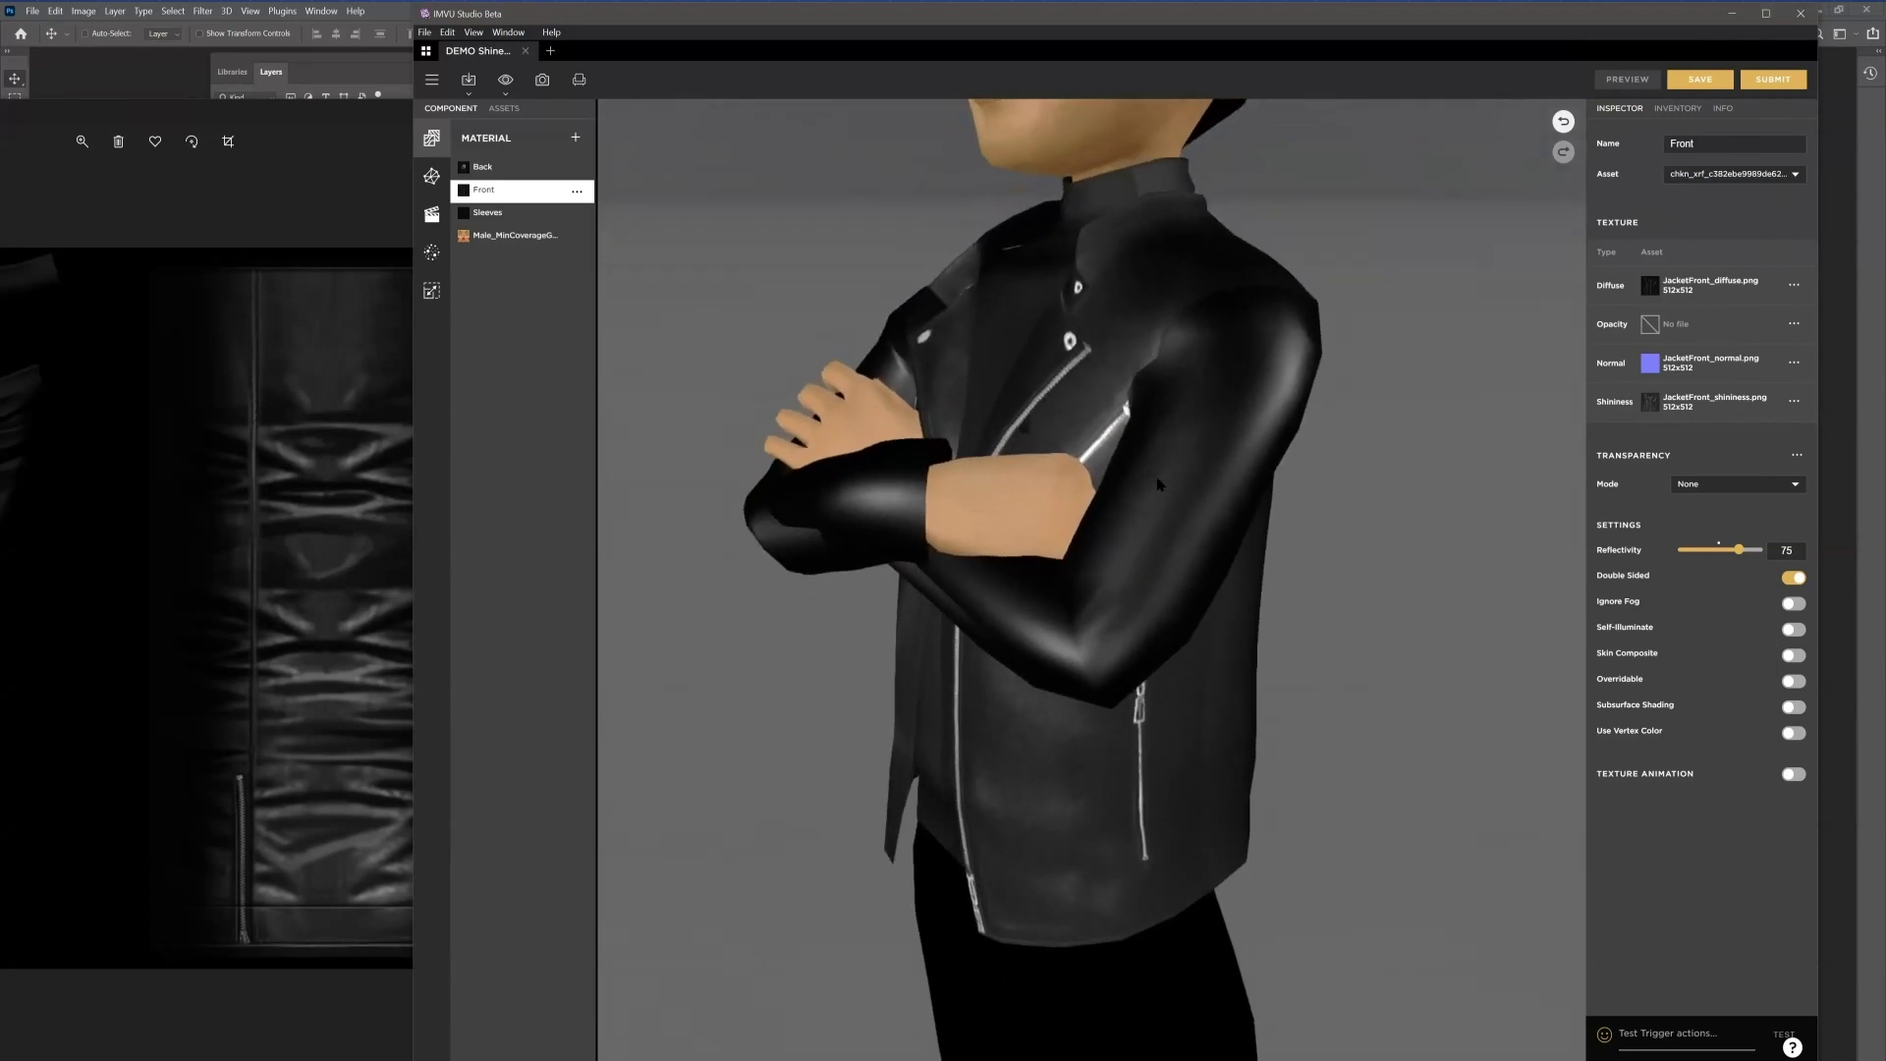
{"action": "left_click_drag", "start_coordinate": [1157, 478], "coordinate": [1235, 483]}
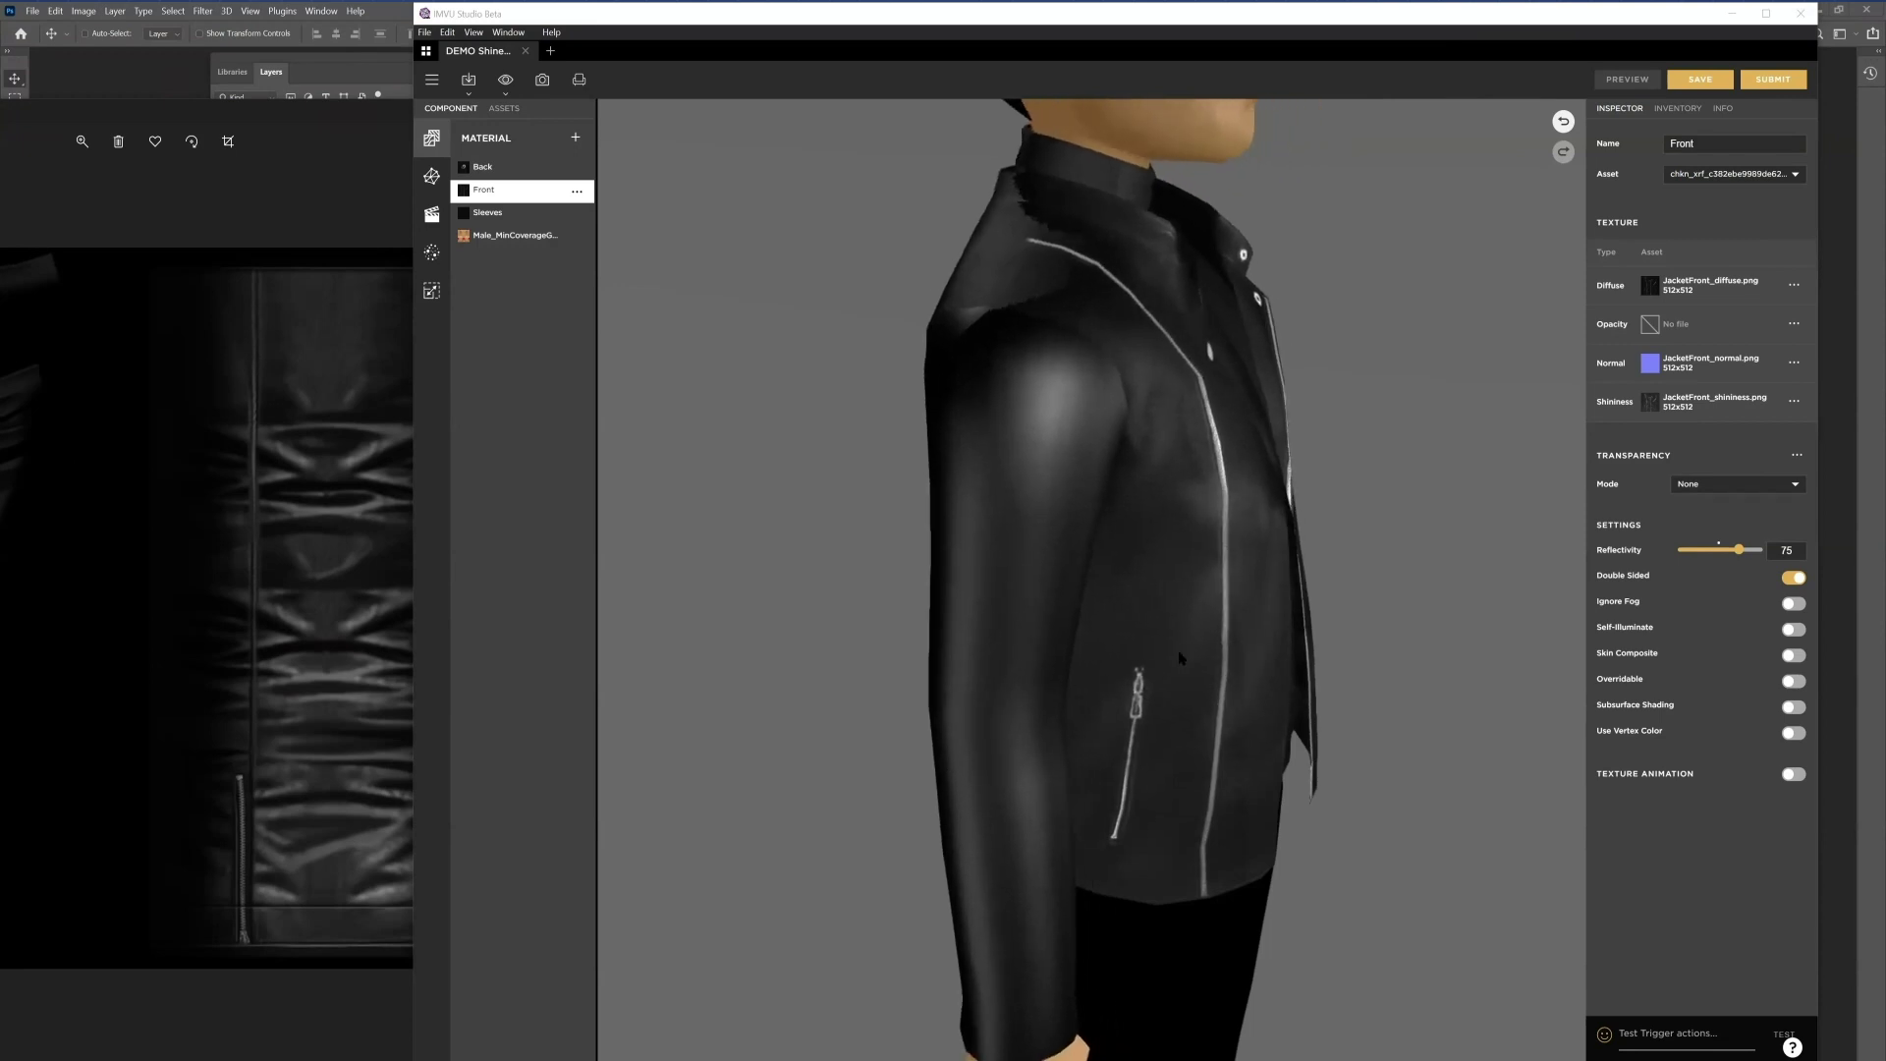
{"action": "left_click_drag", "start_coordinate": [1206, 574], "coordinate": [1154, 578]}
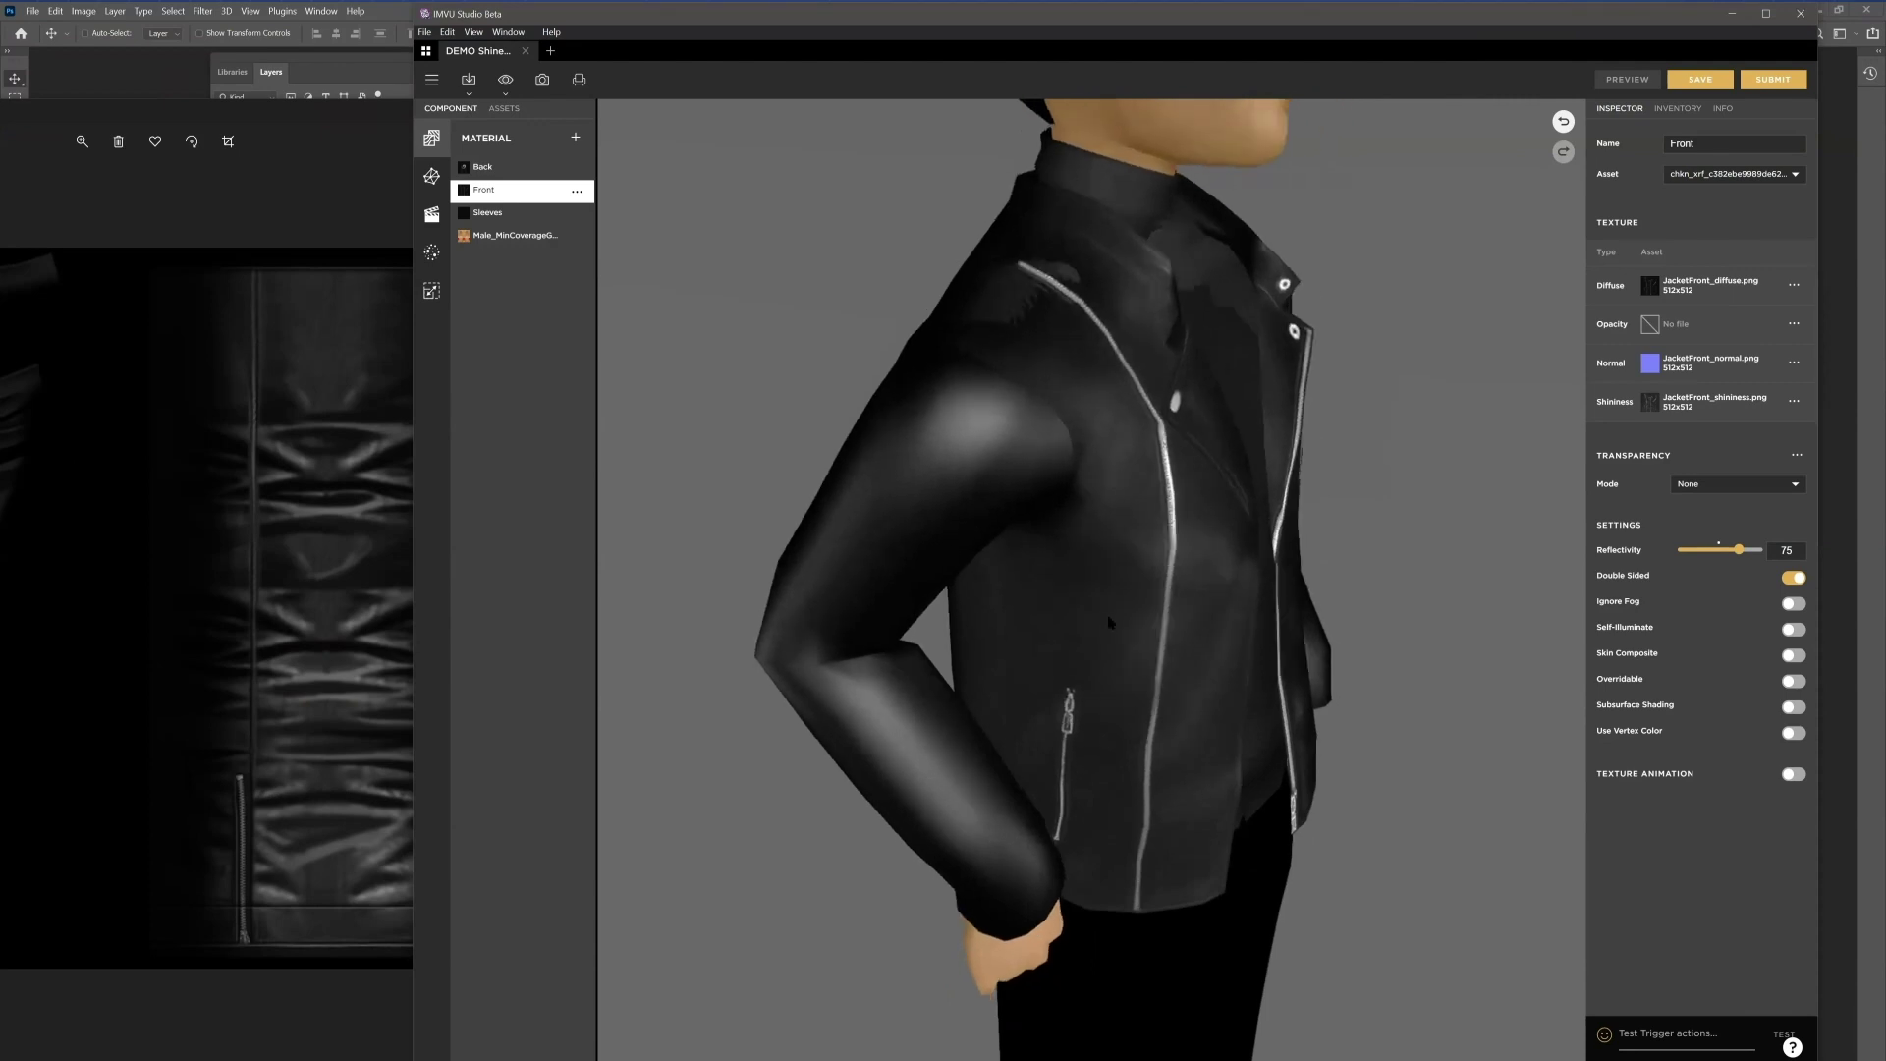
{"action": "left_click_drag", "start_coordinate": [1168, 635], "coordinate": [1097, 621]}
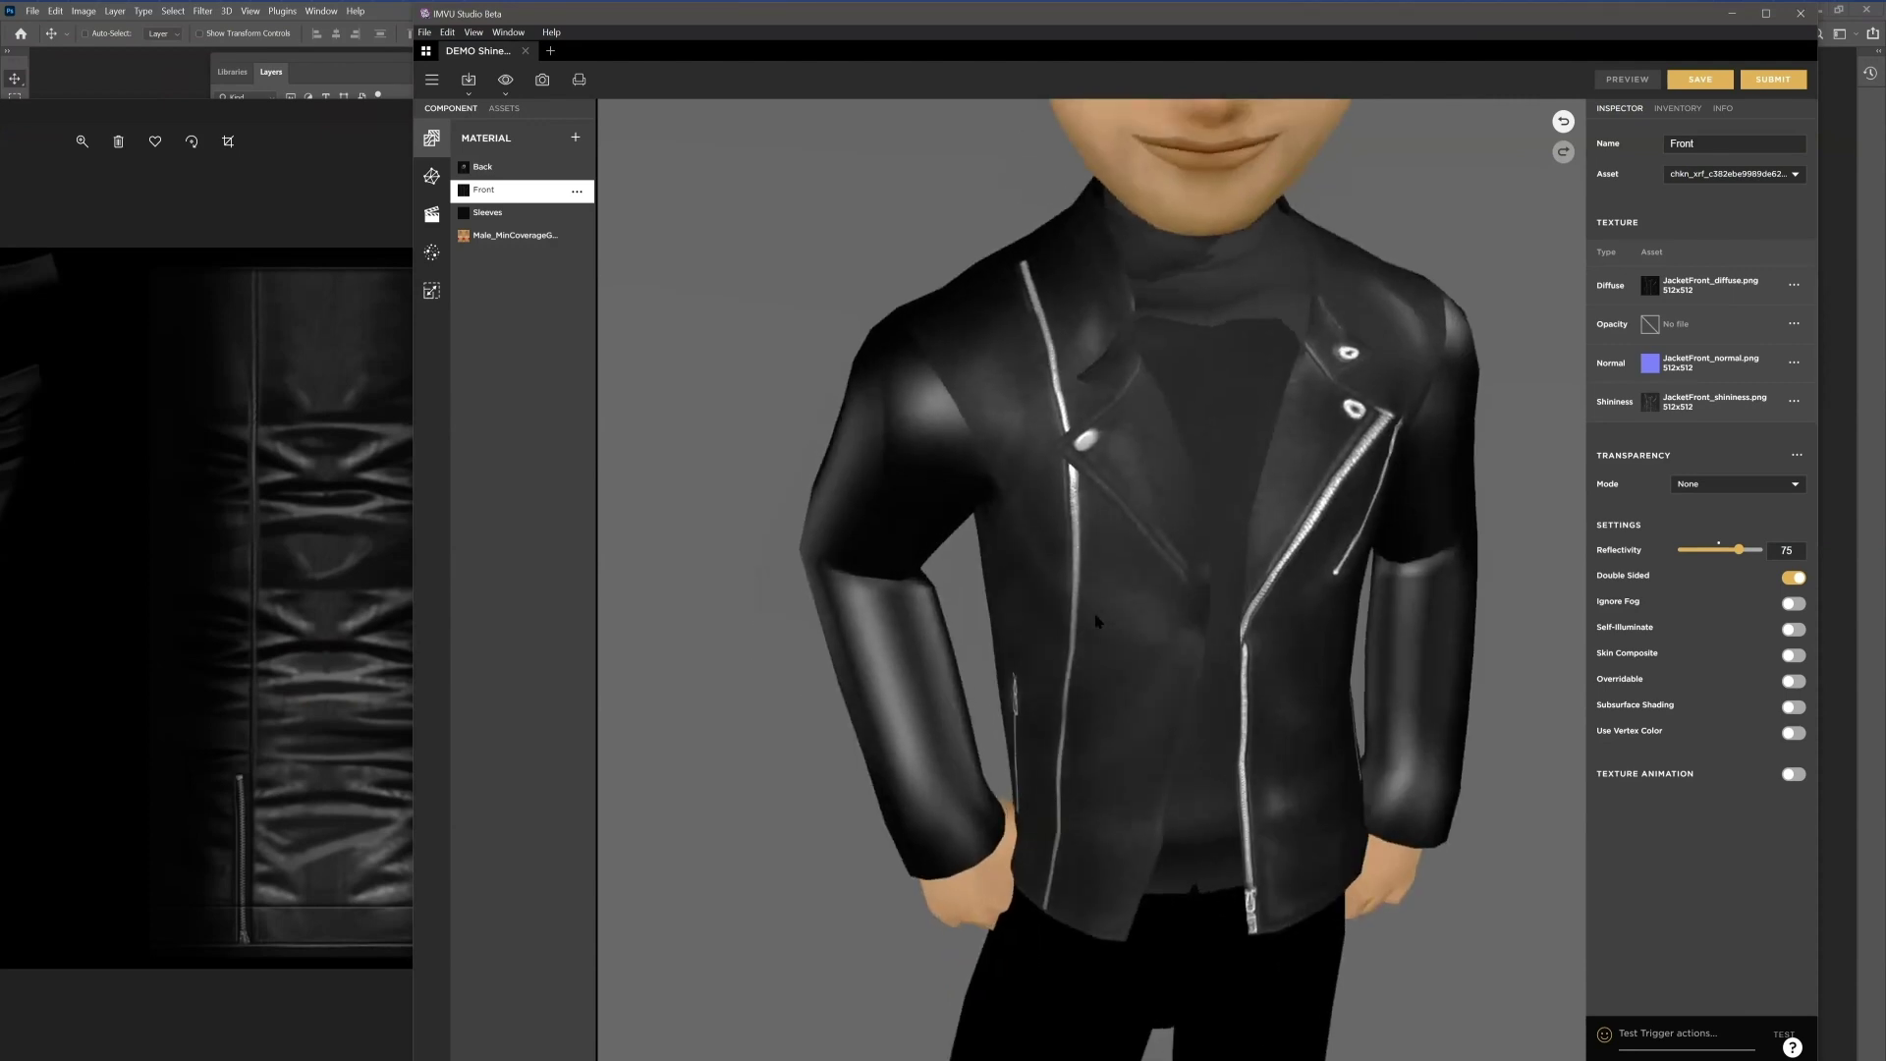
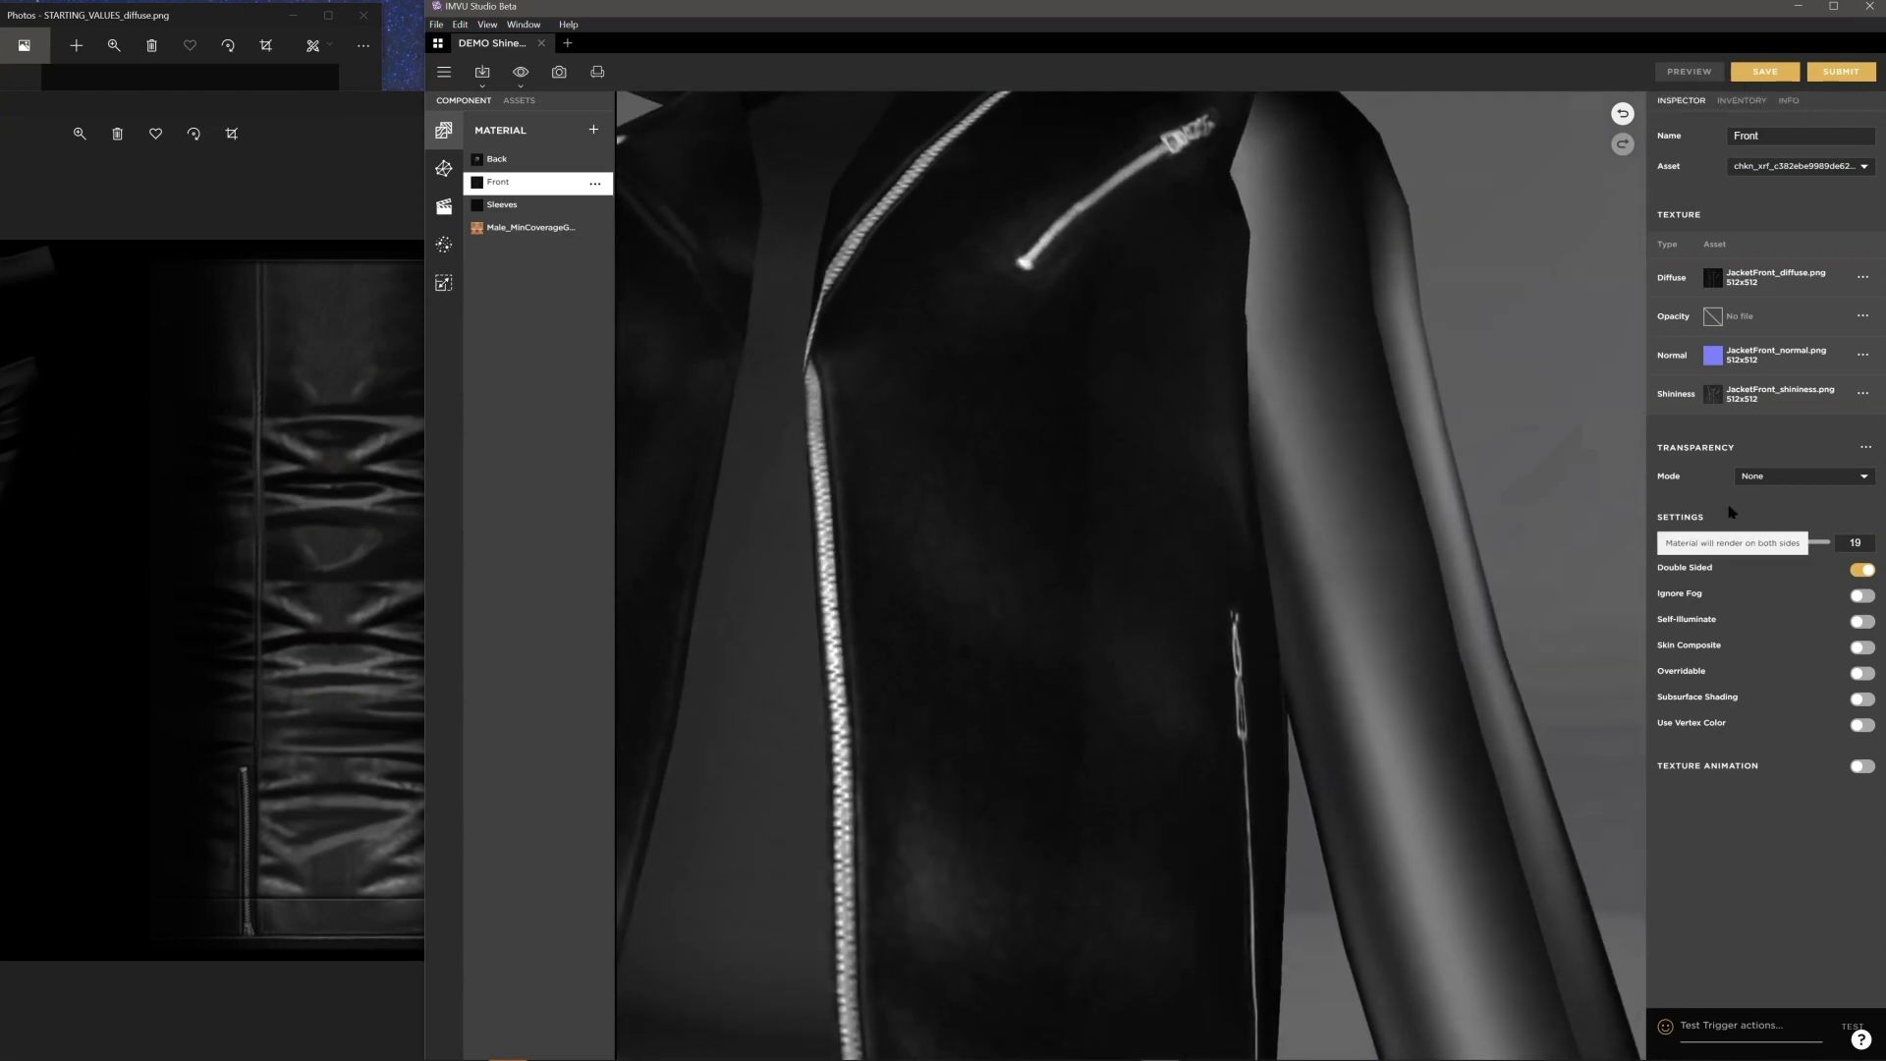
Step: Raise the Front material's reflectivity to 61 and preview the change on the jacket
{"action": "scroll", "coordinate": [1120, 580], "scroll_direction": "down", "scroll_amount": 3}
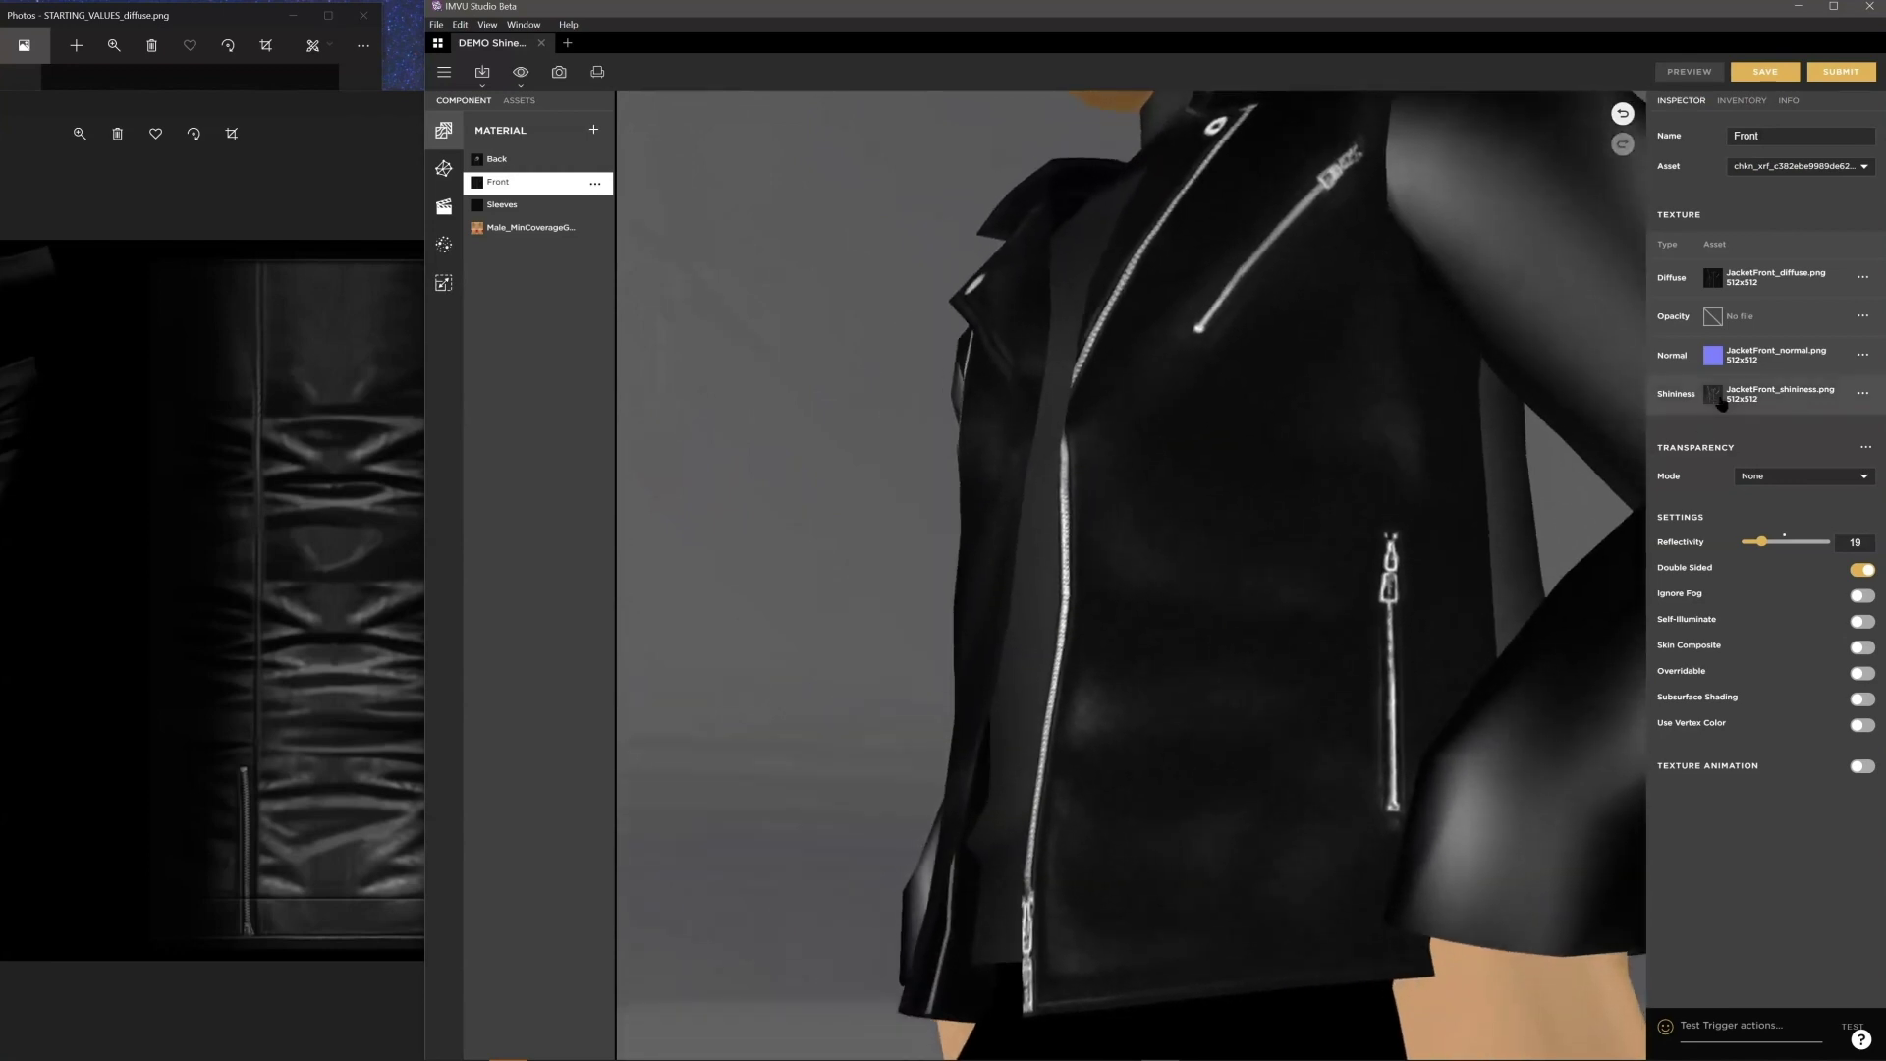
{"action": "mouse_move", "coordinate": [1721, 403]}
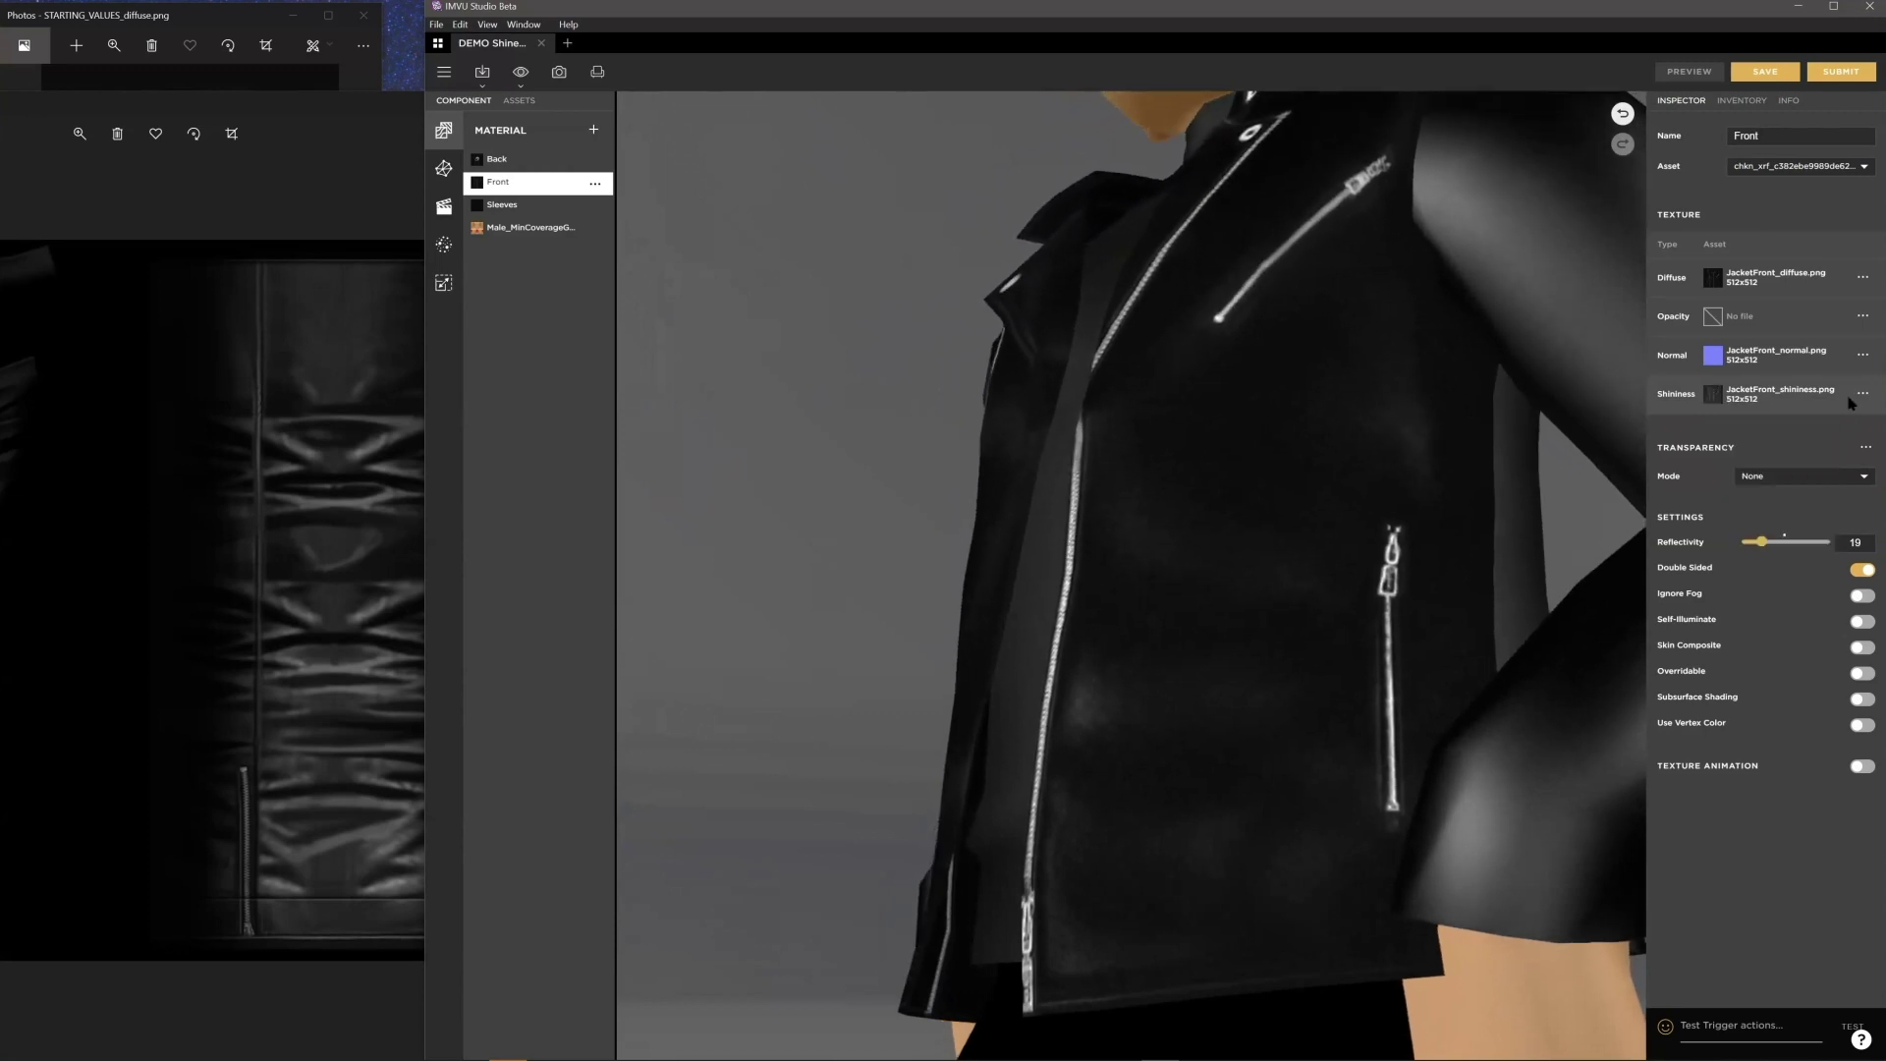
{"action": "left_click_drag", "start_coordinate": [1763, 548], "coordinate": [1794, 553]}
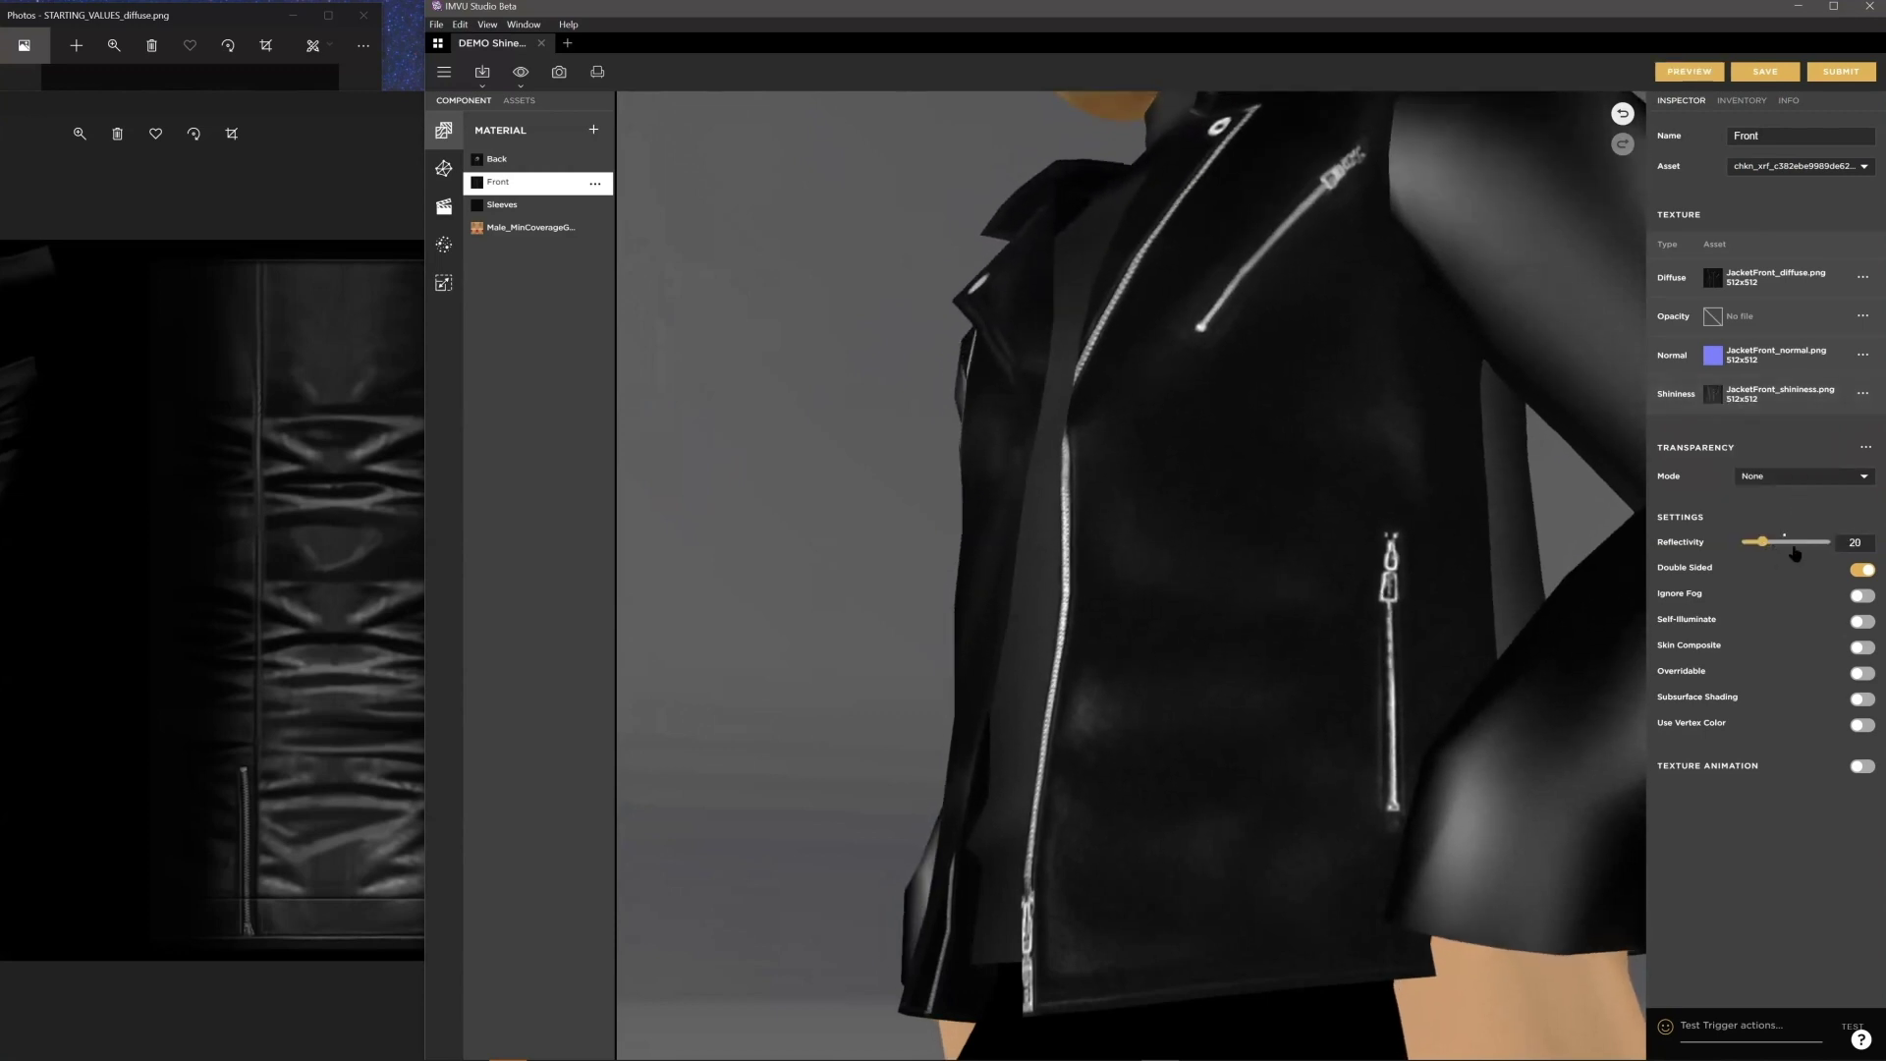
{"action": "left_click", "coordinate": [1689, 72]}
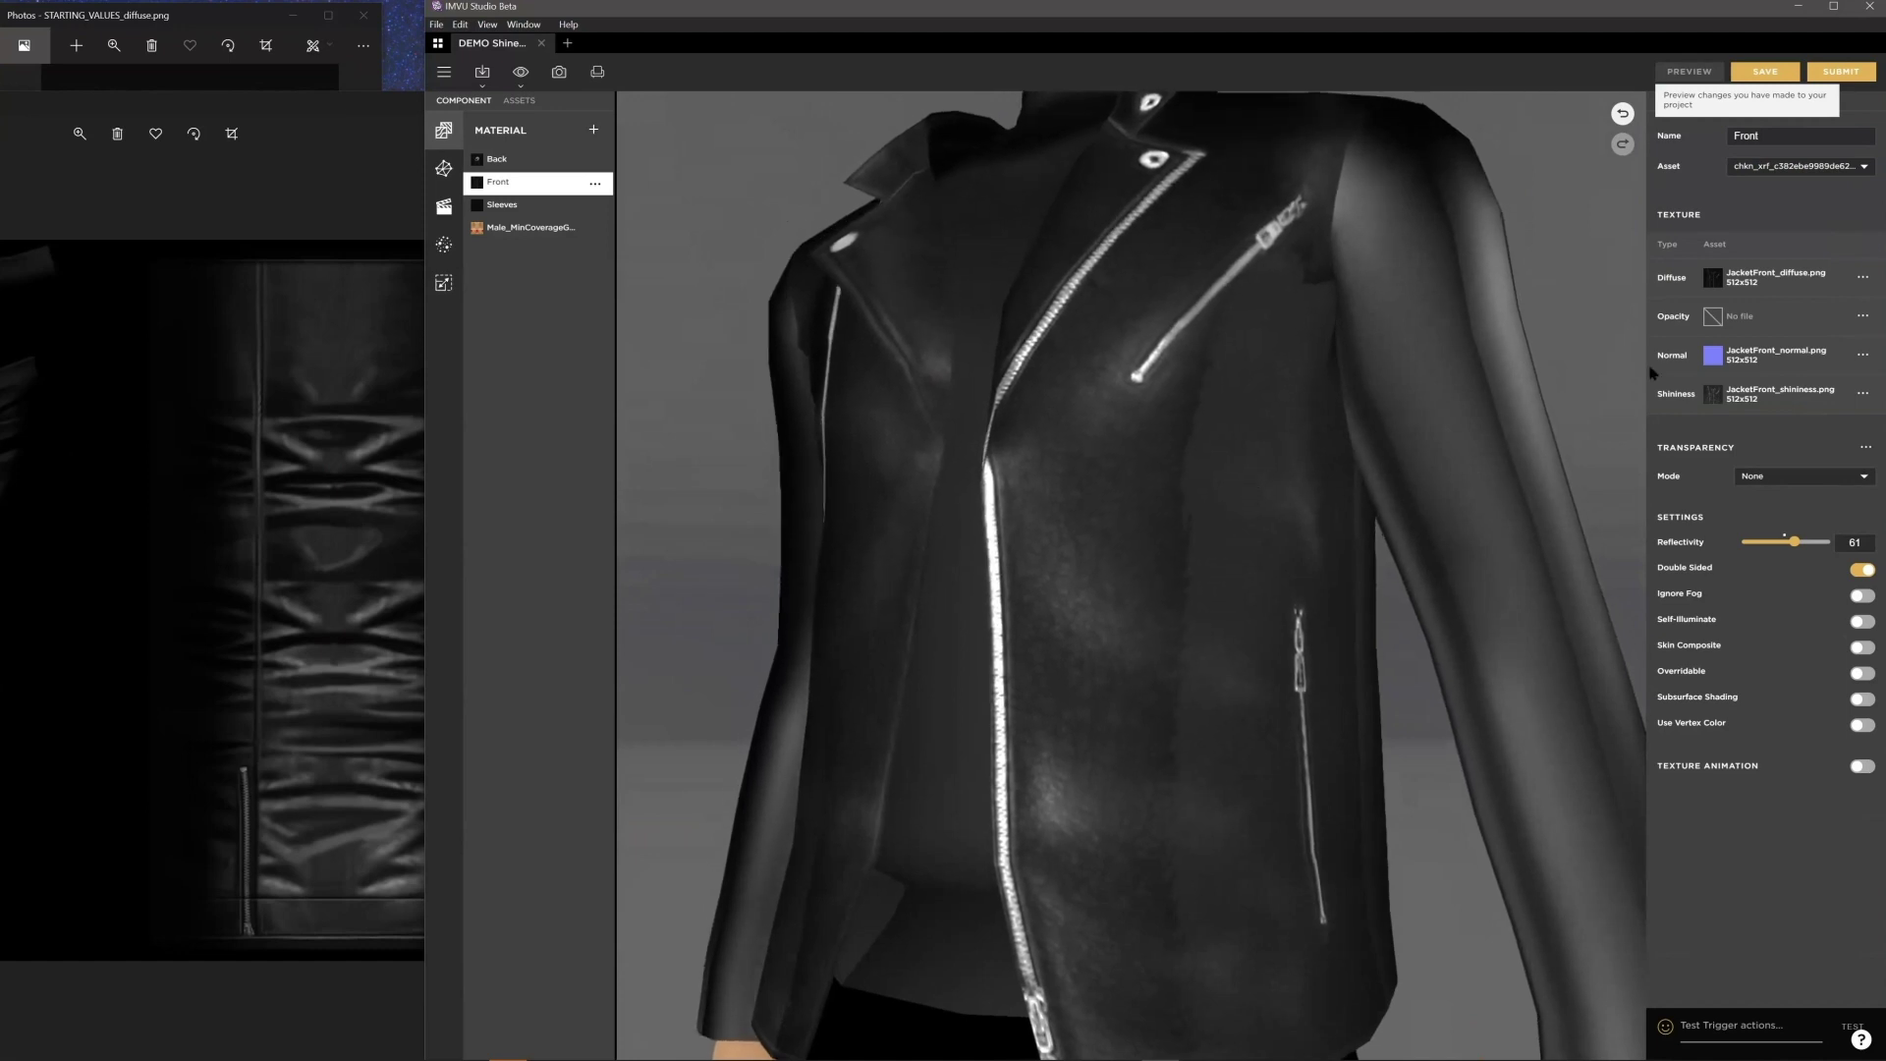
Step: Replace the Front material's normal map with NEUTRAL_normal.png, close the texture picker and preview the result
{"action": "left_click", "coordinate": [1711, 356]}
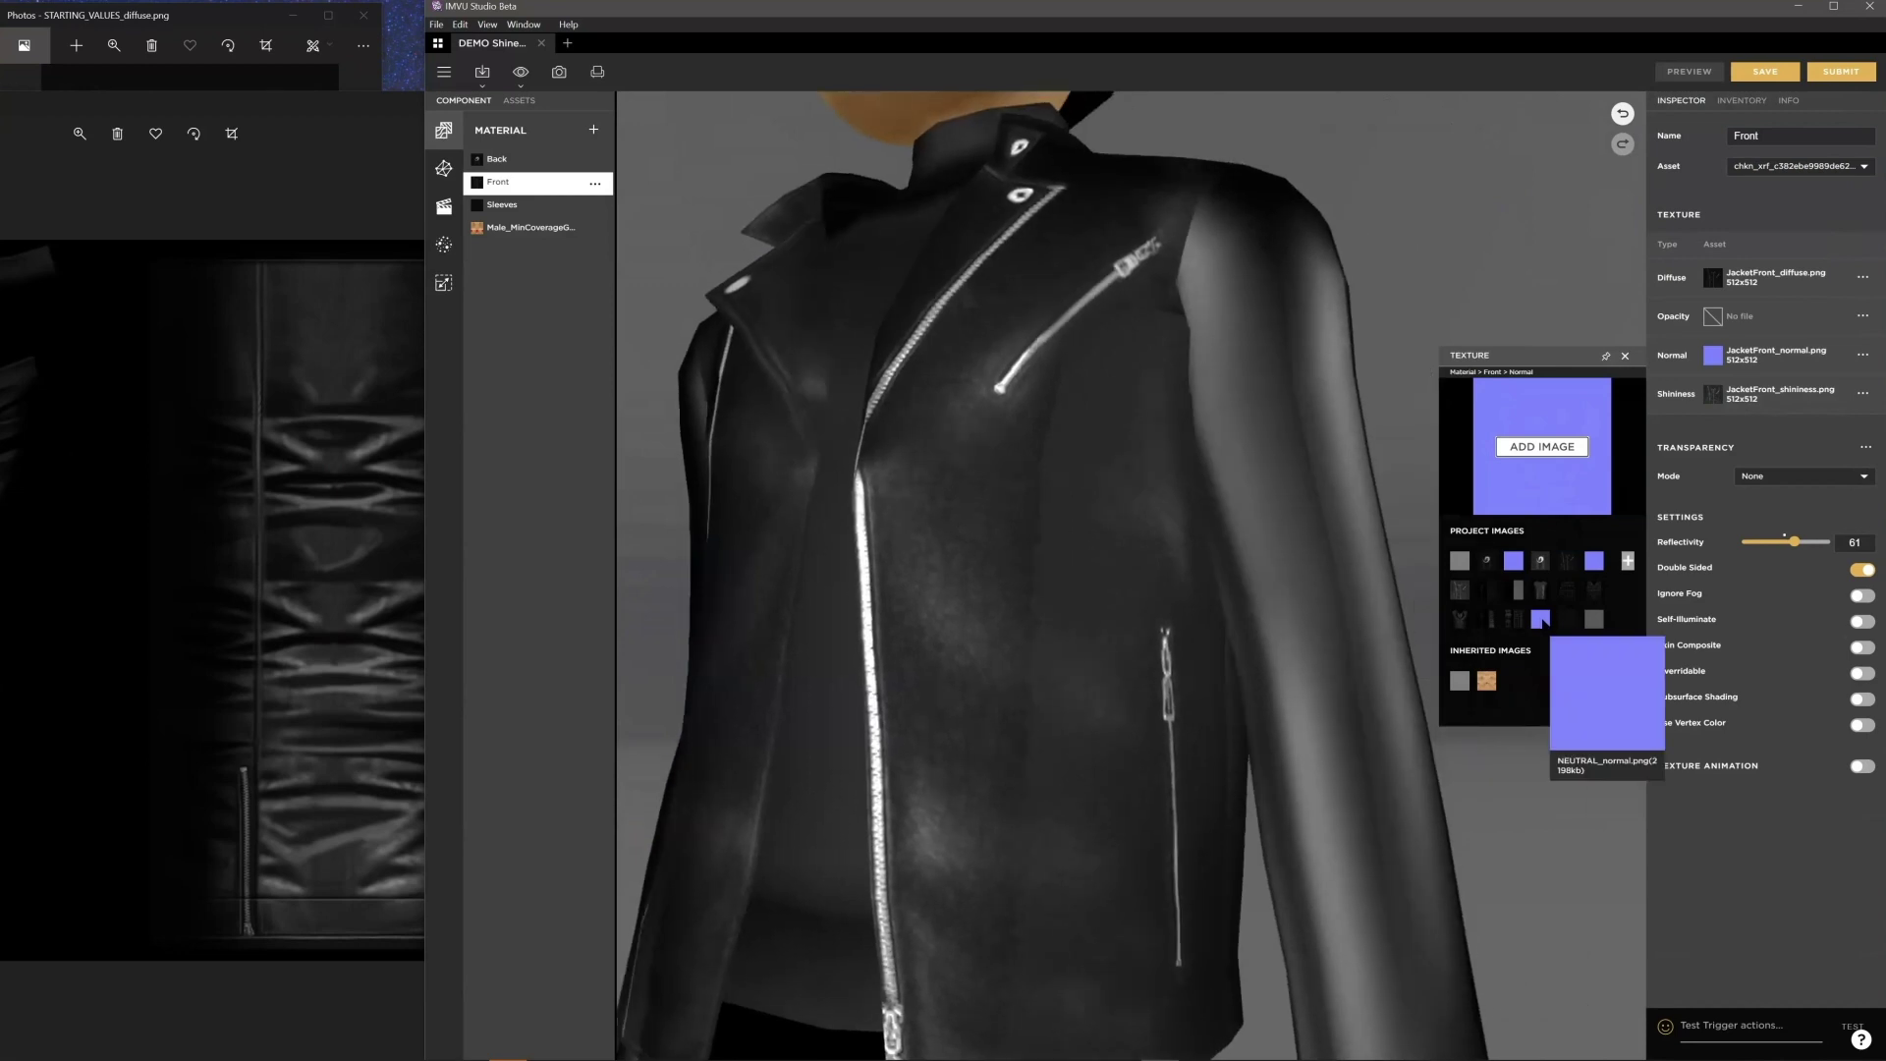
{"action": "left_click", "coordinate": [1542, 621]}
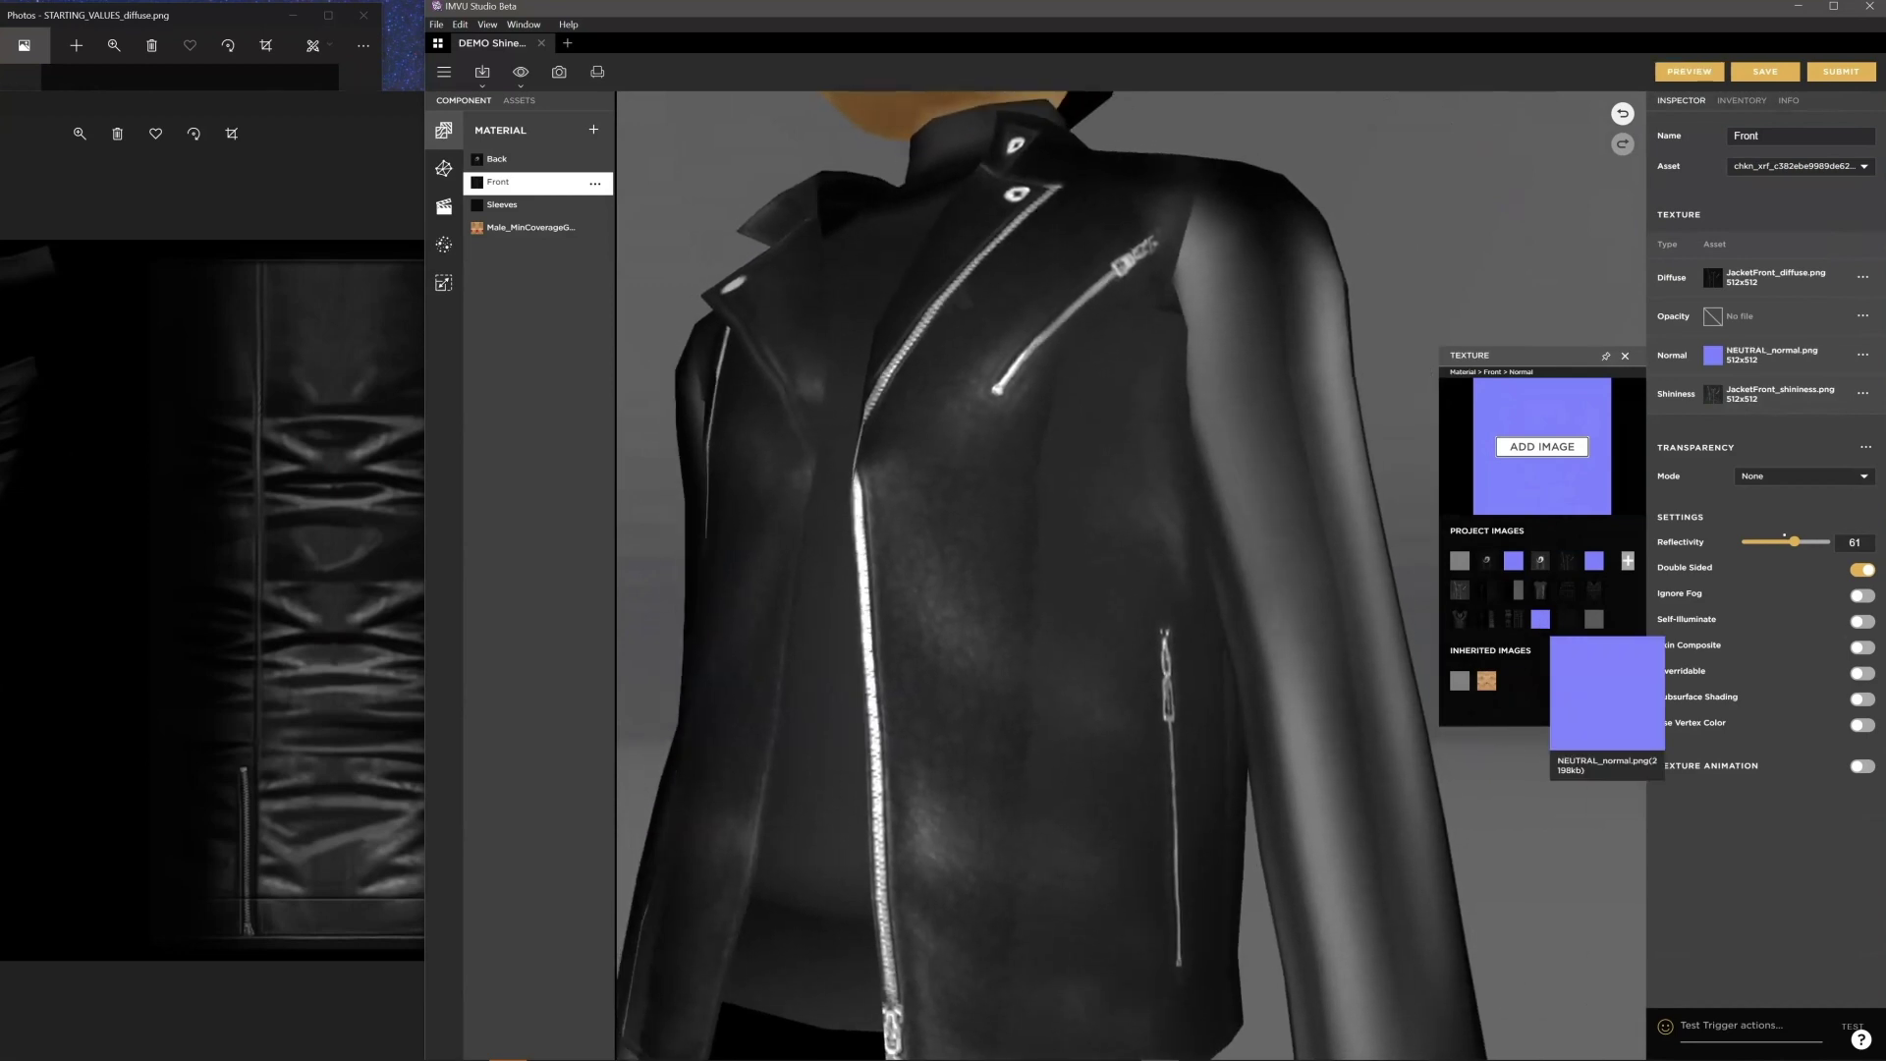
{"action": "left_click", "coordinate": [1625, 357]}
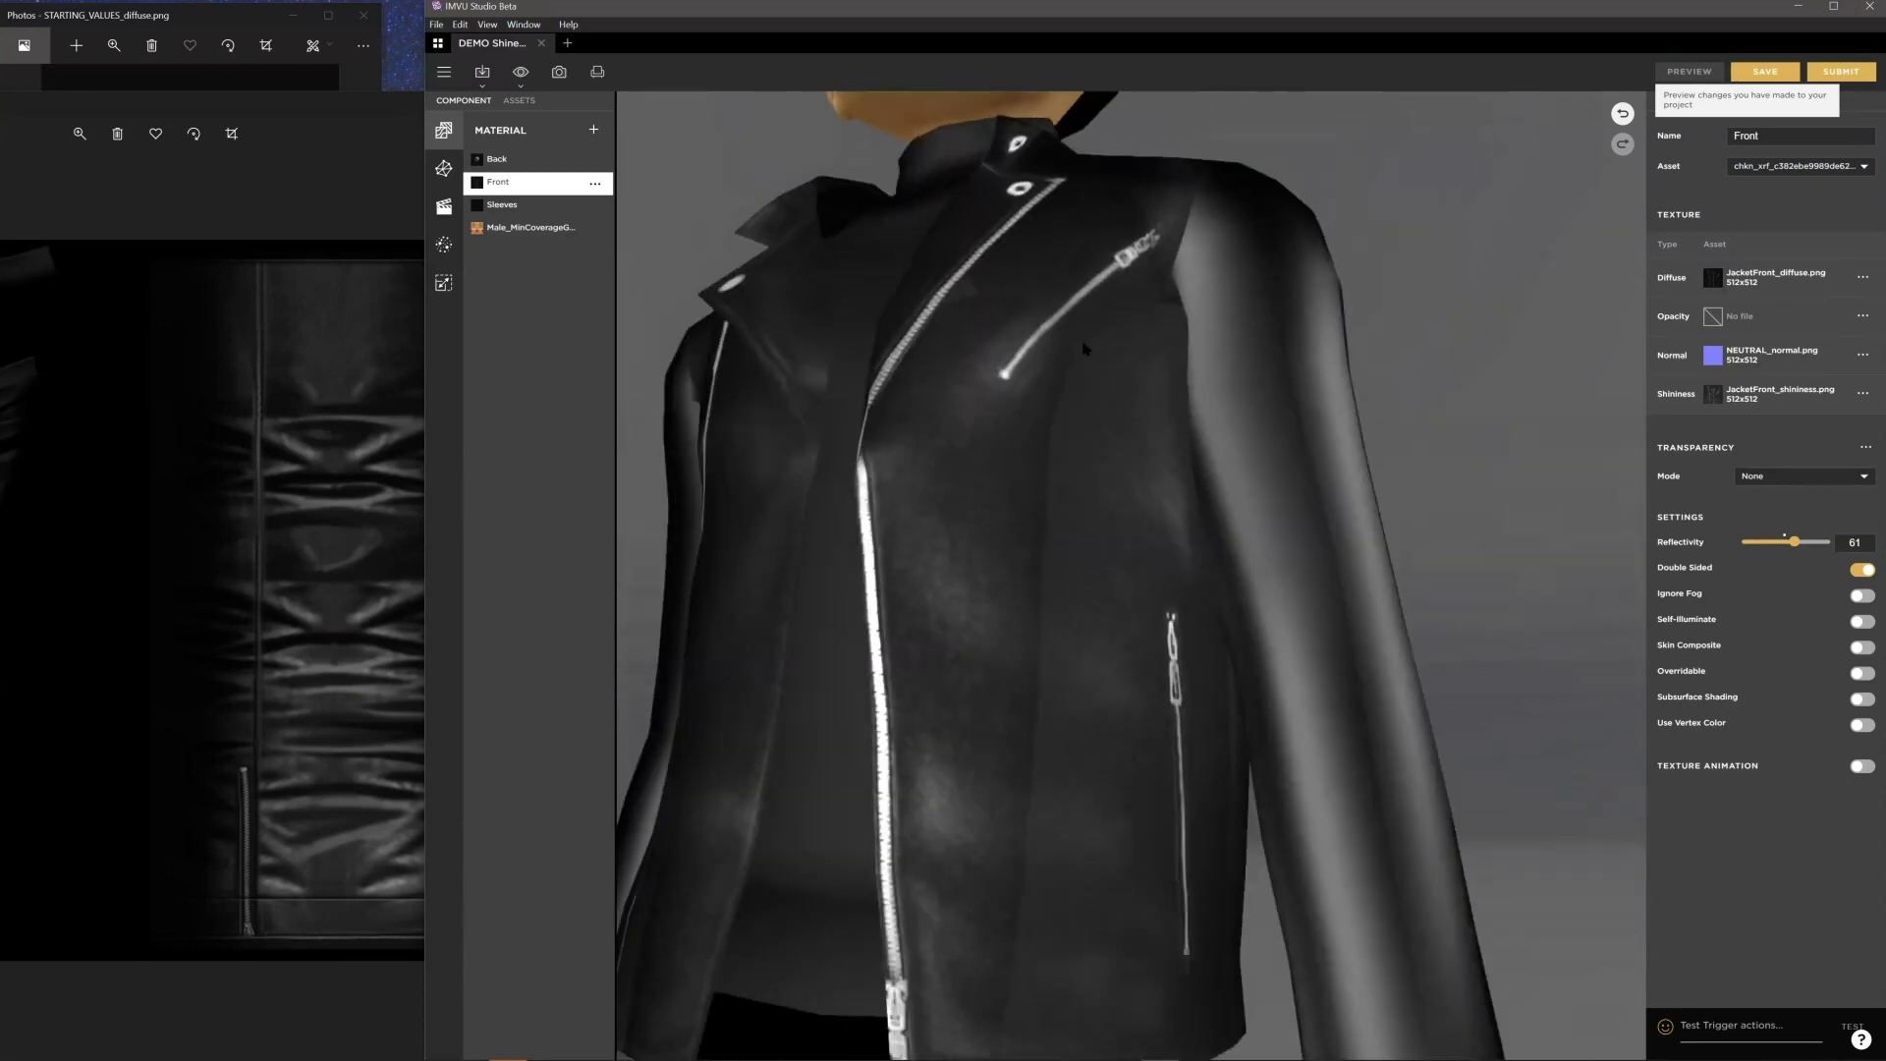
Step: Unassign the Front material's normal map and preview the jacket without it
{"action": "scroll", "coordinate": [1029, 719], "scroll_direction": "up", "scroll_amount": 3}
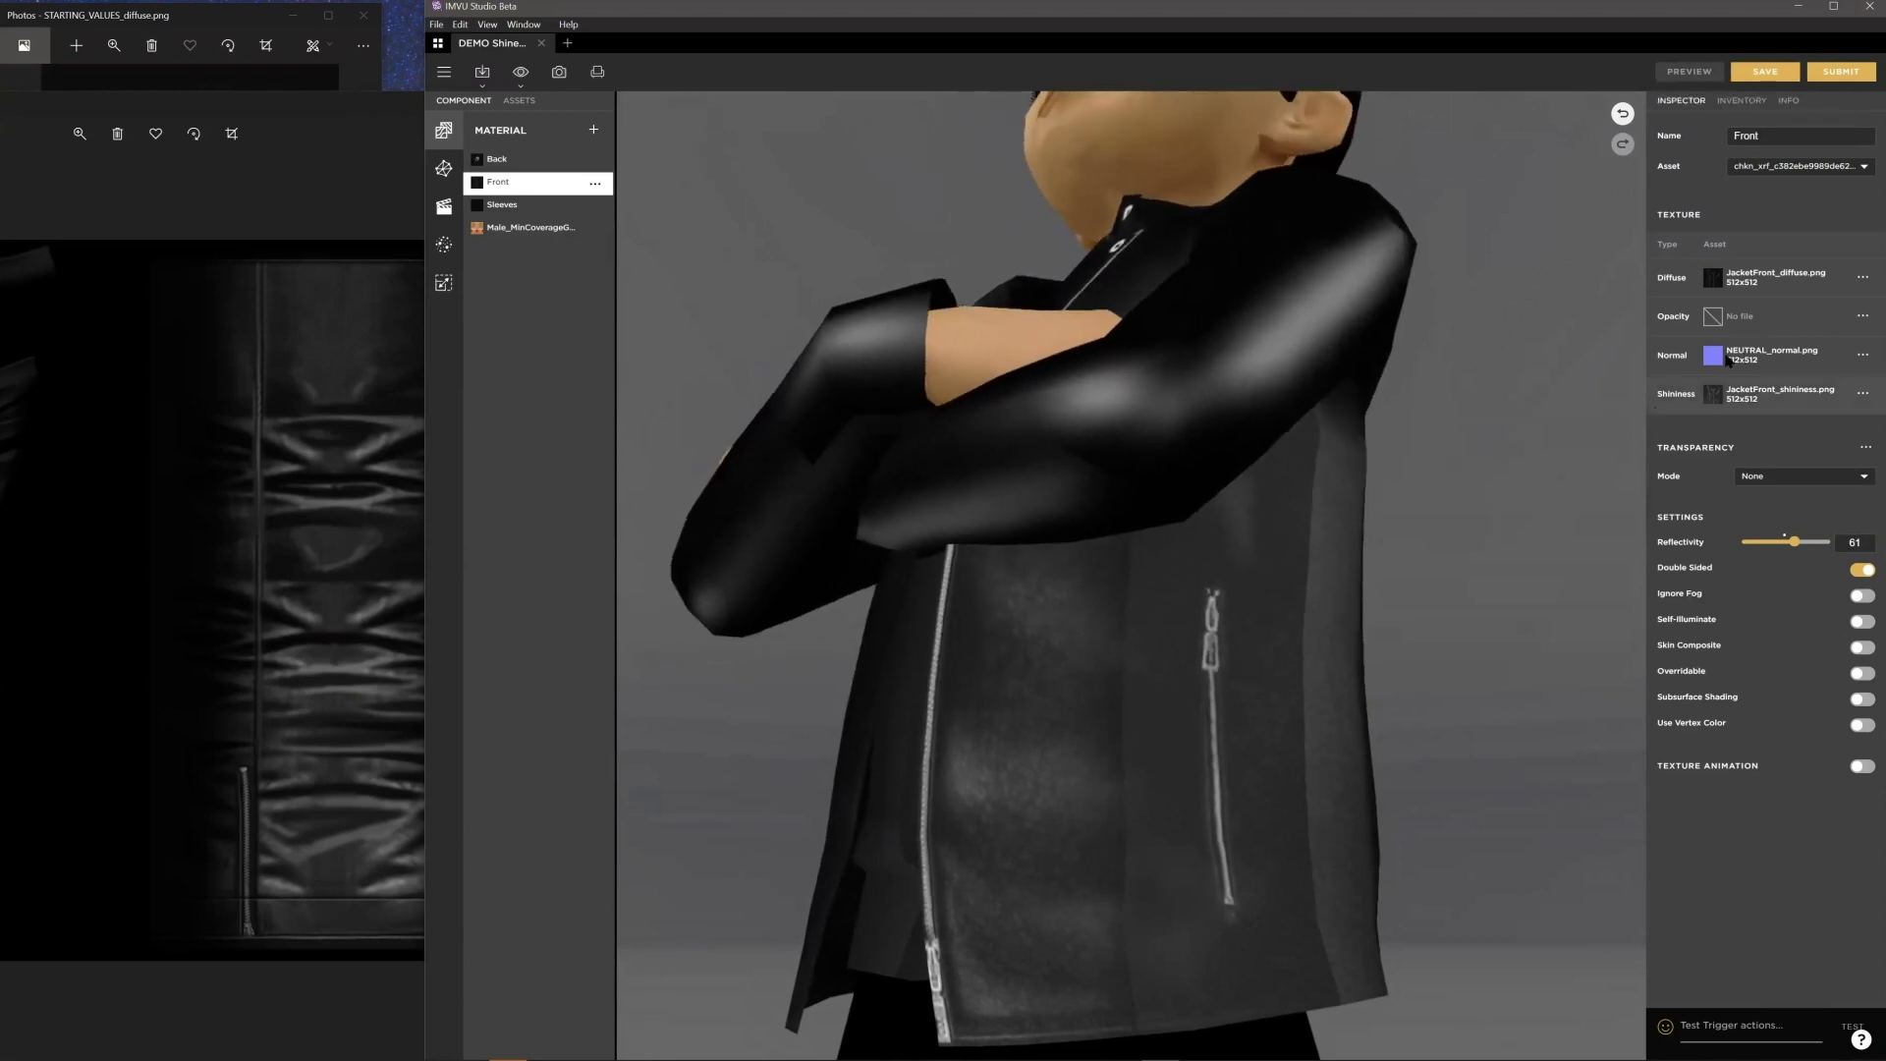
{"action": "mouse_move", "coordinate": [1720, 362]}
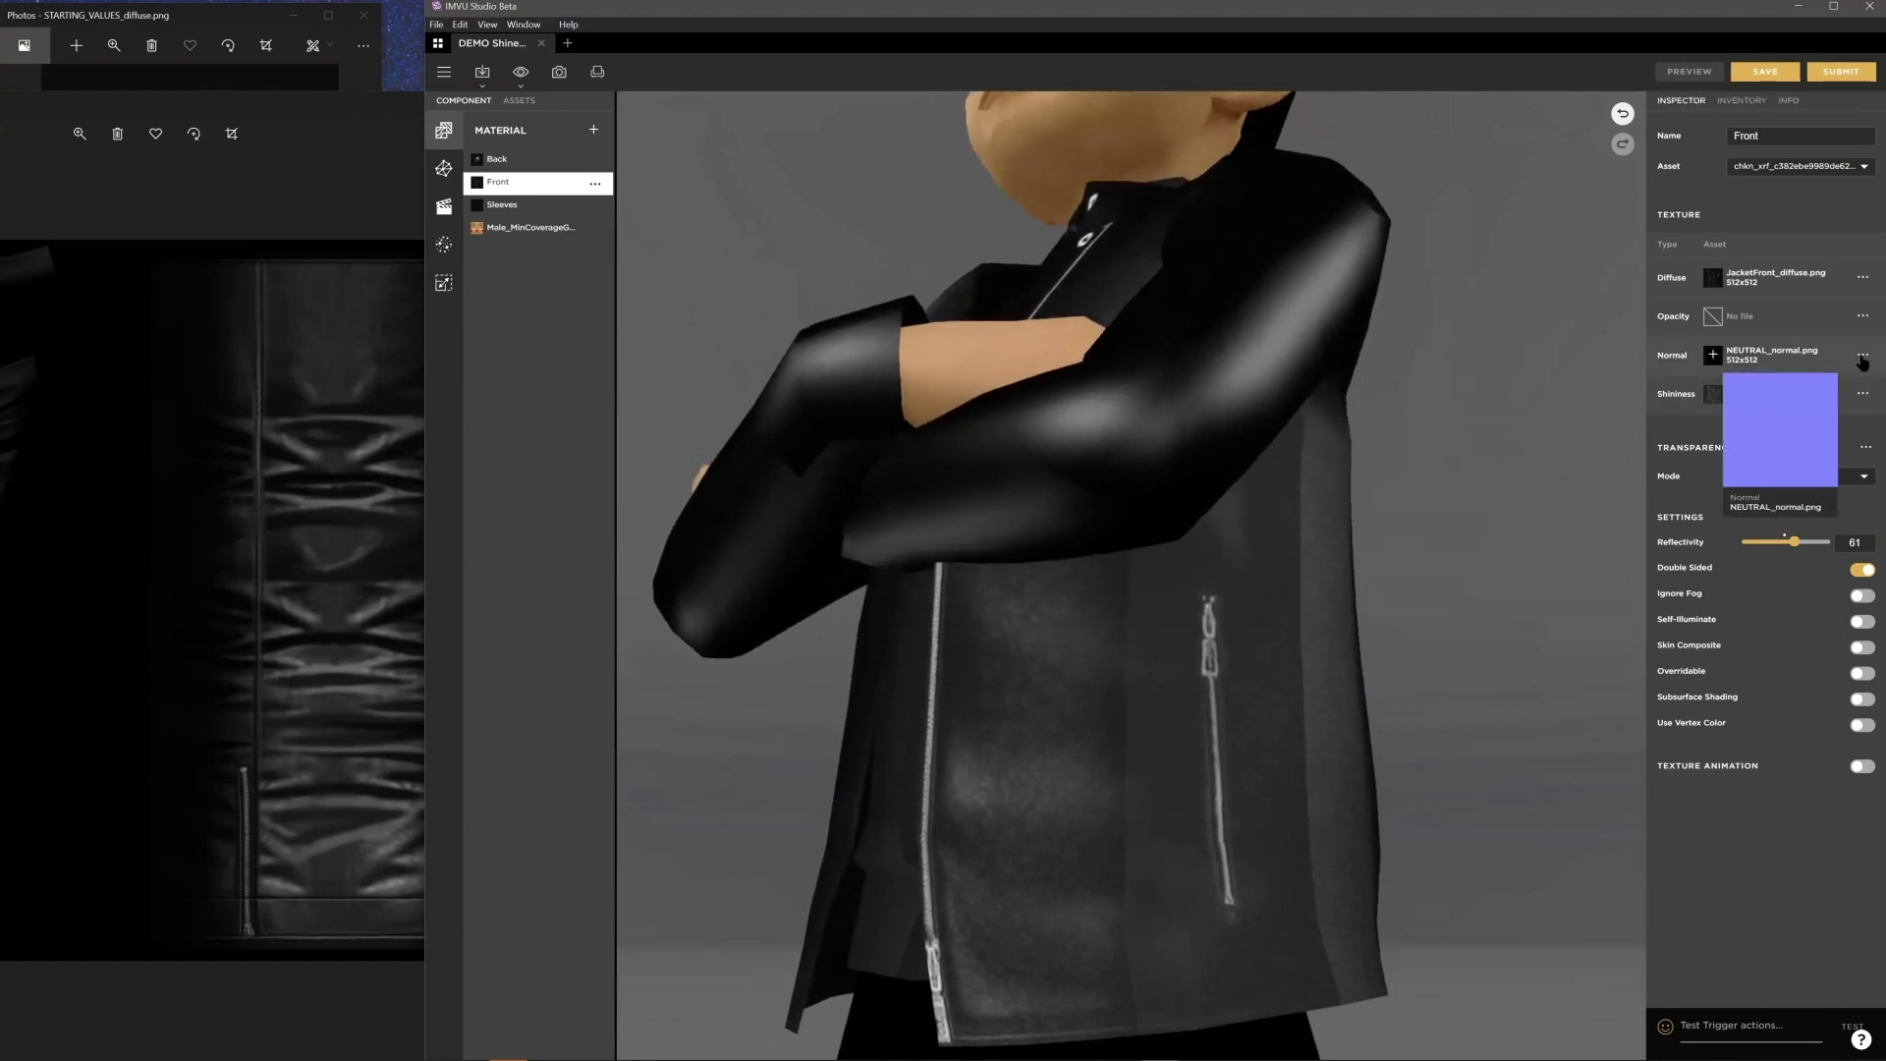
{"action": "left_click", "coordinate": [1862, 357]}
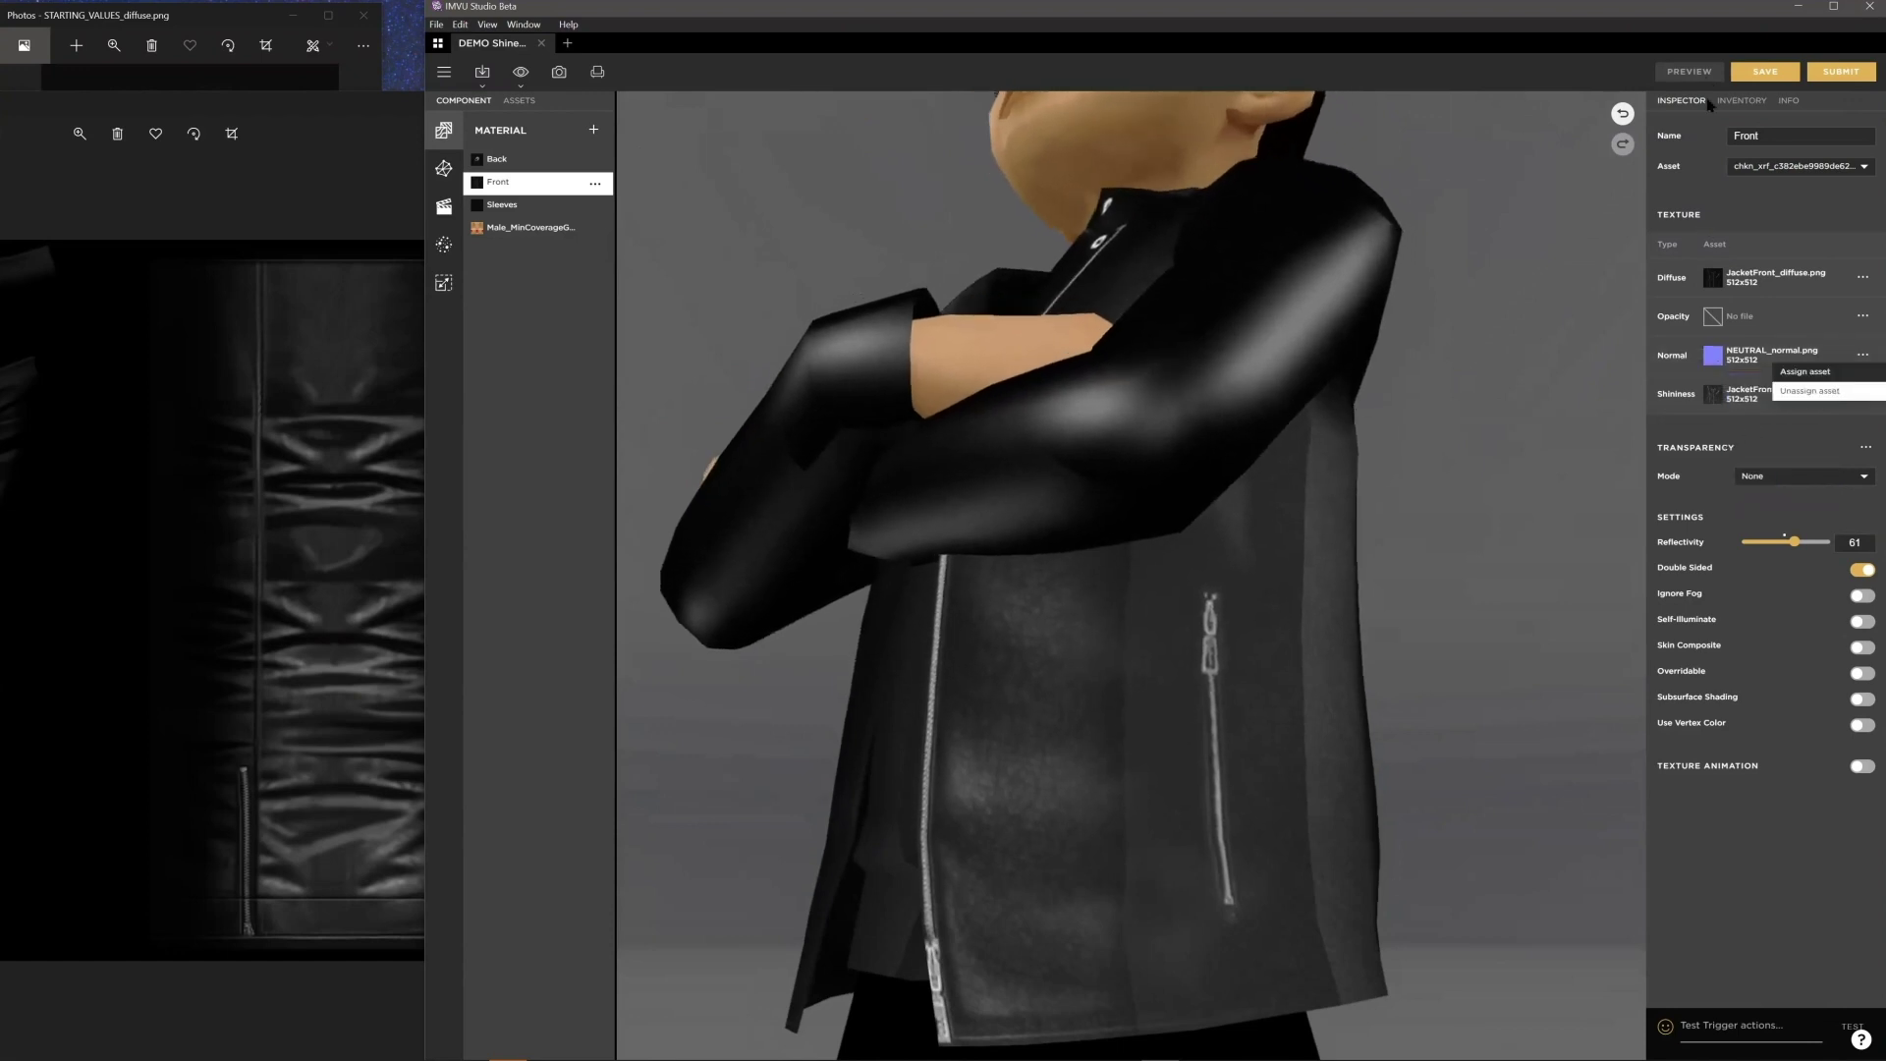
{"action": "left_click", "coordinate": [1693, 72]}
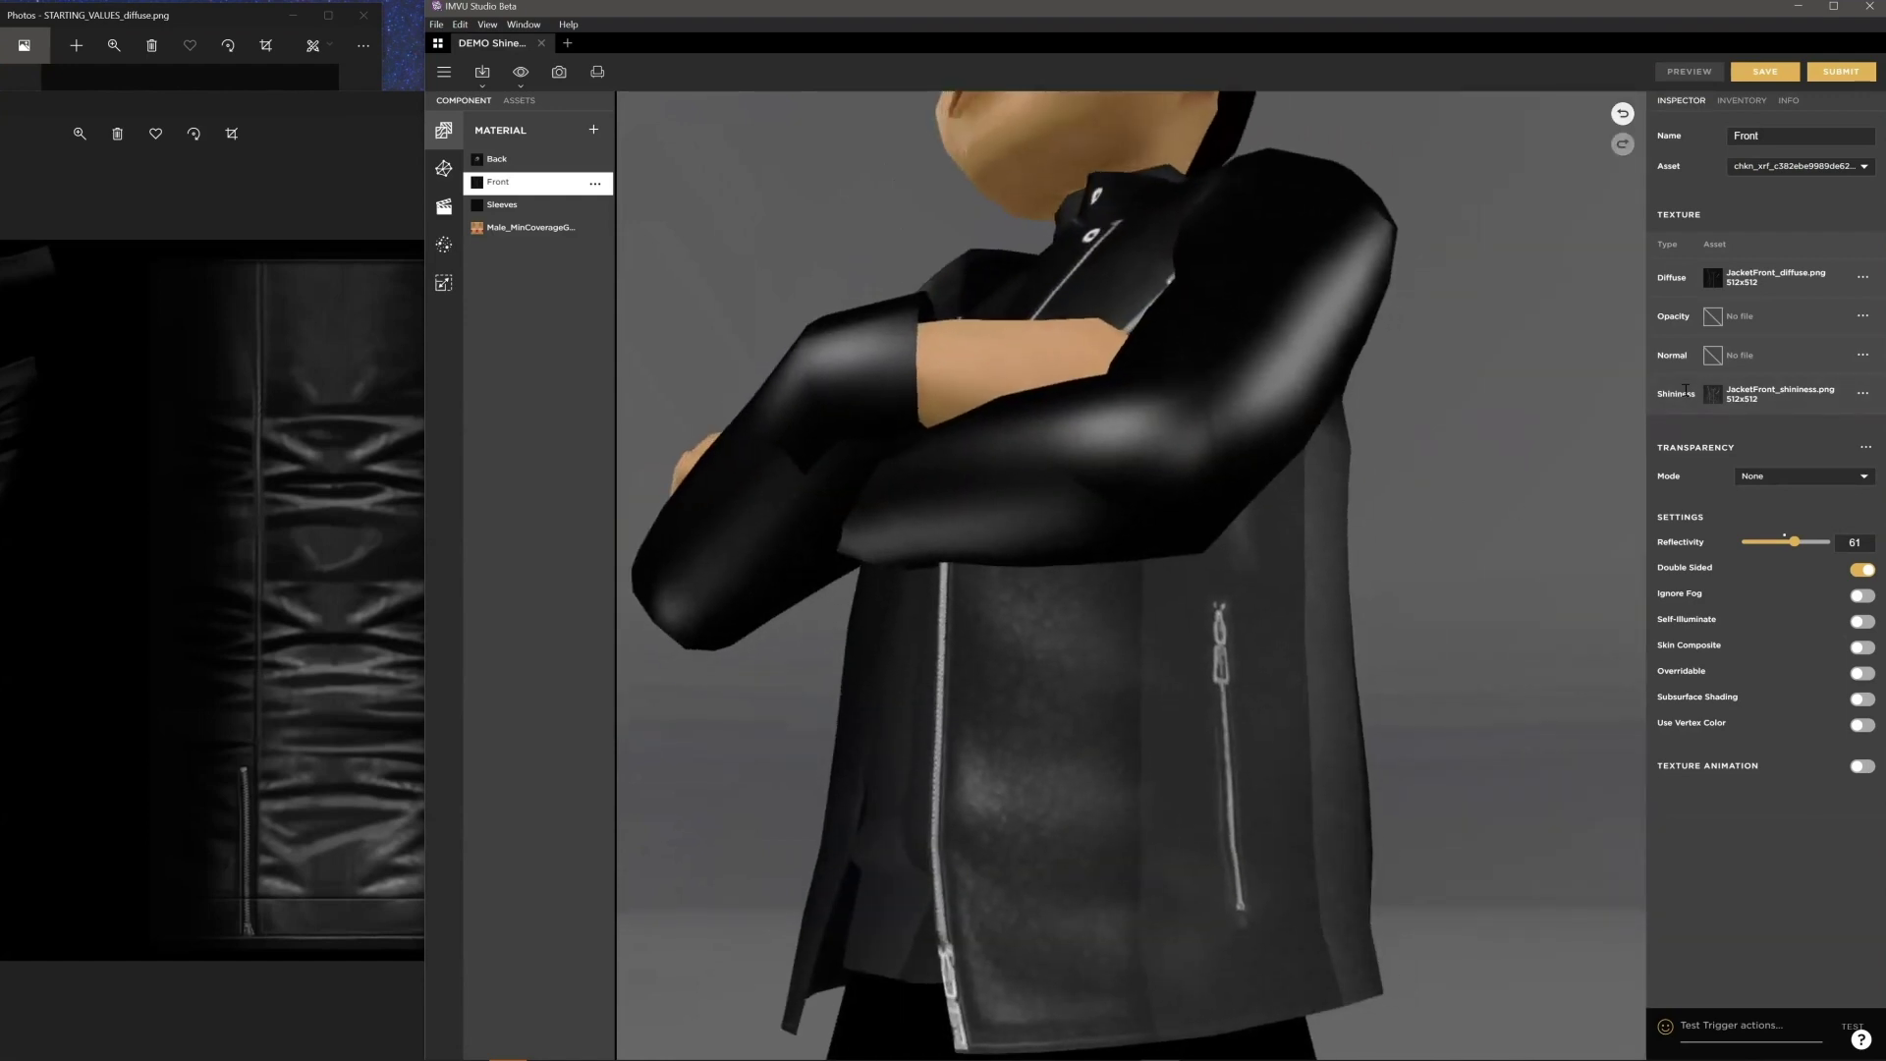
Step: Raise the Front material's reflectivity to 77 with its shininess map still assigned
{"action": "mouse_move", "coordinate": [1714, 396]}
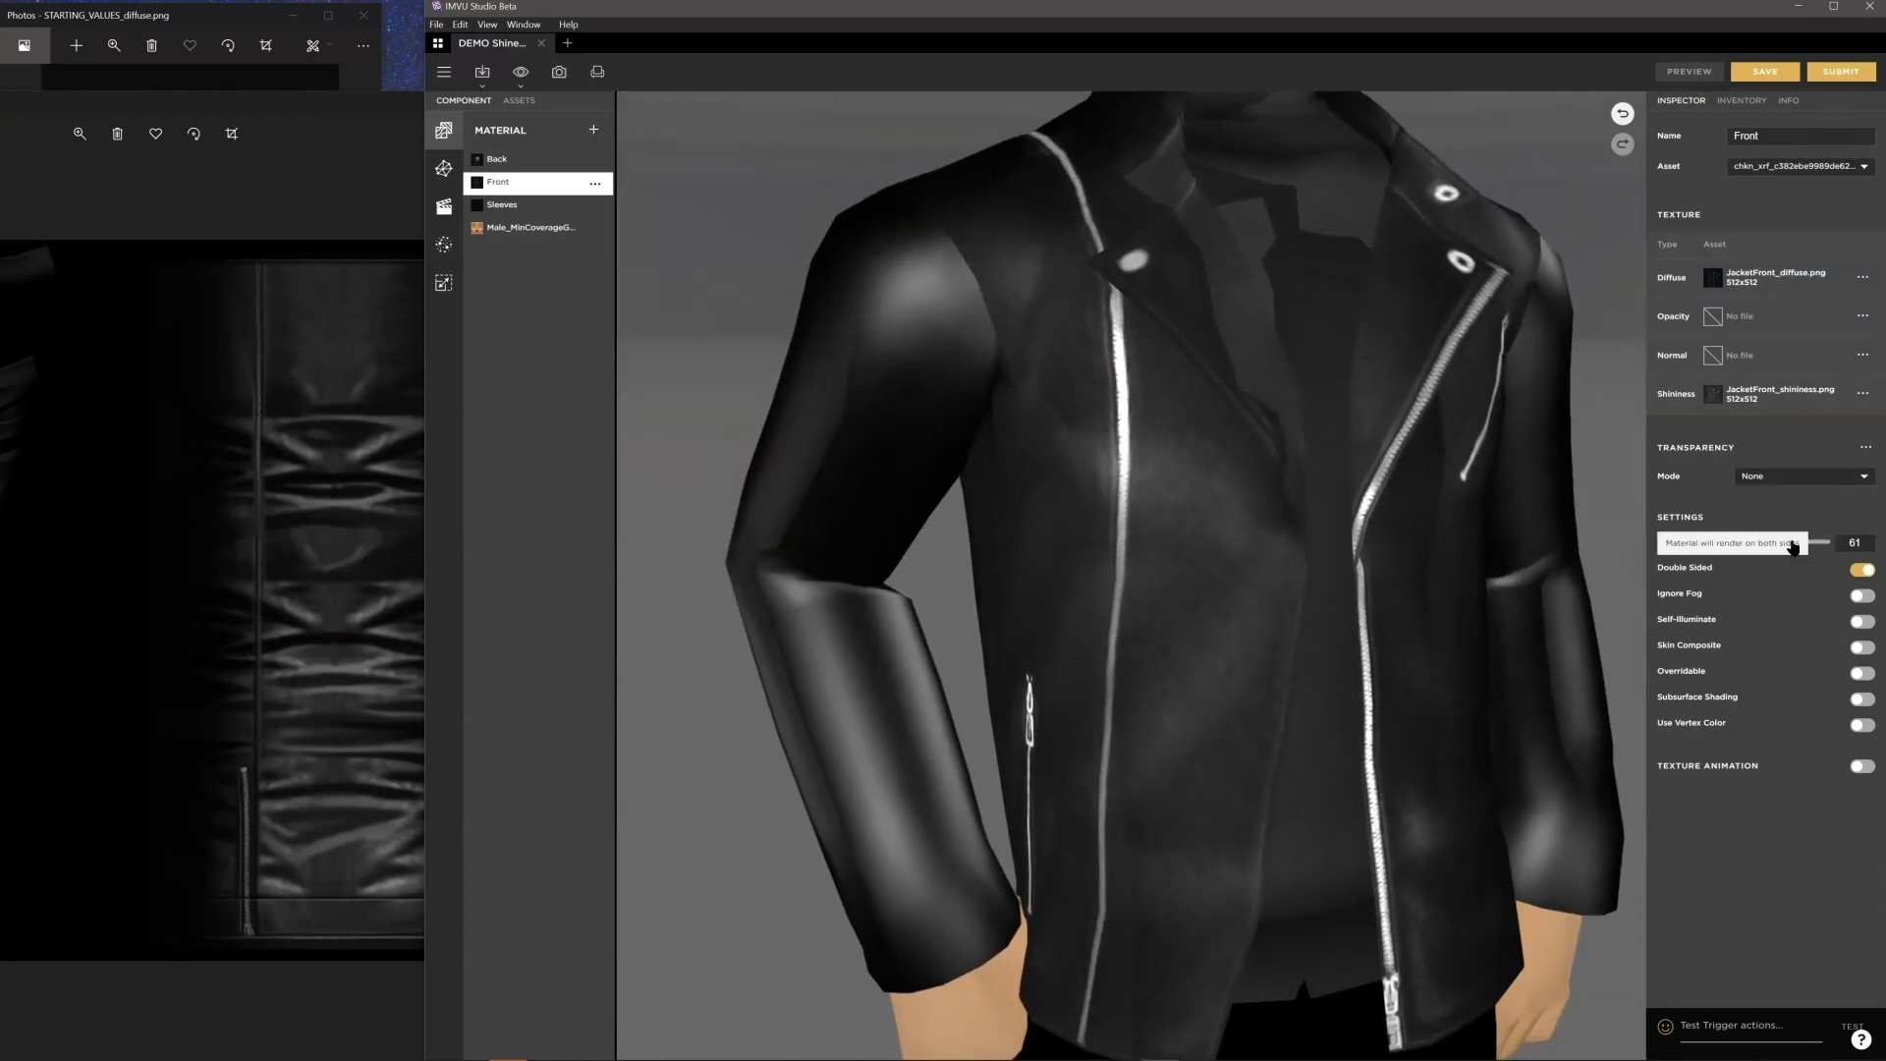
{"action": "left_click_drag", "start_coordinate": [1793, 543], "coordinate": [1807, 541]}
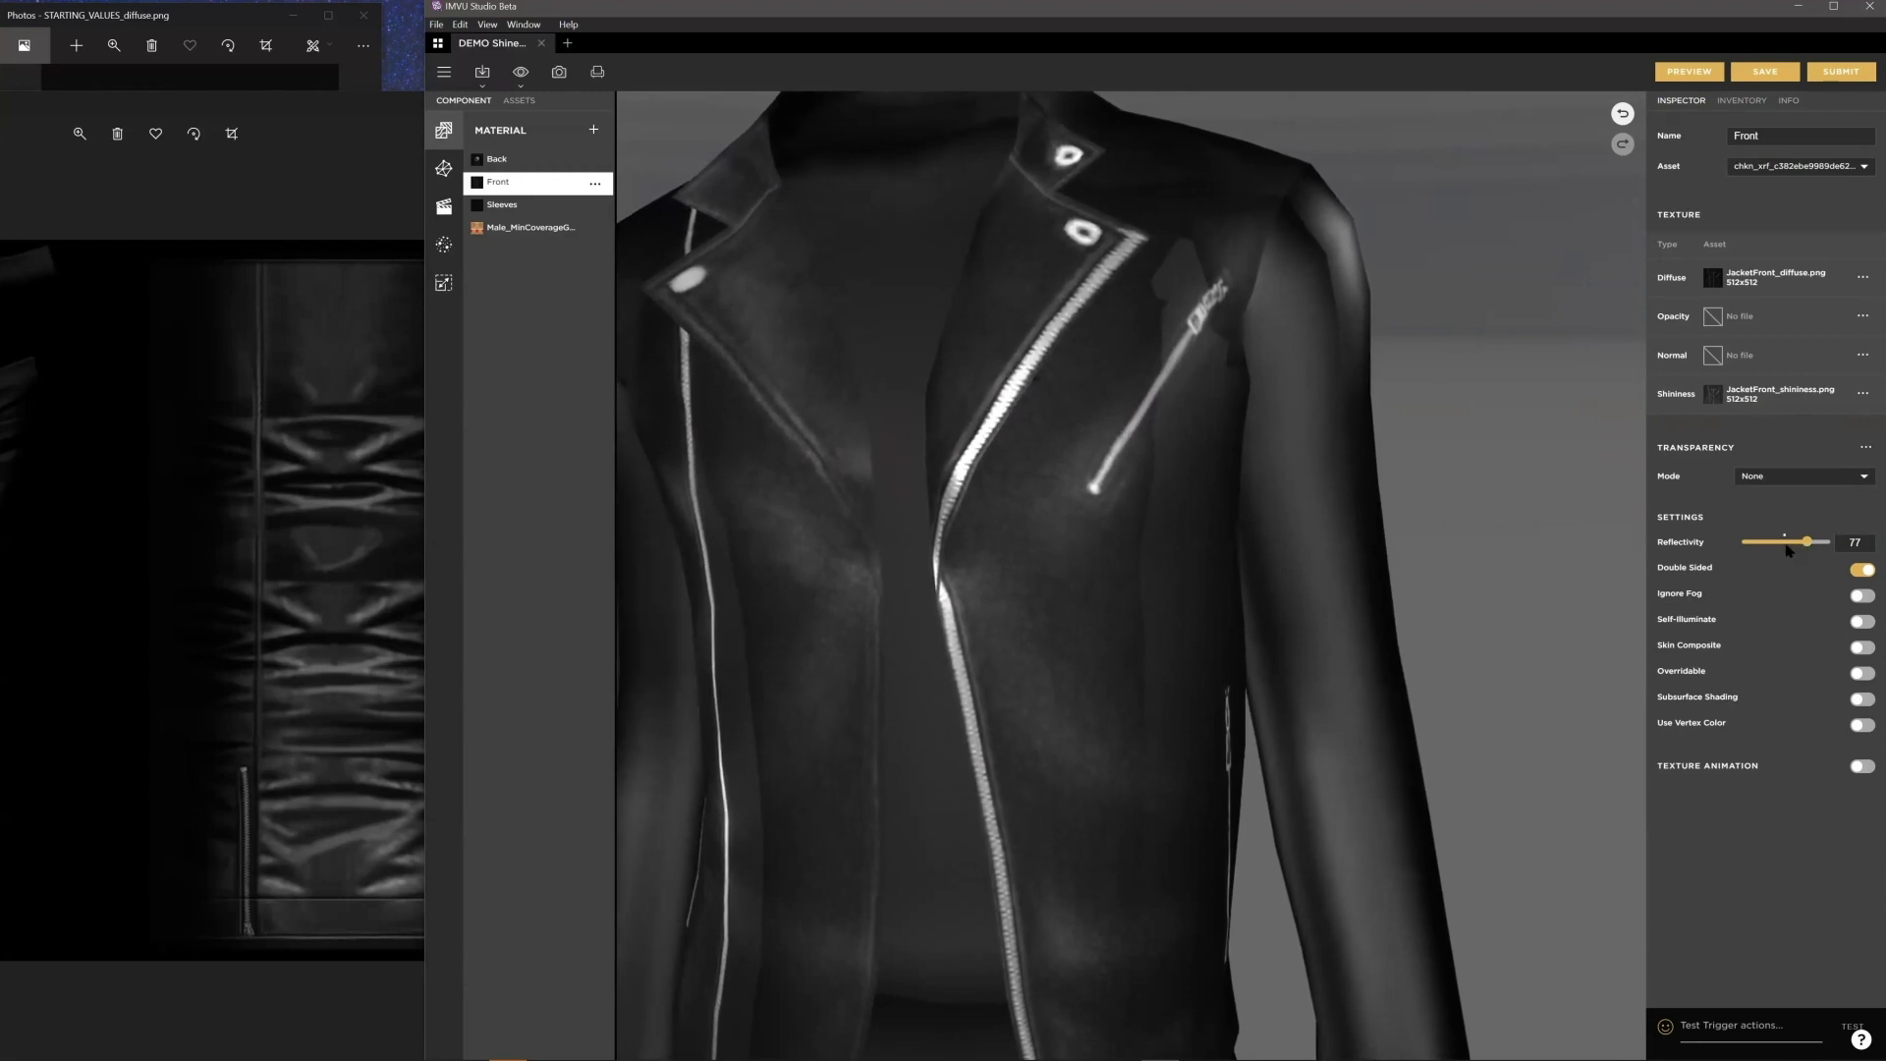
{"action": "mouse_move", "coordinate": [1712, 395]}
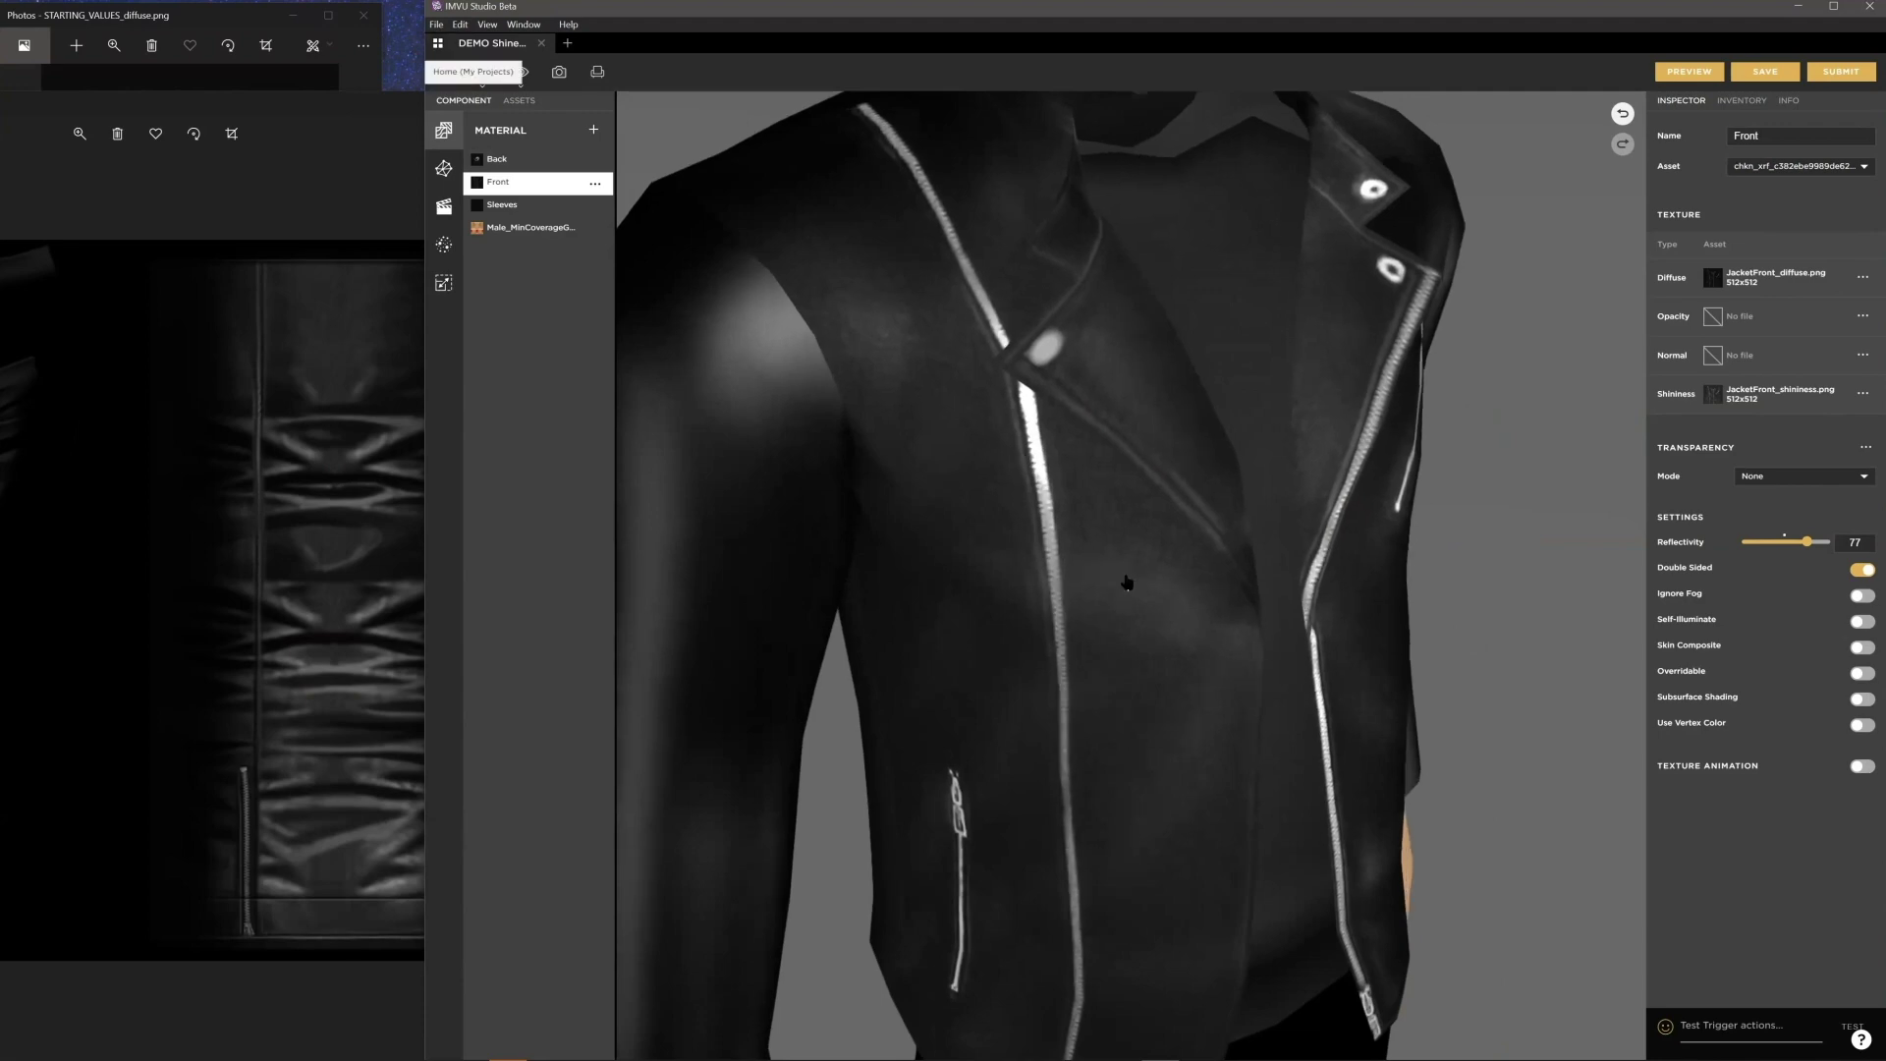
Step: Open the Shininess Sample project from the project list
{"action": "scroll", "coordinate": [1132, 586], "scroll_direction": "down", "scroll_amount": 7}
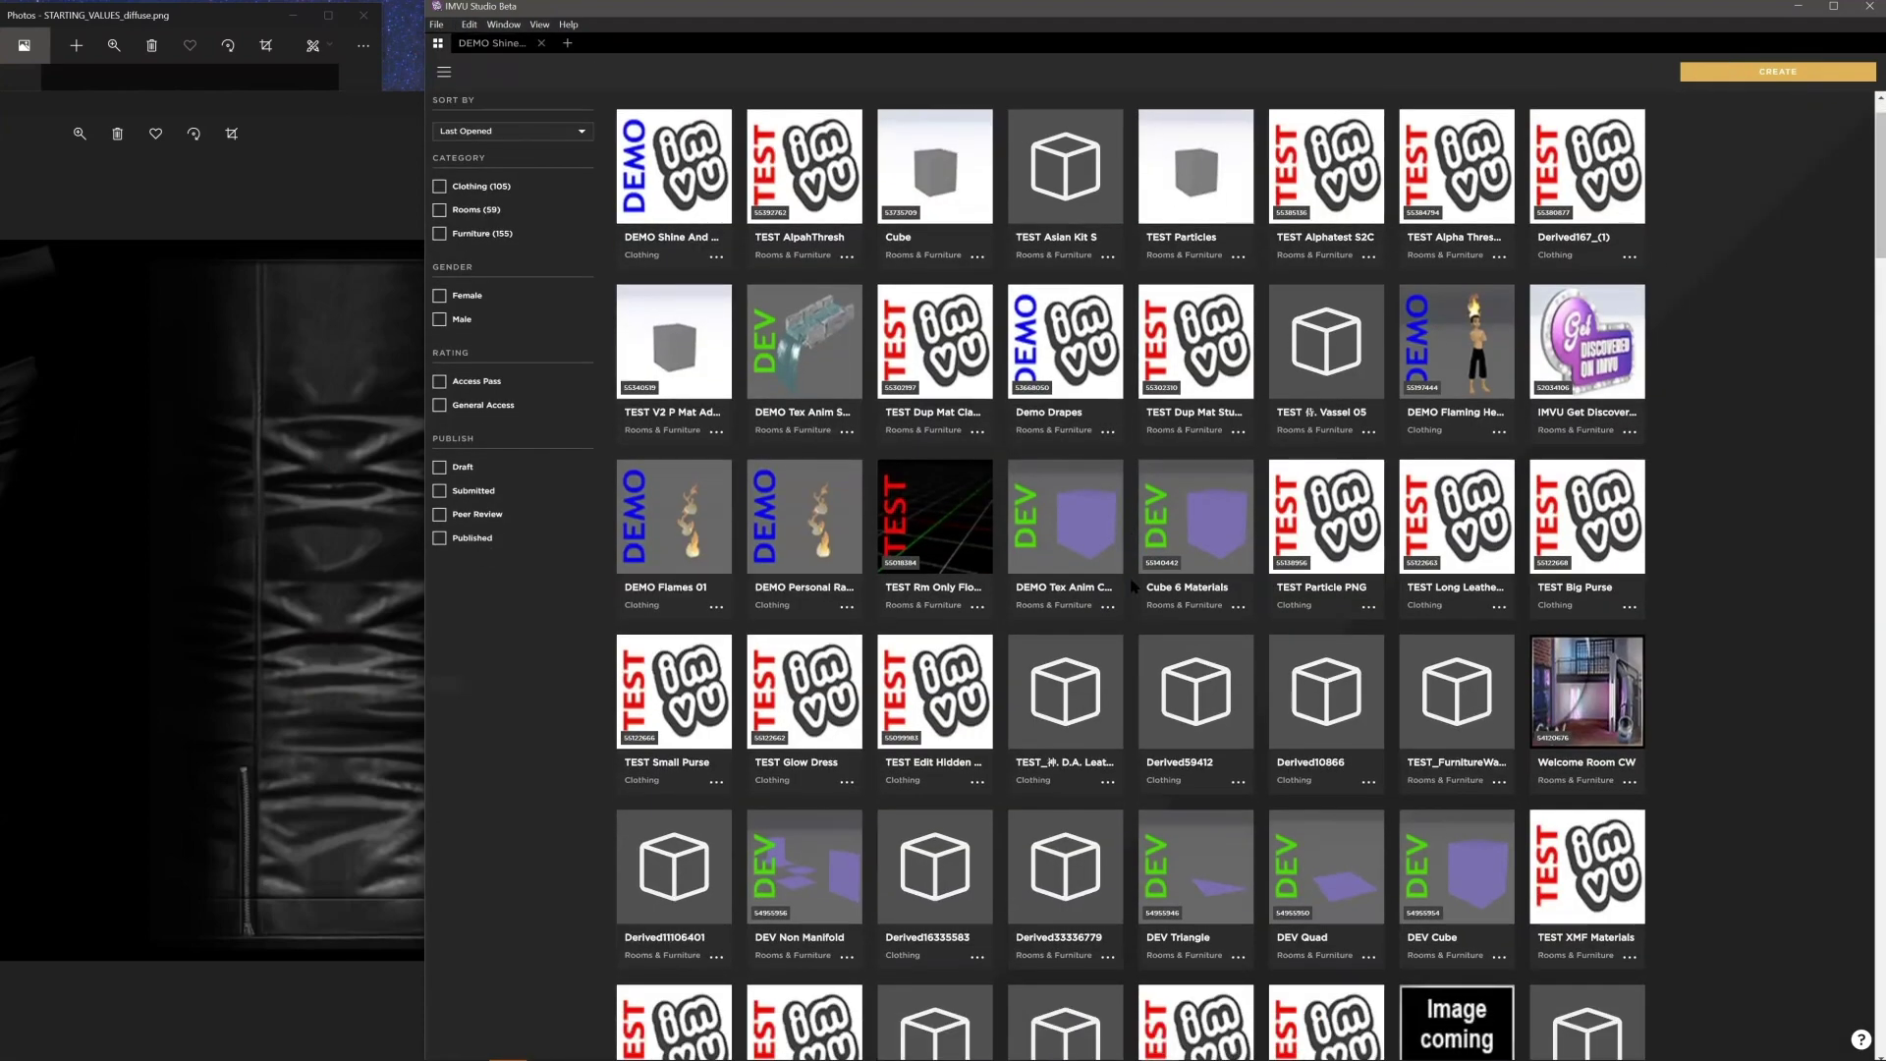
{"action": "scroll", "coordinate": [1132, 586], "scroll_direction": "down", "scroll_amount": 10}
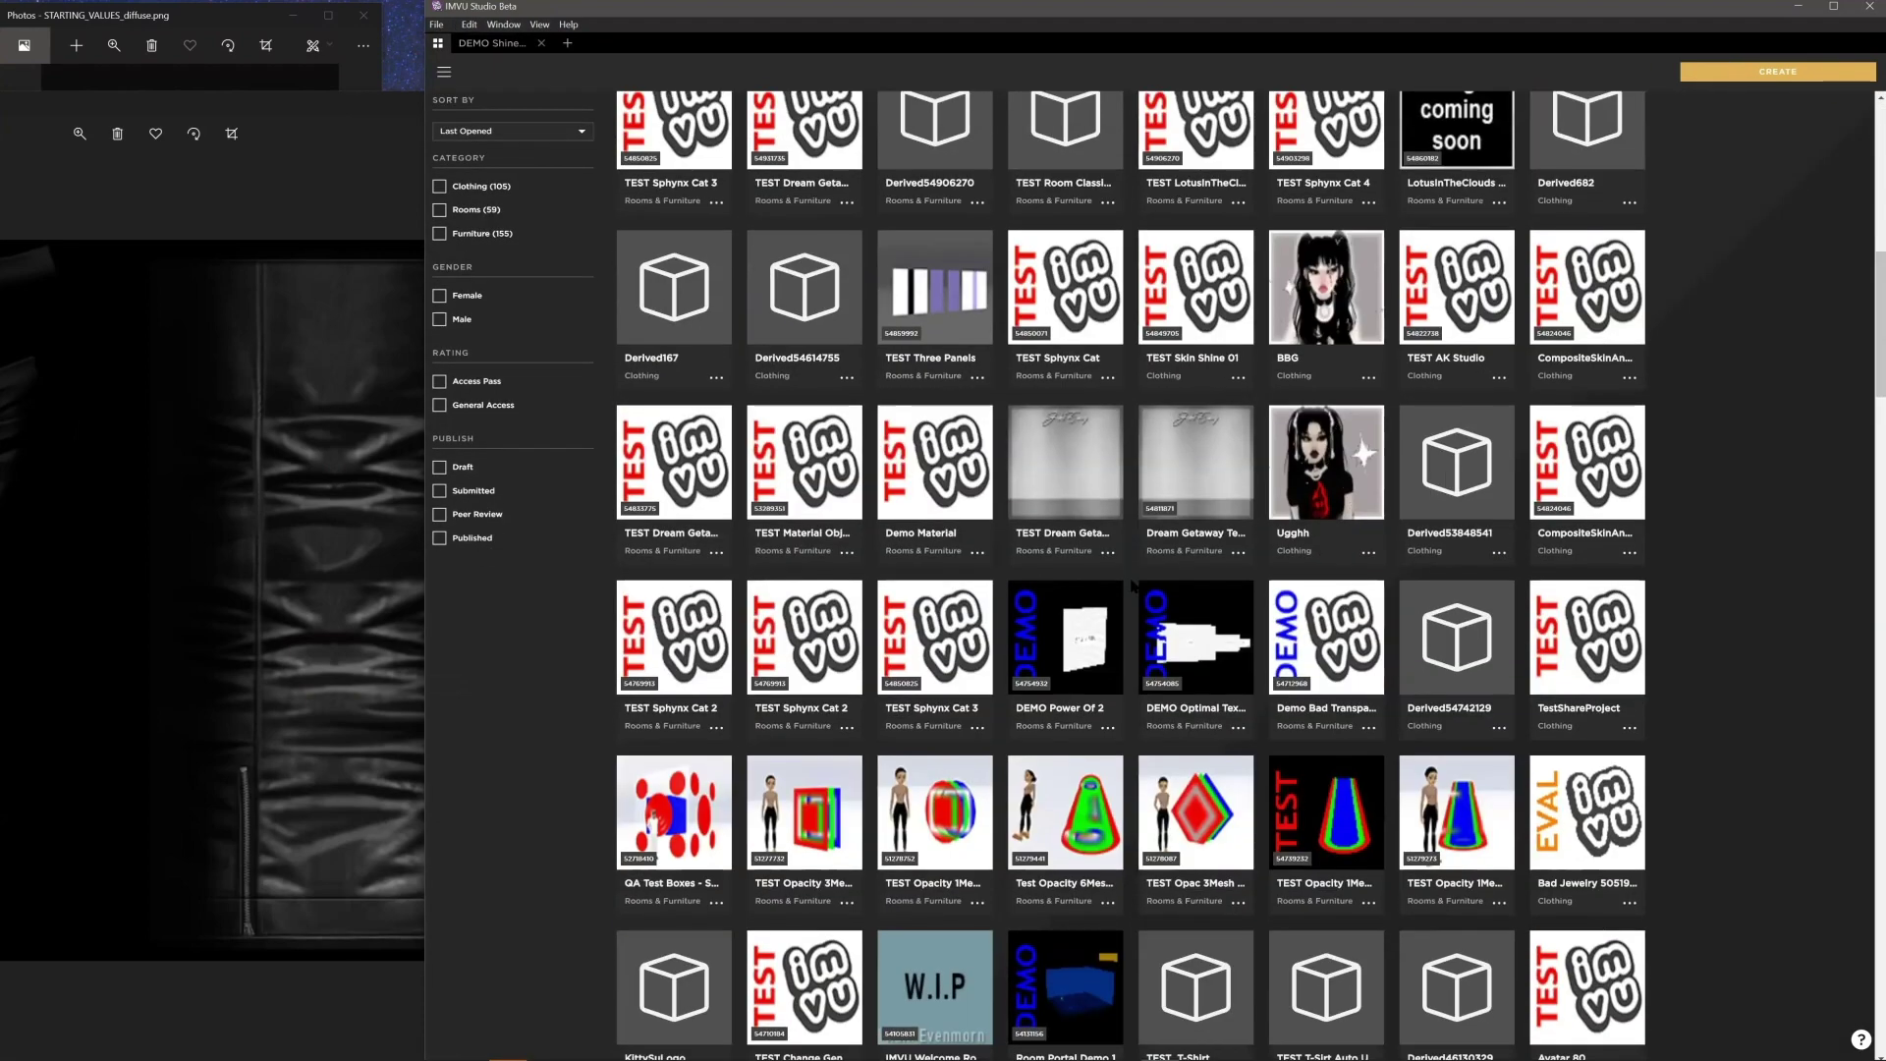
{"action": "scroll", "coordinate": [1132, 586], "scroll_direction": "down", "scroll_amount": 5}
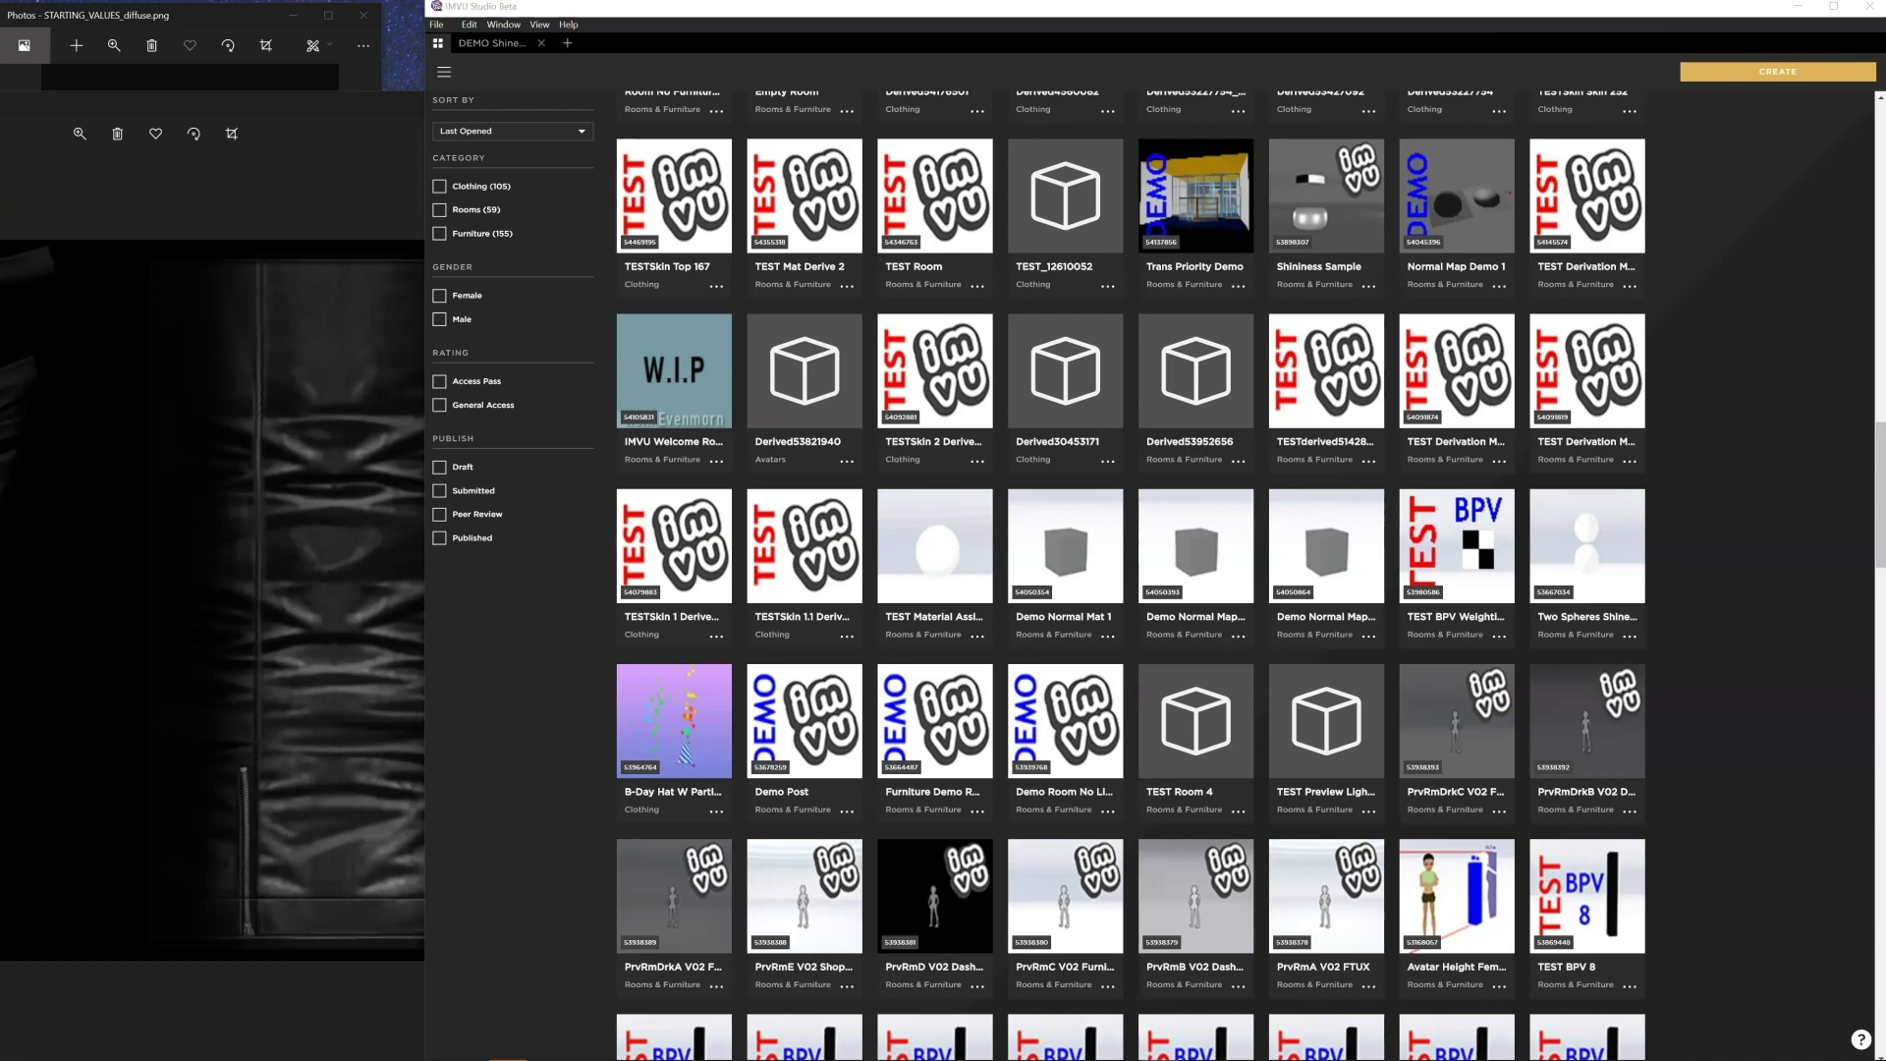
{"action": "left_click", "coordinate": [1327, 196]}
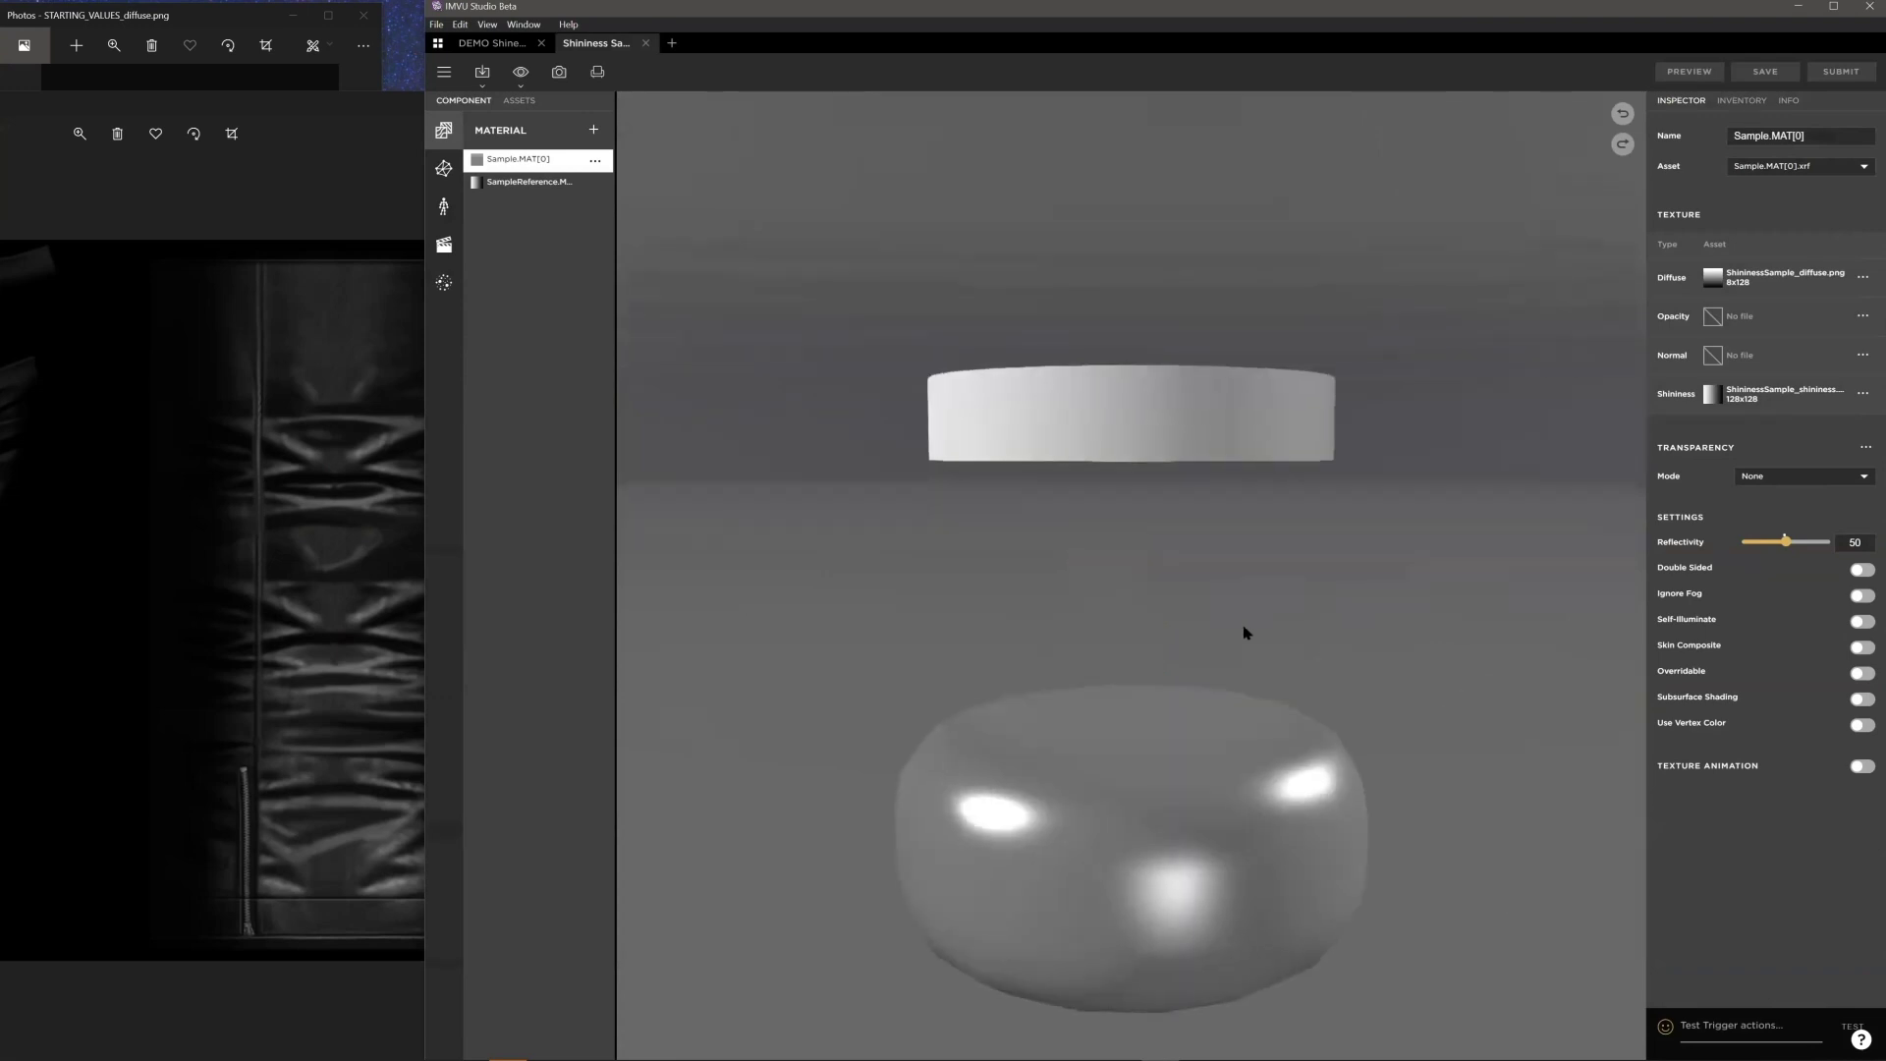
Step: Examine the highlights around the Shininess Sample object and compare them with its diffuse and shininess gradient maps
{"action": "left_click_drag", "start_coordinate": [1184, 725], "coordinate": [1391, 684]}
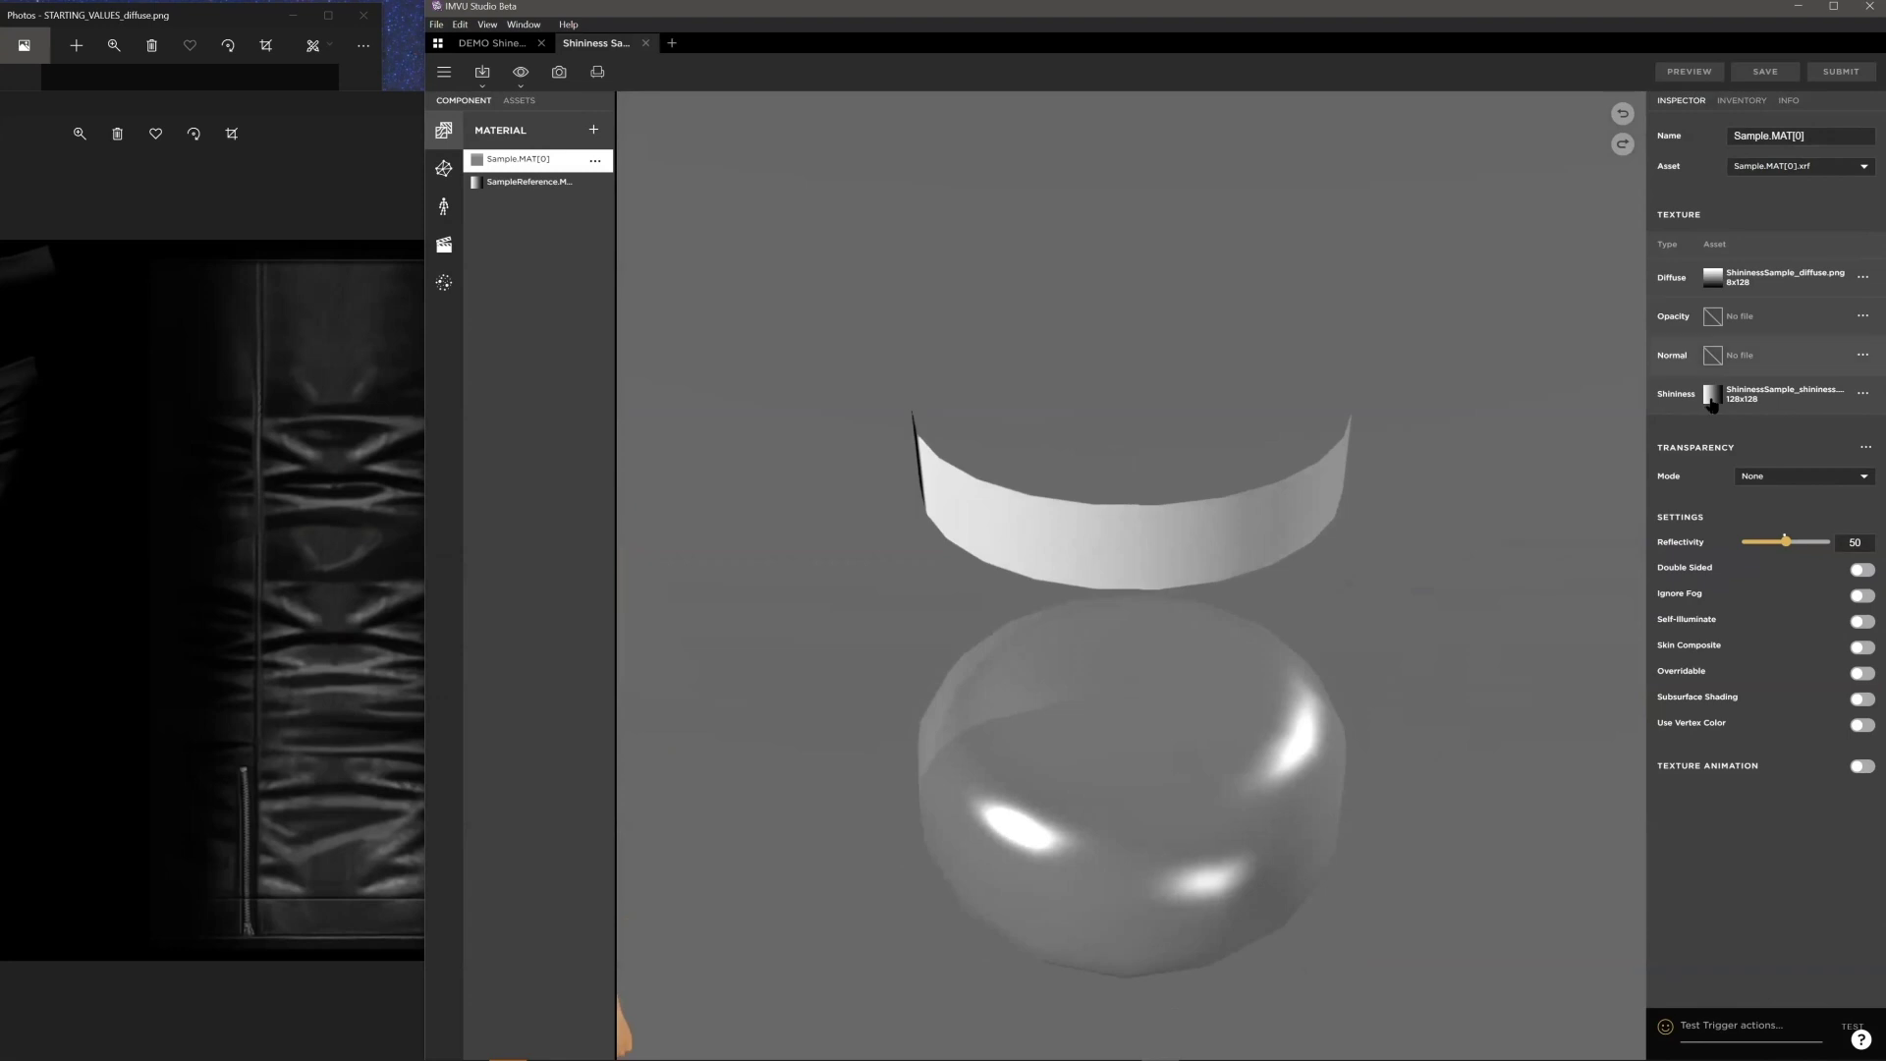
{"action": "mouse_move", "coordinate": [1713, 397]}
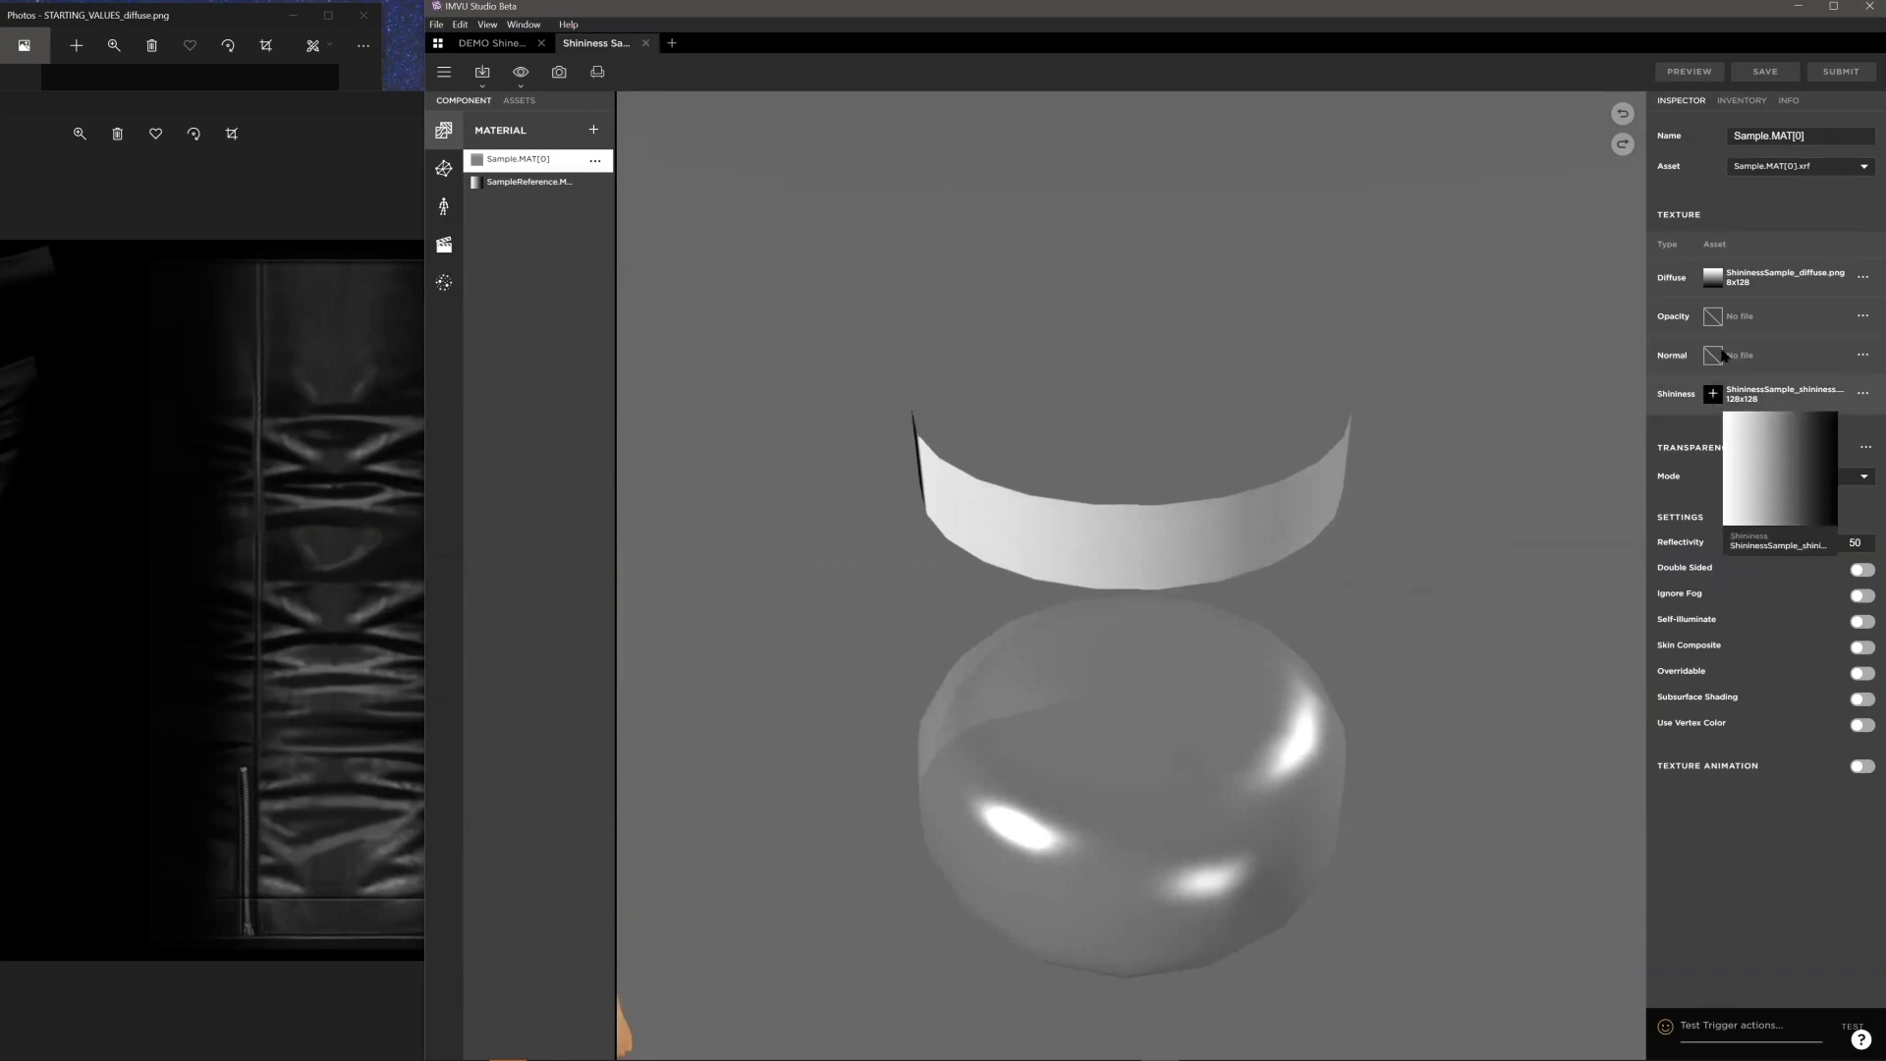
{"action": "mouse_move", "coordinate": [1713, 283]}
{"action": "left_click_drag", "start_coordinate": [1145, 597], "coordinate": [1172, 512]}
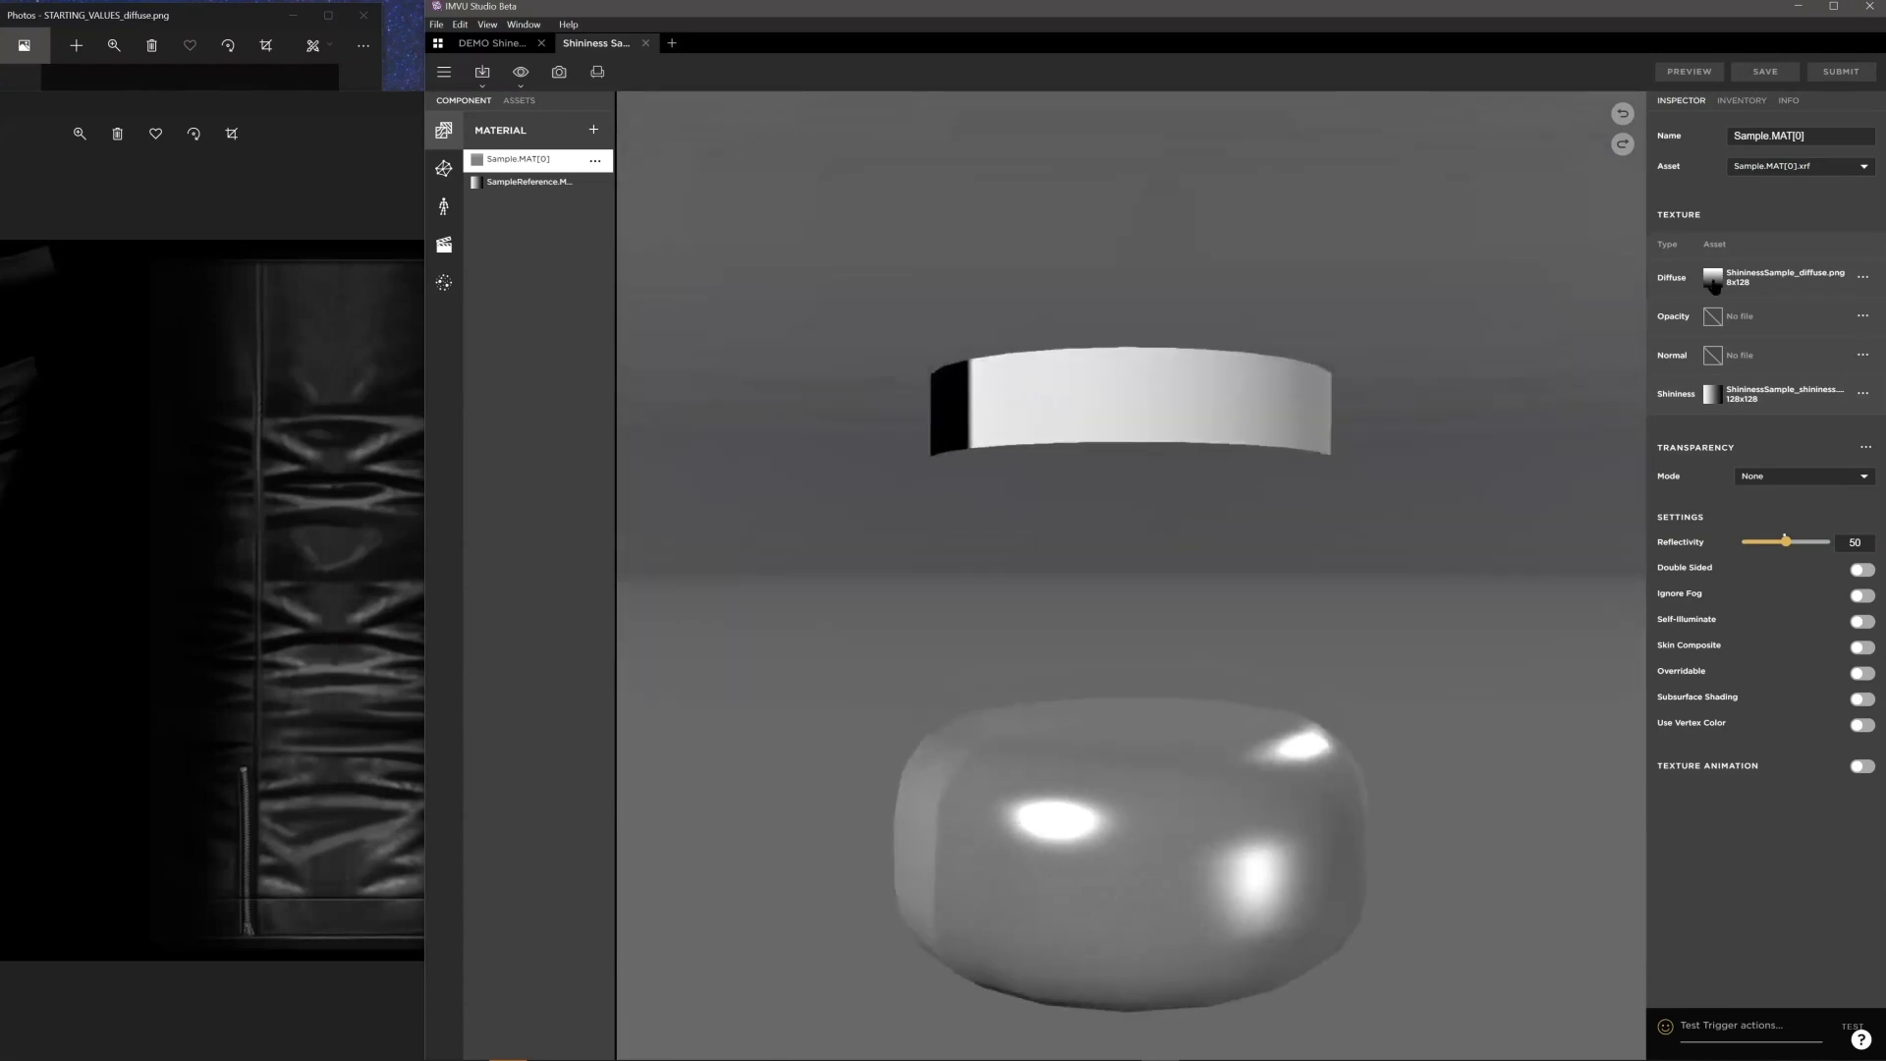
{"action": "left_click_drag", "start_coordinate": [1253, 615], "coordinate": [1251, 628]}
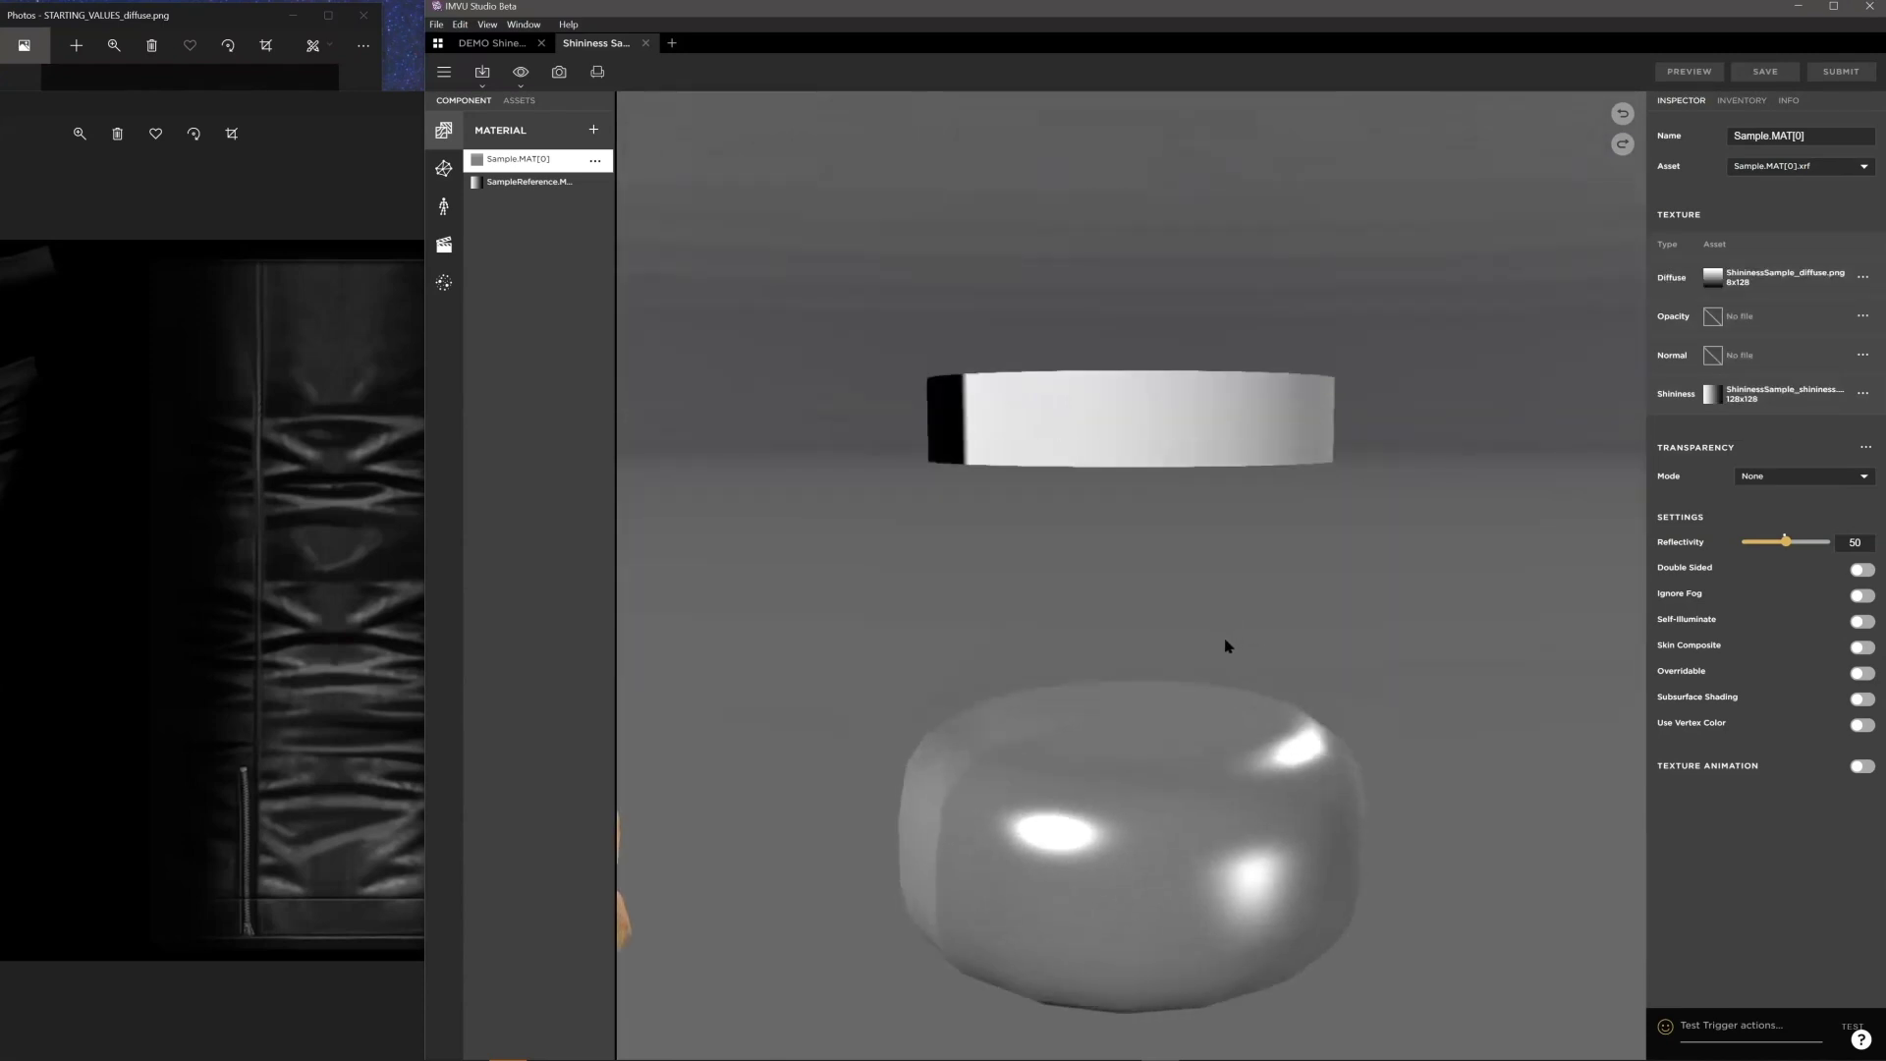
{"action": "left_click_drag", "start_coordinate": [1226, 645], "coordinate": [1011, 829]}
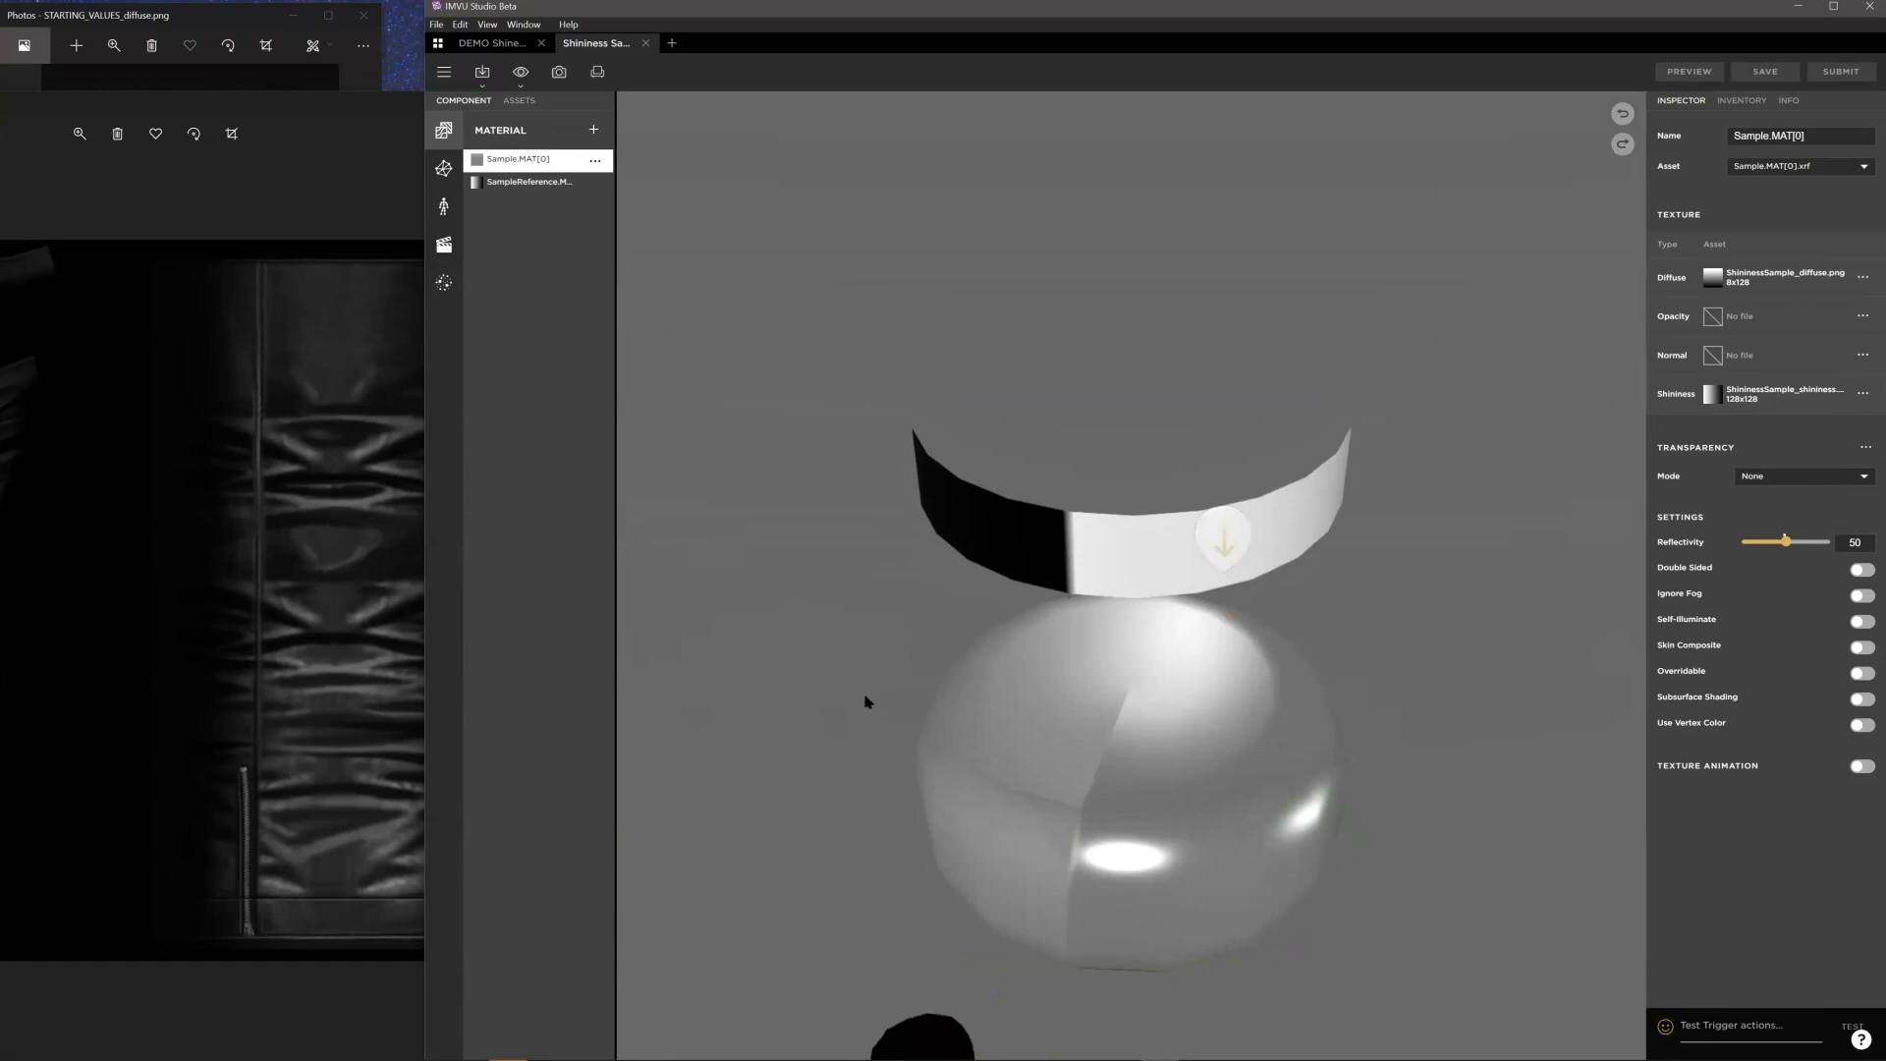
{"action": "left_click_drag", "start_coordinate": [1236, 861], "coordinate": [1461, 535]}
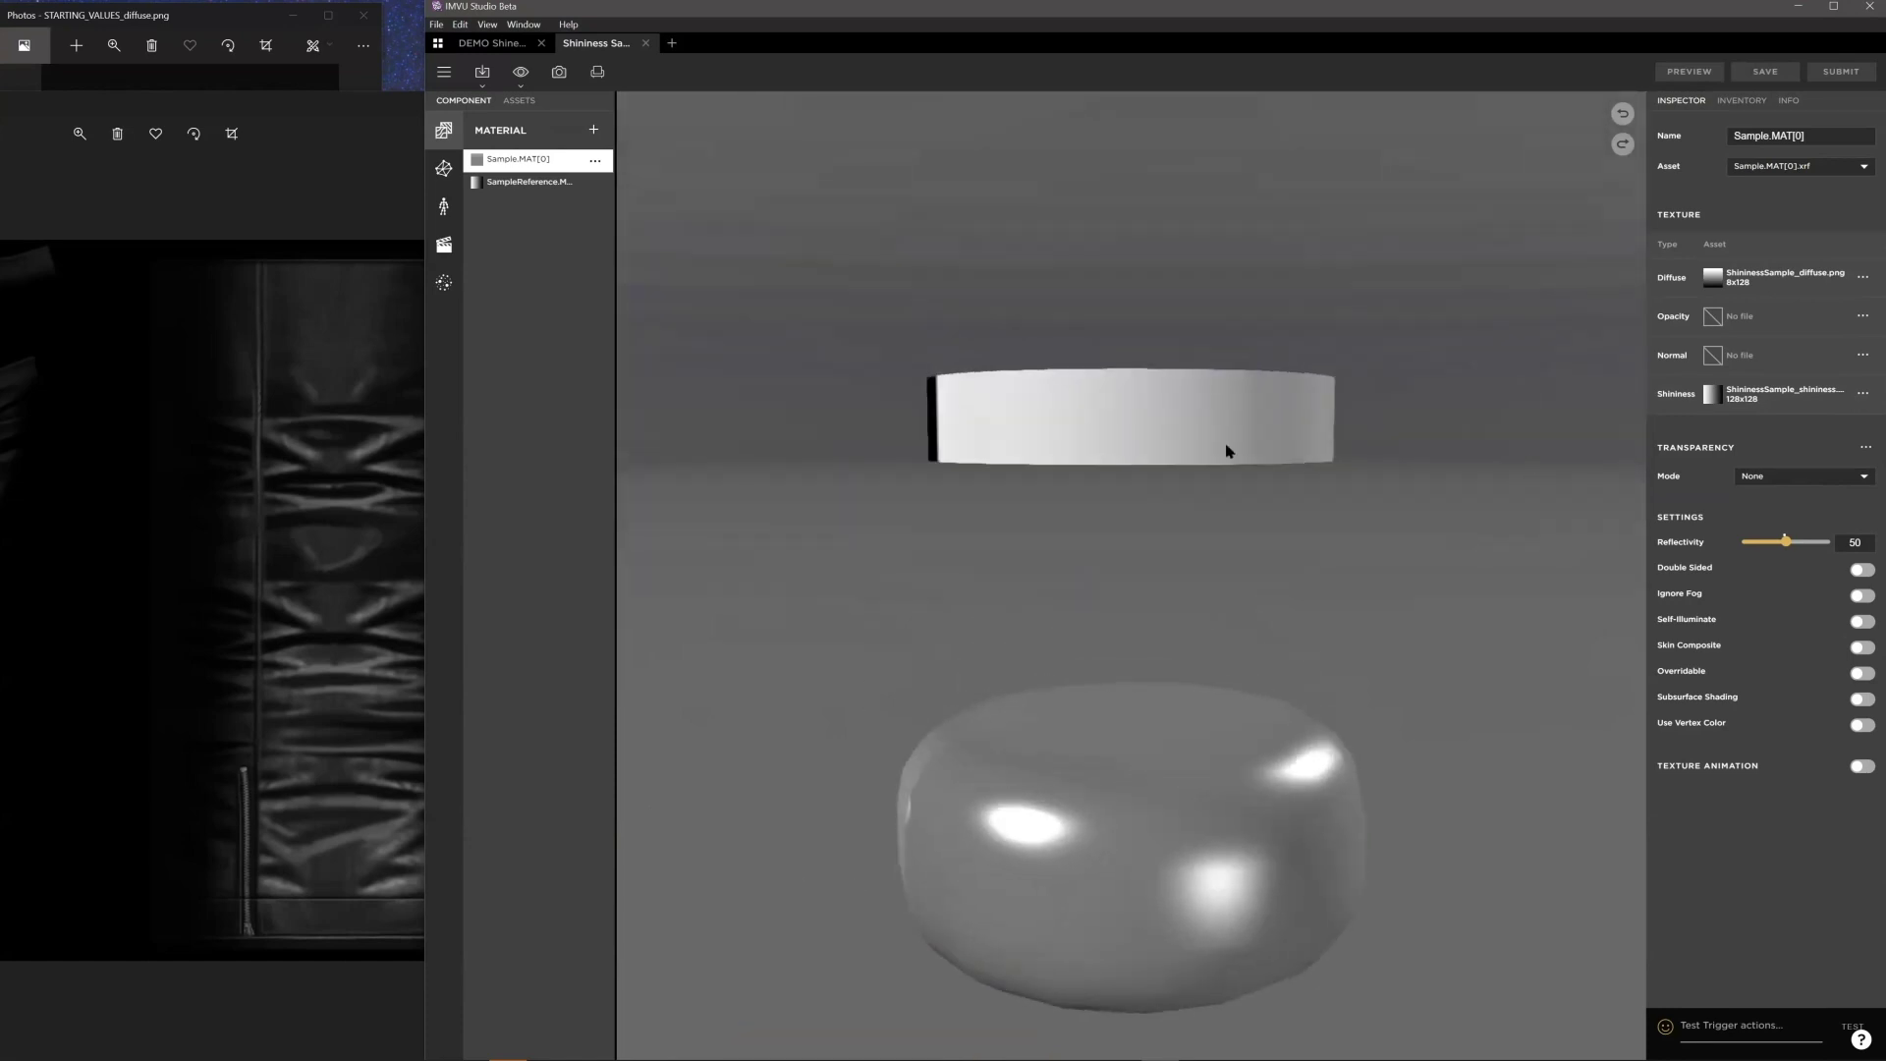
{"action": "left_click_drag", "start_coordinate": [1226, 451], "coordinate": [1221, 459]}
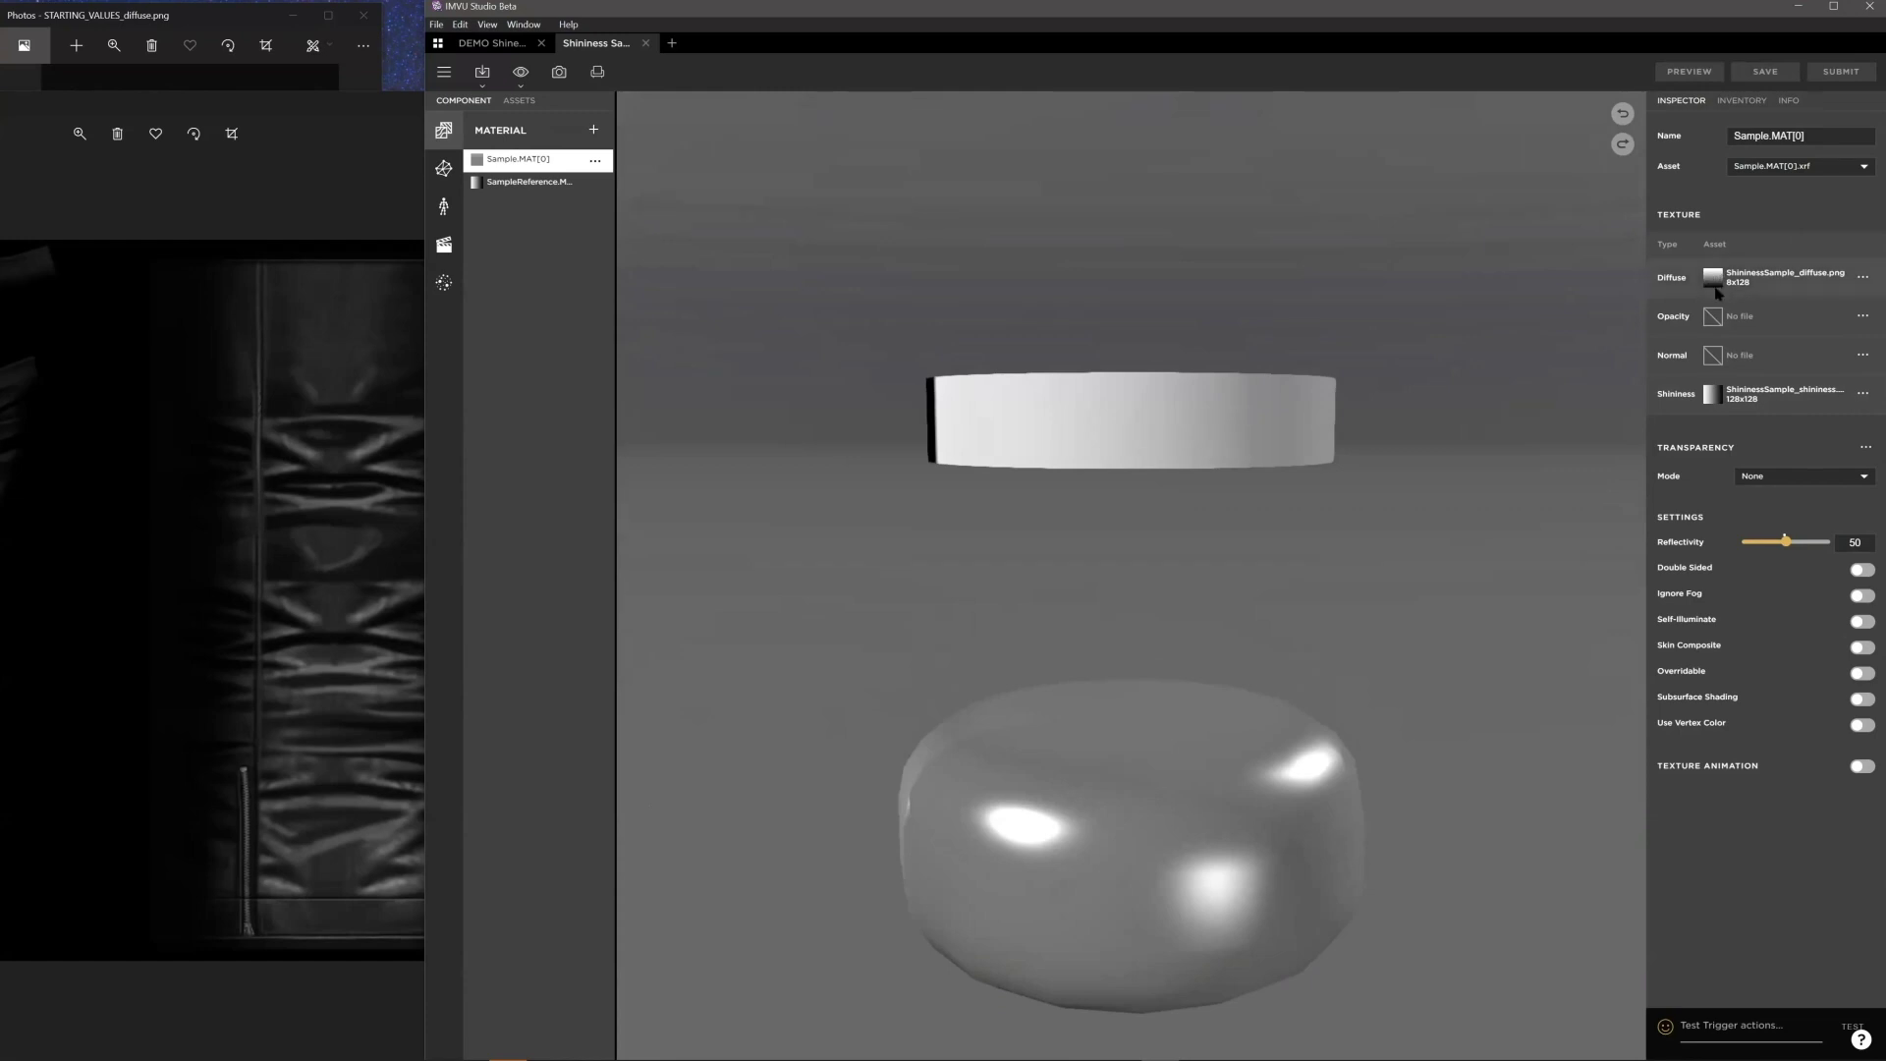
{"action": "mouse_move", "coordinate": [1712, 280]}
Step: Run test trigger actions 1 and 9 on the Shininess Sample to compare its highlights on different diffuse shades
{"action": "key", "text": "Return"}
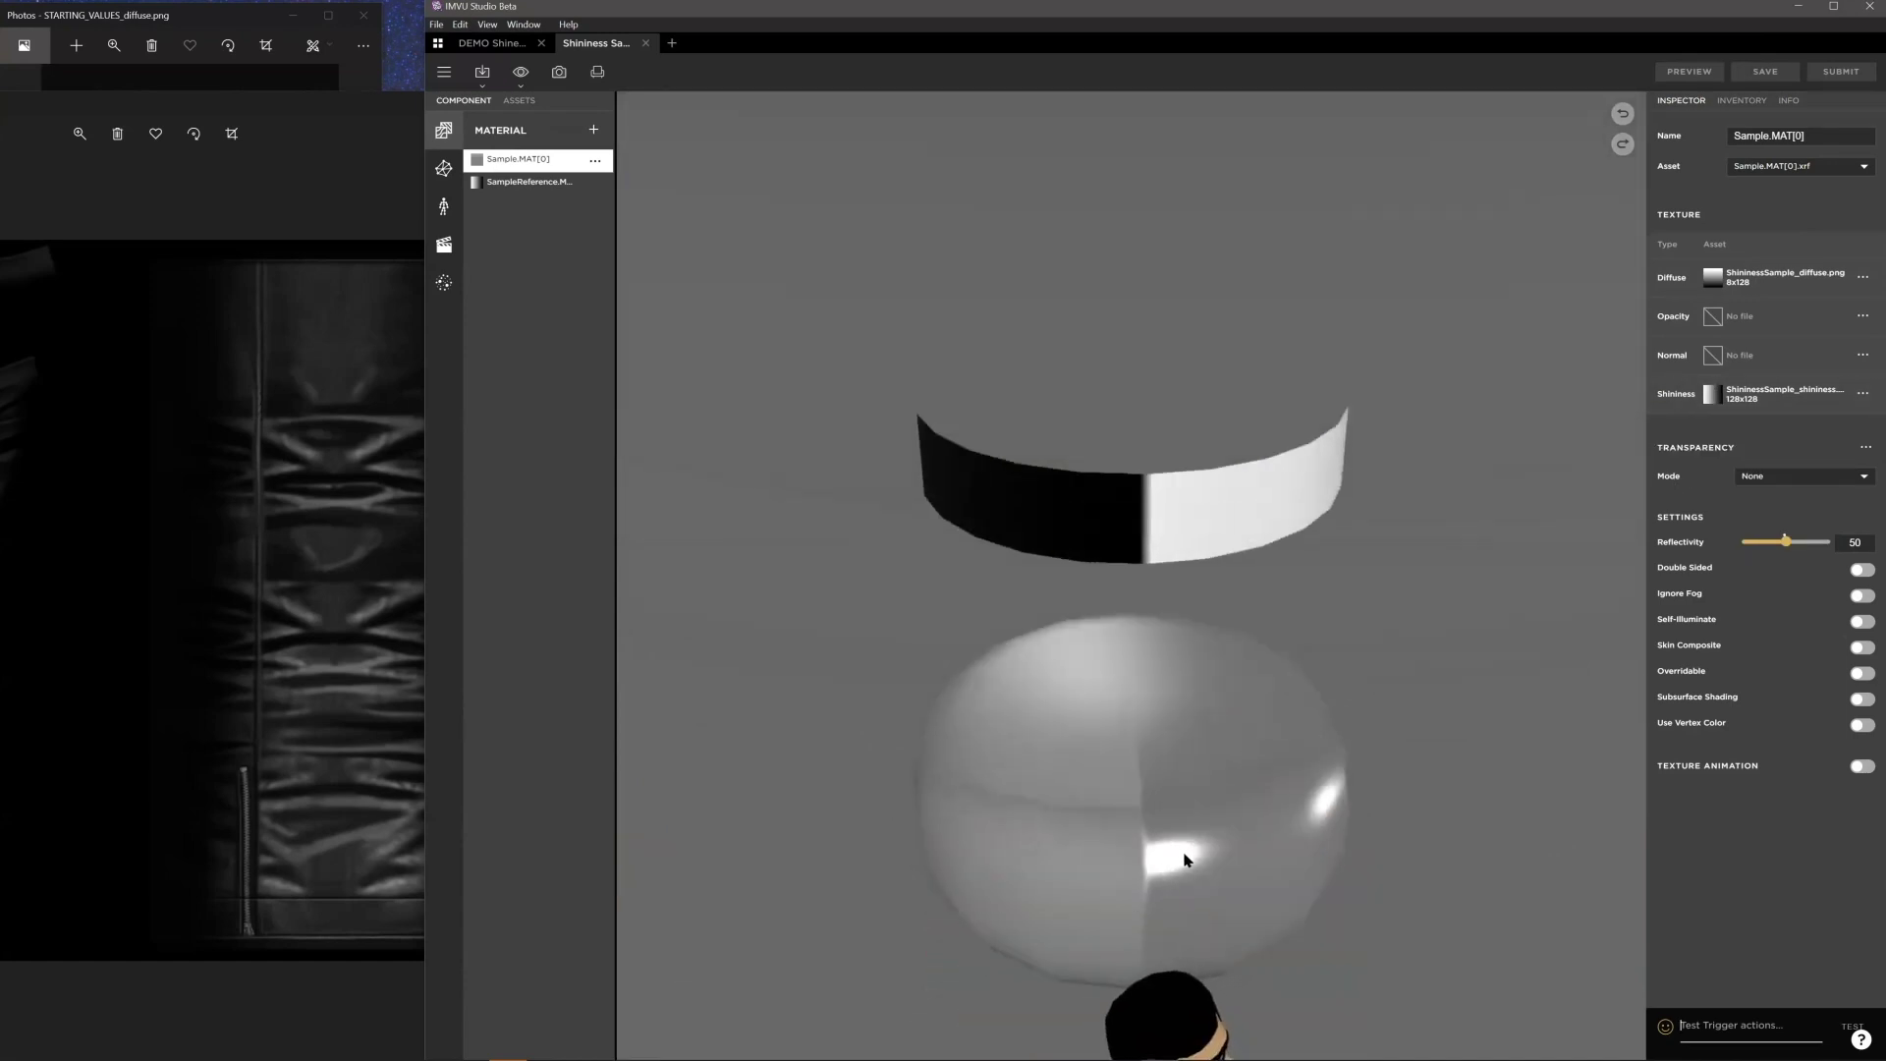
{"action": "left_click_drag", "start_coordinate": [1192, 859], "coordinate": [1163, 860]}
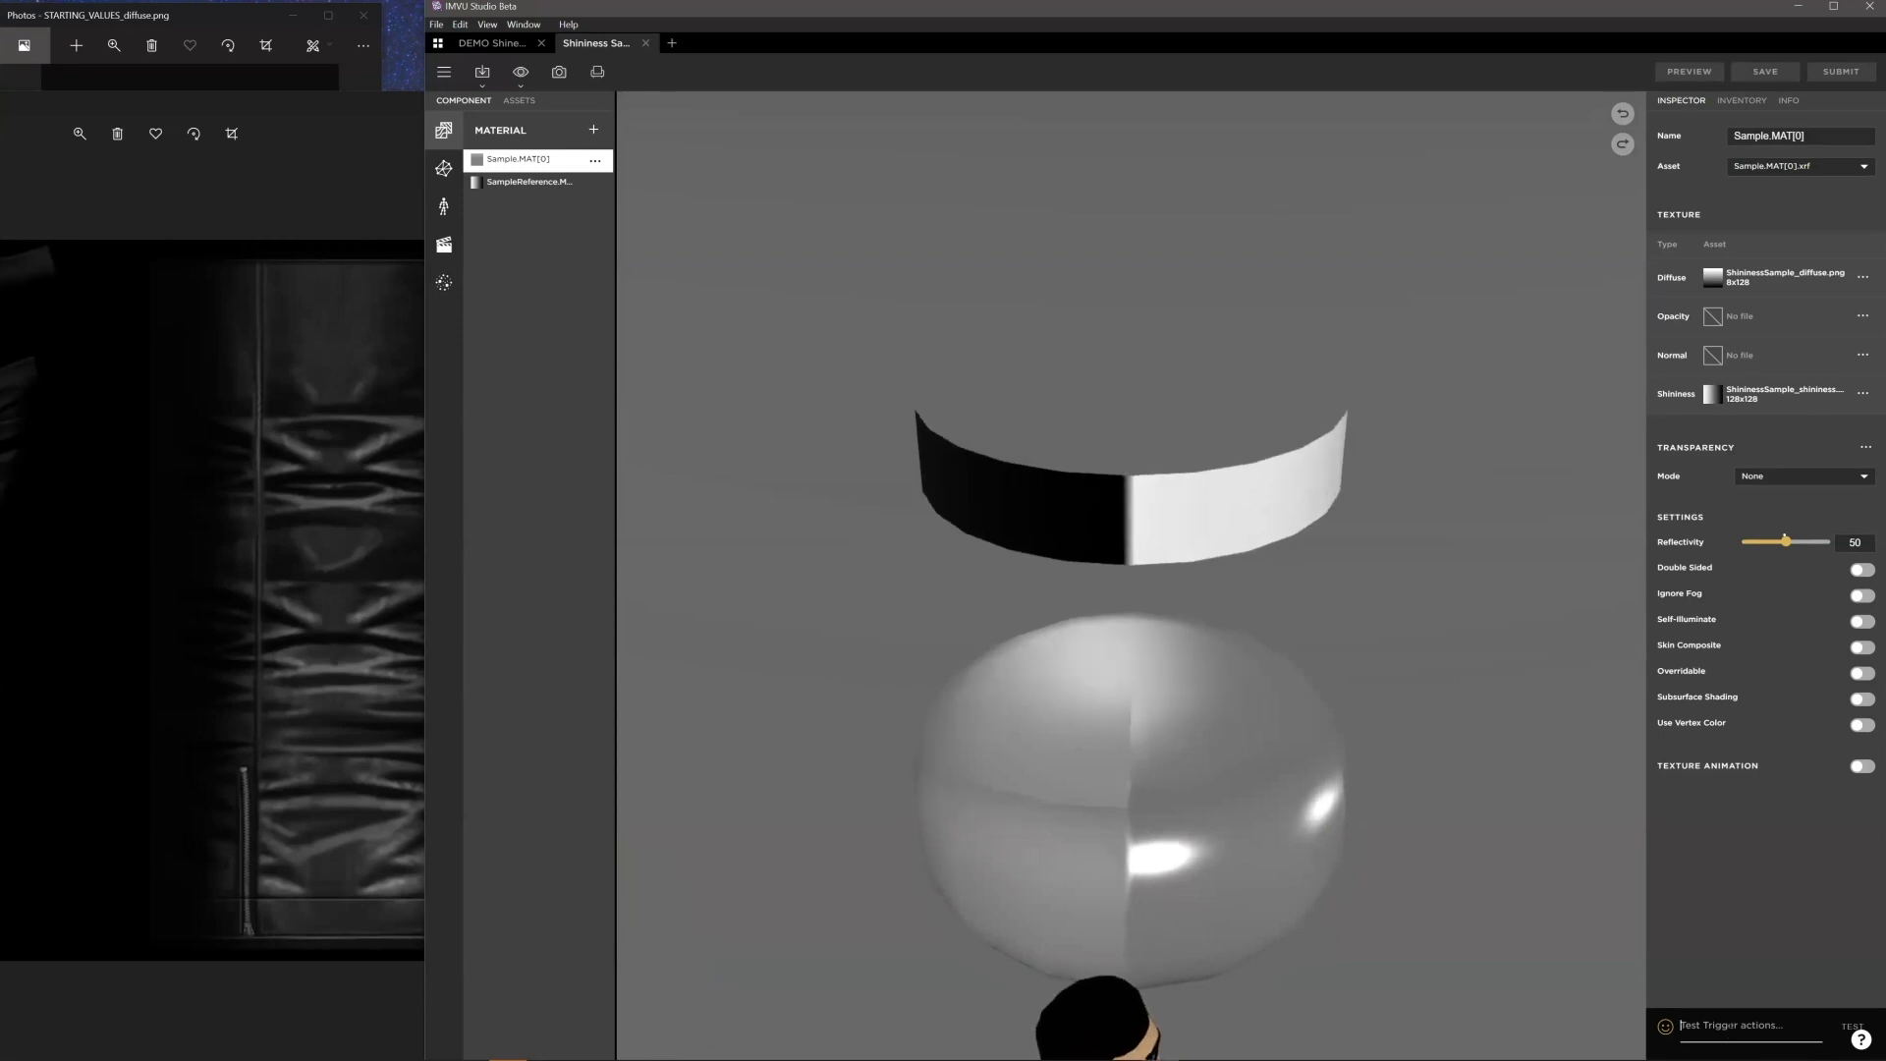
{"action": "left_click", "coordinate": [1729, 1024]}
{"action": "type", "text": "1"}
{"action": "key", "text": "Return"}
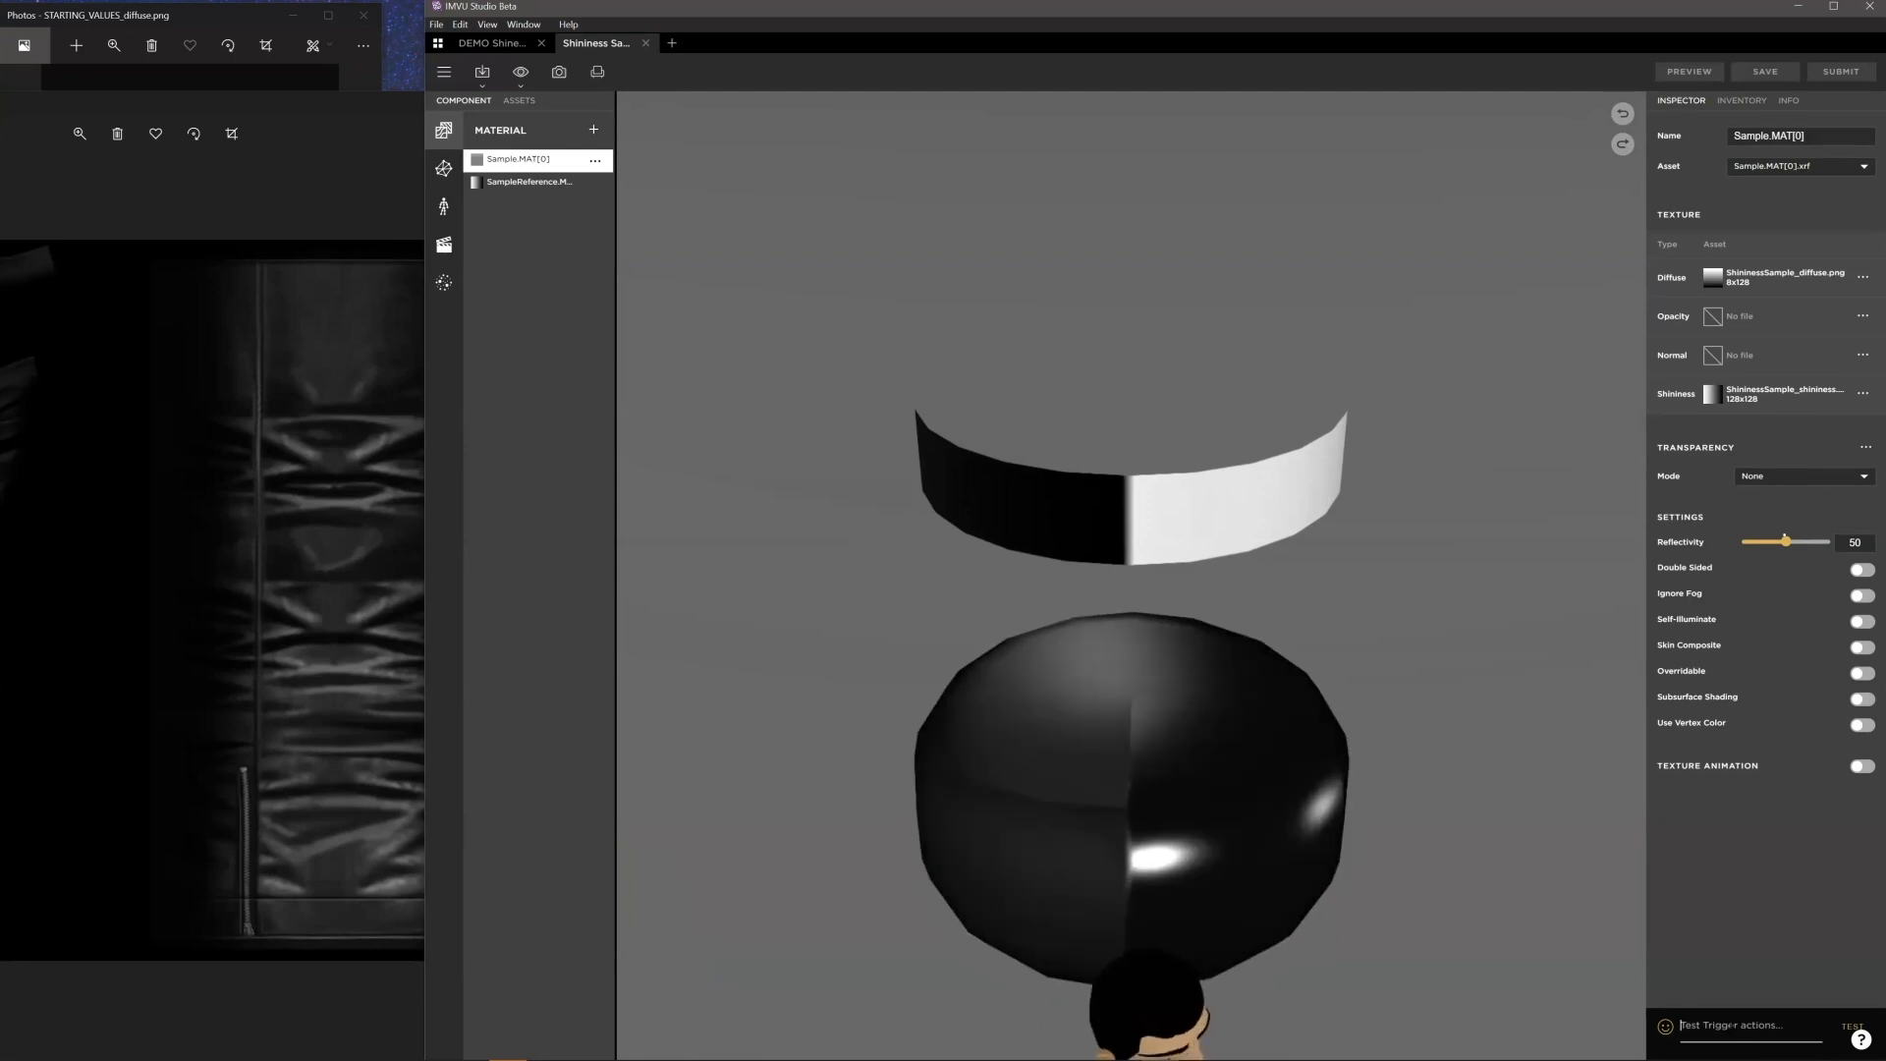
{"action": "type", "text": "9"}
{"action": "key", "text": "Return"}
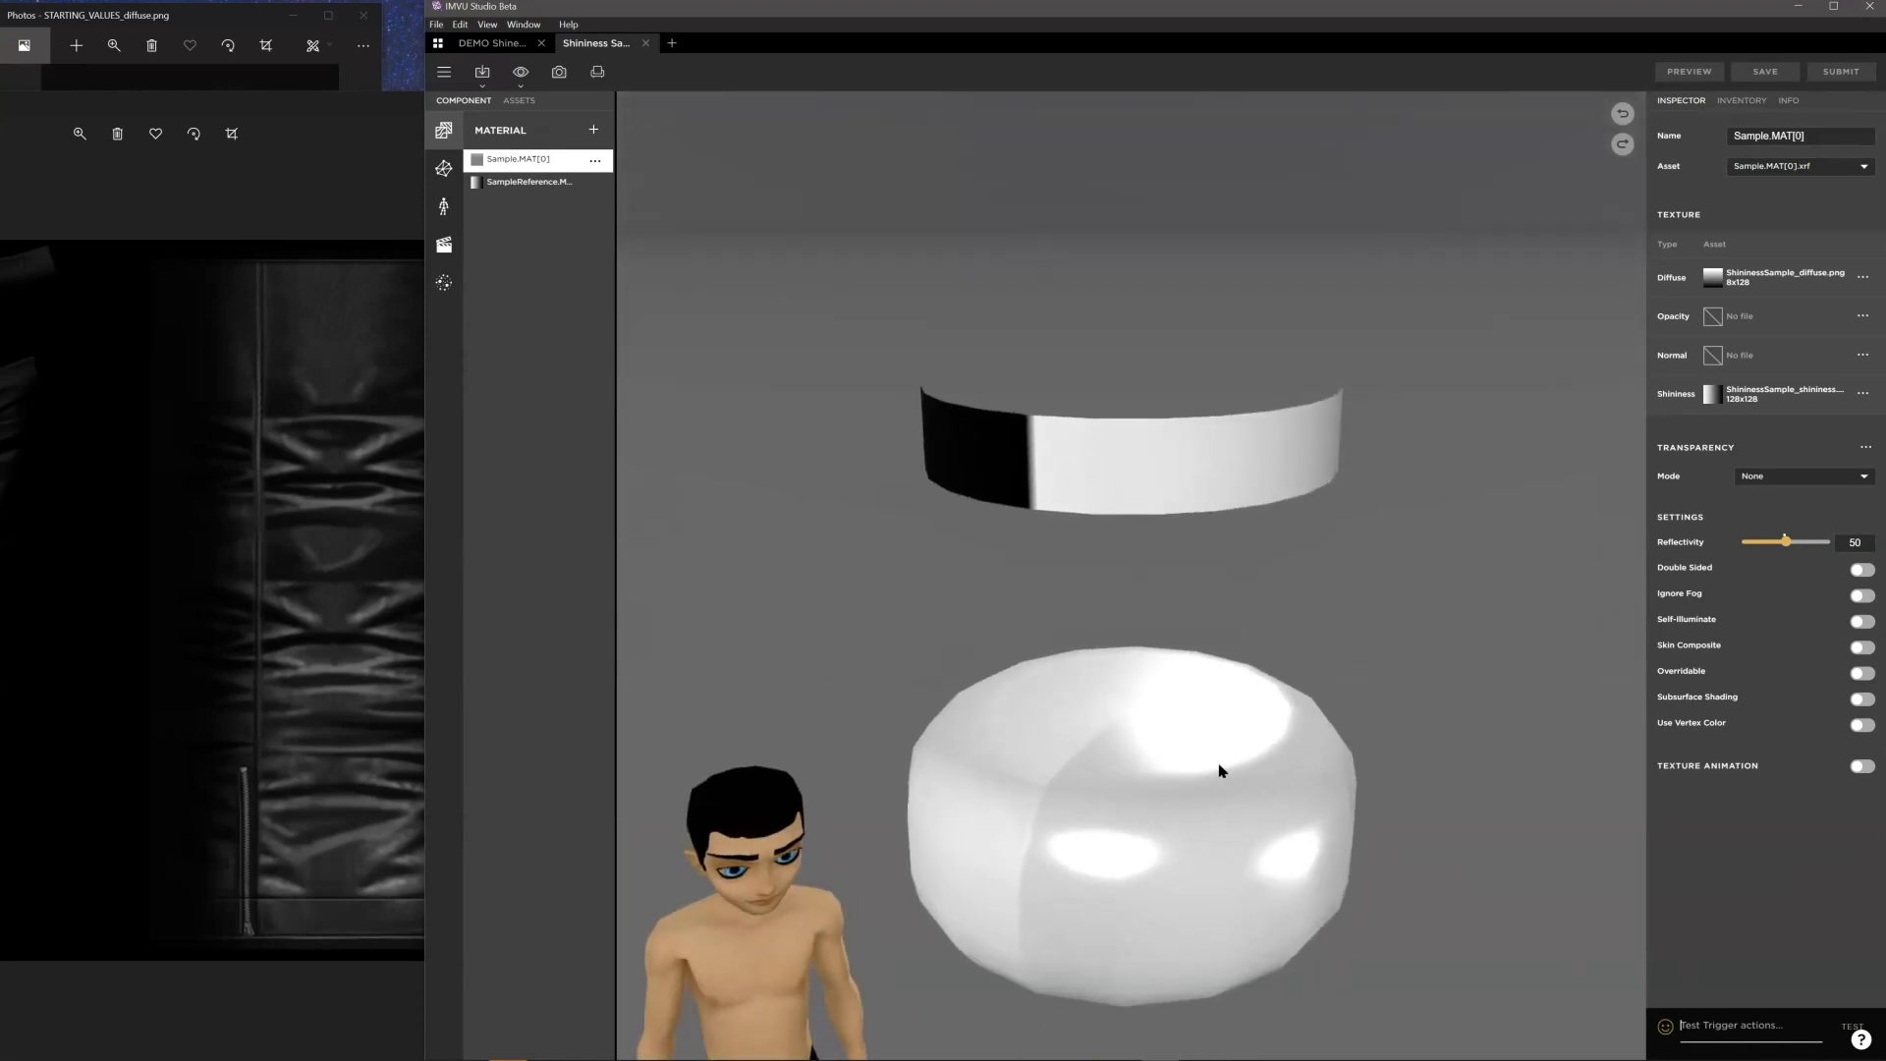
Step: Inspect the highlights across the light-shaded sample from several angles and review its shininess and diffuse textures
{"action": "left_click", "coordinate": [1230, 748]}
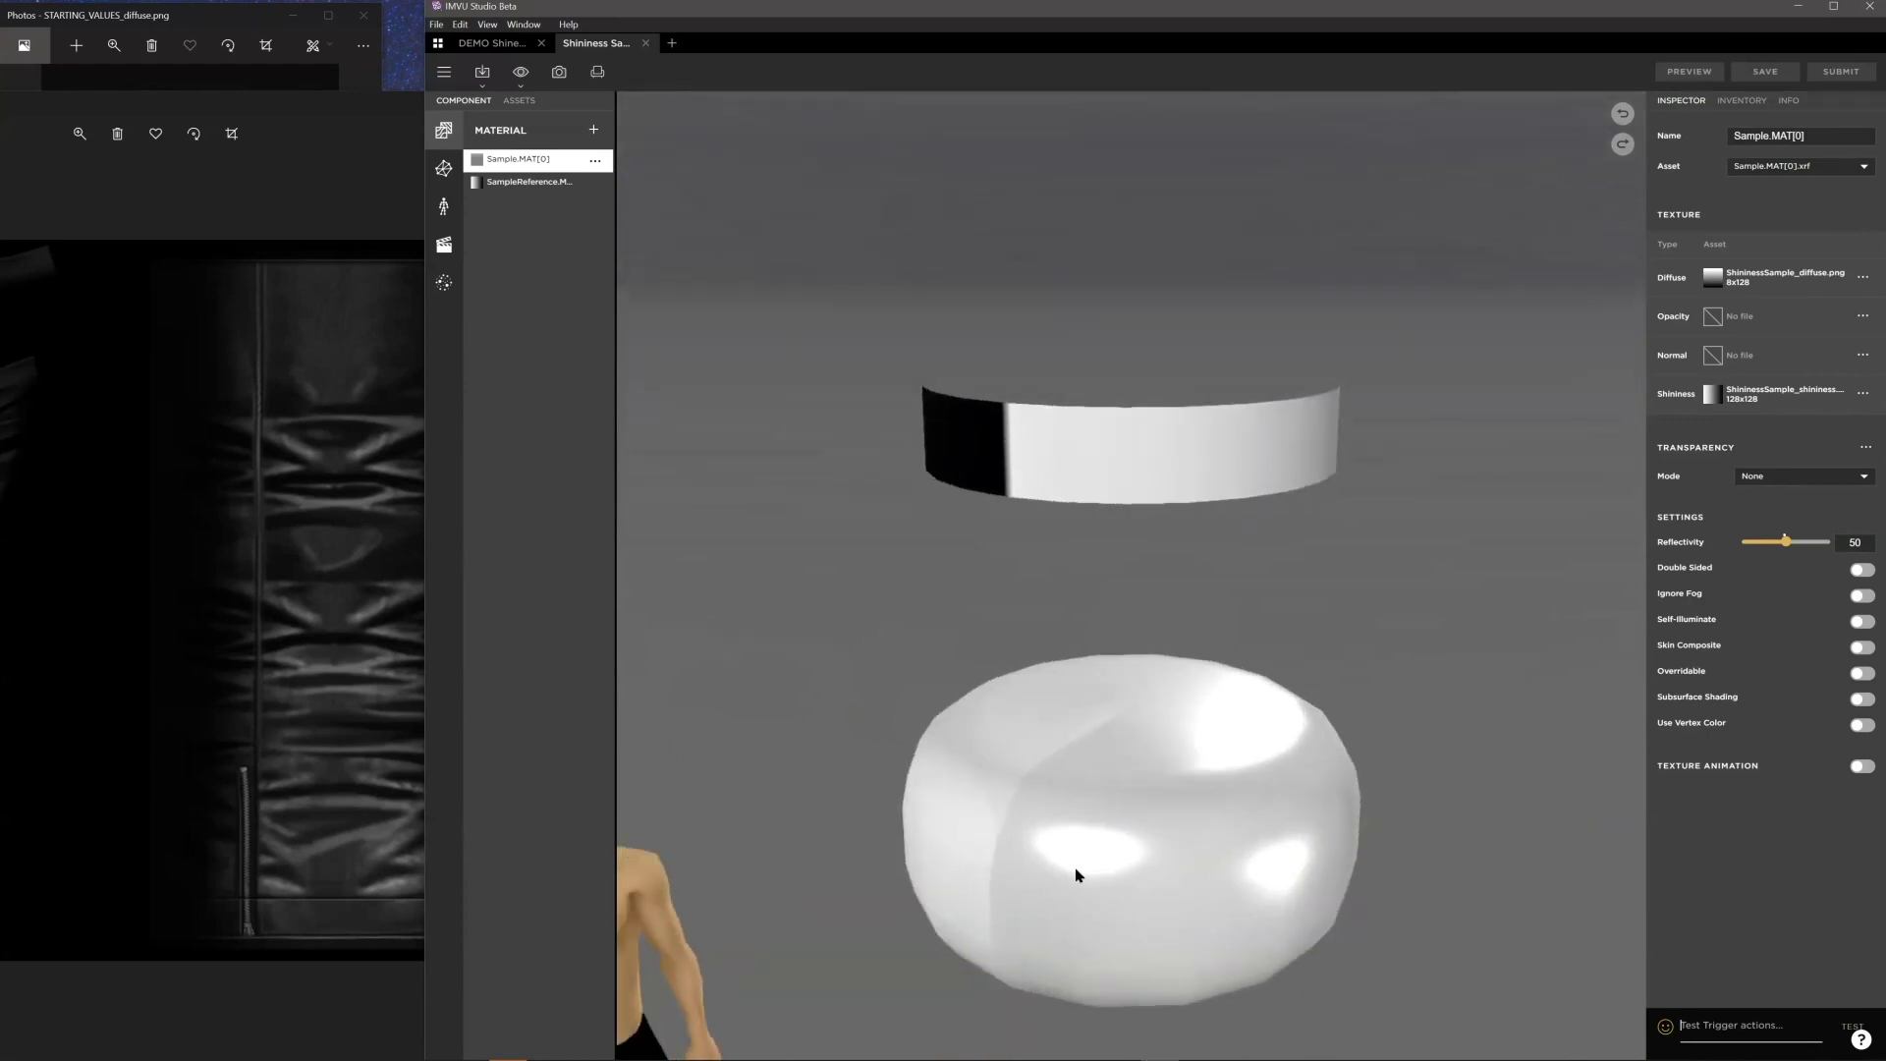
{"action": "left_click", "coordinate": [1119, 820]}
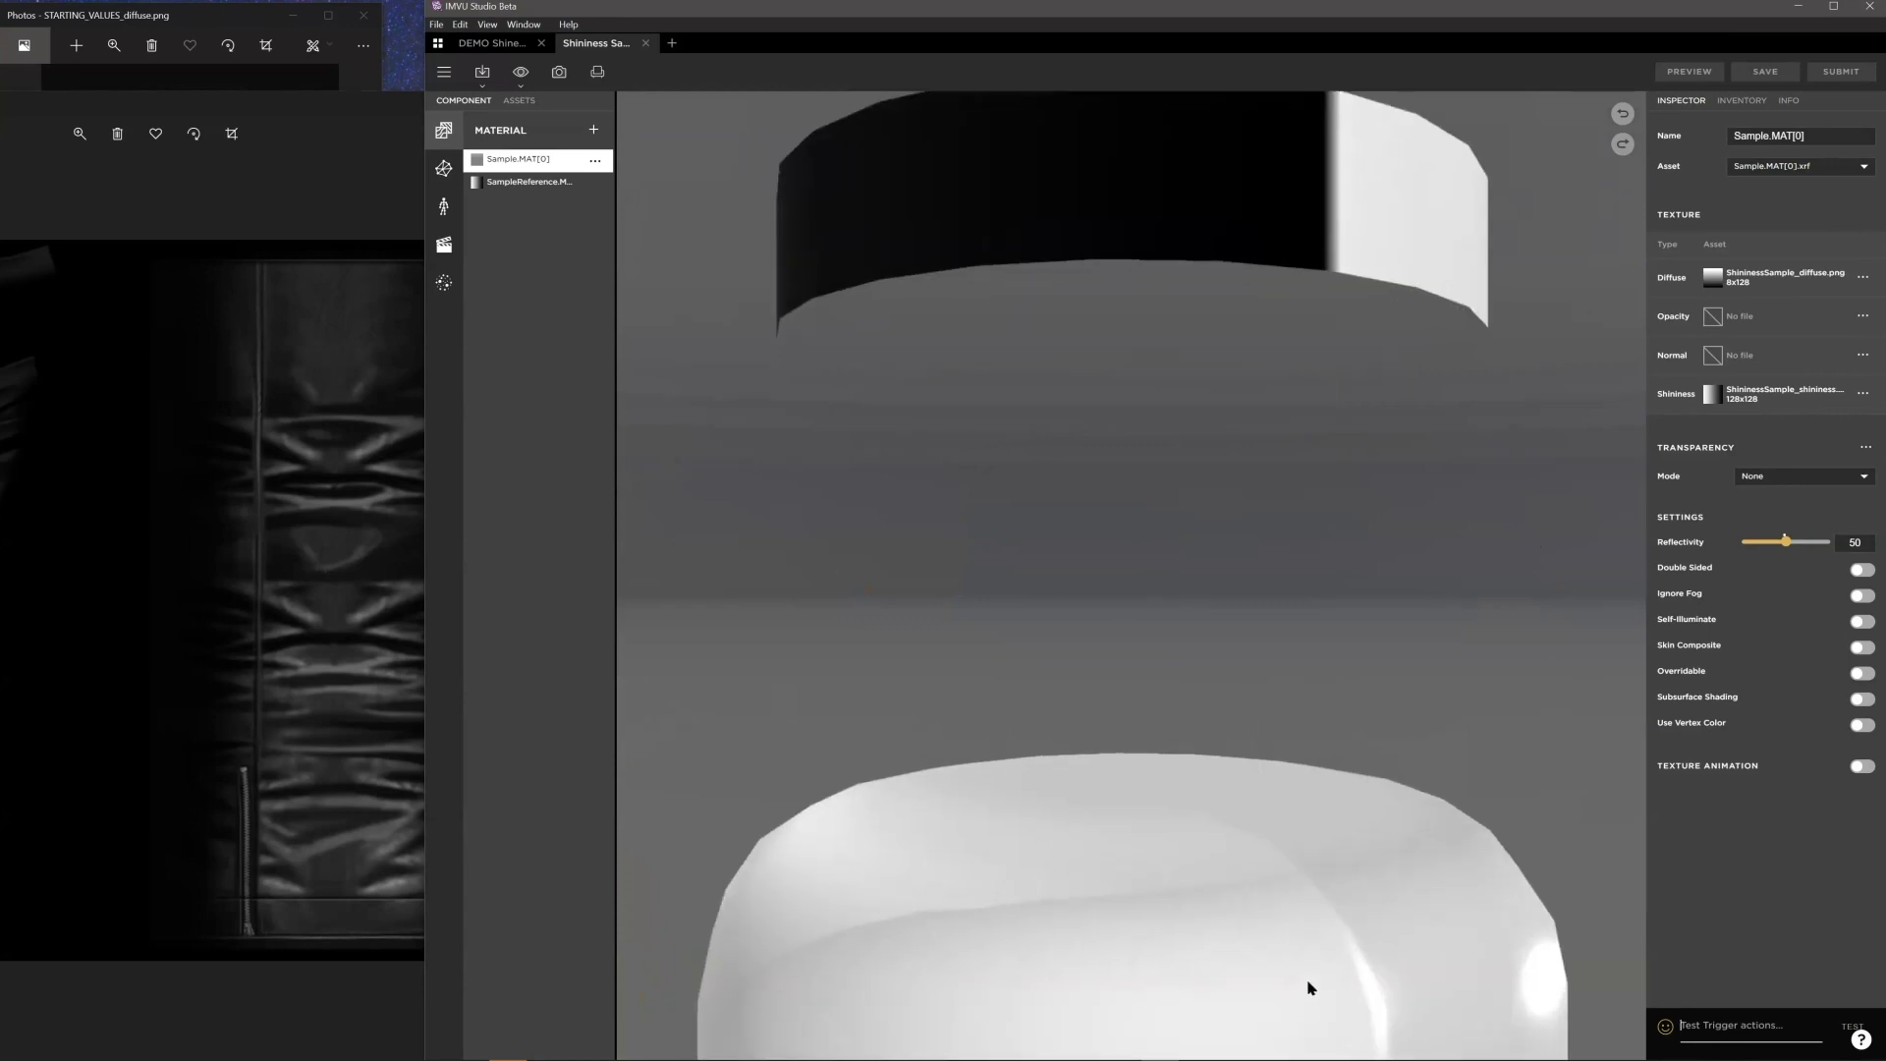
{"action": "scroll", "coordinate": [1266, 972], "scroll_direction": "down", "scroll_amount": 3}
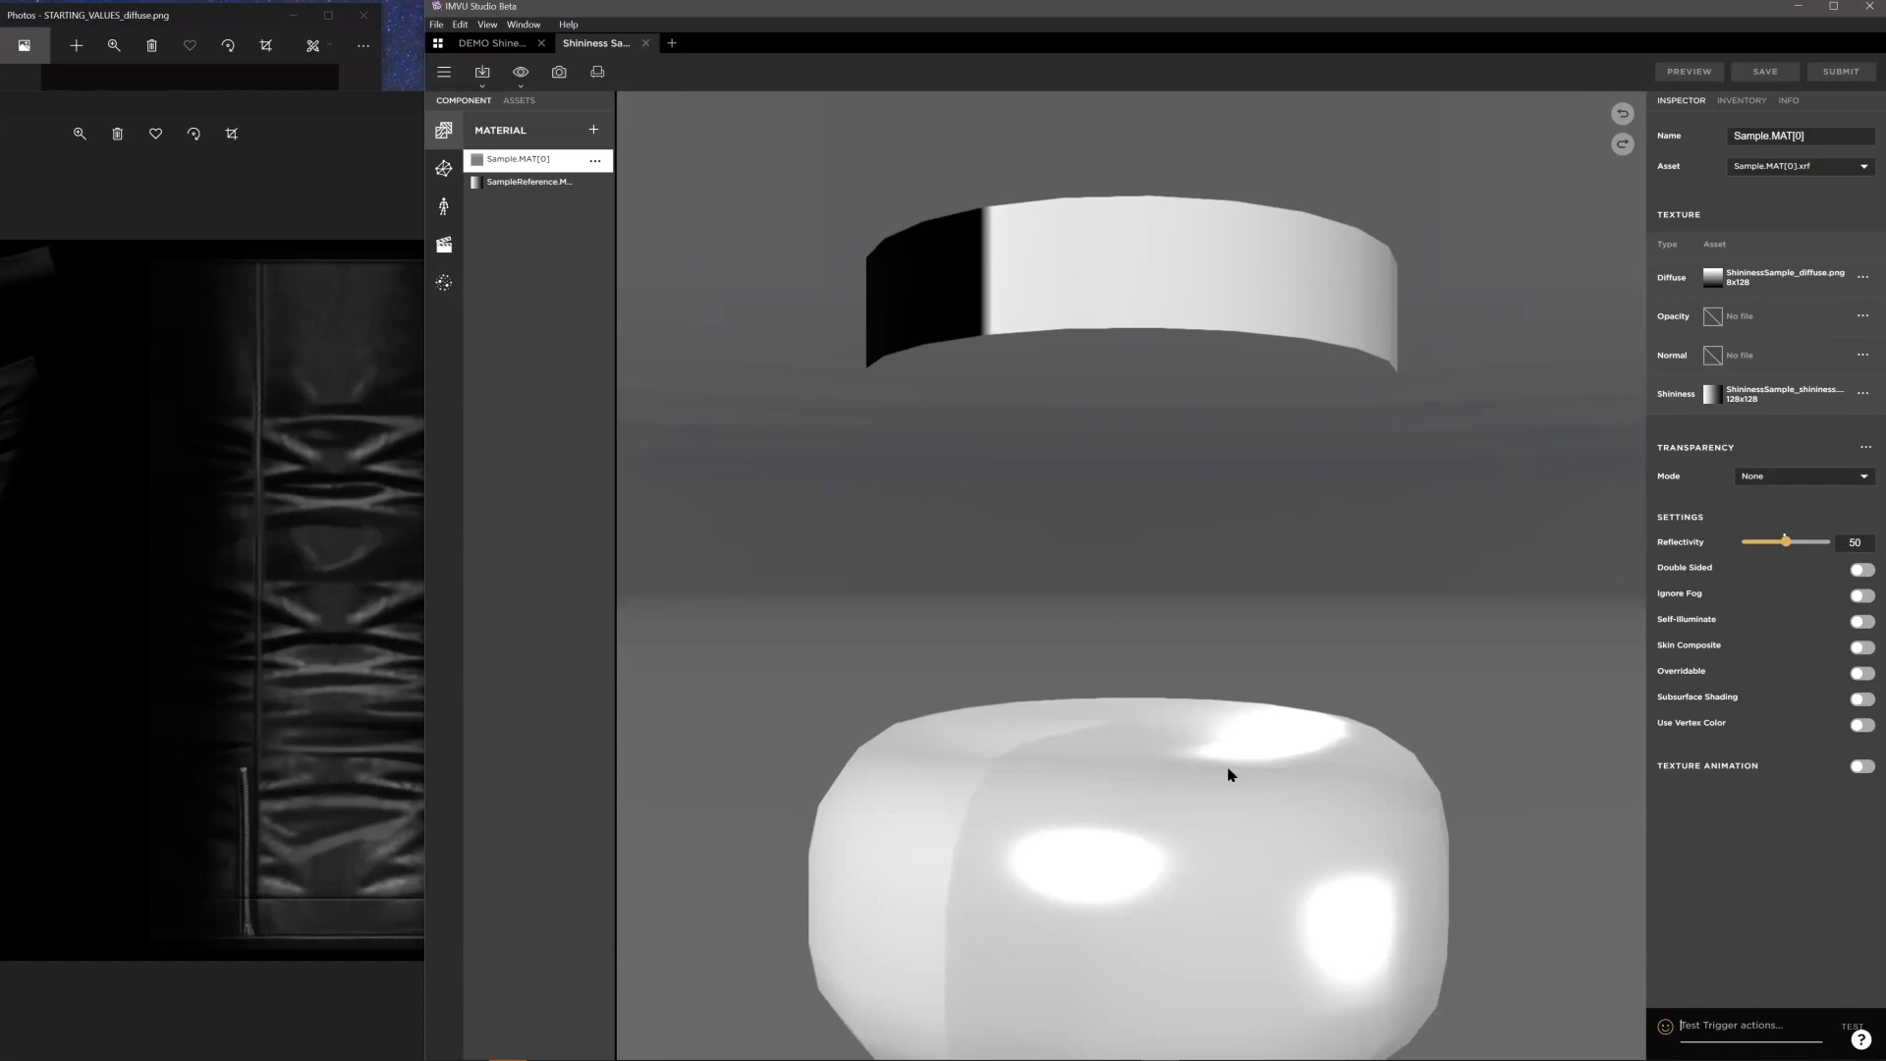
{"action": "left_click_drag", "start_coordinate": [1179, 821], "coordinate": [1301, 882]}
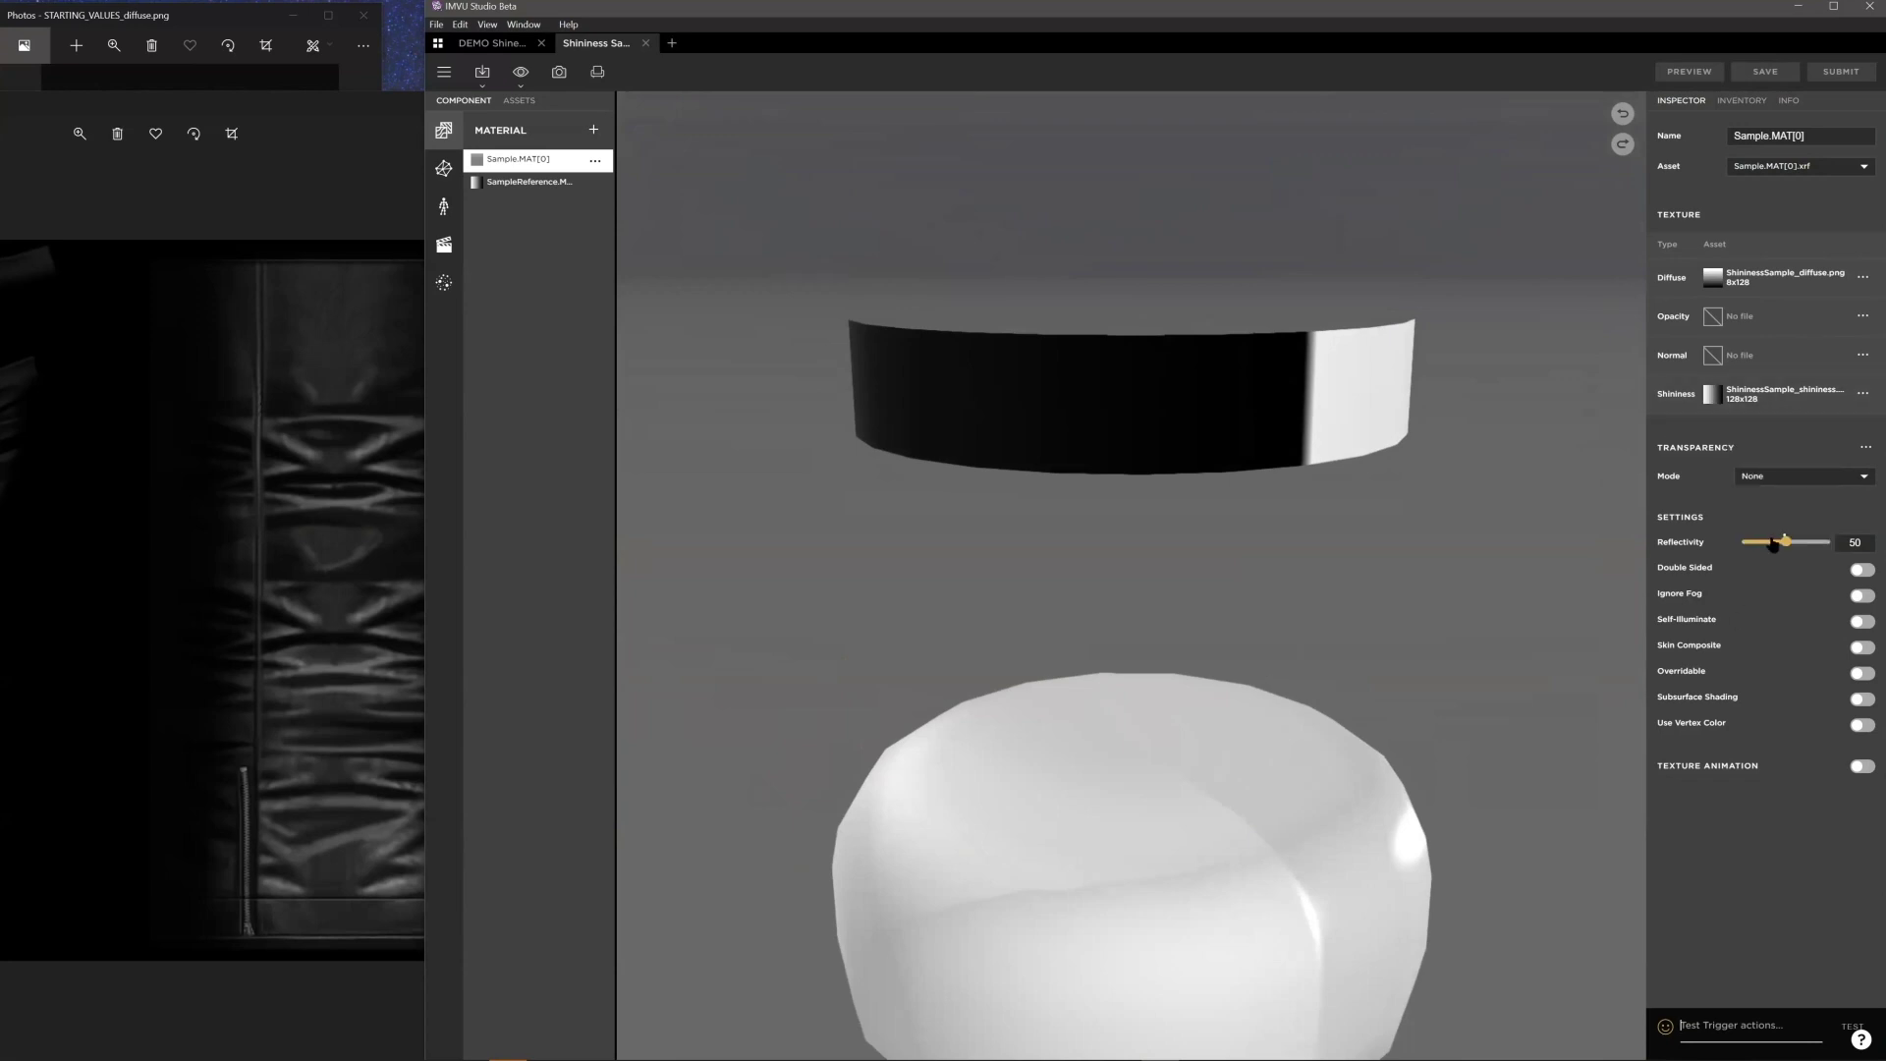
{"action": "left_click_drag", "start_coordinate": [1352, 775], "coordinate": [1346, 779]}
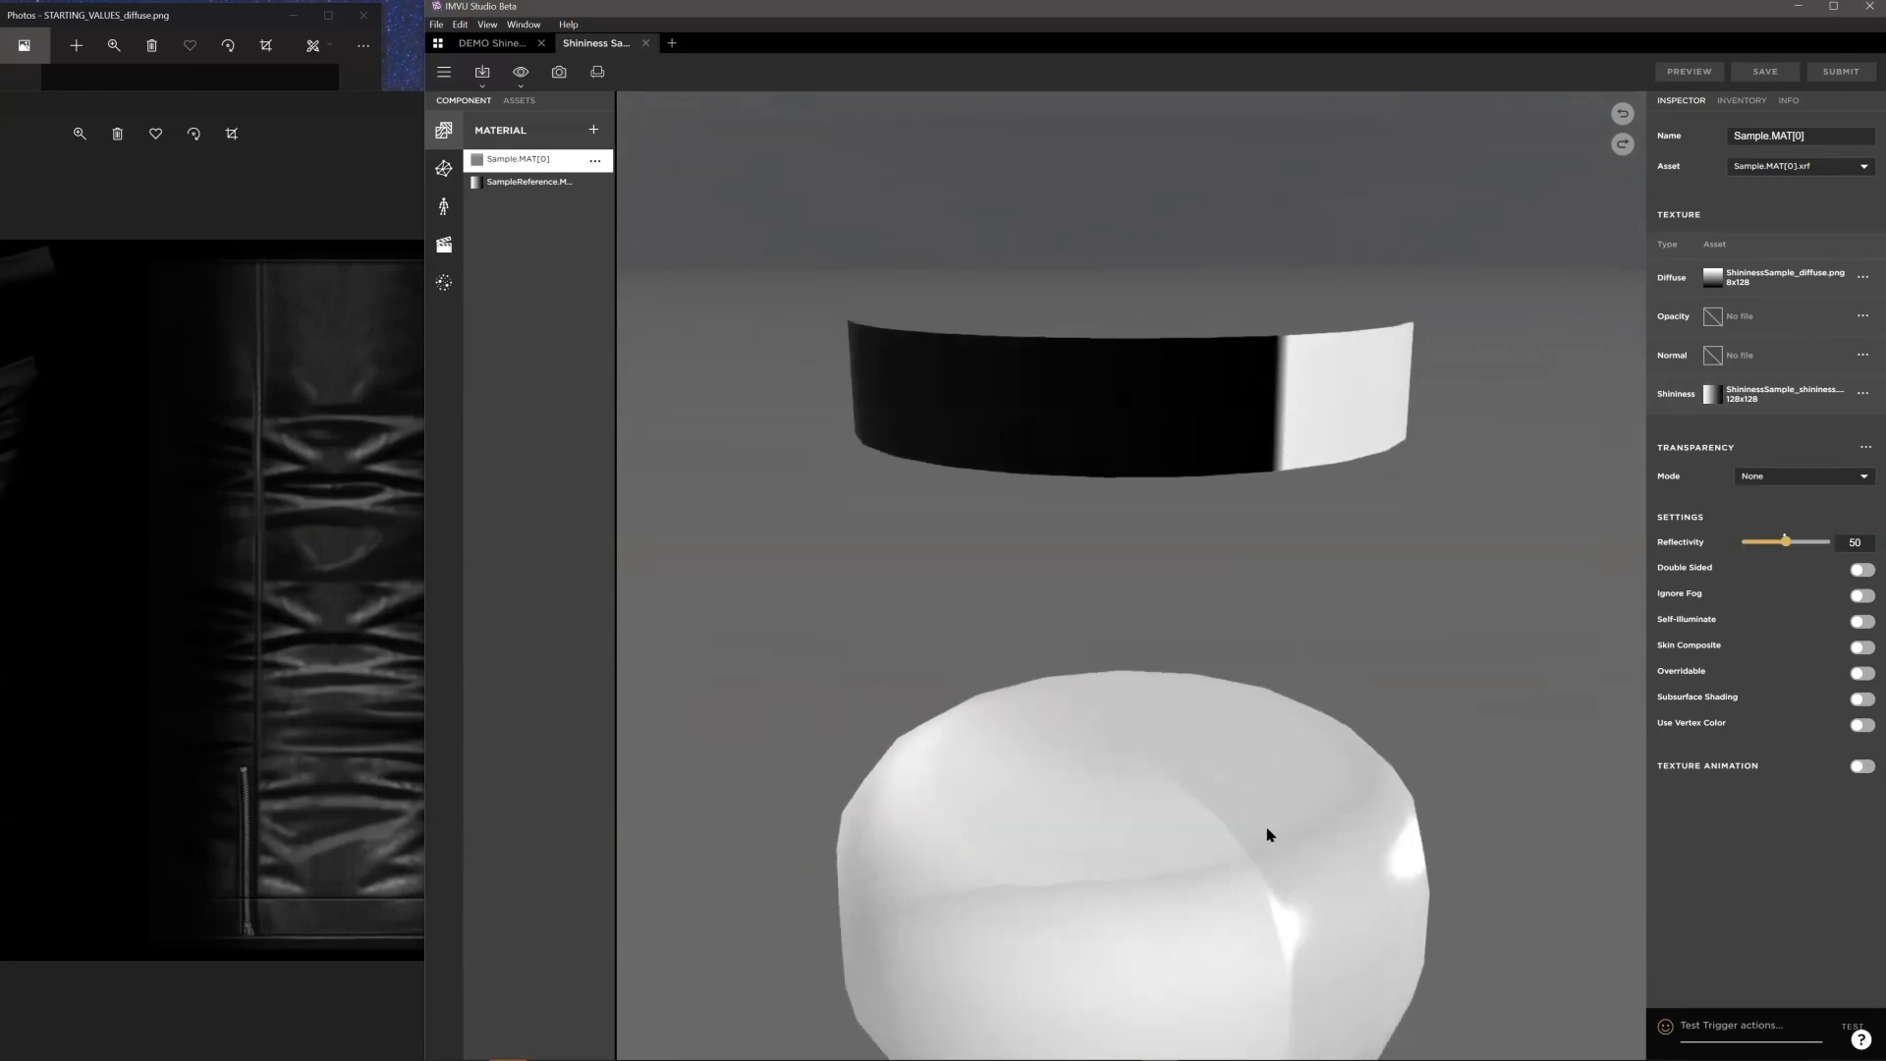
{"action": "left_click_drag", "start_coordinate": [1255, 821], "coordinate": [1158, 812]}
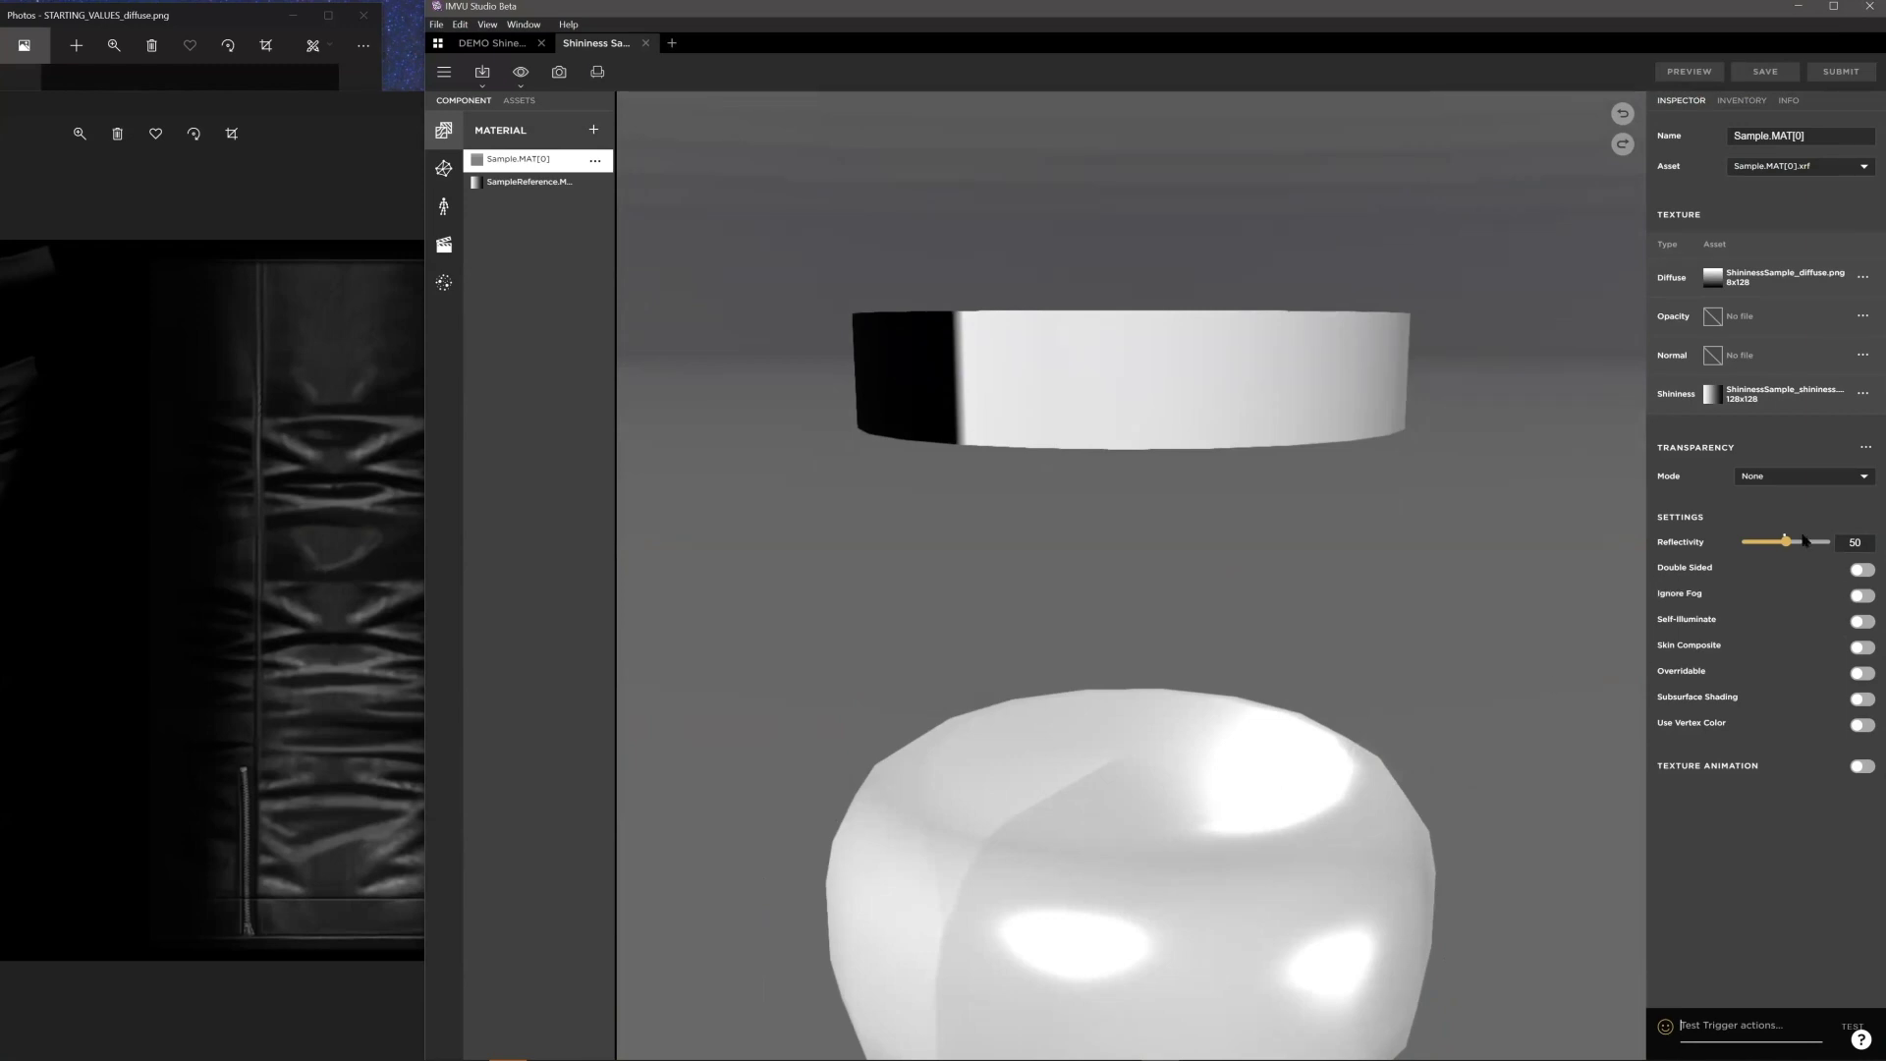
{"action": "mouse_move", "coordinate": [1710, 408]}
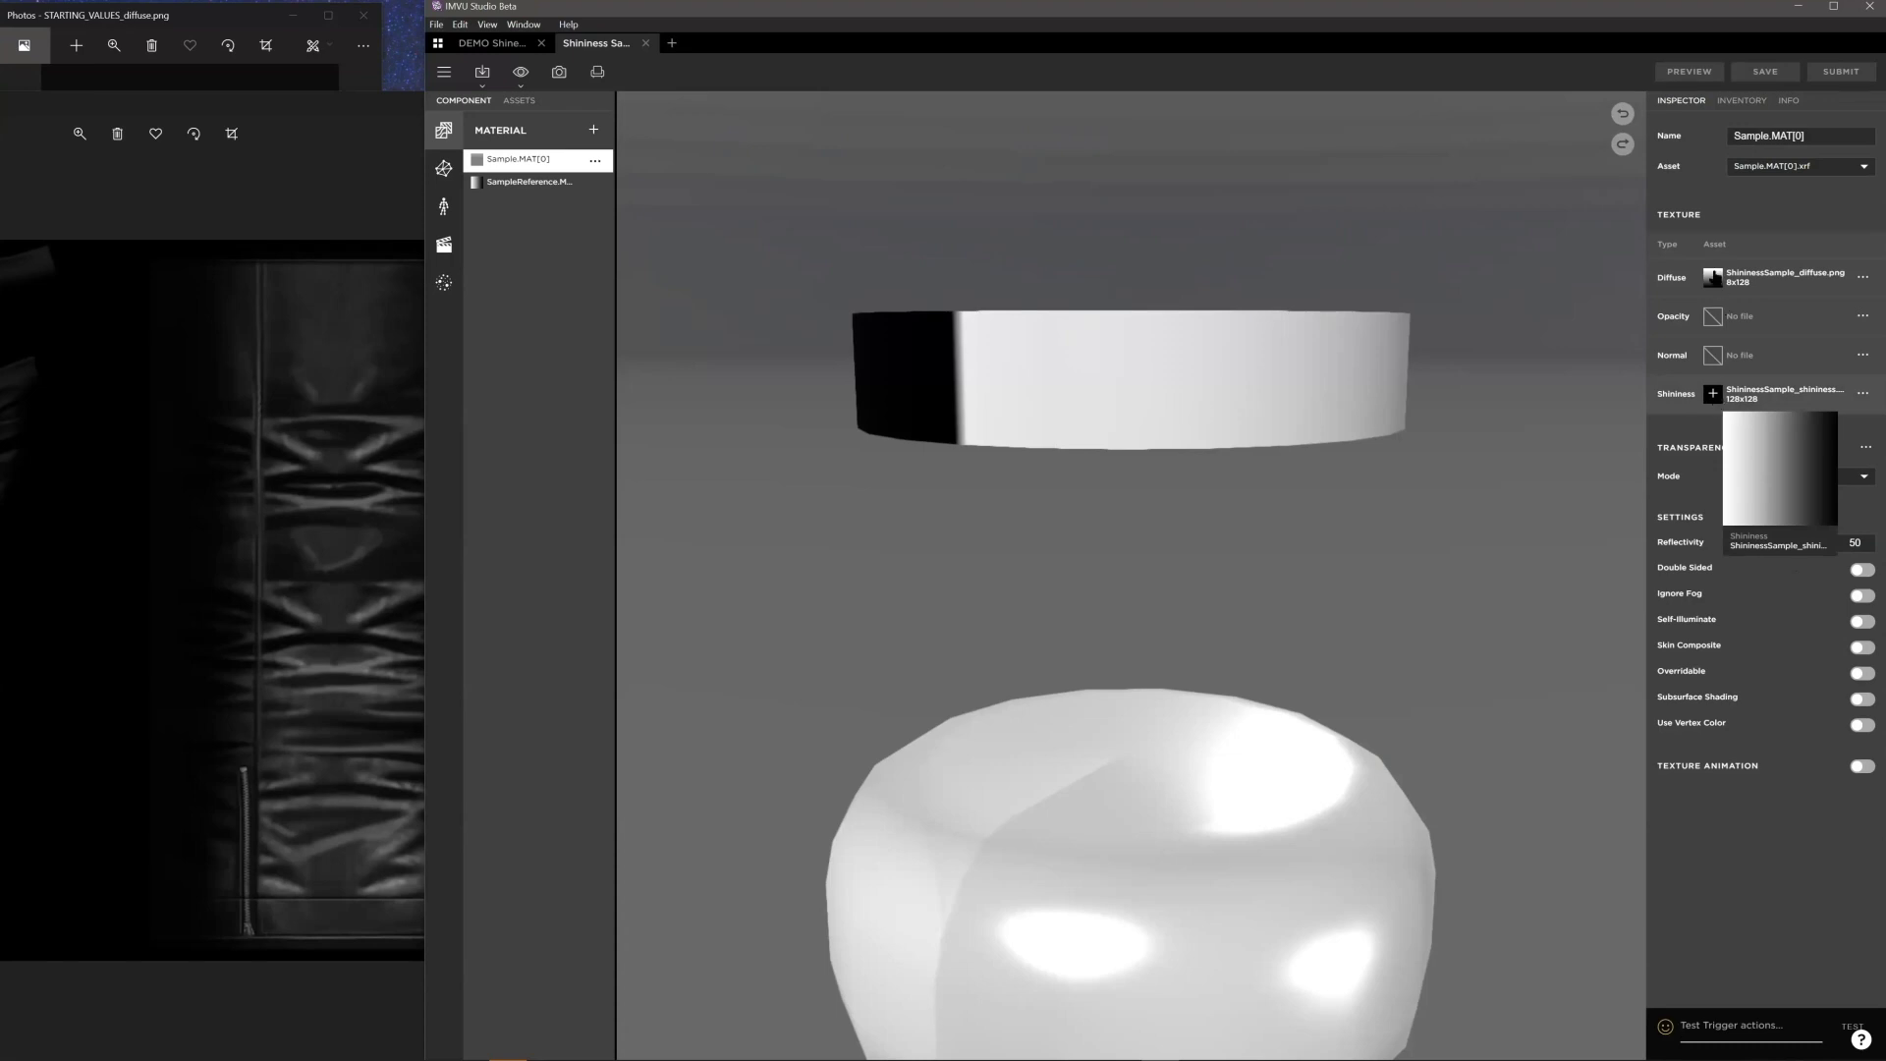
{"action": "mouse_move", "coordinate": [1714, 279]}
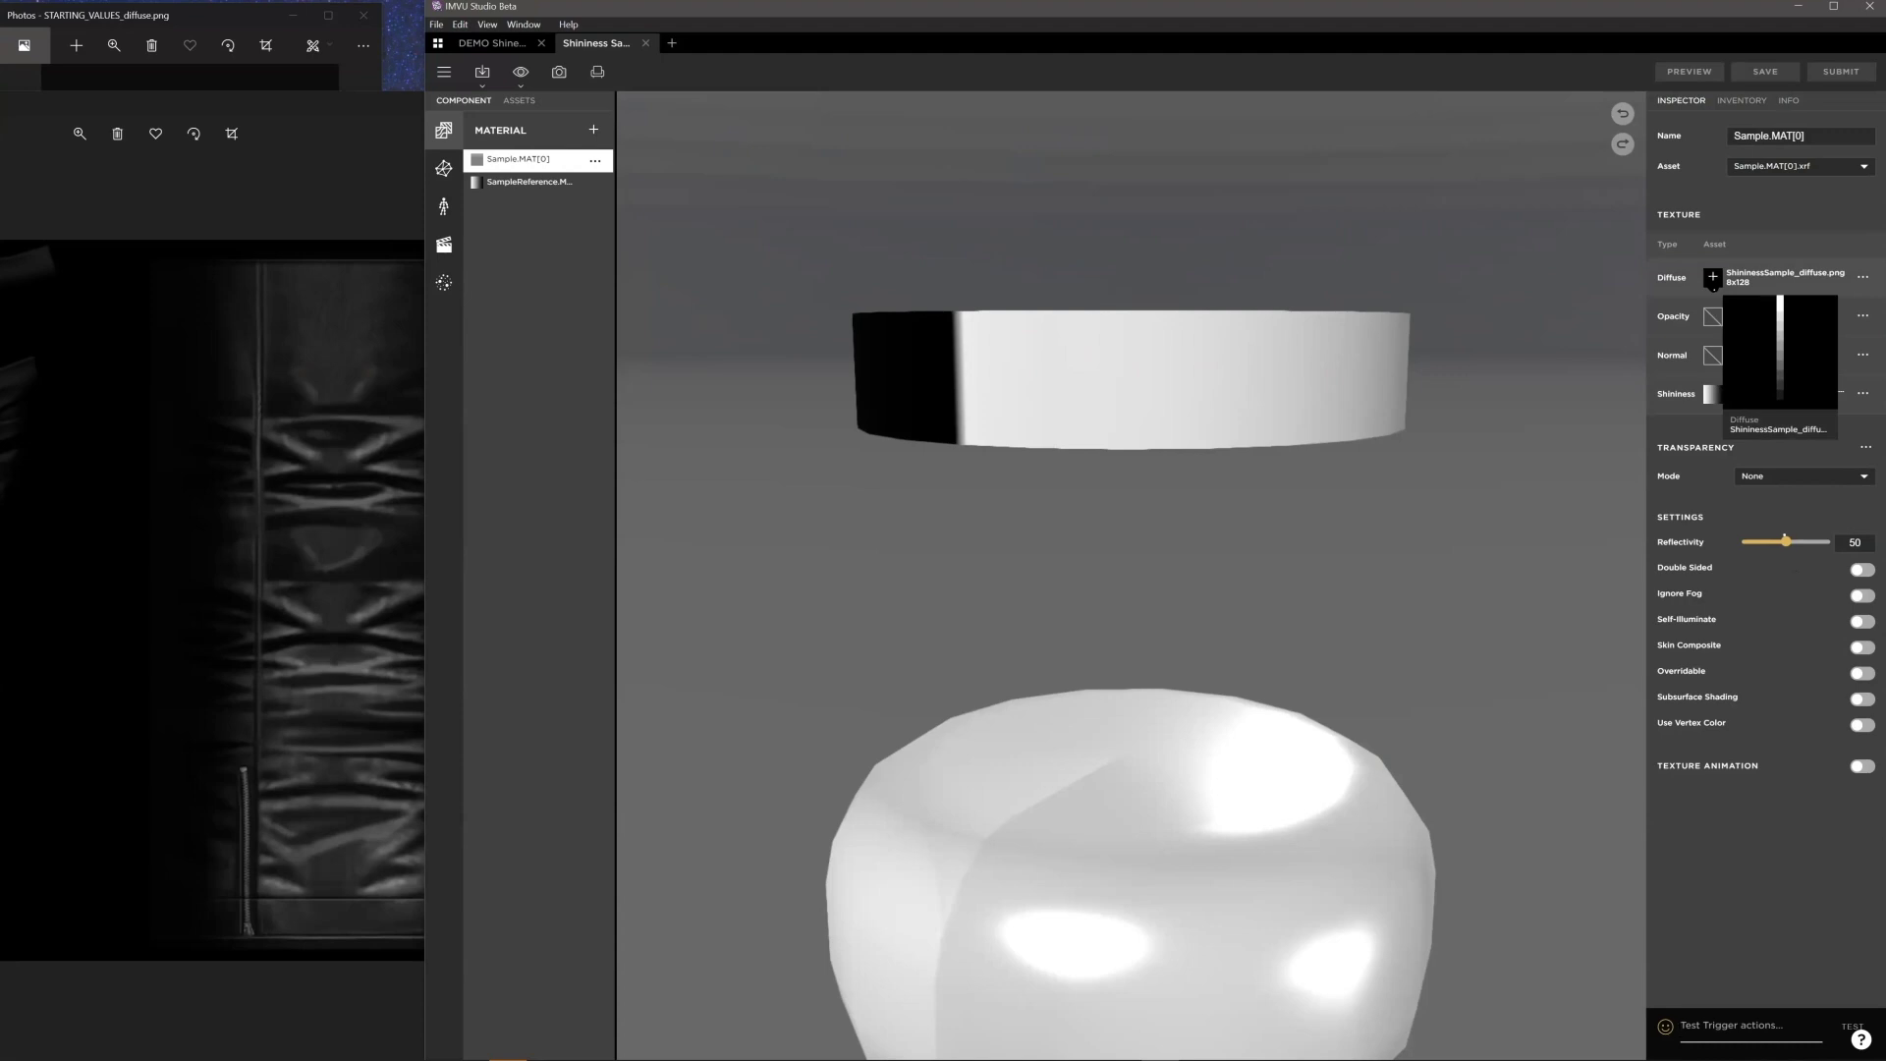
{"action": "left_click", "coordinate": [1713, 278]}
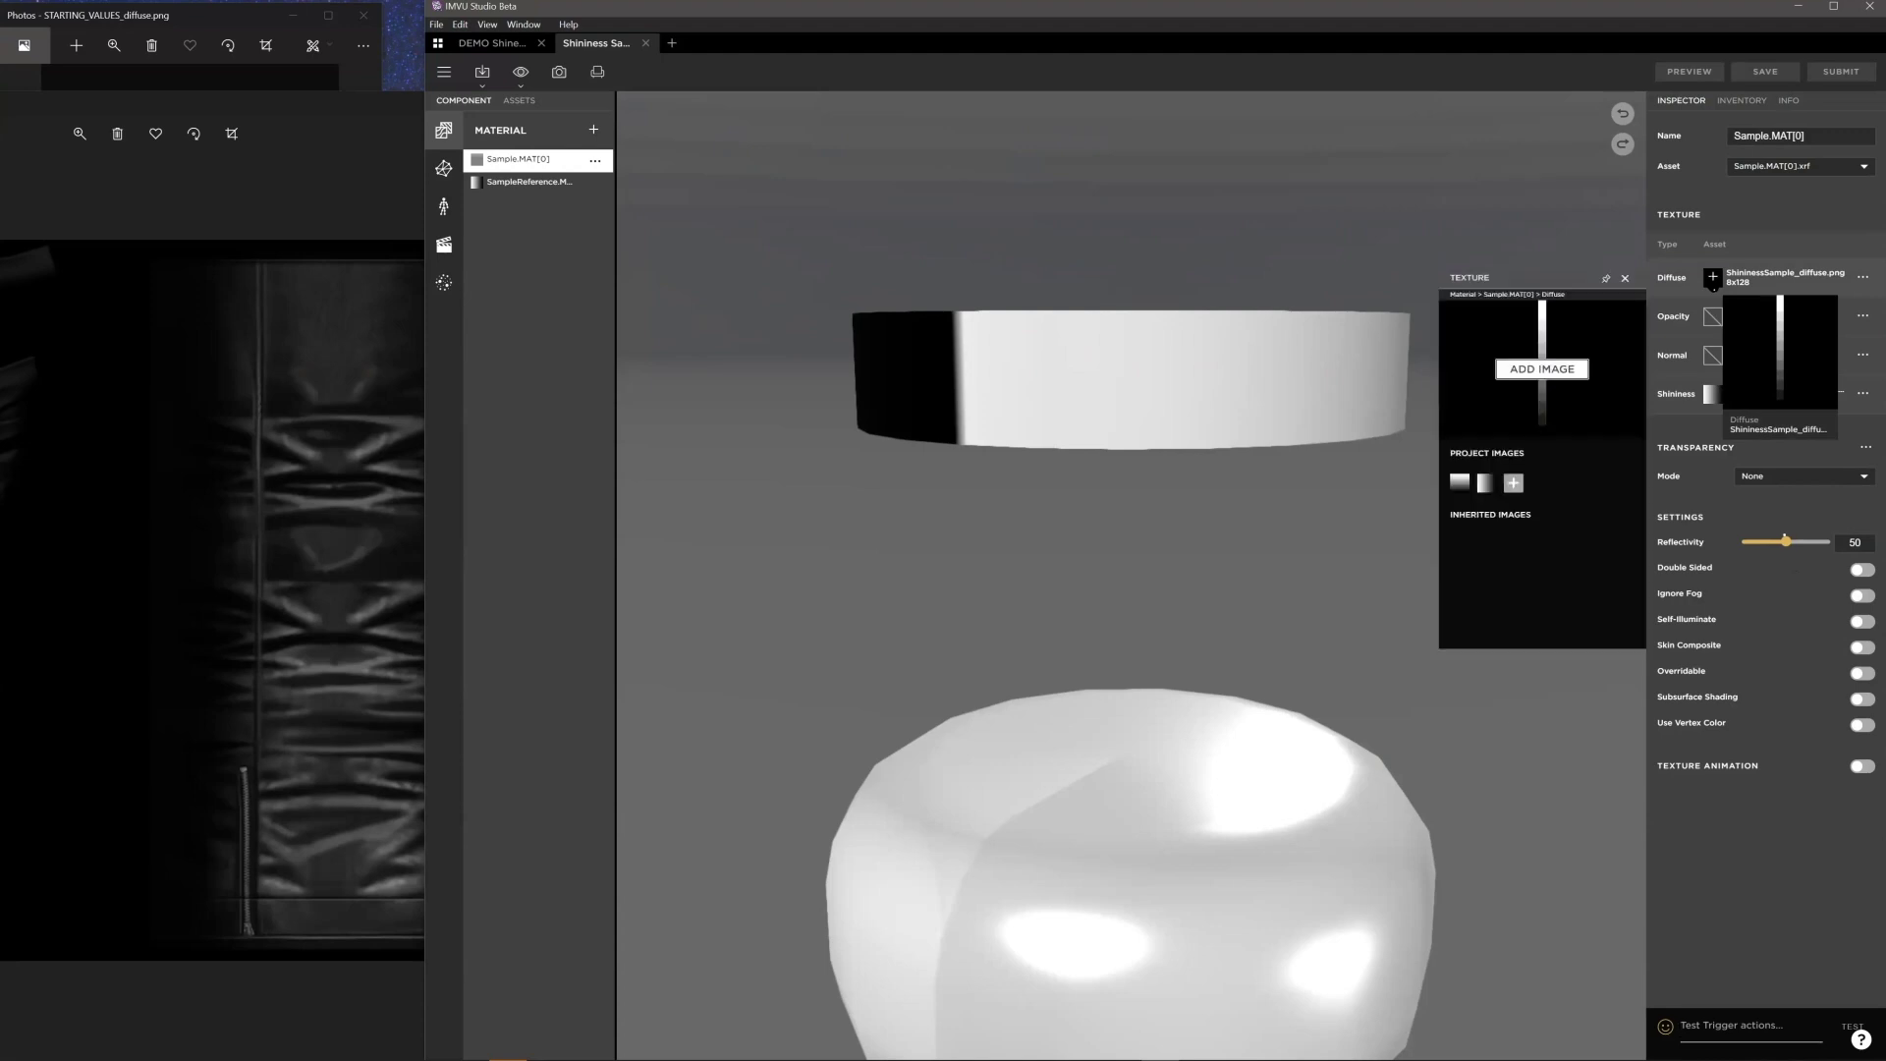
Step: Close the Shininess Sample project and open the Sphere project from the project list
{"action": "left_click", "coordinate": [645, 44]}
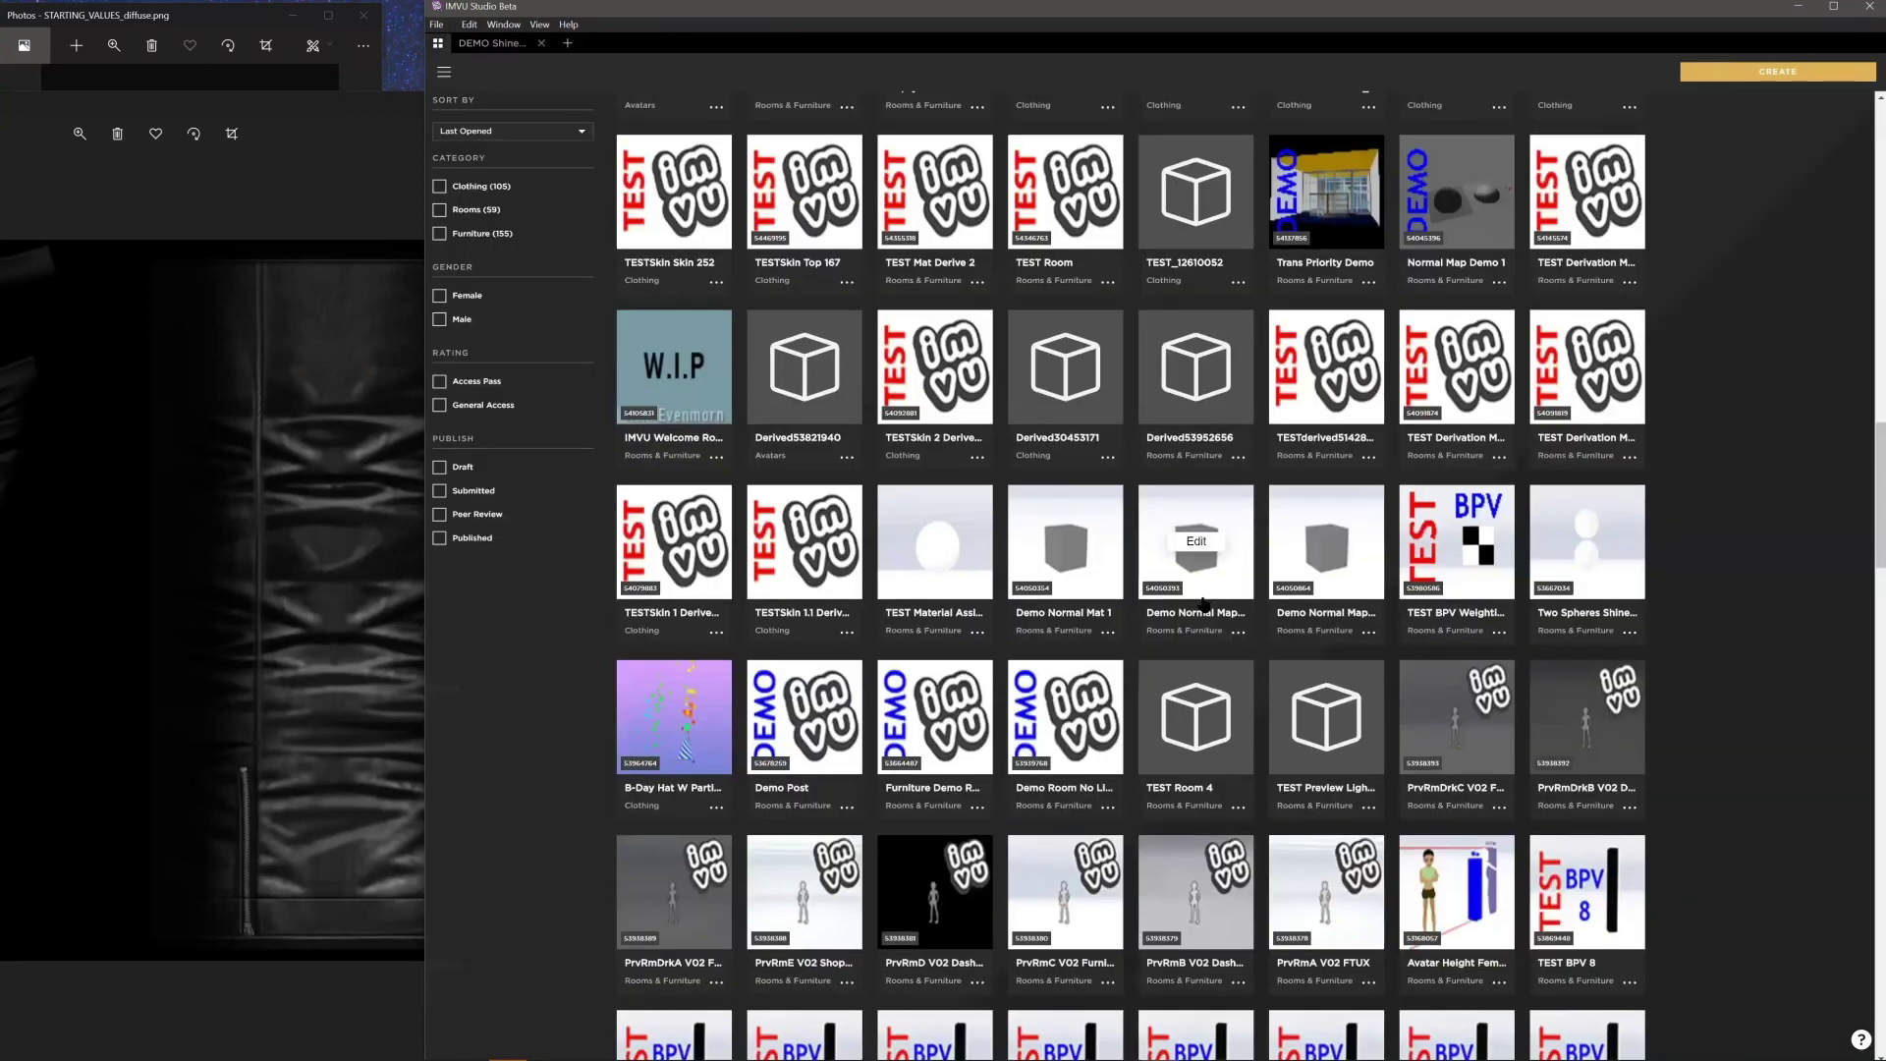
{"action": "scroll", "coordinate": [1204, 603], "scroll_direction": "down", "scroll_amount": 1}
{"action": "scroll", "coordinate": [1203, 604], "scroll_direction": "down", "scroll_amount": 10}
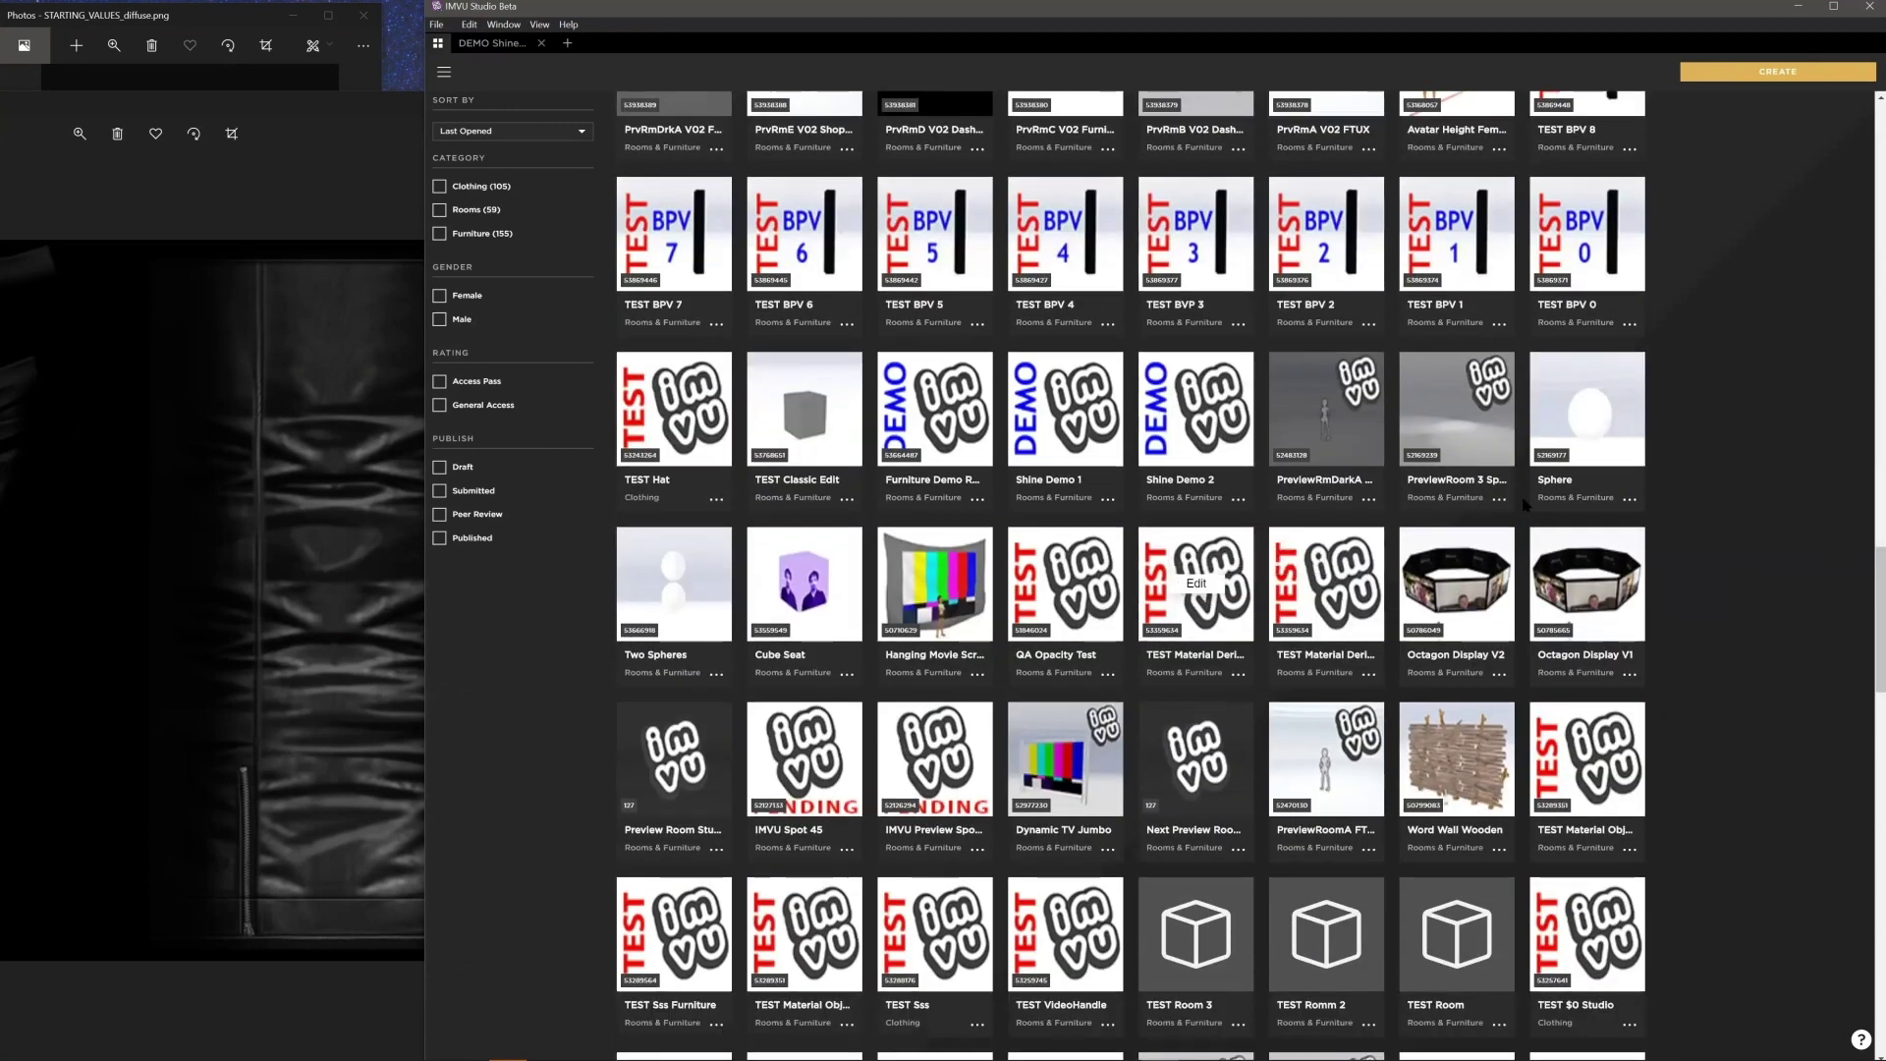
{"action": "left_click", "coordinate": [1591, 411]}
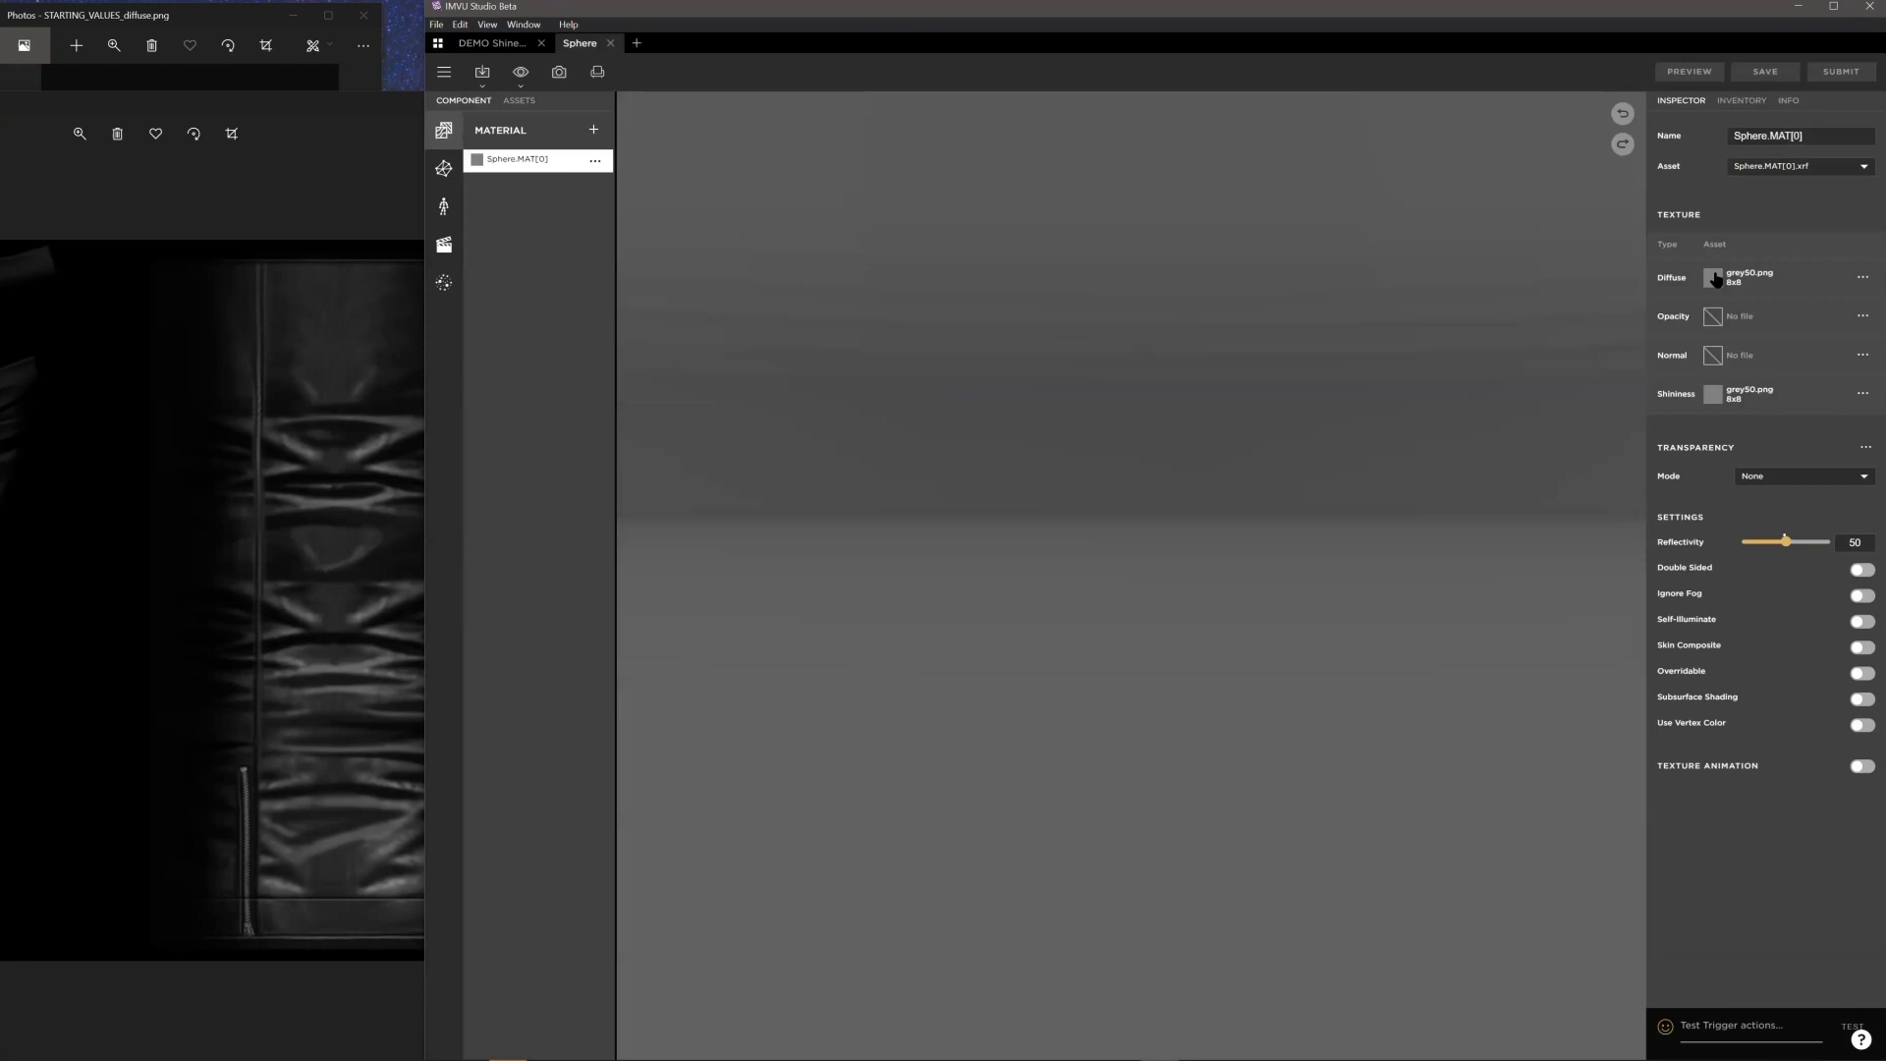
Step: Import color_gold_dark.png as the diffuse texture of the Sphere.MAT[0] material and preview it on the sphere
{"action": "left_click", "coordinate": [1713, 278]}
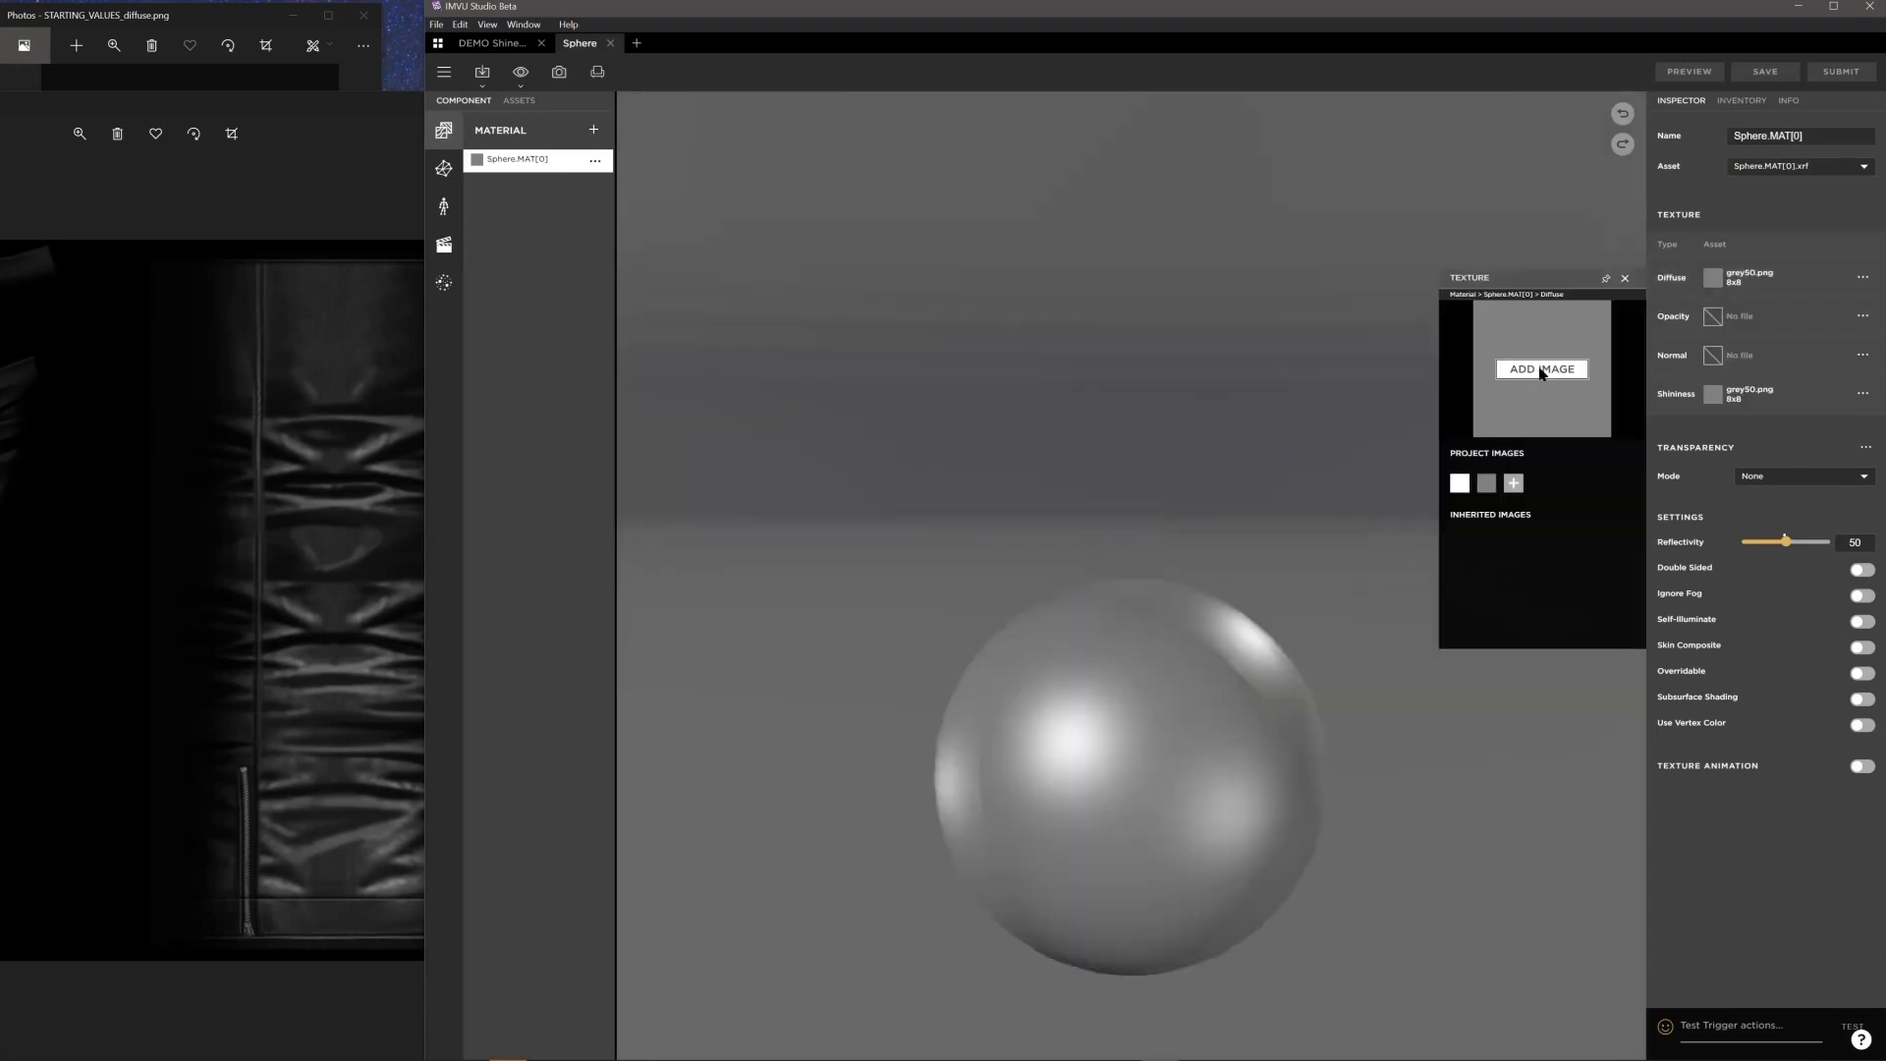
{"action": "left_click", "coordinate": [1541, 370]}
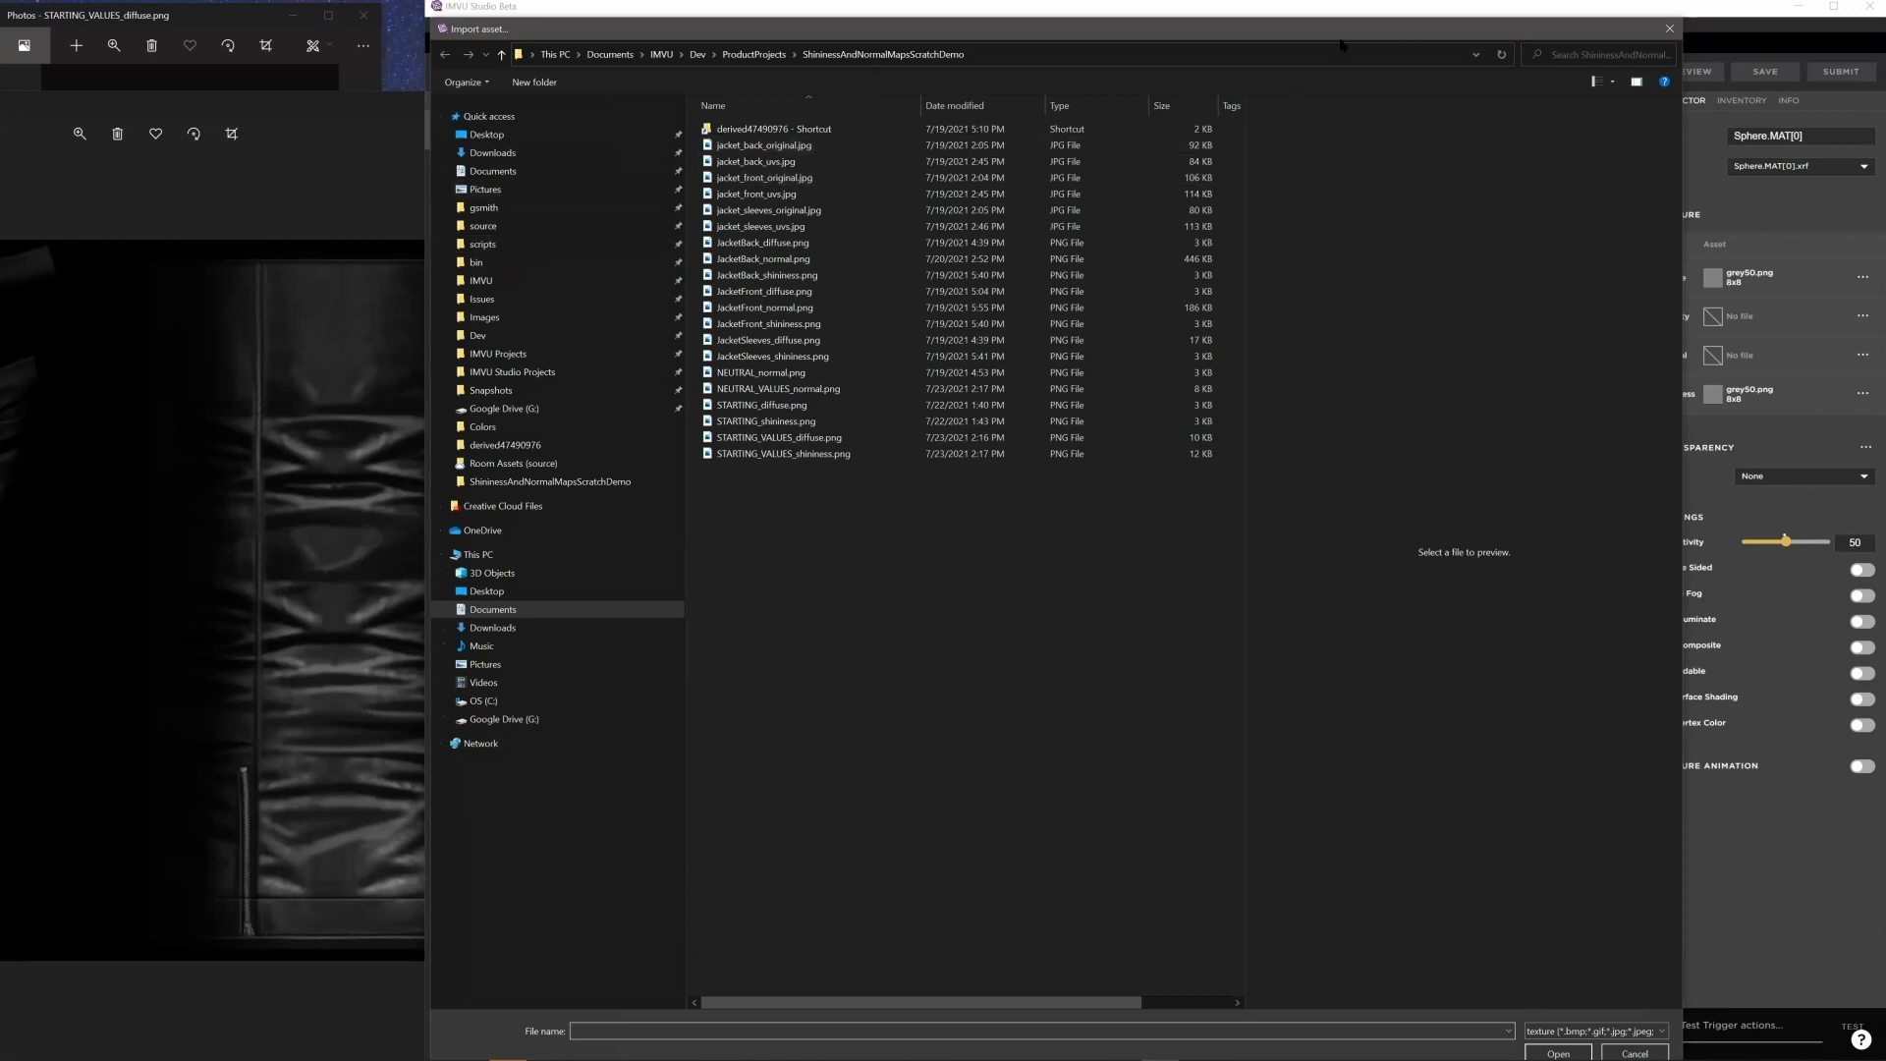
{"action": "key", "text": "Escape"}
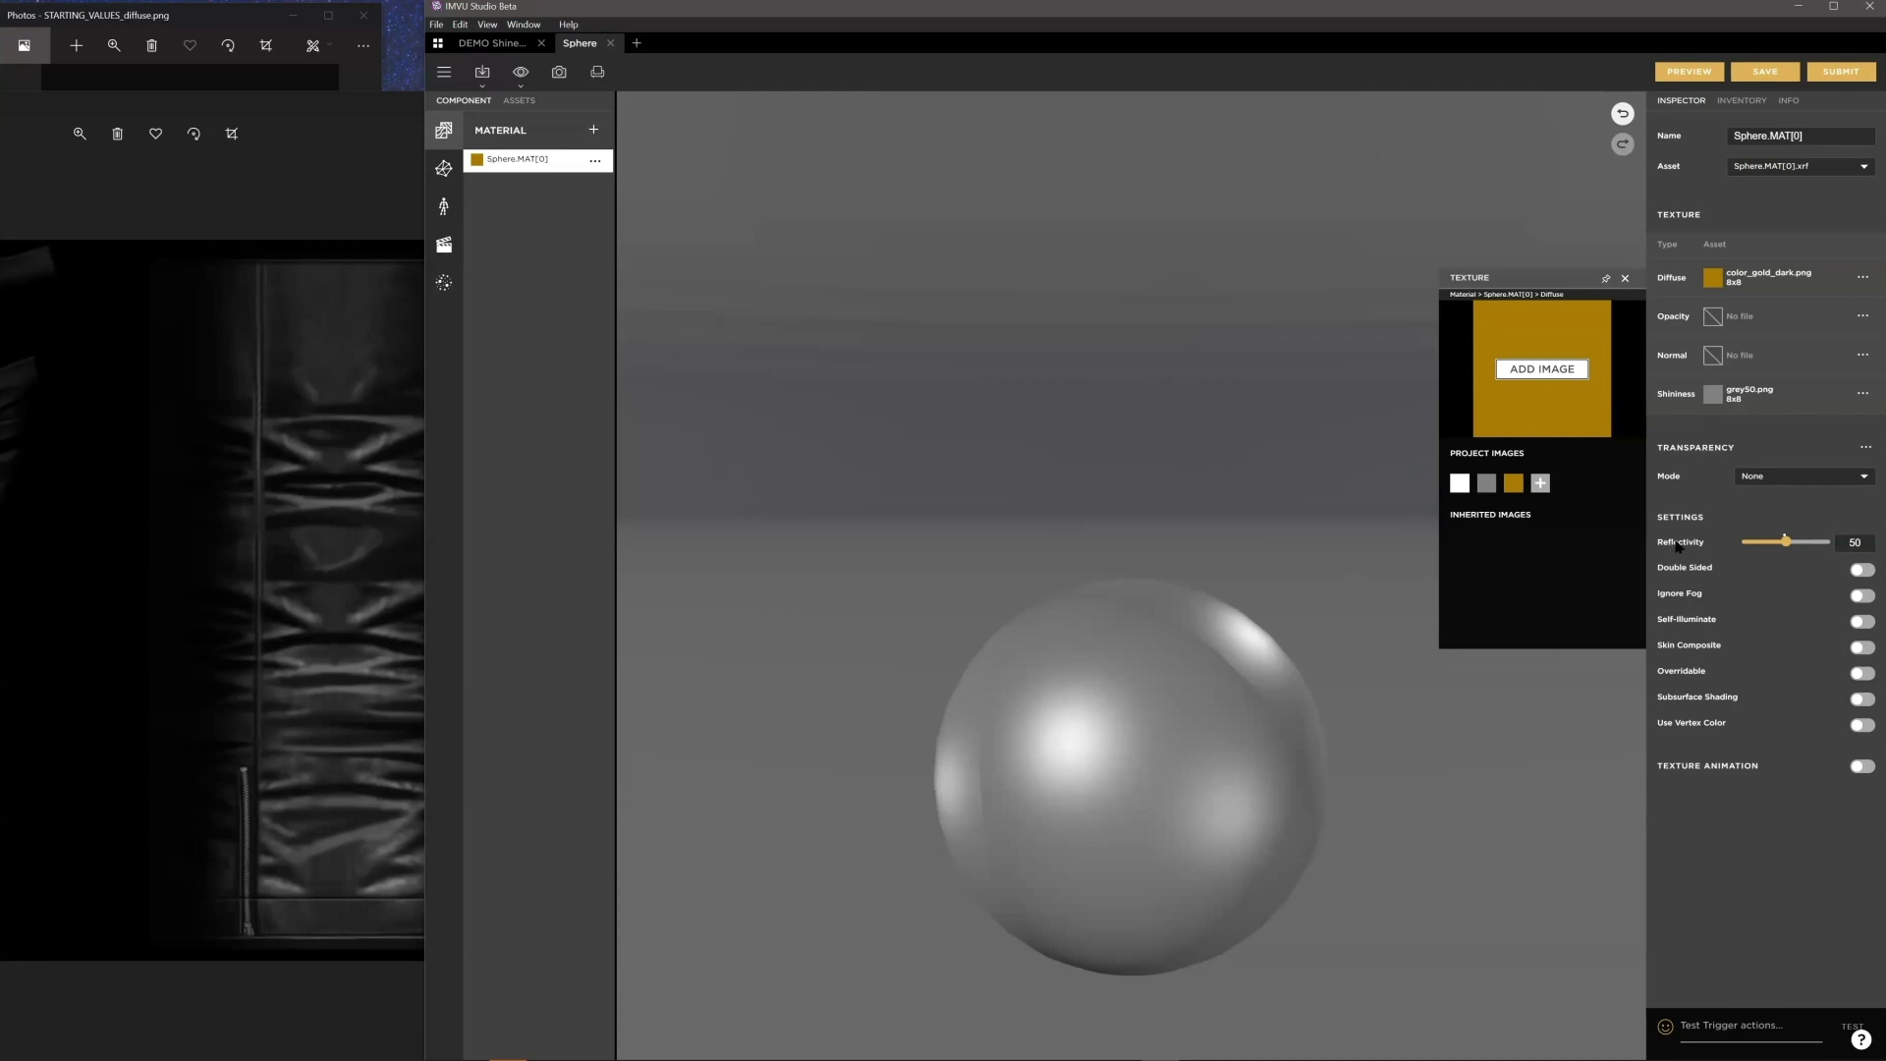
{"action": "mouse_move", "coordinate": [1712, 277]}
{"action": "left_click", "coordinate": [1689, 71]}
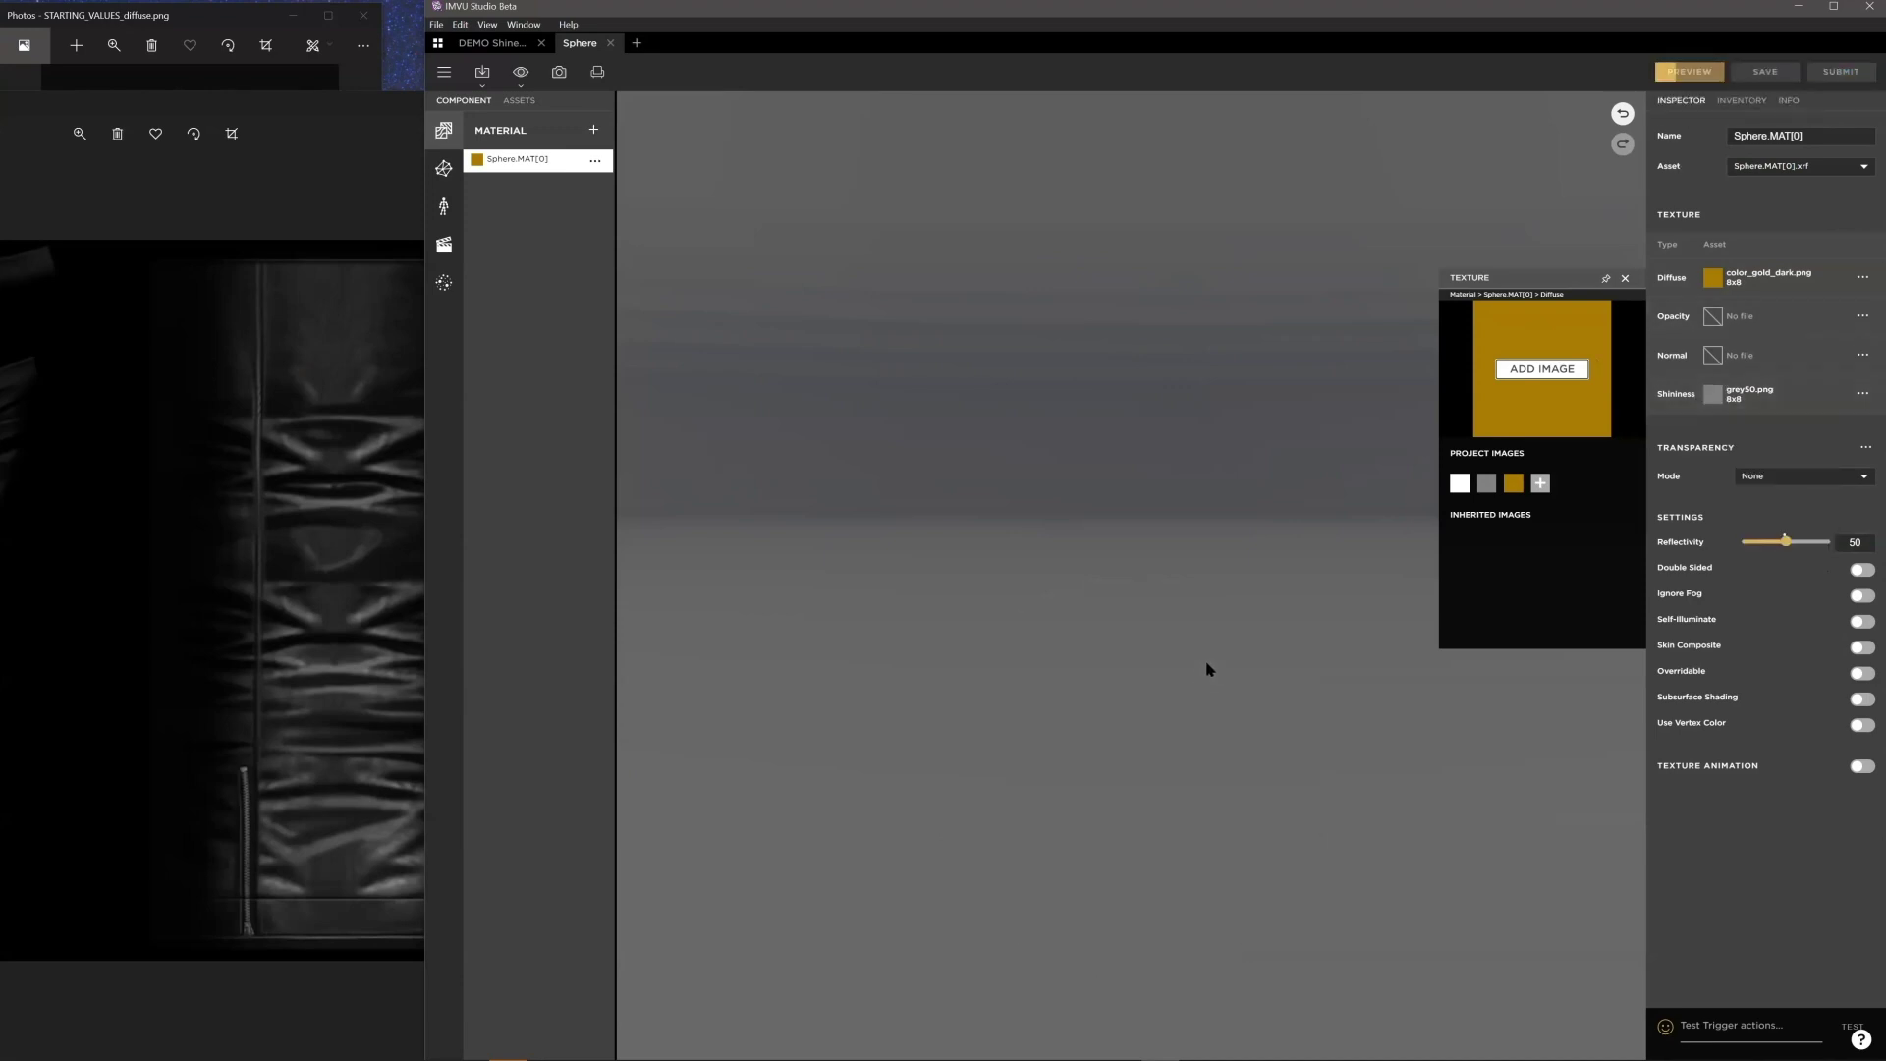
{"action": "left_click_drag", "start_coordinate": [1147, 666], "coordinate": [1142, 714]}
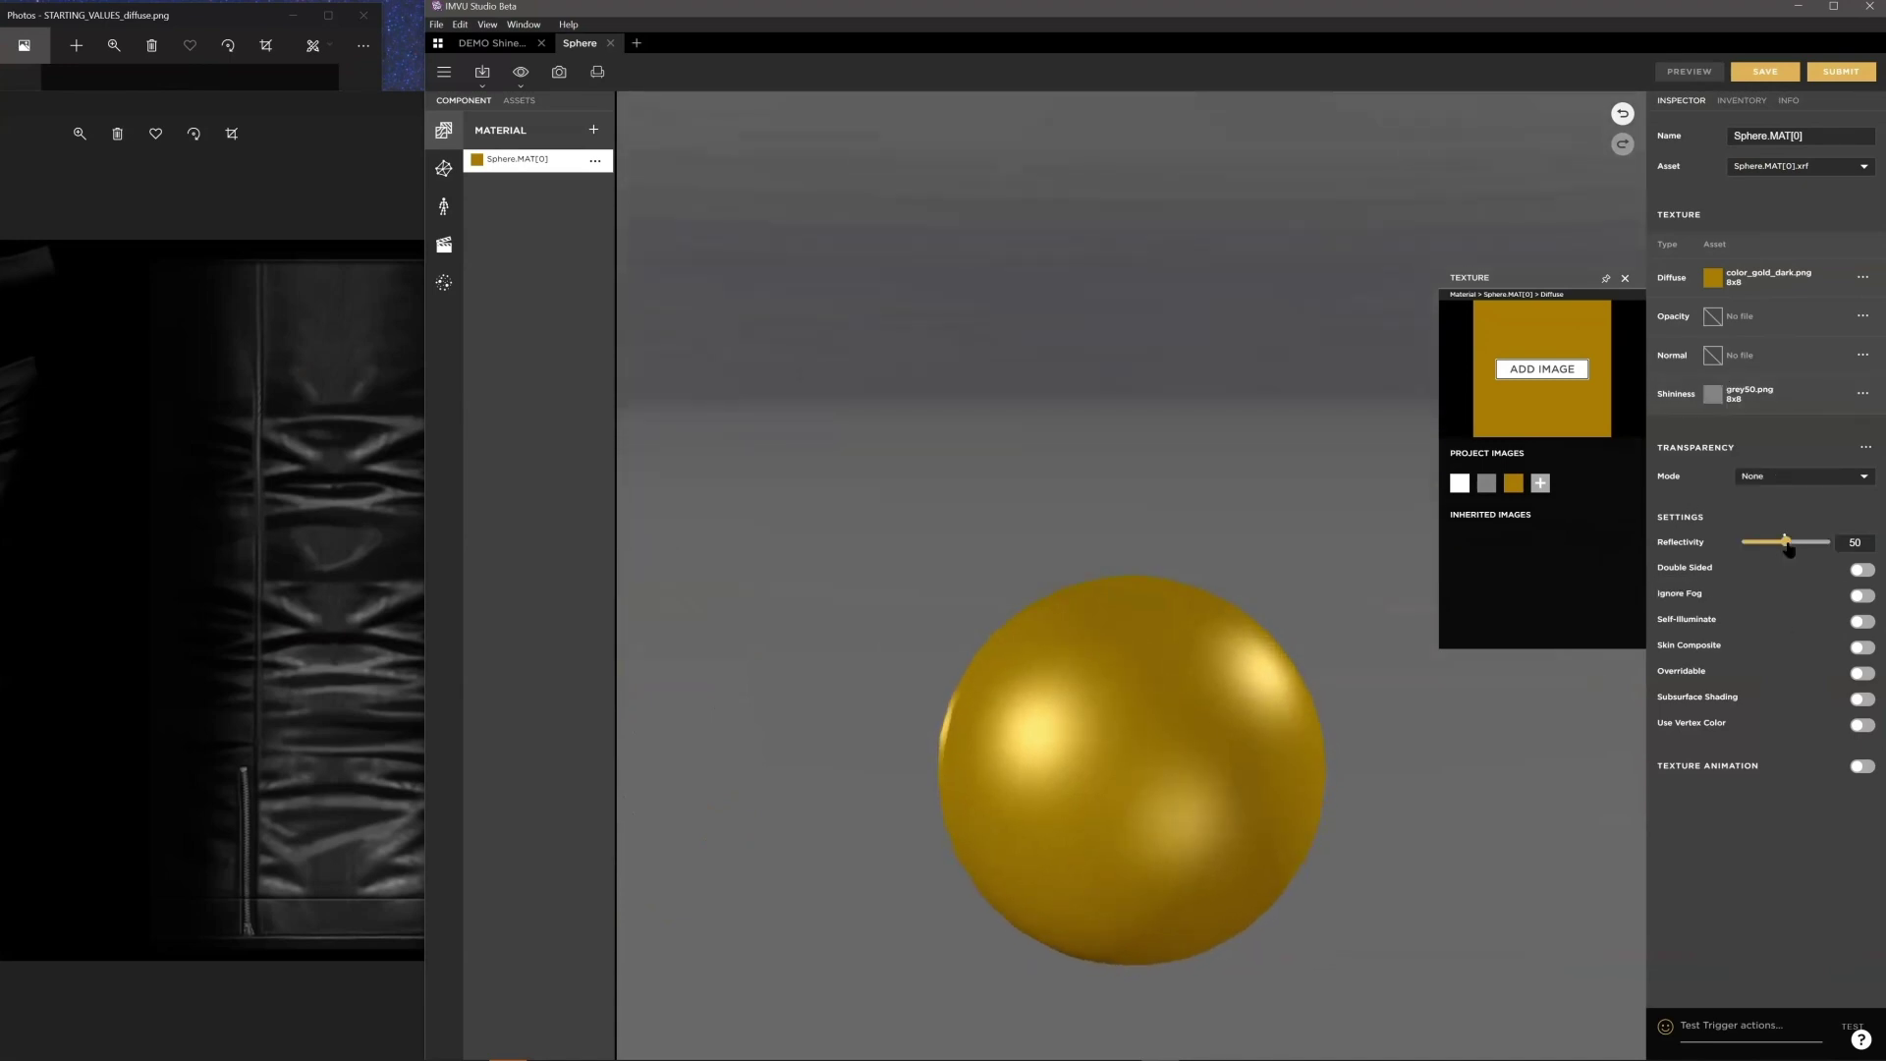
Step: Raise the Sphere.MAT[0] material's reflectivity to 90 and preview the change on the gold sphere
{"action": "left_click_drag", "start_coordinate": [1788, 547], "coordinate": [1826, 545]}
{"action": "left_click", "coordinate": [1688, 72]}
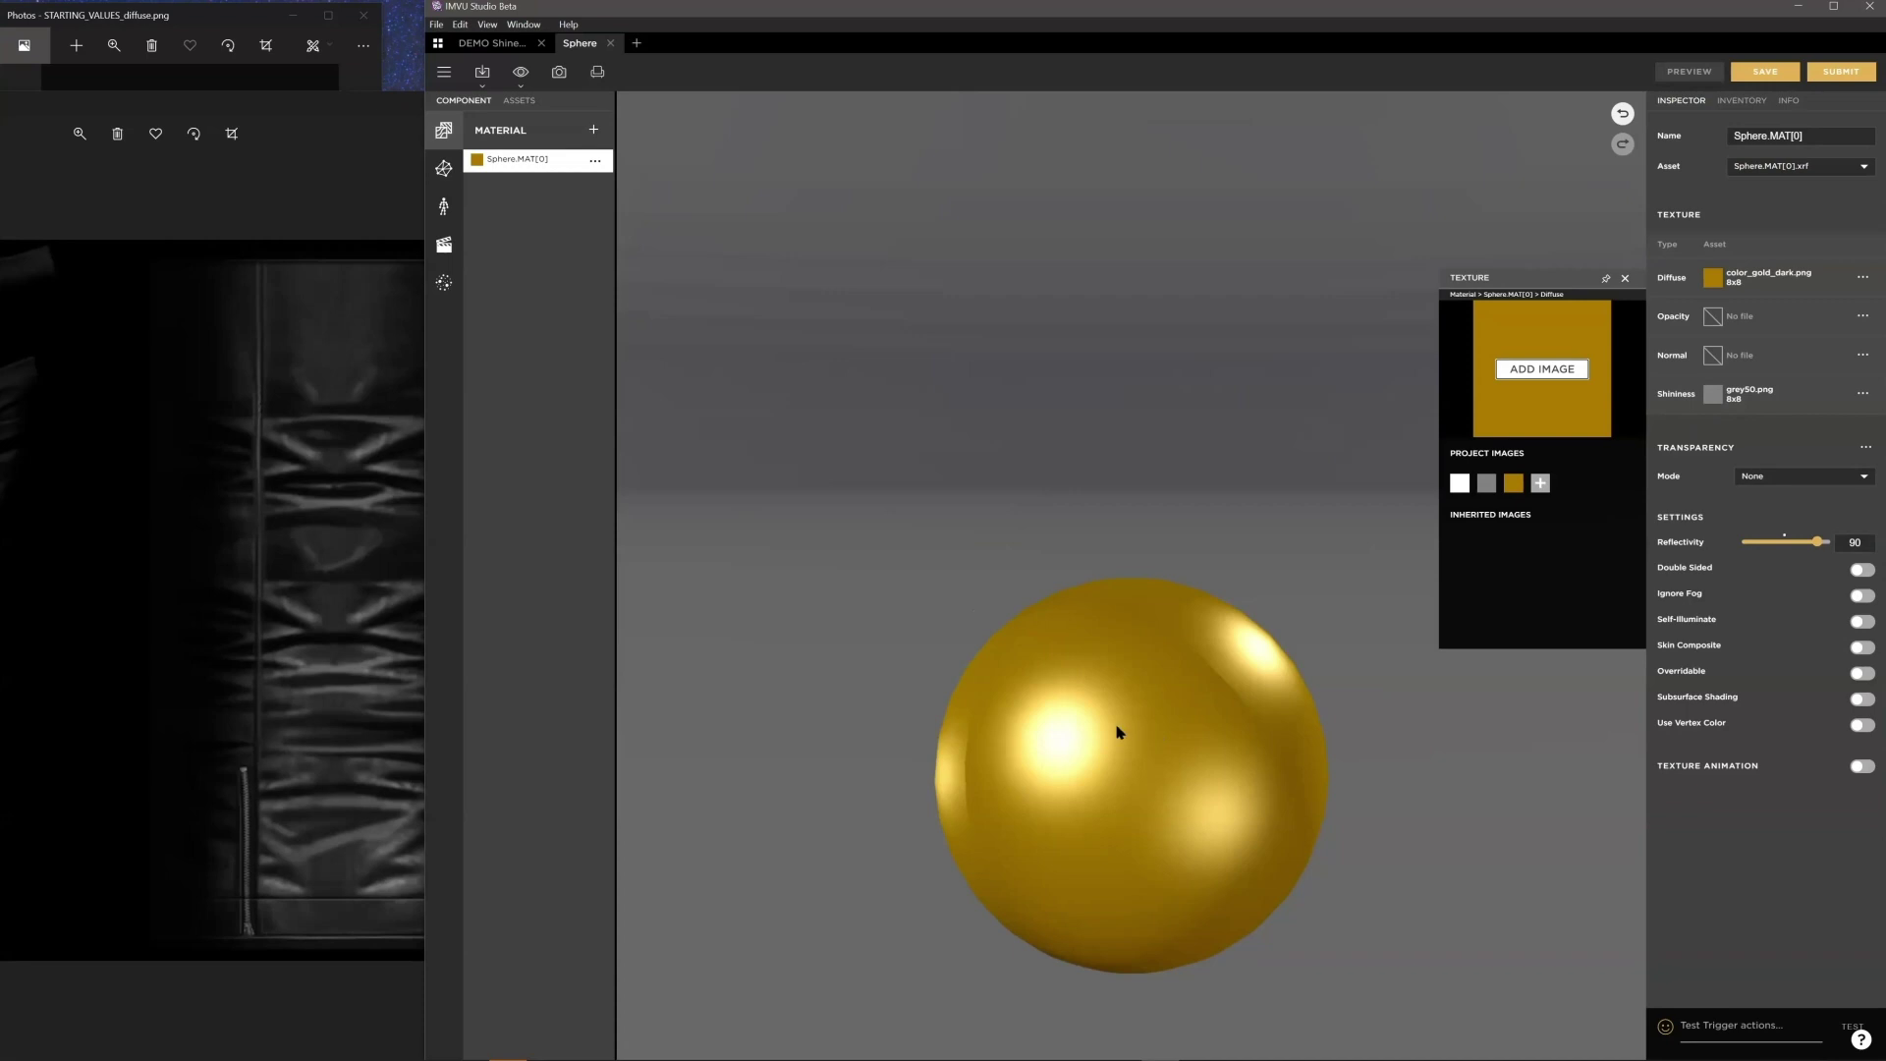
{"action": "left_click_drag", "start_coordinate": [1116, 727], "coordinate": [1134, 721]}
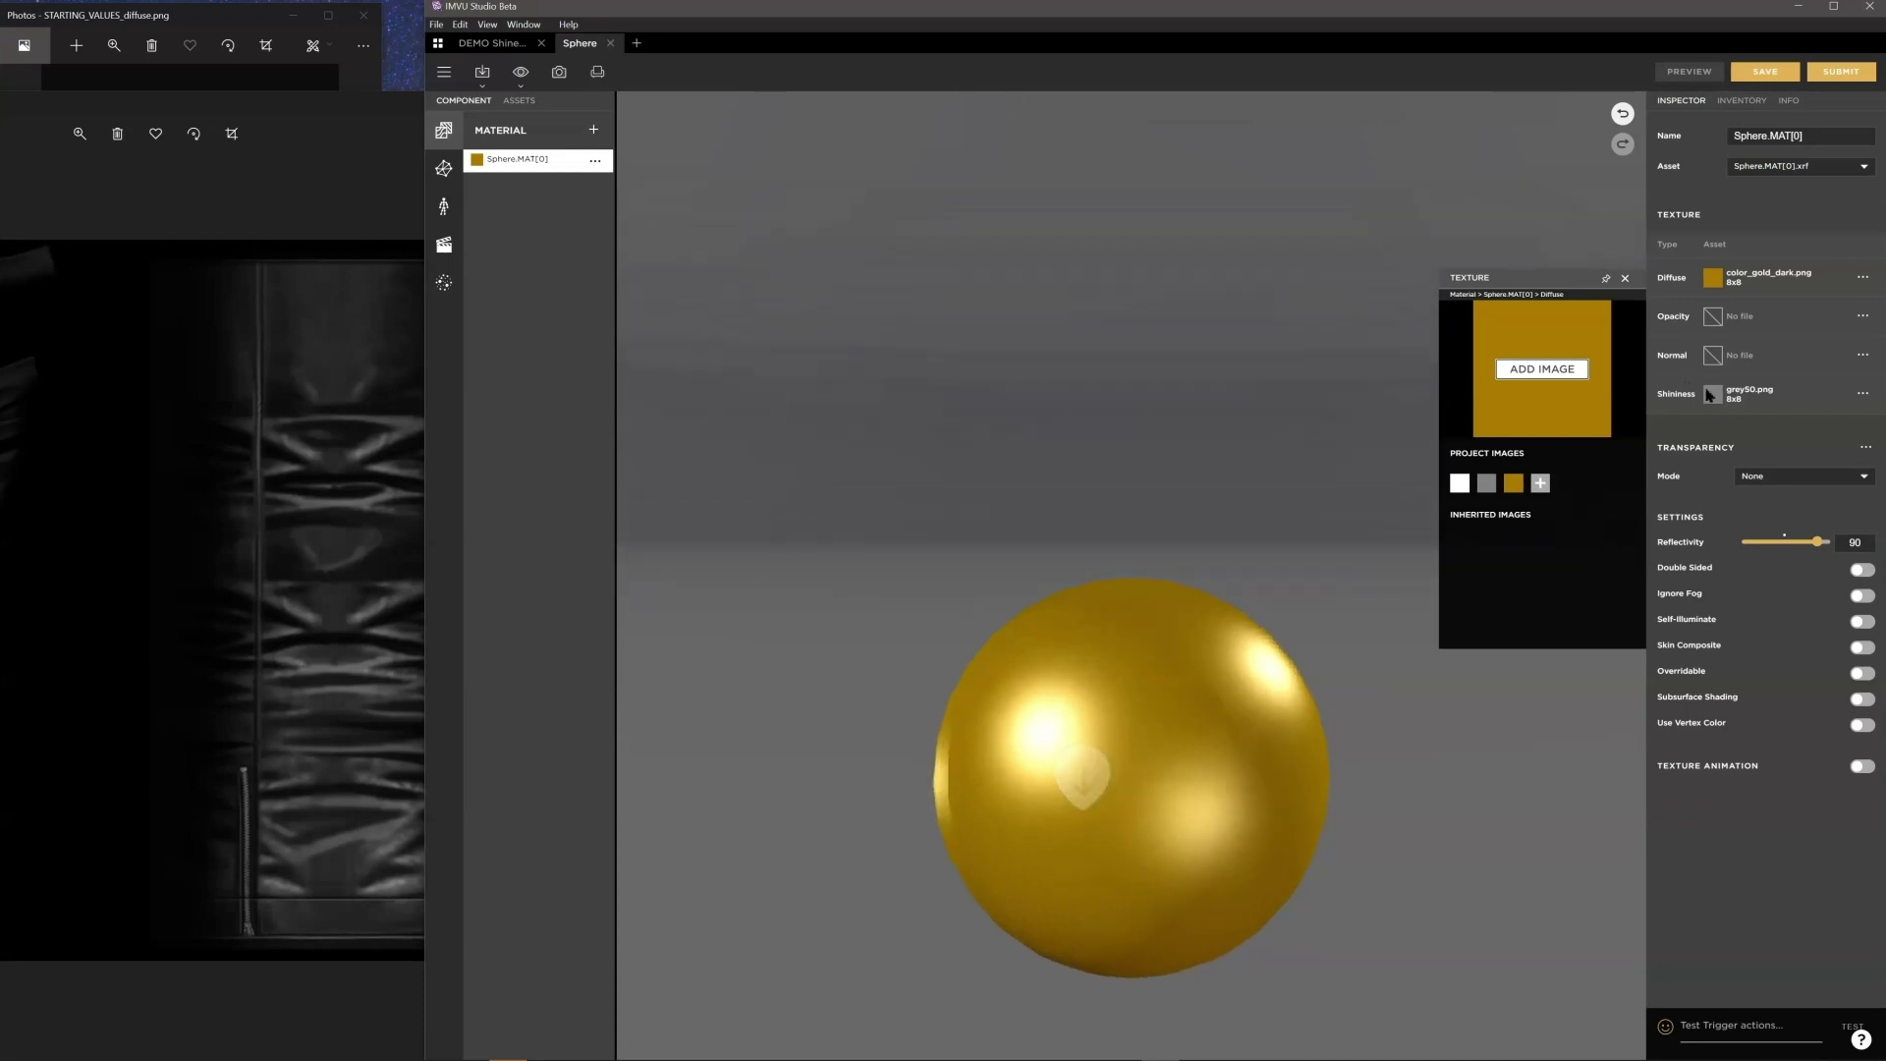
Step: Assign the white COLOR-FFFFFF.png project image as the Sphere.MAT[0] shininess texture, preview it, and inspect the highlights on the gold sphere
{"action": "mouse_move", "coordinate": [1712, 393]}
{"action": "left_click", "coordinate": [1742, 432]}
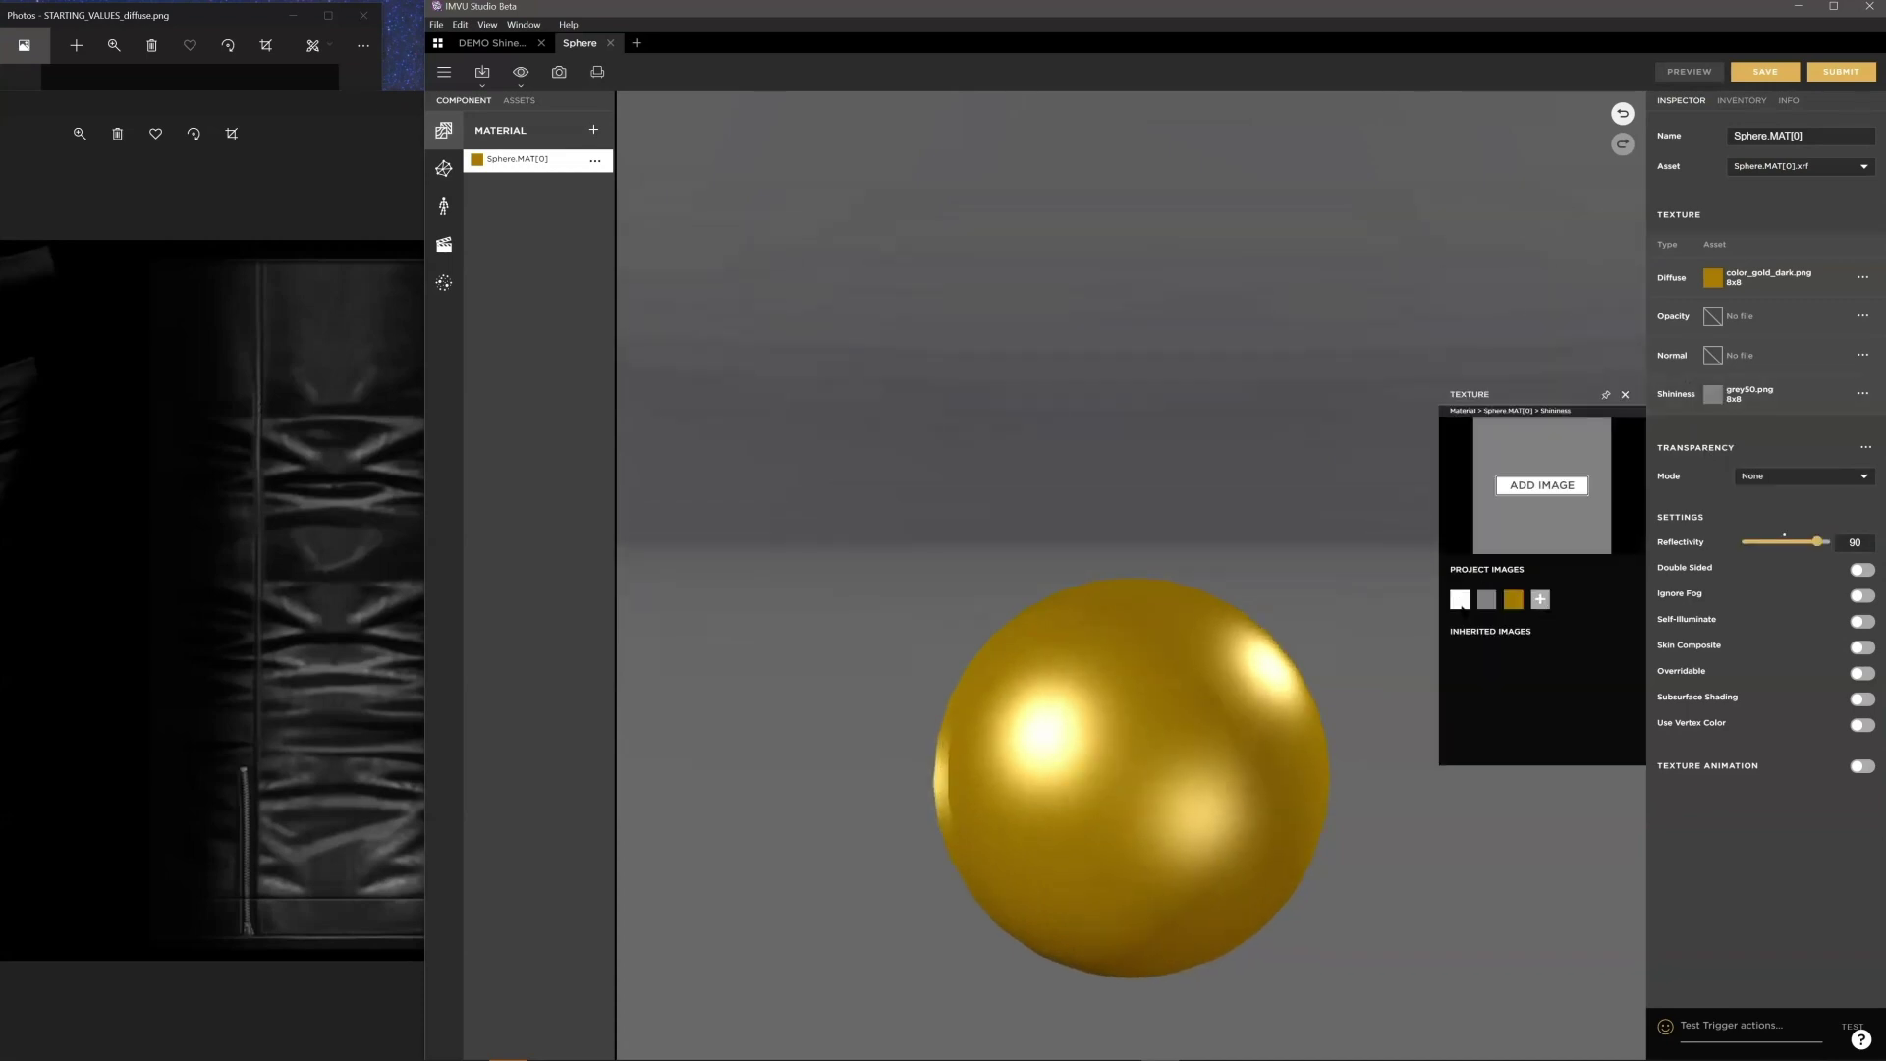
{"action": "left_click", "coordinate": [1460, 601]}
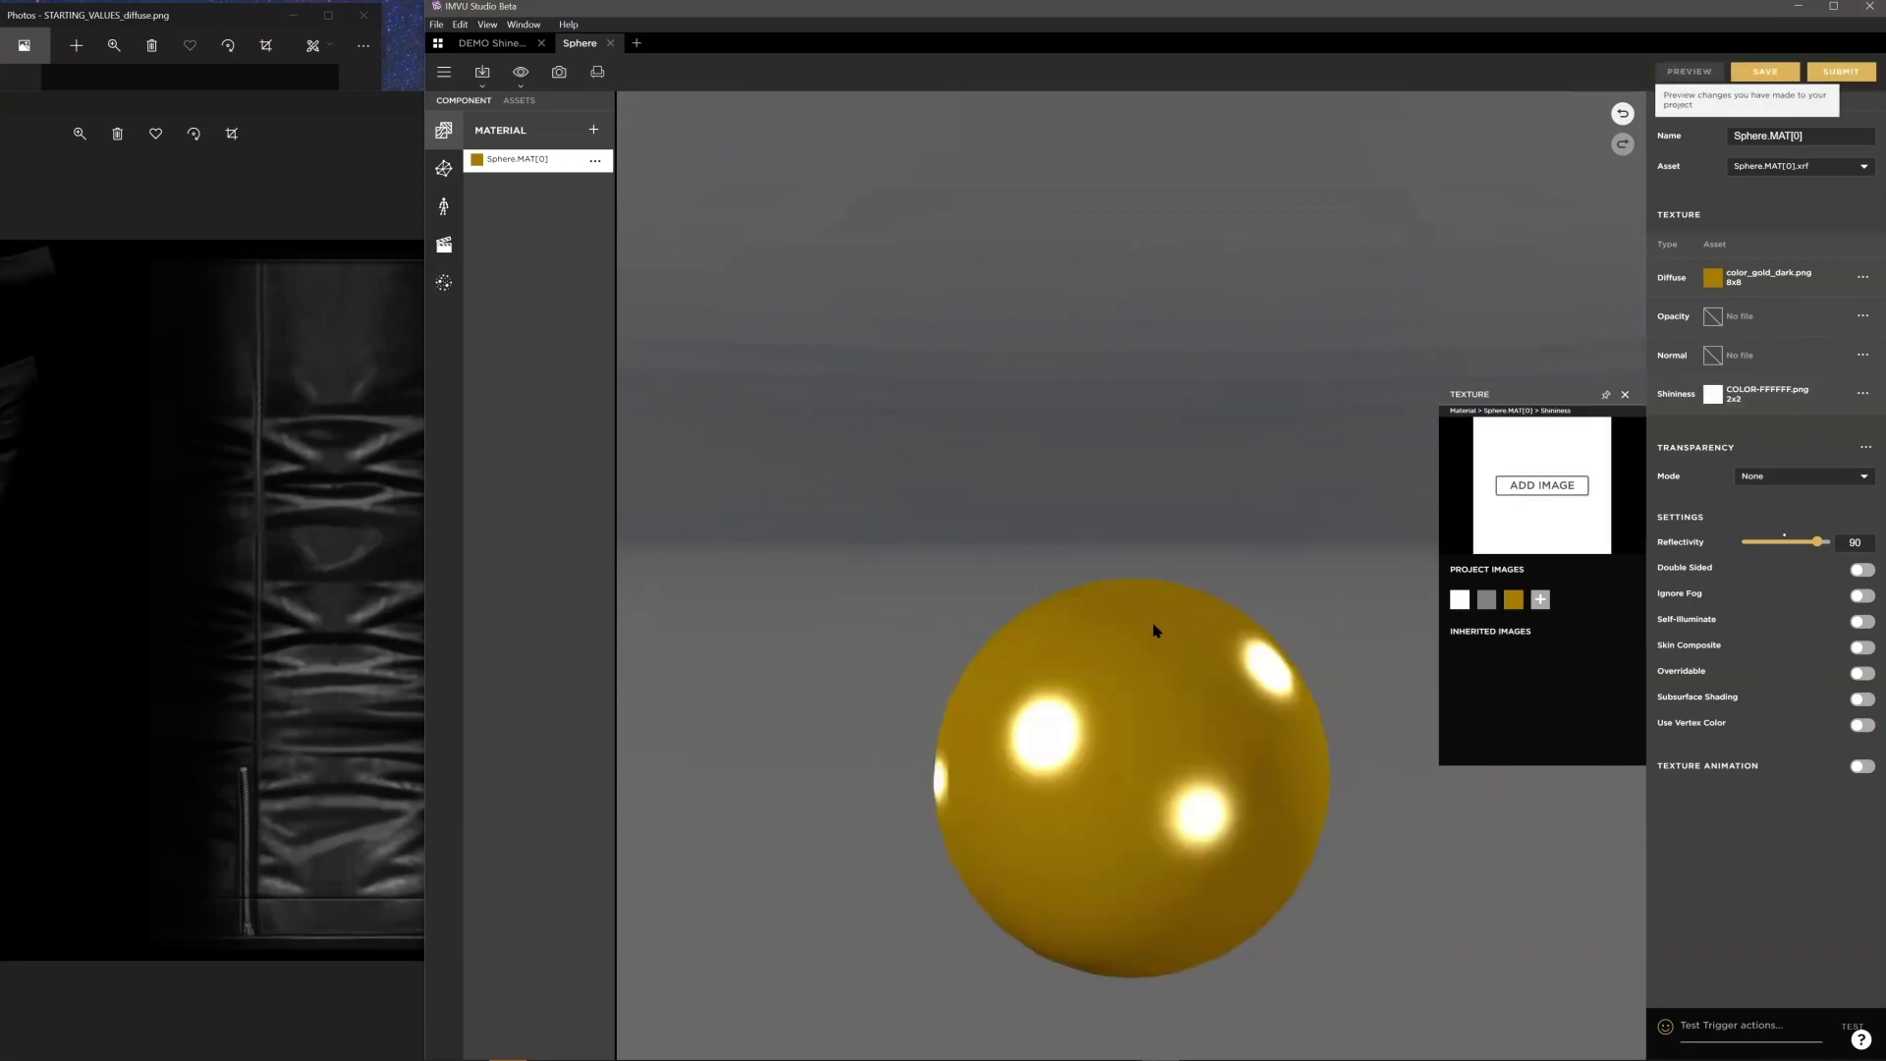
{"action": "mouse_move", "coordinate": [1133, 635]}
{"action": "left_mouse_down"}
{"action": "mouse_move", "coordinate": [1174, 623]}
{"action": "mouse_move", "coordinate": [1119, 775]}
{"action": "mouse_move", "coordinate": [981, 724]}
{"action": "left_mouse_up"}
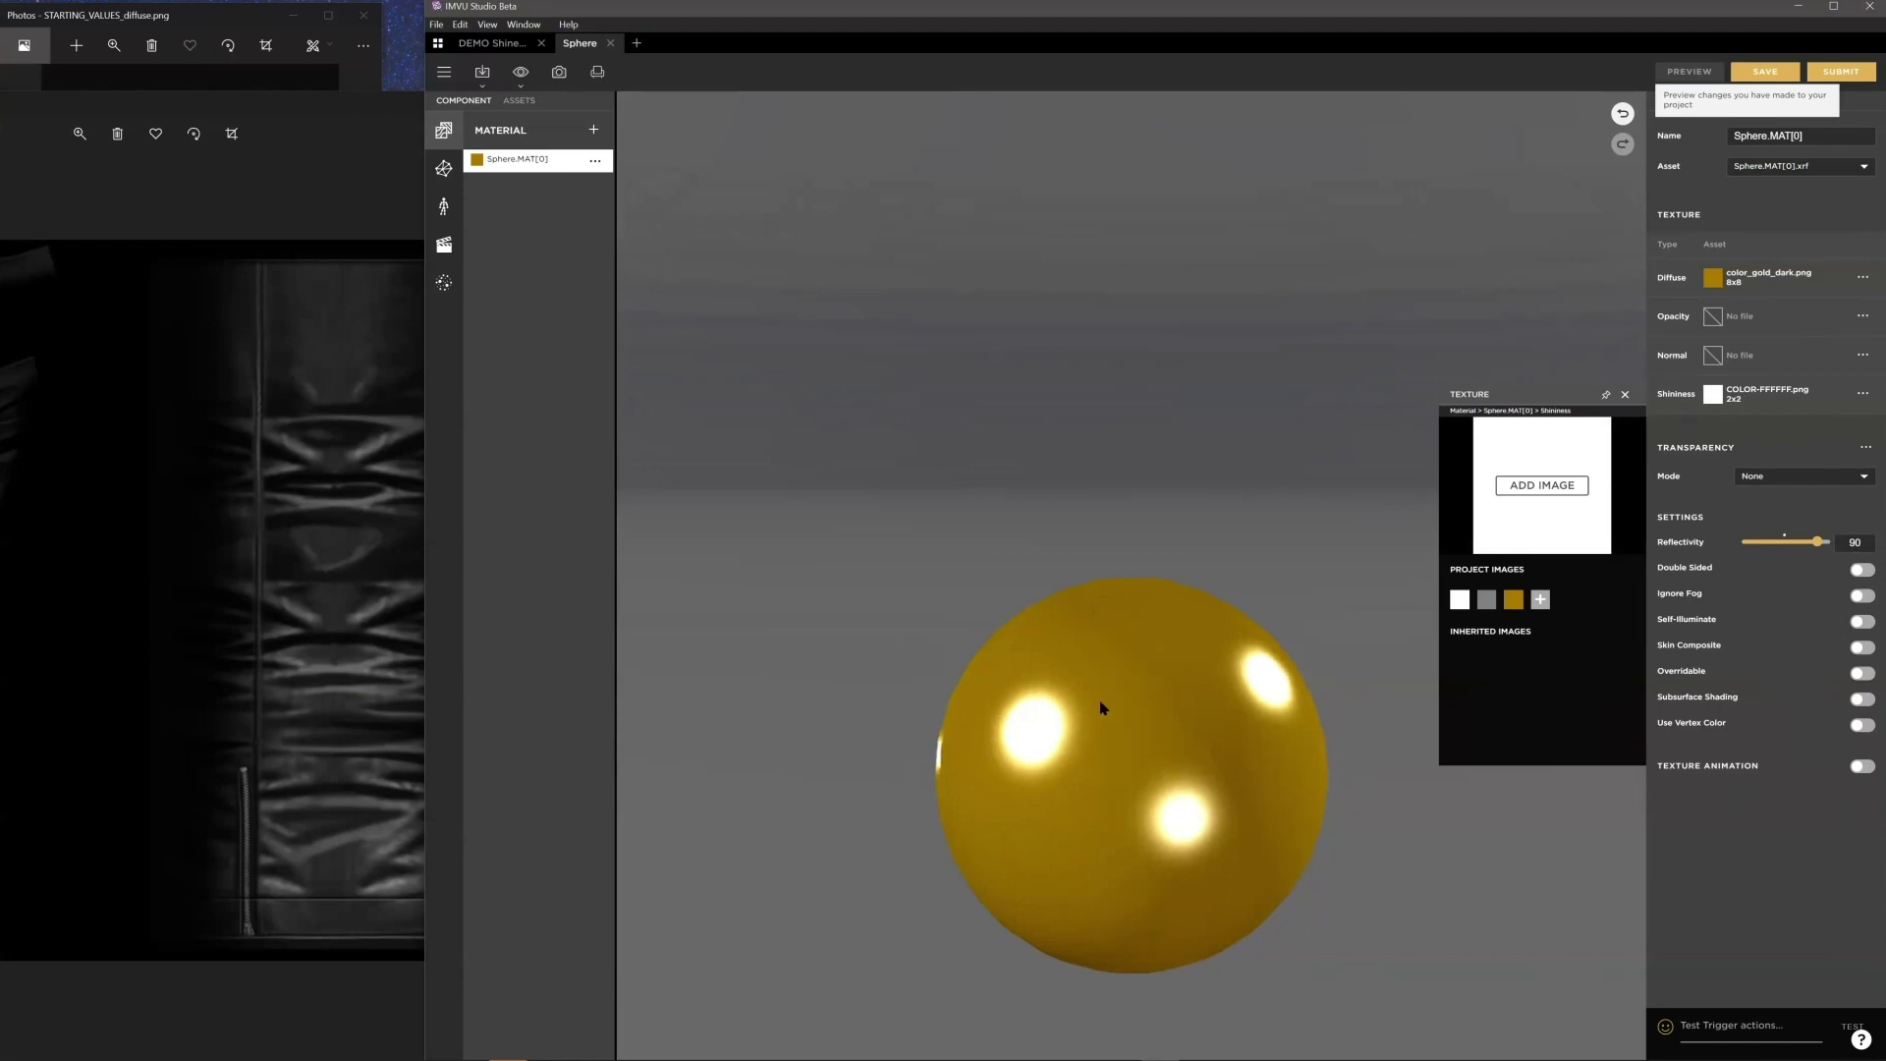
{"action": "left_click_drag", "start_coordinate": [1101, 704], "coordinate": [1059, 677]}
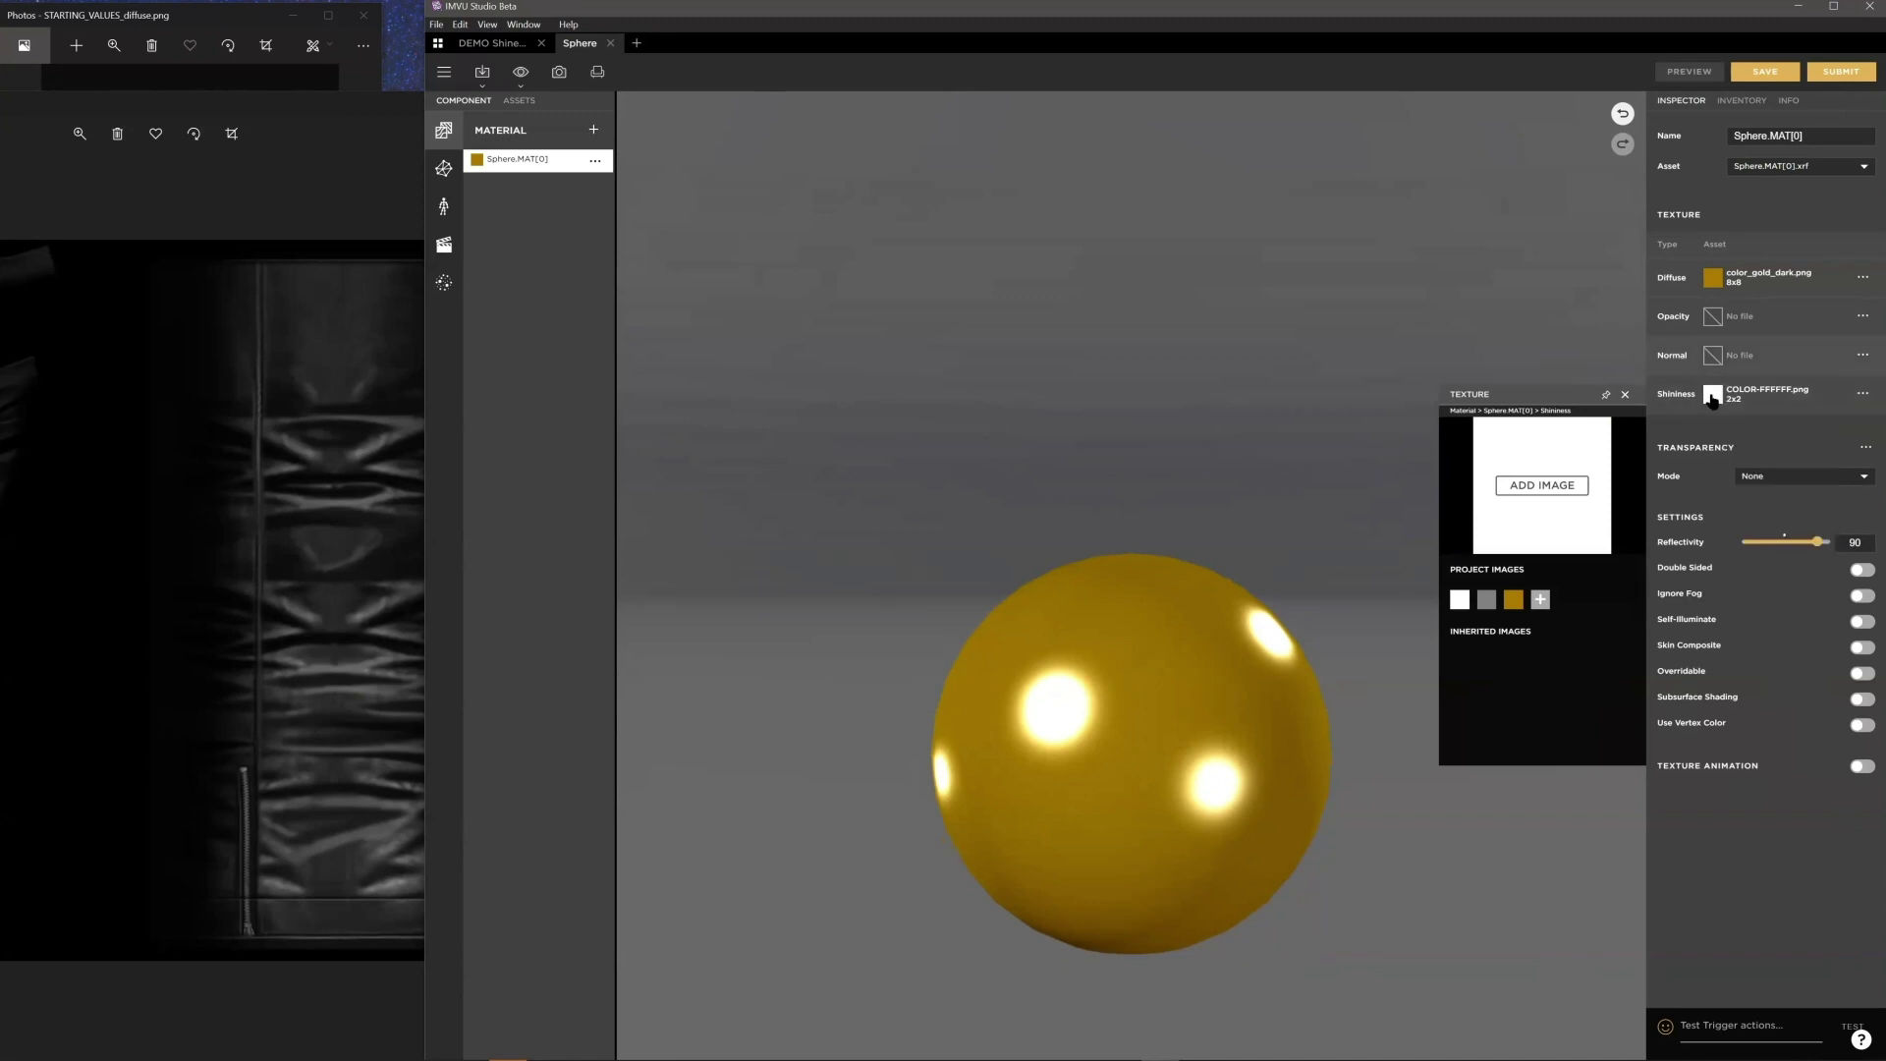
Step: Import color_grey75.png as the shininess texture of Sphere.MAT[0] and preview it on the sphere from different angles
{"action": "mouse_move", "coordinate": [1712, 395]}
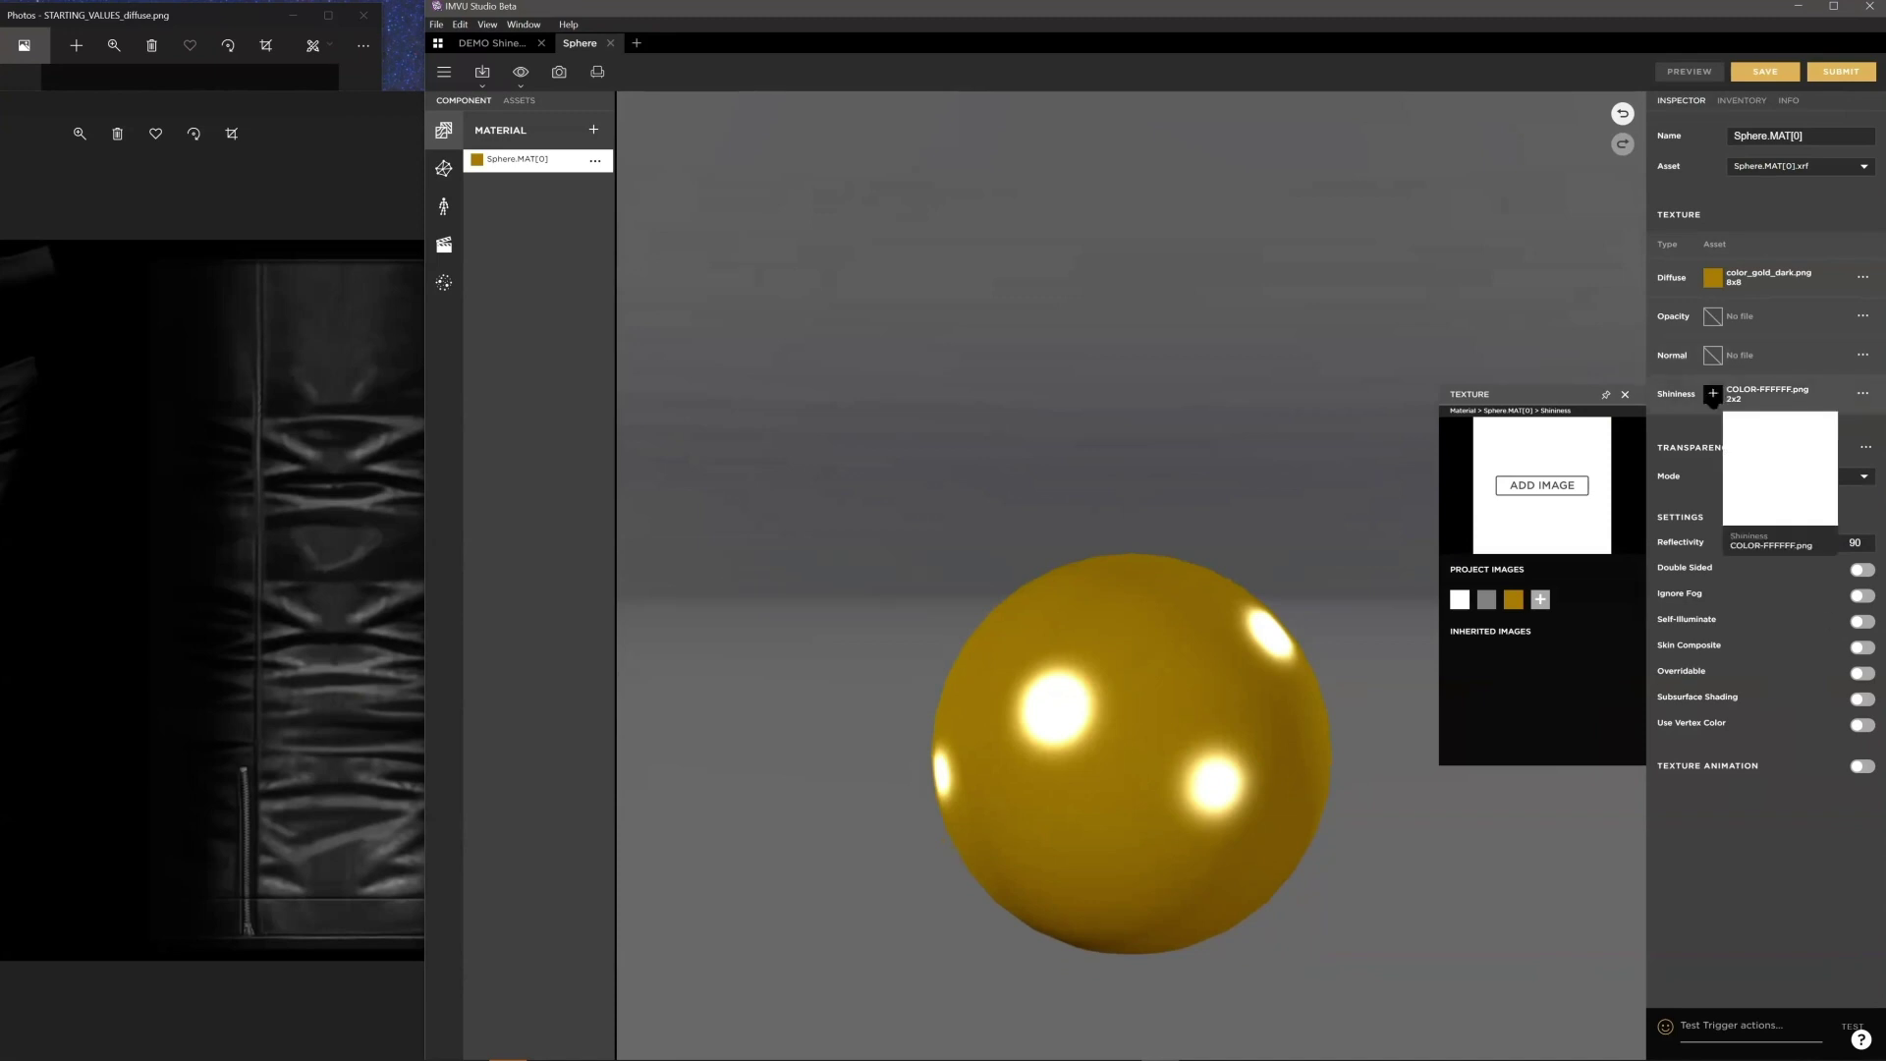
{"action": "left_click", "coordinate": [1548, 487]}
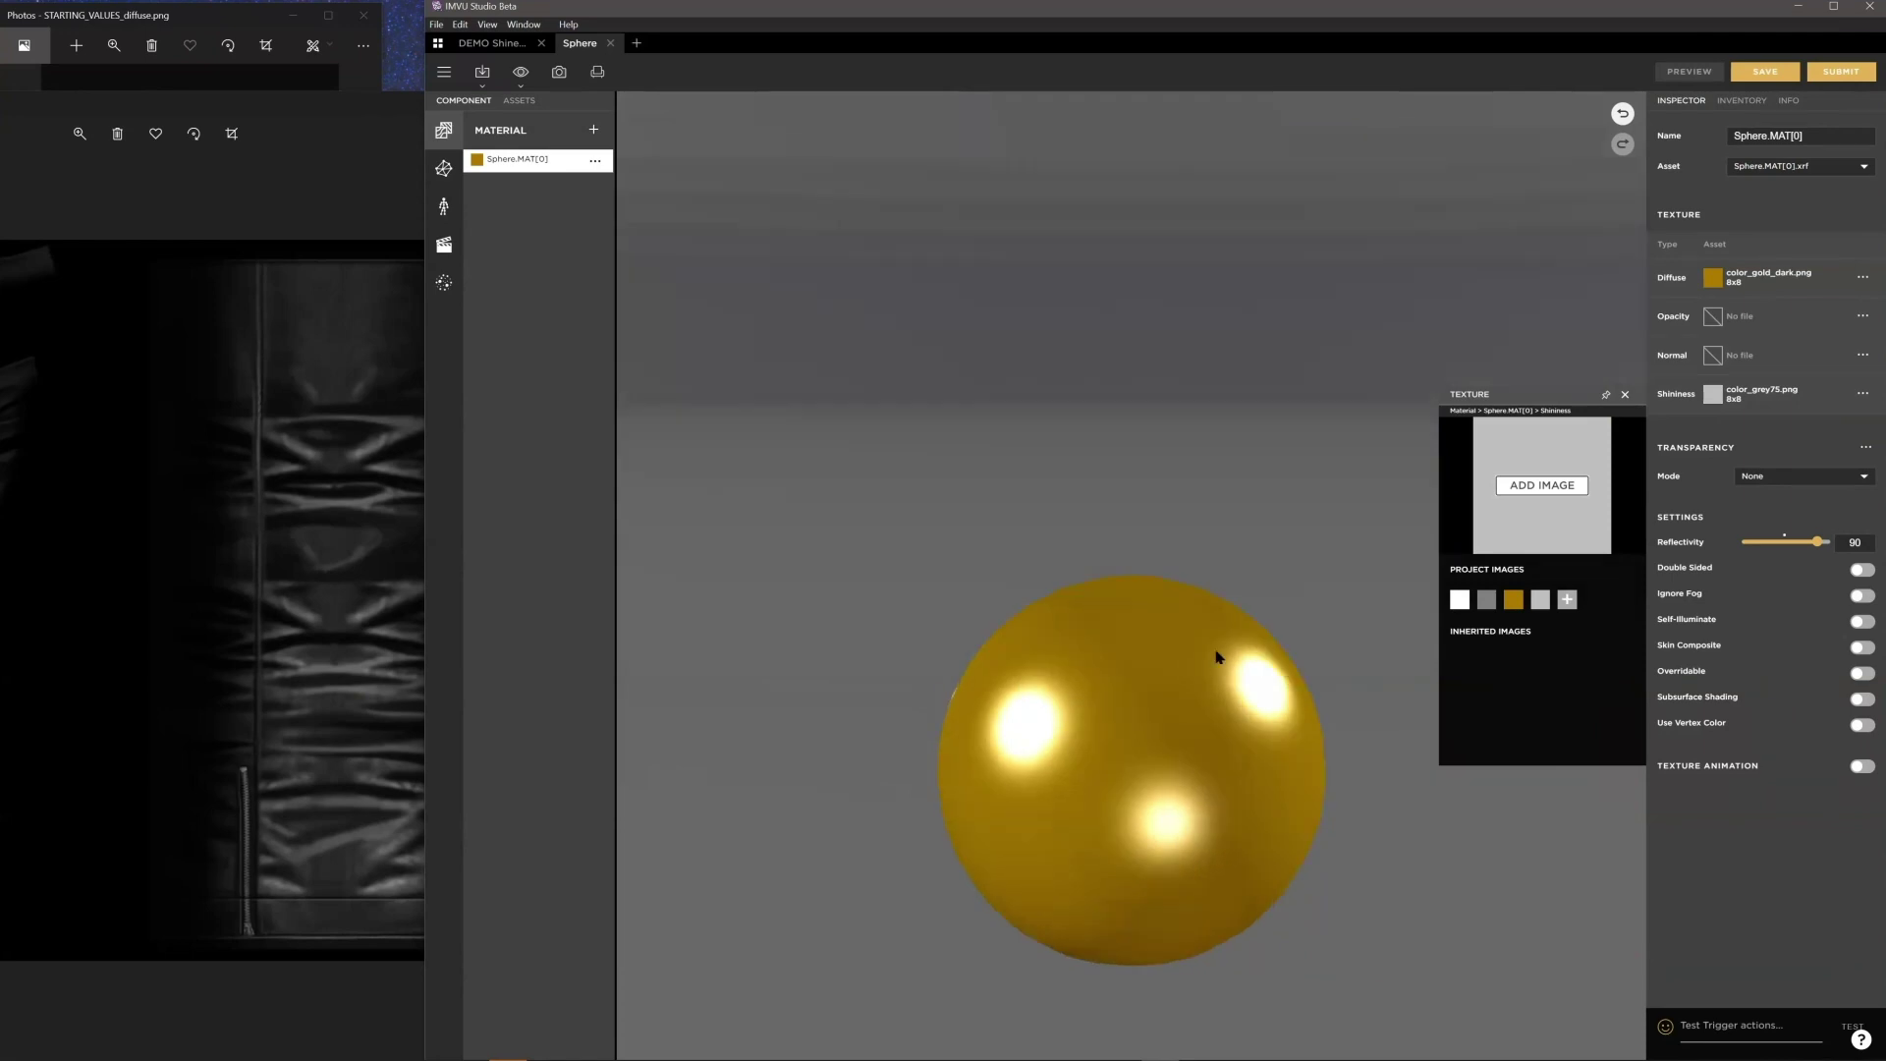
{"action": "left_click_drag", "start_coordinate": [1222, 627], "coordinate": [1212, 358]}
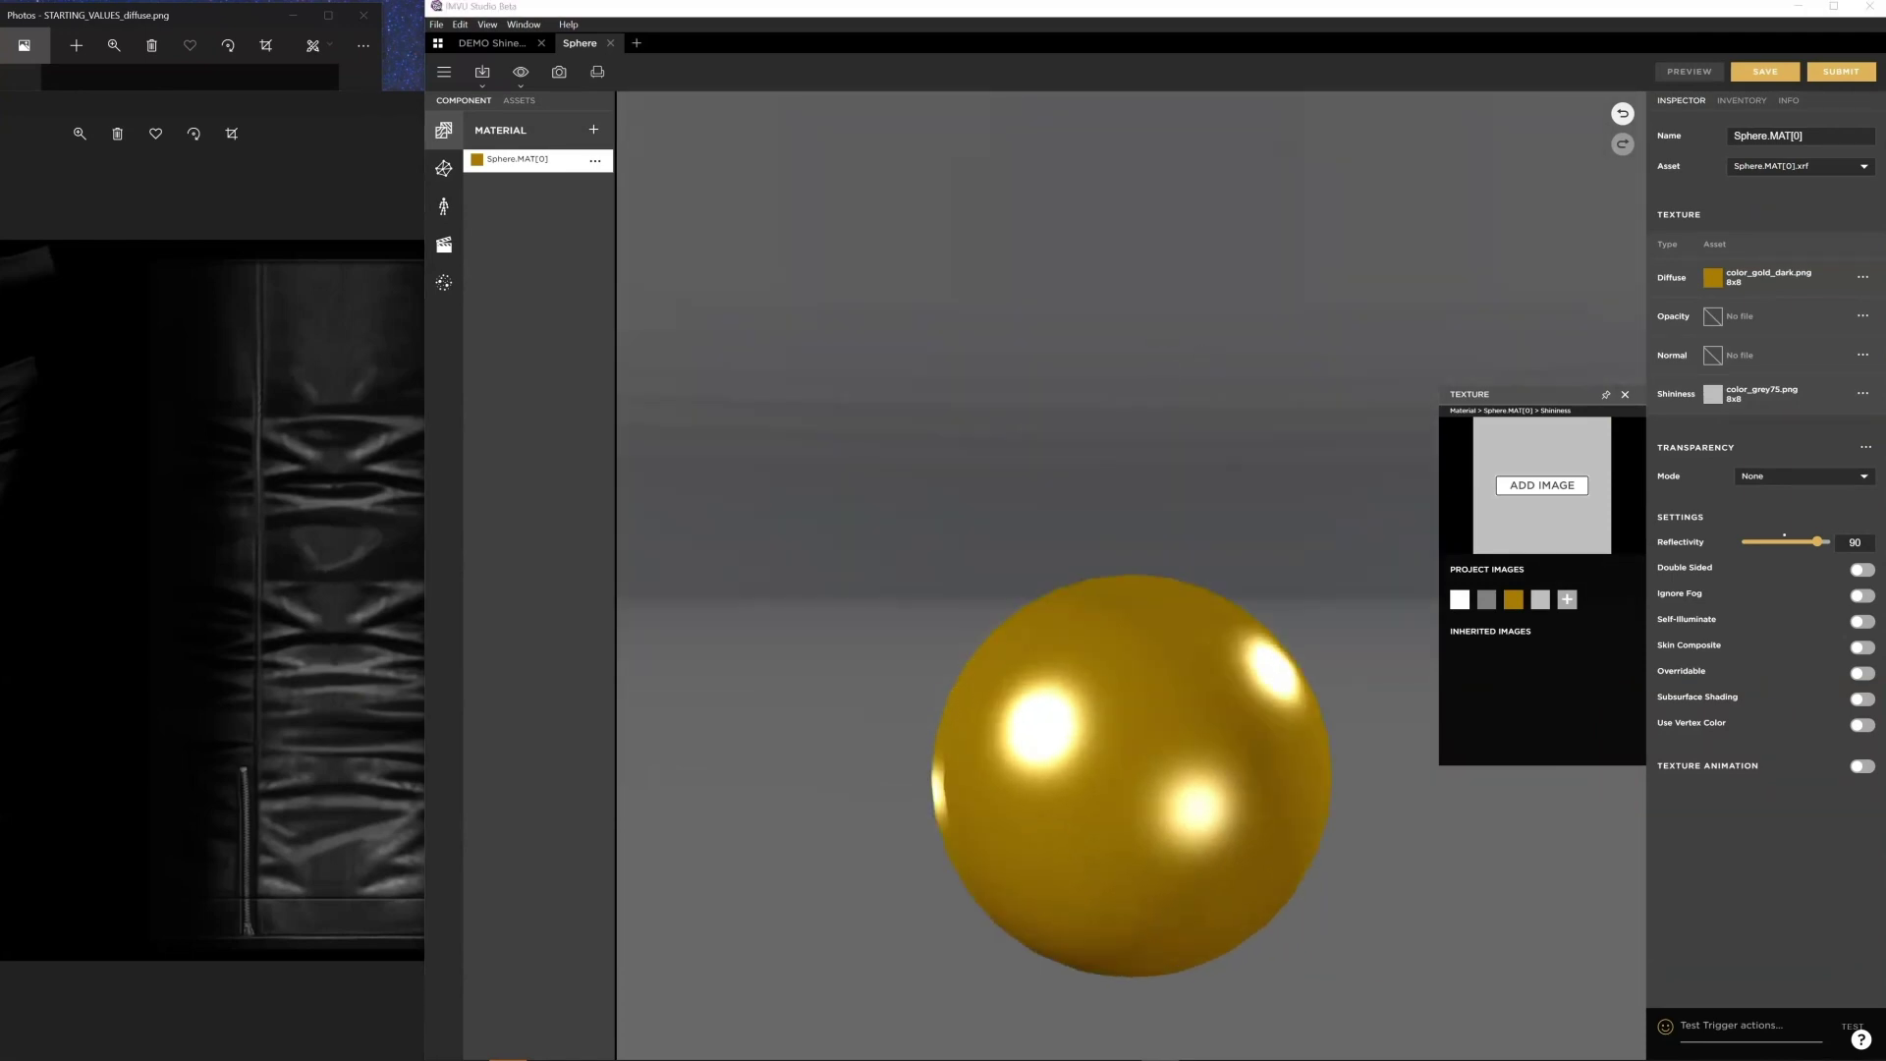
Step: Lower the Sphere.MAT[0] reflectivity to 79, preview the change, and inspect the sphere's highlights and shininess texture
{"action": "left_click_drag", "start_coordinate": [1816, 548], "coordinate": [1812, 545]}
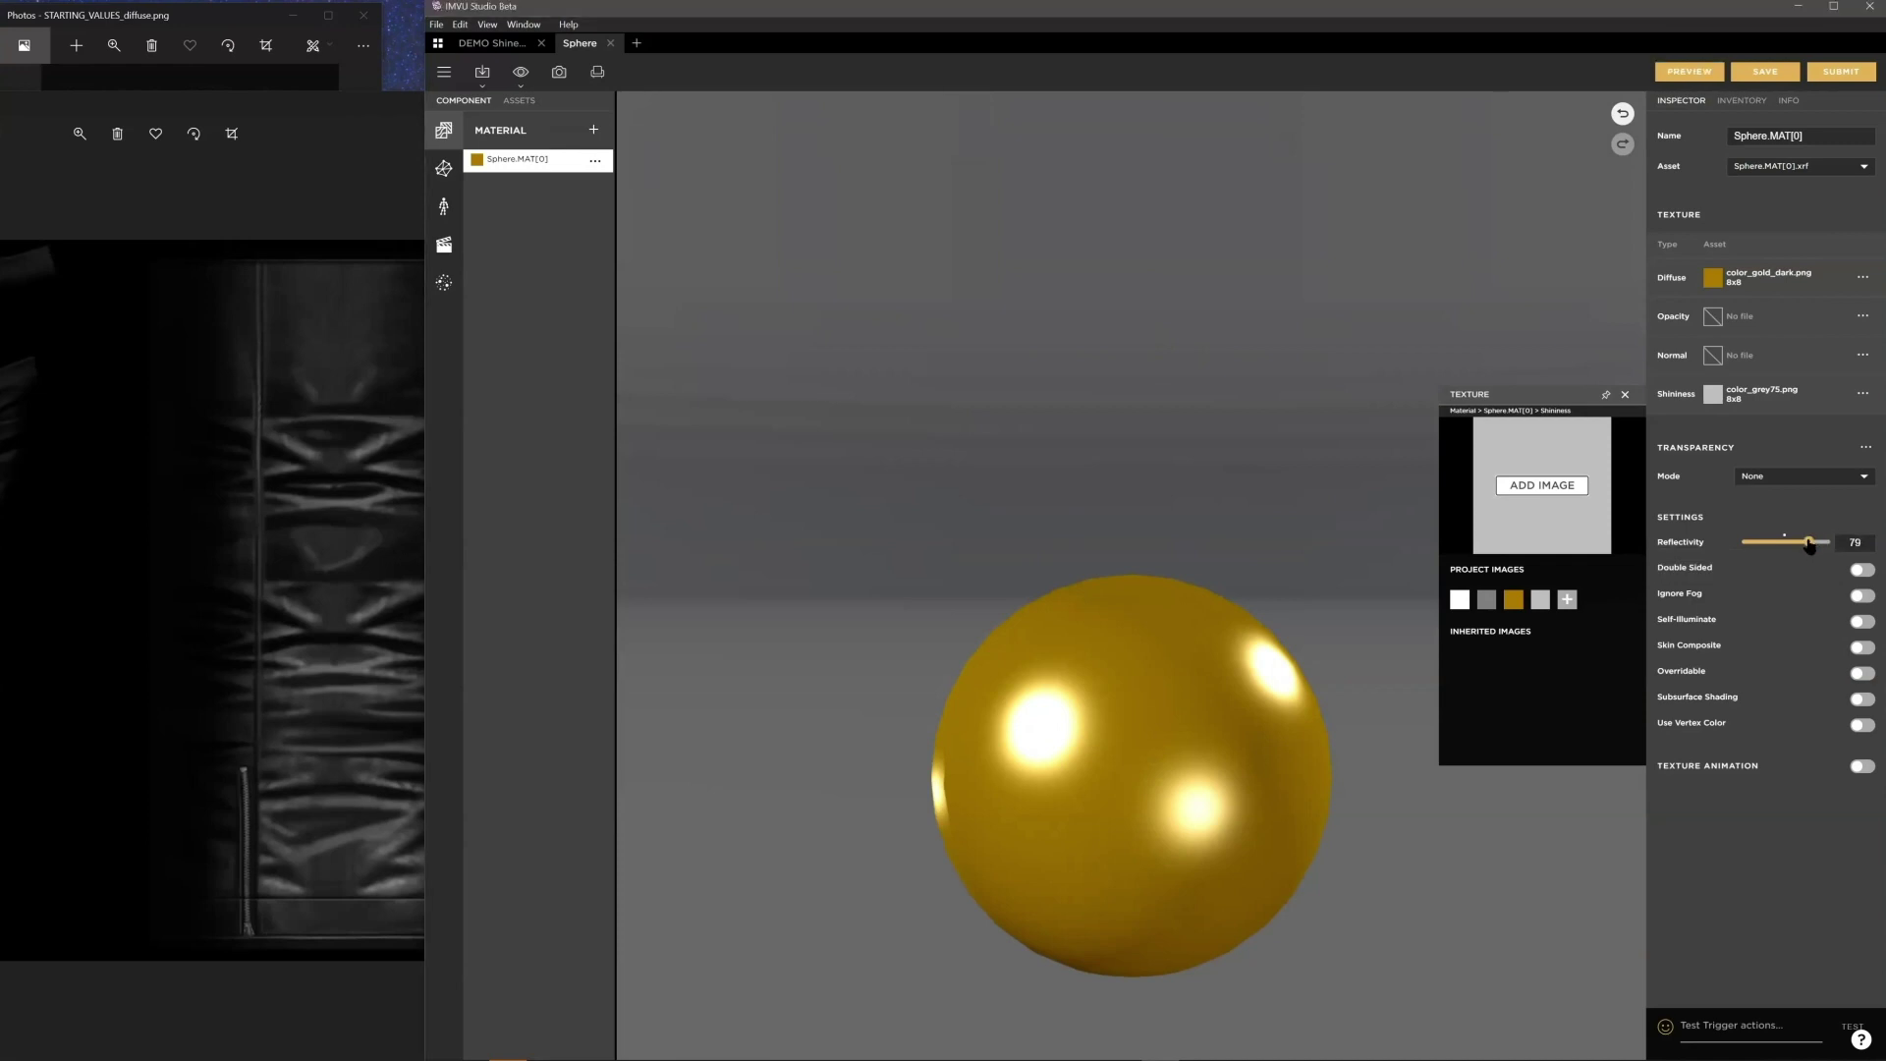
{"action": "left_click", "coordinate": [1694, 72]}
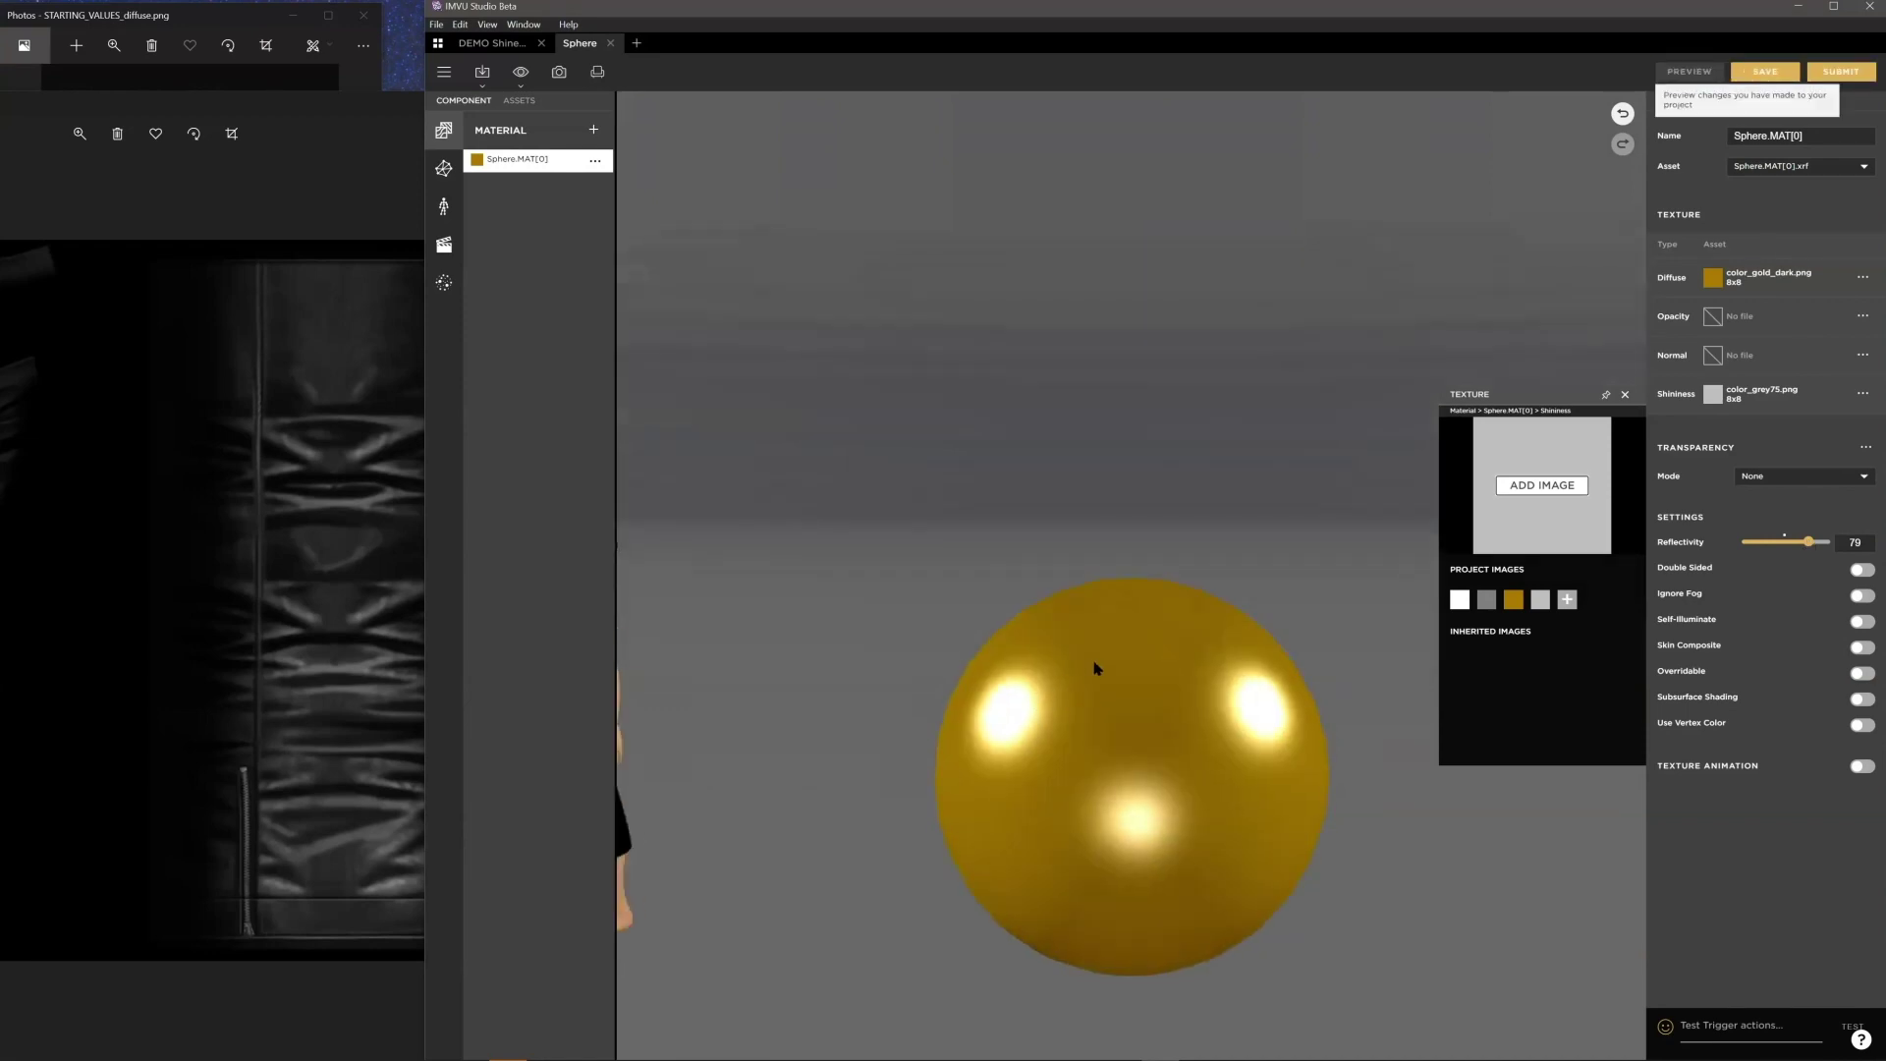
{"action": "mouse_move", "coordinate": [1094, 662]}
{"action": "left_mouse_down"}
{"action": "mouse_move", "coordinate": [1142, 527]}
{"action": "mouse_move", "coordinate": [1176, 621]}
{"action": "mouse_move", "coordinate": [1170, 749]}
{"action": "mouse_move", "coordinate": [1221, 753]}
{"action": "mouse_move", "coordinate": [1186, 754]}
{"action": "left_mouse_up"}
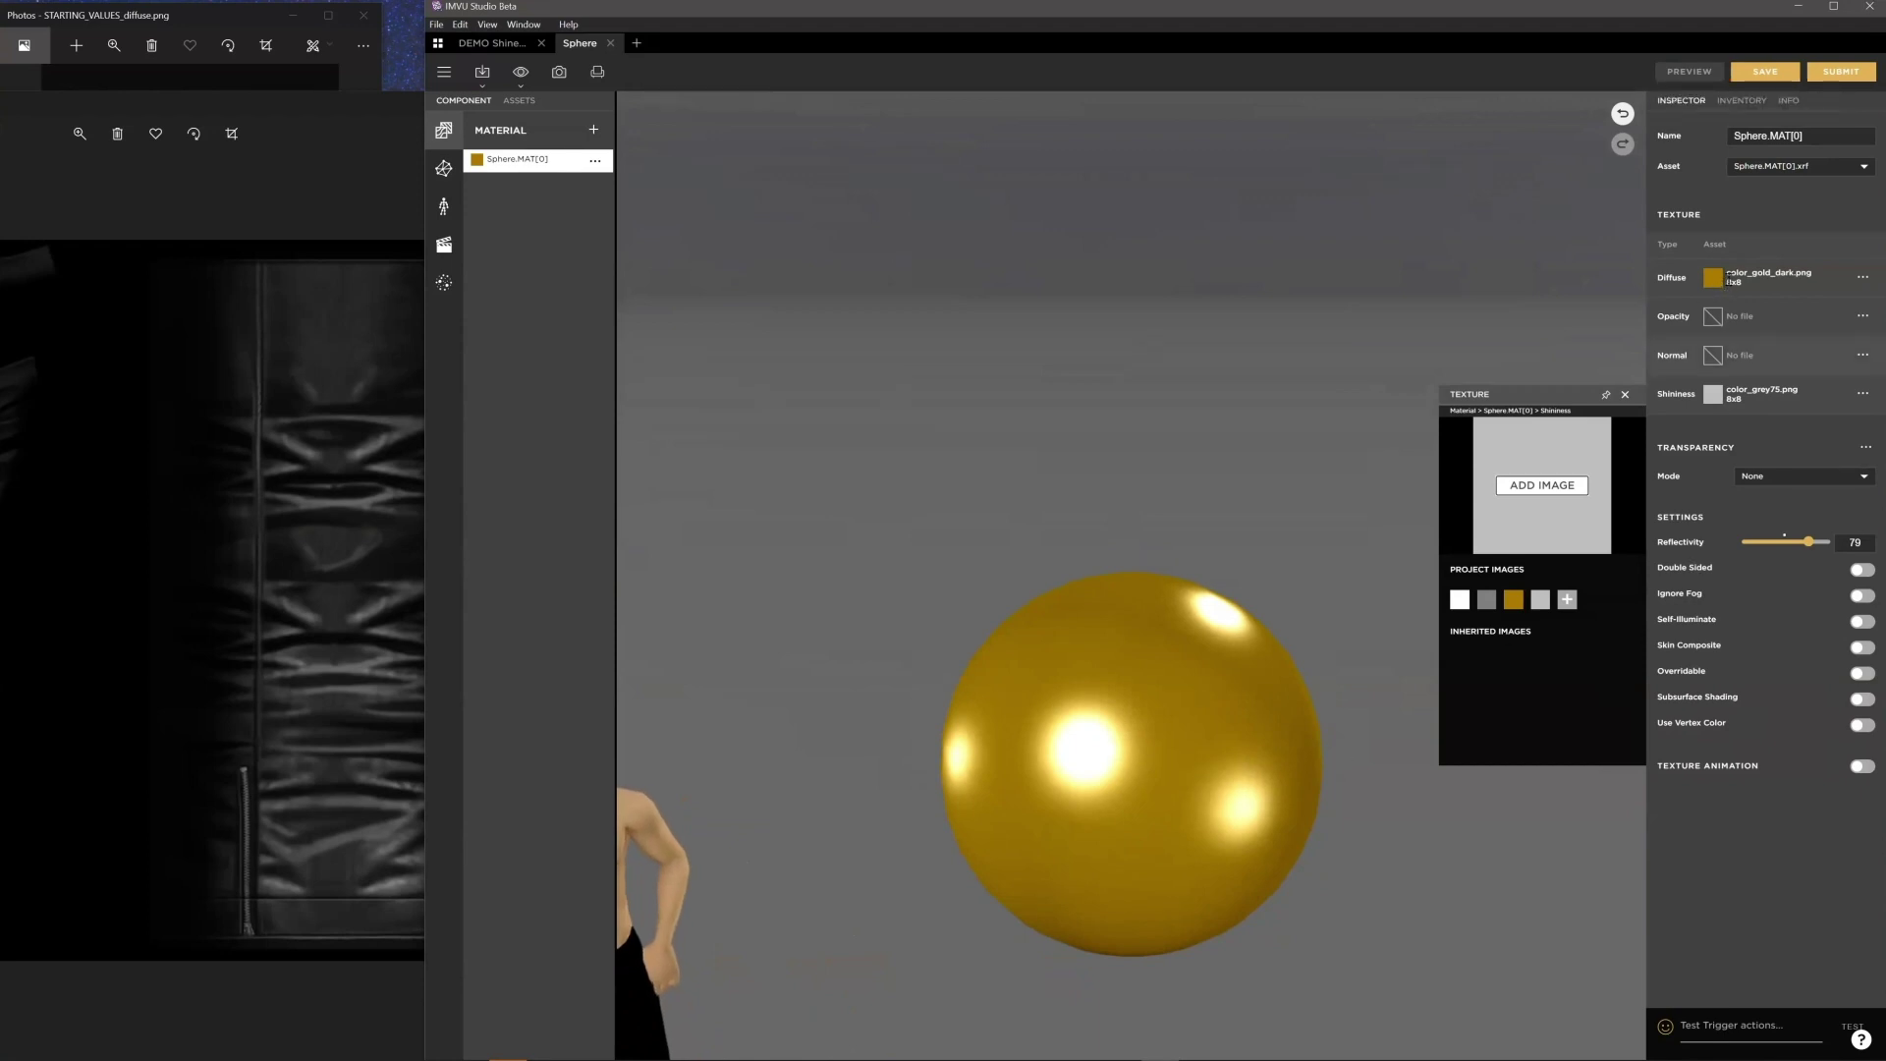
{"action": "mouse_move", "coordinate": [1713, 282]}
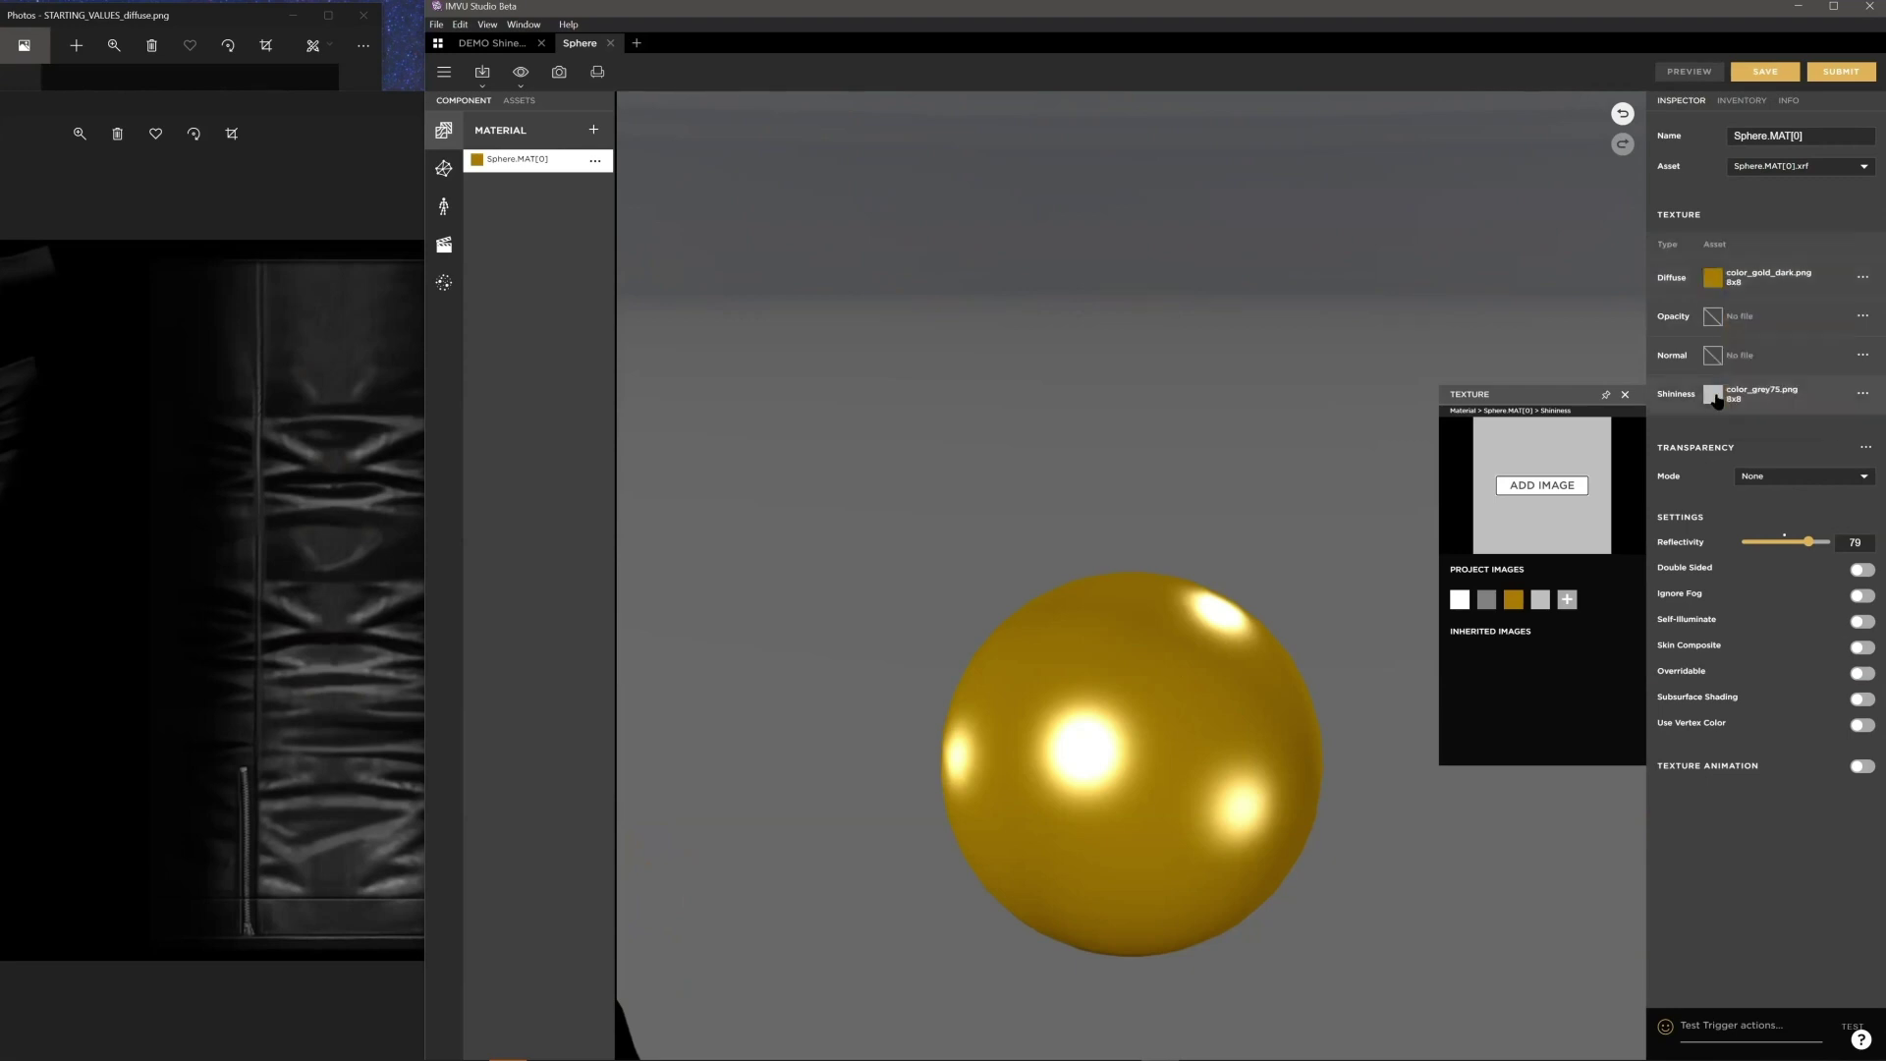
{"action": "mouse_move", "coordinate": [1714, 396]}
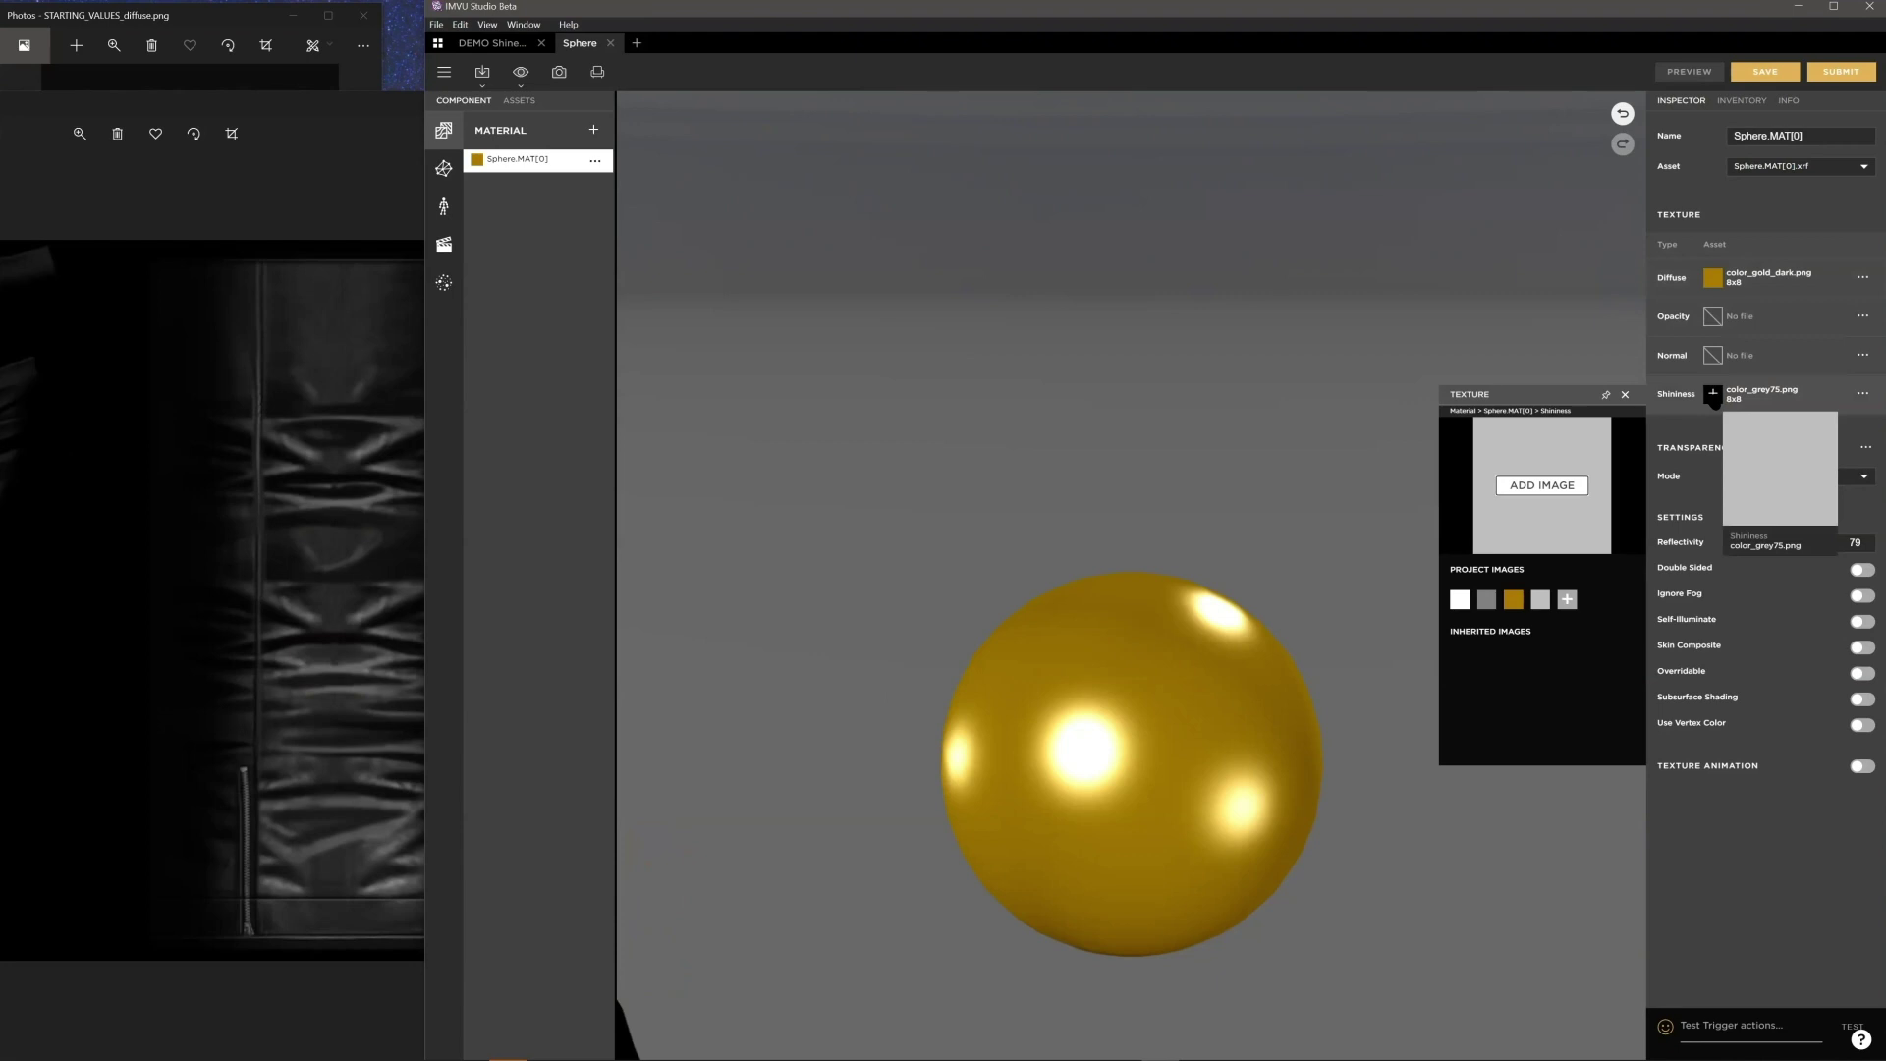